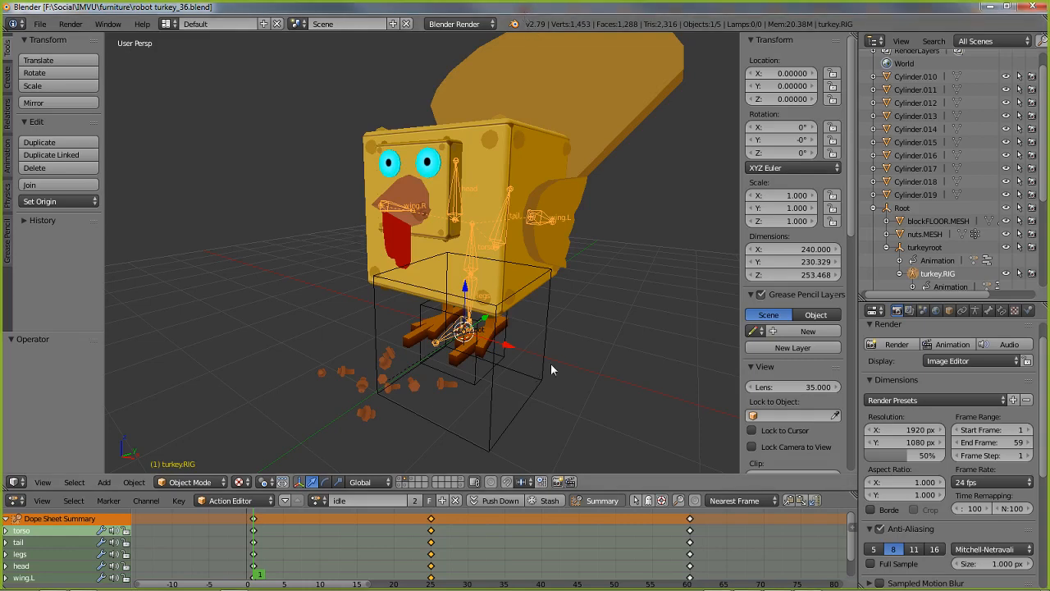
Step: Inspect the turkey rig from several angles and scrub its idle action from frame 1 to frame 59
{"action": "middle_click_drag", "start_coordinate": [552, 367], "coordinate": [528, 353]}
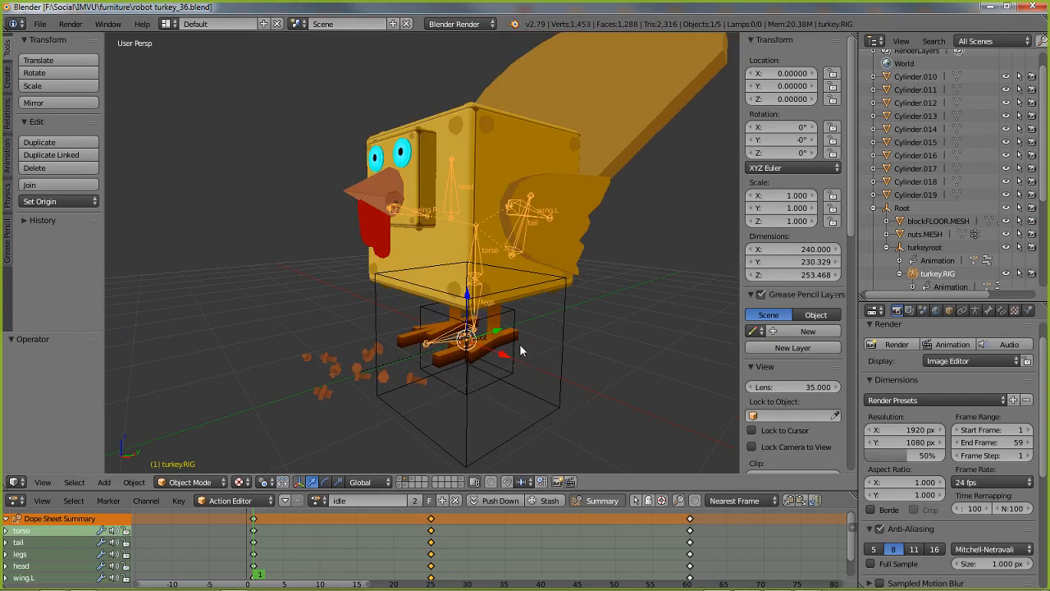
{"action": "middle_click_drag", "start_coordinate": [434, 337], "coordinate": [452, 354]}
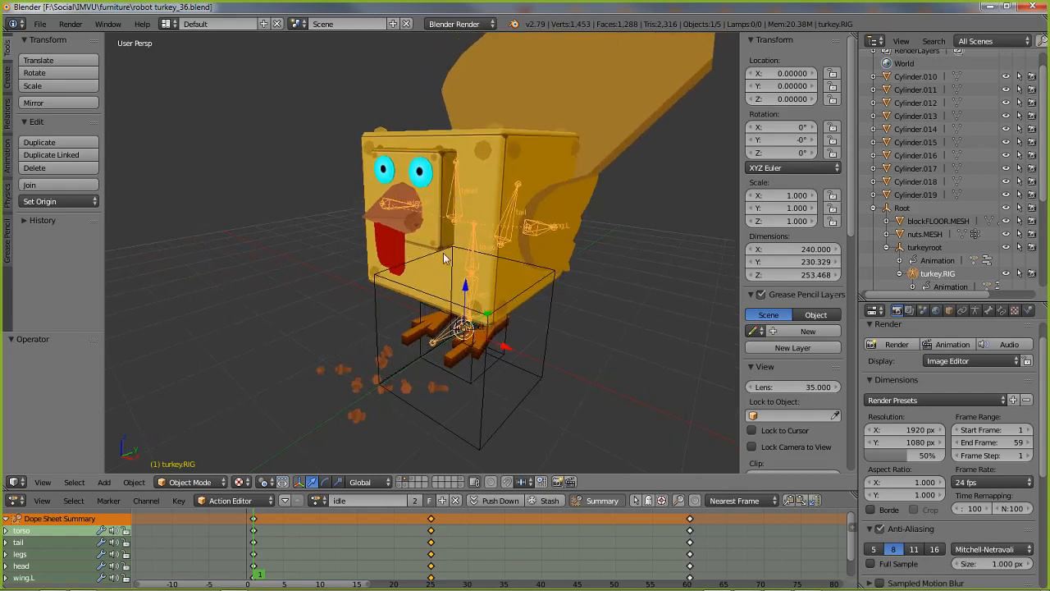
{"action": "mouse_move", "coordinate": [445, 256]}
{"action": "middle_mouse_down"}
{"action": "mouse_move", "coordinate": [469, 224]}
{"action": "mouse_move", "coordinate": [436, 252]}
{"action": "mouse_move", "coordinate": [440, 242]}
{"action": "middle_mouse_up"}
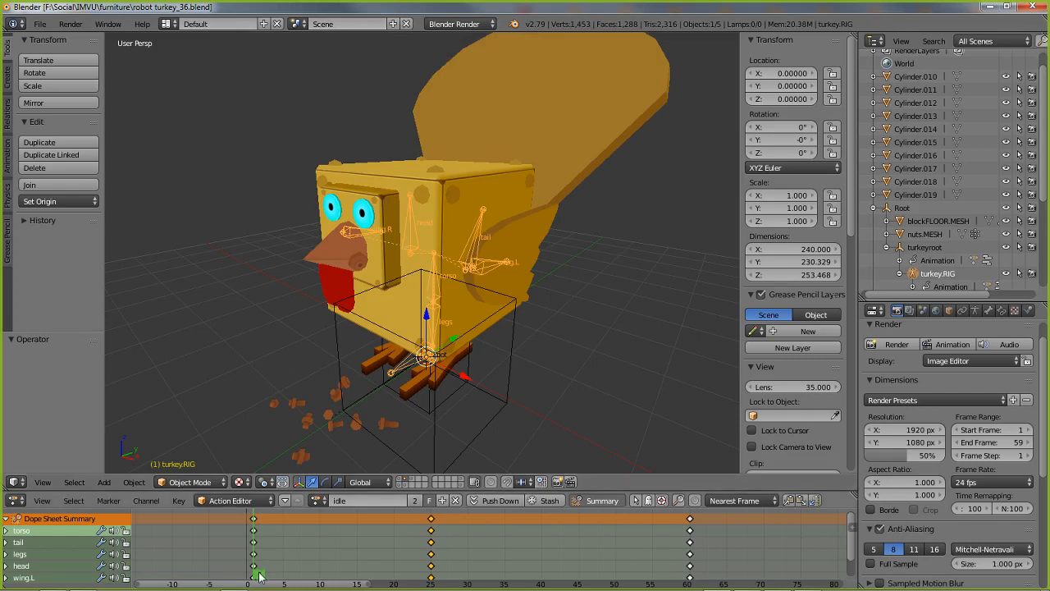
{"action": "left_click_drag", "start_coordinate": [260, 575], "coordinate": [686, 576]}
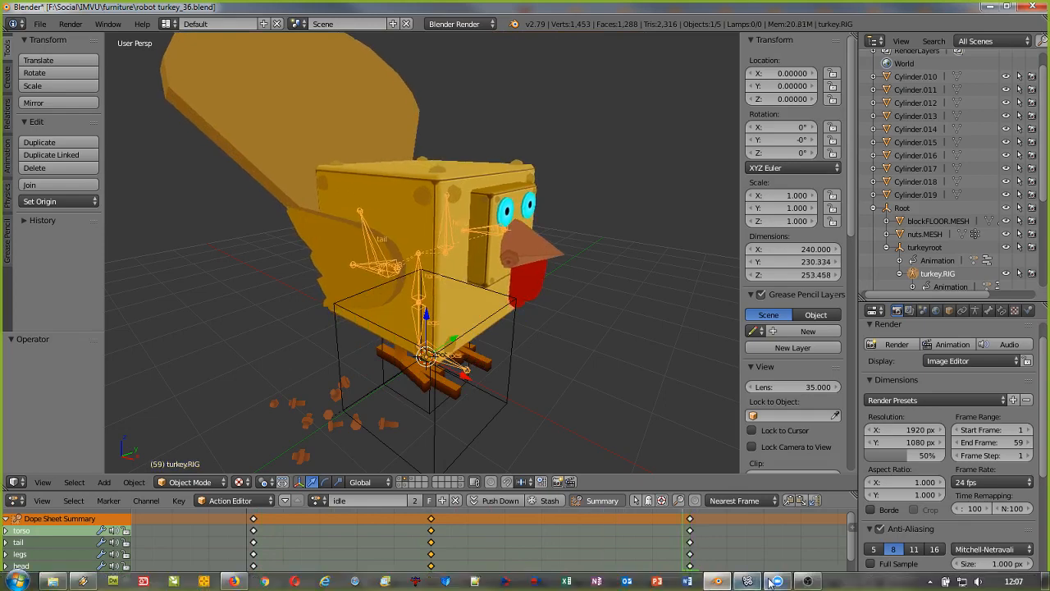
Step: Switch to IMVU and open the local project fbx turkey final (2).chkn from the creator page
{"action": "left_click", "coordinate": [747, 581]}
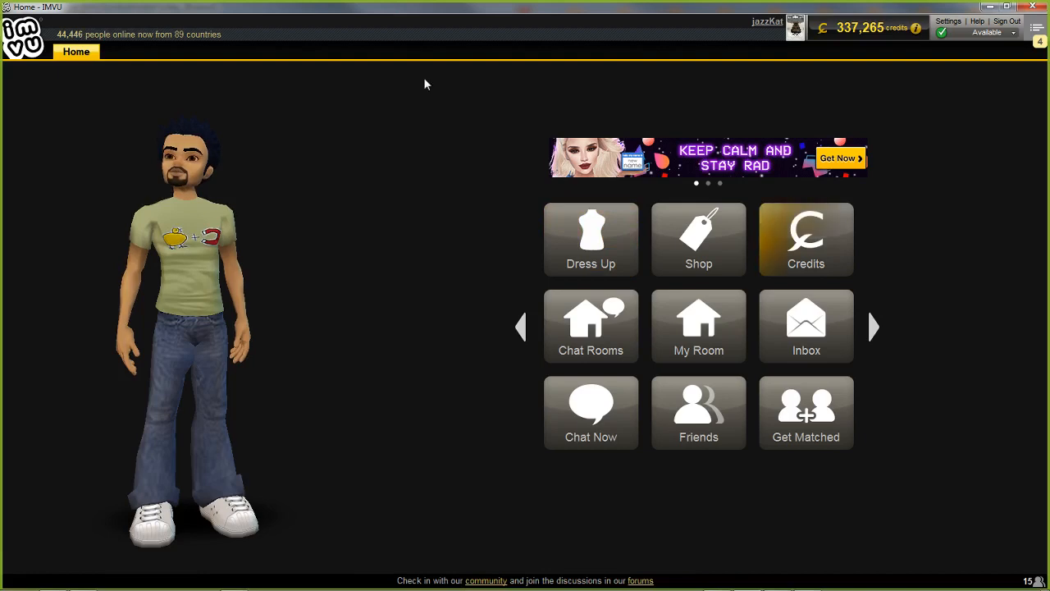
{"action": "left_click", "coordinate": [521, 326]}
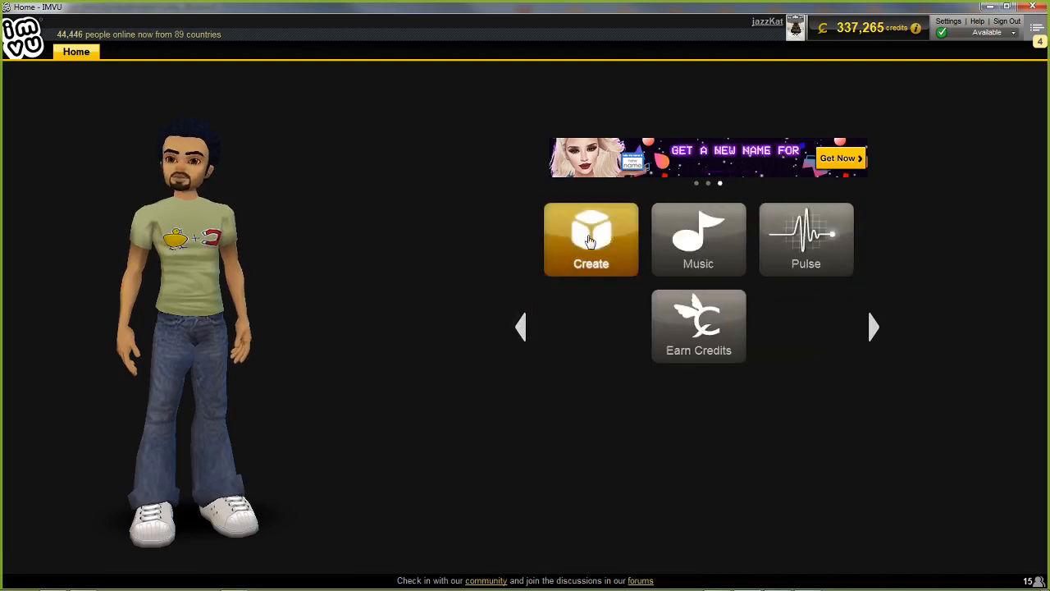
{"action": "left_click", "coordinate": [588, 233]}
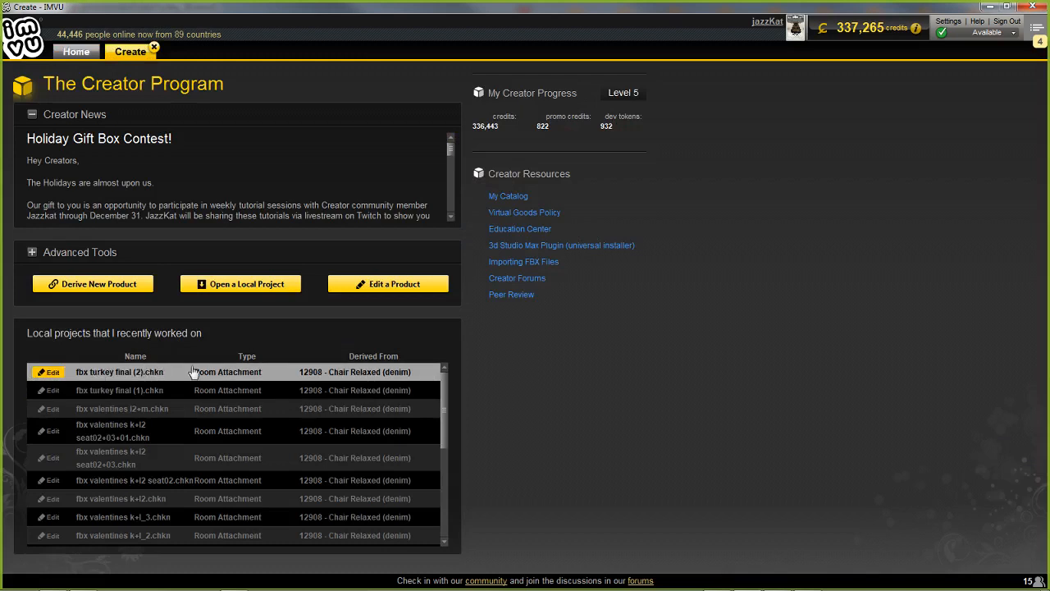
{"action": "left_click", "coordinate": [119, 371]}
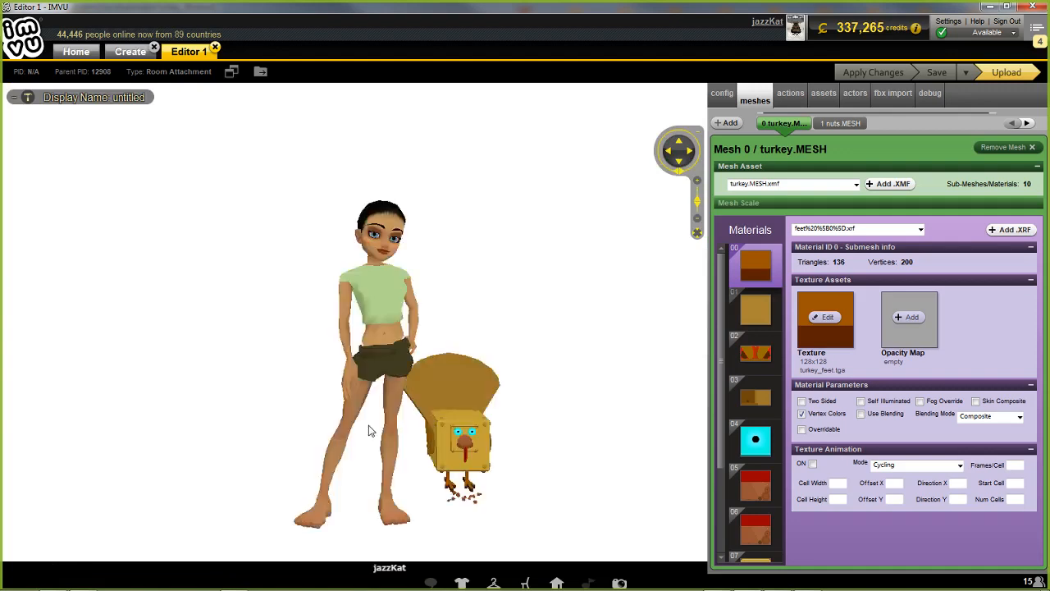
Step: Examine the turkey up close in the preview and display the project's actions
{"action": "left_click_drag", "start_coordinate": [510, 467], "coordinate": [528, 457]}
{"action": "right_click_drag", "start_coordinate": [528, 457], "coordinate": [538, 406]}
{"action": "scroll", "coordinate": [473, 422], "scroll_direction": "up", "scroll_amount": 5}
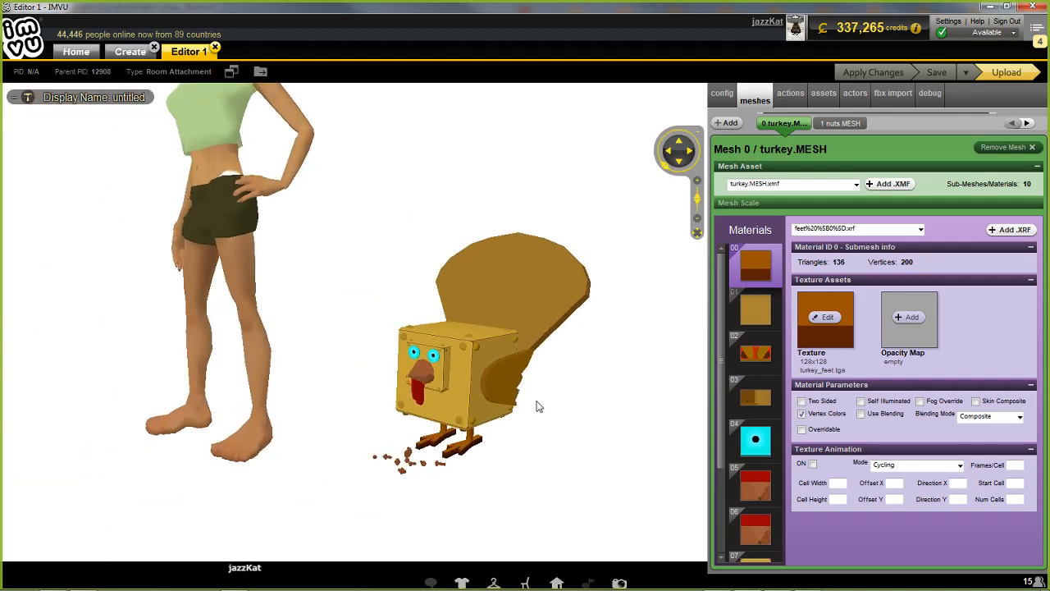
{"action": "scroll", "coordinate": [579, 423], "scroll_direction": "up", "scroll_amount": 1}
{"action": "scroll", "coordinate": [574, 423], "scroll_direction": "up", "scroll_amount": 3}
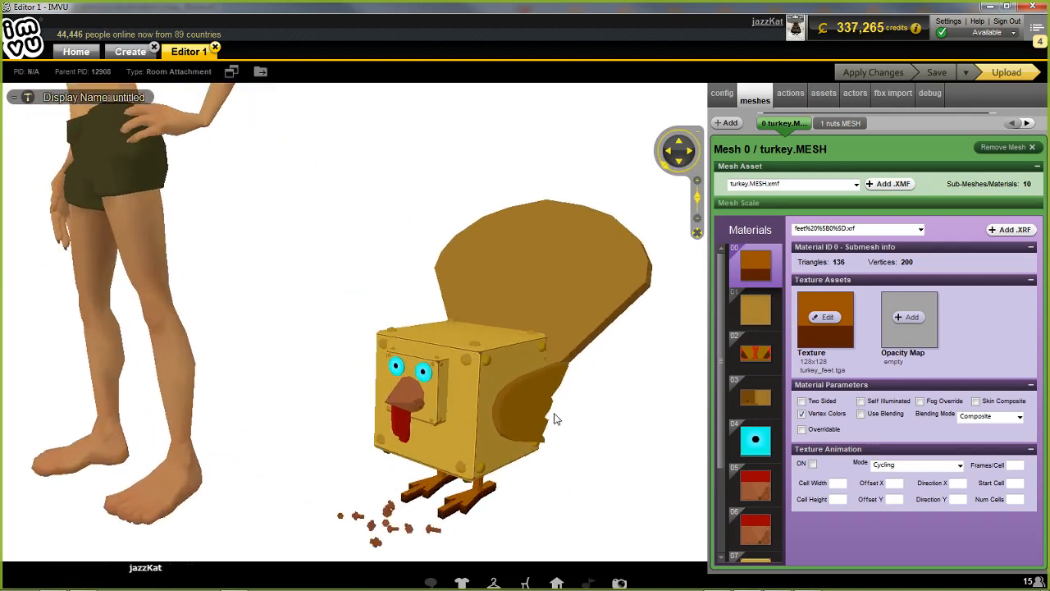
{"action": "scroll", "coordinate": [534, 410], "scroll_direction": "up", "scroll_amount": 2}
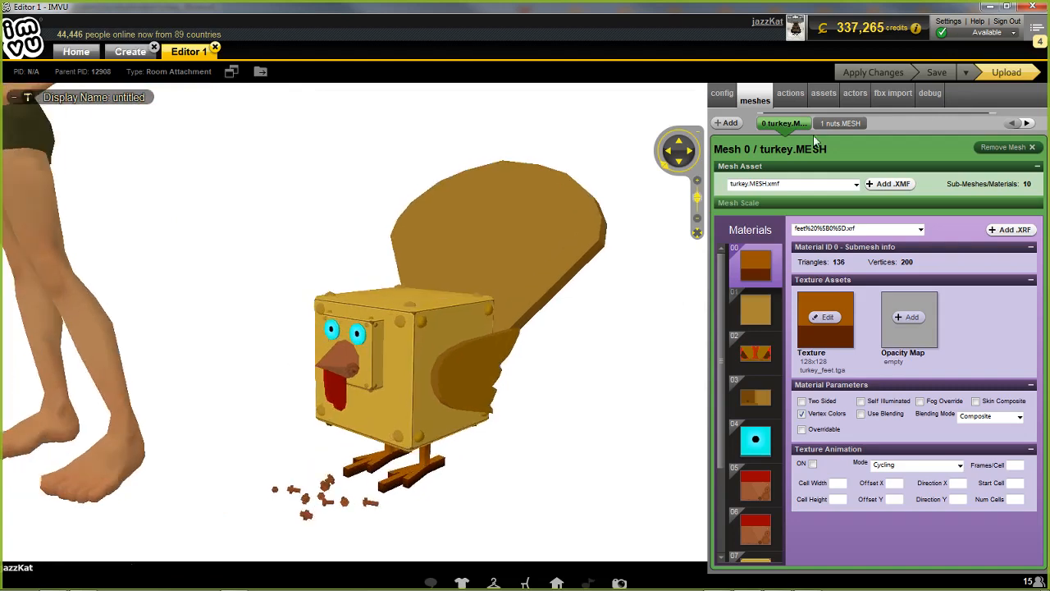
{"action": "left_click", "coordinate": [790, 93]}
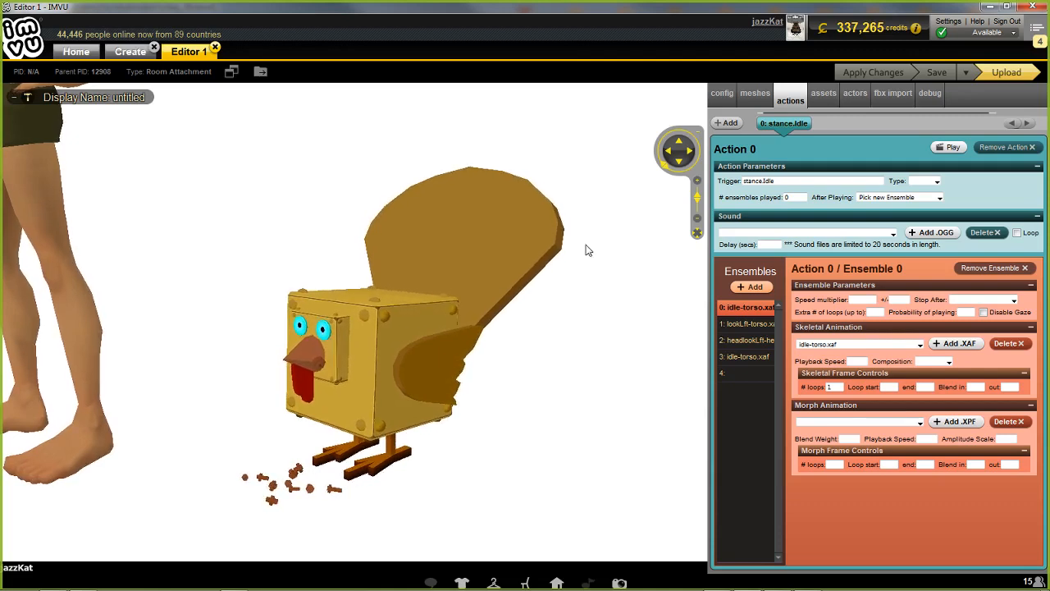
Step: Open the local project fbx turkey final (1).chkn alongside the first, examine its turkey, and display its actions
{"action": "left_click", "coordinate": [130, 51]}
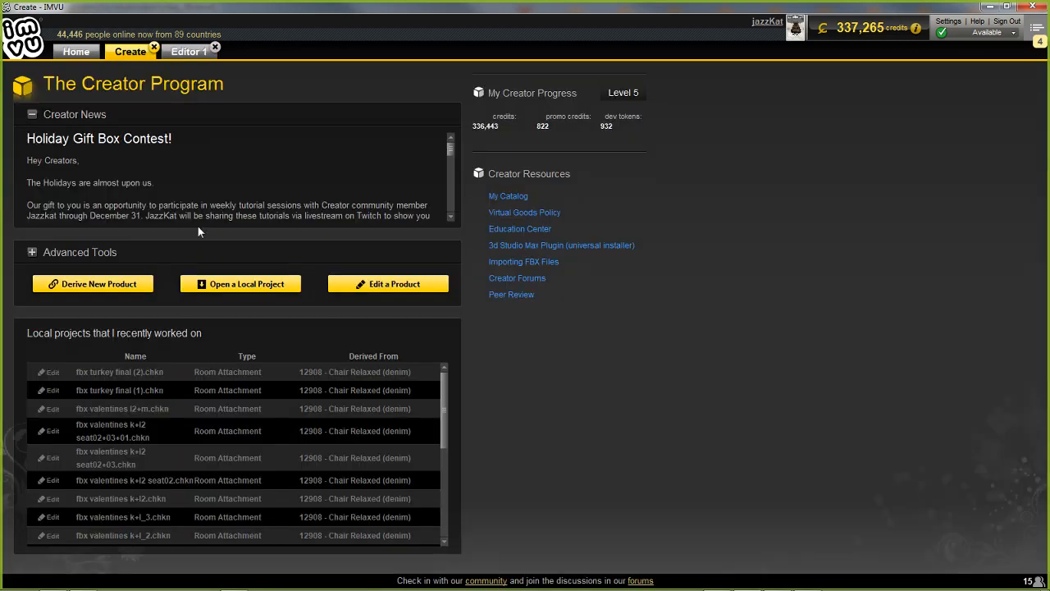
{"action": "left_click", "coordinate": [116, 391]}
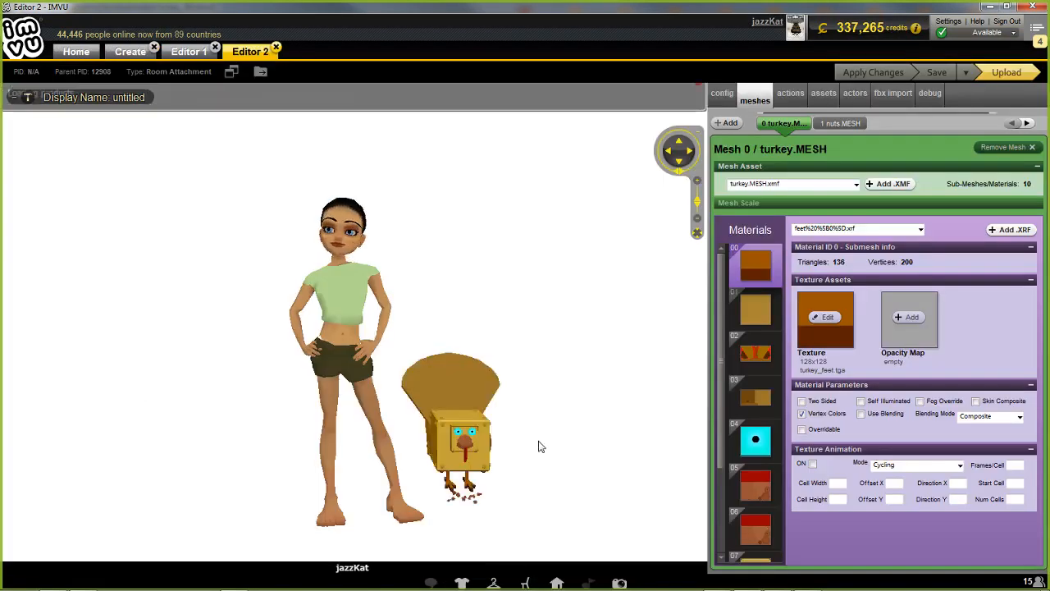
{"action": "left_click_drag", "start_coordinate": [539, 446], "coordinate": [480, 439]}
{"action": "right_click_drag", "start_coordinate": [480, 439], "coordinate": [406, 384]}
{"action": "scroll", "coordinate": [444, 440], "scroll_direction": "up", "scroll_amount": 3}
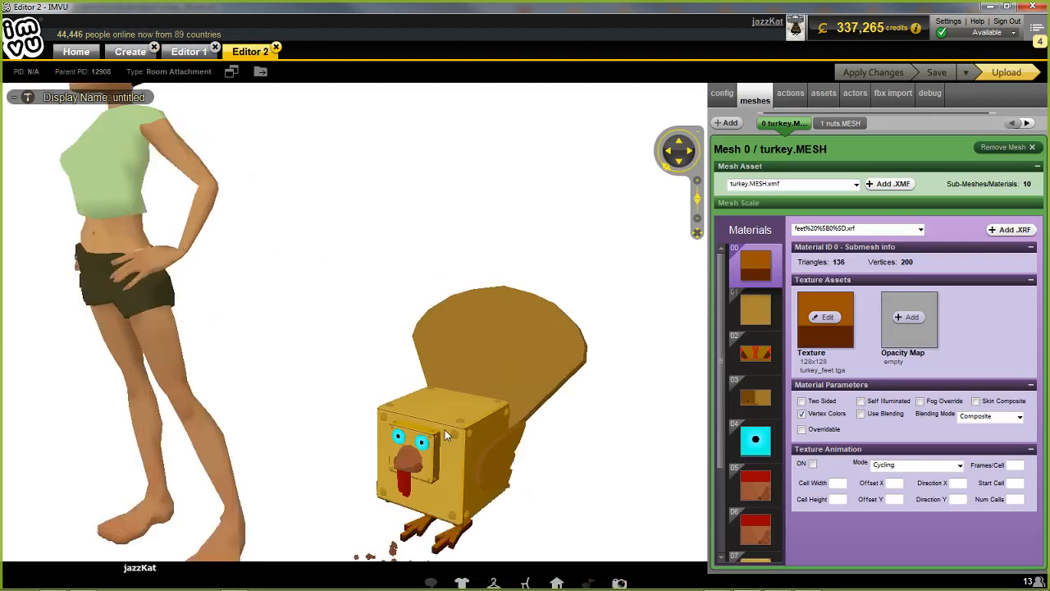
{"action": "left_click", "coordinate": [791, 97]}
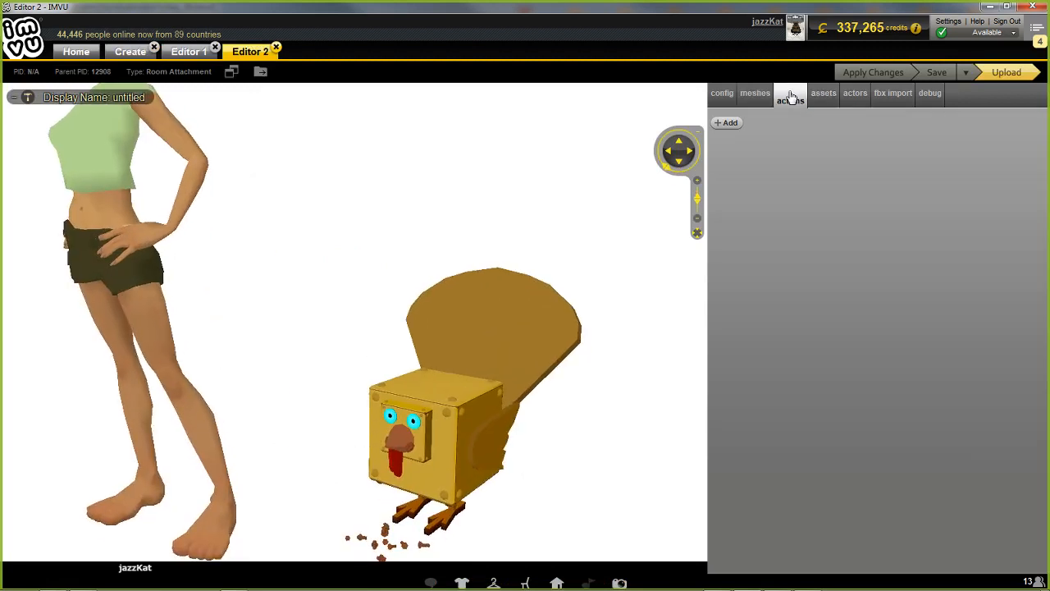
{"action": "left_click_drag", "start_coordinate": [357, 405], "coordinate": [342, 347]}
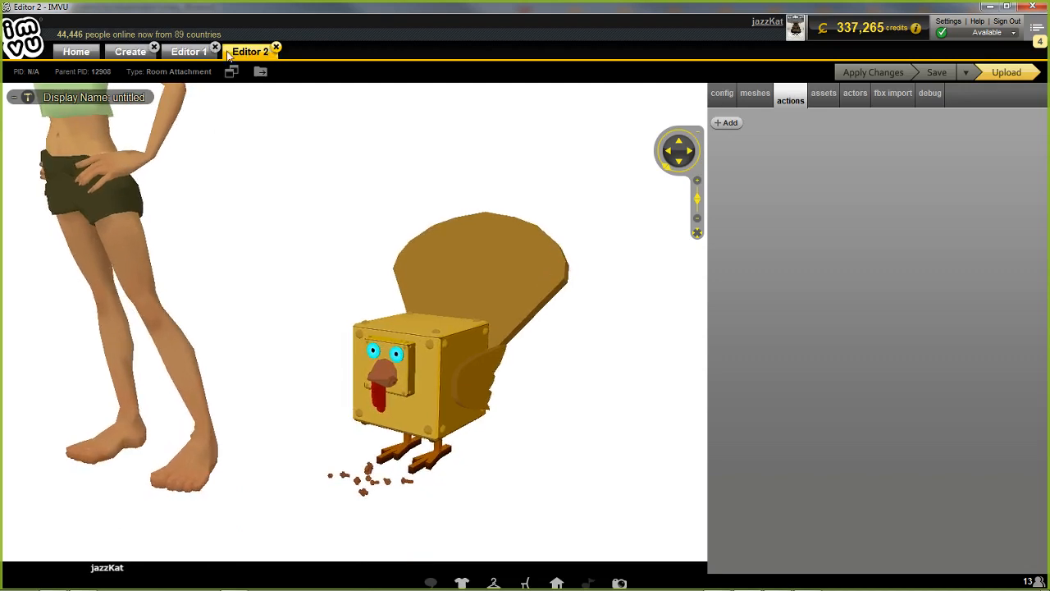
Step: Compare the two open turkey projects and close fbx turkey final (1).chkn
{"action": "left_click", "coordinate": [189, 52]}
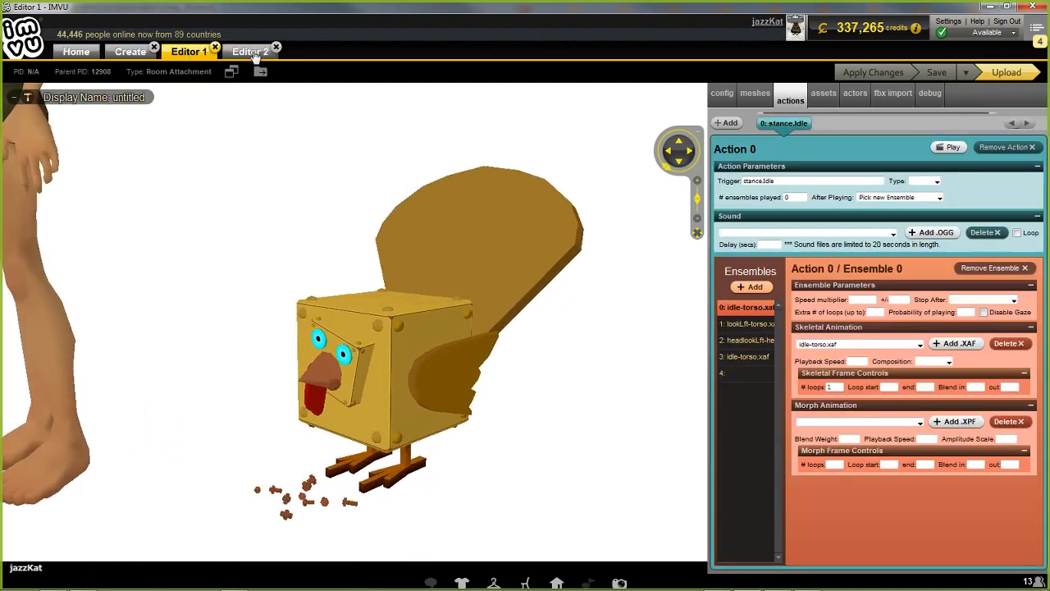
{"action": "left_click", "coordinate": [251, 52]}
{"action": "left_click", "coordinate": [276, 48]}
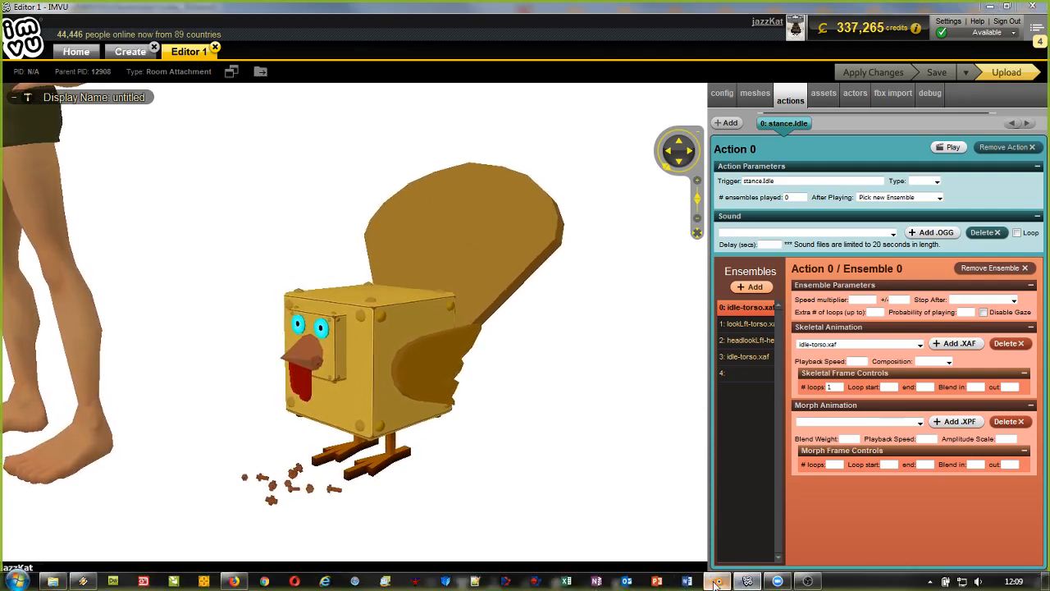
Step: Switch to Blender and look through the full list of actions available for the turkey rig, keeping idle assigned
{"action": "left_click", "coordinate": [717, 581]}
{"action": "middle_click_drag", "start_coordinate": [515, 338], "coordinate": [345, 466]}
{"action": "left_click", "coordinate": [318, 501]}
{"action": "scroll", "coordinate": [331, 449], "scroll_direction": "up", "scroll_amount": 6}
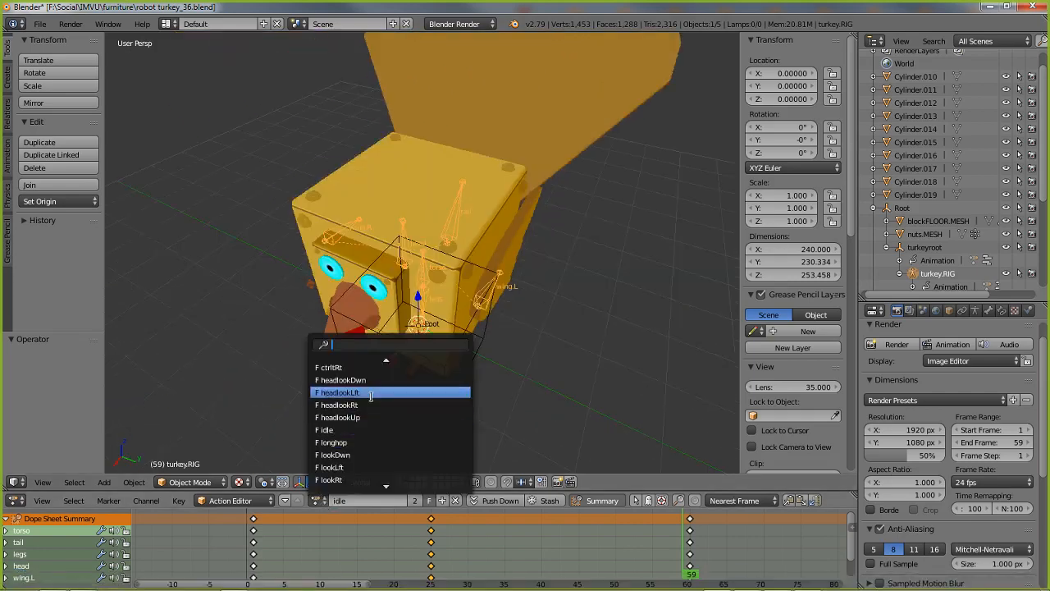
{"action": "scroll", "coordinate": [345, 451], "scroll_direction": "down", "scroll_amount": 12}
{"action": "scroll", "coordinate": [362, 452], "scroll_direction": "down", "scroll_amount": 8}
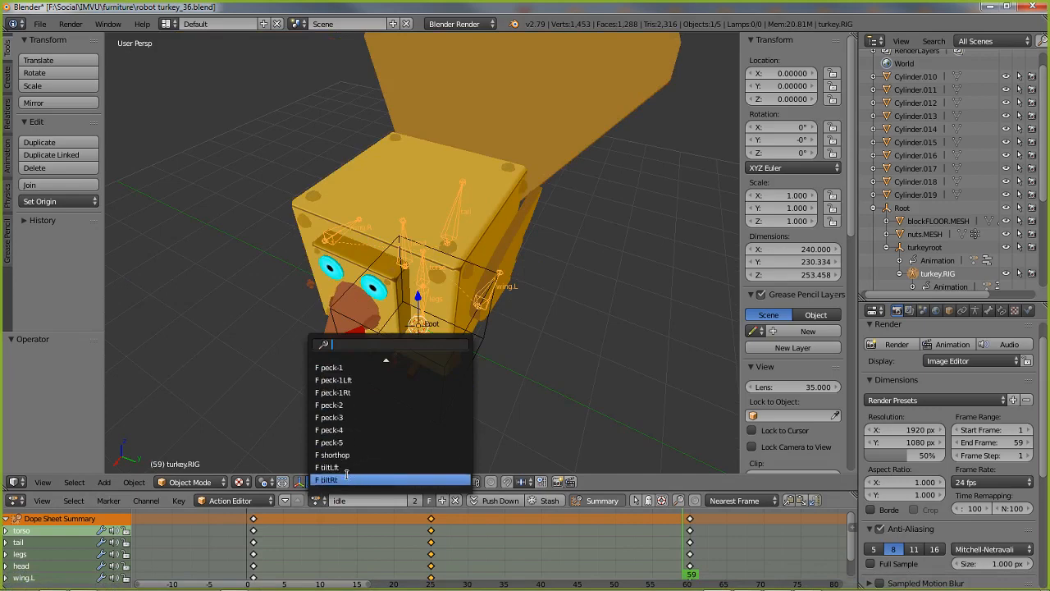
{"action": "scroll", "coordinate": [346, 457], "scroll_direction": "up", "scroll_amount": 7}
{"action": "scroll", "coordinate": [346, 457], "scroll_direction": "up", "scroll_amount": 12}
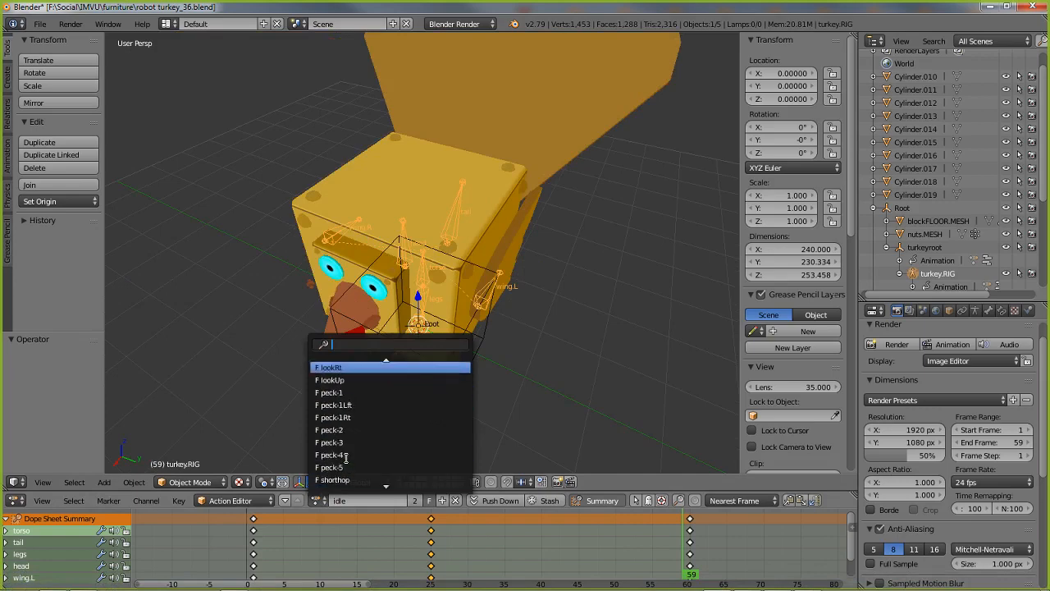
{"action": "scroll", "coordinate": [345, 457], "scroll_direction": "up", "scroll_amount": 5}
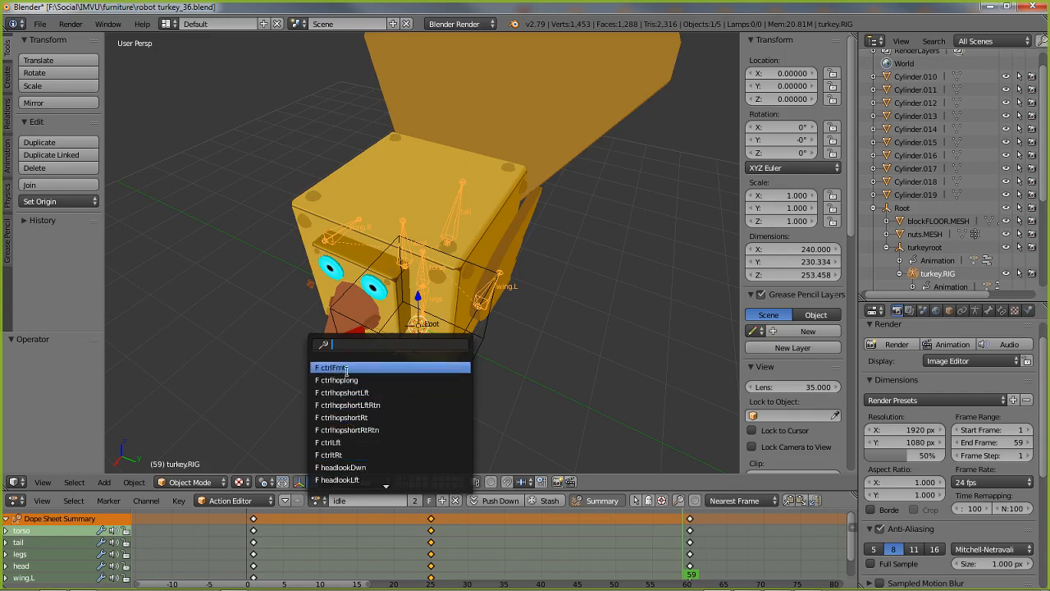
{"action": "left_click", "coordinate": [633, 482]}
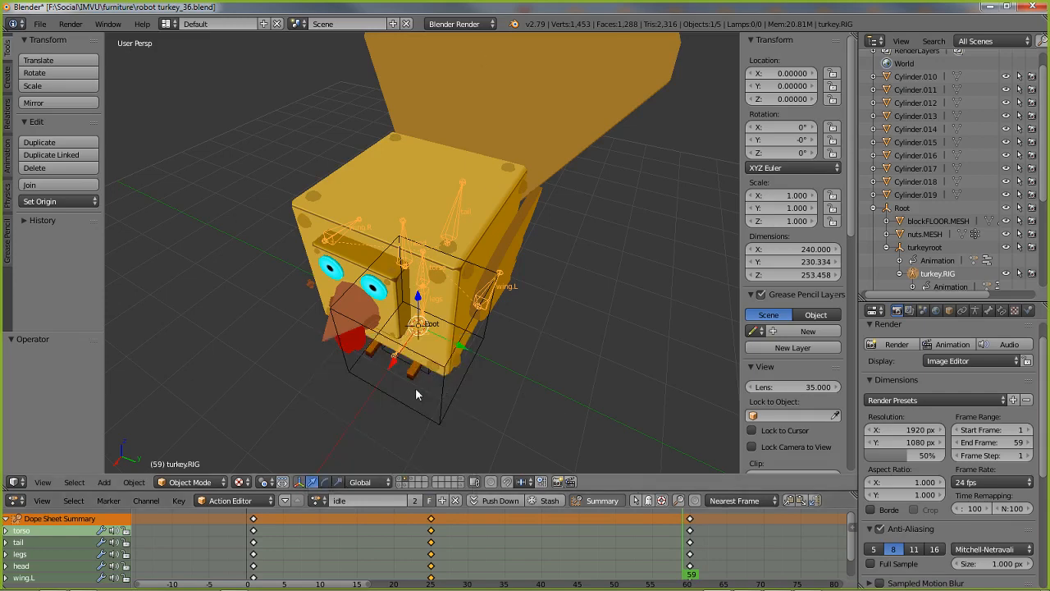
Step: Select the turkeyroot control cube beneath the turkey and try moving it together with the attached rig
{"action": "middle_click_drag", "start_coordinate": [415, 387], "coordinate": [373, 314]}
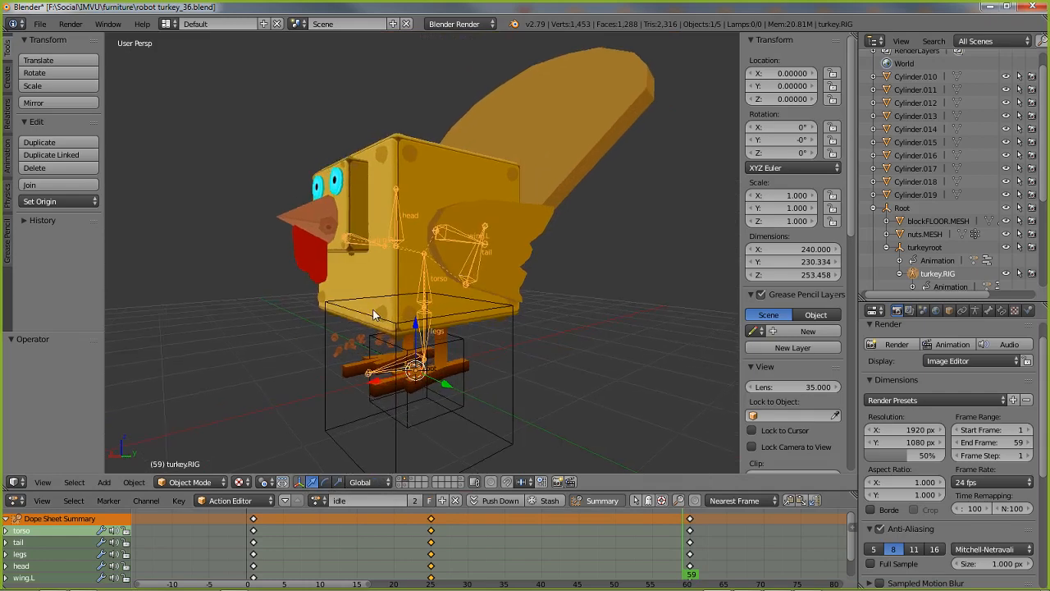
{"action": "right_click", "coordinate": [427, 425]}
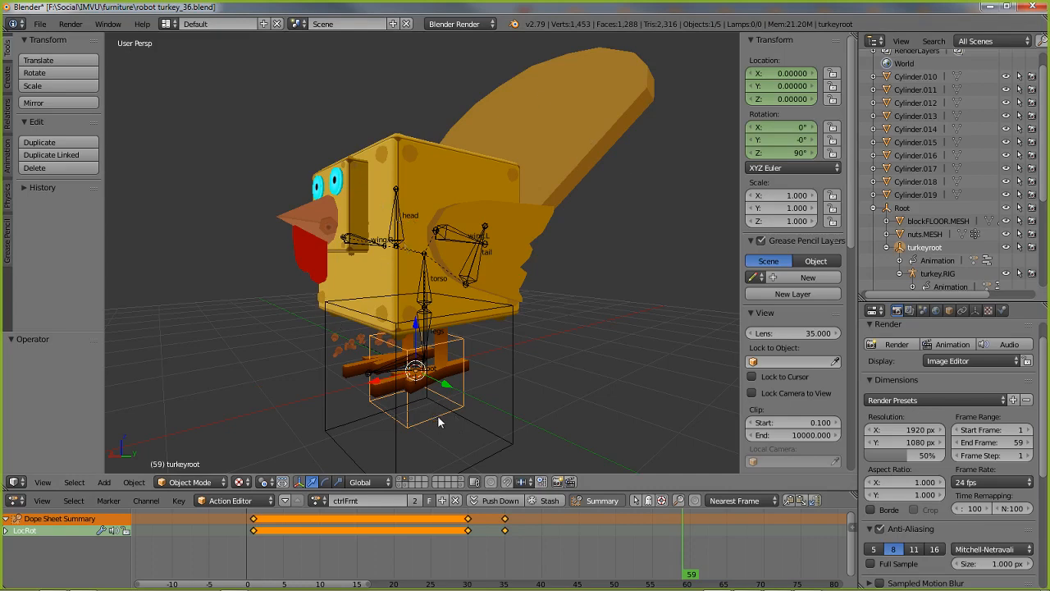
{"action": "key", "text": "g"}
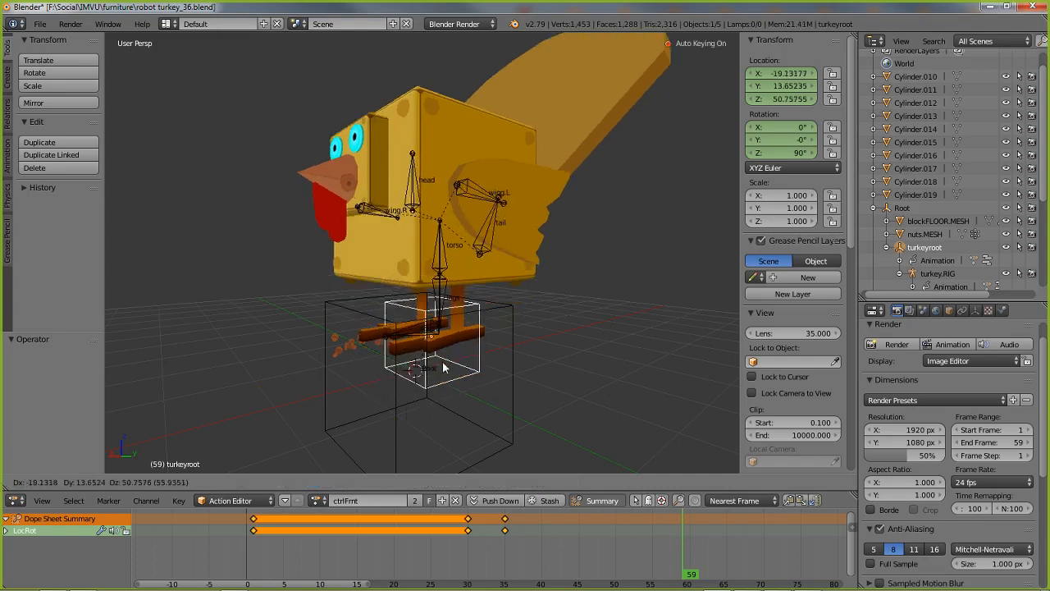
{"action": "right_click", "coordinate": [436, 388]}
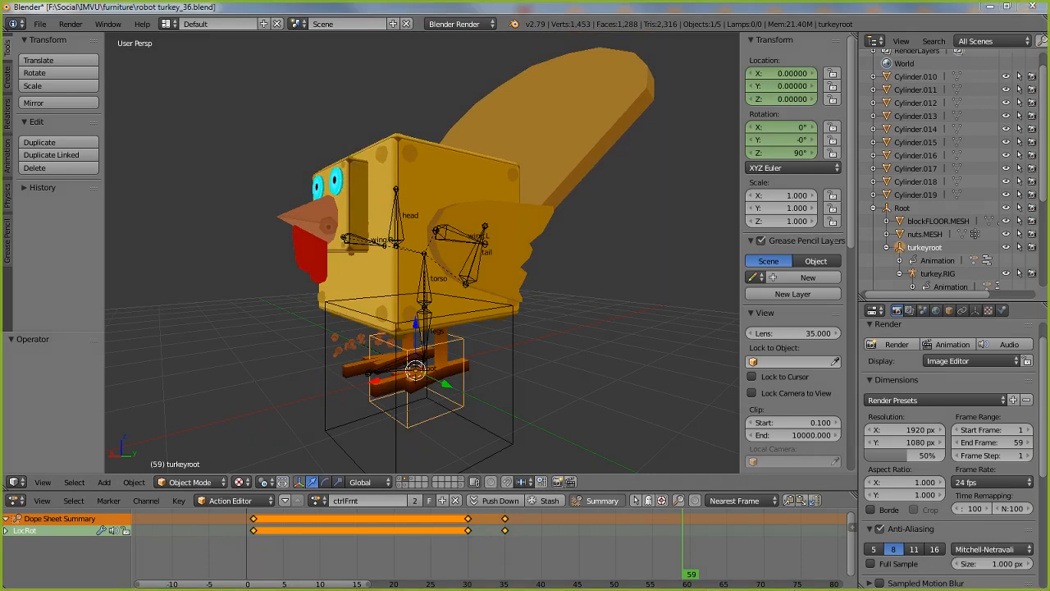
{"action": "mouse_move", "coordinate": [369, 333]}
{"action": "left_mouse_down"}
{"action": "mouse_move", "coordinate": [371, 402]}
{"action": "mouse_move", "coordinate": [417, 429]}
{"action": "mouse_move", "coordinate": [480, 399]}
{"action": "mouse_move", "coordinate": [475, 324]}
{"action": "mouse_move", "coordinate": [408, 309]}
{"action": "mouse_move", "coordinate": [361, 329]}
{"action": "mouse_move", "coordinate": [465, 320]}
{"action": "mouse_move", "coordinate": [421, 364]}
{"action": "mouse_move", "coordinate": [468, 399]}
{"action": "mouse_move", "coordinate": [431, 420]}
{"action": "left_mouse_up"}
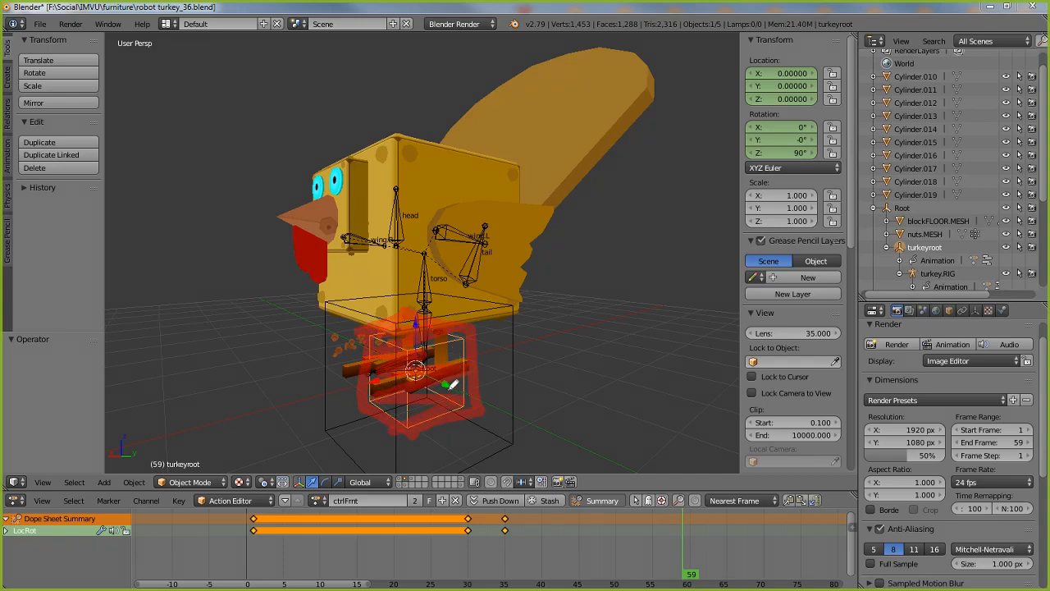
{"action": "left_click_drag", "start_coordinate": [427, 354], "coordinate": [423, 246]}
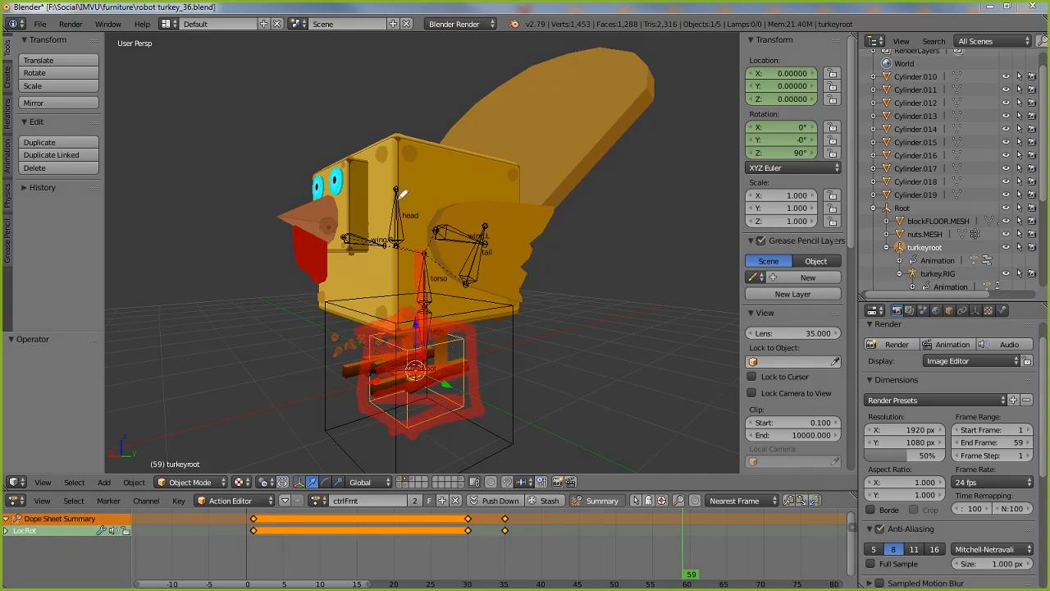
{"action": "mouse_move", "coordinate": [397, 190]}
{"action": "left_mouse_down"}
{"action": "mouse_move", "coordinate": [399, 239]}
{"action": "mouse_move", "coordinate": [479, 229]}
{"action": "mouse_move", "coordinate": [462, 296]}
{"action": "left_mouse_up"}
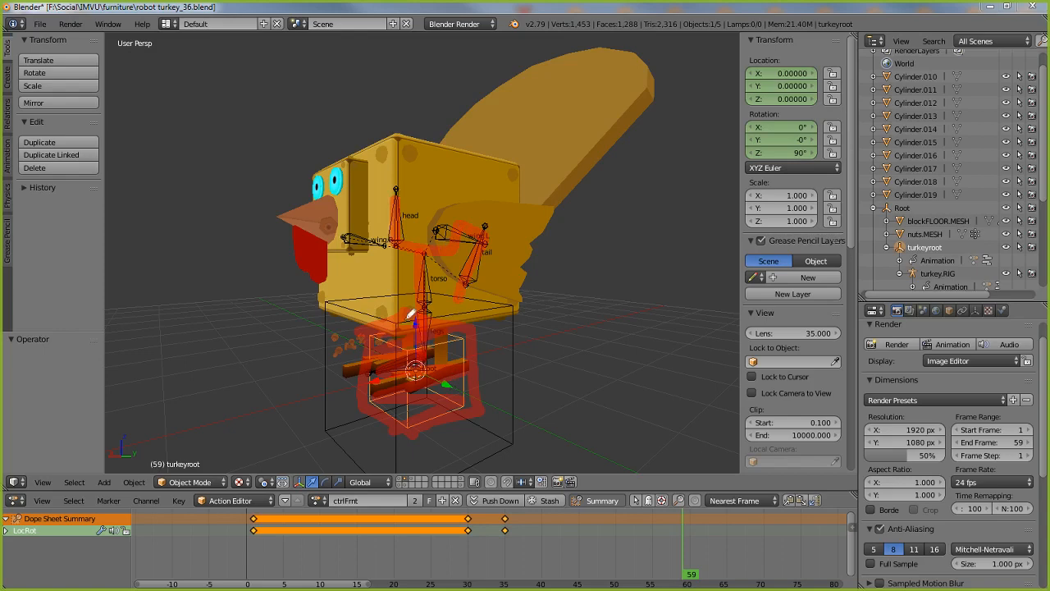
{"action": "mouse_move", "coordinate": [368, 121]}
{"action": "left_mouse_down"}
{"action": "mouse_move", "coordinate": [469, 377]}
{"action": "mouse_move", "coordinate": [625, 121]}
{"action": "mouse_move", "coordinate": [435, 94]}
{"action": "mouse_move", "coordinate": [423, 82]}
{"action": "left_mouse_up"}
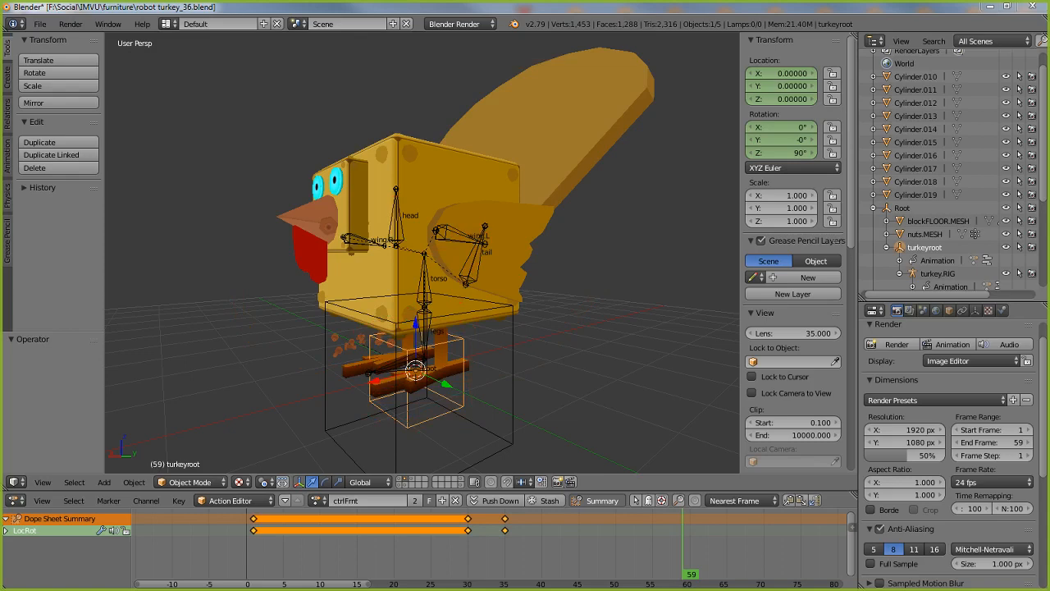
{"action": "mouse_move", "coordinate": [422, 361]}
{"action": "left_mouse_down"}
{"action": "mouse_move", "coordinate": [419, 254]}
{"action": "mouse_move", "coordinate": [482, 275]}
{"action": "mouse_move", "coordinate": [439, 238]}
{"action": "mouse_move", "coordinate": [369, 238]}
{"action": "mouse_move", "coordinate": [399, 181]}
{"action": "left_mouse_up"}
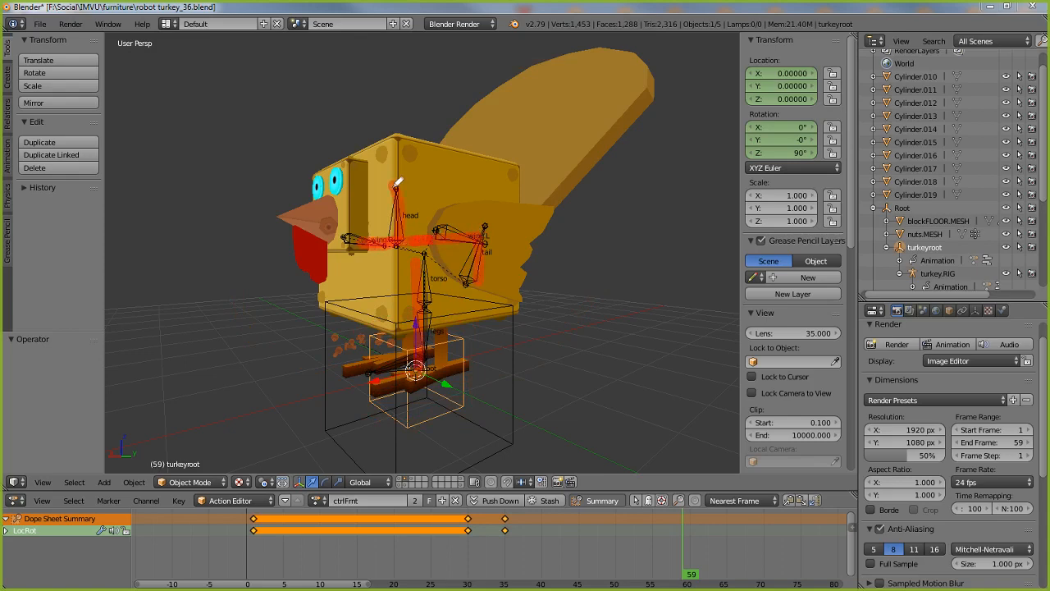
{"action": "mouse_move", "coordinate": [305, 158]}
{"action": "left_mouse_down"}
{"action": "mouse_move", "coordinate": [304, 263]}
{"action": "mouse_move", "coordinate": [467, 314]}
{"action": "mouse_move", "coordinate": [561, 200]}
{"action": "mouse_move", "coordinate": [475, 109]}
{"action": "mouse_move", "coordinate": [290, 164]}
{"action": "left_mouse_up"}
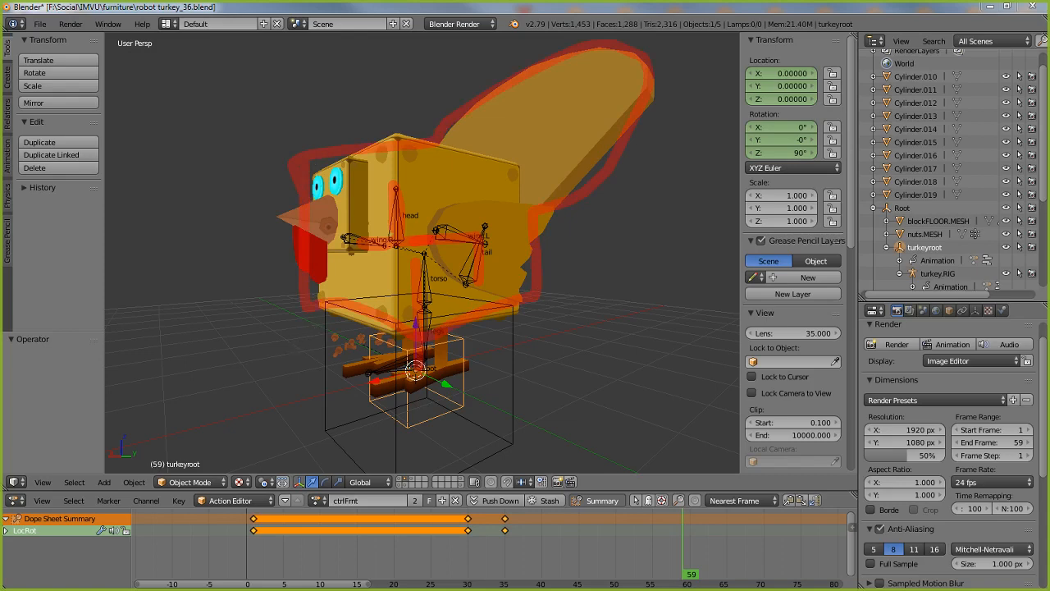
{"action": "key", "text": "ctrl+z"}
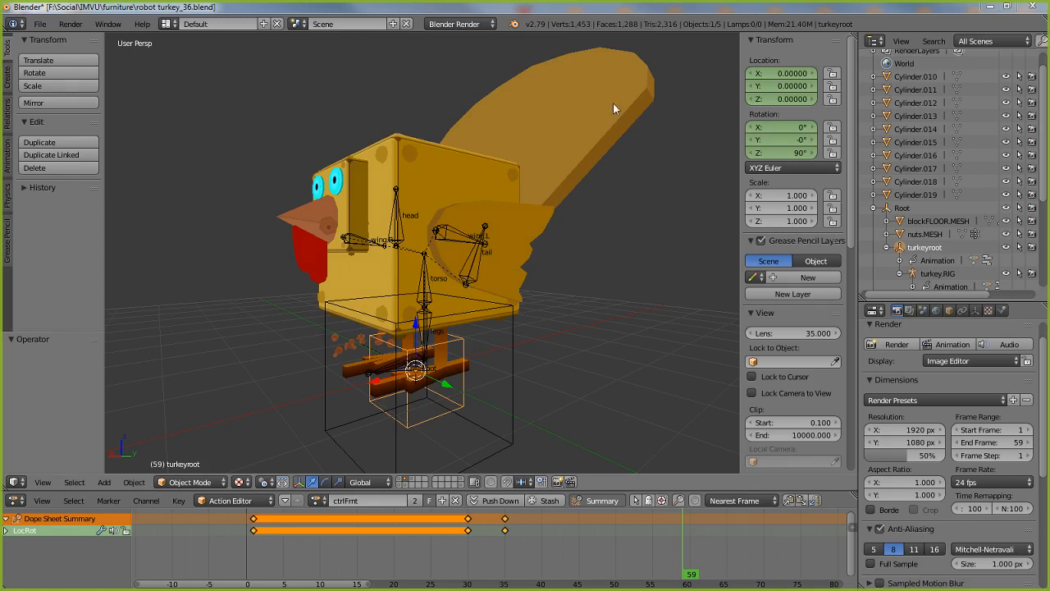
Step: Compare the Root and turkeyroot controls, and preview the idle action of turkey.RIG through frame 60
{"action": "right_click", "coordinate": [449, 413]}
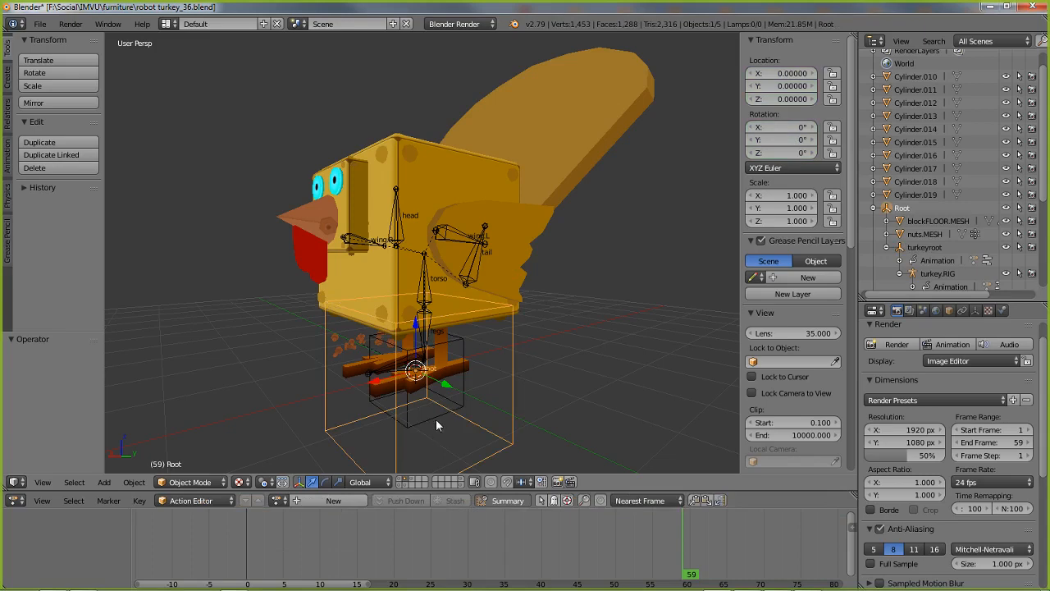
{"action": "right_click", "coordinate": [449, 413]}
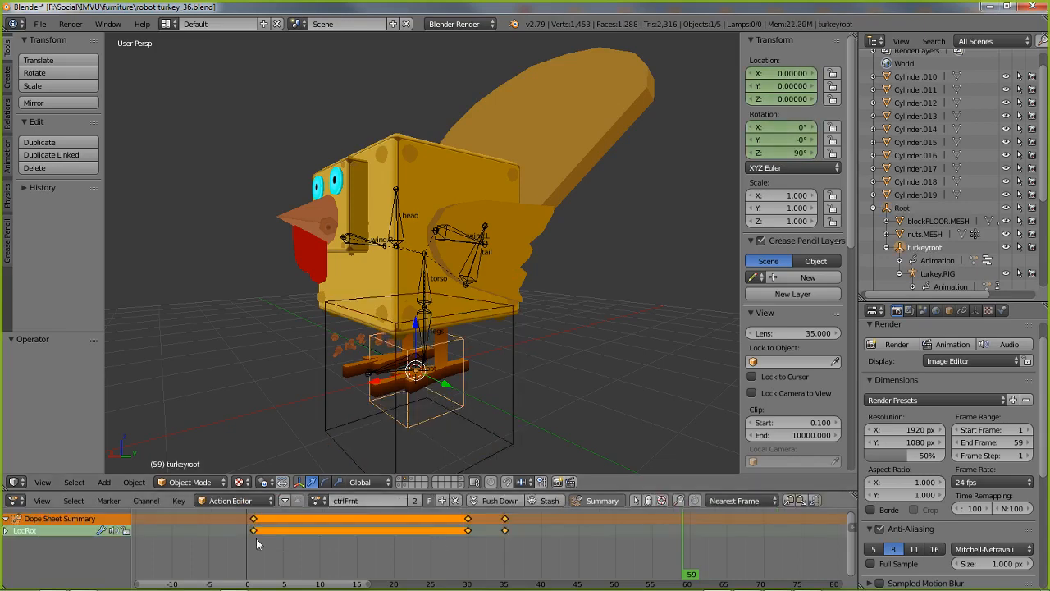
{"action": "left_click_drag", "start_coordinate": [255, 533], "coordinate": [462, 540]}
{"action": "right_click", "coordinate": [343, 242]}
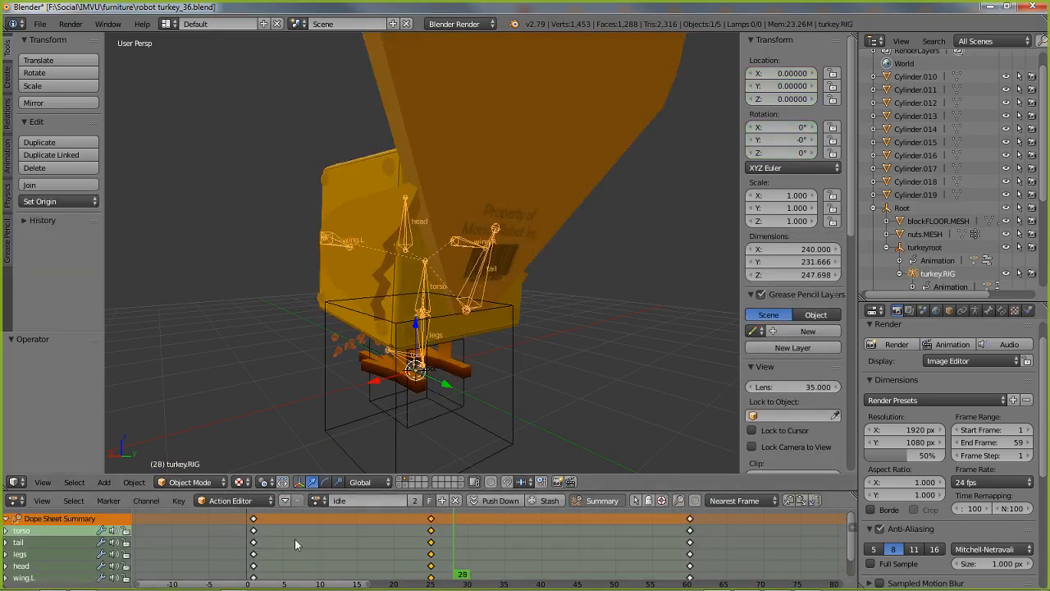
{"action": "left_click_drag", "start_coordinate": [263, 558], "coordinate": [694, 555]}
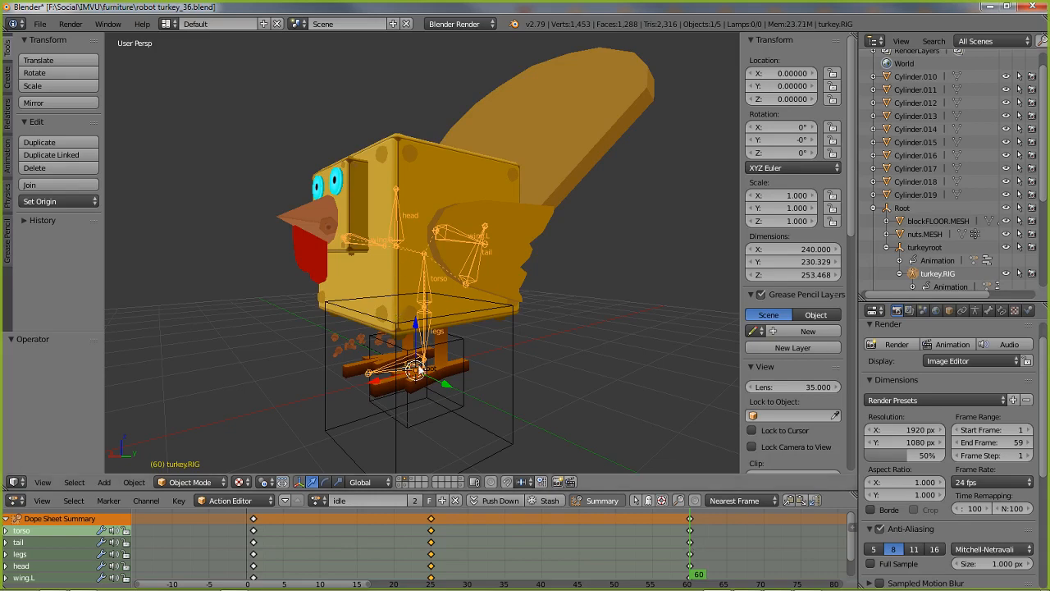
Step: Select turkeyroot and preview its ctrlFrnt action from frame 1 to frame 35, stopping at keyframe 30
{"action": "right_click", "coordinate": [435, 421]}
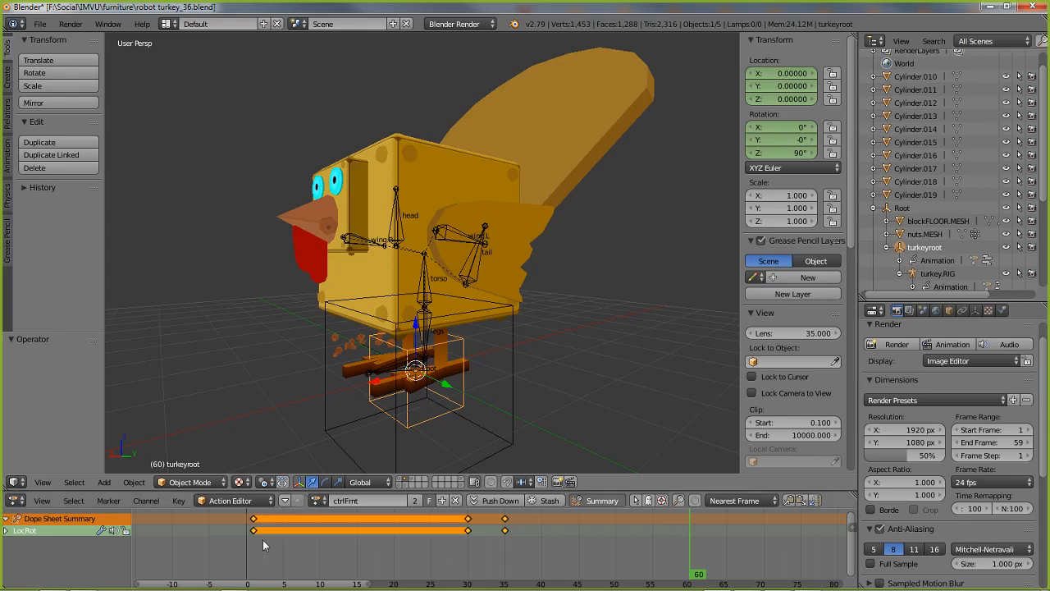
{"action": "key", "text": "shift+Left"}
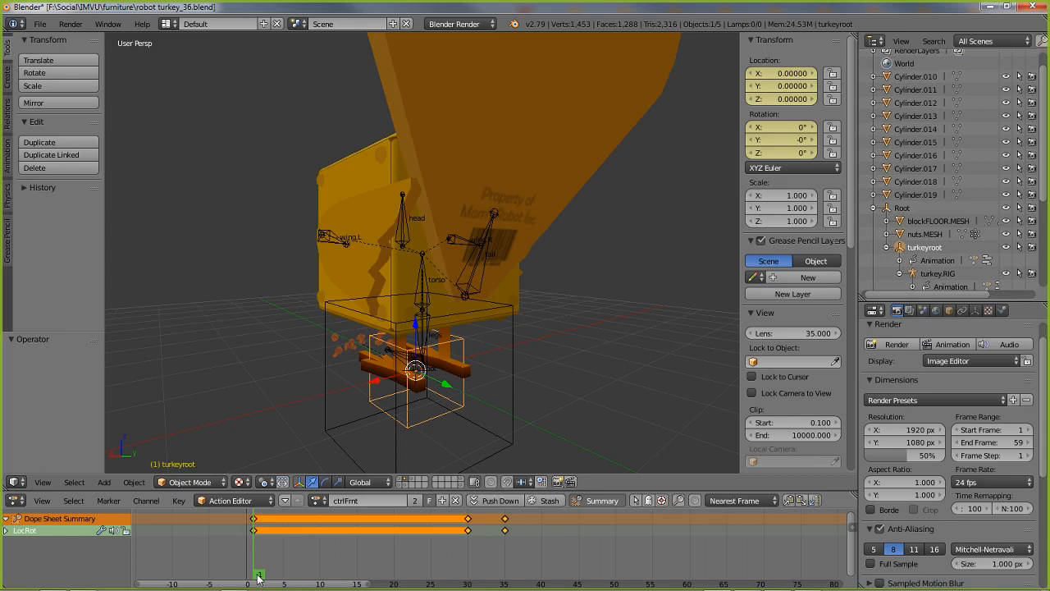
{"action": "left_click_drag", "start_coordinate": [257, 578], "coordinate": [507, 563]}
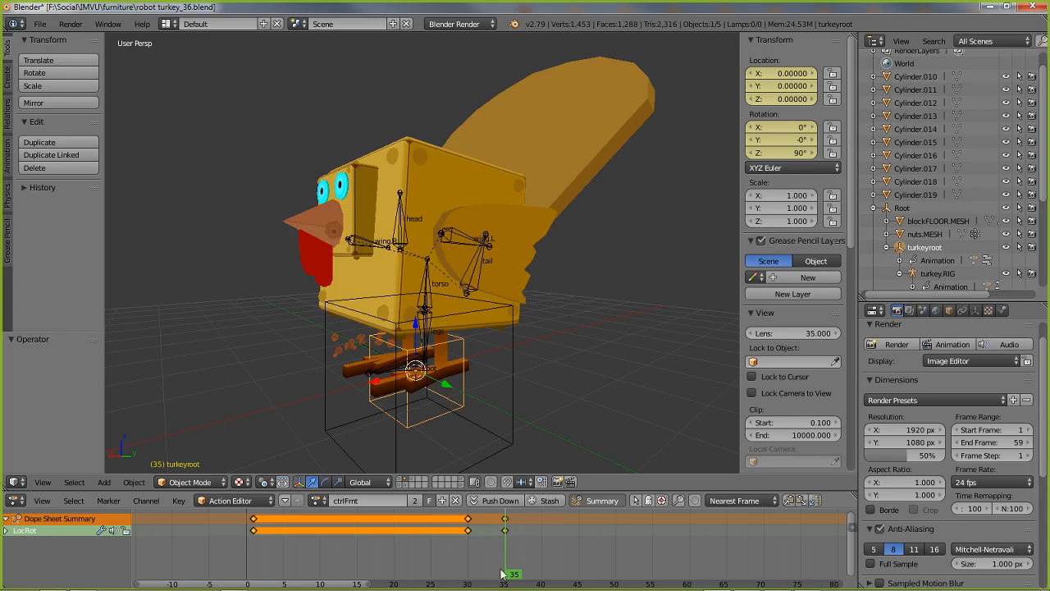
{"action": "mouse_move", "coordinate": [504, 574]}
{"action": "left_mouse_down"}
{"action": "mouse_move", "coordinate": [471, 575]}
{"action": "mouse_move", "coordinate": [504, 575]}
{"action": "left_mouse_up"}
{"action": "left_click", "coordinate": [472, 573]}
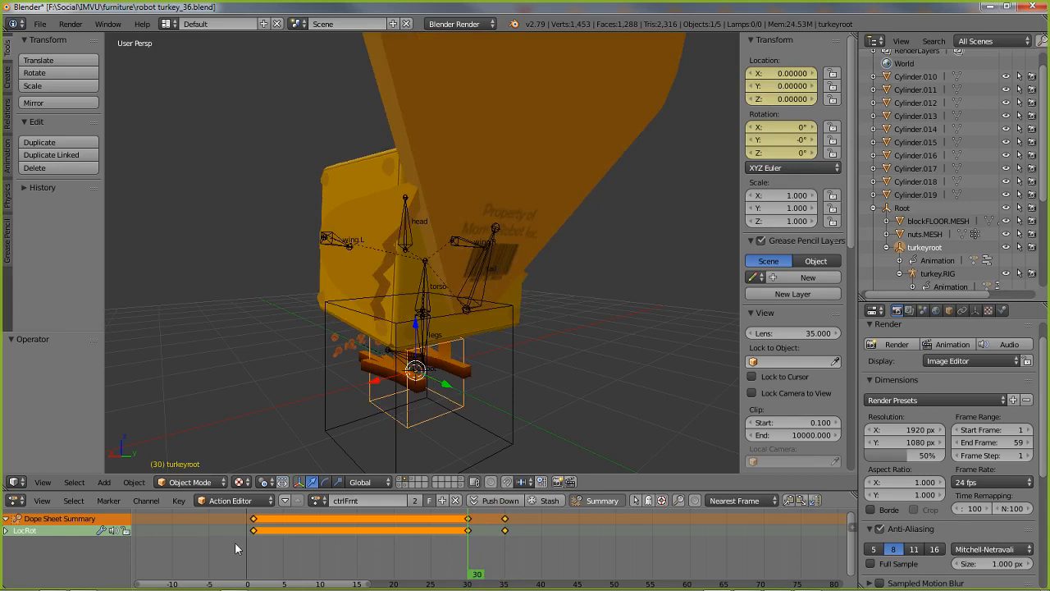
Step: Examine the turkey's orientation at frames 1 and 35 of ctrlFrnt from several viewing angles, ending at frame 1
{"action": "right_click", "coordinate": [467, 531]}
{"action": "left_click", "coordinate": [267, 535]}
{"action": "left_click_drag", "start_coordinate": [326, 539], "coordinate": [256, 544]}
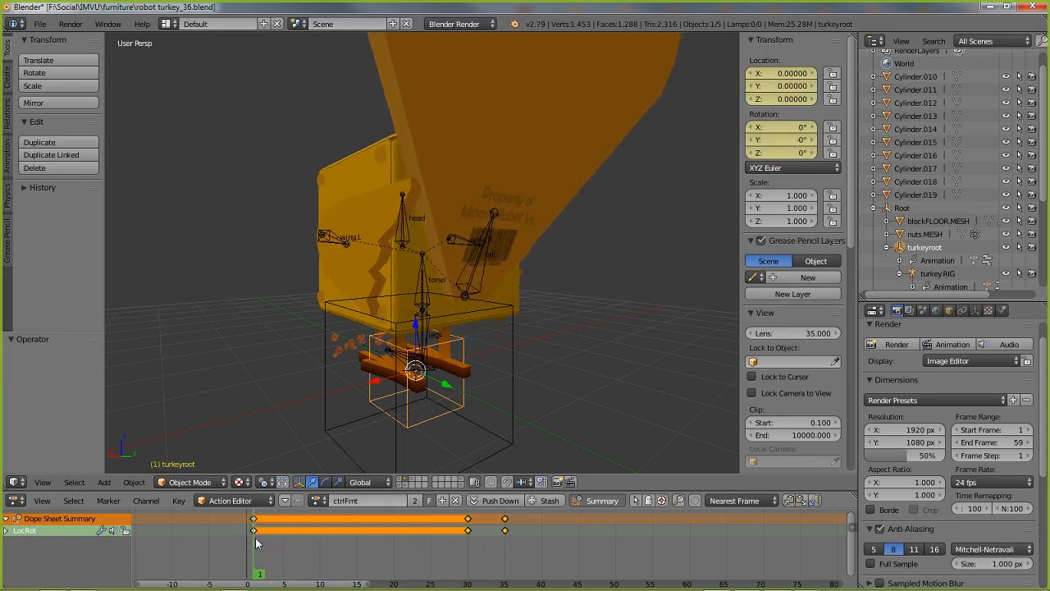
{"action": "middle_click_drag", "start_coordinate": [421, 401], "coordinate": [413, 351]}
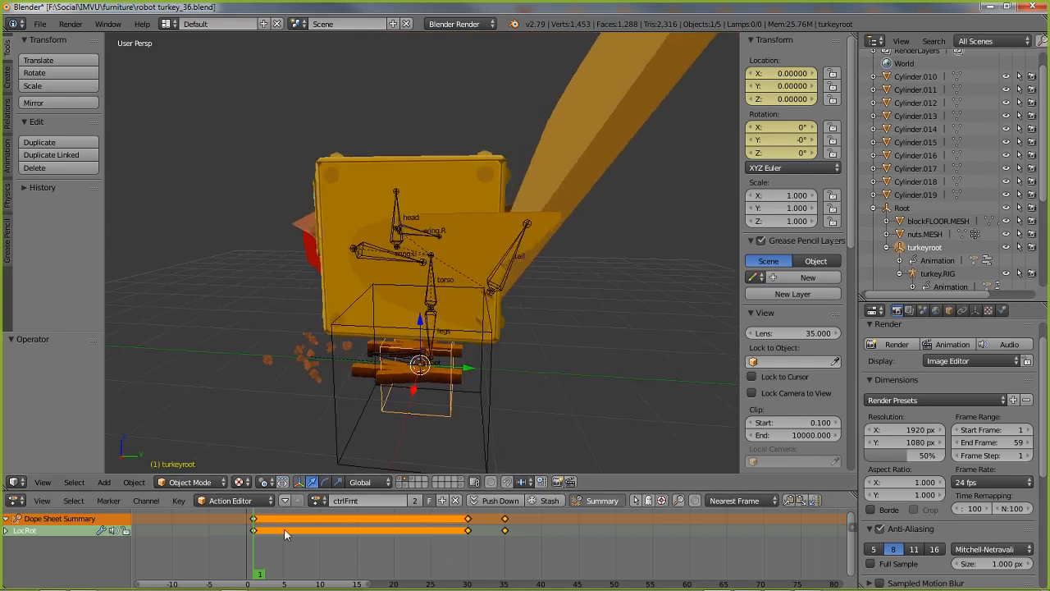
{"action": "left_click_drag", "start_coordinate": [468, 542], "coordinate": [505, 544]}
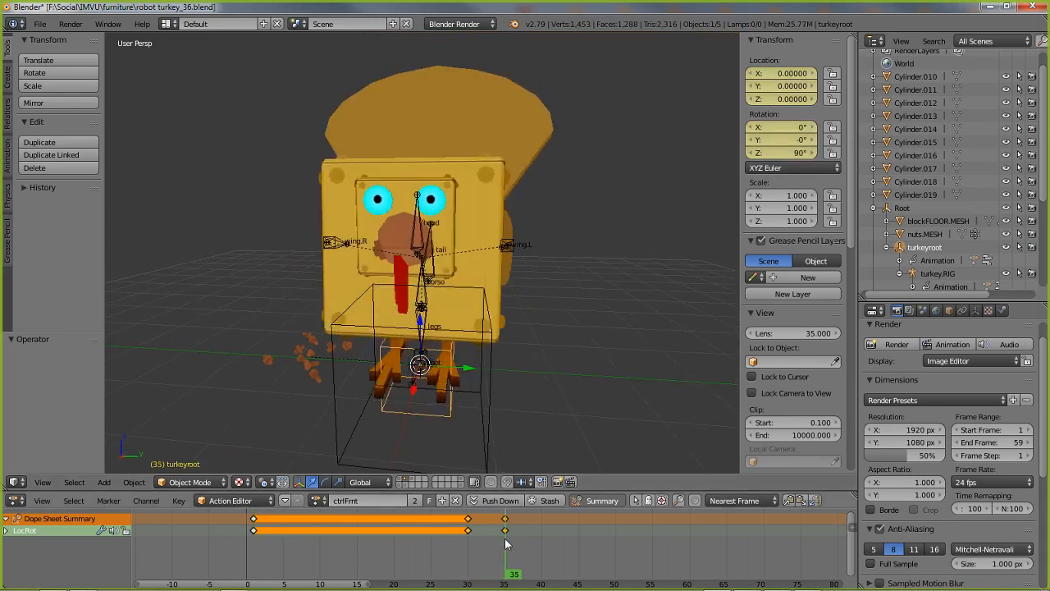
{"action": "middle_click_drag", "start_coordinate": [559, 328], "coordinate": [521, 304]}
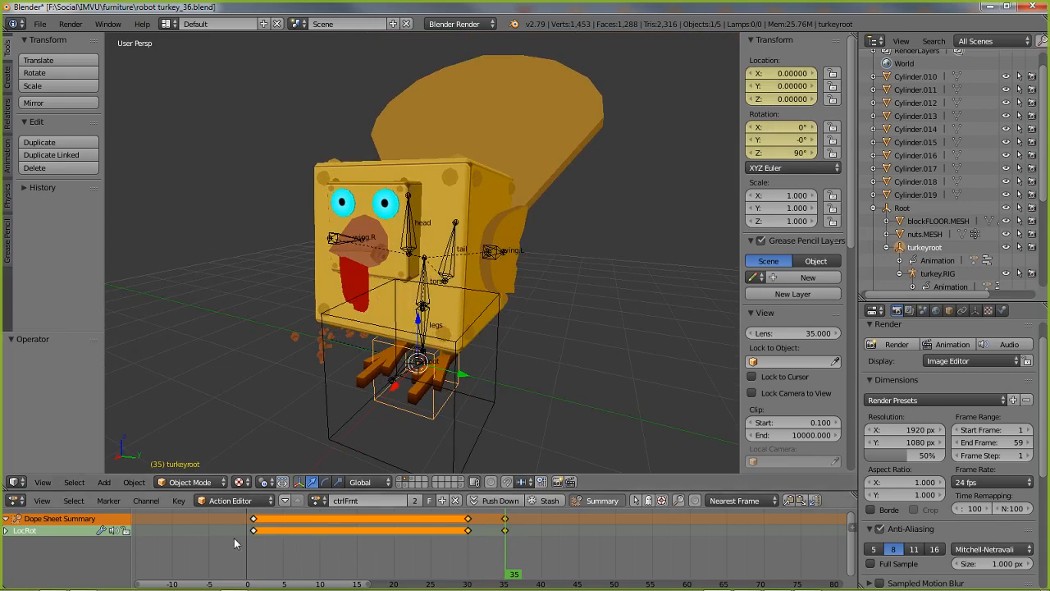
{"action": "left_click", "coordinate": [255, 532]}
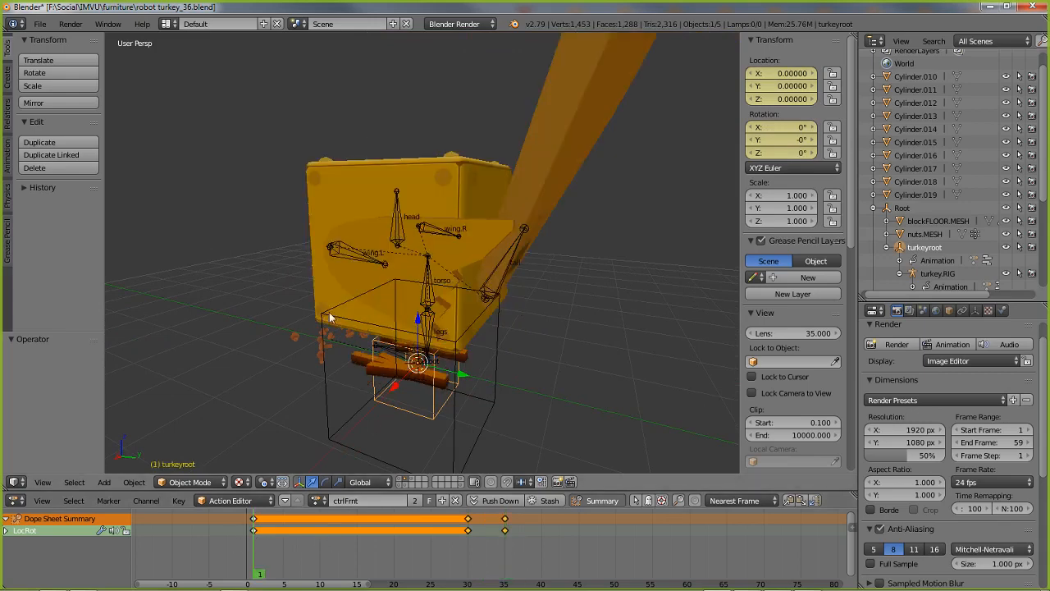
{"action": "middle_click_drag", "start_coordinate": [424, 340], "coordinate": [384, 308]}
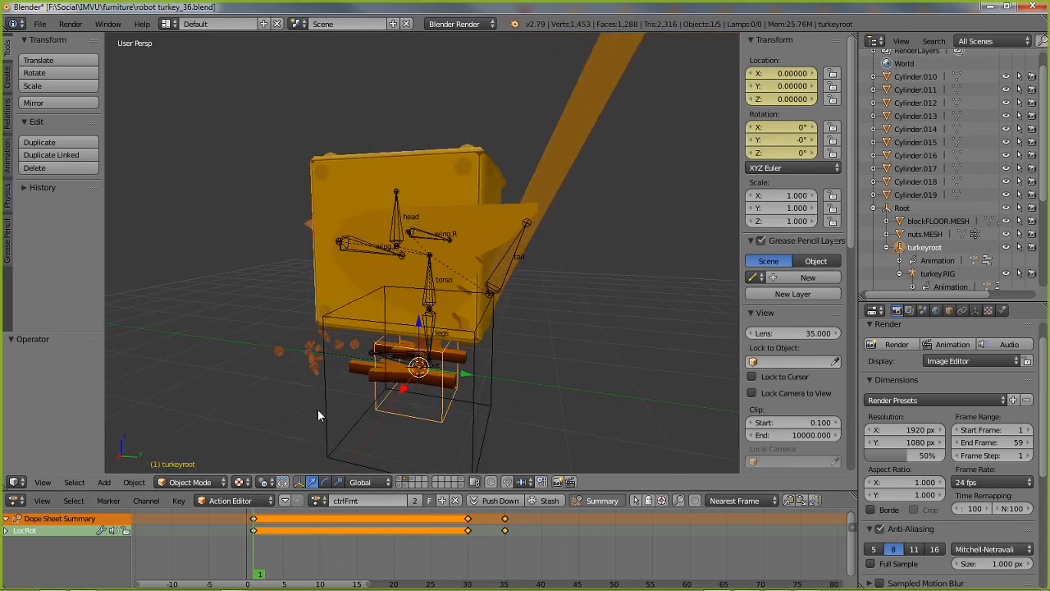
Step: Assign the ctrlhopshortLft action to turkeyroot and play through its frames from 1 to 31
{"action": "right_click", "coordinate": [329, 492]}
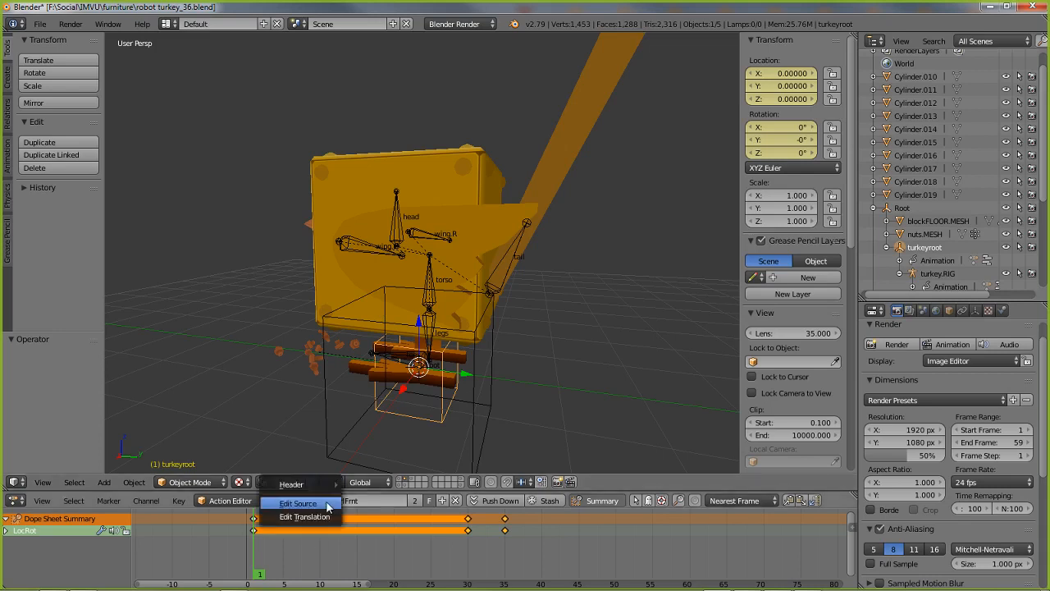
{"action": "left_click", "coordinate": [318, 500]}
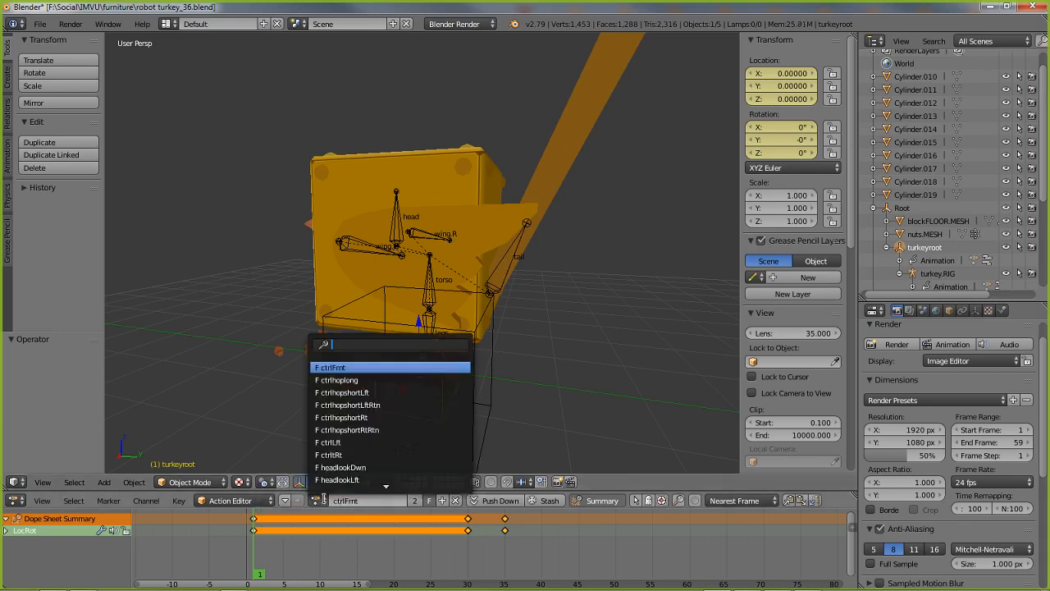
{"action": "left_click", "coordinate": [356, 392]}
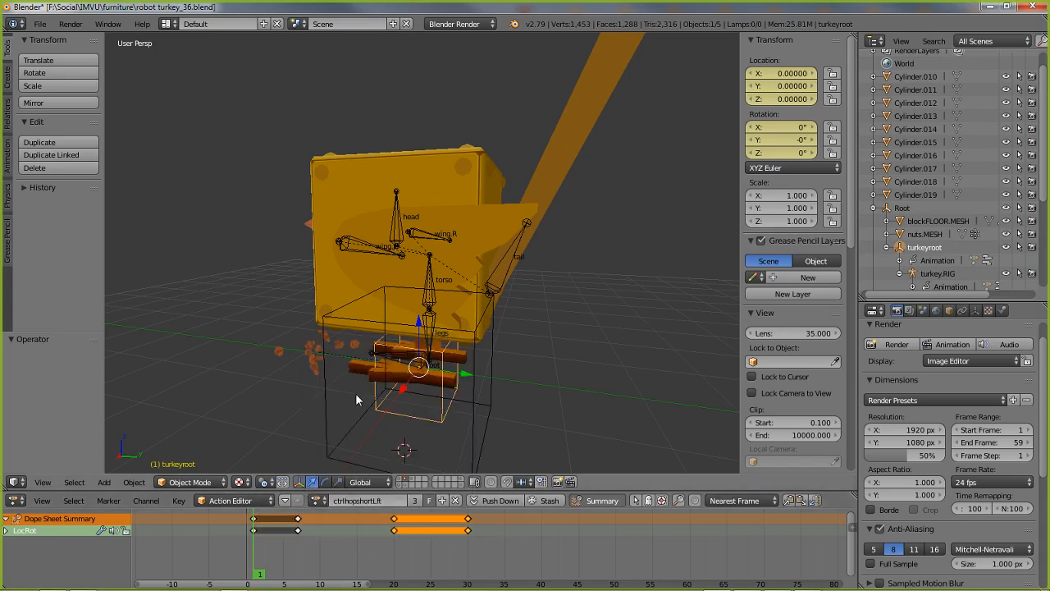
{"action": "left_click", "coordinate": [262, 571]}
{"action": "left_click_drag", "start_coordinate": [267, 572], "coordinate": [474, 572]}
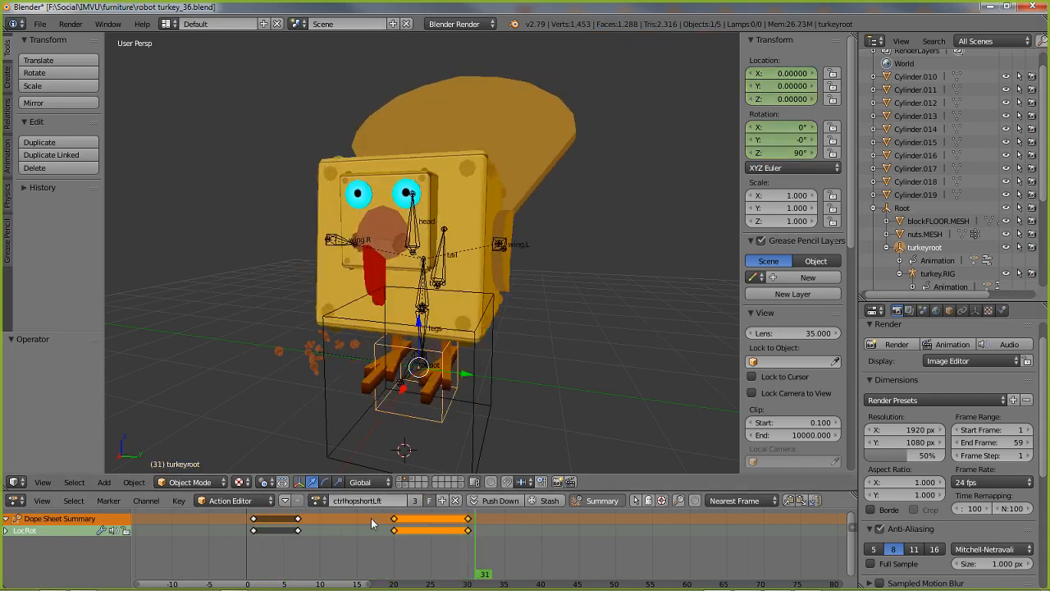
Step: Review the turning motion between the ctrlhopshortLft keyframes from another angle, going from frame 1 to frame 30
{"action": "left_click_drag", "start_coordinate": [253, 533], "coordinate": [428, 550]}
{"action": "key", "text": "Up"}
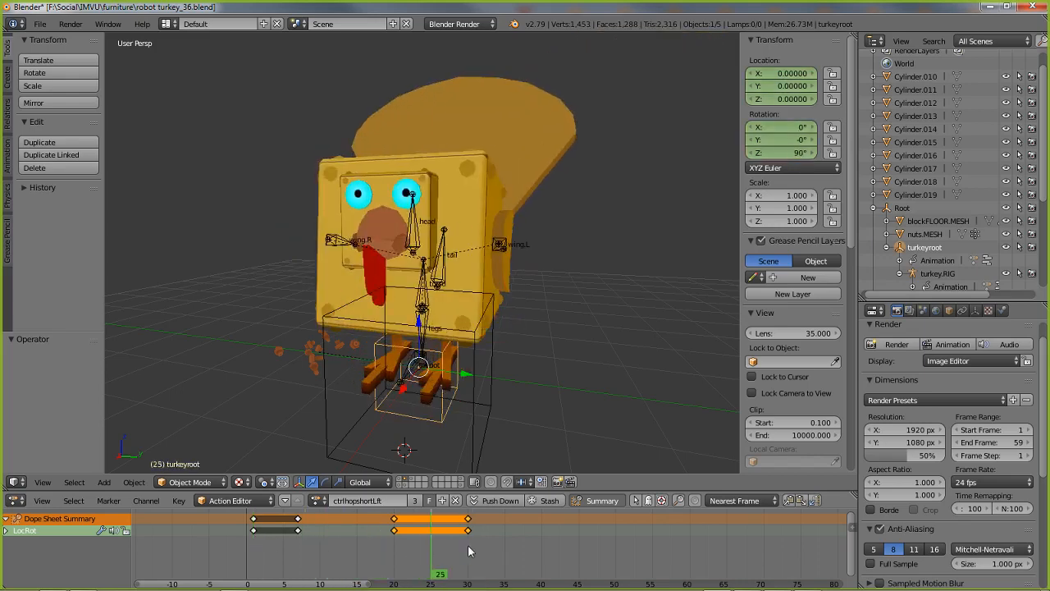
{"action": "left_click_drag", "start_coordinate": [301, 551], "coordinate": [467, 554]}
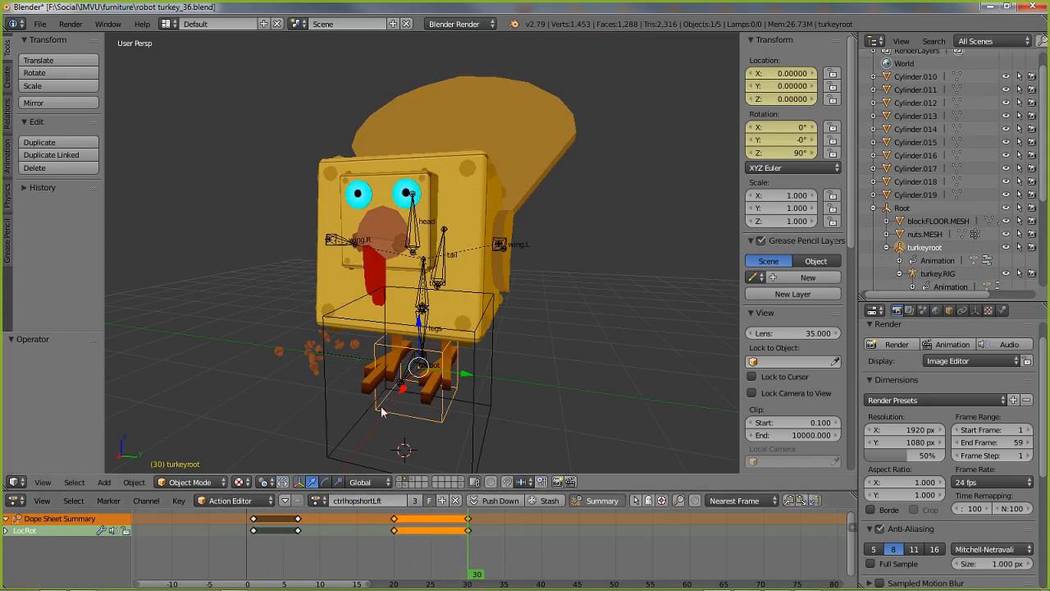
{"action": "middle_click_drag", "start_coordinate": [428, 382], "coordinate": [381, 351]}
{"action": "left_click", "coordinate": [256, 552]}
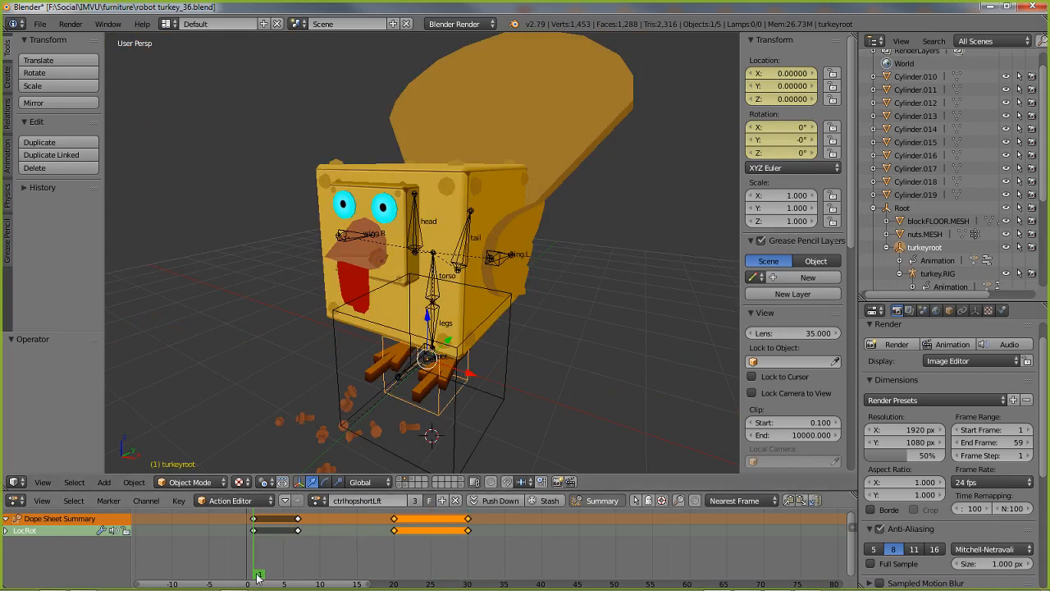
{"action": "left_click_drag", "start_coordinate": [260, 577], "coordinate": [466, 575]}
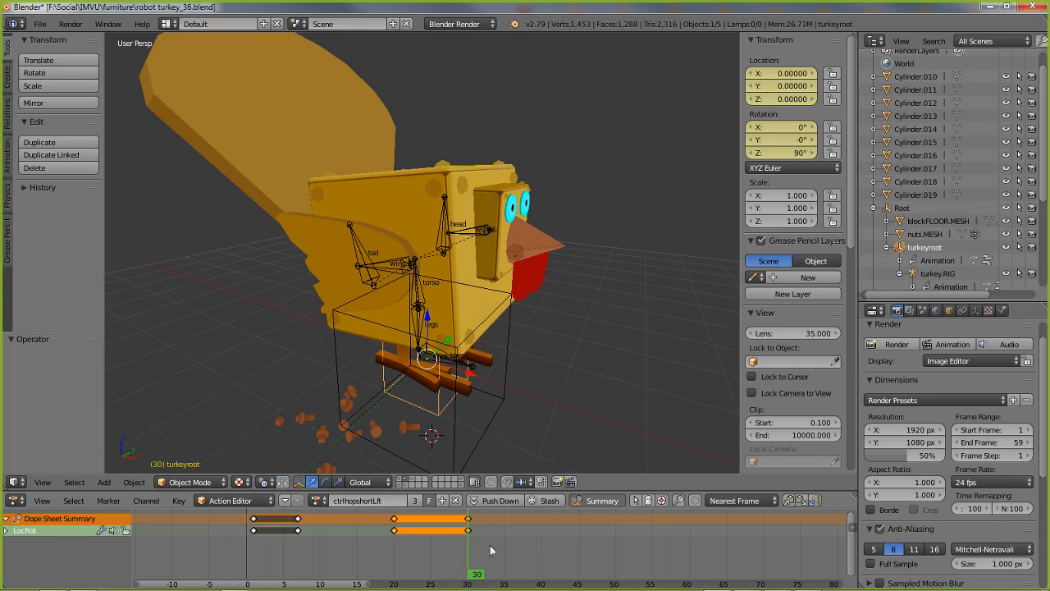
Step: Insert a LocRot keyframe for turkeyroot at frame 35 of ctrlhopshortLft, and return to frame 31
{"action": "left_click_drag", "start_coordinate": [474, 578], "coordinate": [510, 576]}
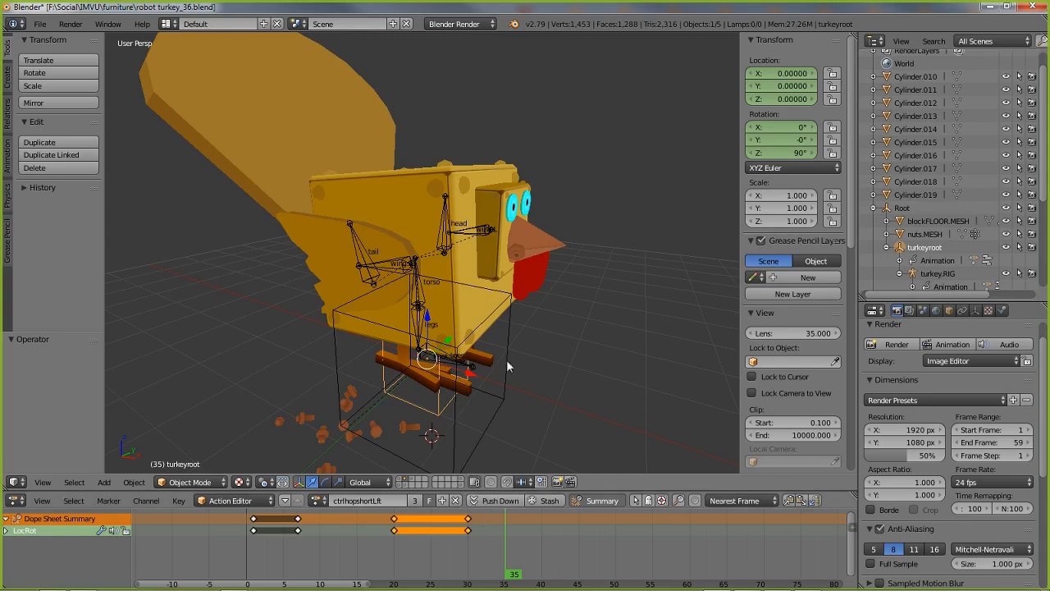
{"action": "key", "text": "i"}
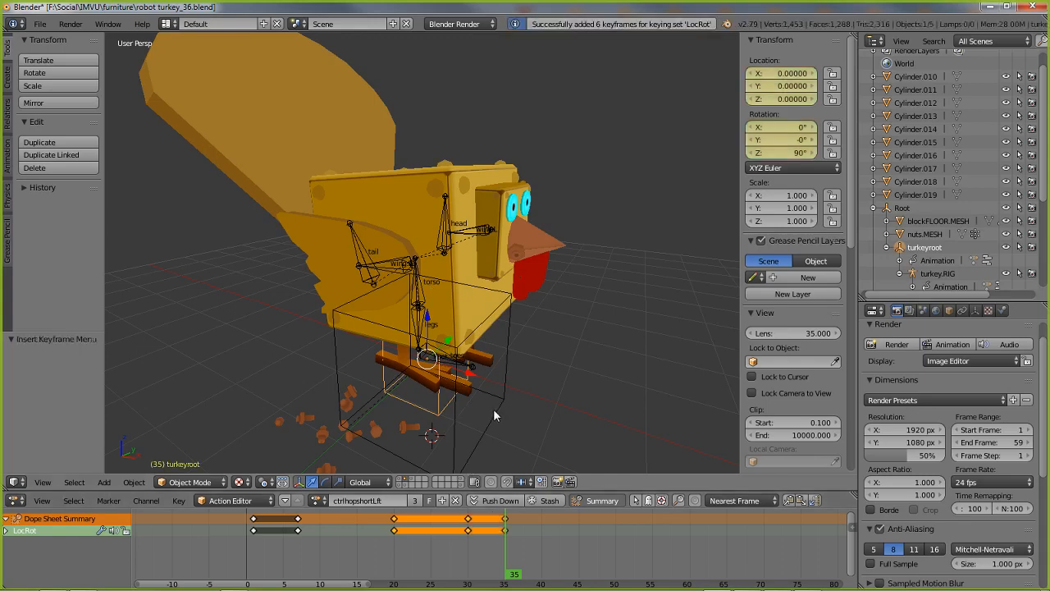
{"action": "left_click_drag", "start_coordinate": [512, 574], "coordinate": [476, 574]}
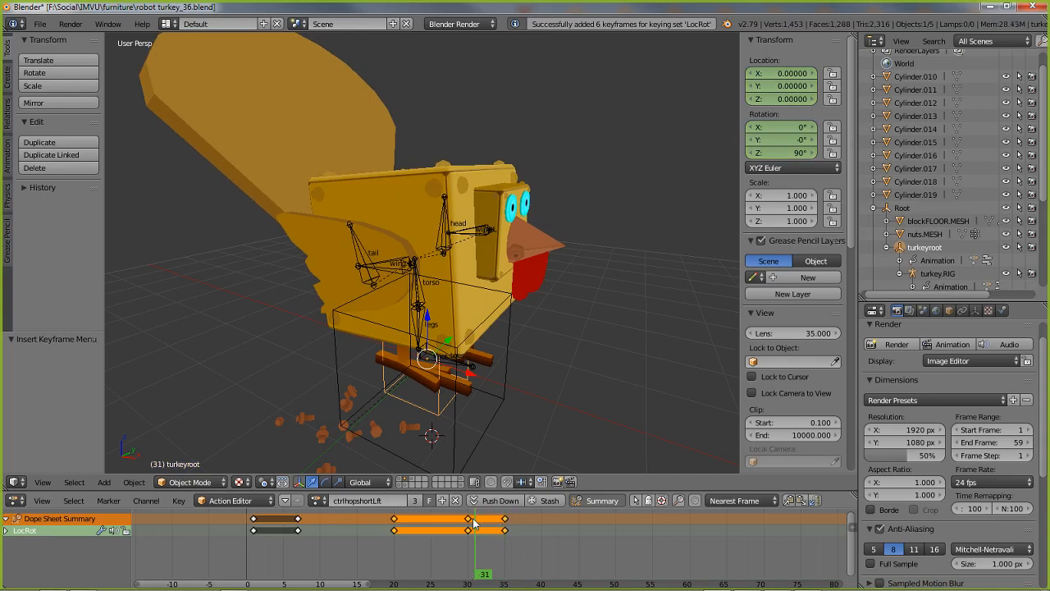
Step: Assign the ctrlFrnt action back to turkeyroot and preview its motion up to frame 30
{"action": "left_click", "coordinate": [319, 500]}
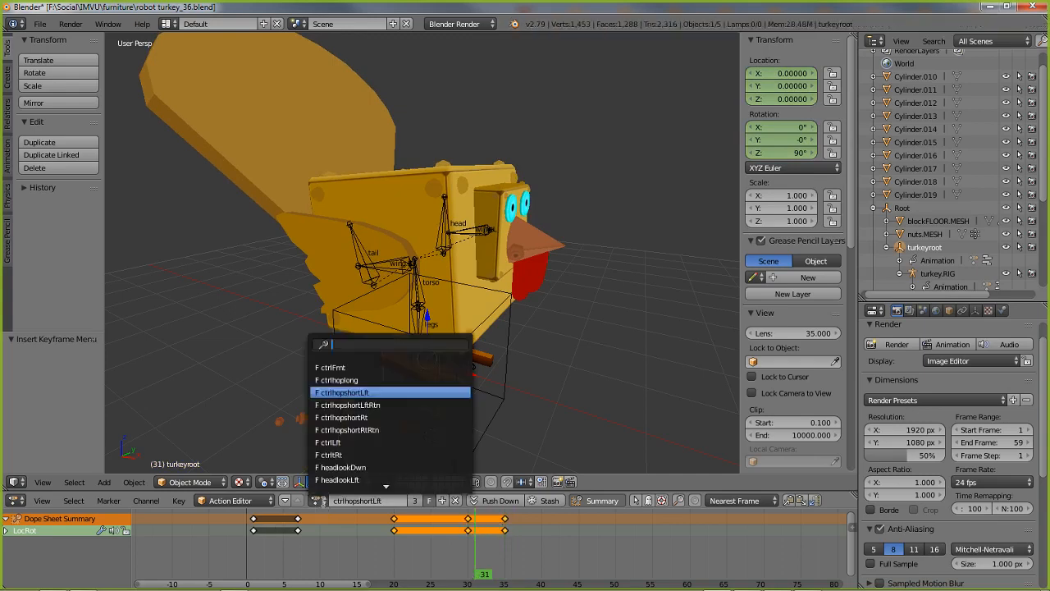
{"action": "left_click", "coordinate": [342, 368]}
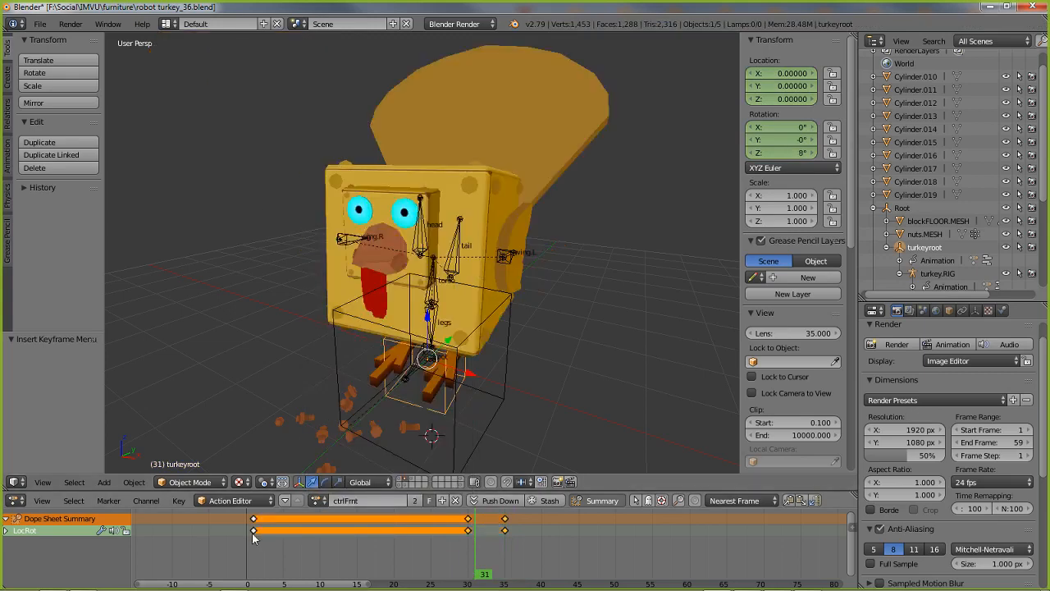
{"action": "left_click_drag", "start_coordinate": [253, 536], "coordinate": [469, 553]}
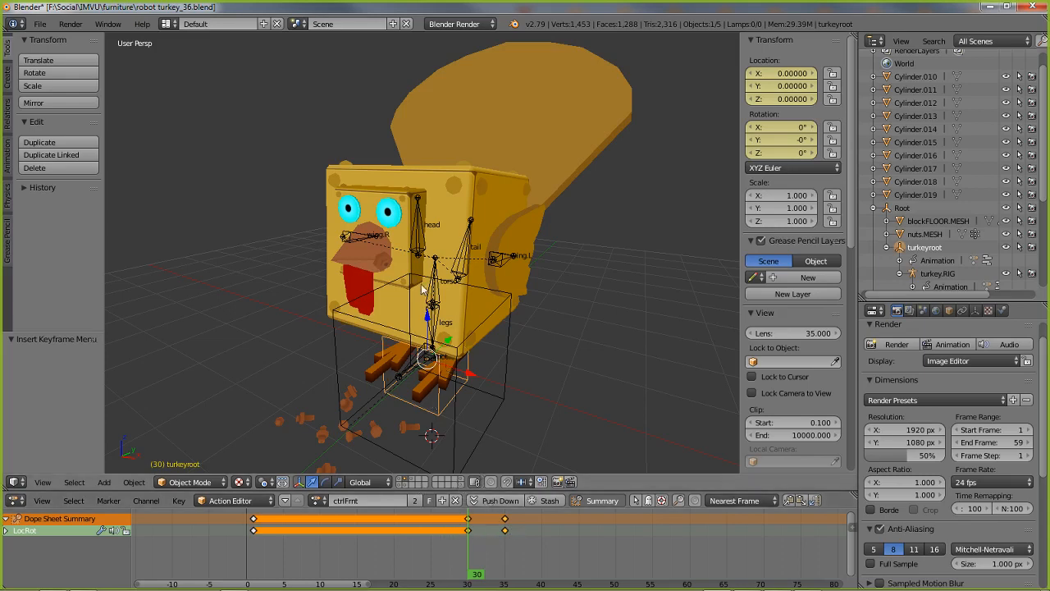
{"action": "mouse_move", "coordinate": [444, 416]}
{"action": "middle_mouse_down"}
{"action": "mouse_move", "coordinate": [383, 409]}
{"action": "mouse_move", "coordinate": [457, 410]}
{"action": "mouse_move", "coordinate": [442, 412]}
{"action": "middle_mouse_up"}
Step: Switch to the IMVU editor and examine the skeletal frame controls of ensemble 1, keeping its loop start at 20
{"action": "left_click", "coordinate": [746, 580]}
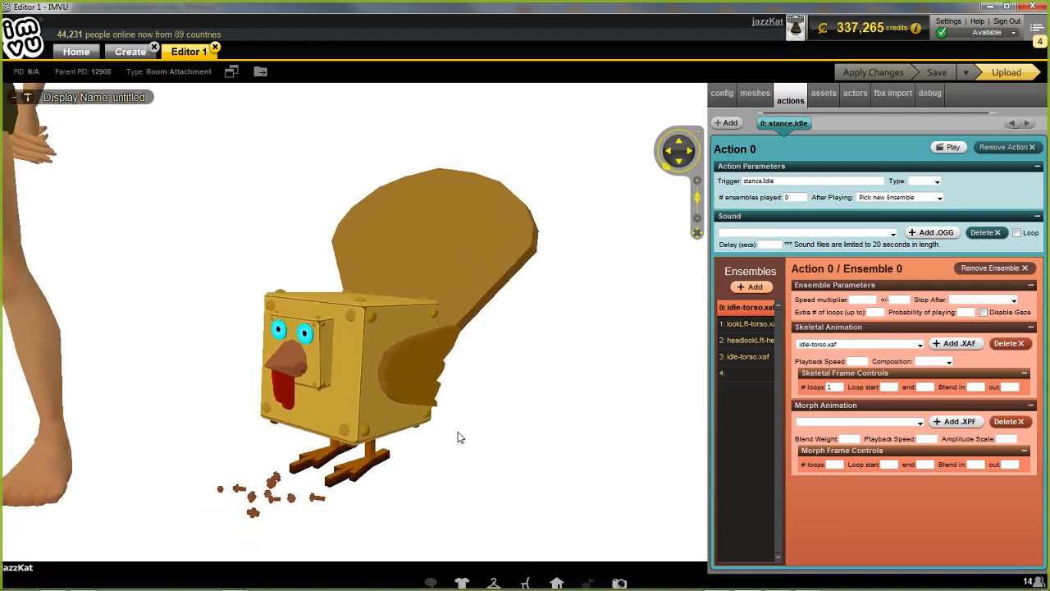
{"action": "left_click", "coordinate": [748, 325]}
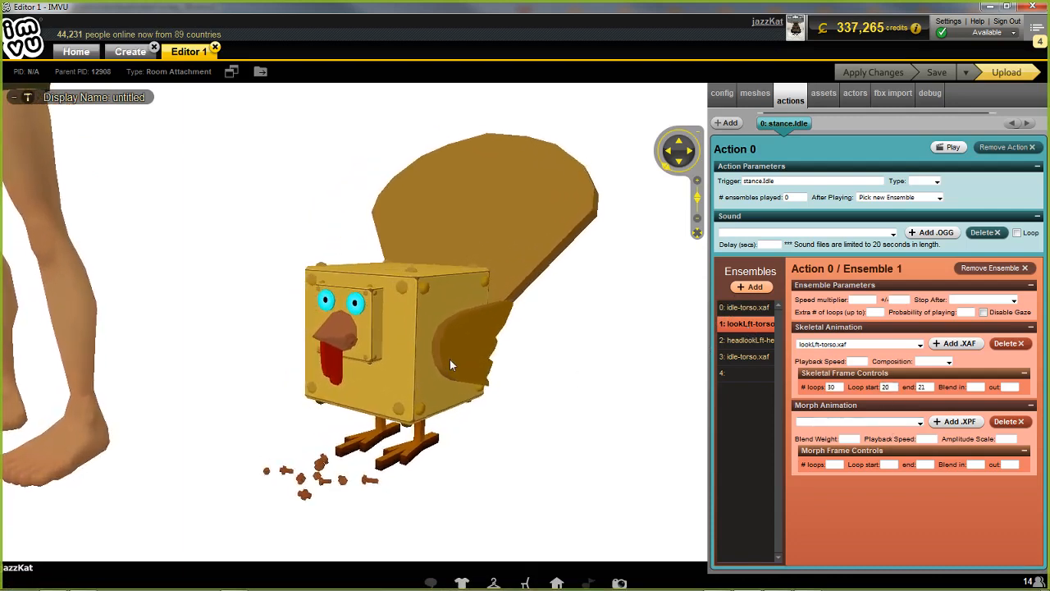
{"action": "left_click", "coordinate": [886, 387]}
{"action": "type", "text": "20"}
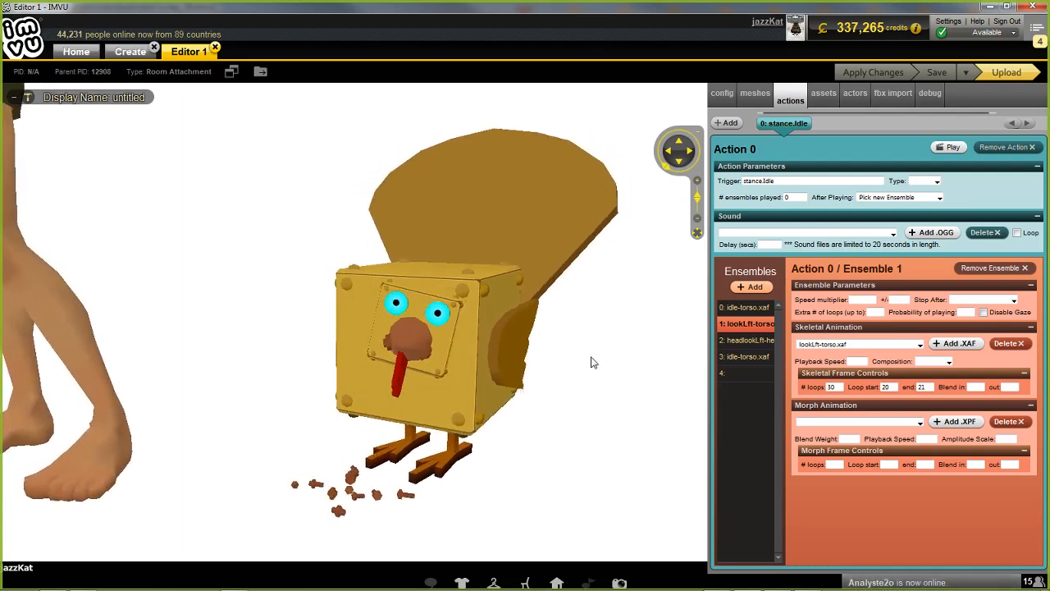
Step: Compare the skeletal animation settings of stance.Idle ensembles 0, 2 and 3, and return to ensemble 1
{"action": "left_click", "coordinate": [745, 308]}
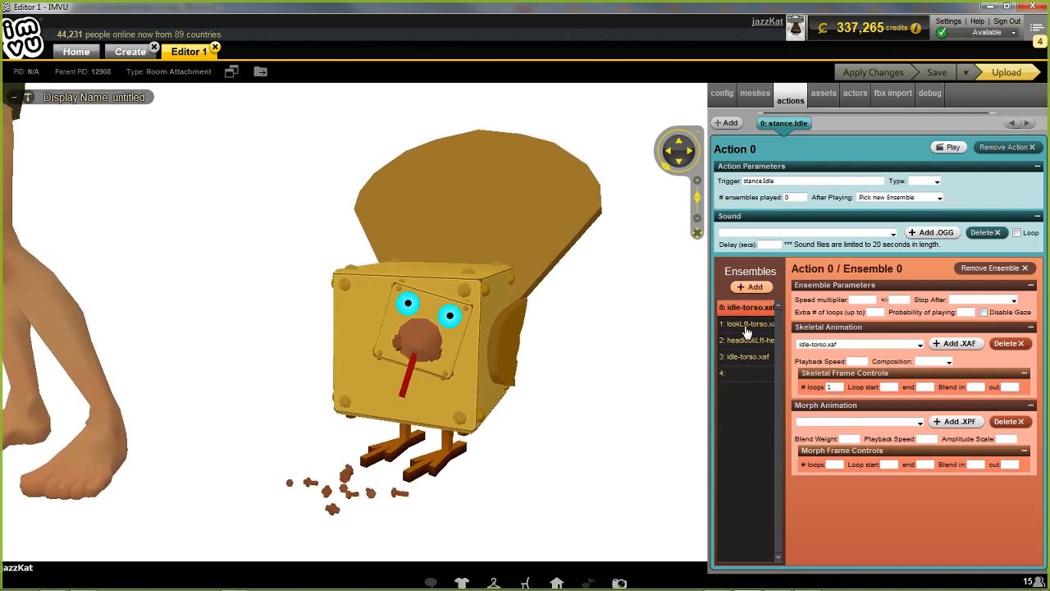
{"action": "left_click", "coordinate": [745, 341]}
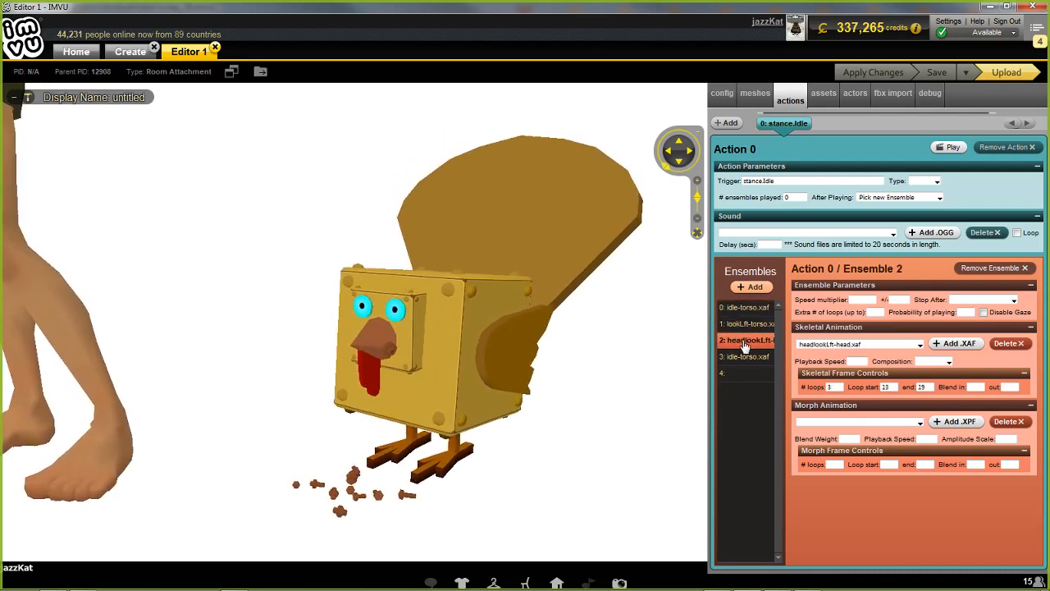
{"action": "left_click", "coordinate": [744, 357]}
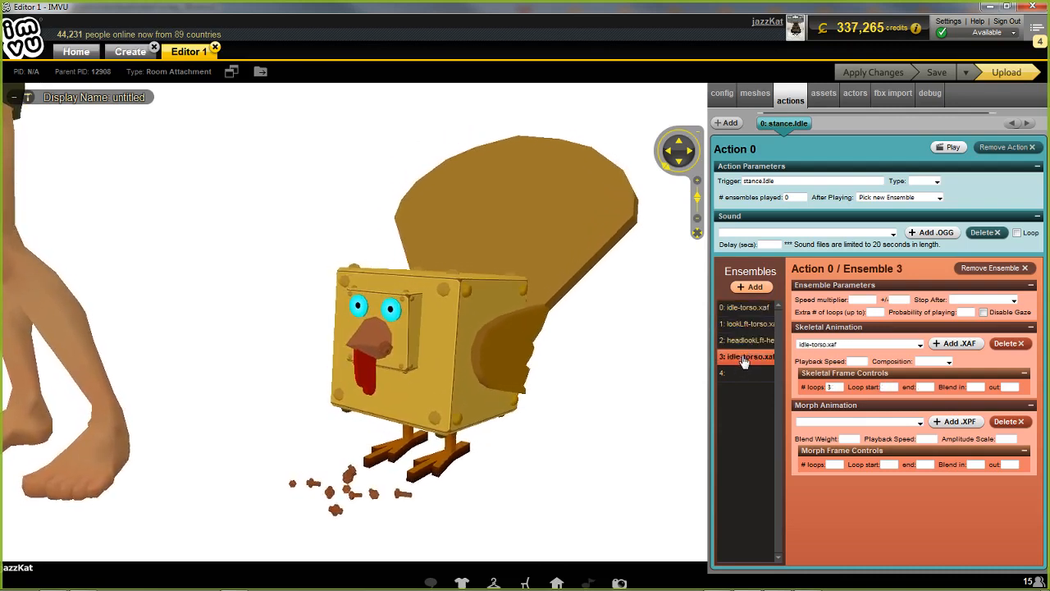
{"action": "left_click", "coordinate": [745, 324]}
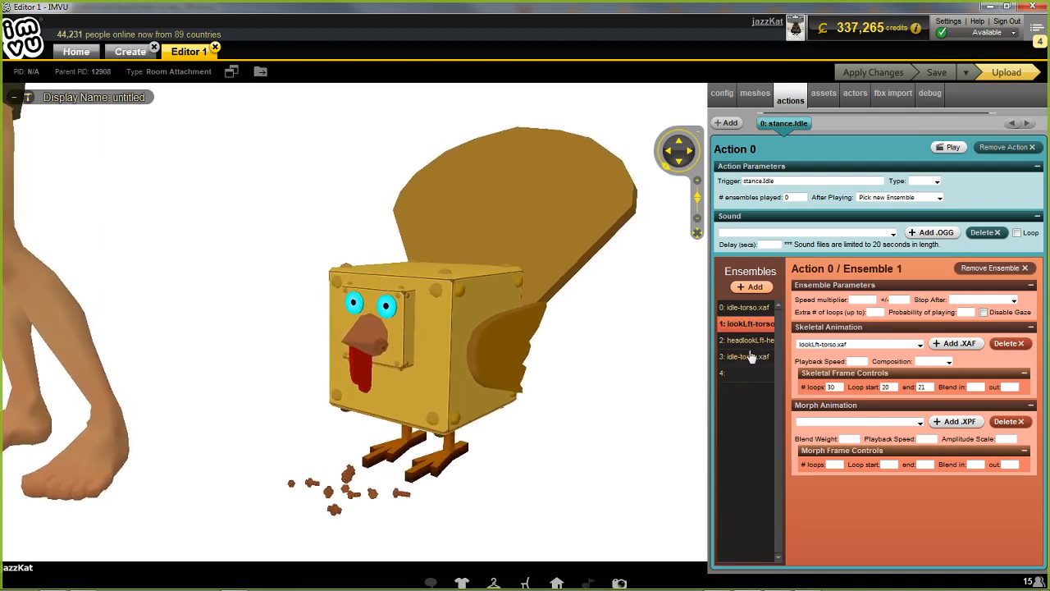
Step: Compare the skeletal animation and loop settings of ensembles 0 and 3, check the empty ensemble 4, and return to ensemble 0
{"action": "left_click", "coordinate": [755, 356]}
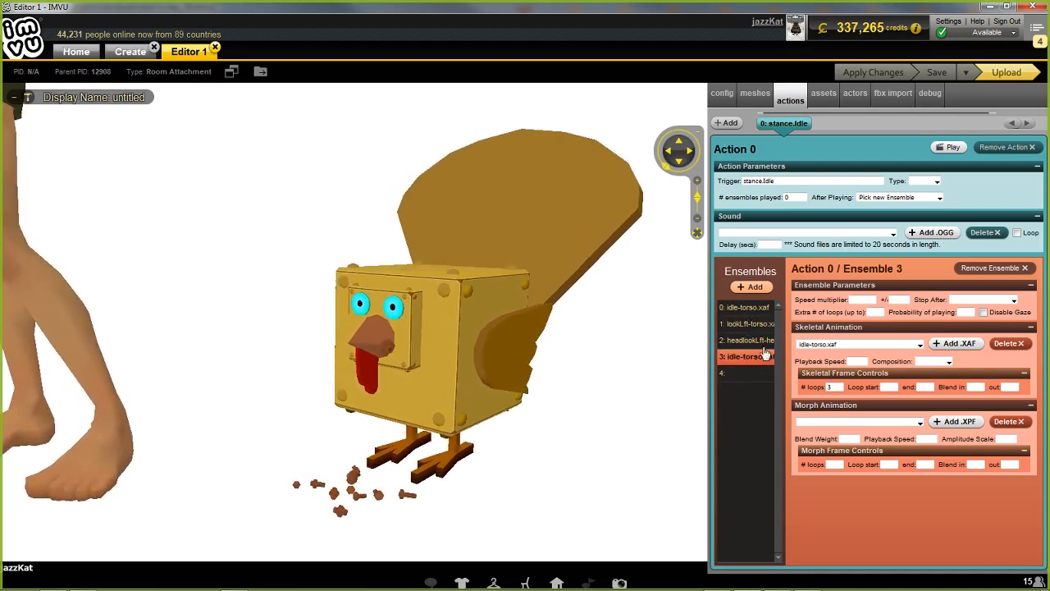
{"action": "left_click", "coordinate": [742, 310]}
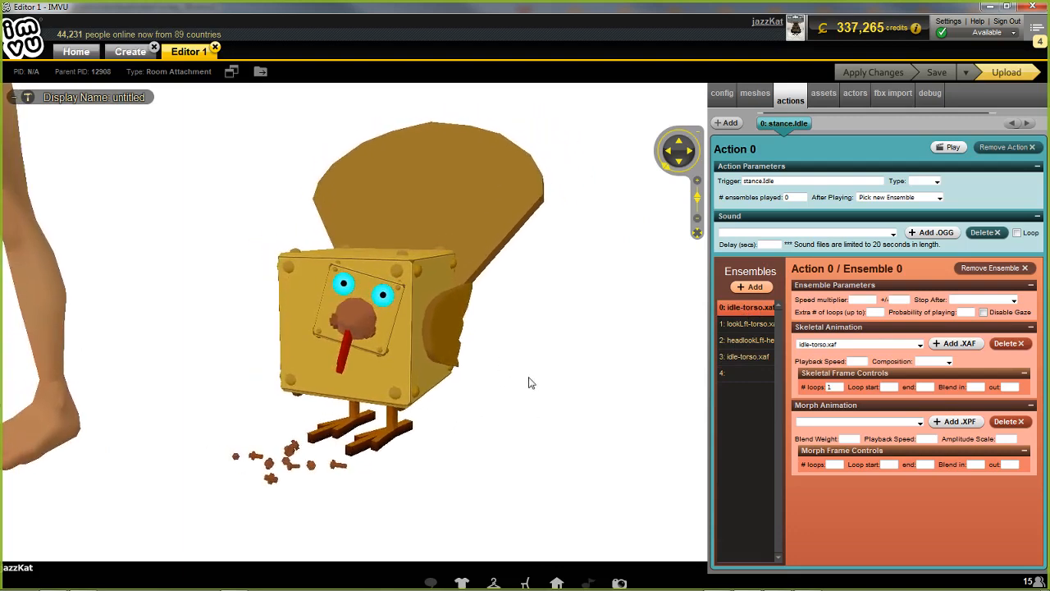
{"action": "left_click", "coordinate": [743, 356]}
{"action": "left_click", "coordinate": [745, 374]}
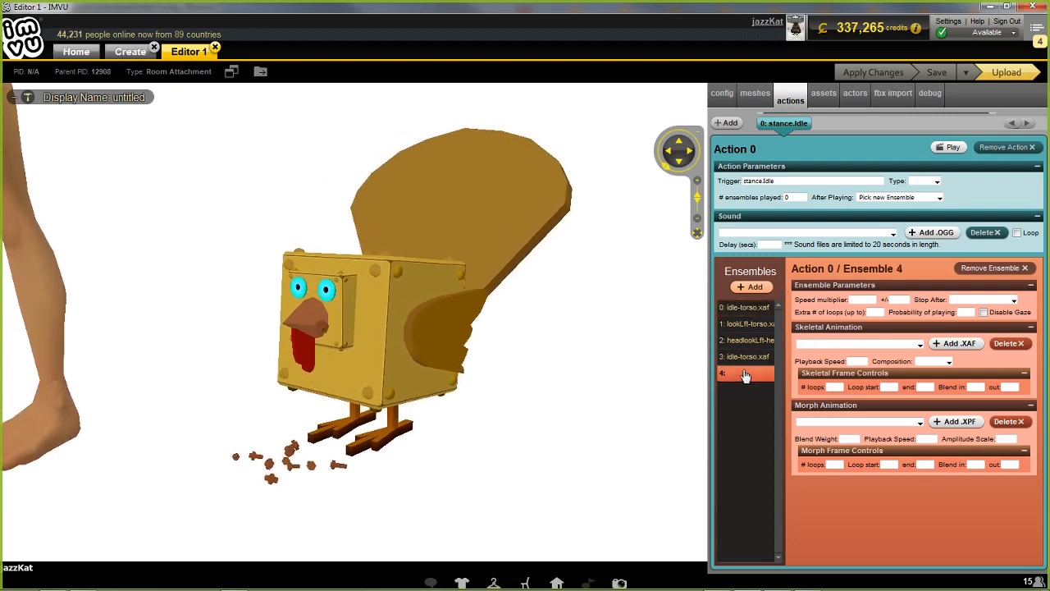
{"action": "left_click", "coordinate": [745, 307]}
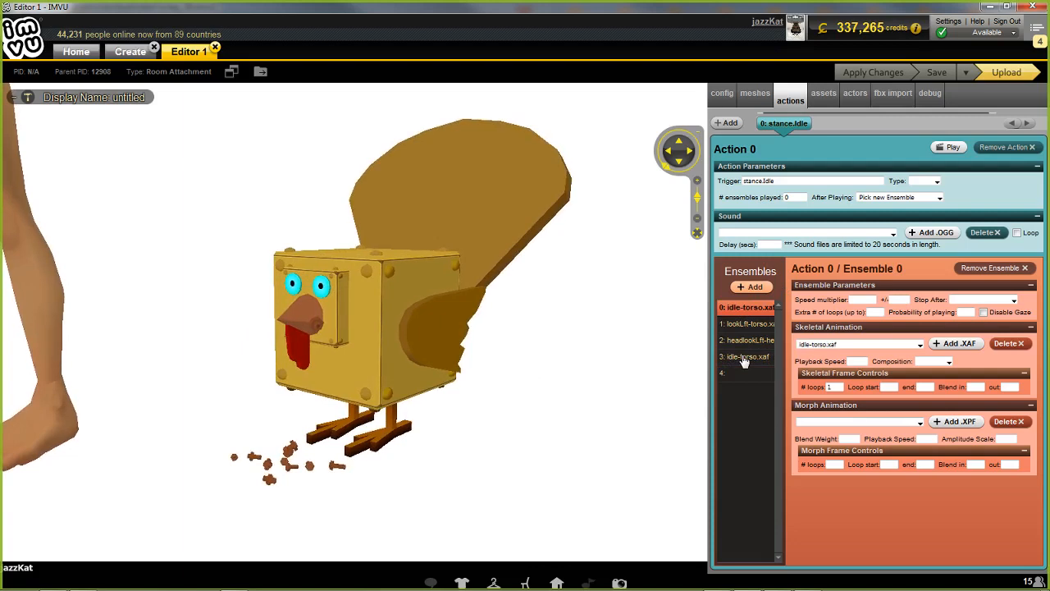
{"action": "left_click", "coordinate": [744, 359]}
{"action": "left_click", "coordinate": [743, 308]}
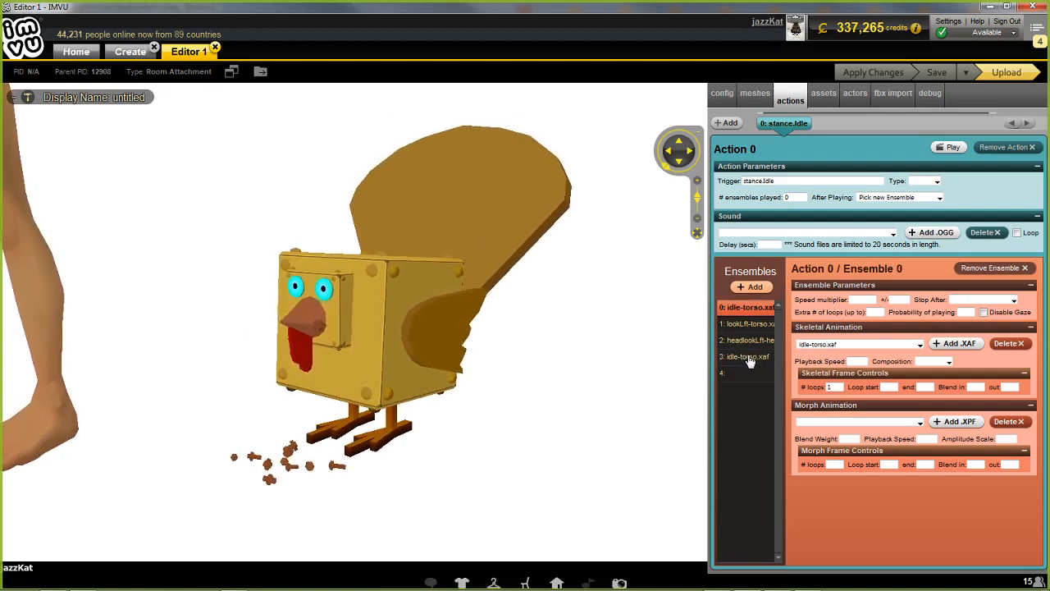
{"action": "left_click", "coordinate": [748, 358]}
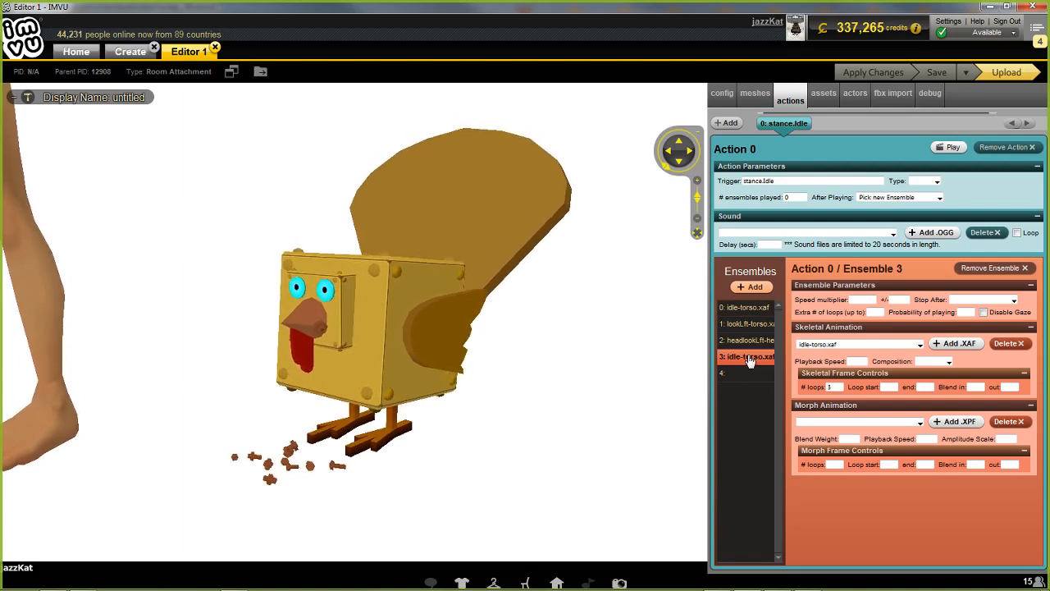
{"action": "left_click", "coordinate": [743, 310]}
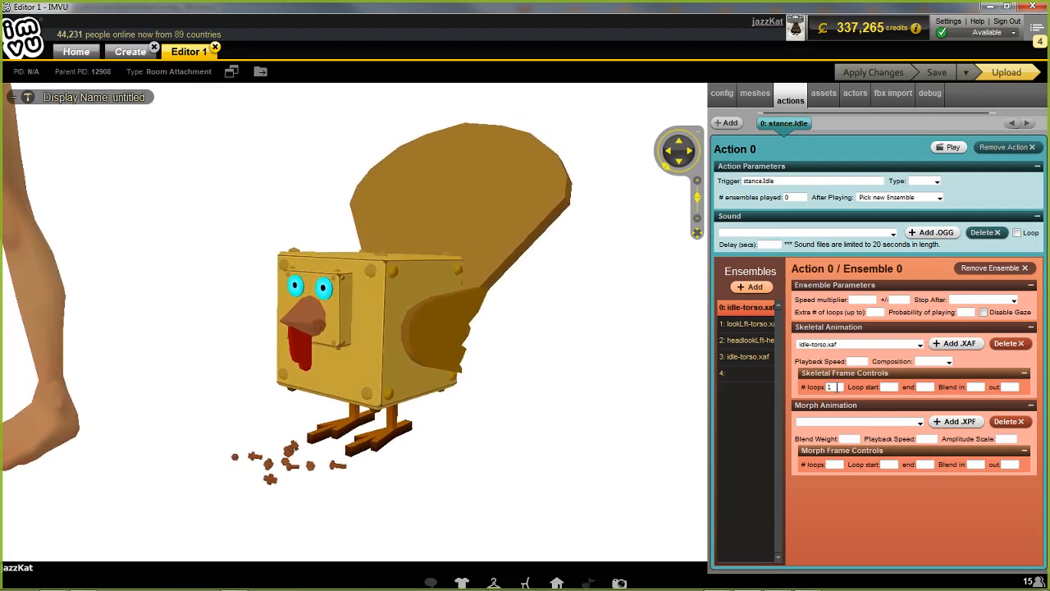
Step: Keep the action's After Playing option at Pick new Ensemble and review ensembles 0 to 3 in sequence
{"action": "left_click", "coordinate": [882, 199]}
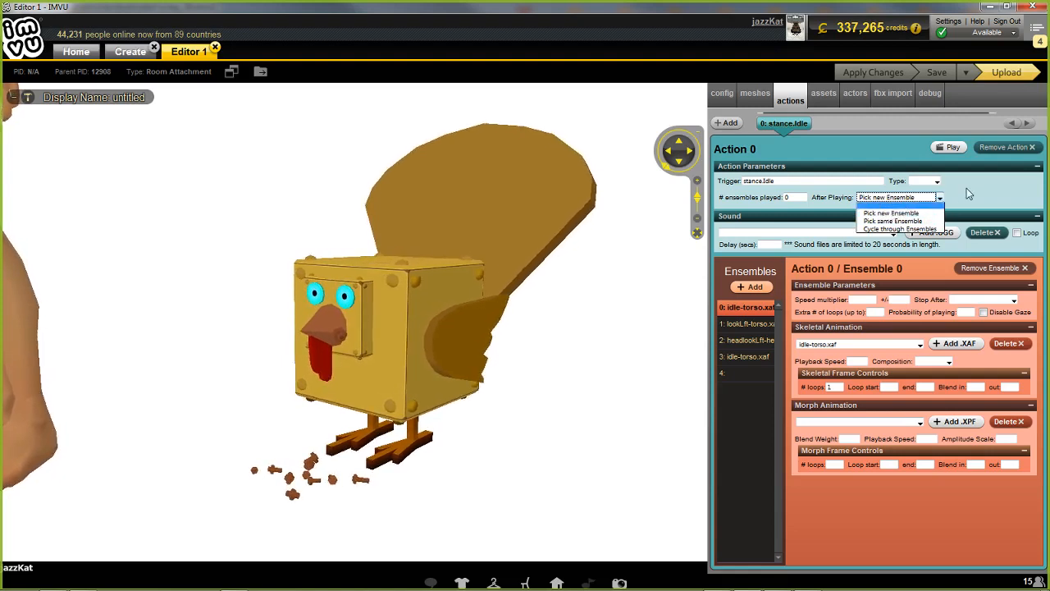
{"action": "left_click", "coordinate": [901, 212]}
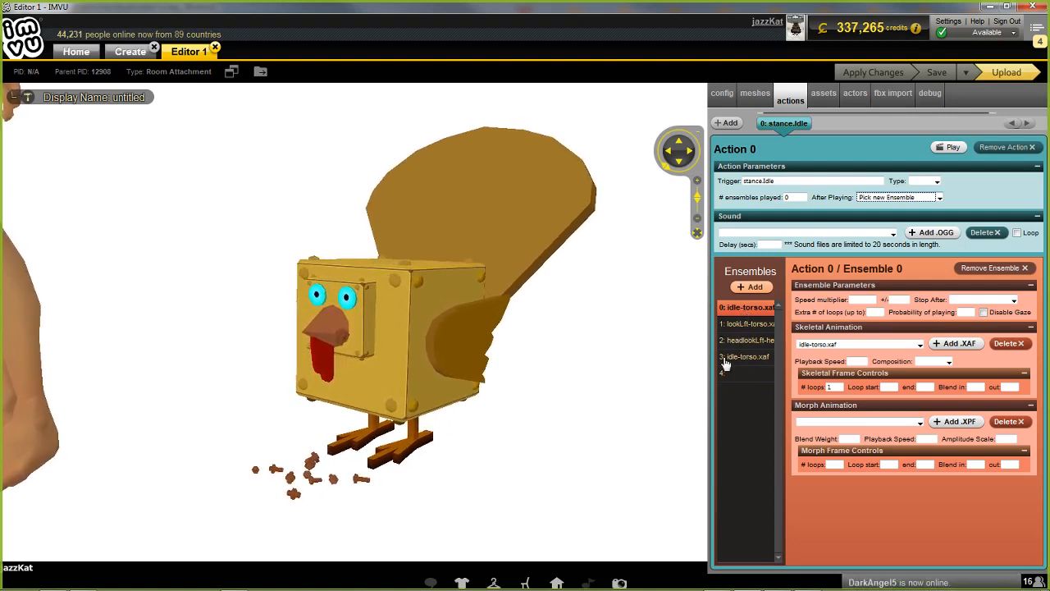
{"action": "left_click", "coordinate": [745, 324]}
{"action": "left_click", "coordinate": [747, 342]}
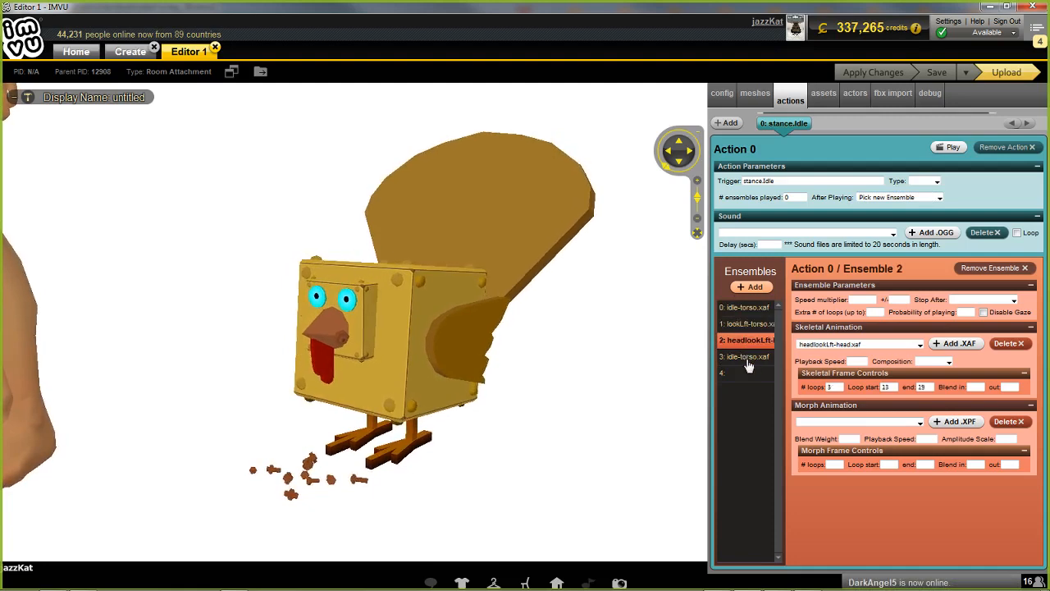
{"action": "left_click", "coordinate": [746, 358]}
{"action": "left_click", "coordinate": [747, 308]}
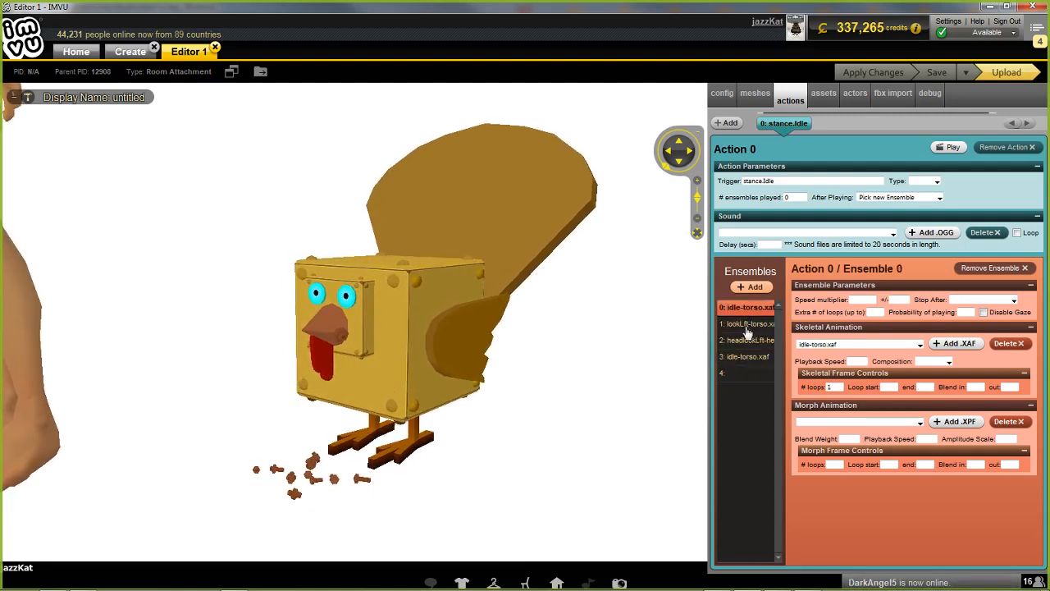
{"action": "left_click", "coordinate": [746, 325]}
{"action": "left_click", "coordinate": [747, 341]}
{"action": "left_click", "coordinate": [746, 357]}
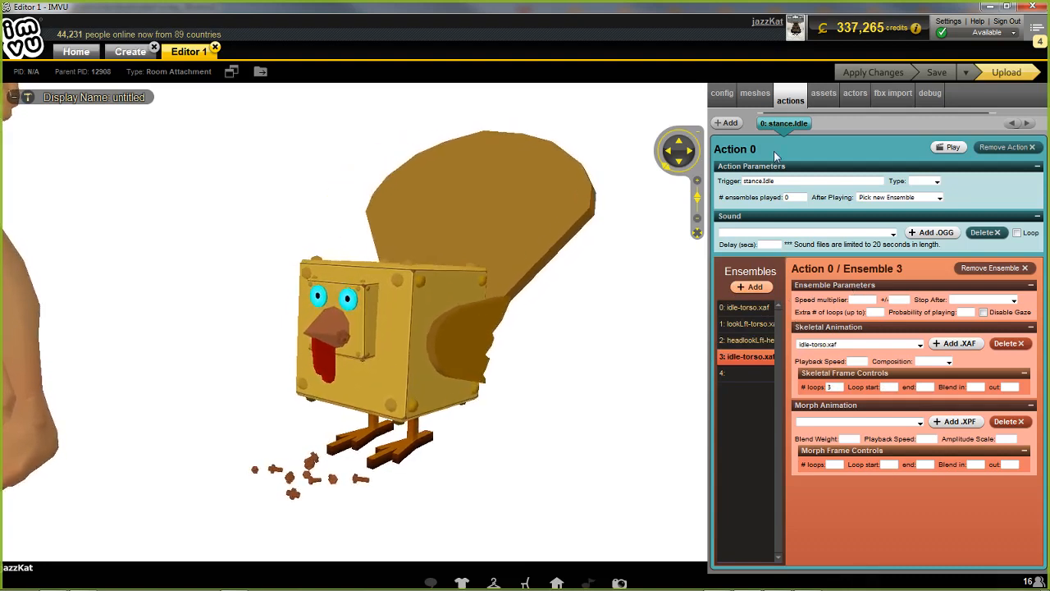
Step: Review the After Playing choices without changing the option, and show the settings of the empty ensemble 4
{"action": "left_click", "coordinate": [902, 199]}
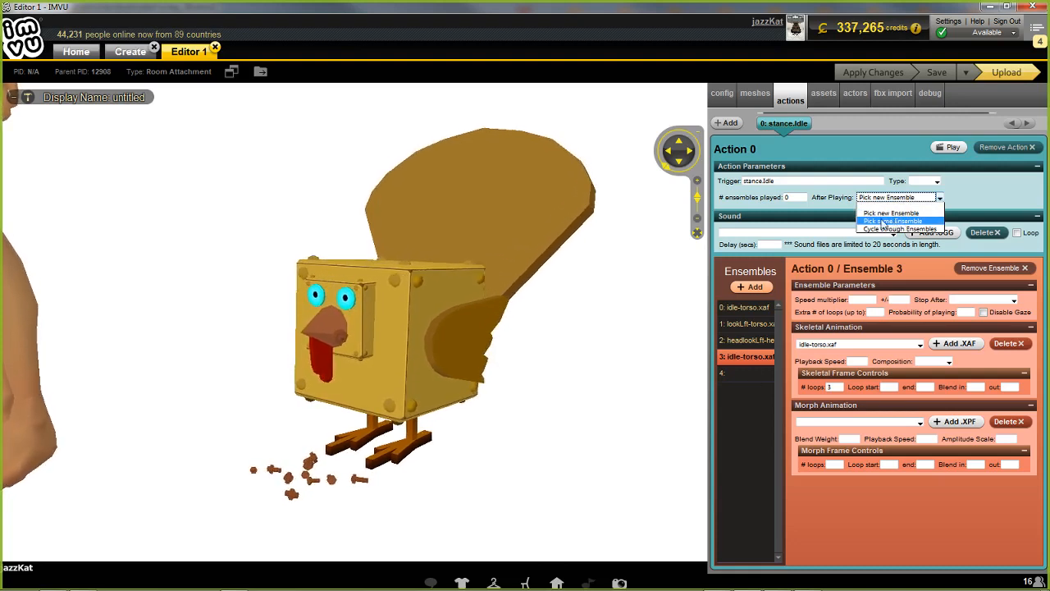
{"action": "left_click", "coordinate": [750, 386]}
{"action": "left_click", "coordinate": [753, 375]}
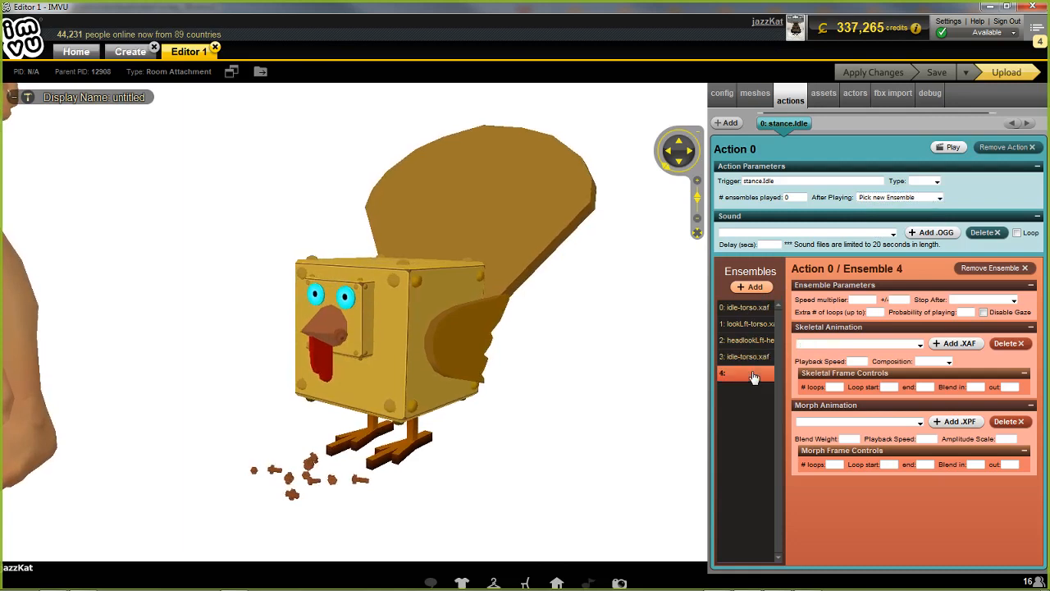
{"action": "left_click_drag", "start_coordinate": [211, 211], "coordinate": [294, 274]}
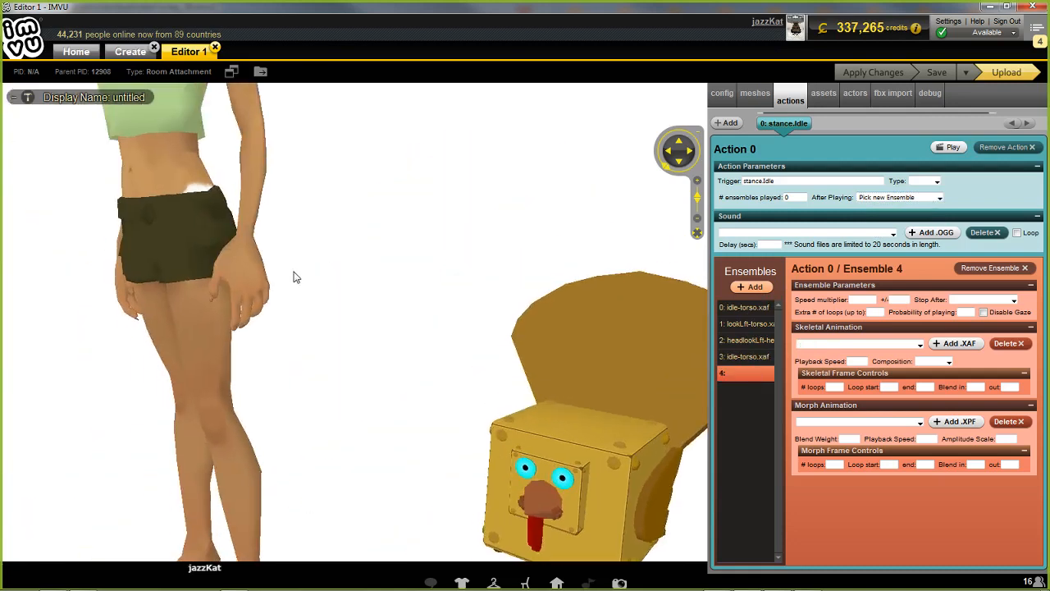
{"action": "scroll", "coordinate": [296, 277], "scroll_direction": "down", "scroll_amount": 5}
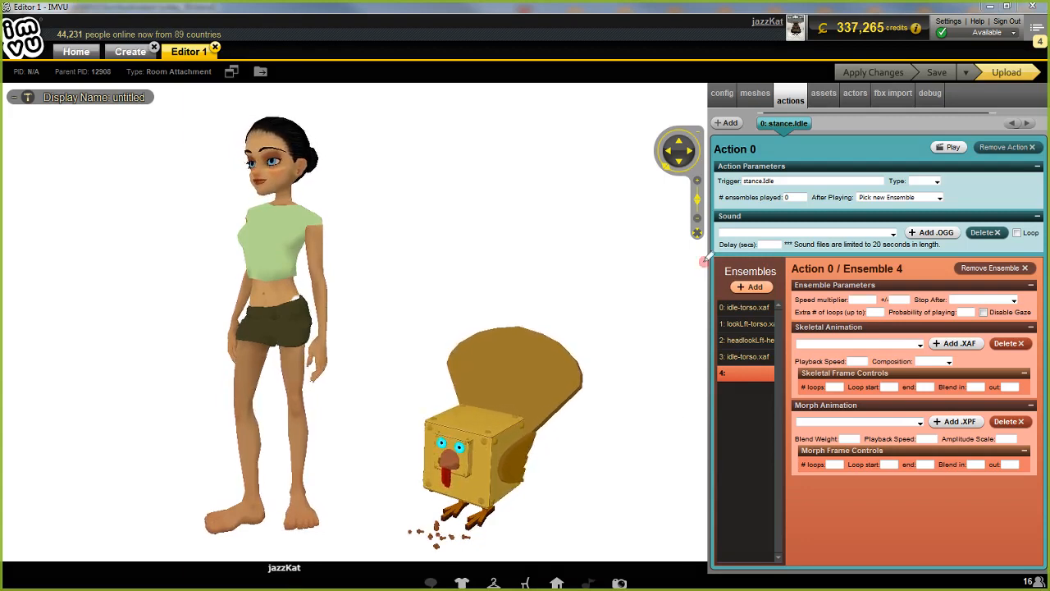
{"action": "left_click_drag", "start_coordinate": [704, 259], "coordinate": [707, 526]}
{"action": "left_click_drag", "start_coordinate": [790, 506], "coordinate": [794, 248]}
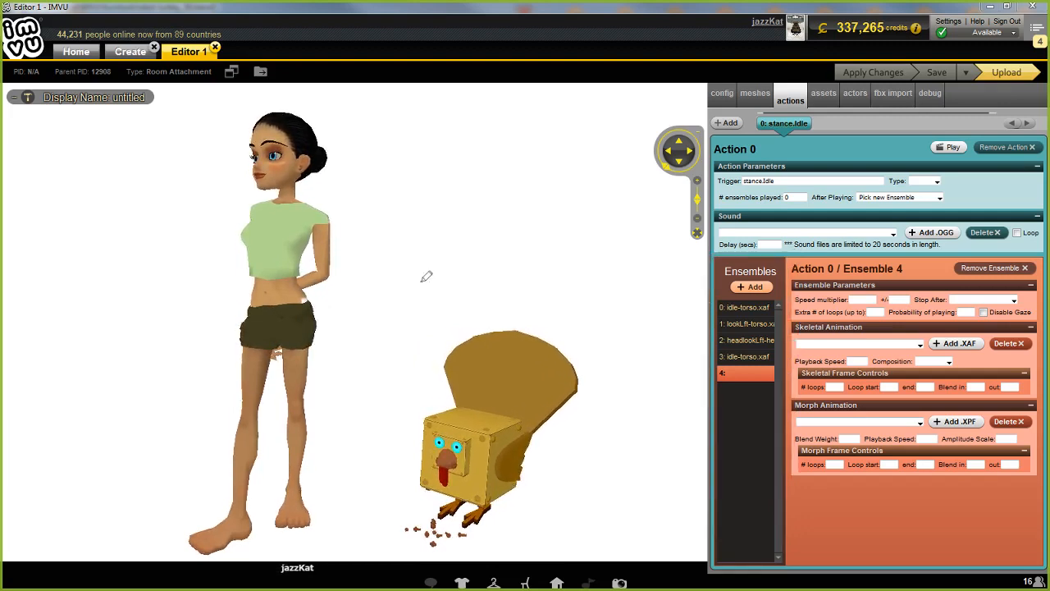
{"action": "left_click_drag", "start_coordinate": [699, 249], "coordinate": [698, 506]}
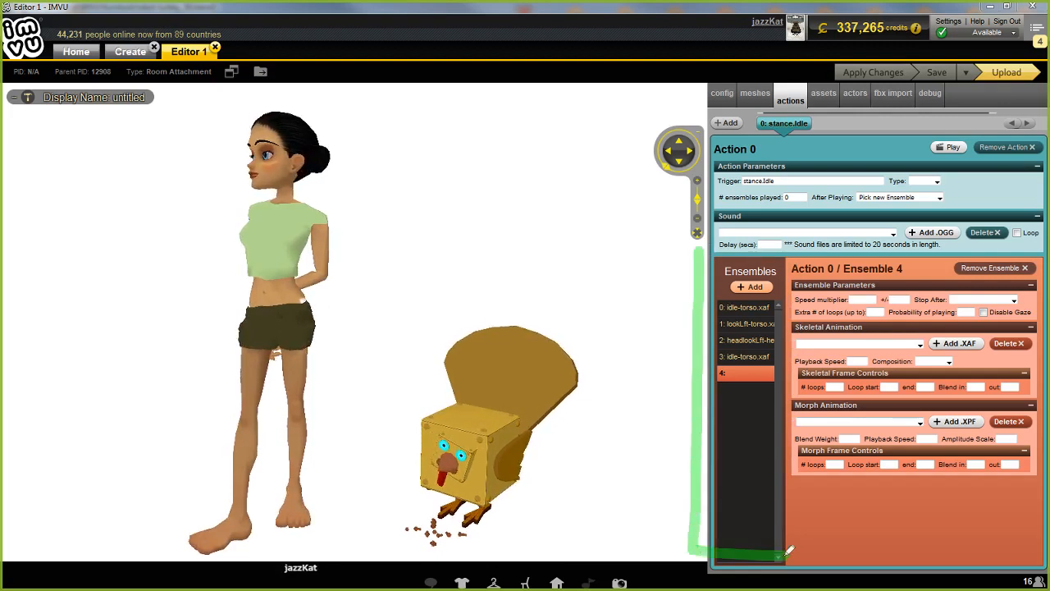
{"action": "left_click_drag", "start_coordinate": [789, 552], "coordinate": [800, 219]}
{"action": "left_click_drag", "start_coordinate": [742, 281], "coordinate": [748, 428]}
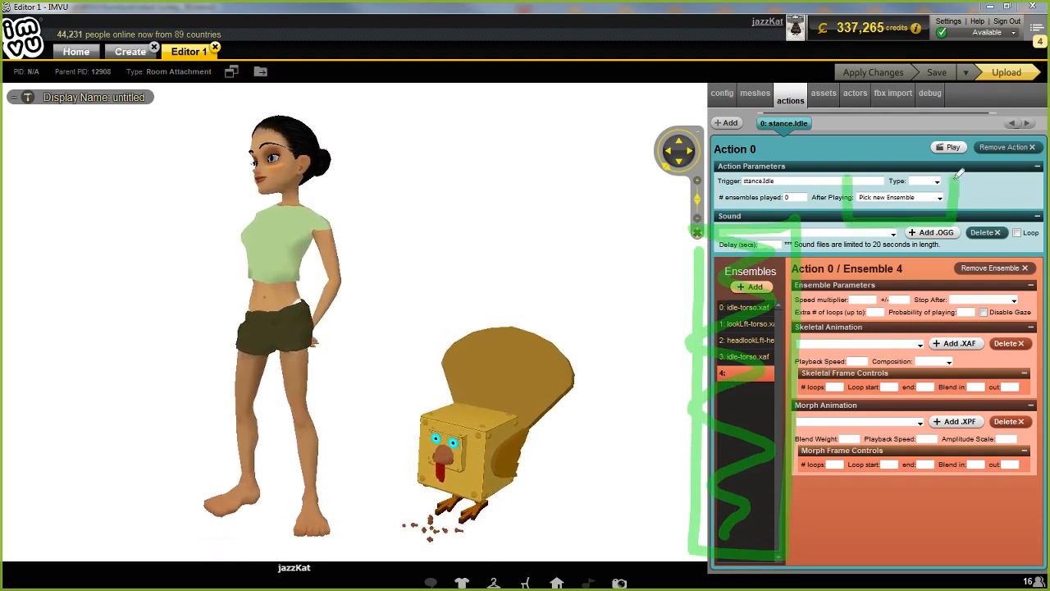
{"action": "left_click_drag", "start_coordinate": [956, 176], "coordinate": [823, 180]}
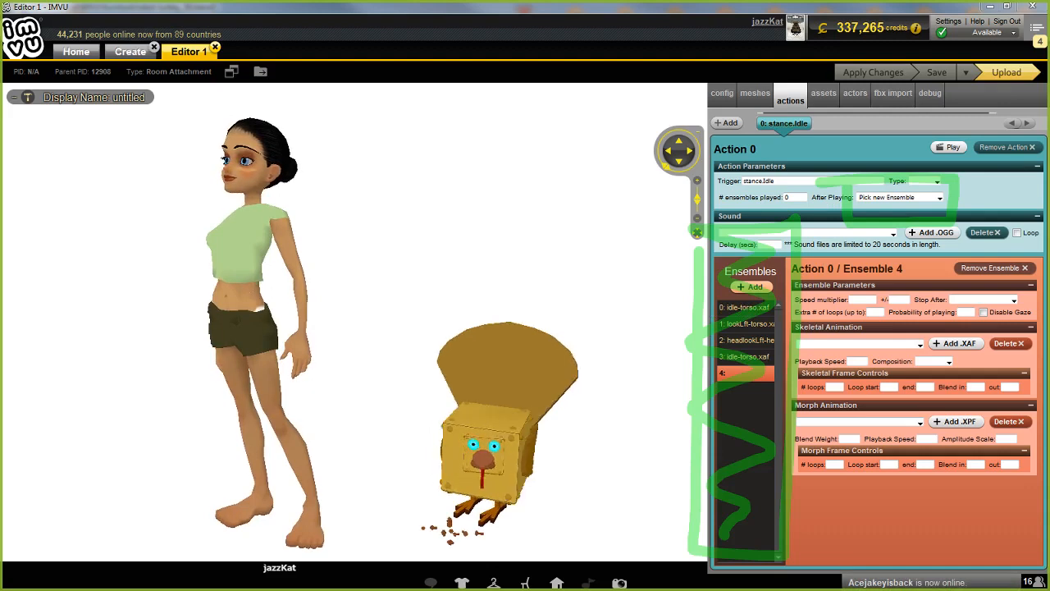
{"action": "key", "text": "Escape"}
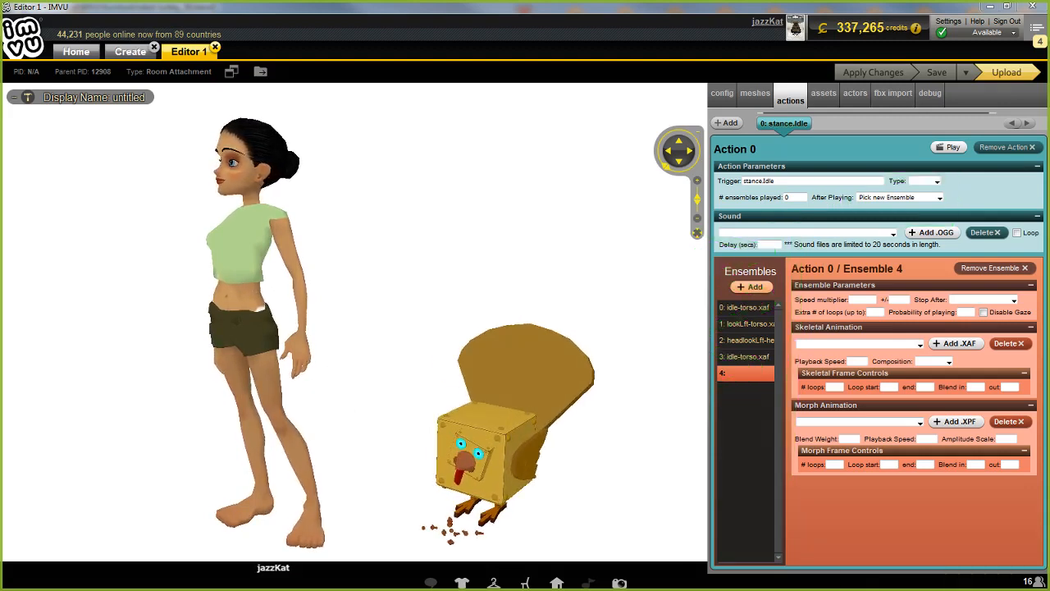
Step: Bring the turkey into view and compare the loop counts of the two idle-torso.xaf ensembles, 0 and 3
{"action": "middle_click_drag", "start_coordinate": [378, 393], "coordinate": [351, 365]}
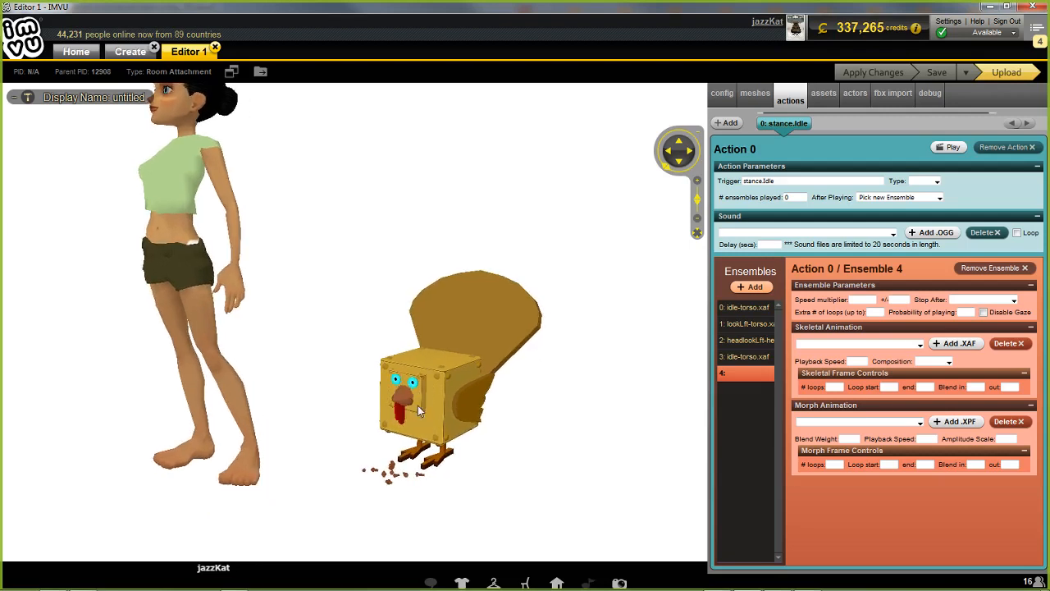
{"action": "left_click", "coordinate": [749, 312]}
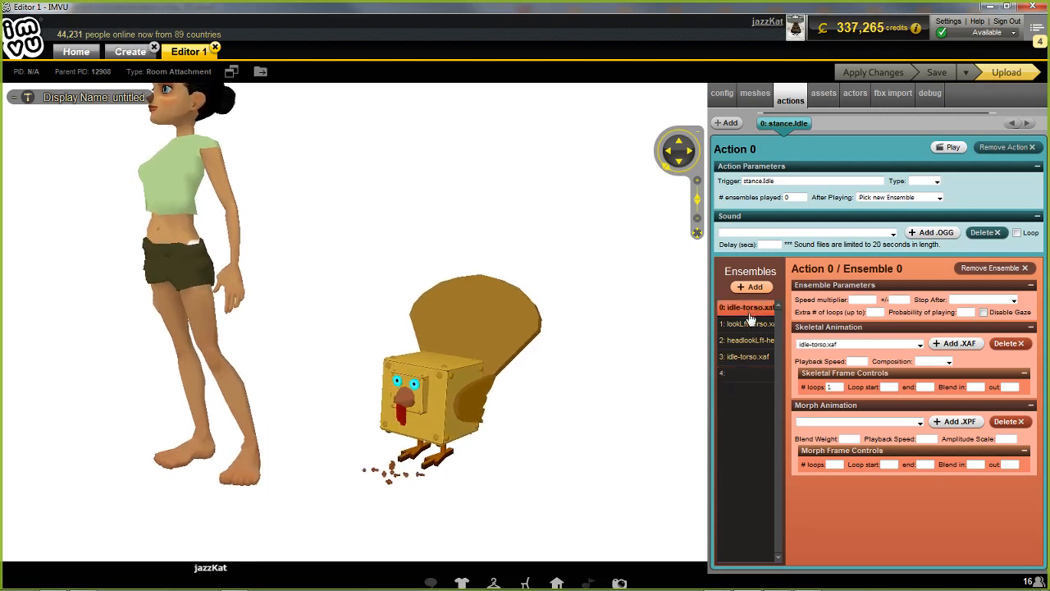
{"action": "left_click", "coordinate": [746, 358]}
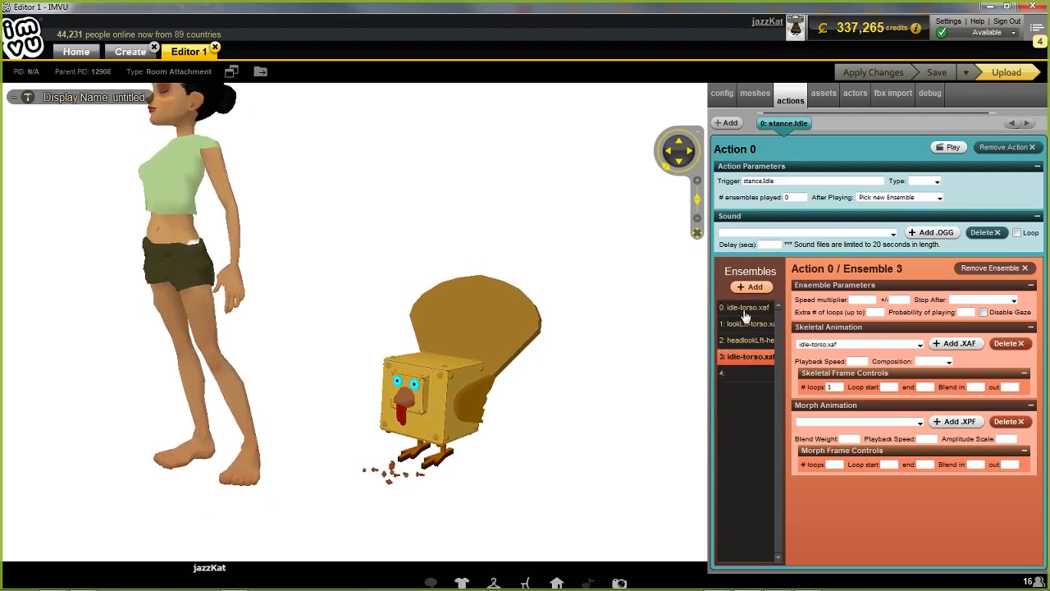
{"action": "left_click", "coordinate": [744, 311]}
{"action": "left_click", "coordinate": [747, 362]}
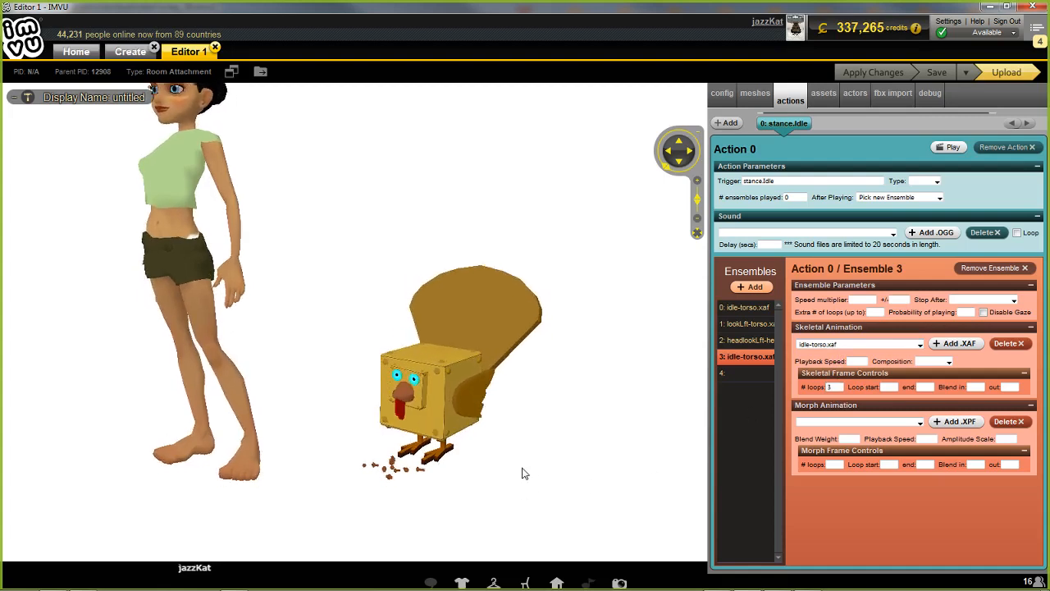
Step: Watch the turkey's idle motion up close, inspect the frame controls of ensembles 1 and 2, and return to ensemble 0
{"action": "scroll", "coordinate": [526, 480], "scroll_direction": "up", "scroll_amount": 5}
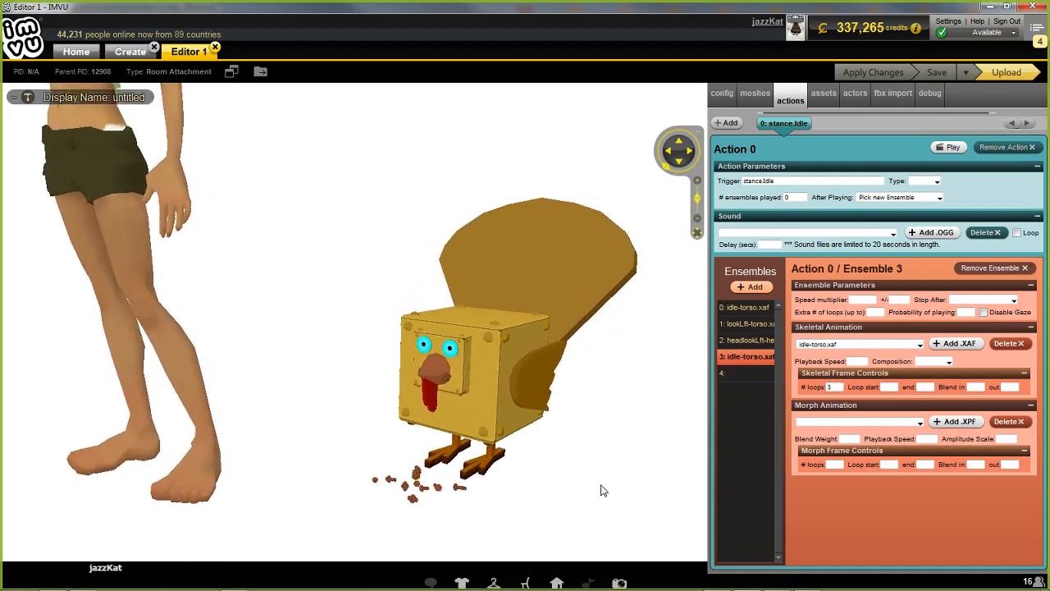
{"action": "left_click_drag", "start_coordinate": [602, 485], "coordinate": [583, 508]}
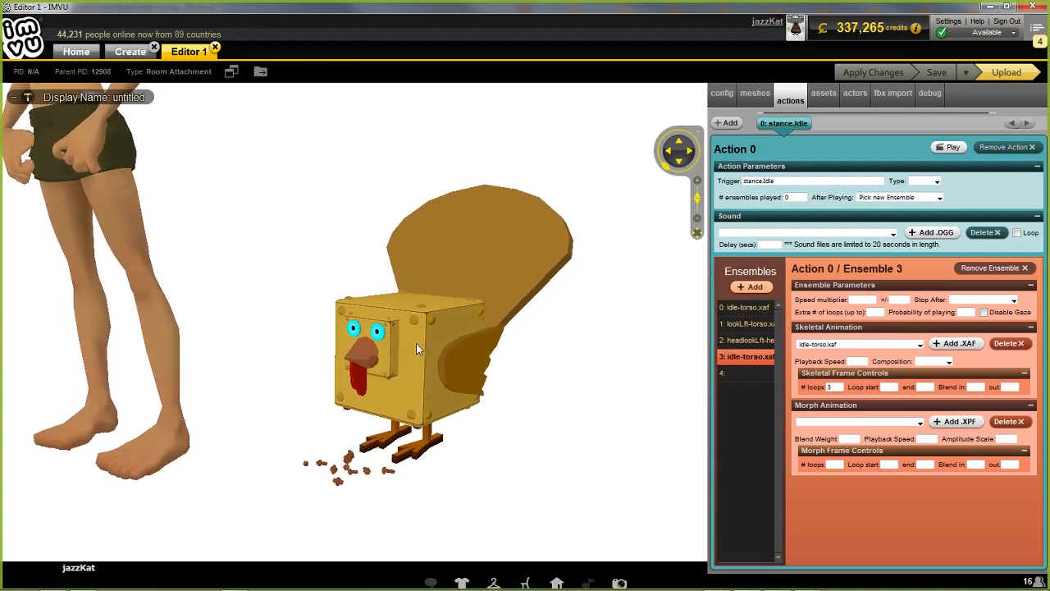
{"action": "left_click", "coordinate": [748, 325]}
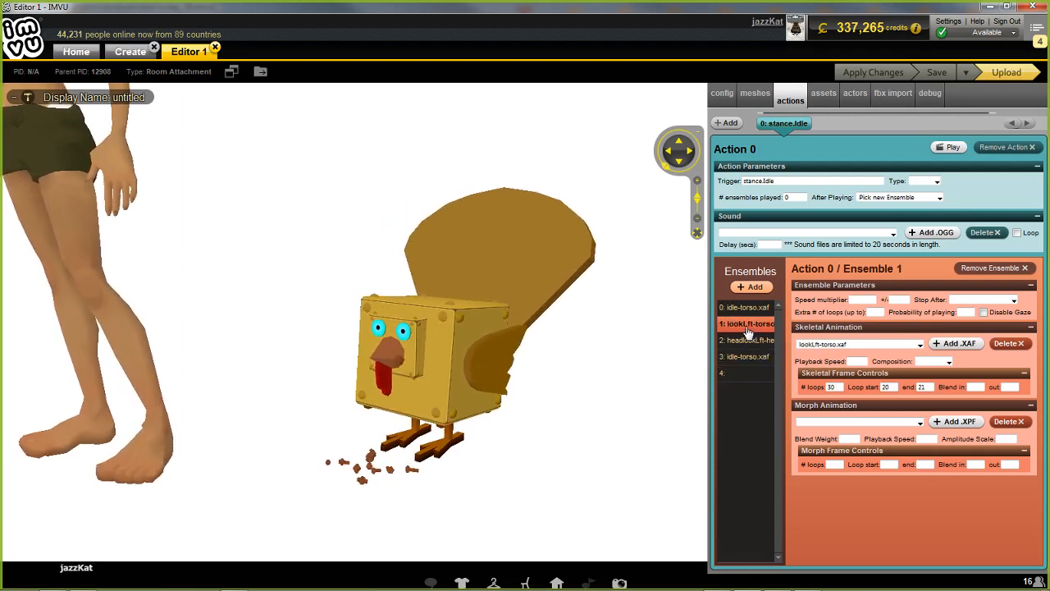
{"action": "left_click", "coordinate": [751, 343]}
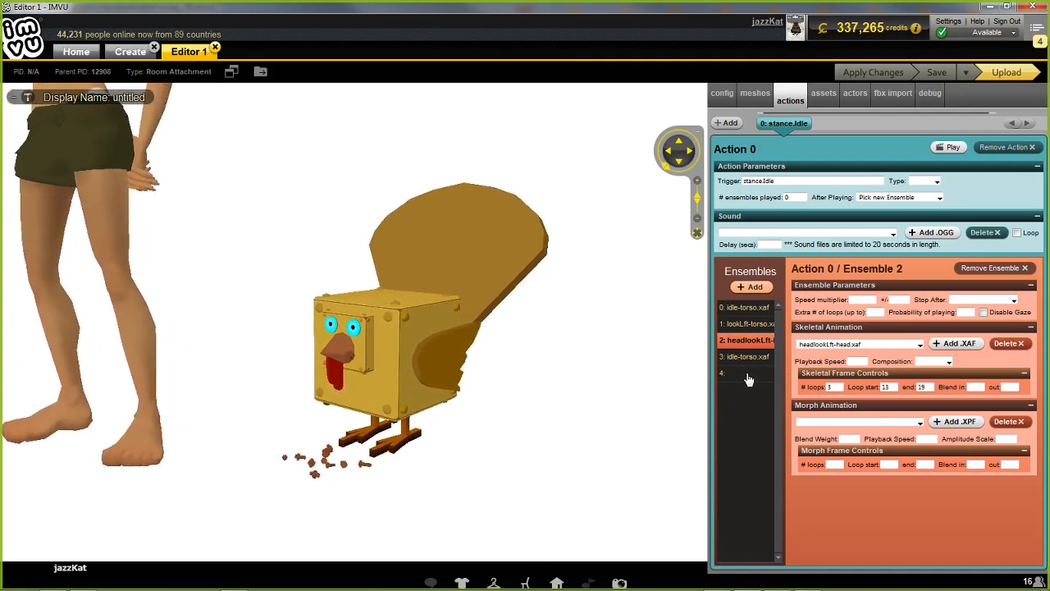
{"action": "left_click", "coordinate": [746, 309]}
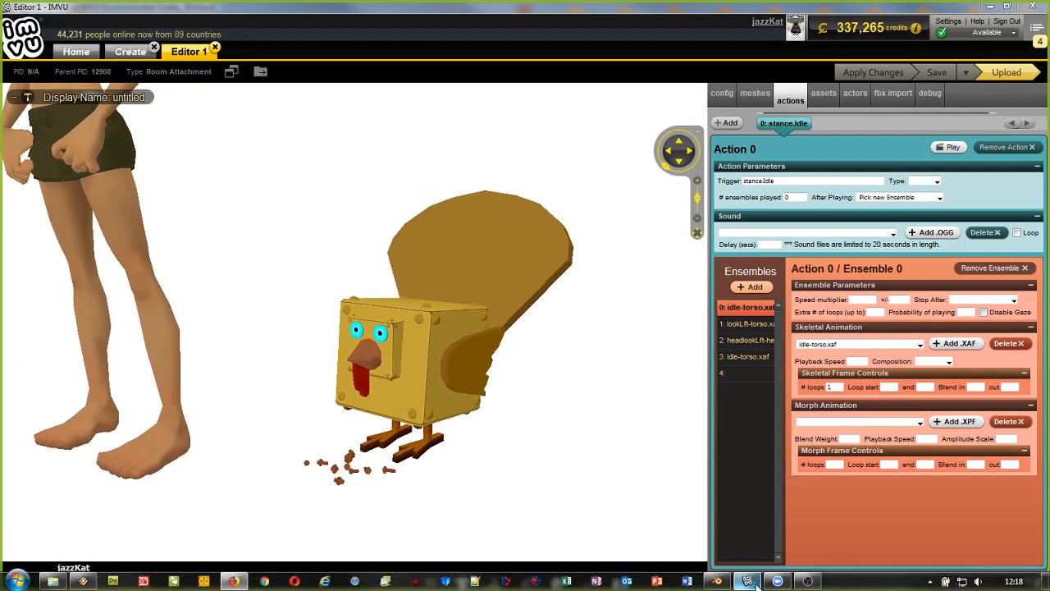
Step: Switch to Blender and preview turkeyroot's ctrlFrnt action from frame 1 to frame 30, returning to frame 1
{"action": "left_click", "coordinate": [718, 585]}
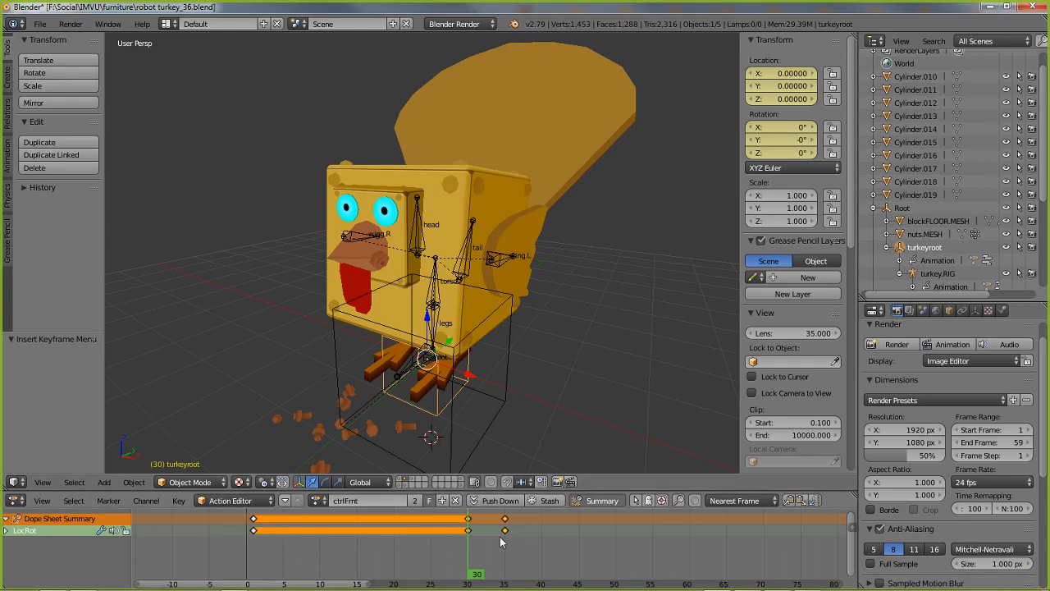
{"action": "left_click", "coordinate": [253, 539]}
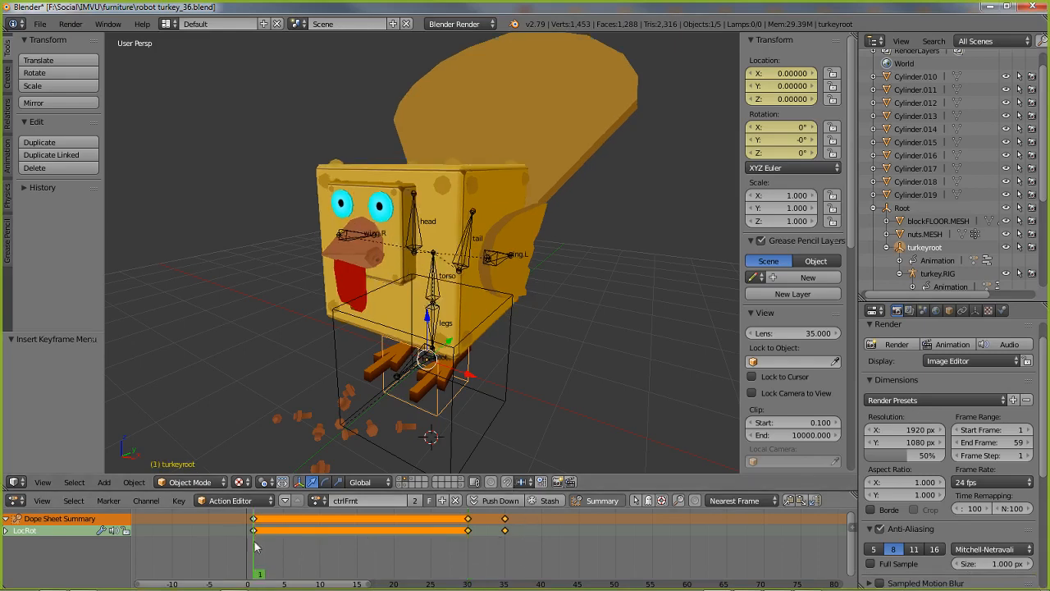
{"action": "left_click_drag", "start_coordinate": [259, 577], "coordinate": [282, 577]}
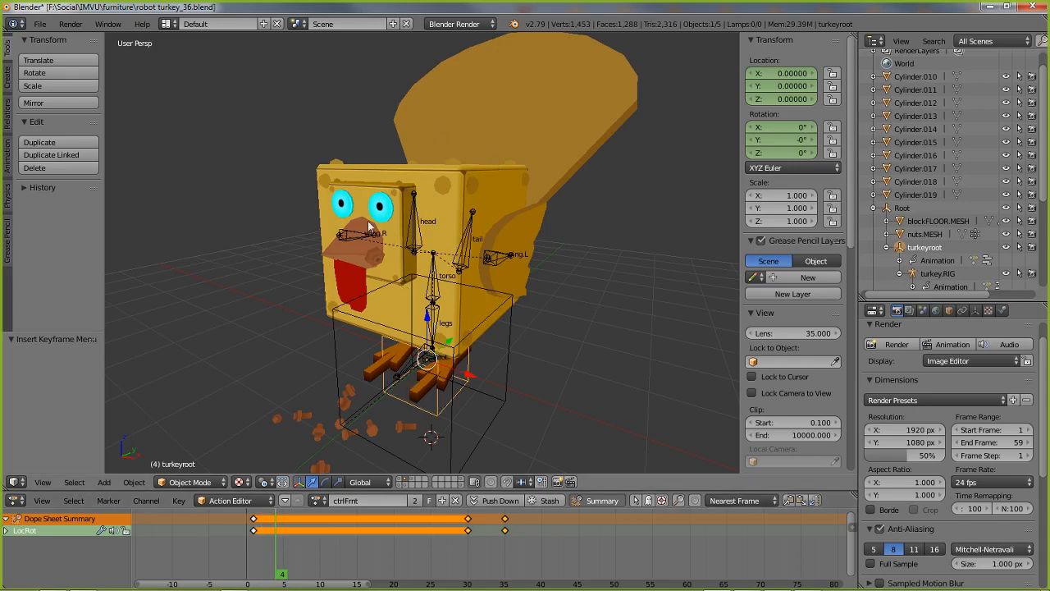
{"action": "mouse_move", "coordinate": [281, 580]}
{"action": "left_mouse_down"}
{"action": "mouse_move", "coordinate": [249, 577]}
{"action": "mouse_move", "coordinate": [471, 571]}
{"action": "left_mouse_up"}
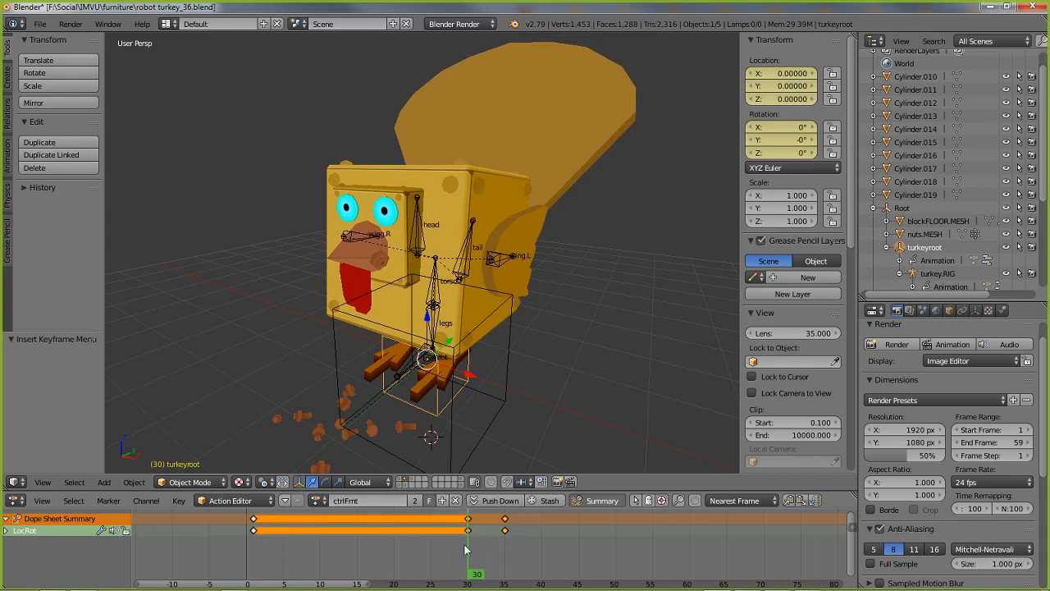
{"action": "mouse_move", "coordinate": [474, 576]}
{"action": "left_mouse_down"}
{"action": "mouse_move", "coordinate": [507, 574]}
{"action": "mouse_move", "coordinate": [470, 573]}
{"action": "left_mouse_up"}
{"action": "left_click", "coordinate": [252, 540]}
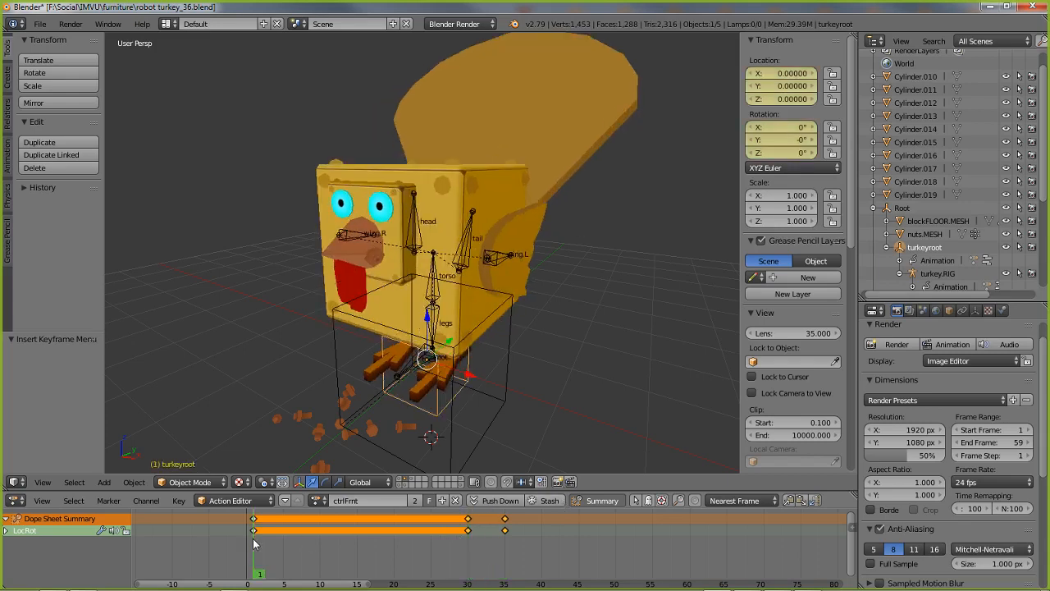
Step: Scrub turkeyroot's ctrlFrnt action to frame 28 and examine its keyframes from frame 1 to frame 30
{"action": "left_click_drag", "start_coordinate": [283, 572], "coordinate": [458, 566]}
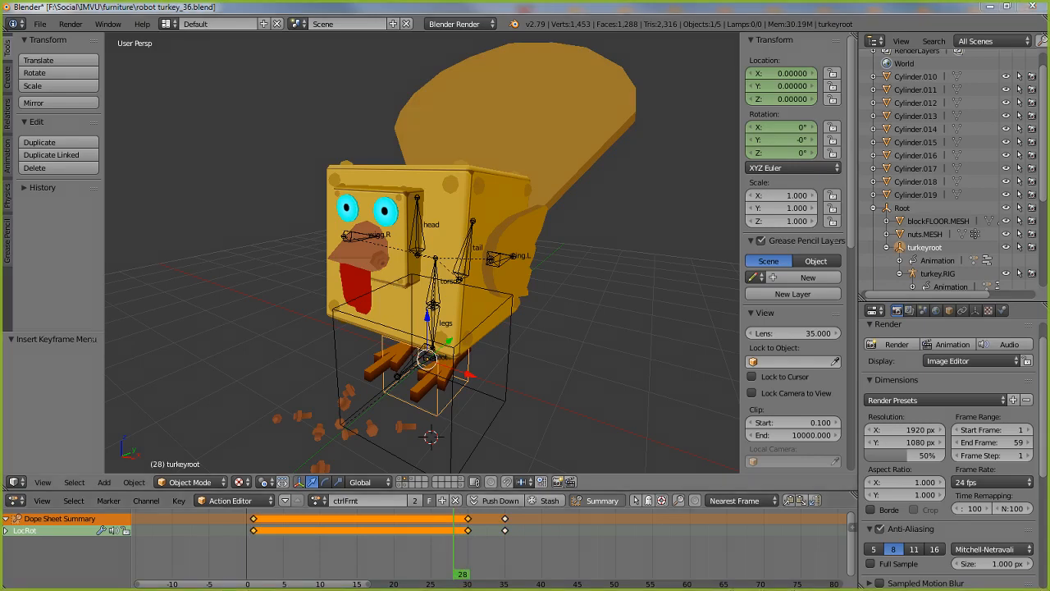
{"action": "mouse_move", "coordinate": [246, 502]}
{"action": "left_mouse_down"}
{"action": "mouse_move", "coordinate": [245, 548]}
{"action": "mouse_move", "coordinate": [443, 555]}
{"action": "mouse_move", "coordinate": [483, 503]}
{"action": "mouse_move", "coordinate": [246, 501]}
{"action": "left_mouse_up"}
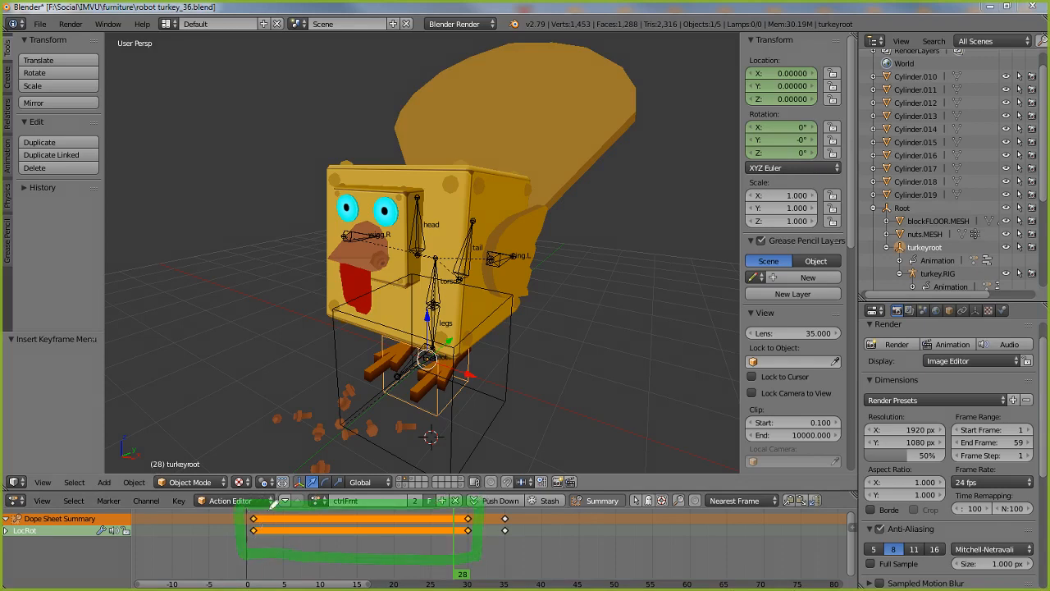
{"action": "mouse_move", "coordinate": [381, 322]}
{"action": "left_mouse_down"}
{"action": "mouse_move", "coordinate": [477, 421]}
{"action": "mouse_move", "coordinate": [484, 329]}
{"action": "mouse_move", "coordinate": [382, 322]}
{"action": "left_mouse_up"}
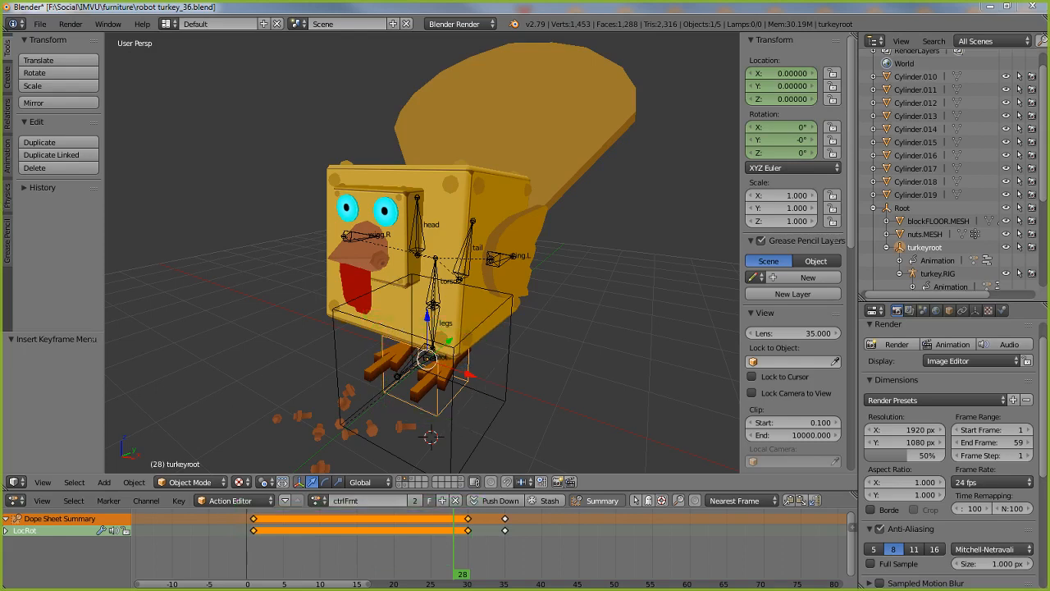
Step: Switch turkeyroot to the ctrlhopshortLft action and inspect its keyframes up to frame 35
{"action": "left_click", "coordinate": [320, 500]}
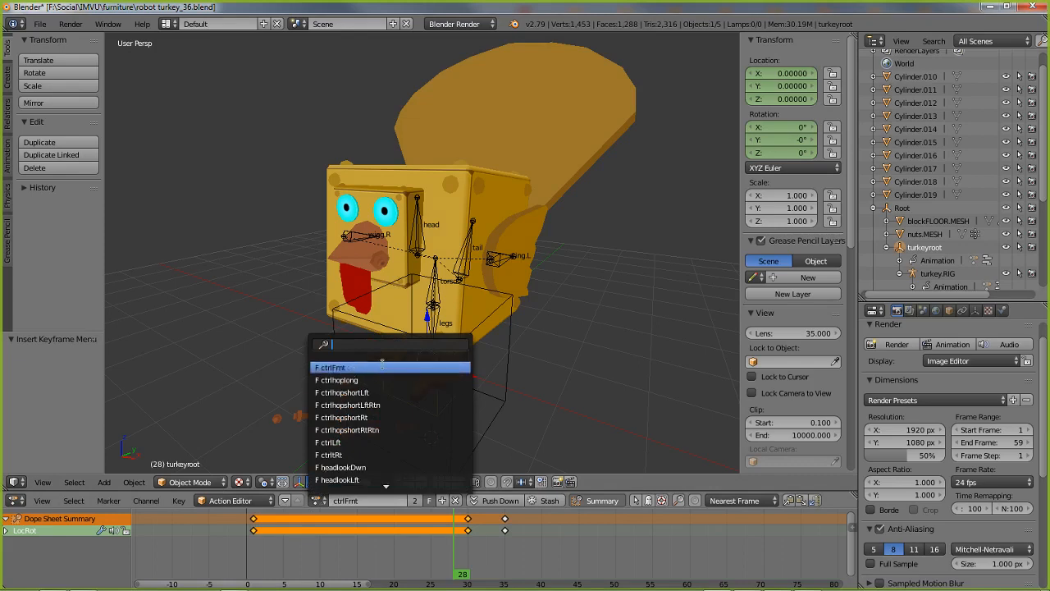
{"action": "left_click", "coordinate": [373, 392]}
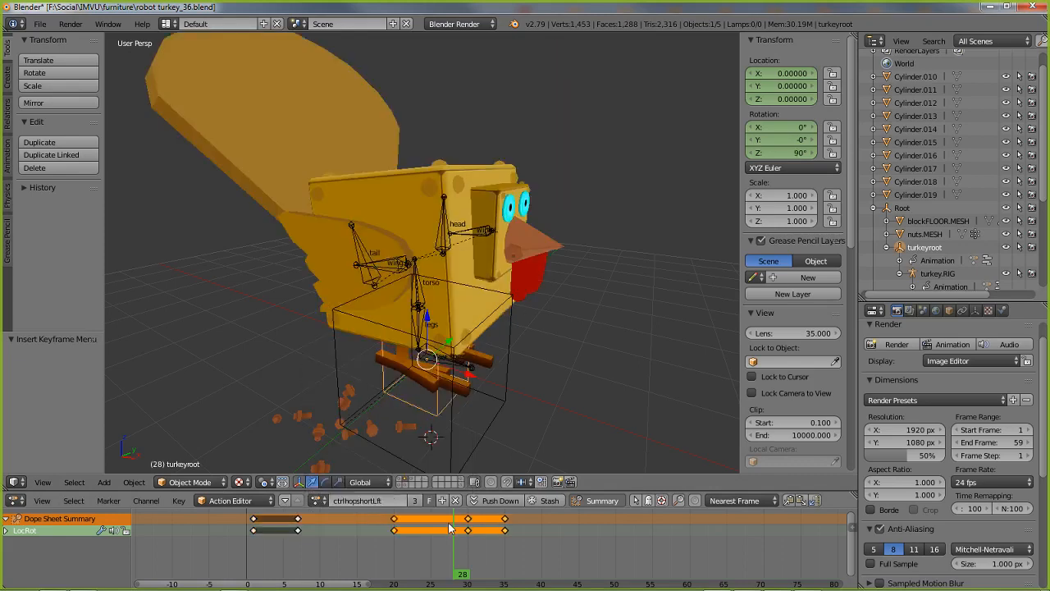
{"action": "left_click_drag", "start_coordinate": [469, 538], "coordinate": [506, 540]}
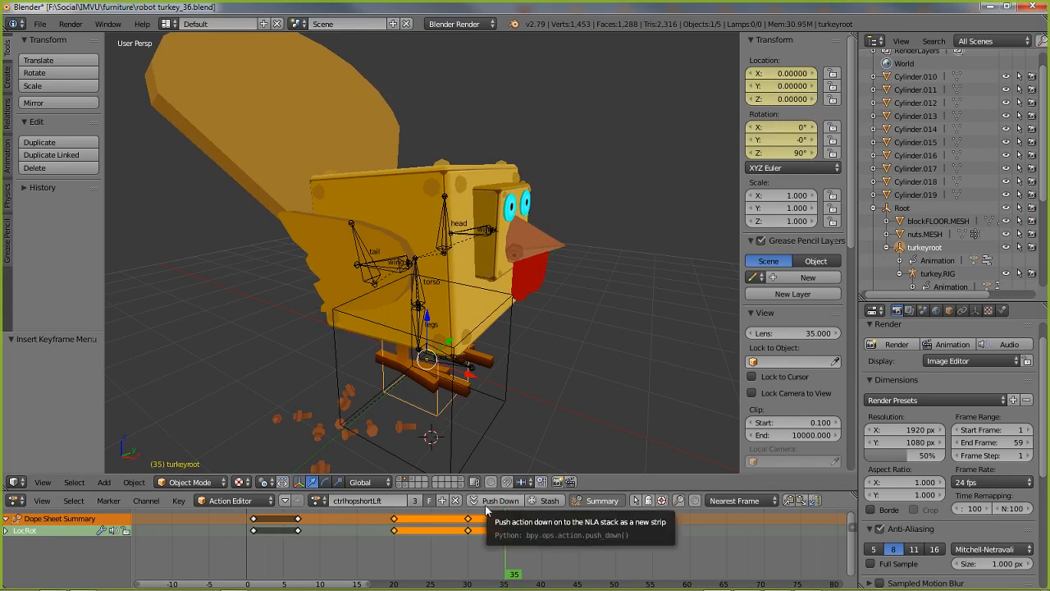
{"action": "key", "text": "i"}
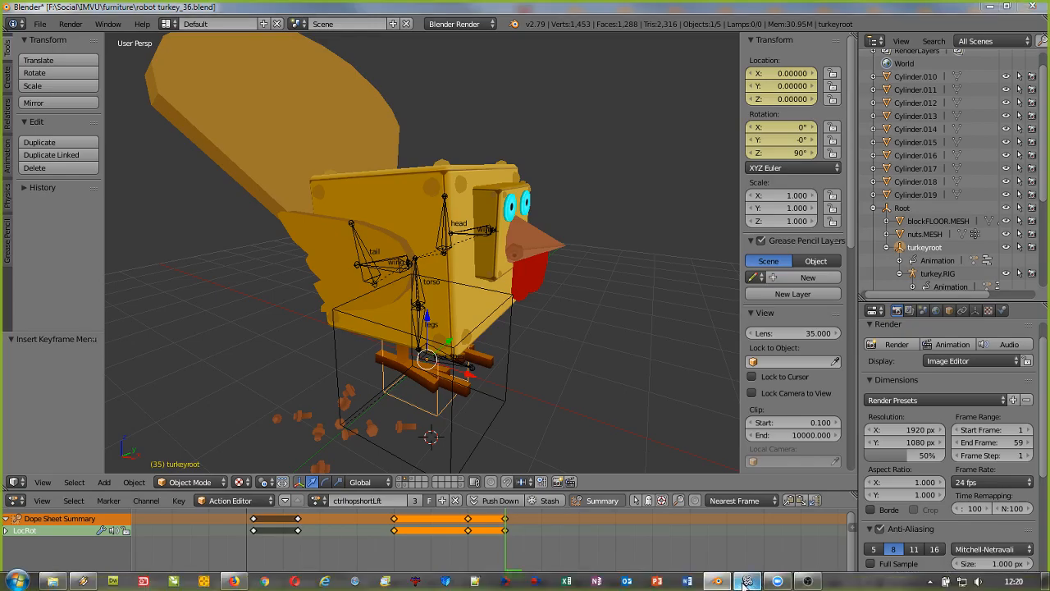
Step: Switch to IMVU, close the open editor project, and derive a new product from Furniture (12908)
{"action": "left_click", "coordinate": [748, 580]}
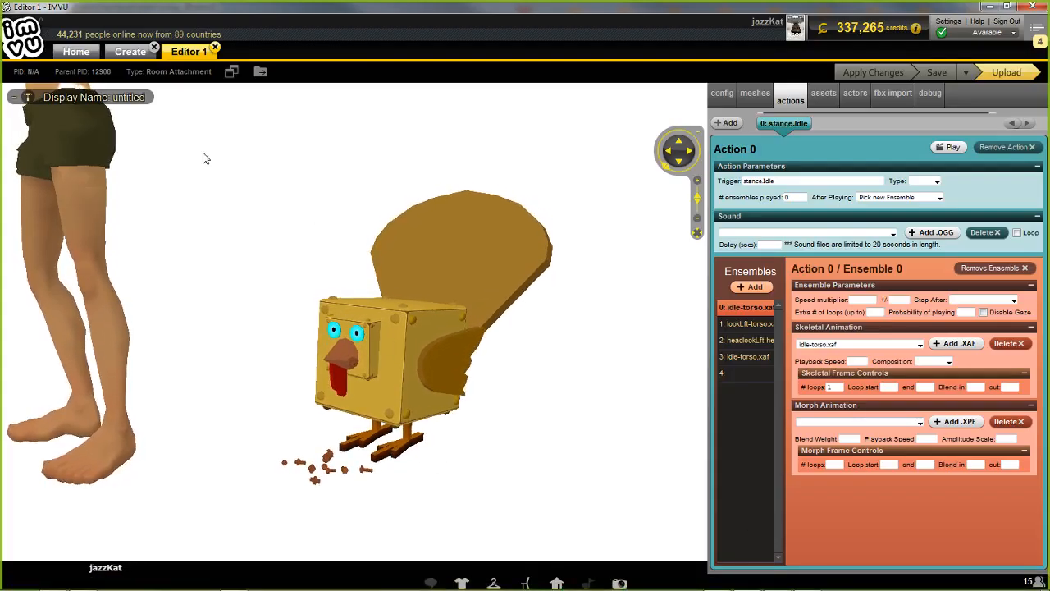
{"action": "left_click", "coordinate": [215, 47]}
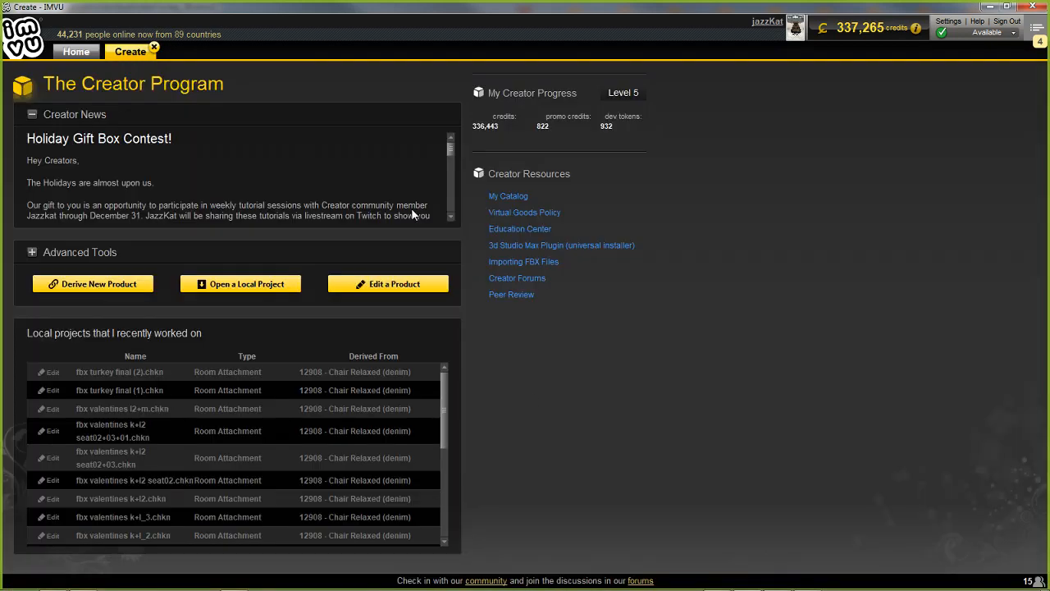
{"action": "left_click", "coordinate": [90, 284]}
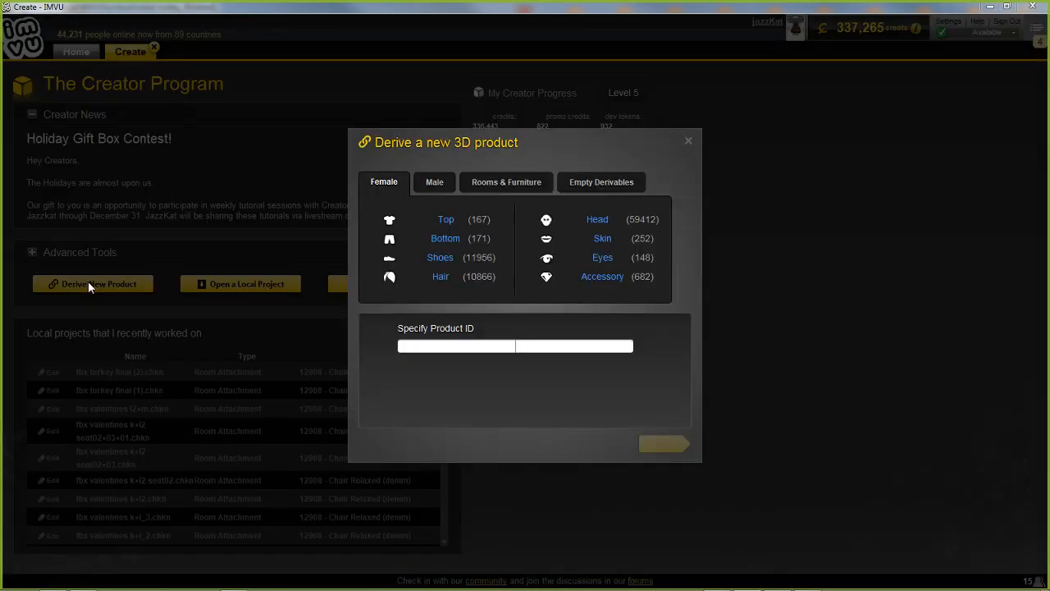
{"action": "left_click", "coordinate": [501, 184]}
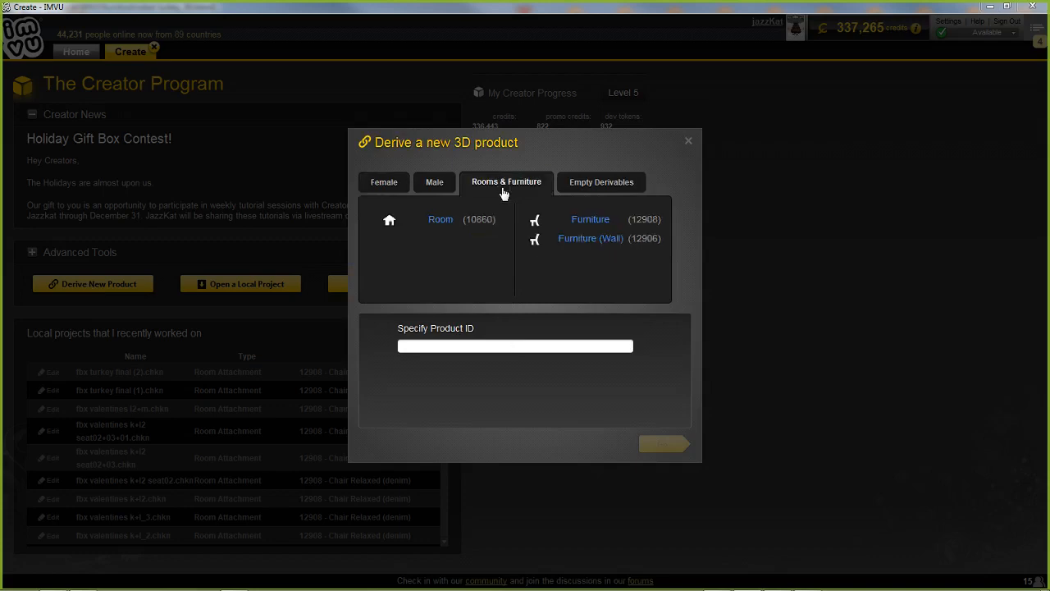
{"action": "left_click", "coordinate": [591, 221]}
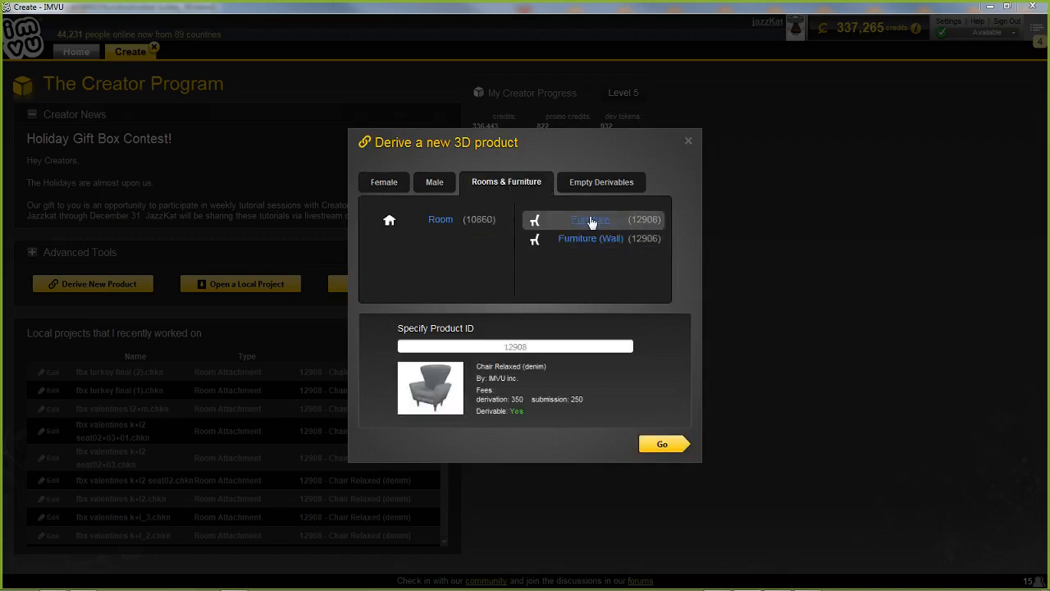
{"action": "left_click", "coordinate": [662, 444]}
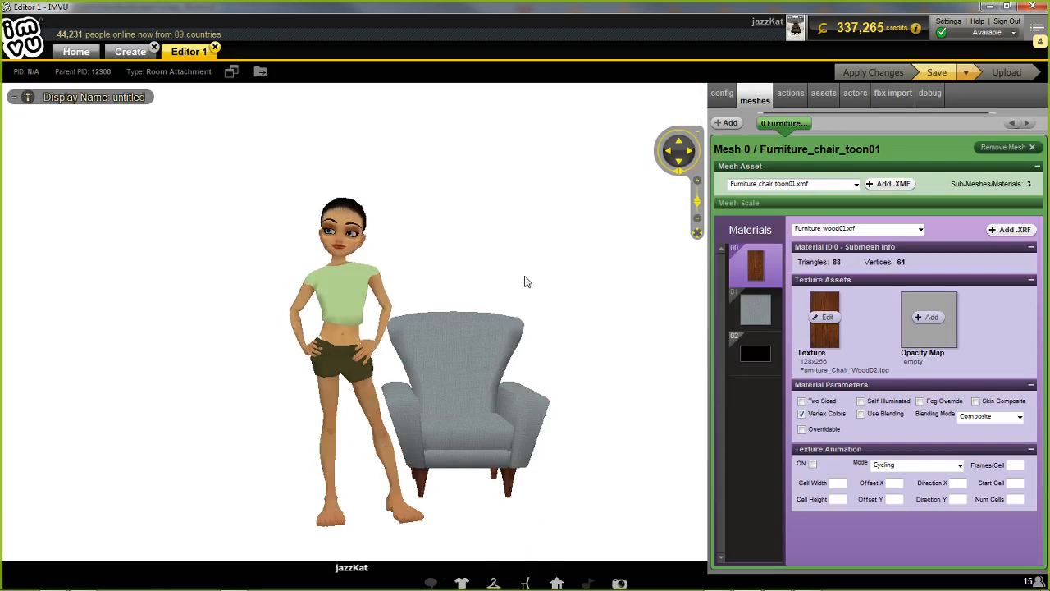
Step: Start an FBX import and select robot turkey_36.fbx from the furniture folder
{"action": "left_click", "coordinate": [893, 96]}
{"action": "left_click", "coordinate": [744, 125]}
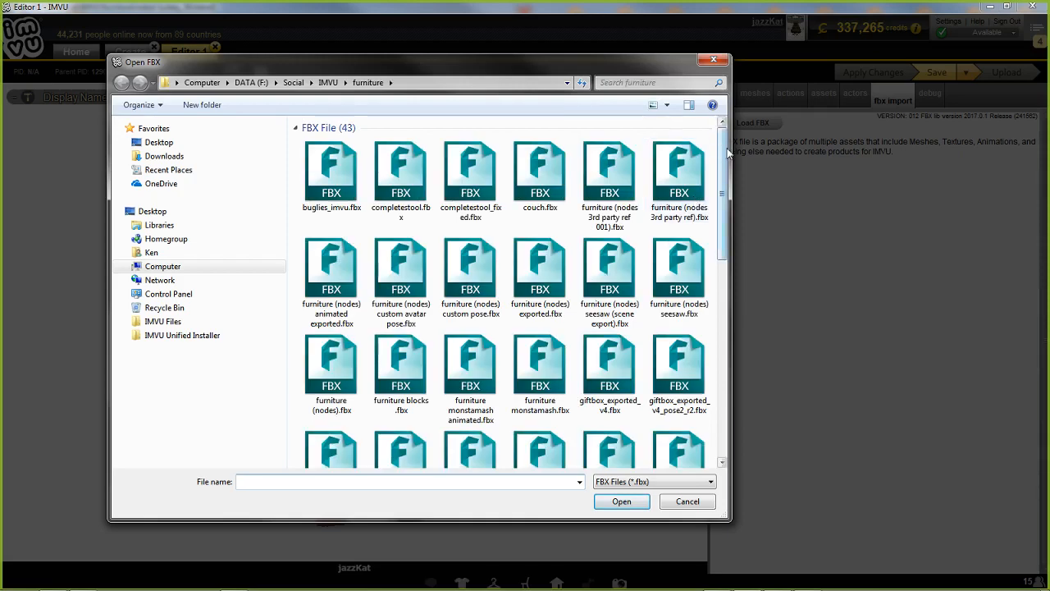
{"action": "left_click_drag", "start_coordinate": [720, 148], "coordinate": [722, 326]}
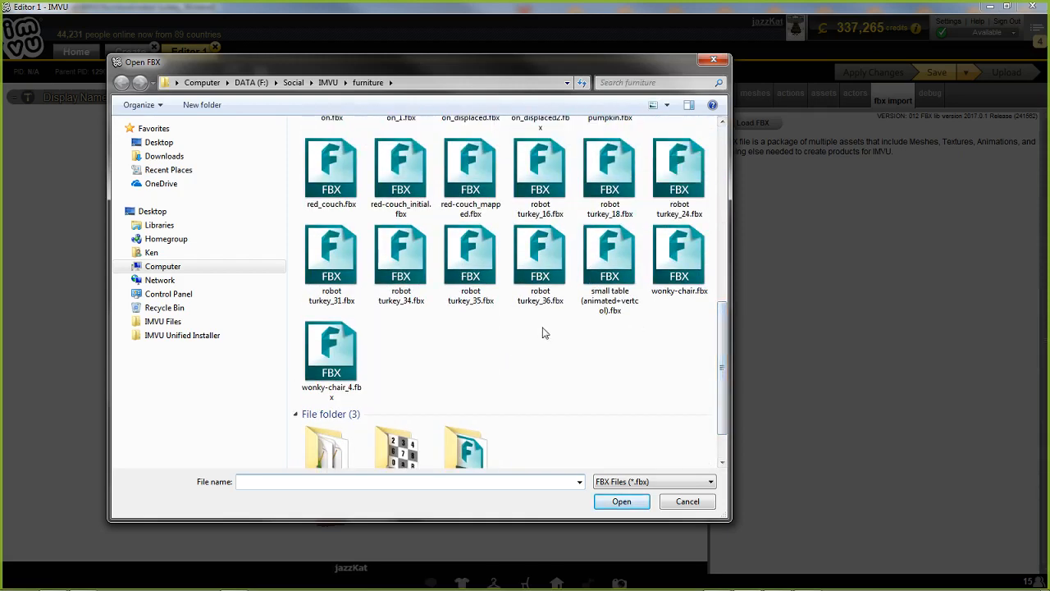
{"action": "left_click", "coordinate": [542, 255]}
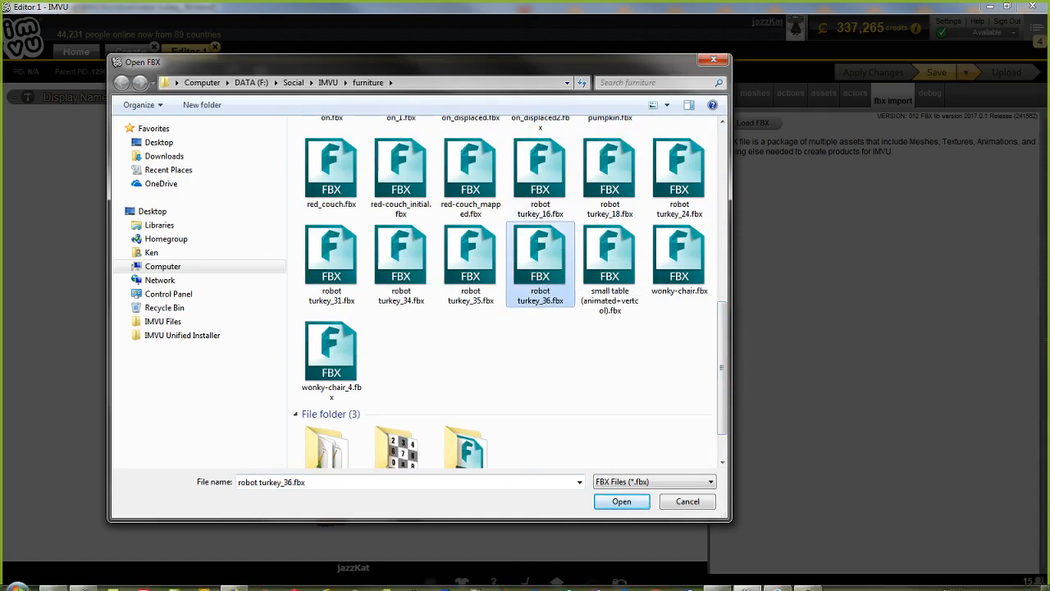
Step: Switch to Blender and select all the turkey objects with Root as the active object
{"action": "left_click", "coordinate": [717, 581]}
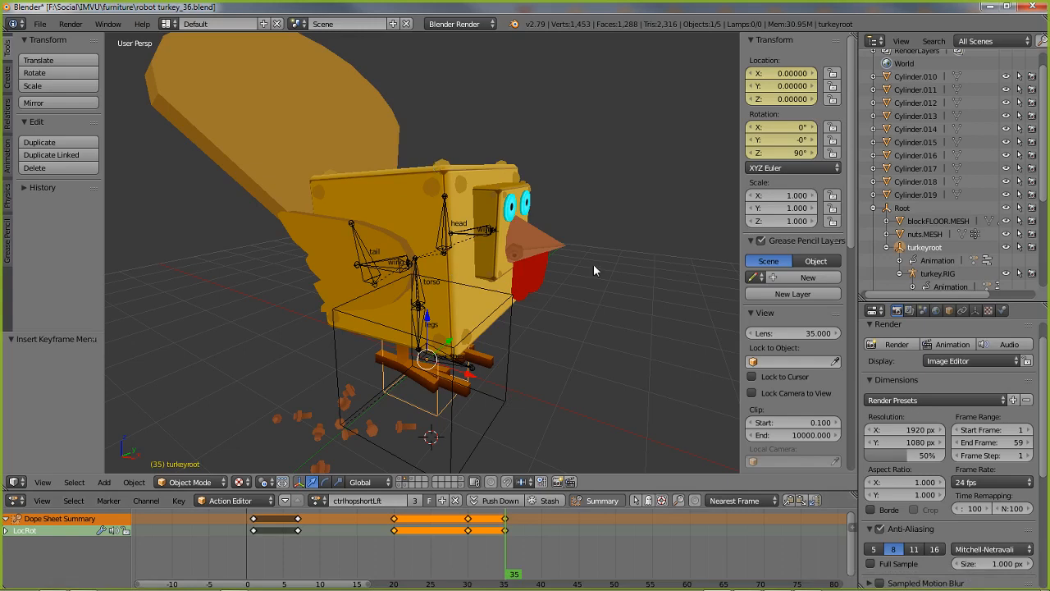
{"action": "middle_click_drag", "start_coordinate": [517, 339], "coordinate": [498, 320]}
{"action": "key", "text": "a"}
{"action": "key", "text": "a"}
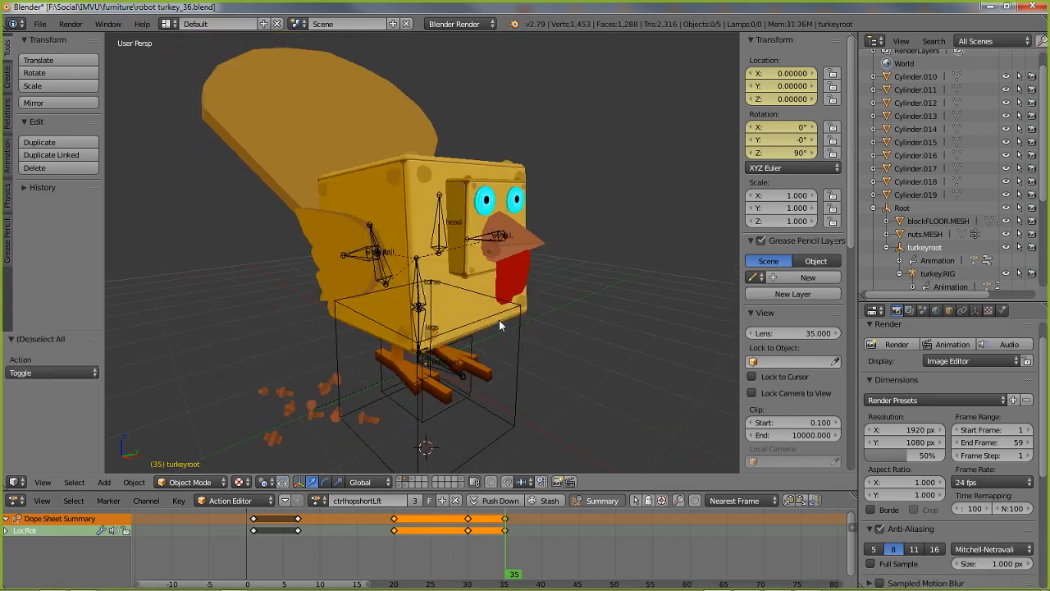
{"action": "right_click", "coordinate": [514, 409]}
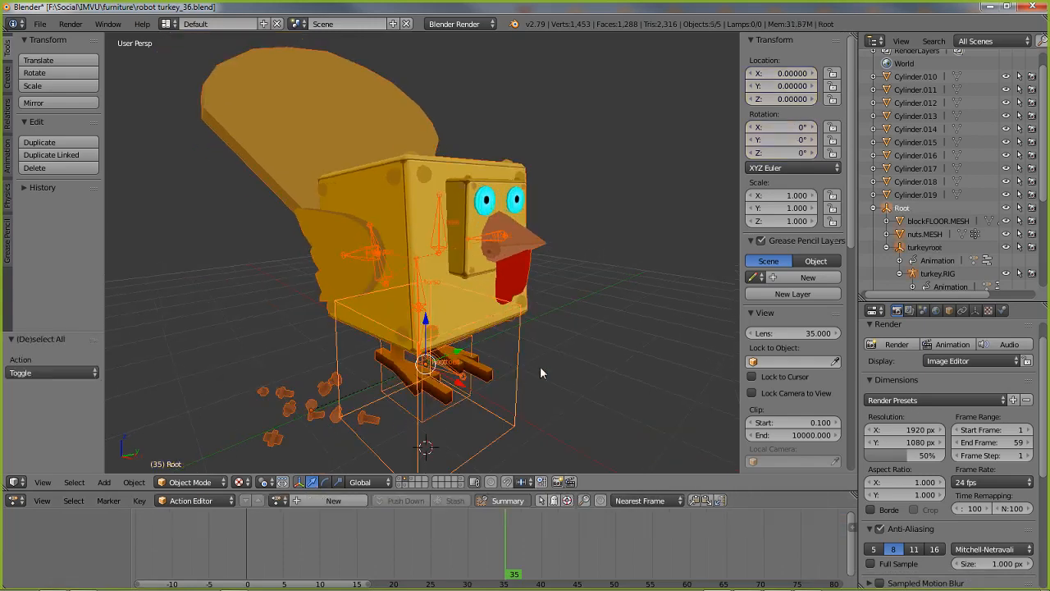
{"action": "middle_click_drag", "start_coordinate": [540, 366], "coordinate": [322, 316]}
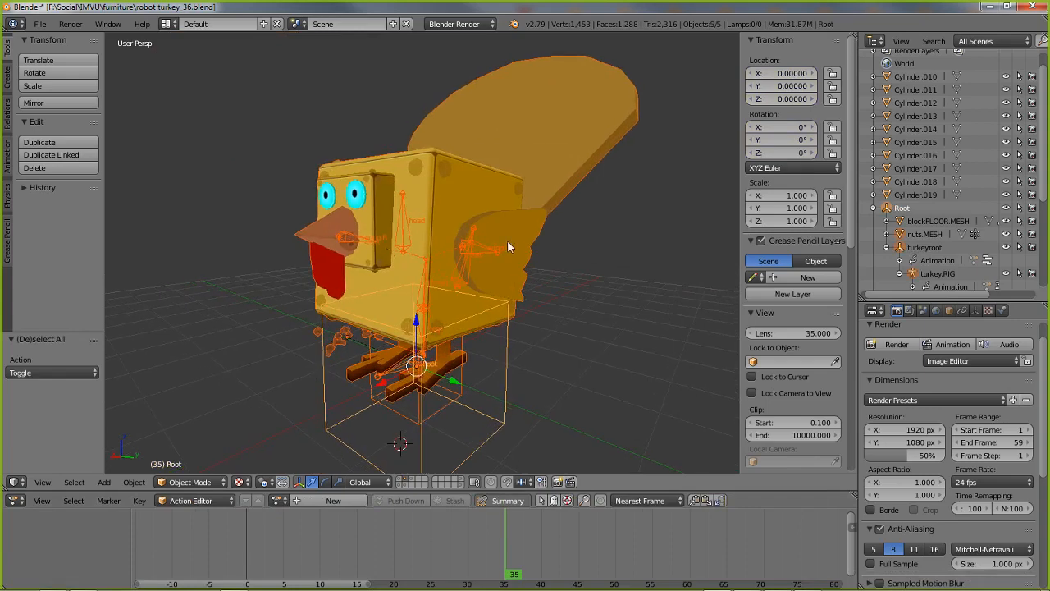
Step: Review the FBX export's Main, Geometries, Armature and Animation settings for robot turkey_36.fbx, and leave without exporting
{"action": "left_click", "coordinate": [39, 24]}
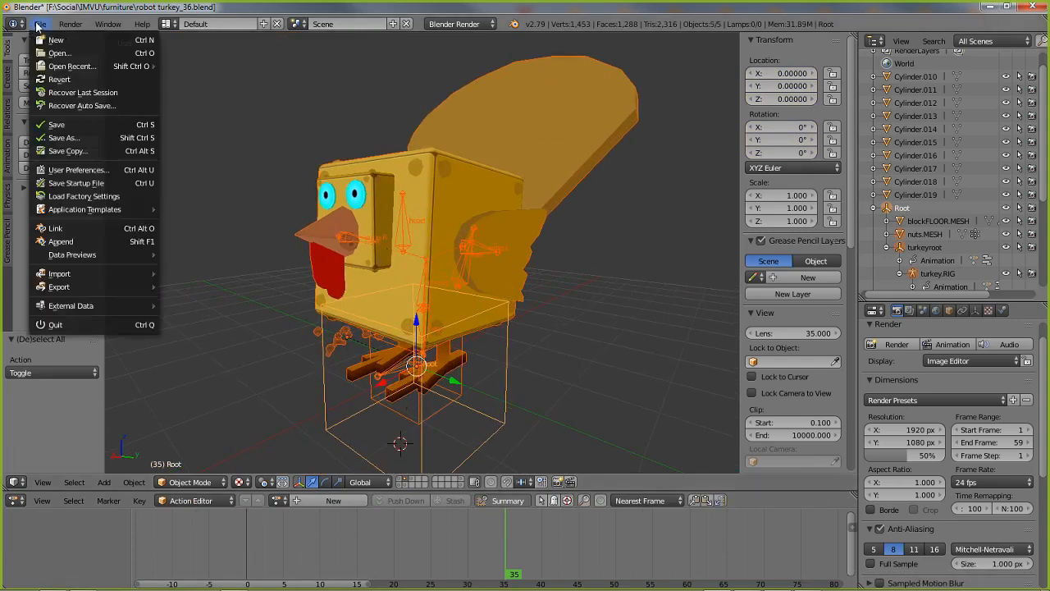
{"action": "mouse_move", "coordinate": [64, 287]}
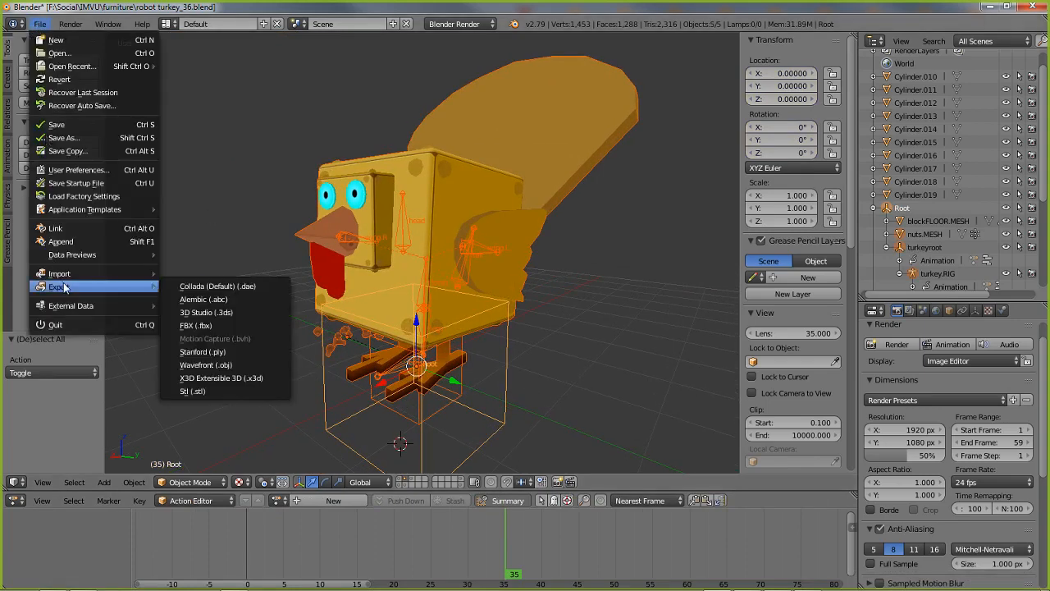
{"action": "left_click", "coordinate": [196, 325]}
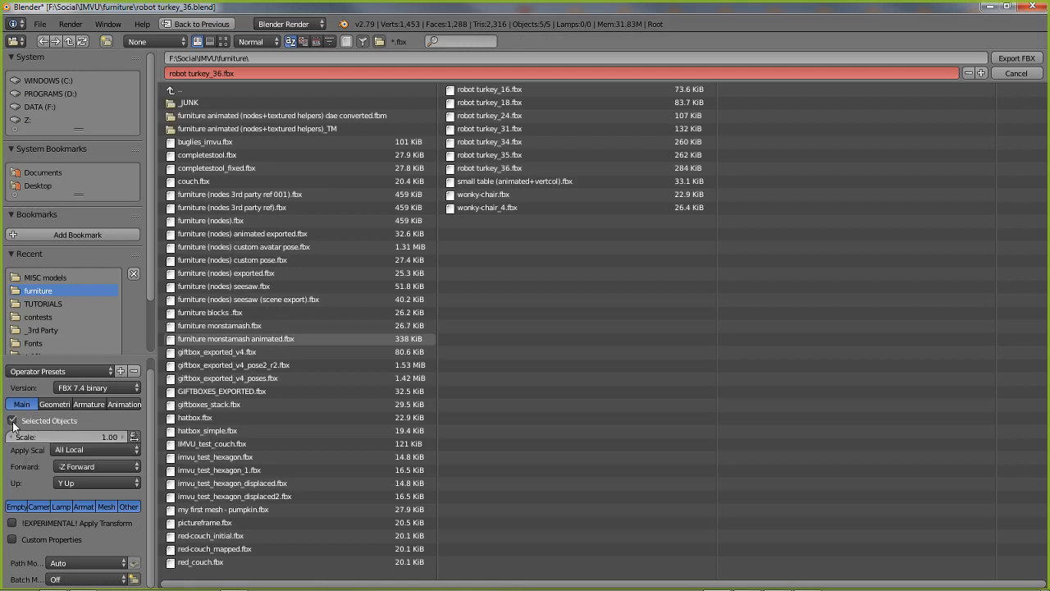
{"action": "left_click", "coordinate": [55, 404]}
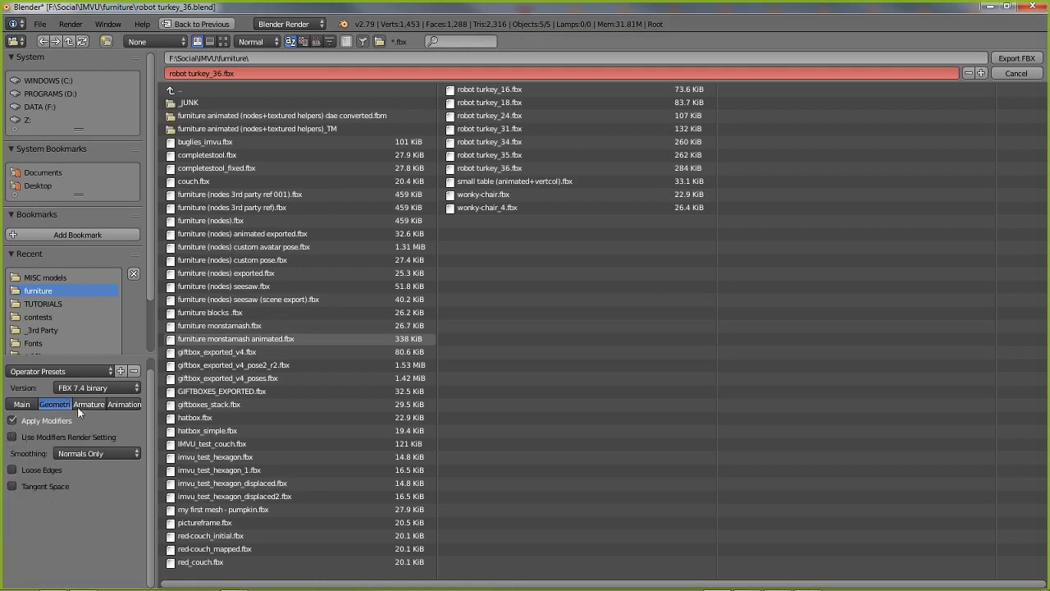
{"action": "left_click", "coordinate": [80, 405]}
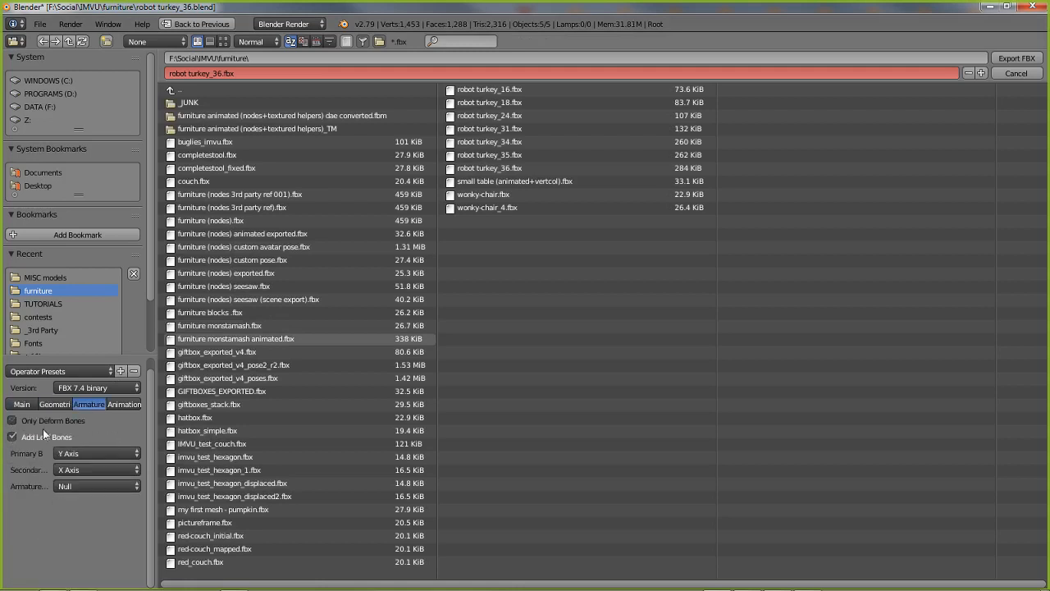
{"action": "left_click", "coordinate": [122, 404]}
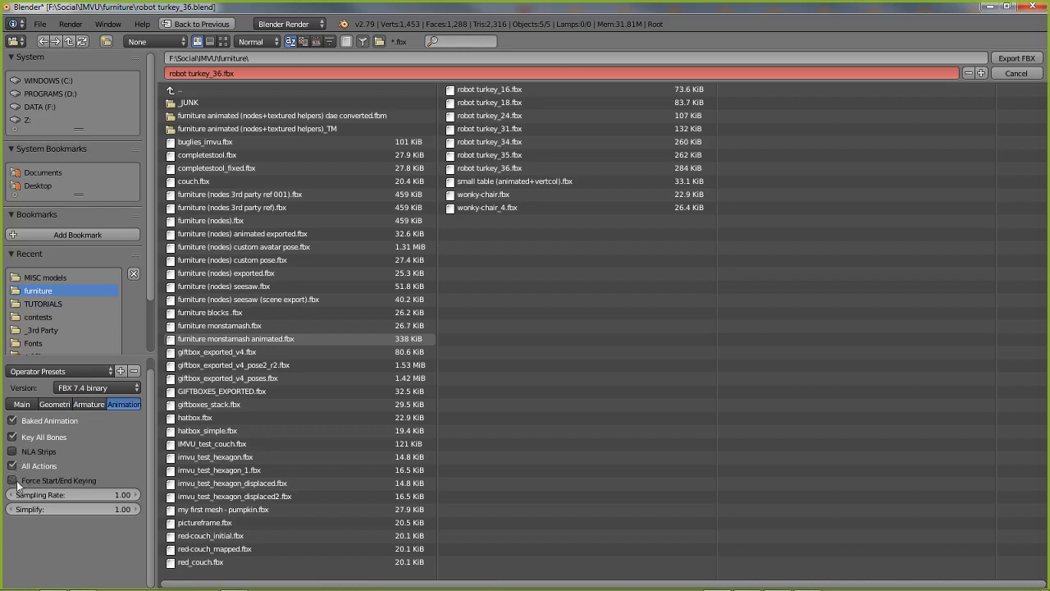
{"action": "left_click", "coordinate": [1012, 76]}
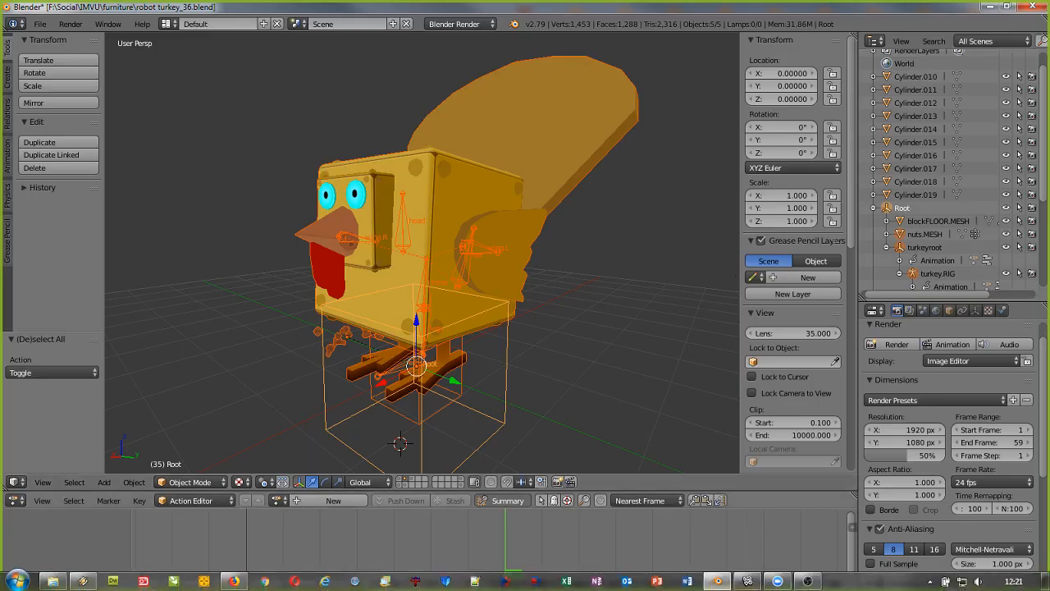
Step: Switch to IMVU, load robot turkey_36.fbx, and configure the import with Root as the skeleton root
{"action": "left_click", "coordinate": [747, 581]}
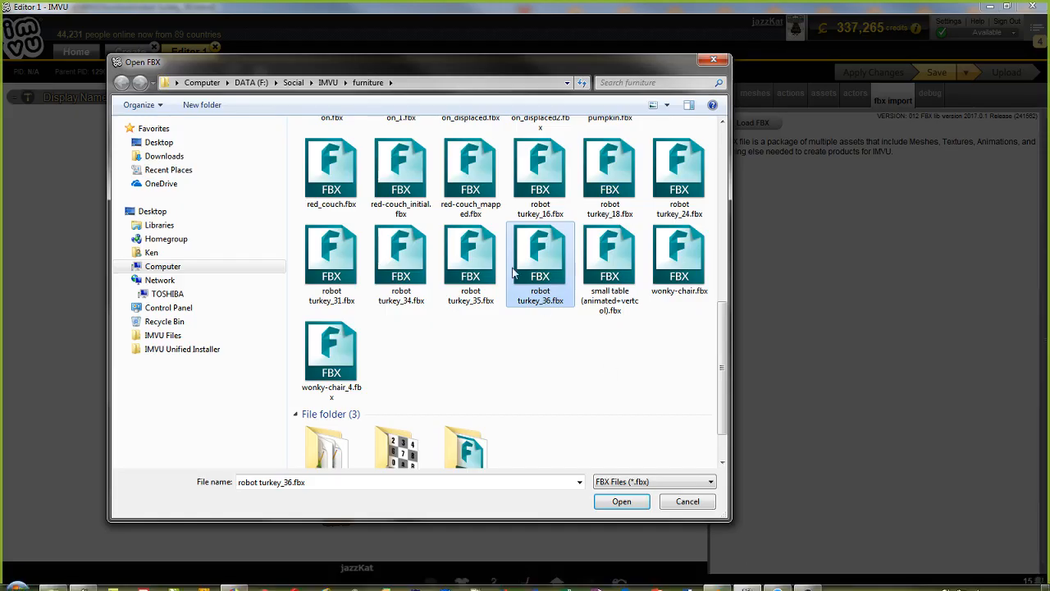
{"action": "left_click", "coordinate": [622, 500]}
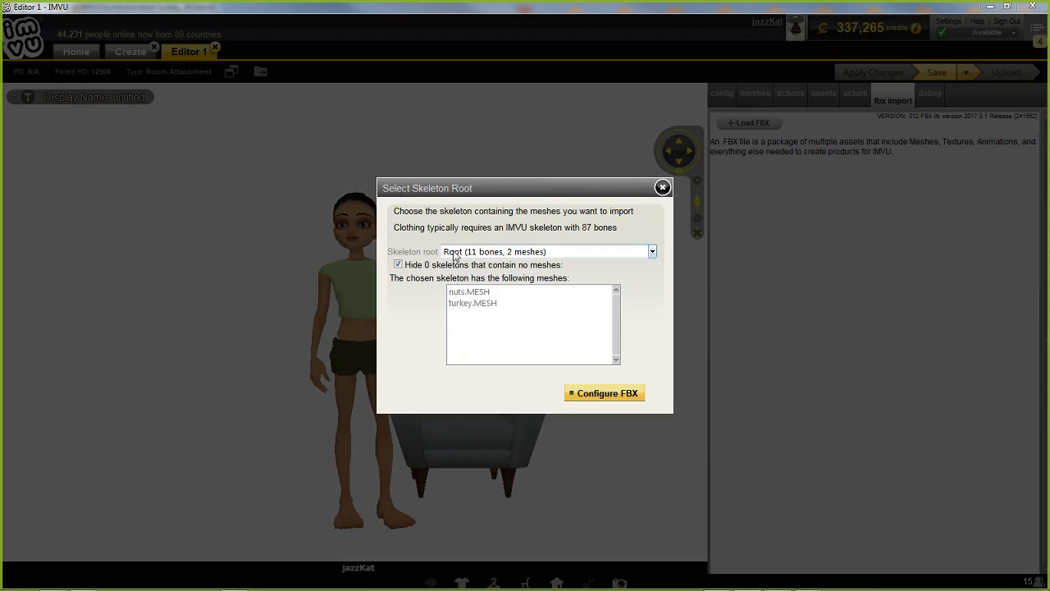
{"action": "left_click", "coordinate": [504, 255]}
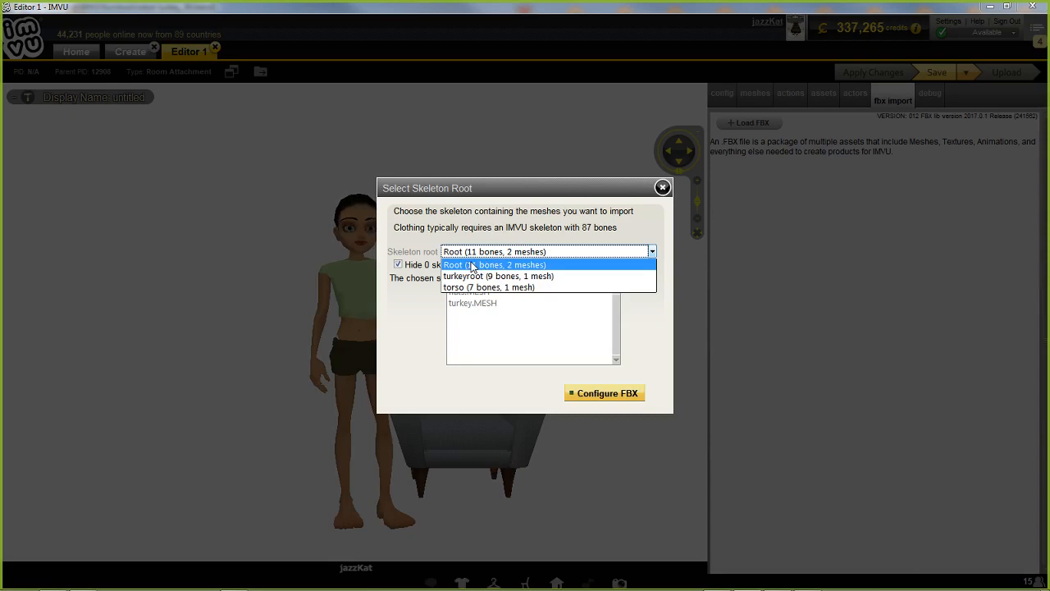
{"action": "left_click", "coordinate": [472, 266]}
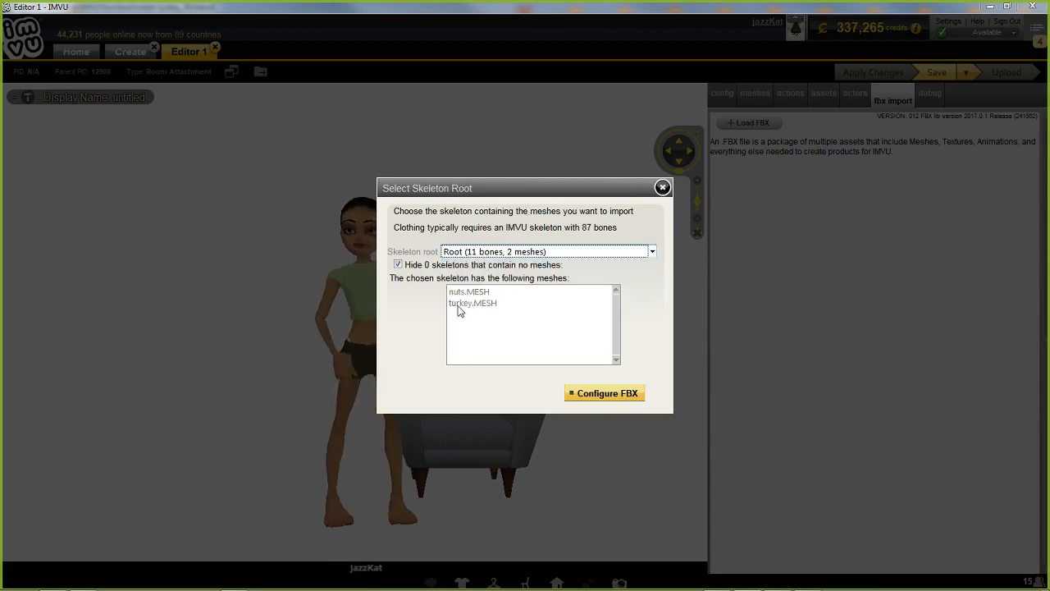
{"action": "left_click", "coordinate": [604, 395]}
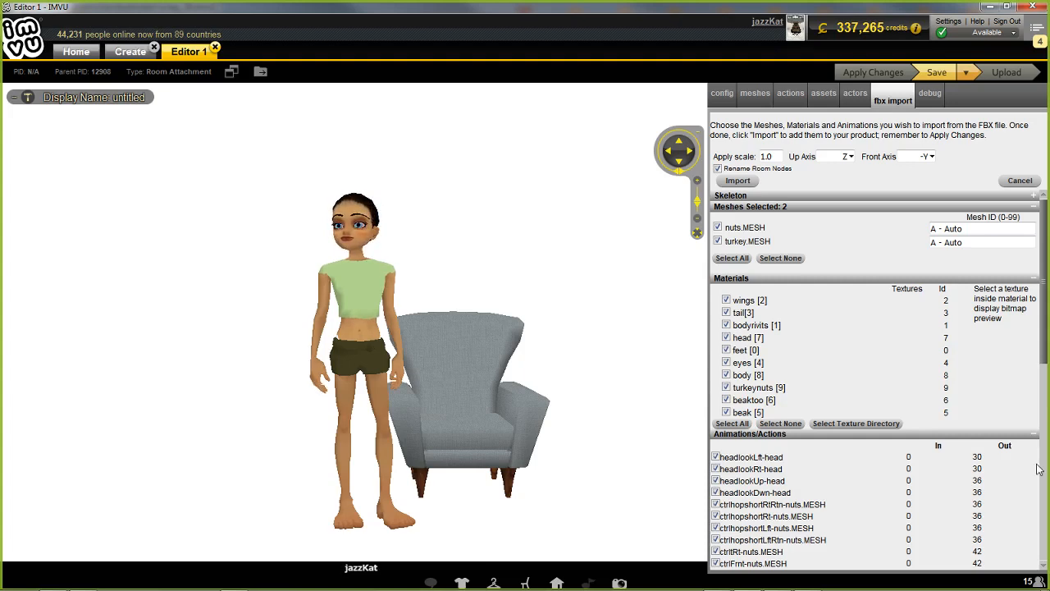
Step: Compare the animations listed in the IMVU import with the actions available for turkey.RIG in Blender
{"action": "left_click_drag", "start_coordinate": [1044, 355], "coordinate": [1047, 415]}
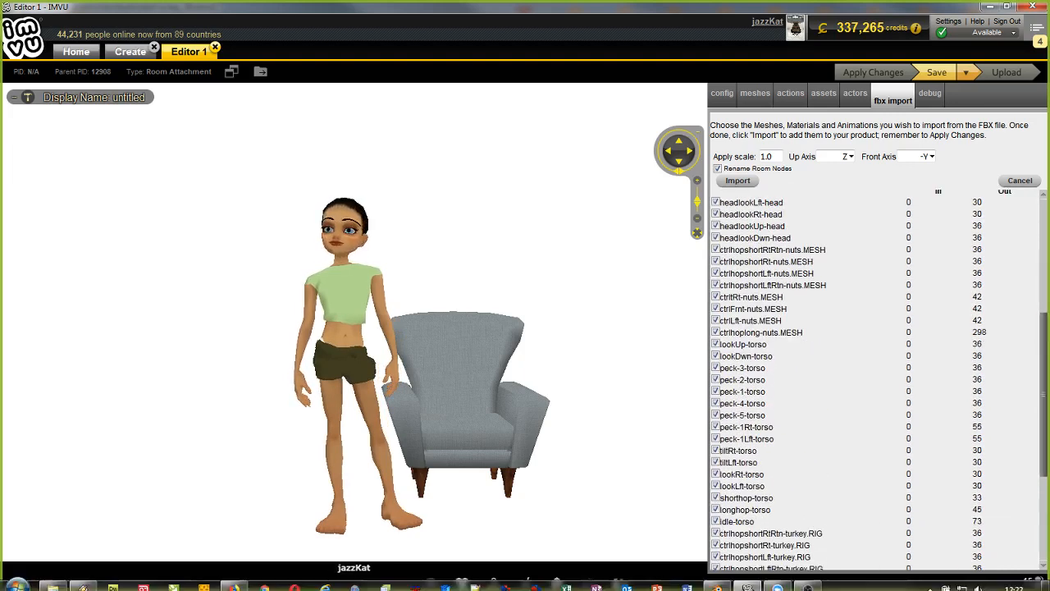
{"action": "left_click", "coordinate": [718, 587]}
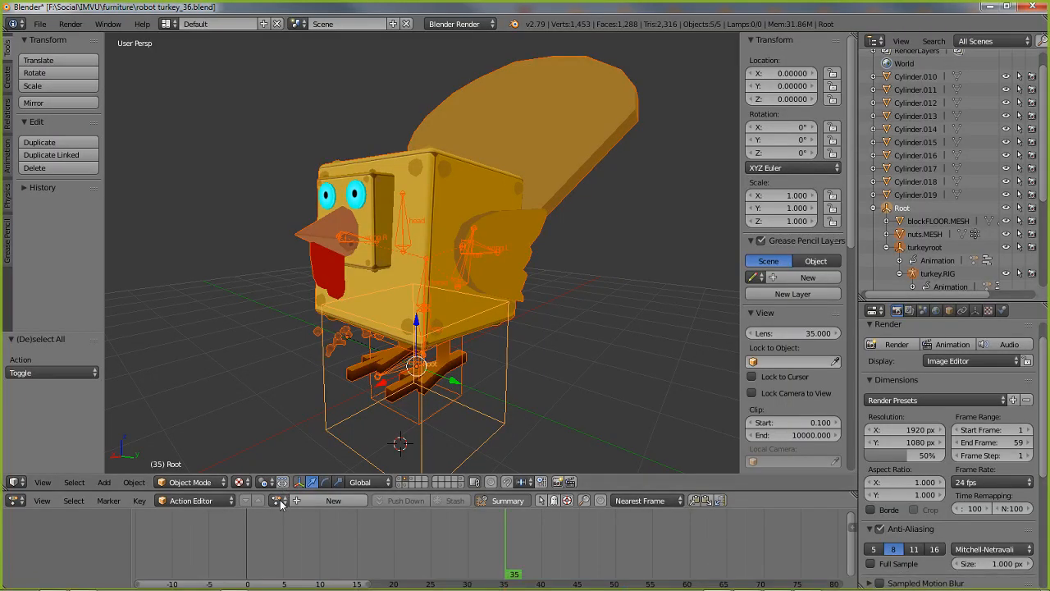
{"action": "right_click", "coordinate": [465, 257]}
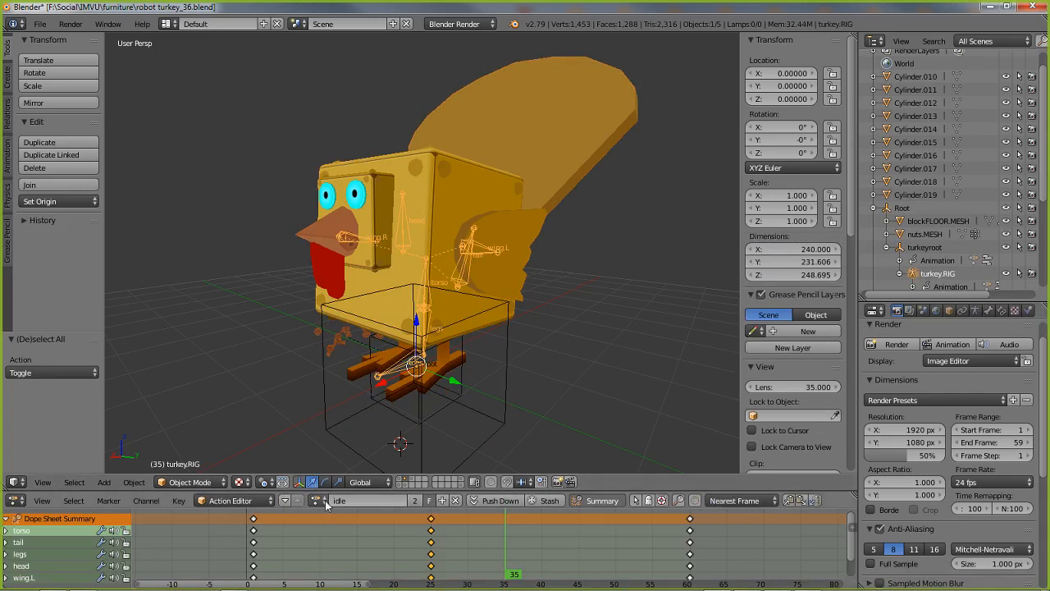
{"action": "left_click", "coordinate": [317, 500]}
{"action": "scroll", "coordinate": [369, 425], "scroll_direction": "down", "scroll_amount": 5}
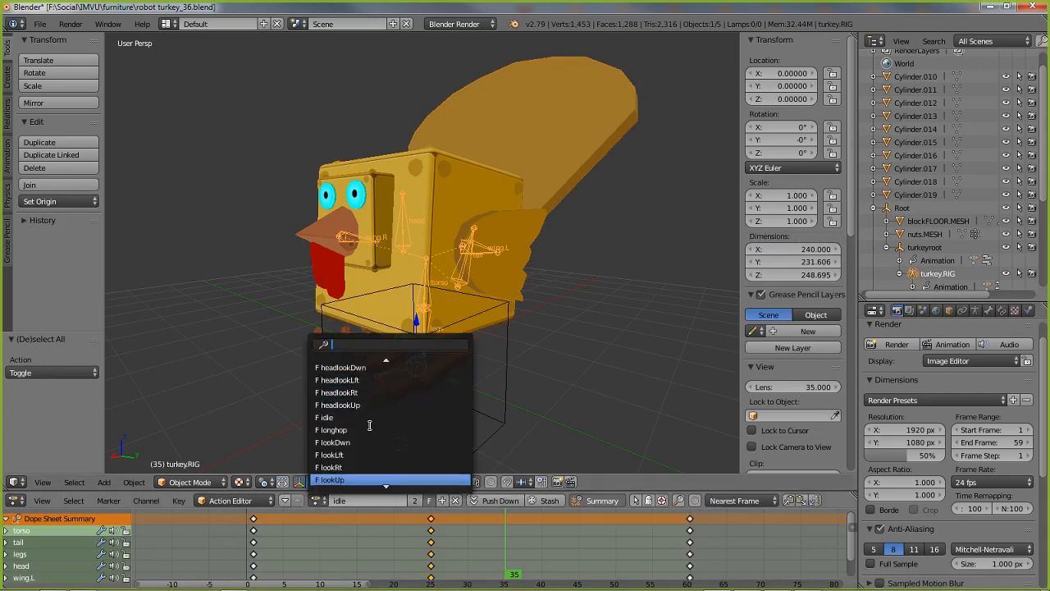
{"action": "scroll", "coordinate": [370, 425], "scroll_direction": "down", "scroll_amount": 10}
{"action": "scroll", "coordinate": [371, 422], "scroll_direction": "up", "scroll_amount": 6}
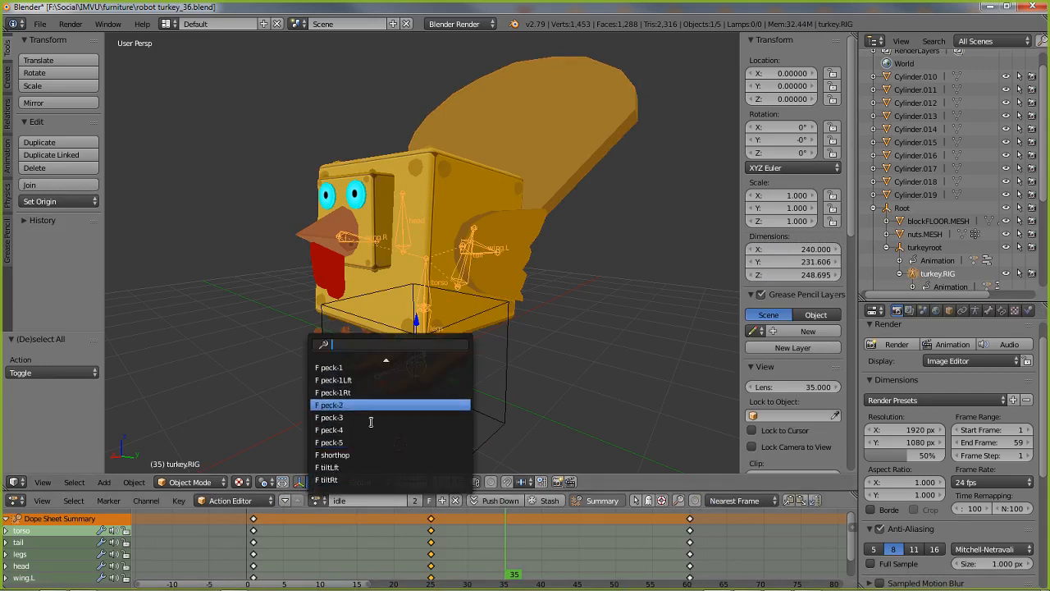
{"action": "scroll", "coordinate": [371, 422], "scroll_direction": "up", "scroll_amount": 15}
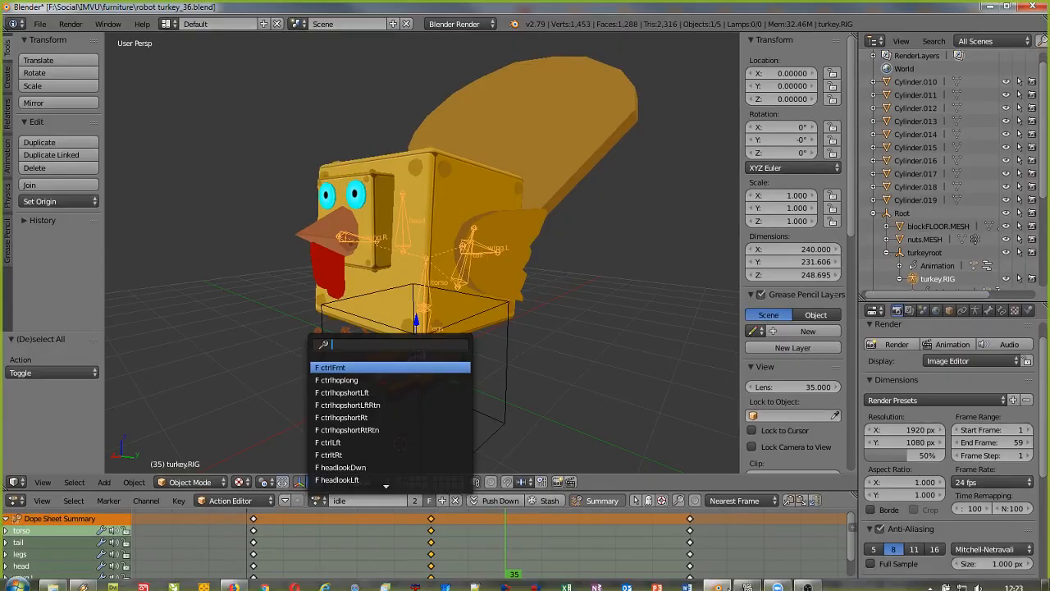
Step: Check the IMVU animation list again, return to Blender, and compare turkeyroot's ctrlhopshortLft action with turkey.RIG's idle action by scrubbing to frame 25
{"action": "left_click", "coordinate": [747, 581]}
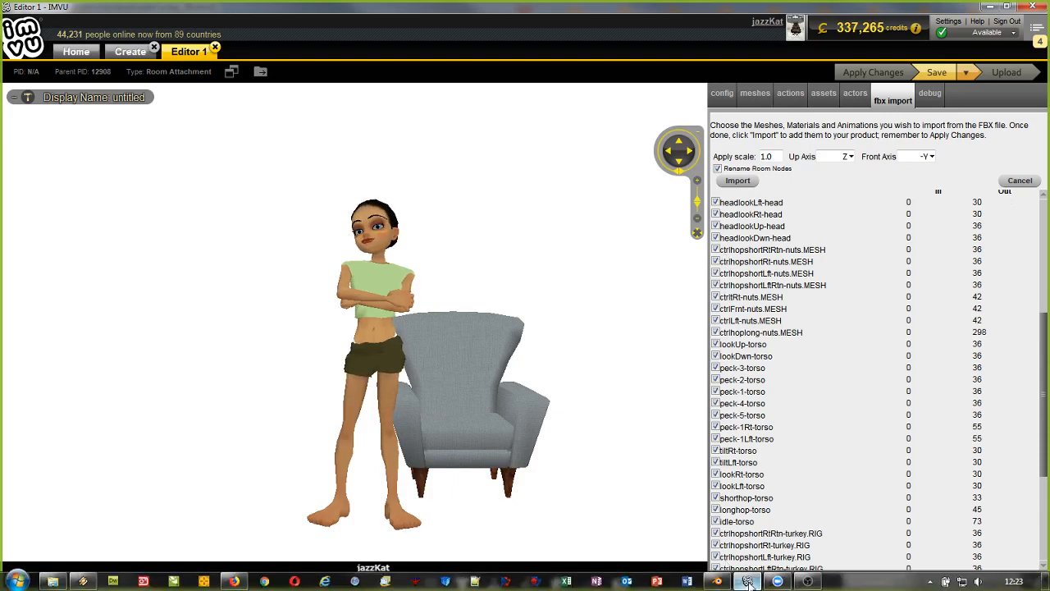
{"action": "left_click", "coordinate": [730, 584]}
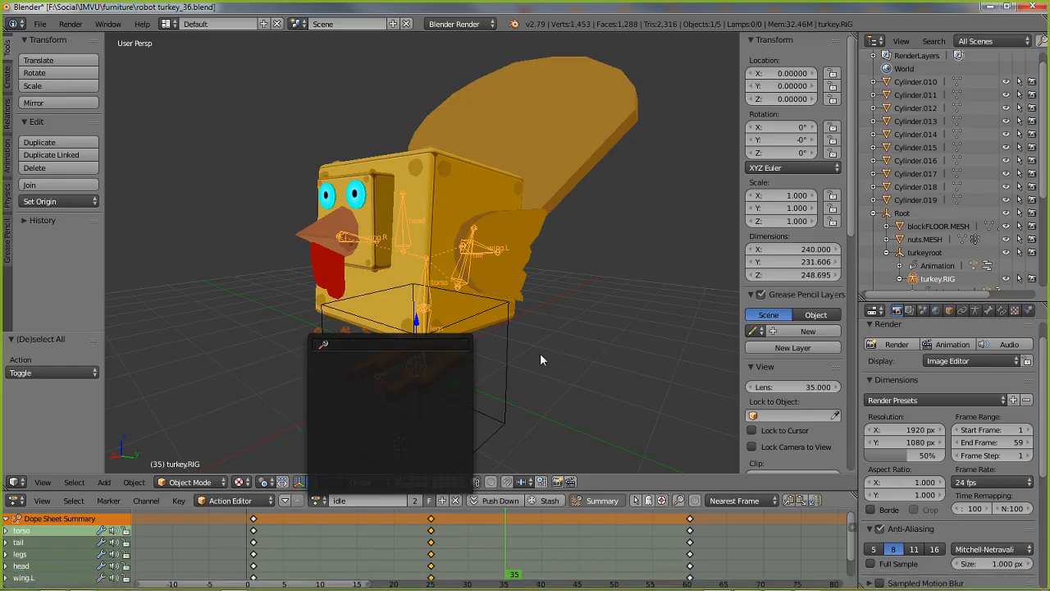
{"action": "right_click", "coordinate": [456, 385]}
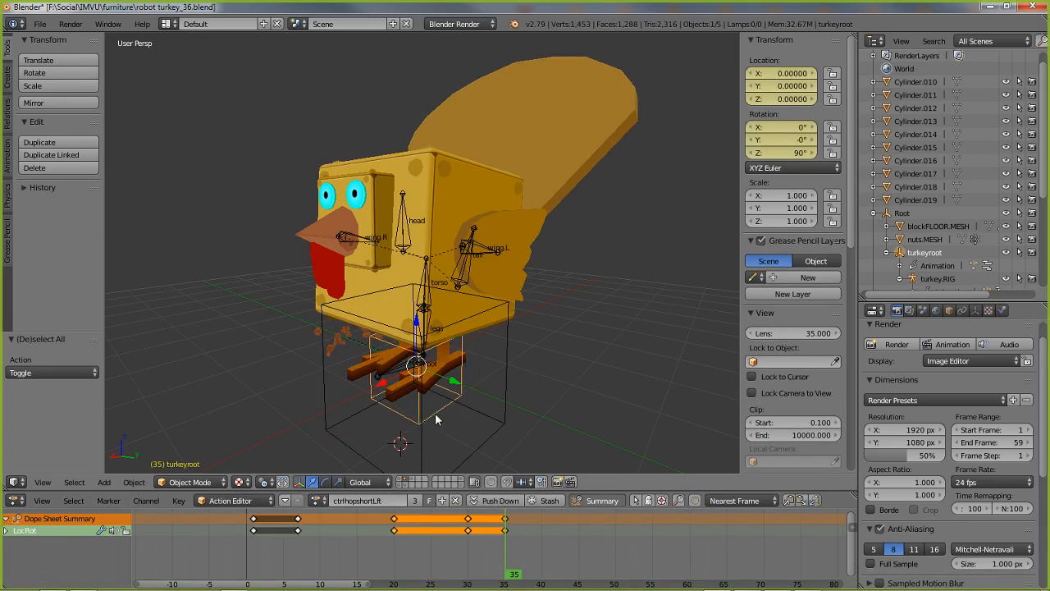
{"action": "left_click", "coordinate": [425, 282]}
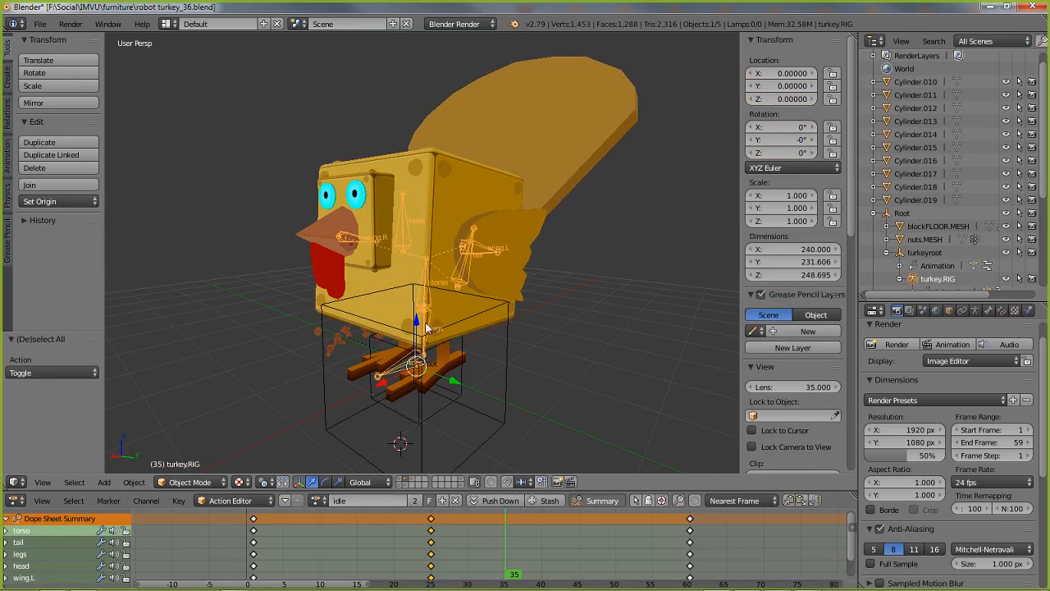
{"action": "left_click", "coordinate": [257, 545]}
{"action": "left_click_drag", "start_coordinate": [273, 577], "coordinate": [493, 566]}
{"action": "key", "text": "Down"}
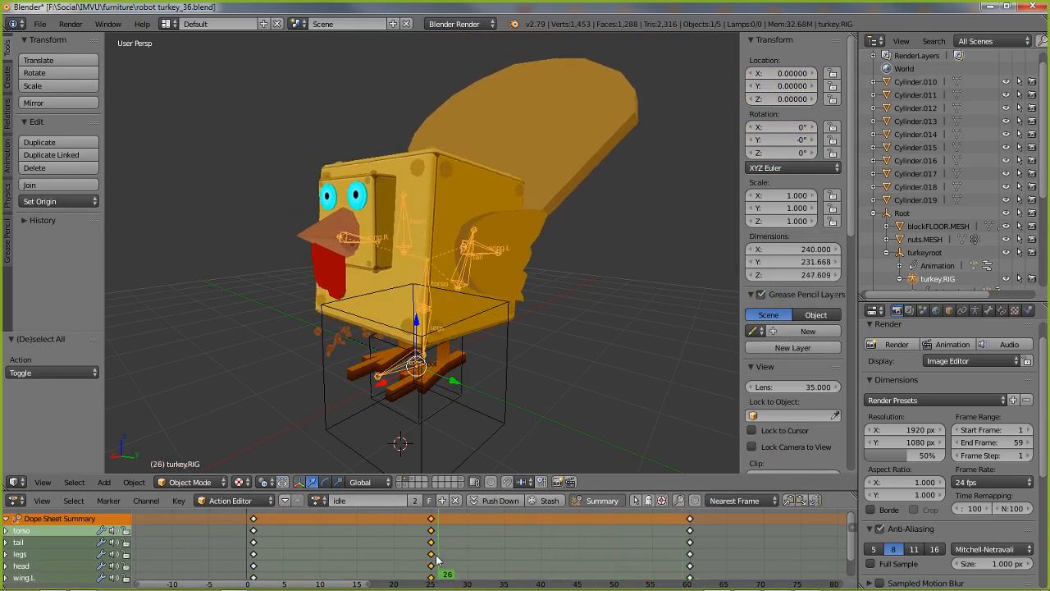
{"action": "right_click", "coordinate": [440, 407]}
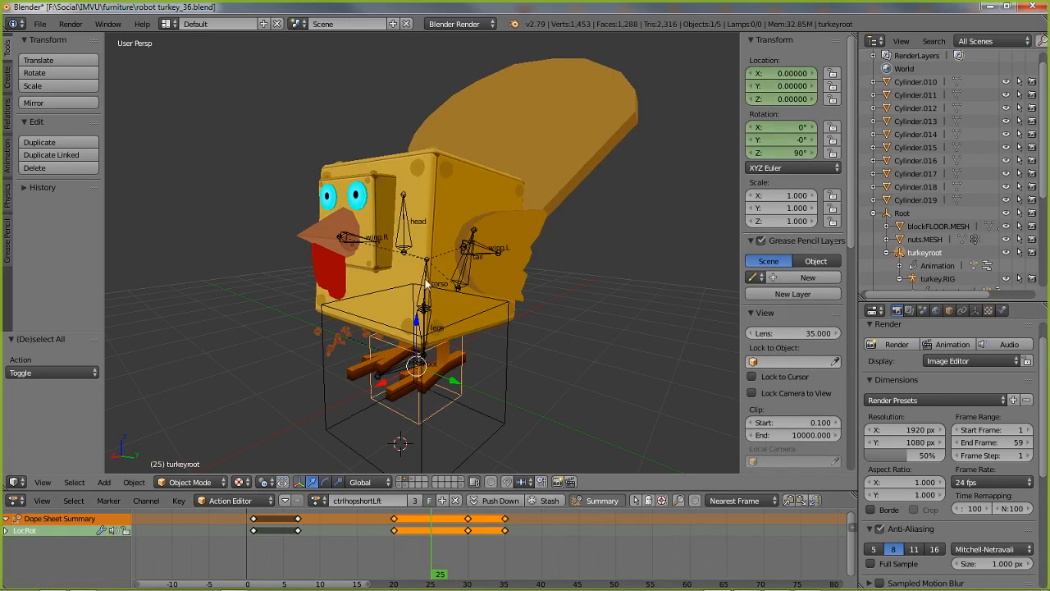
{"action": "right_click", "coordinate": [426, 281]}
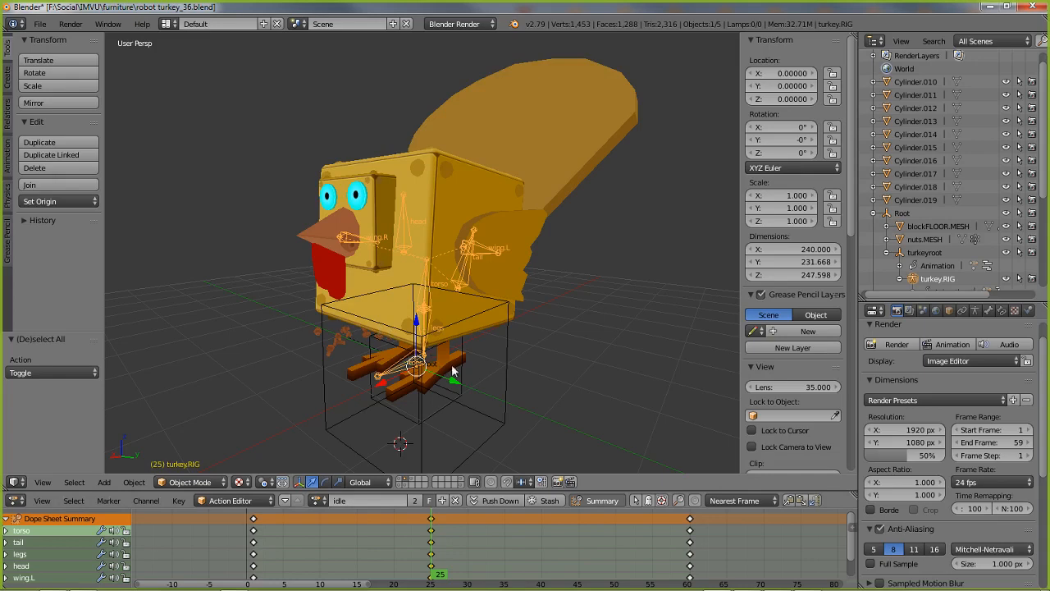
Step: Clear turkey.RIG's parent while keeping its transformation, switch it to the longhop action, and scrub to frame 37 and back to frame 1
{"action": "key", "text": "alt+p"}
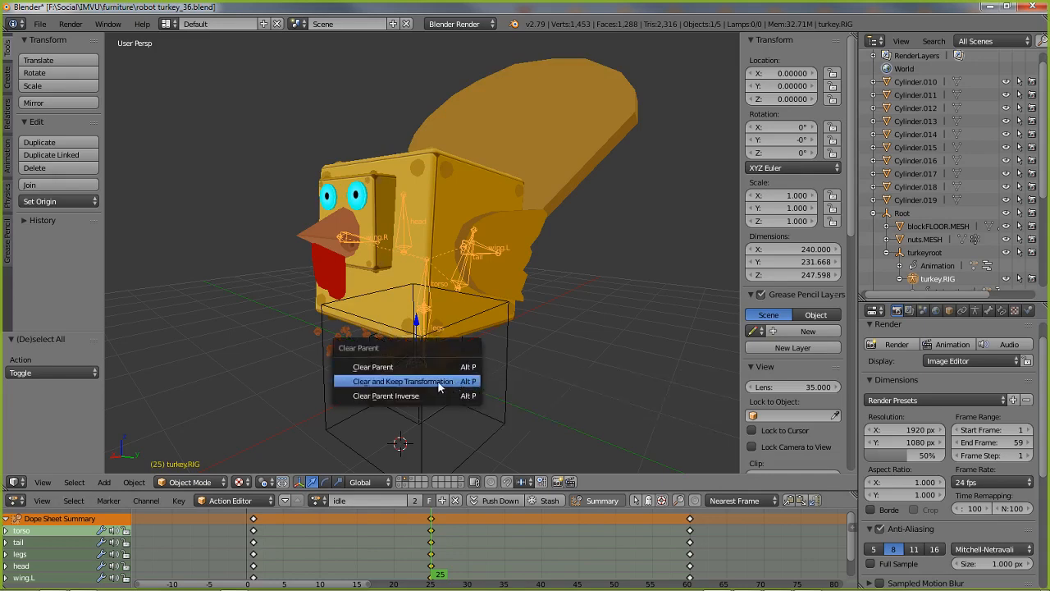
{"action": "left_click", "coordinate": [437, 380]}
{"action": "left_click", "coordinate": [319, 501]}
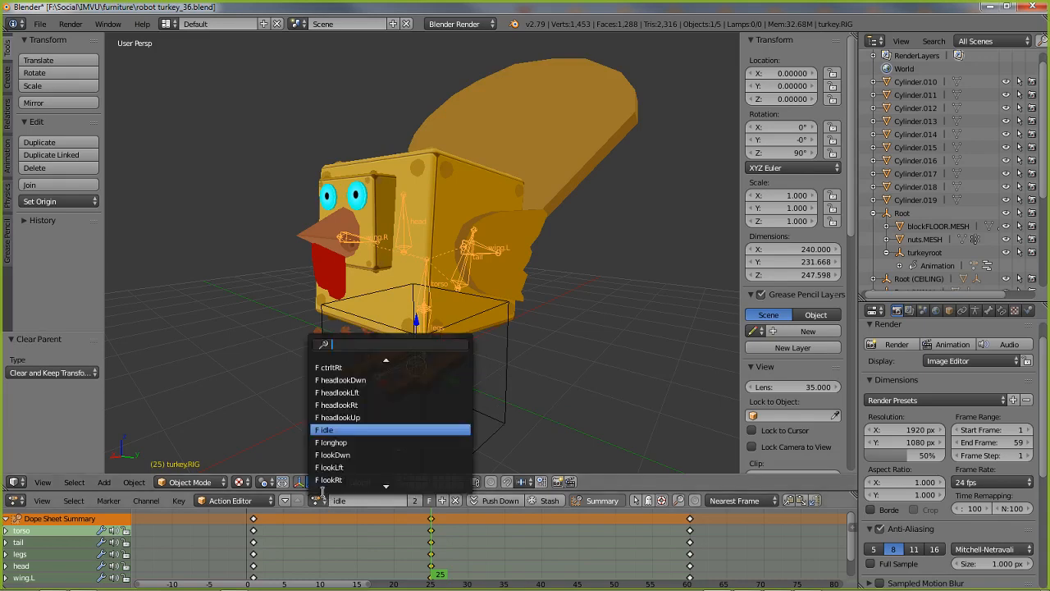
{"action": "left_click", "coordinate": [351, 444]}
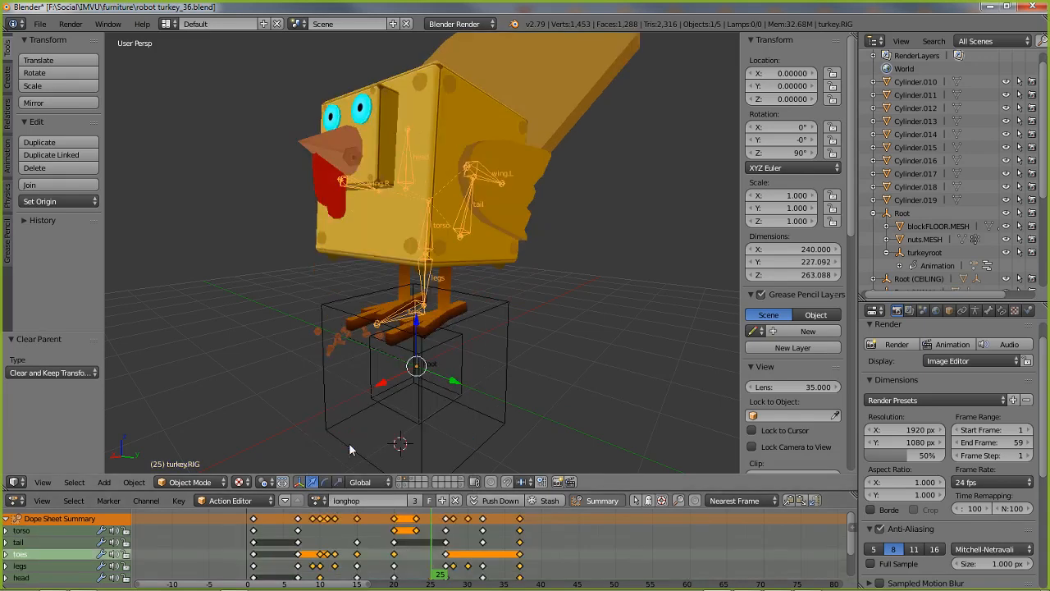
{"action": "left_click_drag", "start_coordinate": [254, 562], "coordinate": [522, 560]}
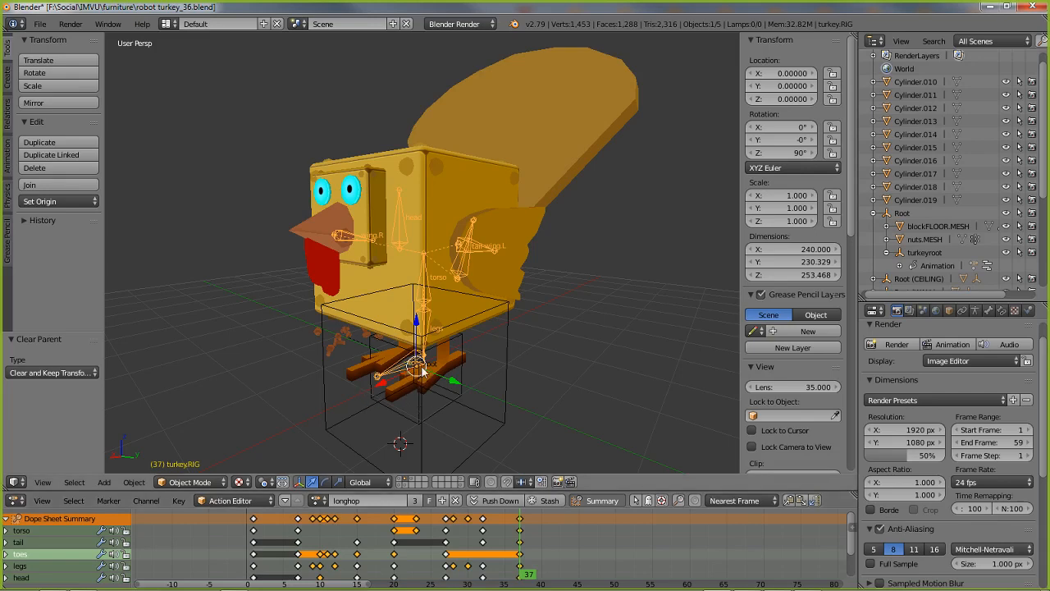
{"action": "left_click", "coordinate": [256, 571]}
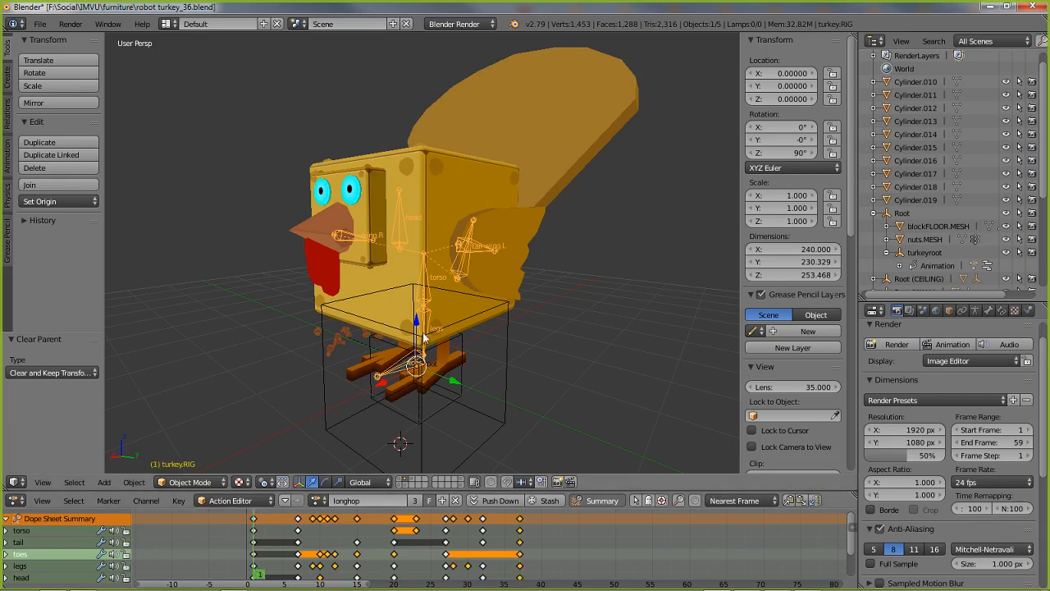
Step: Hide every object except turkey.RIG, and reselect the rig
{"action": "scroll", "coordinate": [420, 353], "scroll_direction": "up", "scroll_amount": 3}
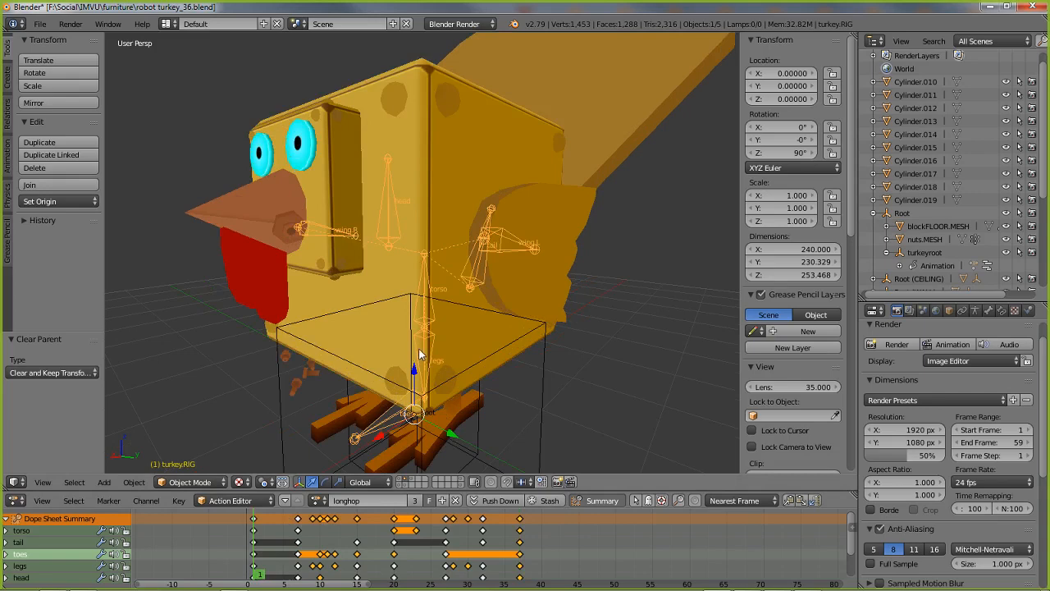
{"action": "scroll", "coordinate": [418, 349], "scroll_direction": "down", "scroll_amount": 2}
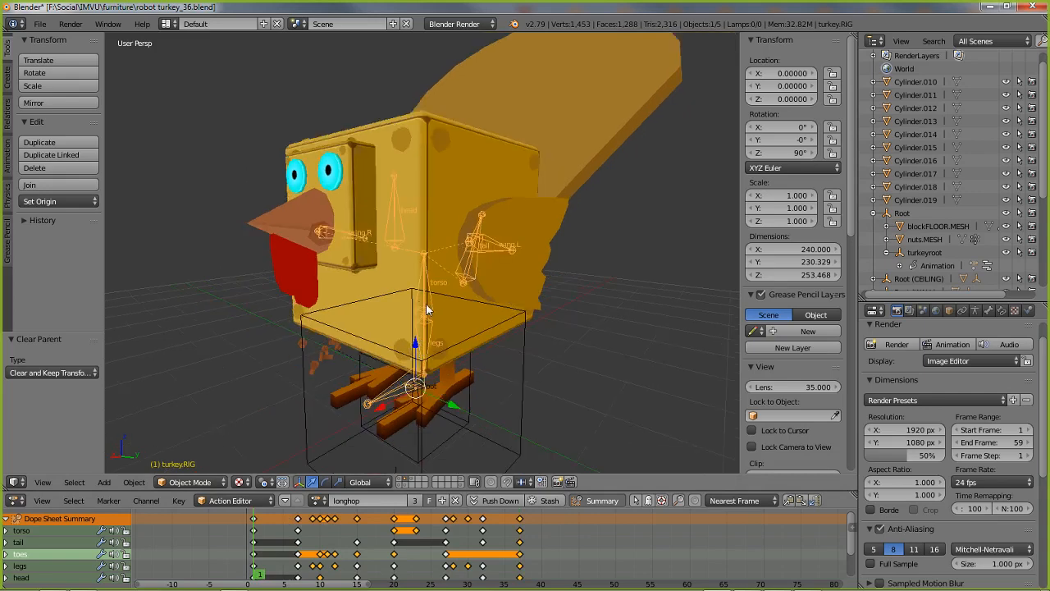
{"action": "key", "text": "ctrl+i"}
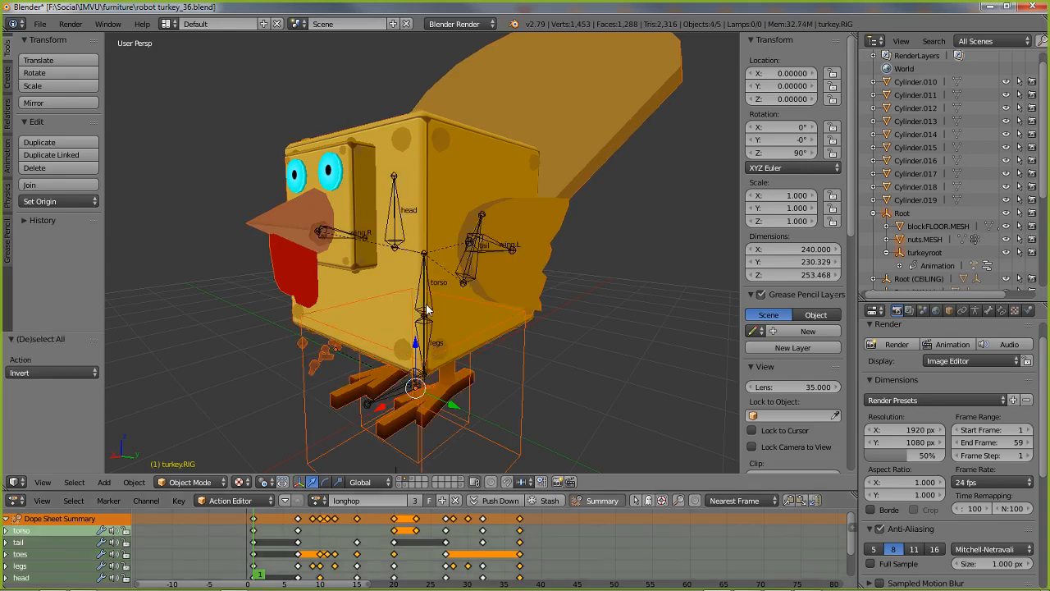
{"action": "key", "text": "h"}
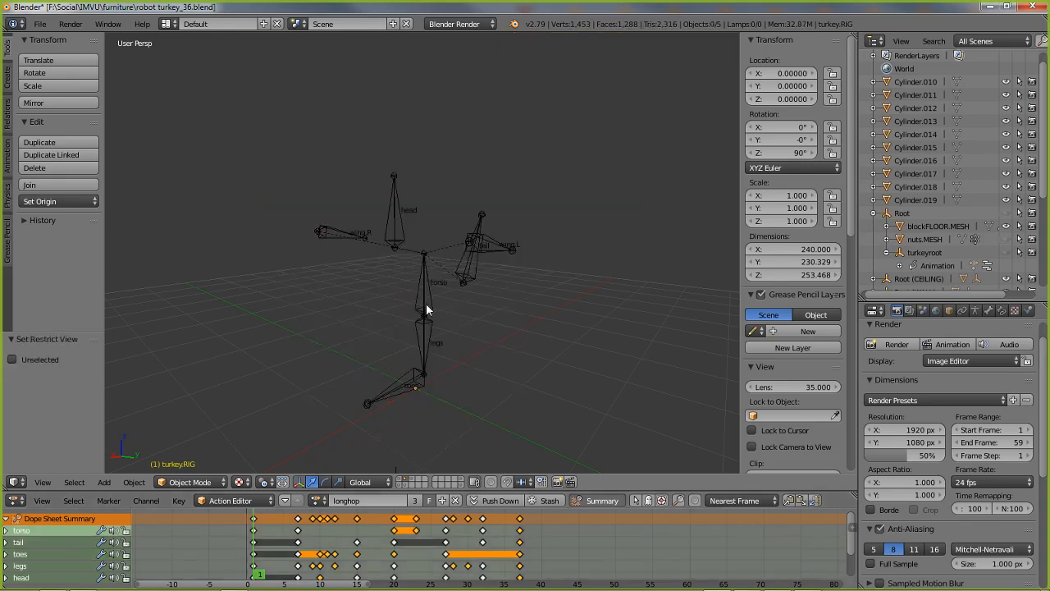
{"action": "right_click", "coordinate": [432, 323]}
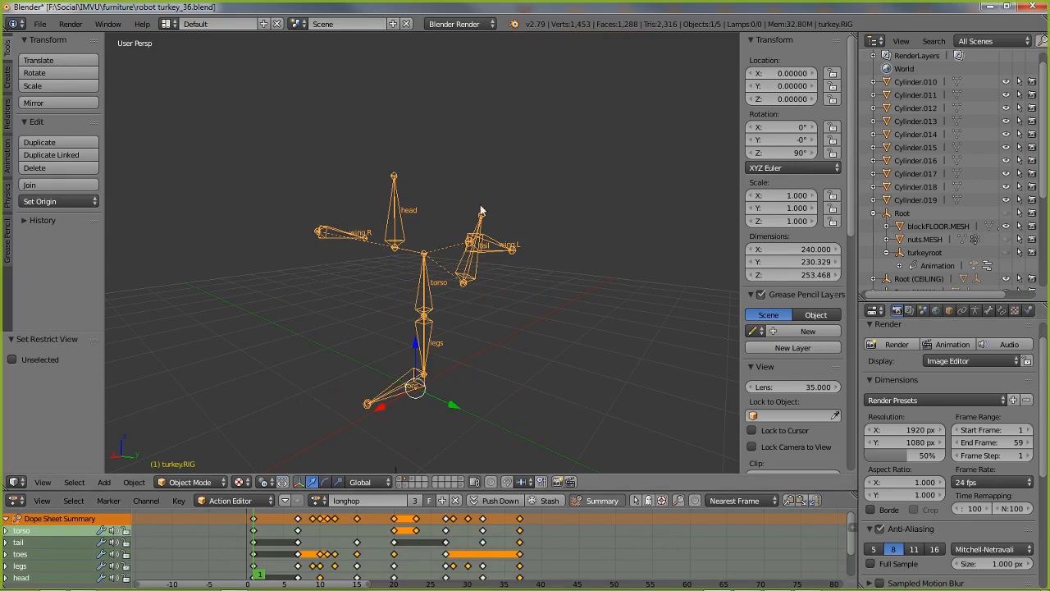
Step: Set turkey.RIG's maximum draw type to Textured in its object display settings
{"action": "left_click", "coordinate": [950, 310]}
{"action": "scroll", "coordinate": [904, 502], "scroll_direction": "down", "scroll_amount": 6}
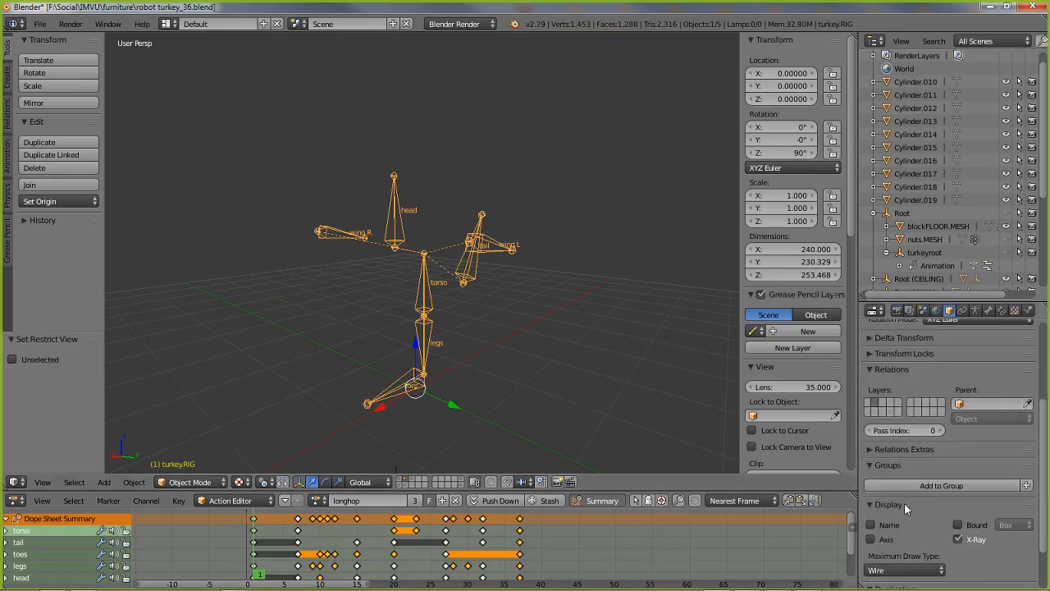
{"action": "left_click", "coordinate": [888, 508]}
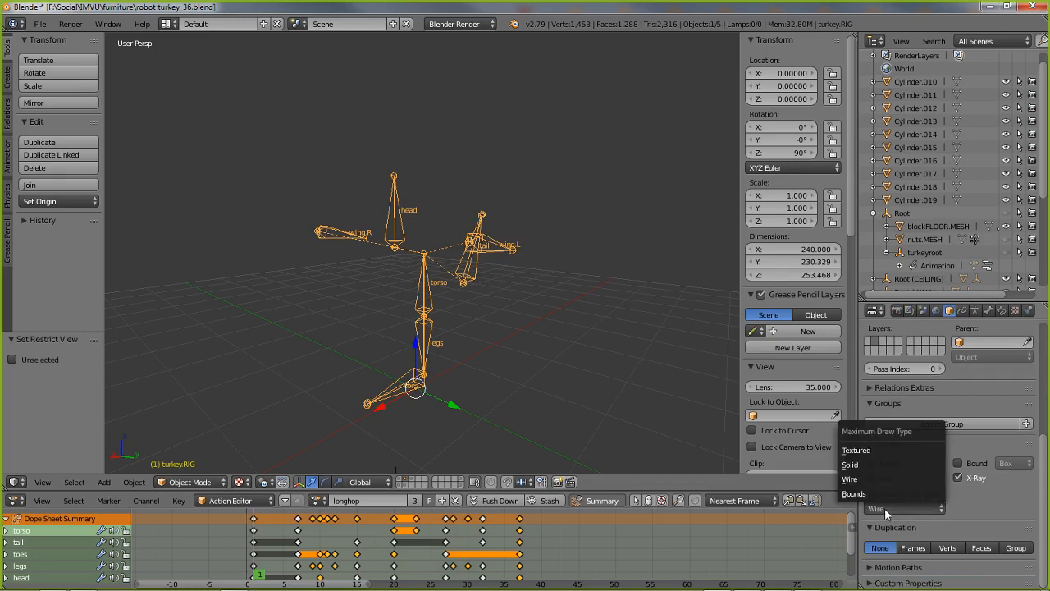
{"action": "left_click", "coordinate": [877, 450]}
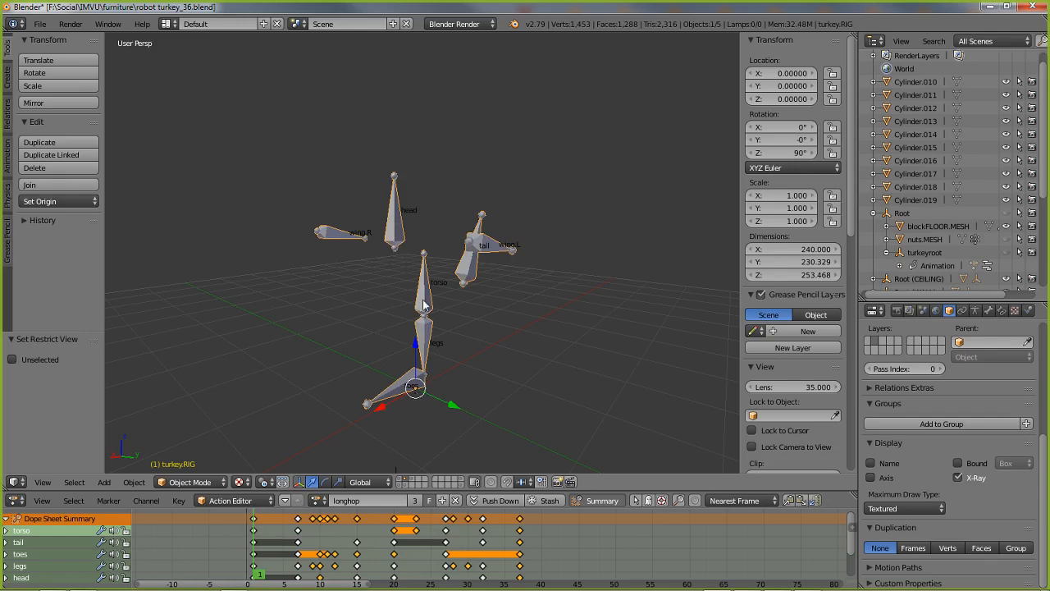
Step: Examine the rig's legs and toes bones in Edit Mode and Pose Mode, and return to Object Mode
{"action": "key", "text": "Tab"}
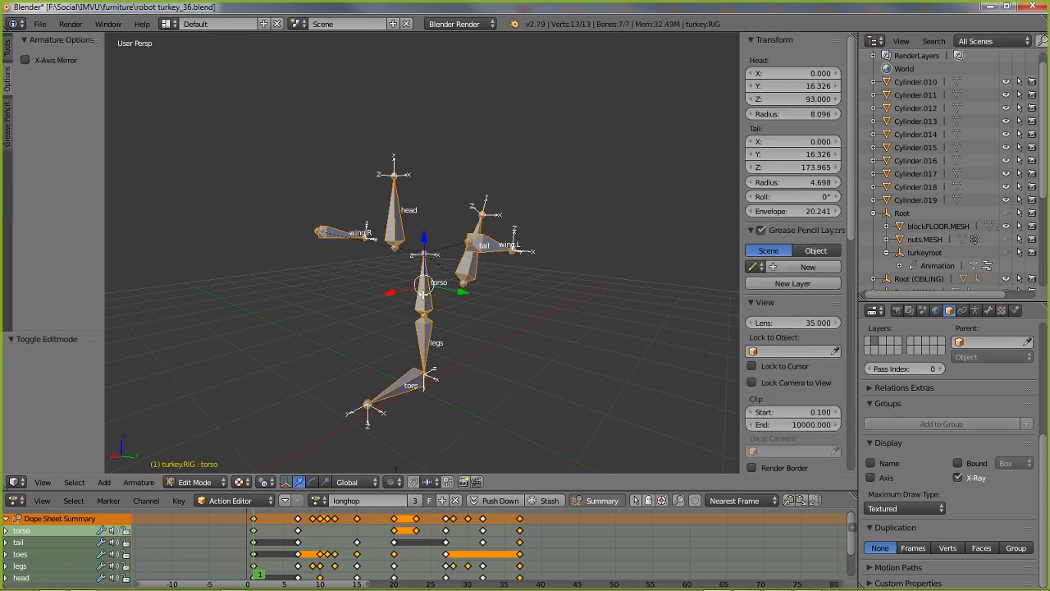
{"action": "right_click", "coordinate": [424, 337]}
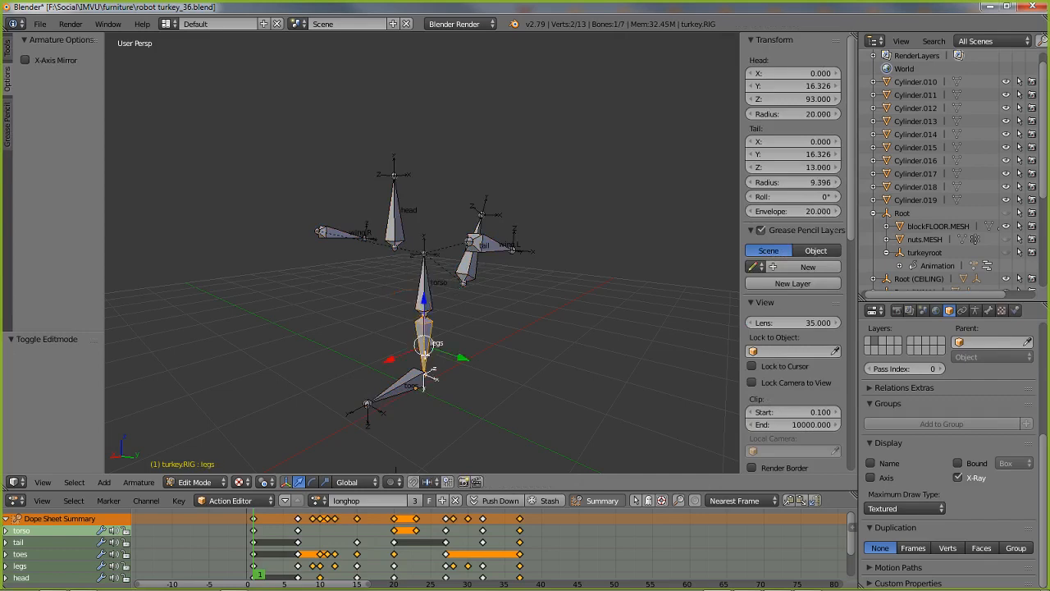
{"action": "right_click", "coordinate": [410, 386]}
{"action": "key", "text": "g"}
{"action": "right_click", "coordinate": [428, 331]}
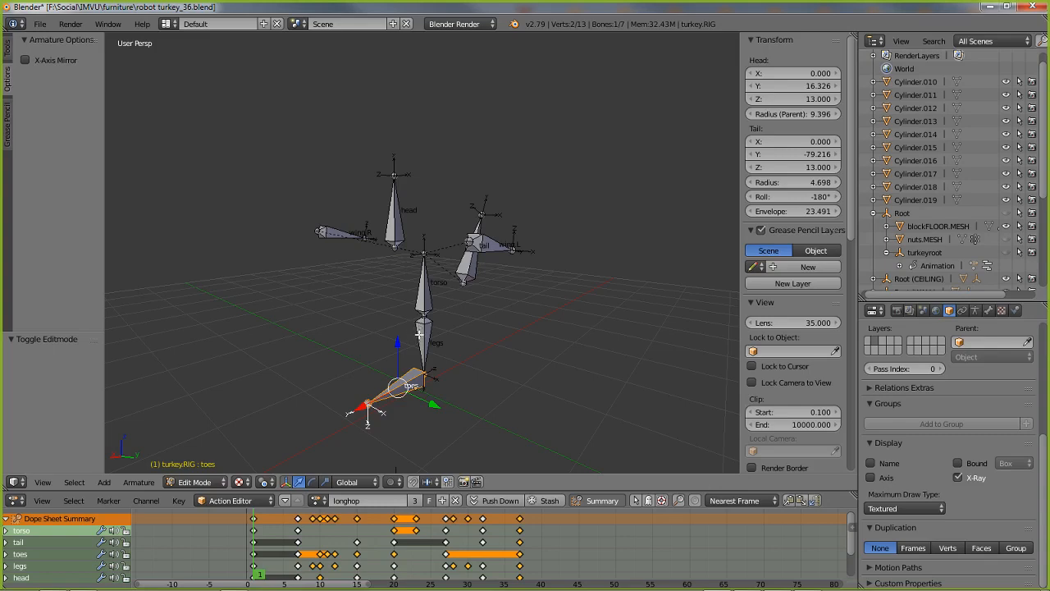
{"action": "key", "text": "ctrl+Tab"}
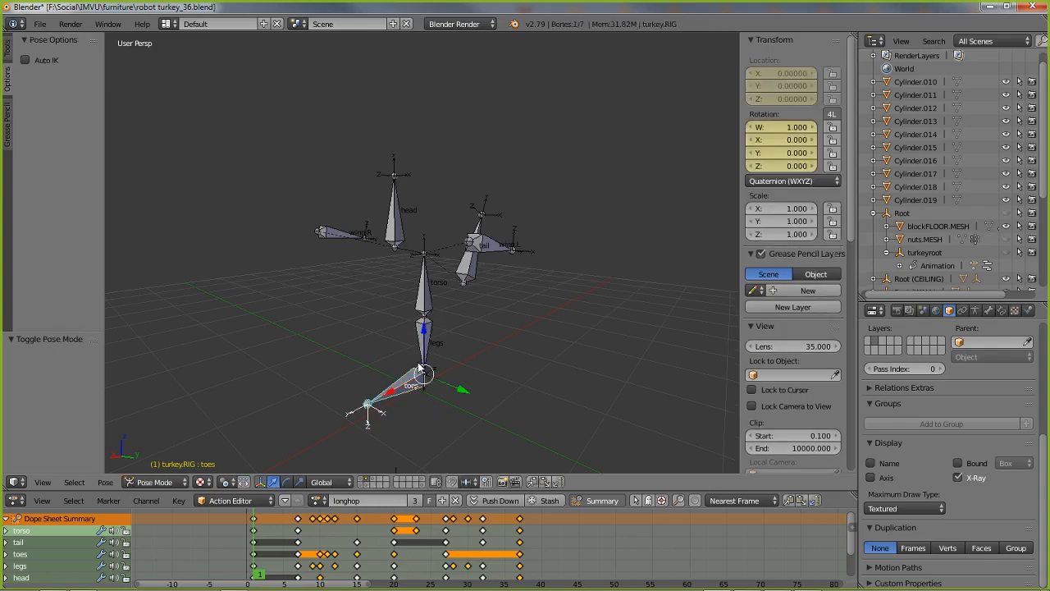
{"action": "key", "text": "ctrl+Tab"}
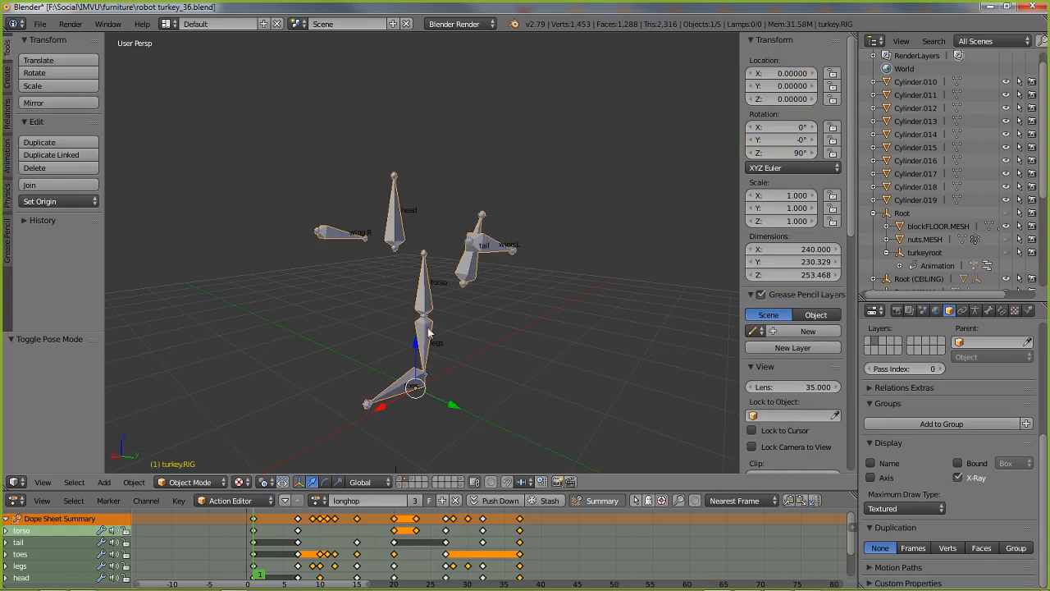
Step: Scrub the longhop action to frame 37 and unhide all the hidden turkey objects
{"action": "left_click", "coordinate": [279, 574]}
{"action": "left_click_drag", "start_coordinate": [324, 577], "coordinate": [521, 574]}
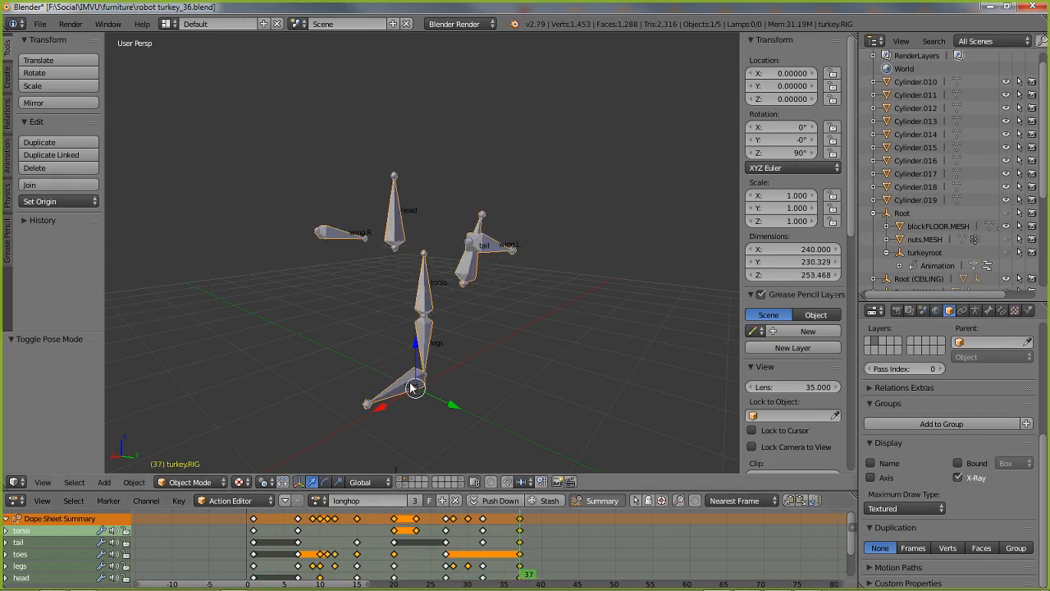
{"action": "left_click", "coordinate": [400, 479]}
{"action": "left_click", "coordinate": [405, 480]}
{"action": "key", "text": "alt+h"}
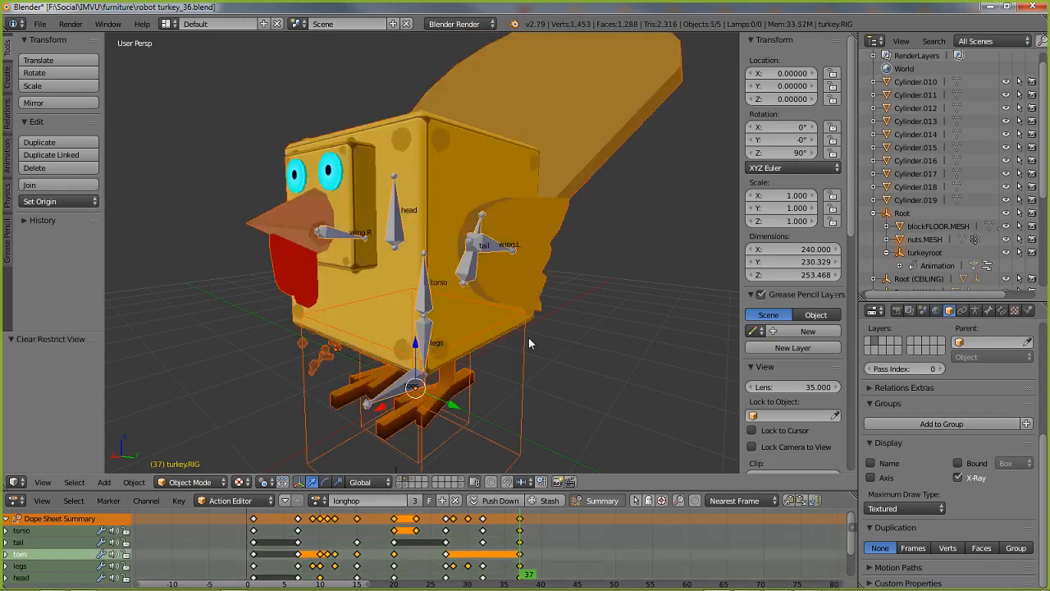
Step: Select only the outer Root empty around the turkey's feet
{"action": "middle_click_drag", "start_coordinate": [495, 346], "coordinate": [443, 298]}
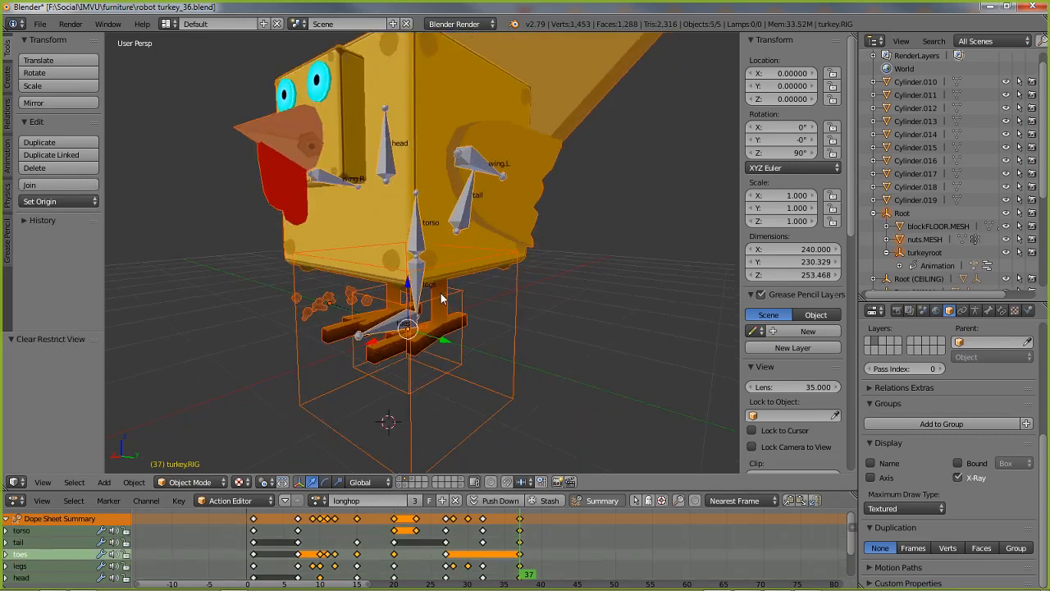
{"action": "right_click", "coordinate": [440, 378]}
{"action": "right_click", "coordinate": [507, 408]}
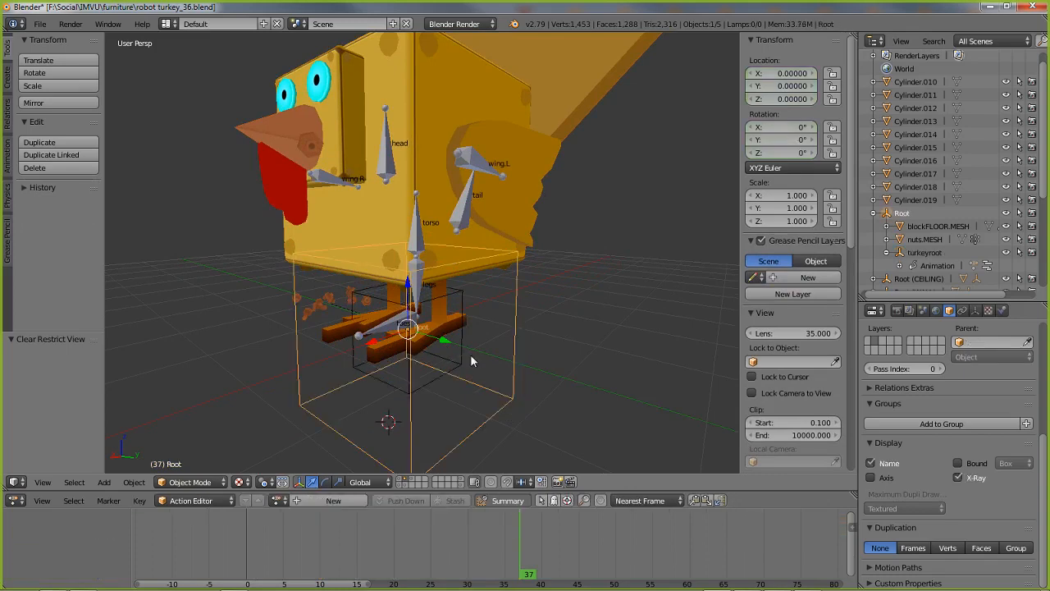
Step: Select the turkeyroot empty and scrub its ctrlhopshortLft action to frame 35
{"action": "right_click", "coordinate": [417, 290]}
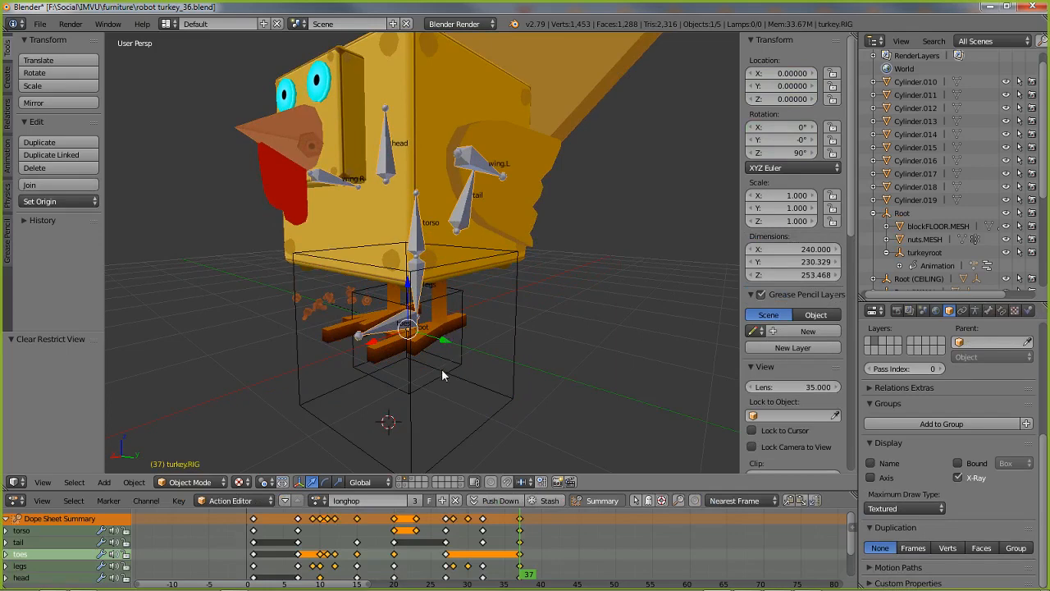
{"action": "right_click", "coordinate": [441, 373]}
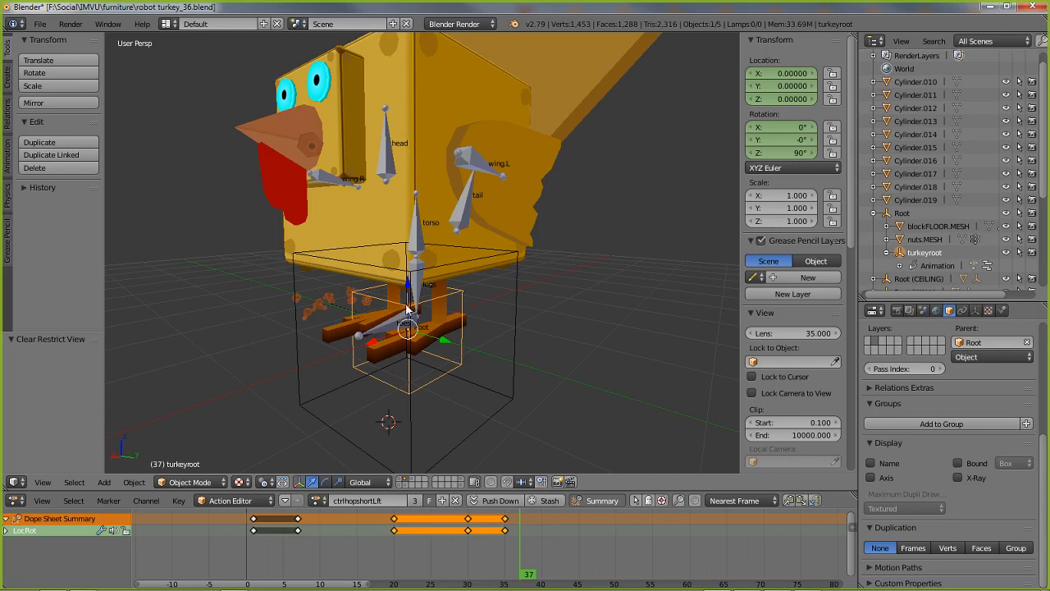
{"action": "left_click", "coordinate": [255, 548]}
{"action": "left_click_drag", "start_coordinate": [257, 576], "coordinate": [507, 567]}
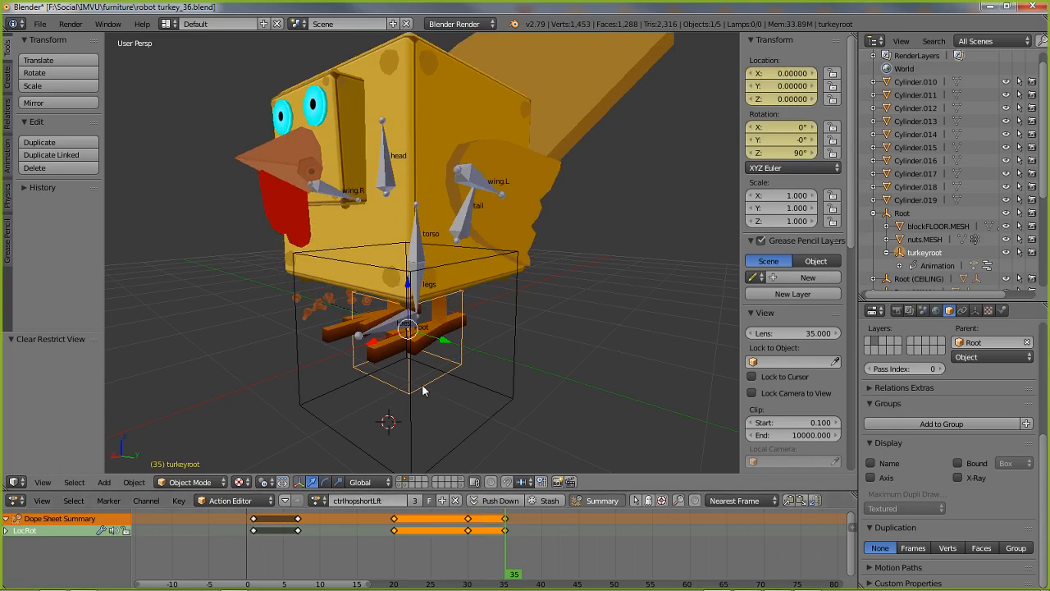
Step: Compare the actions on turkey.RIG and turkeyroot with the animation list in IMVU's FBX import, and return to Blender
{"action": "right_click", "coordinate": [416, 253]}
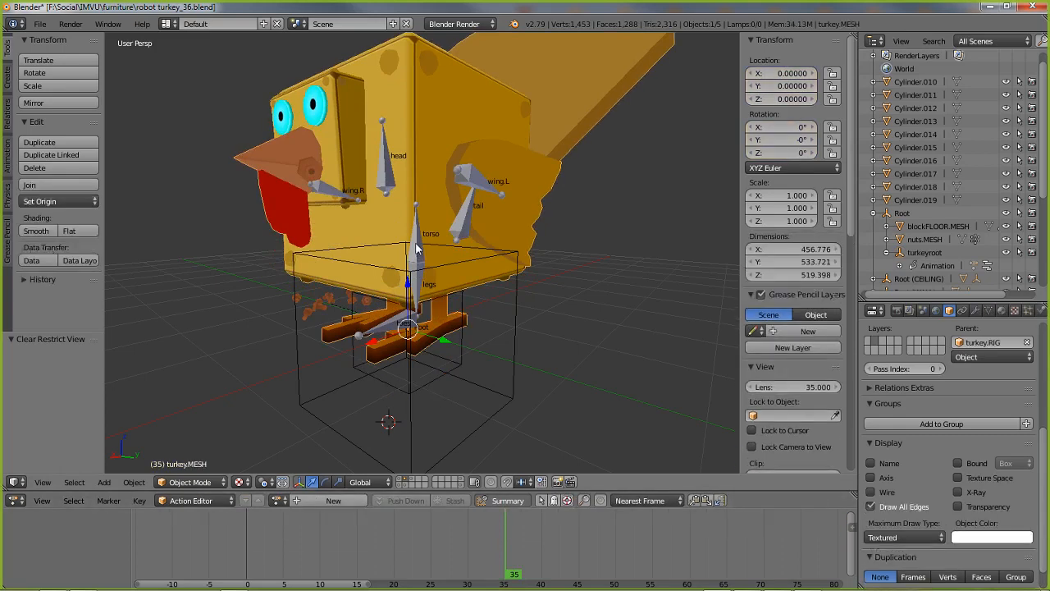
{"action": "right_click", "coordinate": [416, 250]}
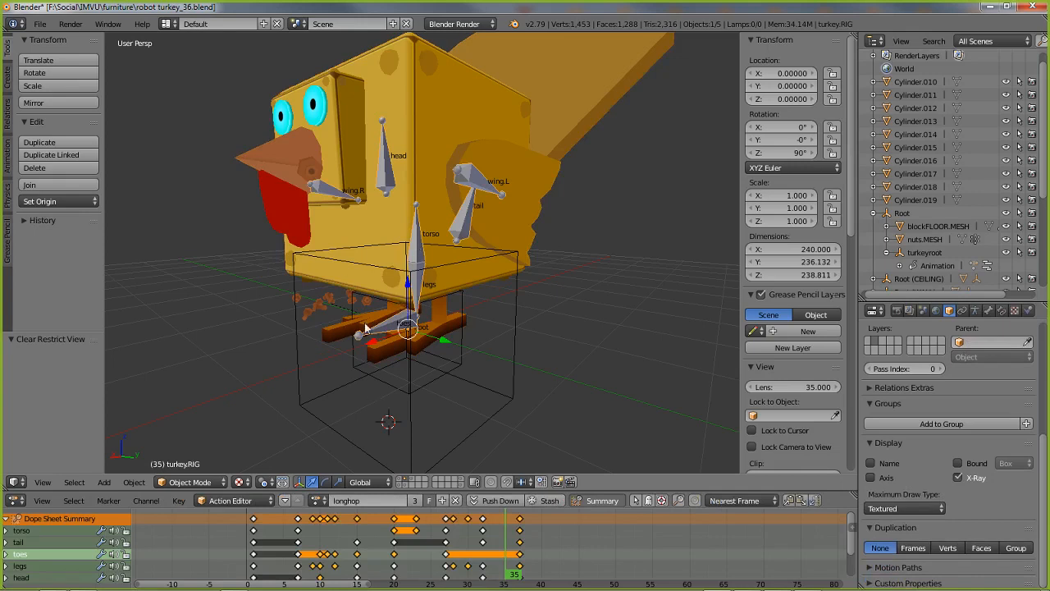
{"action": "right_click", "coordinate": [396, 389]}
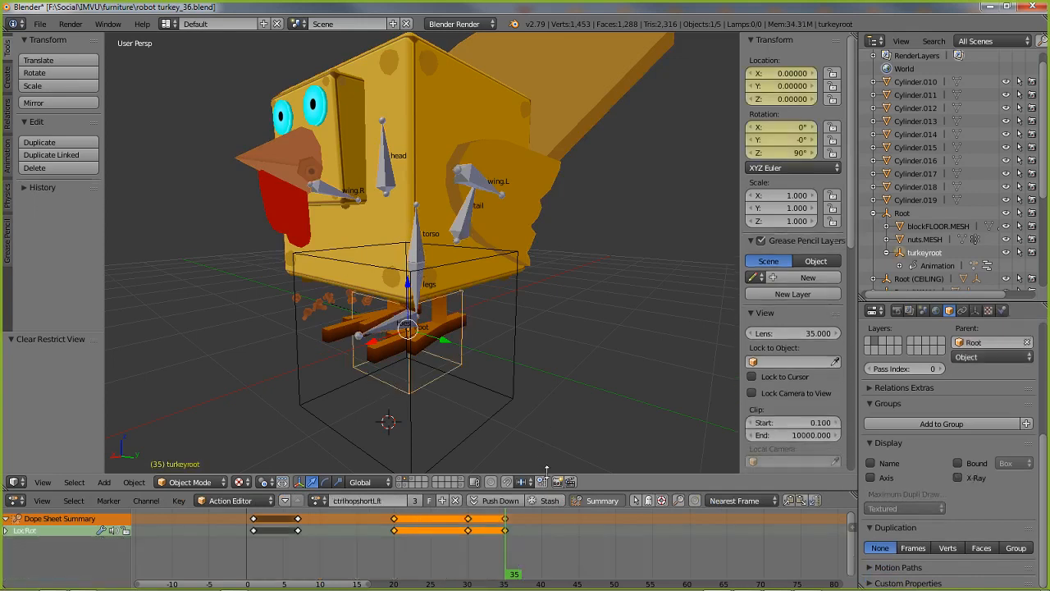
{"action": "left_click", "coordinate": [747, 581]}
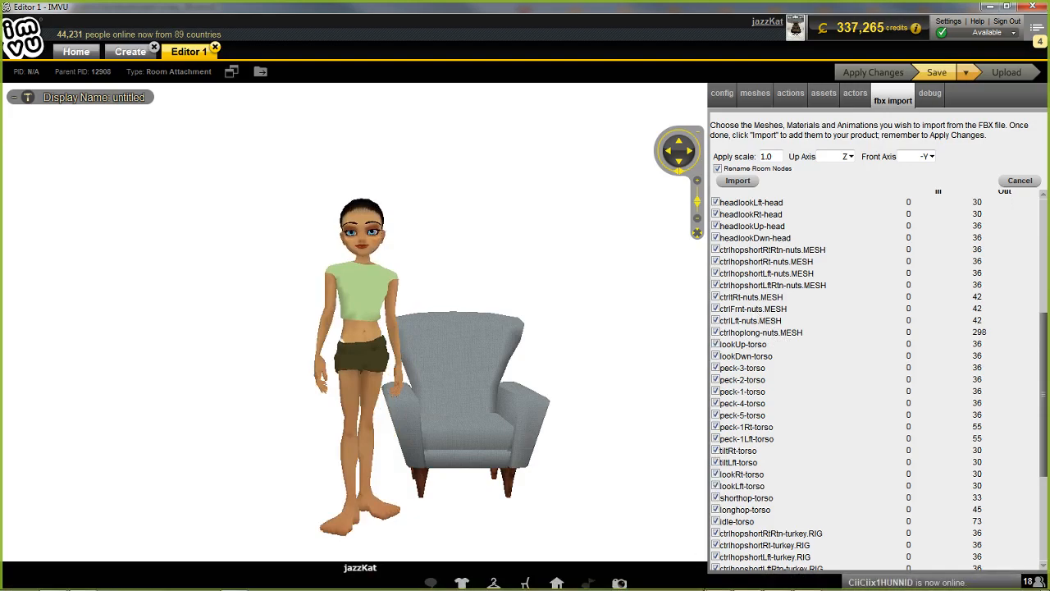
{"action": "left_click", "coordinate": [718, 585]}
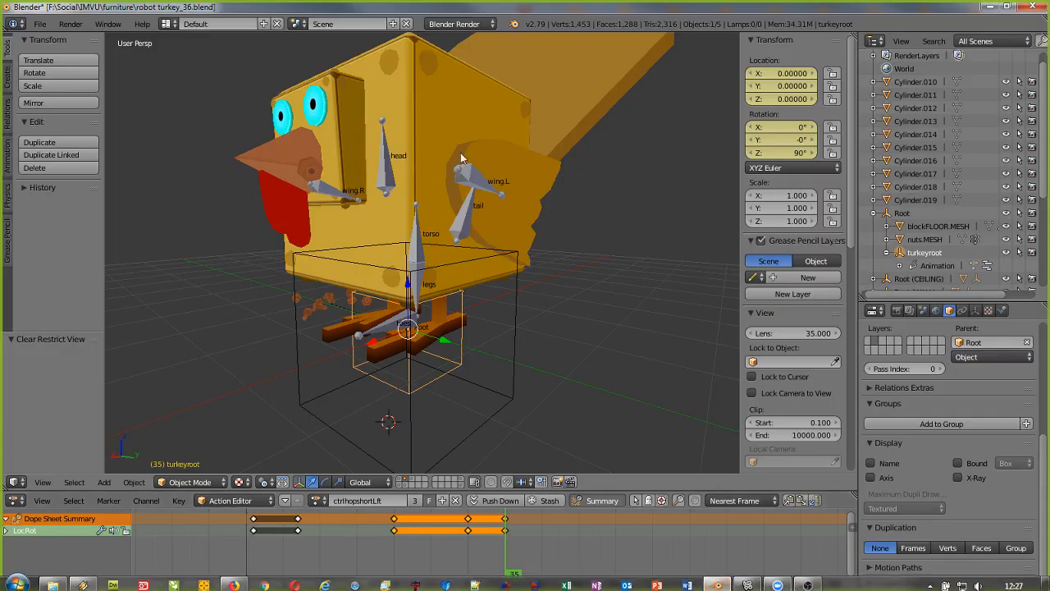
Step: Inspect Root, turkeyroot, turkey.MESH and turkey.RIG one after another, finishing with the outer Root empty selected
{"action": "right_click", "coordinate": [454, 84]}
{"action": "right_click", "coordinate": [434, 368]}
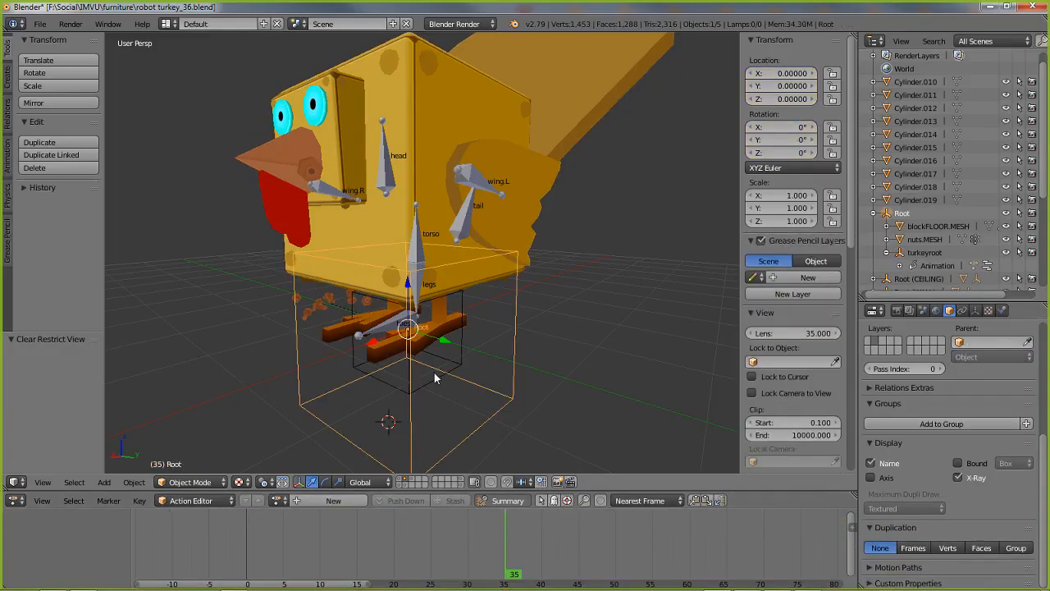
{"action": "right_click", "coordinate": [435, 377]}
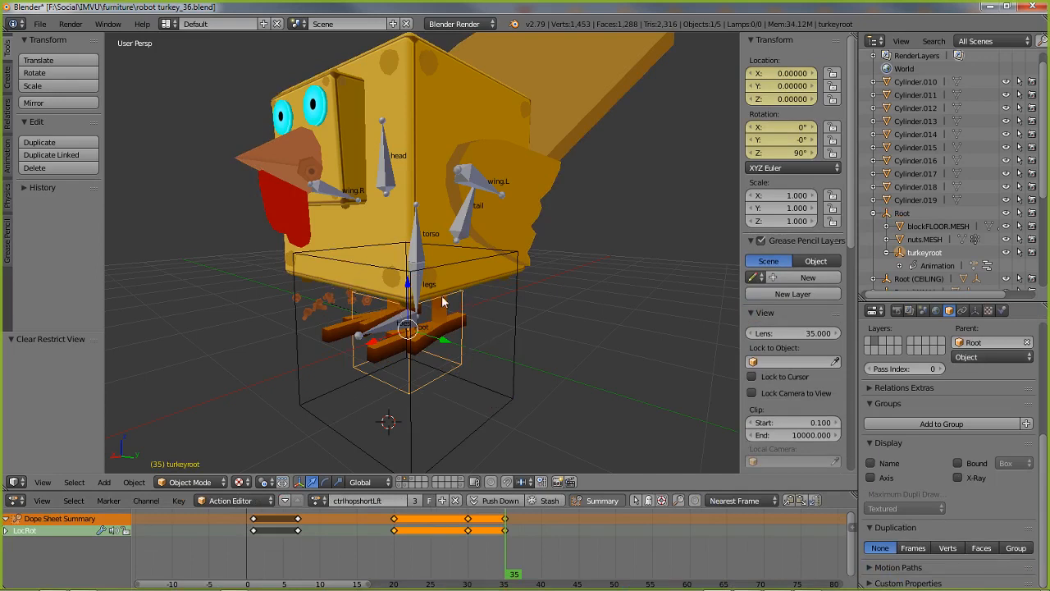
{"action": "right_click", "coordinate": [536, 159]}
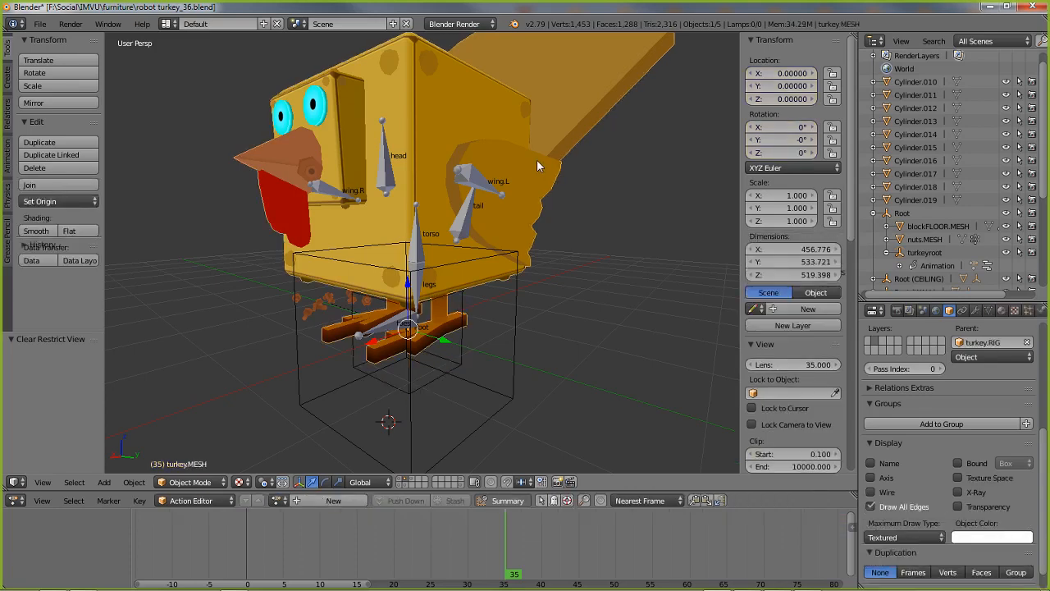
{"action": "right_click", "coordinate": [473, 178]}
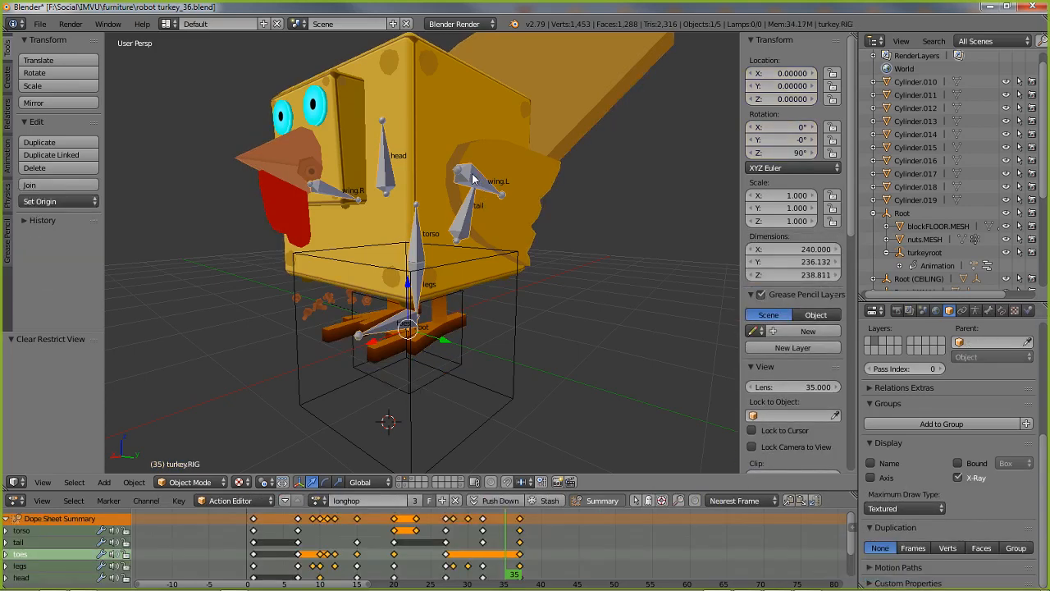
{"action": "right_click", "coordinate": [512, 310]}
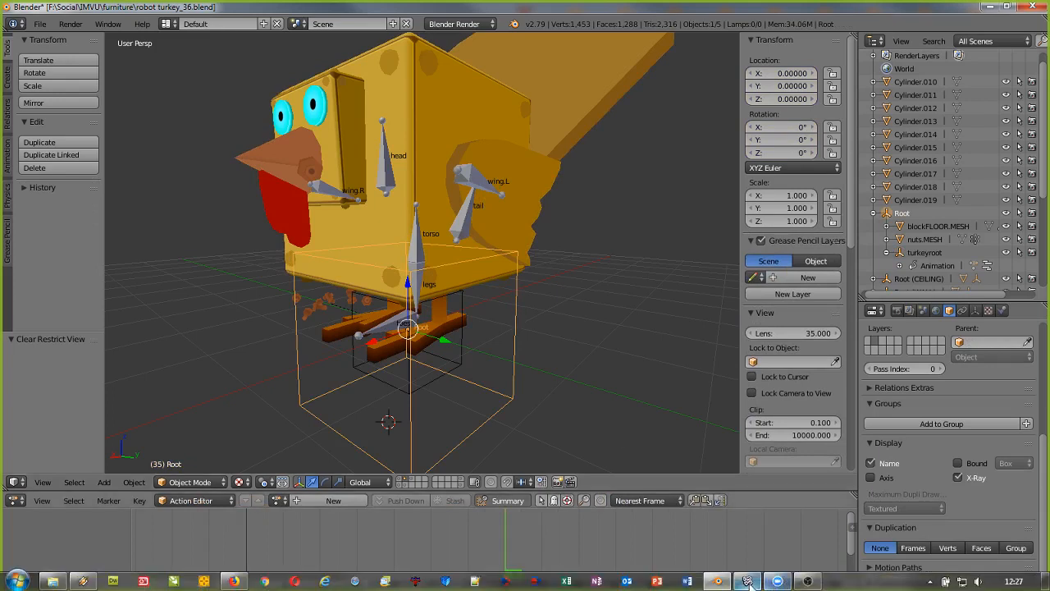
Step: Check the nuts.MESH and torso animations in IMVU's FBX import list against the scene in Blender
{"action": "left_click", "coordinate": [747, 586]}
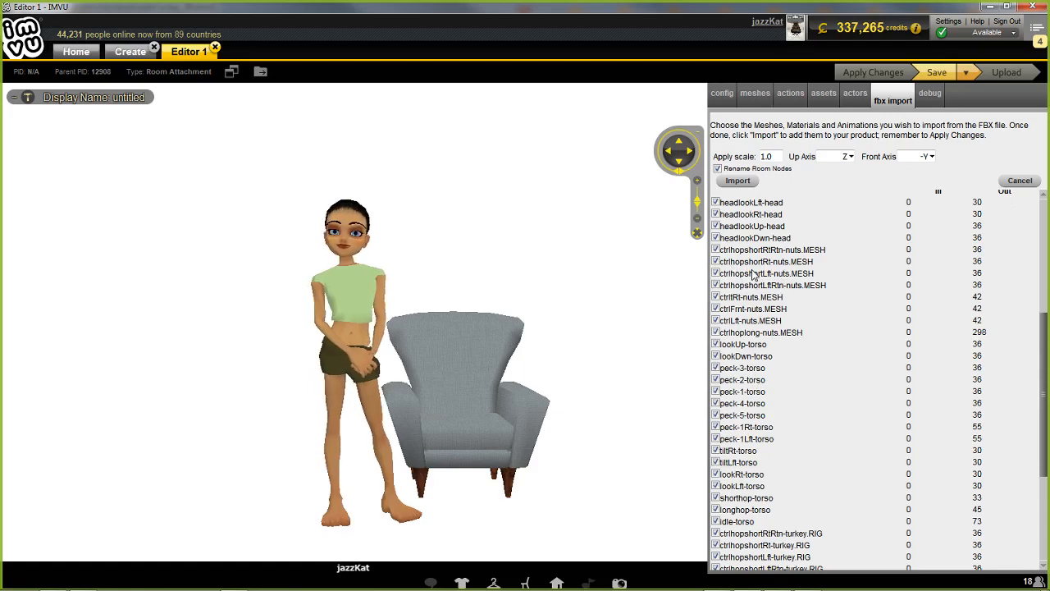
{"action": "left_click", "coordinate": [718, 586]}
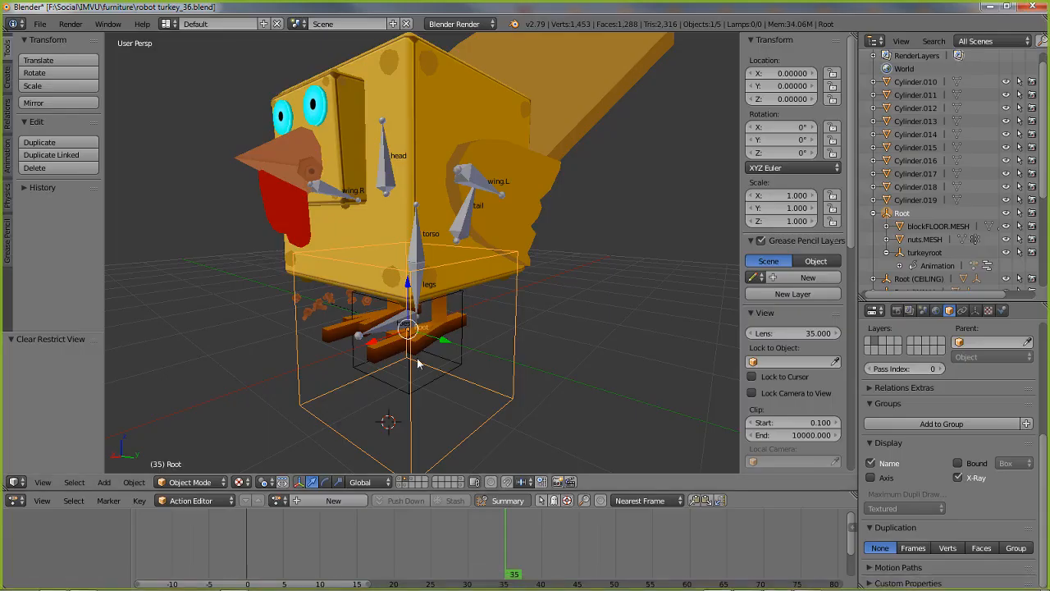
{"action": "left_click", "coordinate": [746, 586]}
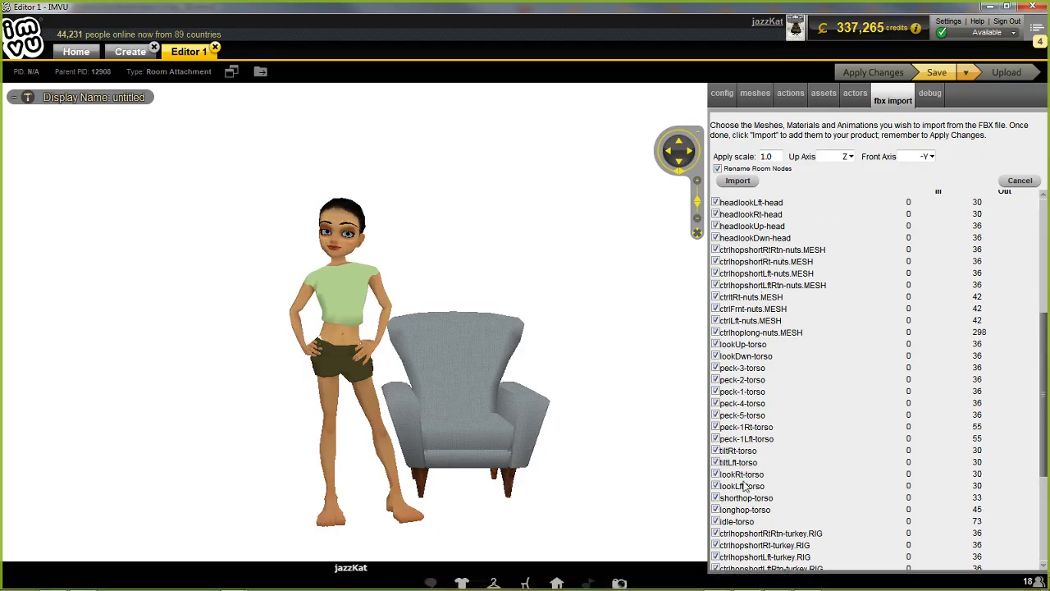
{"action": "left_click", "coordinate": [720, 584]}
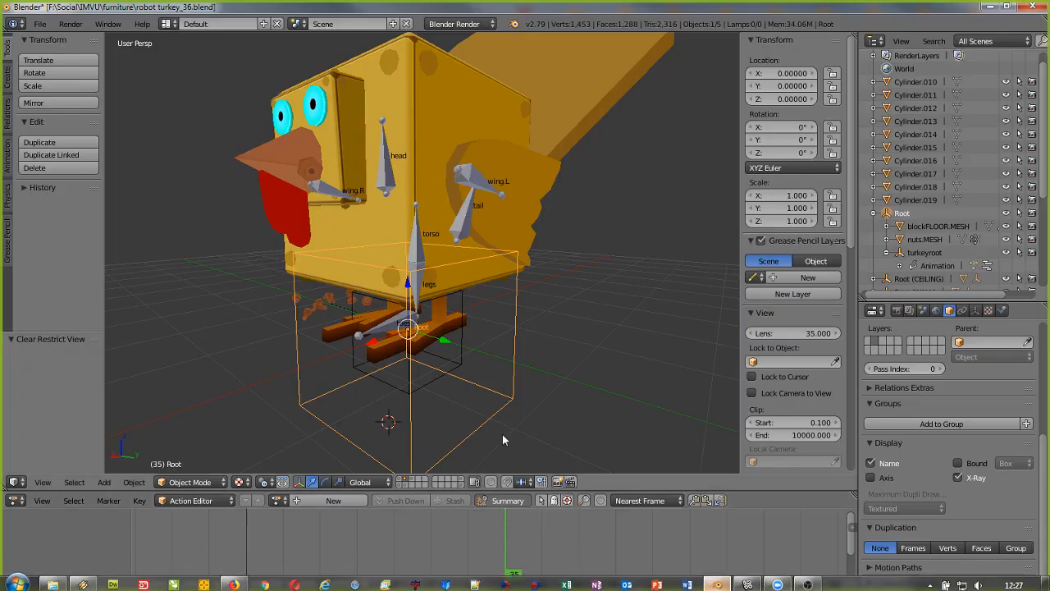
Step: Examine the actions available to turkeyroot, and check the object names of turkey.MESH and nuts.MESH
{"action": "right_click", "coordinate": [448, 380]}
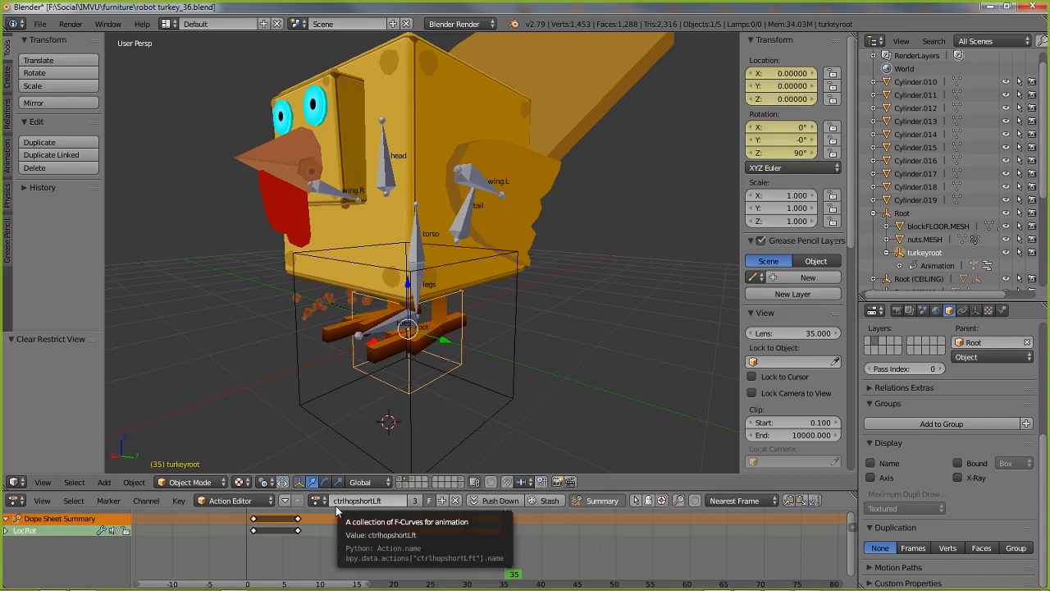
{"action": "scroll", "coordinate": [973, 393], "scroll_direction": "up", "scroll_amount": 6}
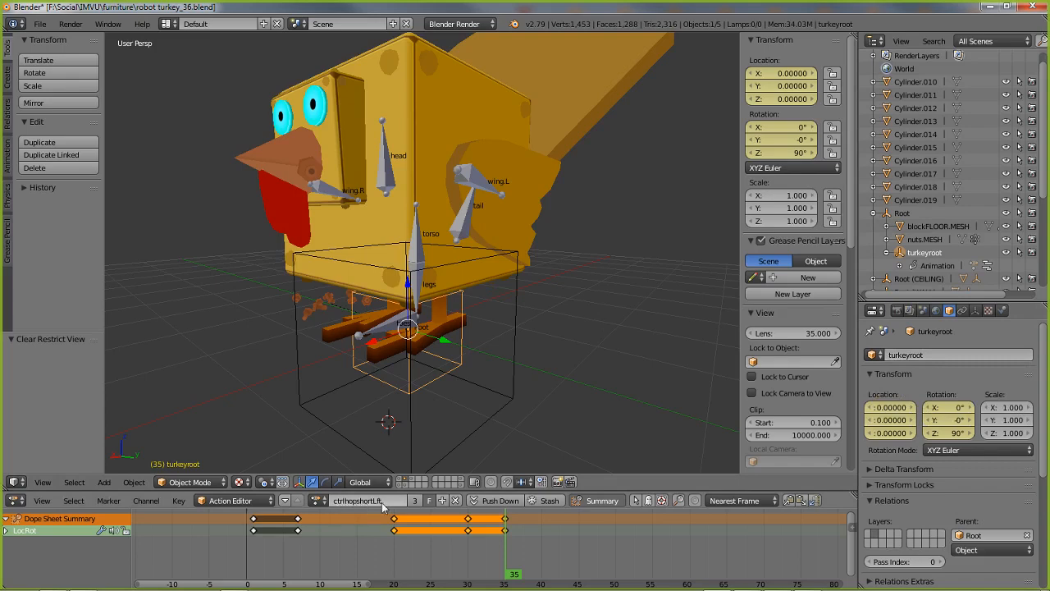
{"action": "left_click", "coordinate": [319, 501]}
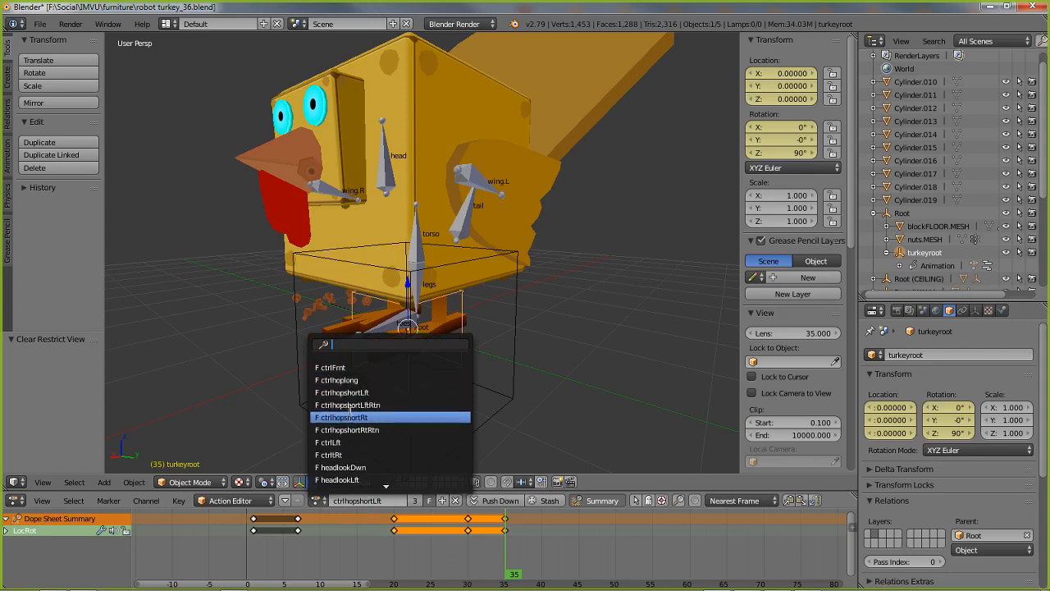
{"action": "right_click", "coordinate": [534, 182]}
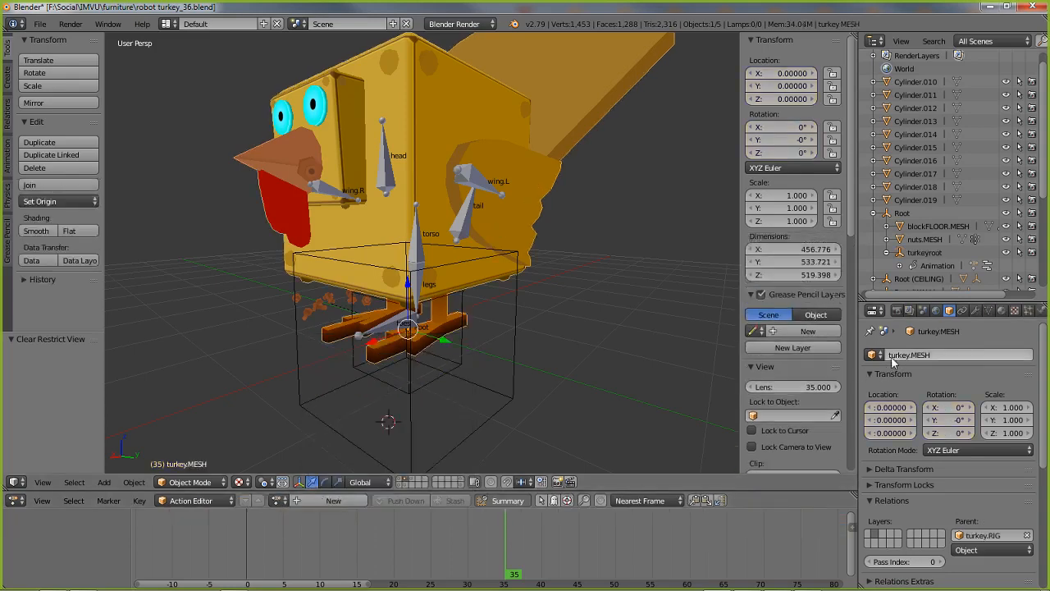
{"action": "right_click", "coordinate": [316, 301]}
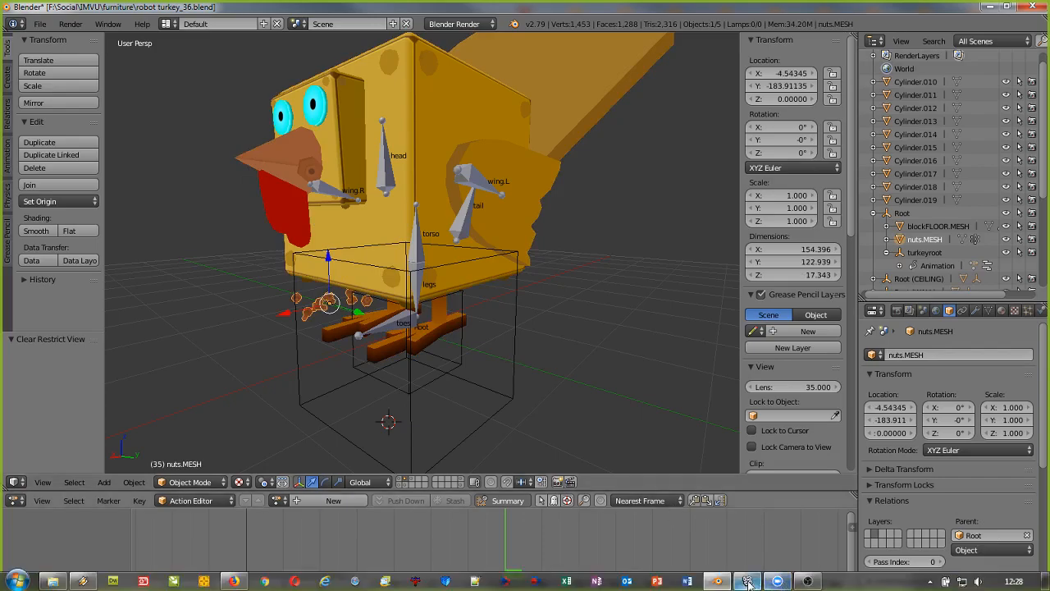
Step: Switch to IMVU and exclude all eight nuts.MESH animations, from ctrlhopshortRtRtn to ctrlhoplong, from the FBX import
{"action": "left_click", "coordinate": [748, 582]}
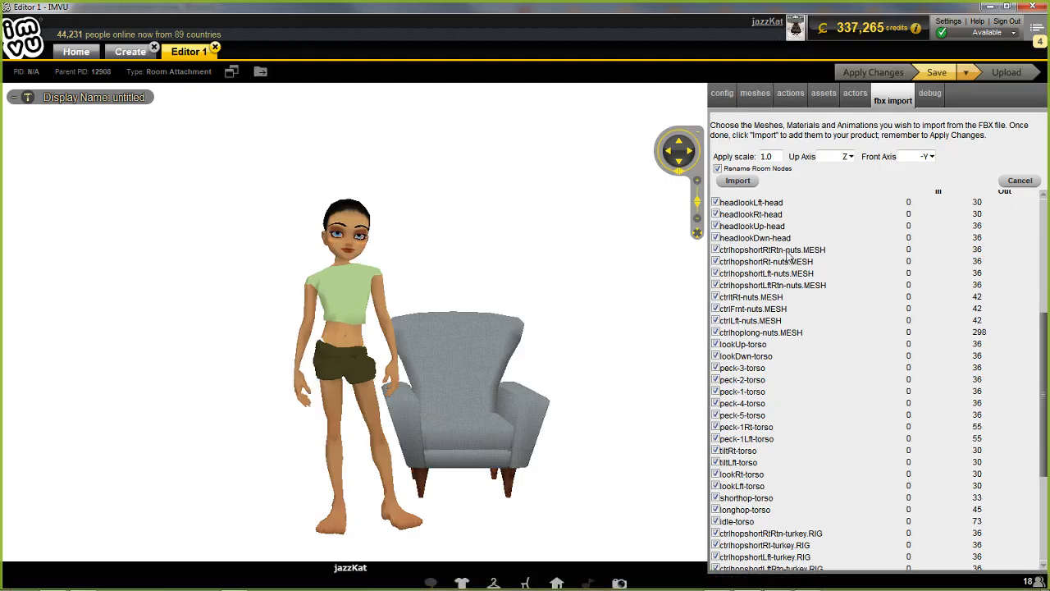
{"action": "left_click", "coordinate": [715, 250]}
{"action": "left_click", "coordinate": [715, 260]}
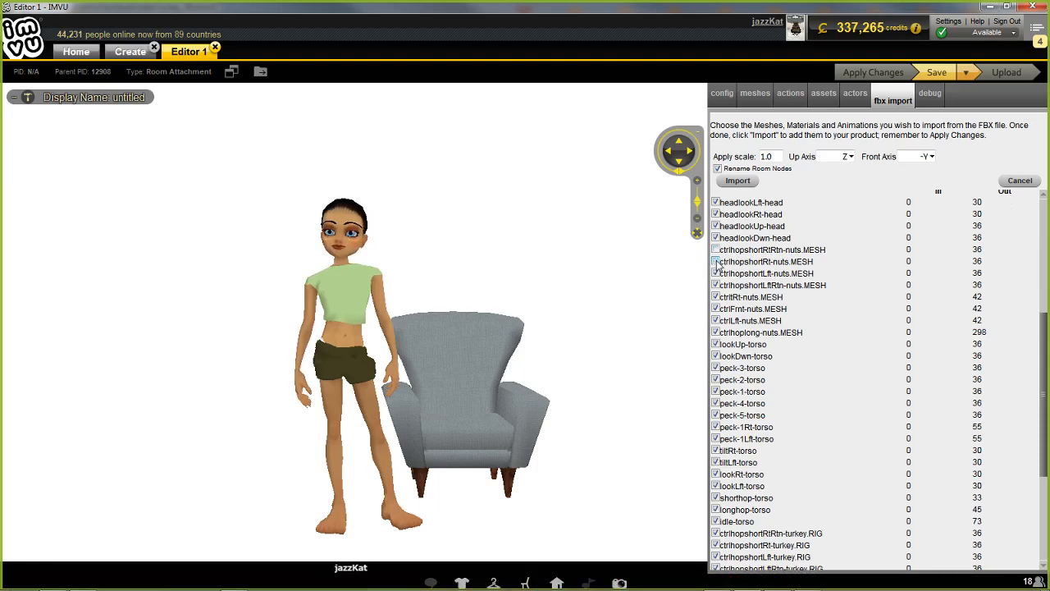
{"action": "left_click", "coordinate": [716, 273]}
{"action": "left_click", "coordinate": [715, 285]}
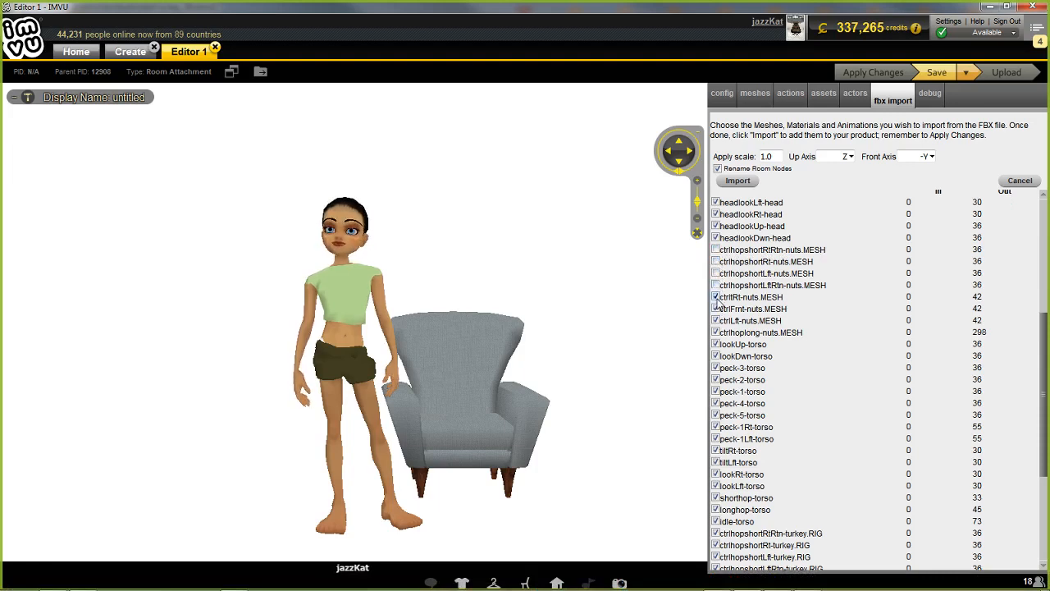
{"action": "left_click", "coordinate": [715, 297]}
{"action": "left_click", "coordinate": [715, 309]}
{"action": "left_click", "coordinate": [716, 320]}
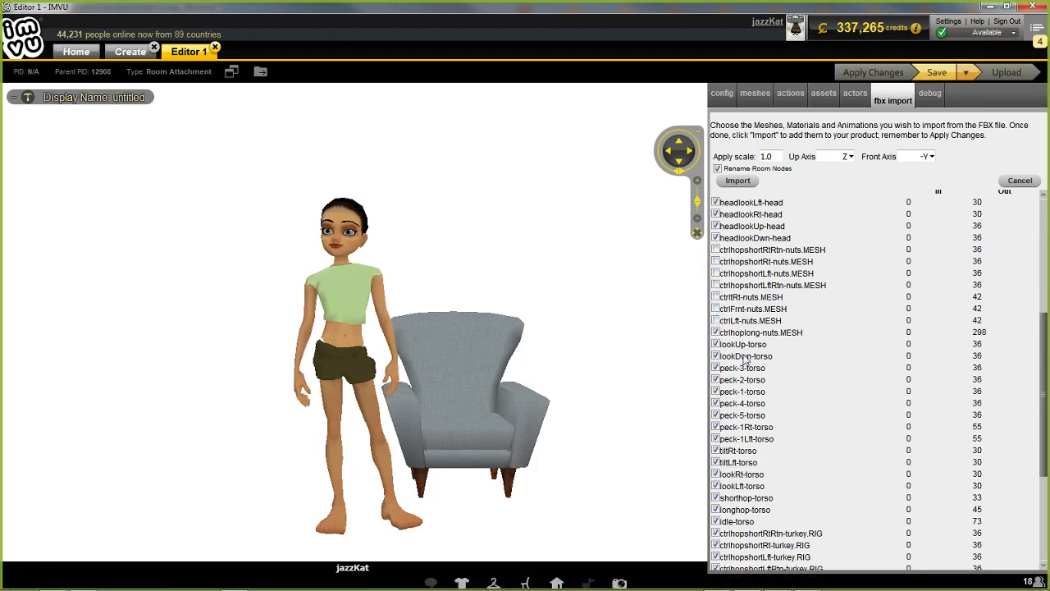
{"action": "left_click", "coordinate": [715, 333]}
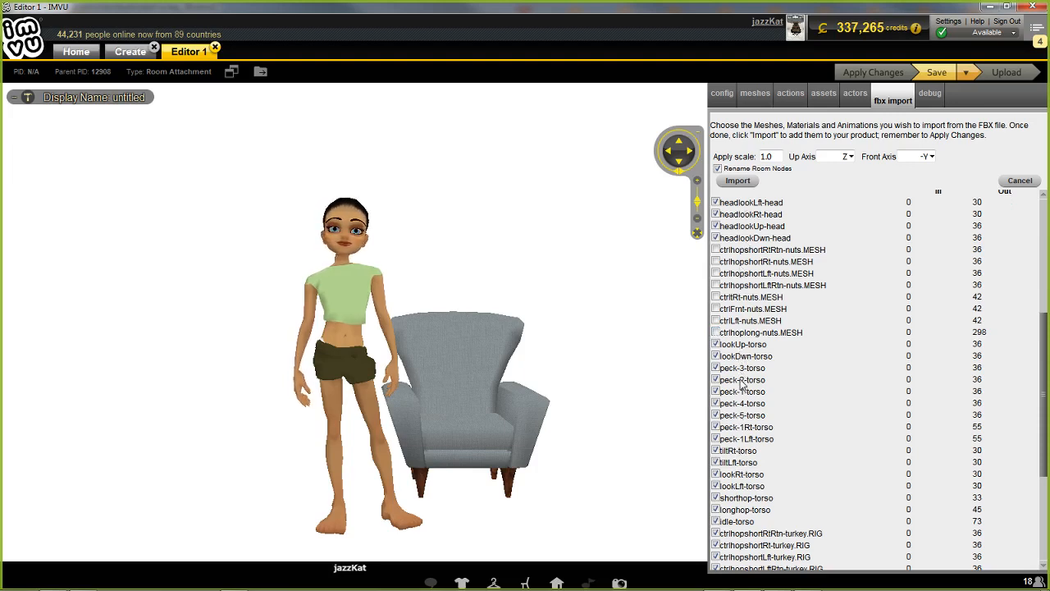
Step: Exclude all eight turkey.RIG animations, from ctrlhopshortRtRtn to ctrlhoplong, from the FBX import
{"action": "scroll", "coordinate": [744, 386], "scroll_direction": "down", "scroll_amount": 3}
{"action": "scroll", "coordinate": [743, 386], "scroll_direction": "down", "scroll_amount": 2}
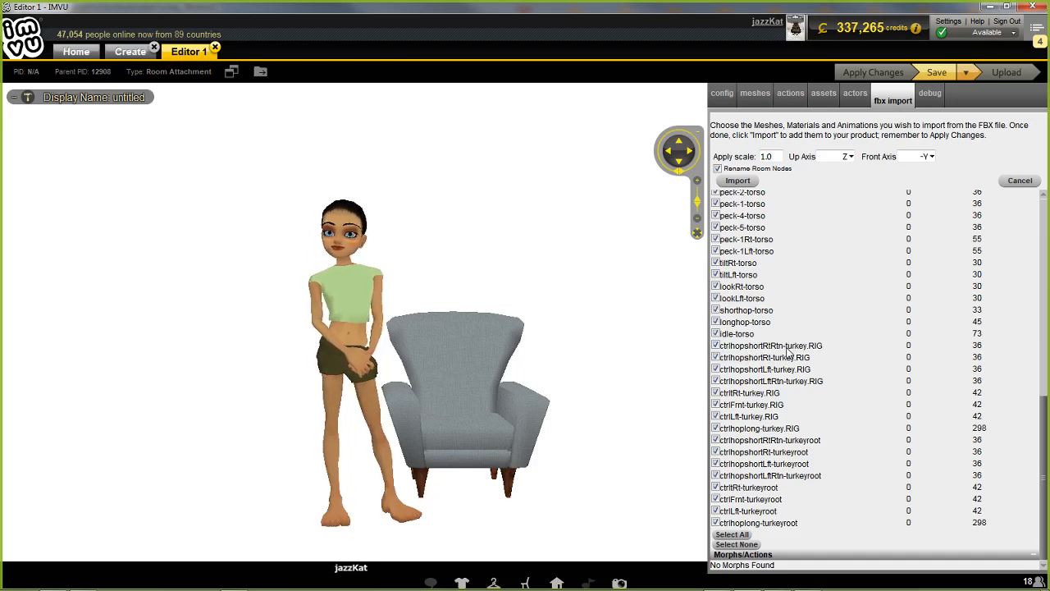
{"action": "left_click", "coordinate": [715, 346]}
{"action": "left_click", "coordinate": [714, 356]}
{"action": "left_click", "coordinate": [715, 369]}
{"action": "left_click", "coordinate": [716, 381]}
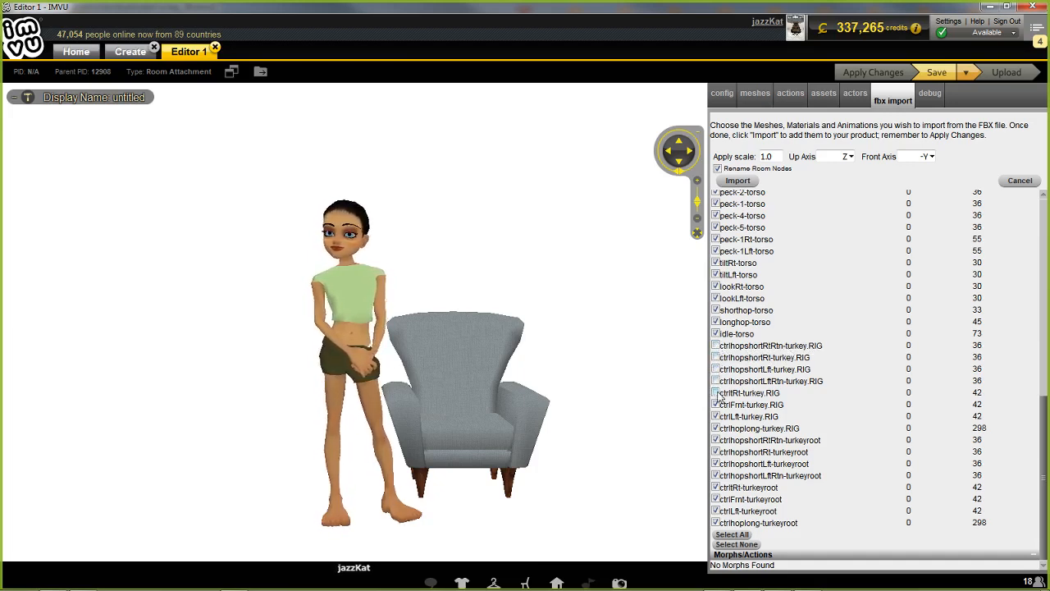
{"action": "left_click", "coordinate": [717, 393]}
{"action": "left_click", "coordinate": [715, 404]}
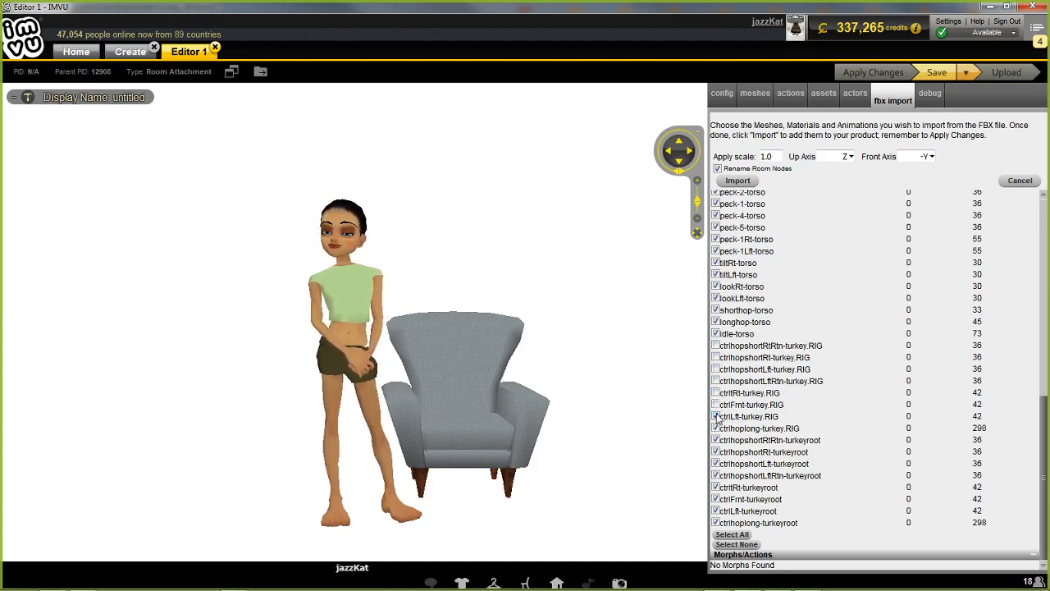
{"action": "left_click", "coordinate": [715, 416]}
{"action": "left_click", "coordinate": [715, 428]}
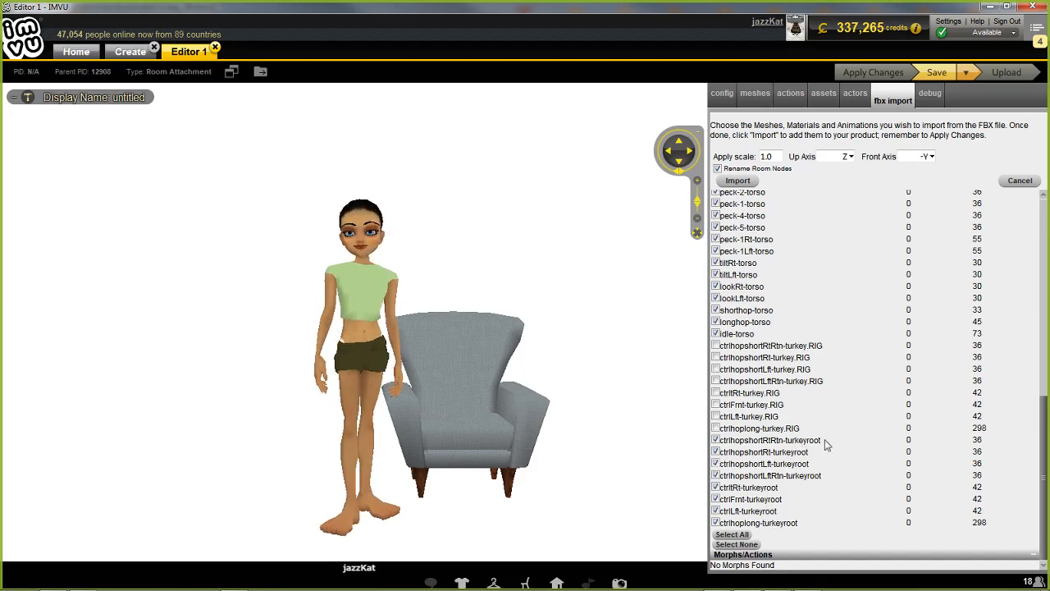
Step: Review the remaining animations in the import list, switch back to Blender and select turkey.RIG
{"action": "scroll", "coordinate": [773, 450], "scroll_direction": "up", "scroll_amount": 3}
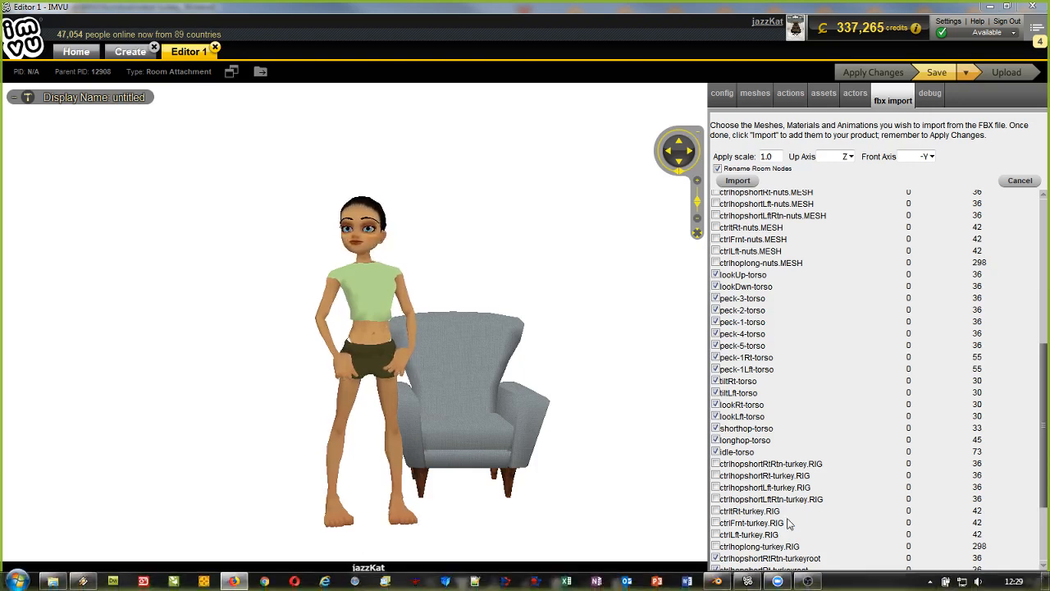
{"action": "left_click", "coordinate": [717, 581]}
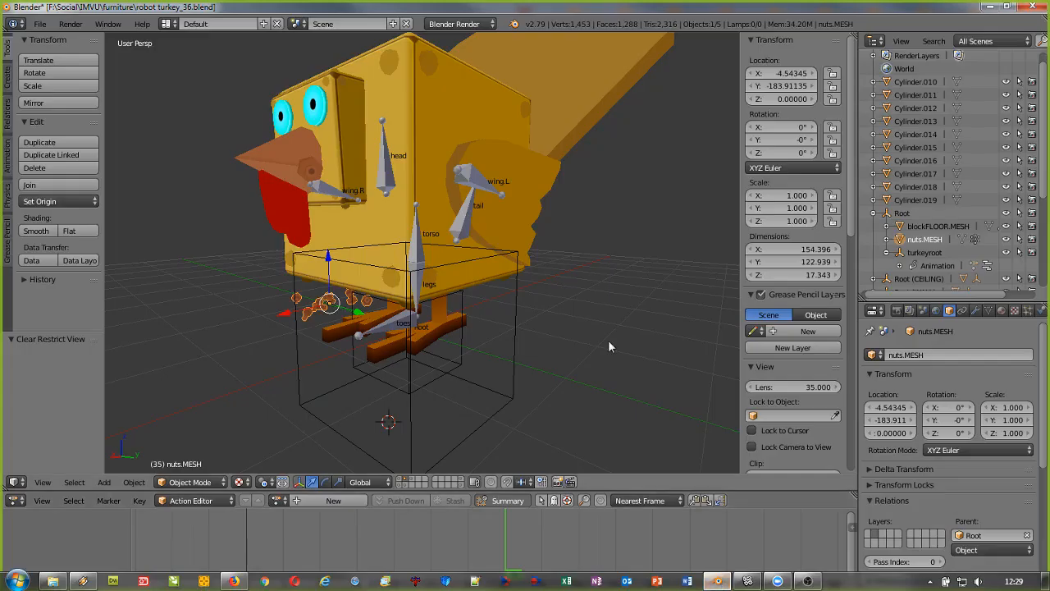
{"action": "right_click", "coordinate": [424, 241]}
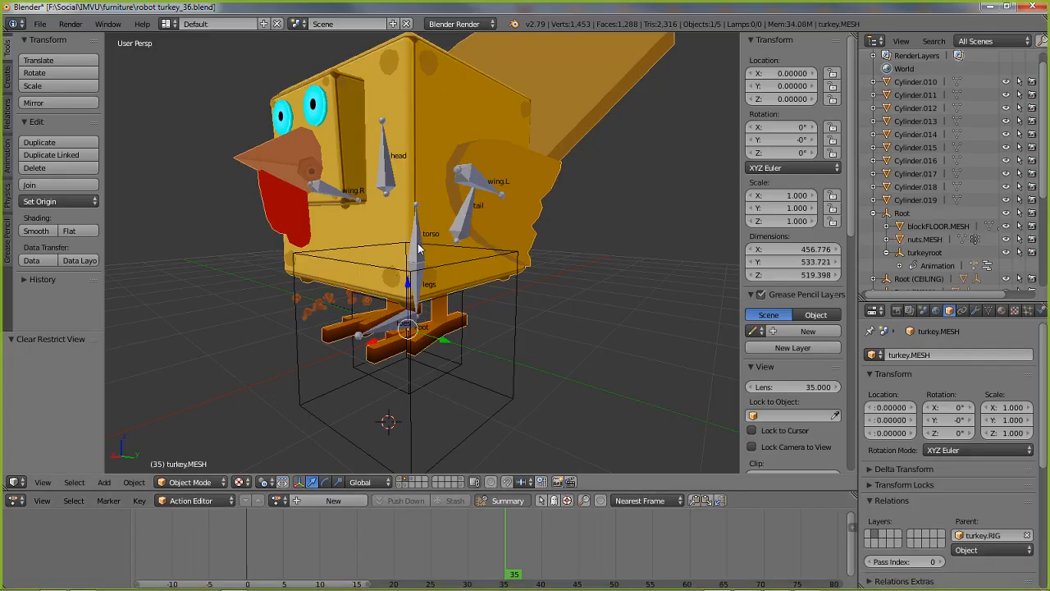
{"action": "right_click", "coordinate": [418, 249]}
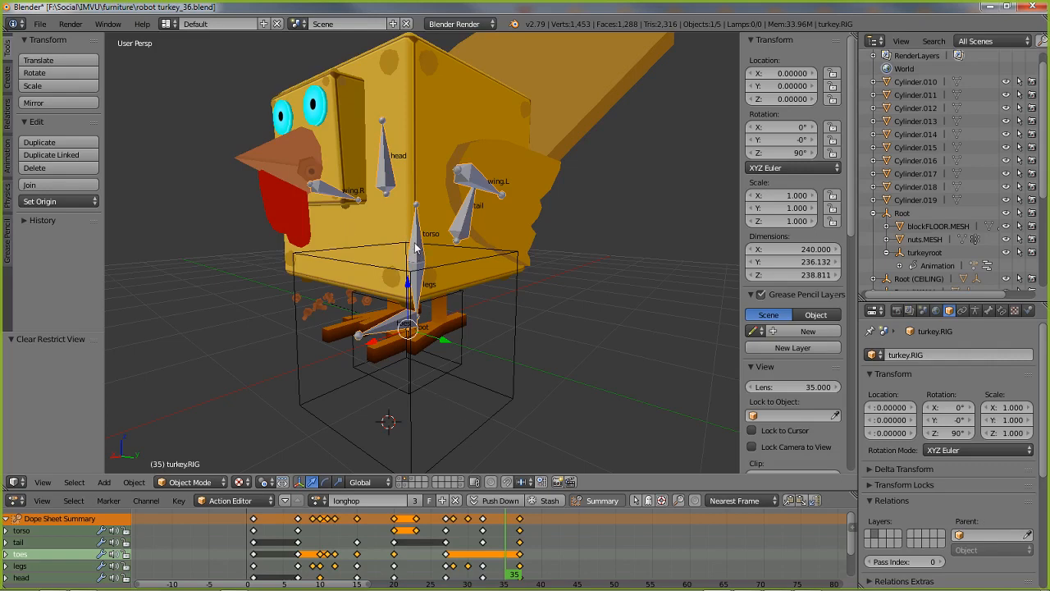
Step: Try moving turkey.RIG on its own, and select Root, turkeyroot and turkey.RIG together
{"action": "key", "text": "g"}
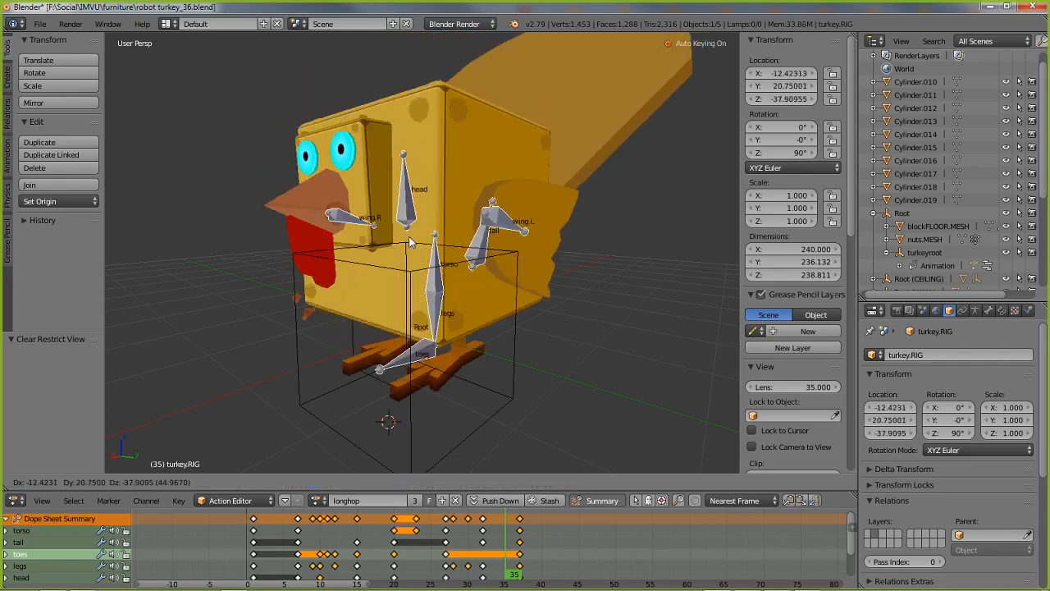
{"action": "right_click", "coordinate": [460, 369]}
{"action": "right_click", "coordinate": [478, 424]}
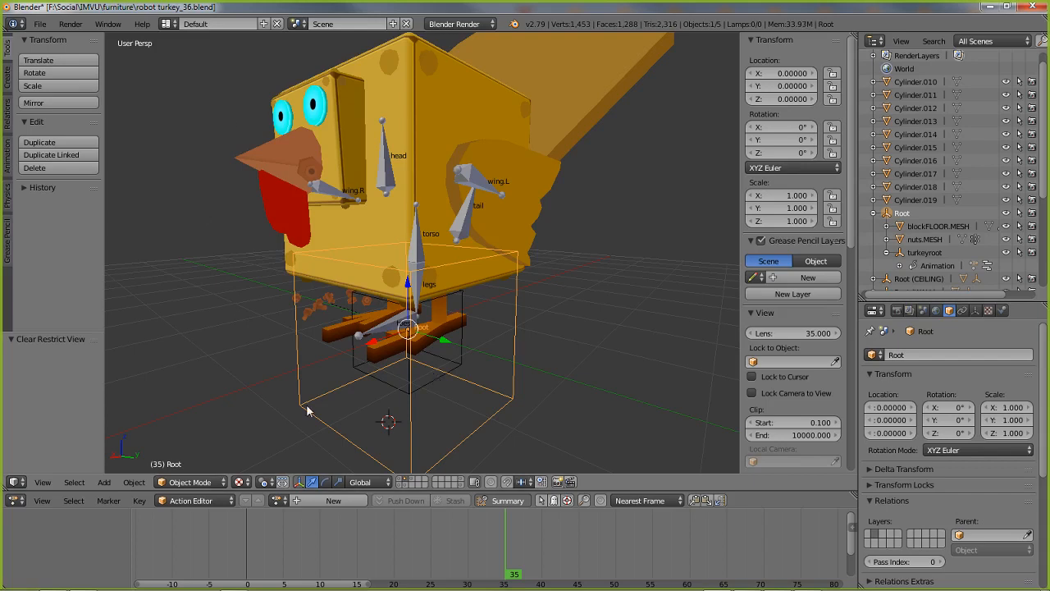
{"action": "right_click", "coordinate": [432, 374], "text": "shift"}
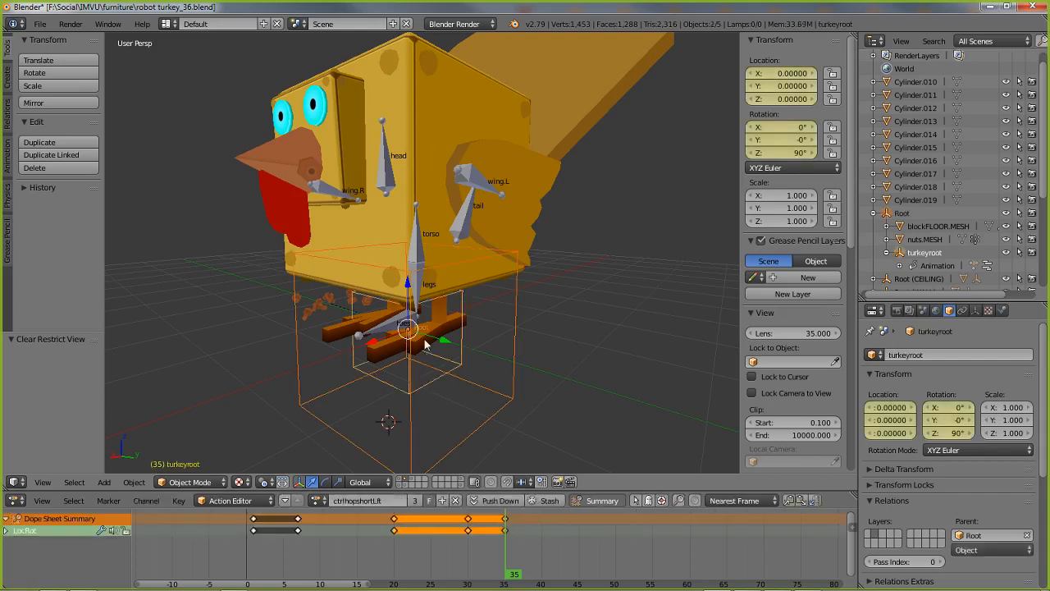
{"action": "right_click", "coordinate": [480, 425]}
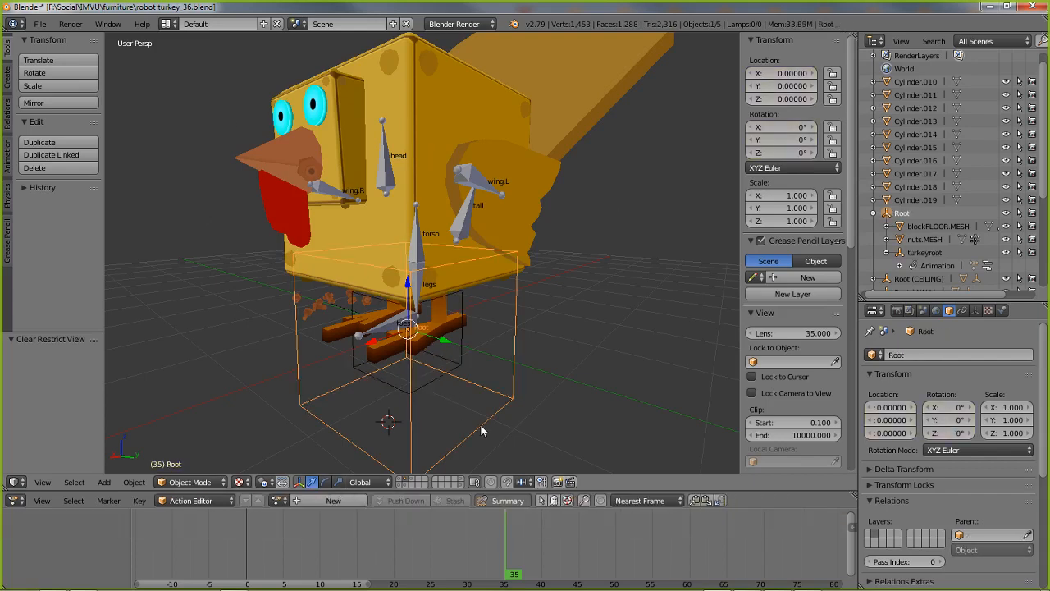
{"action": "right_click", "coordinate": [433, 376], "text": "shift"}
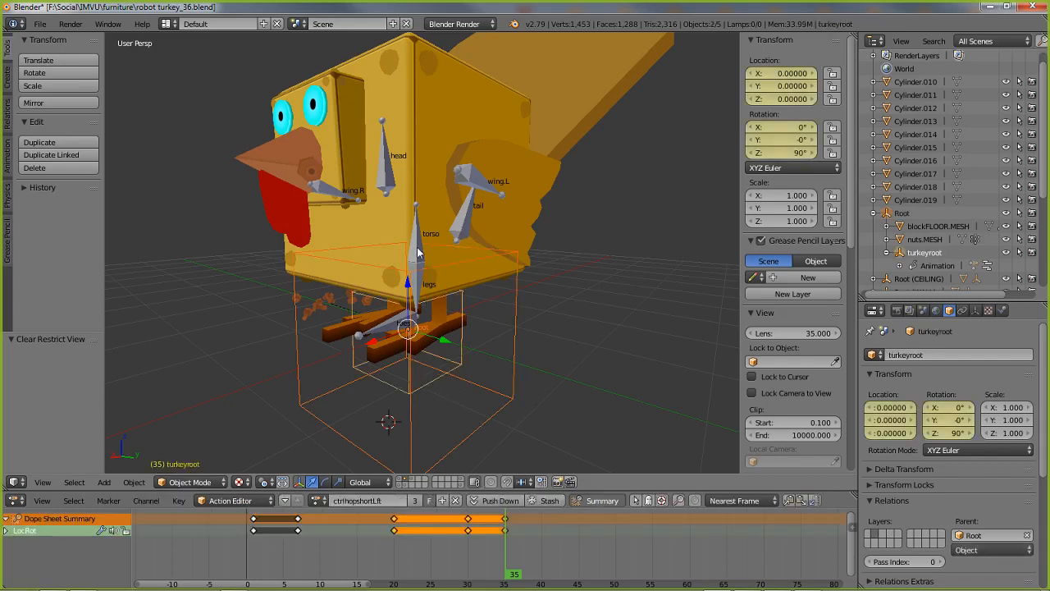
{"action": "right_click", "coordinate": [358, 341], "text": "shift"}
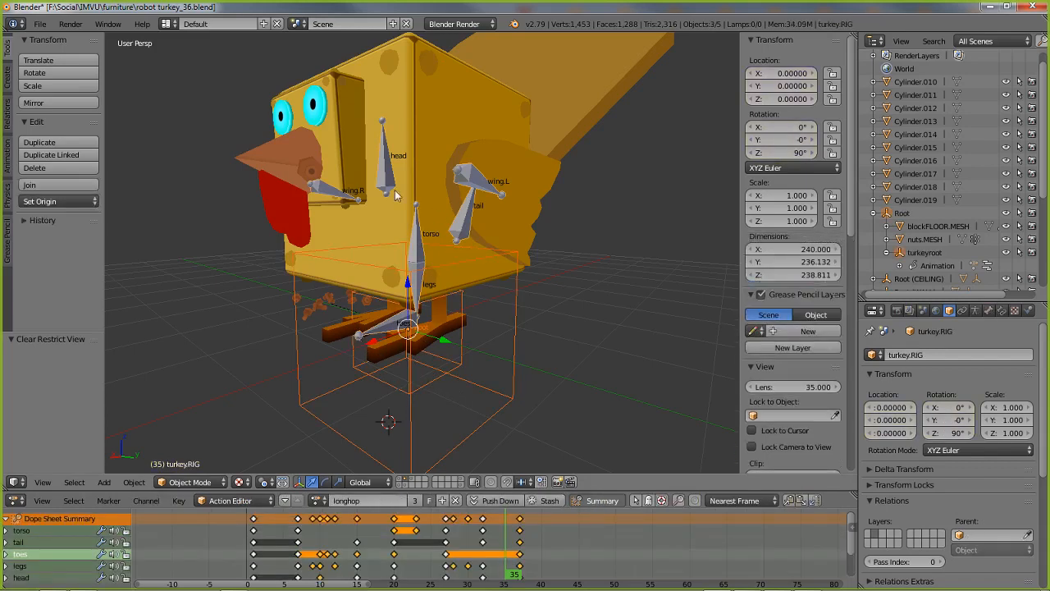
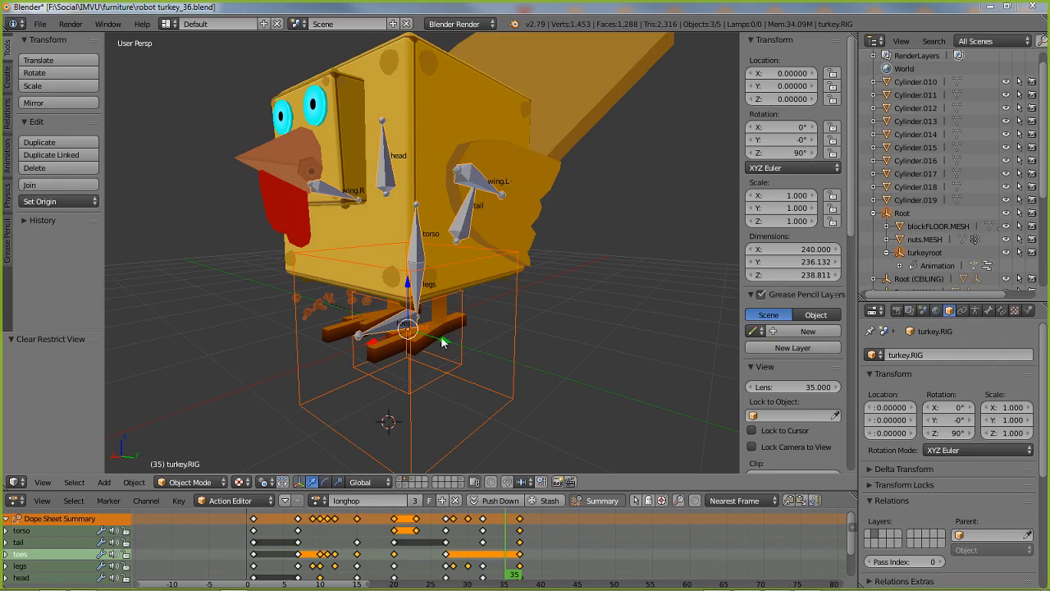
Step: Check the overlapping turkey.MESH, Root and turkey.RIG individually, and reselect turkey.RIG, turkeyroot and Root as a group
{"action": "right_click", "coordinate": [418, 249]}
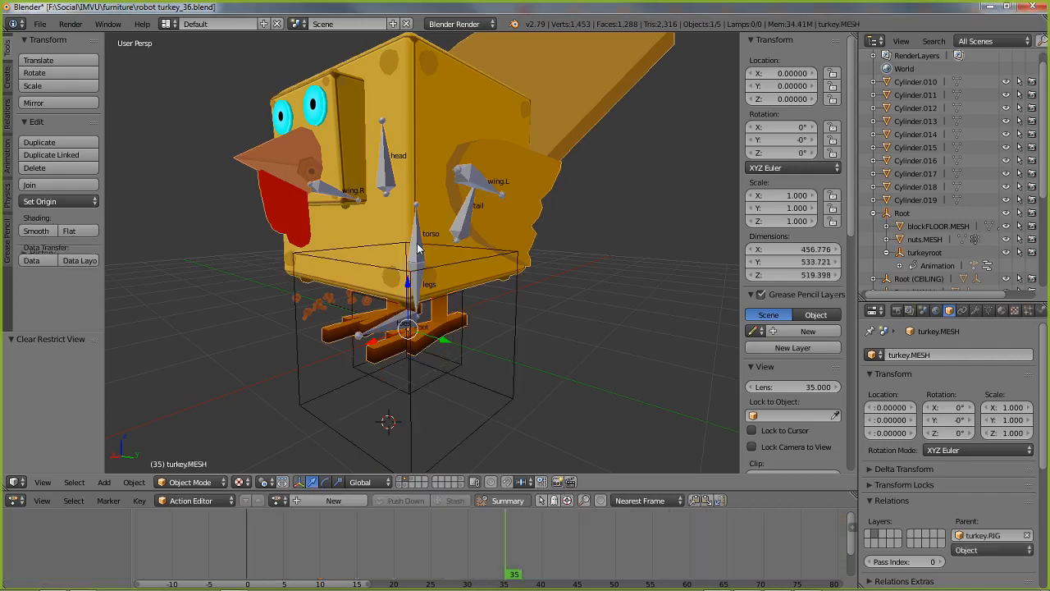
{"action": "right_click", "coordinate": [419, 249]}
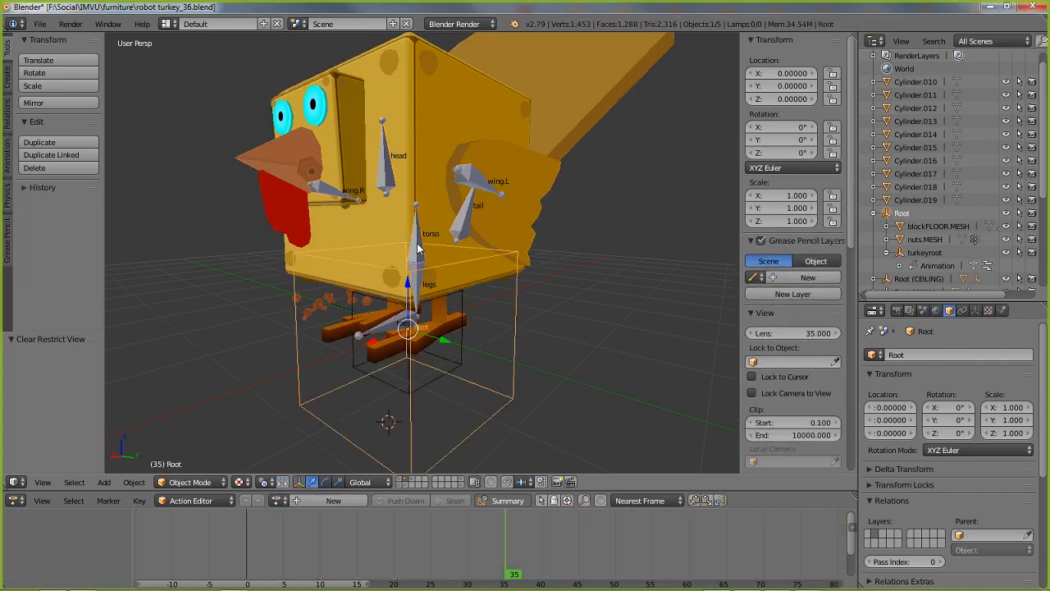
{"action": "right_click", "coordinate": [418, 249]}
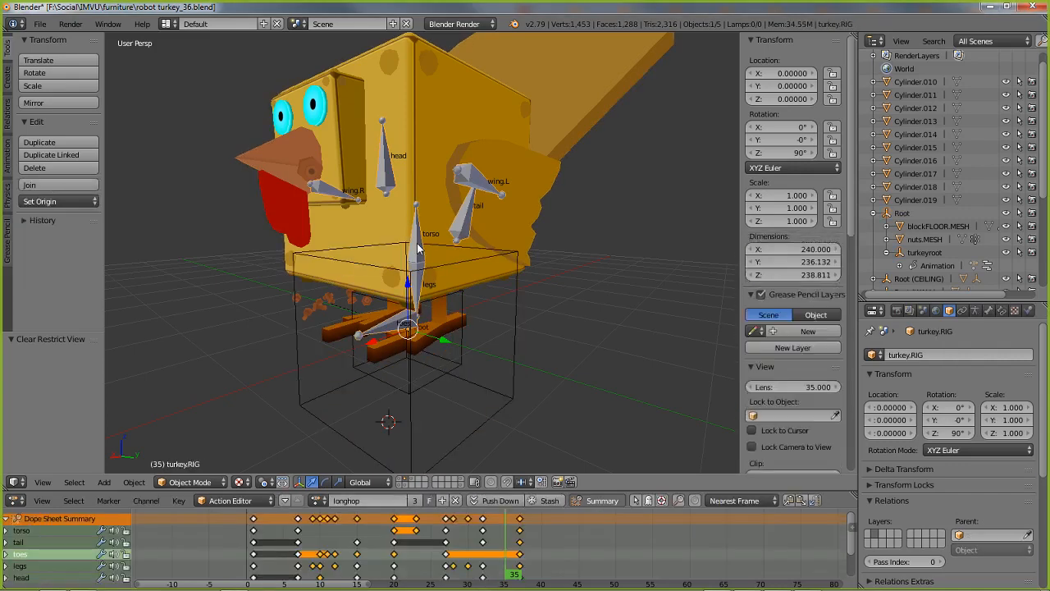
{"action": "right_click", "coordinate": [475, 421]}
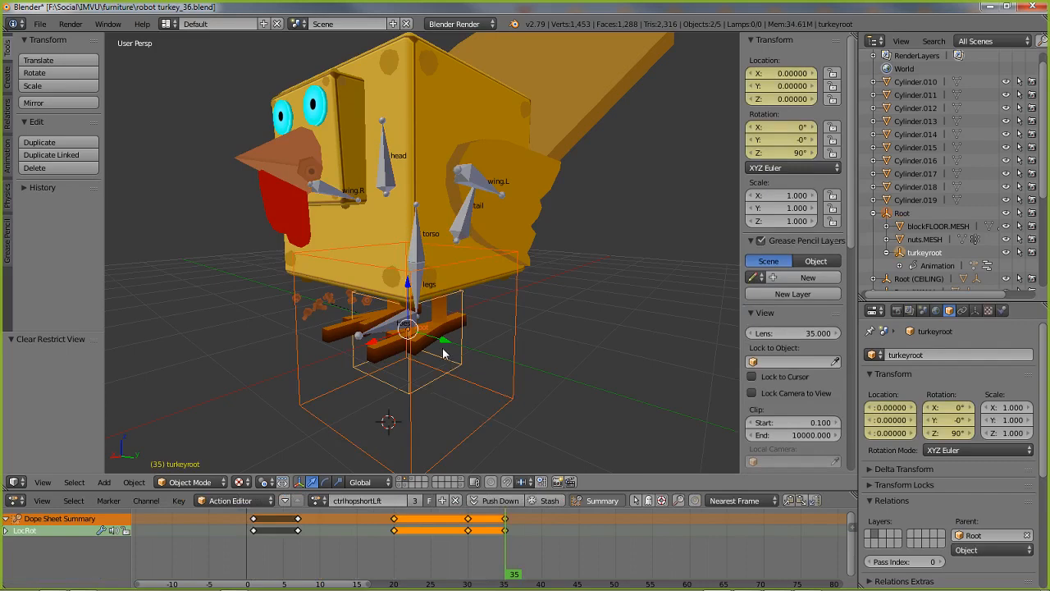
{"action": "right_click", "coordinate": [417, 248]}
{"action": "right_click", "coordinate": [393, 327]}
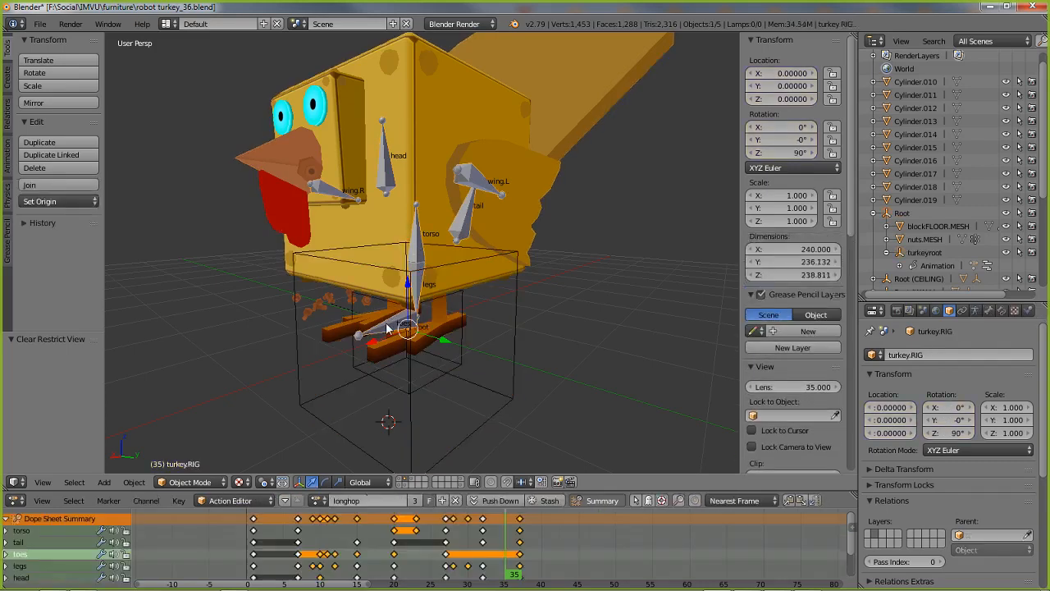
{"action": "right_click", "coordinate": [456, 423]}
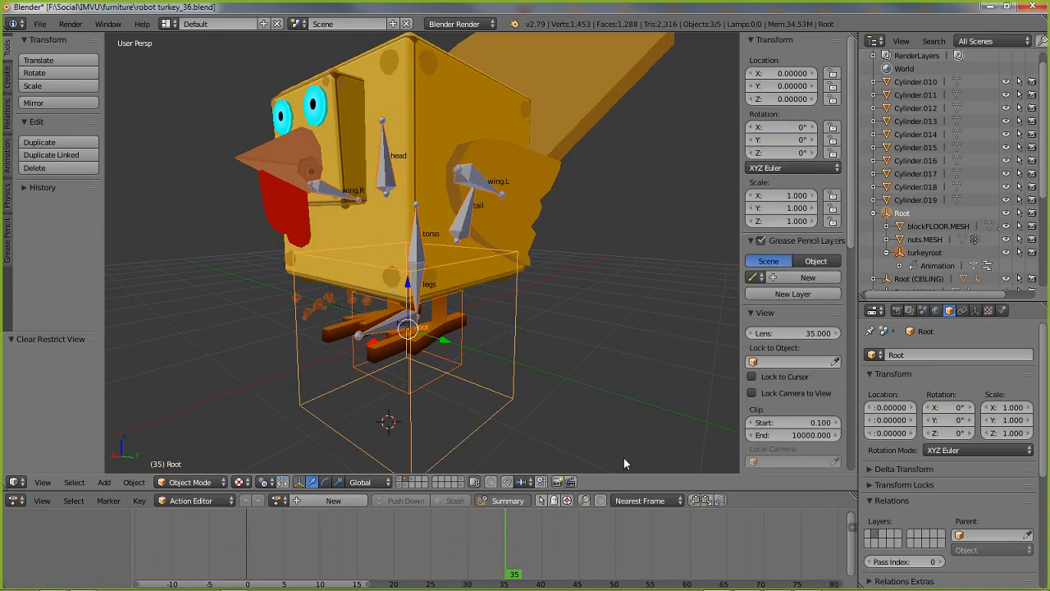
Step: Switch to IMVU and review which nuts.MESH, torso, turkey.RIG and turkeyroot animations are included in the FBX import
{"action": "mouse_move", "coordinate": [675, 584]}
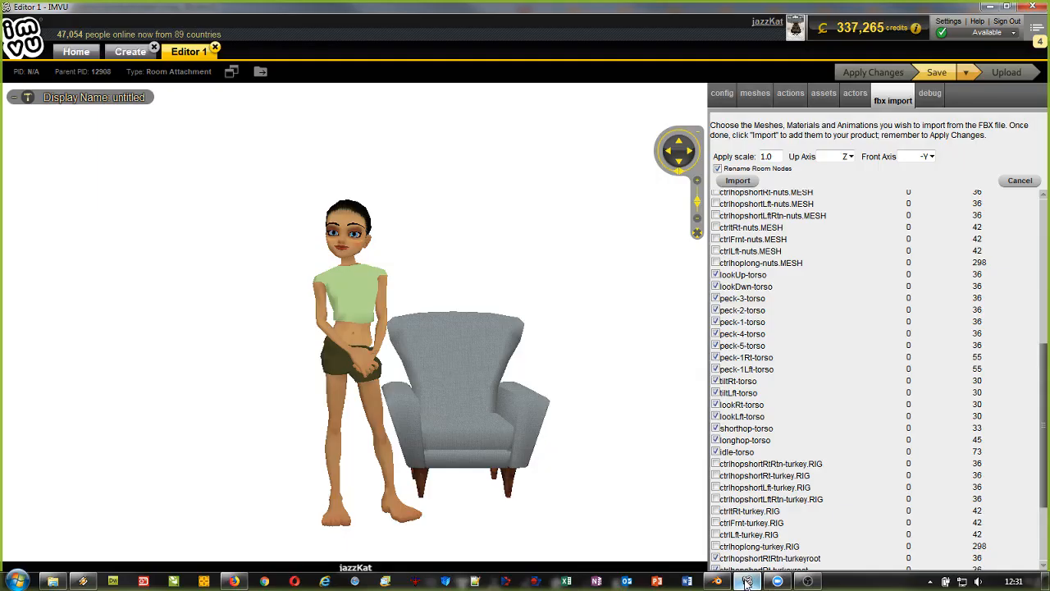
{"action": "left_click", "coordinate": [748, 581]}
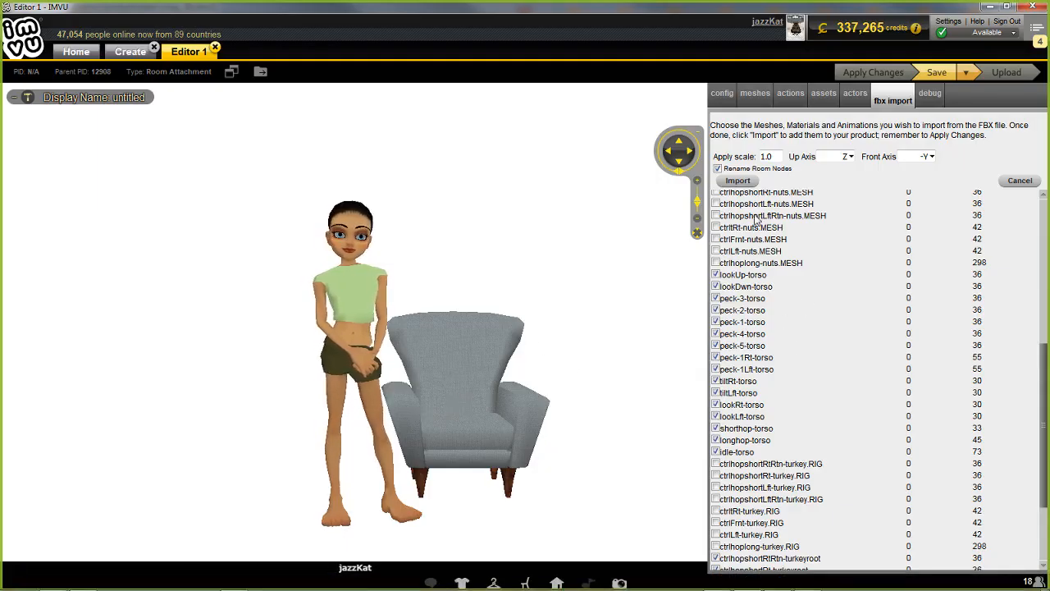
{"action": "scroll", "coordinate": [771, 263], "scroll_direction": "up", "scroll_amount": 3}
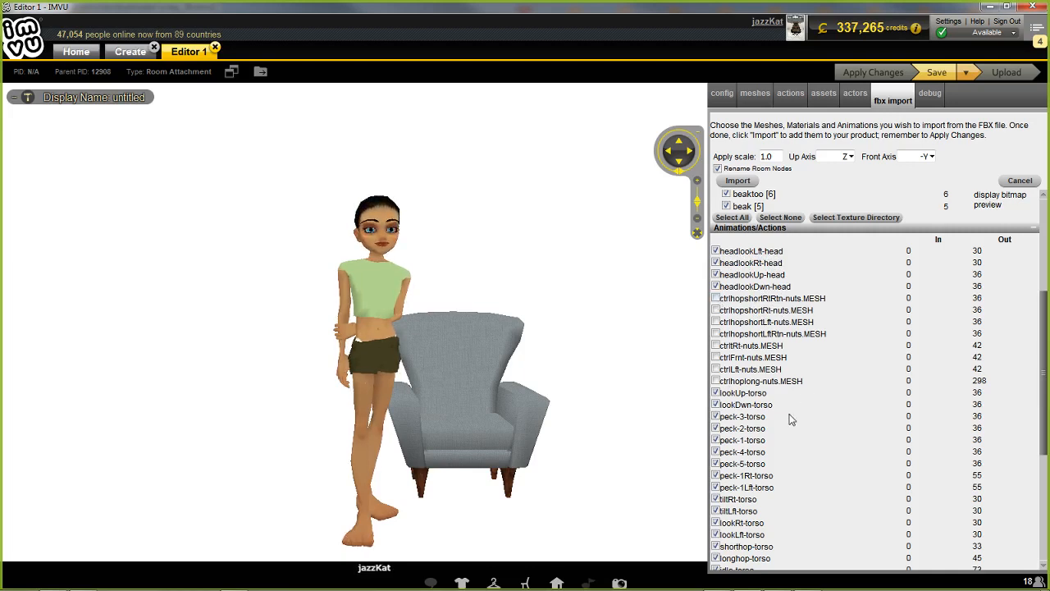
{"action": "scroll", "coordinate": [755, 315], "scroll_direction": "down", "scroll_amount": 3}
{"action": "scroll", "coordinate": [757, 314], "scroll_direction": "down", "scroll_amount": 3}
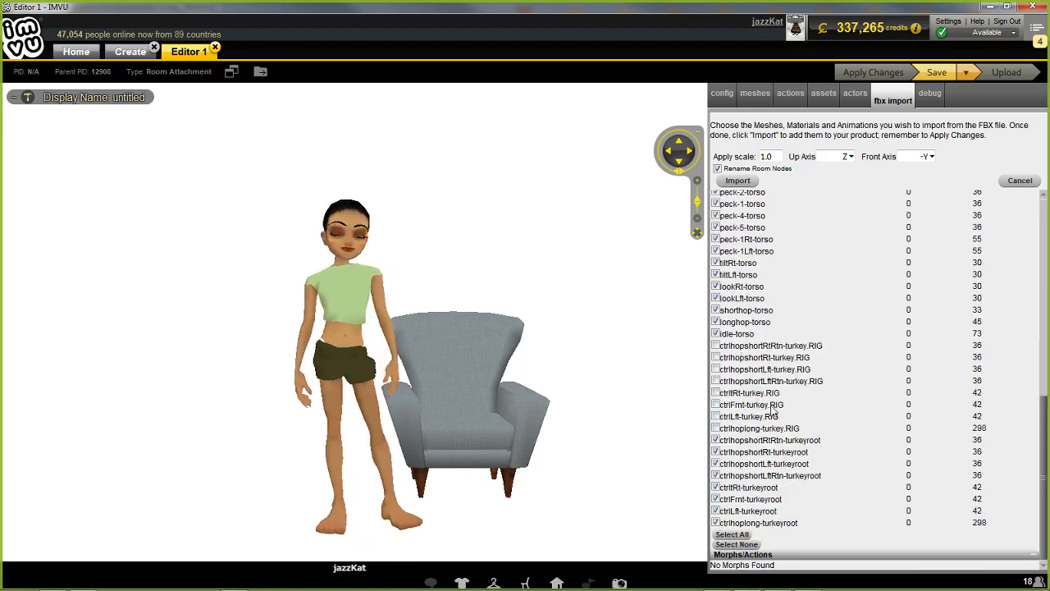
{"action": "scroll", "coordinate": [769, 486], "scroll_direction": "up", "scroll_amount": 8}
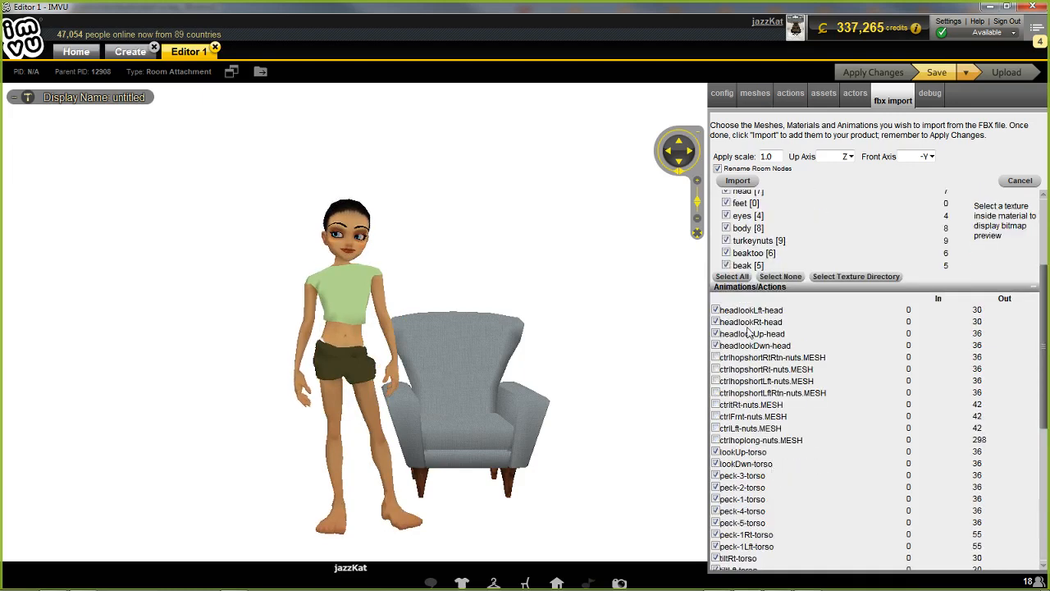
{"action": "scroll", "coordinate": [793, 238], "scroll_direction": "up", "scroll_amount": 5}
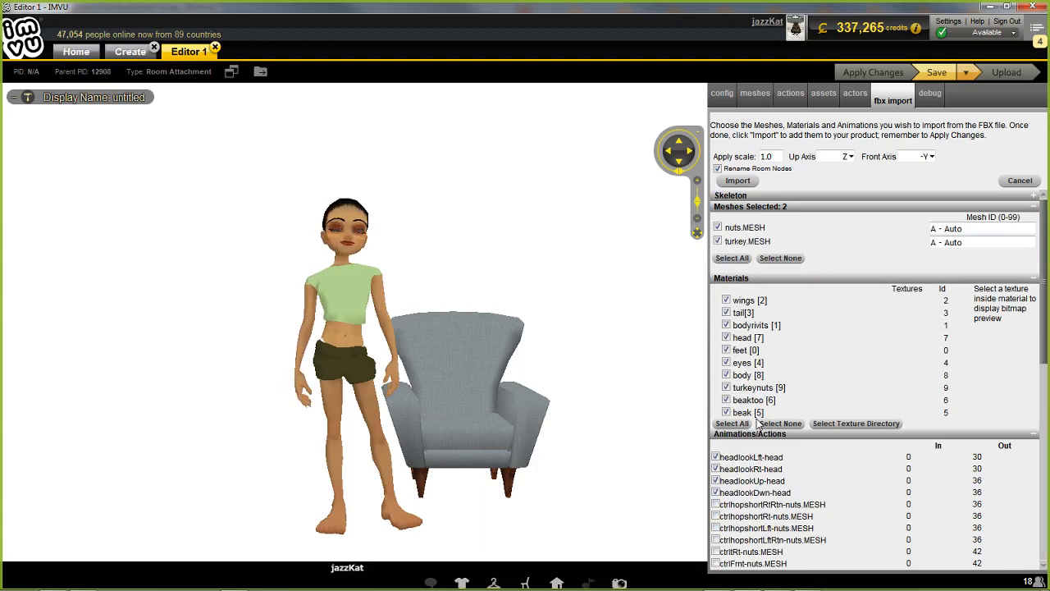
Step: Set the mesh ID of nuts.MESH to 1 and of turkey.MESH to 0
{"action": "left_click", "coordinate": [967, 229]}
{"action": "type", "text": "0"}
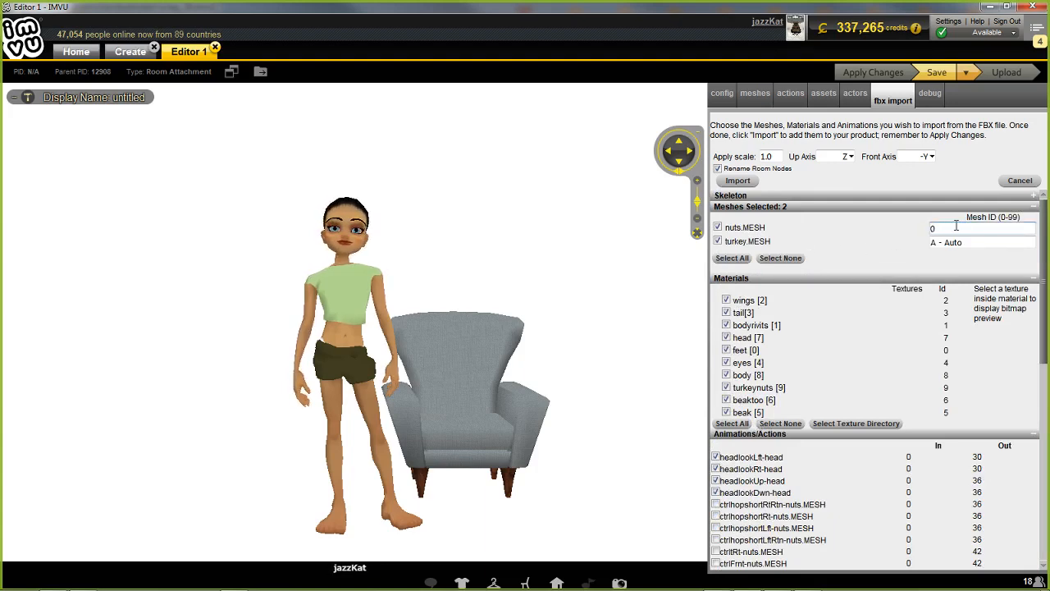
{"action": "left_click_drag", "start_coordinate": [944, 231], "coordinate": [882, 237]}
{"action": "type", "text": "1"}
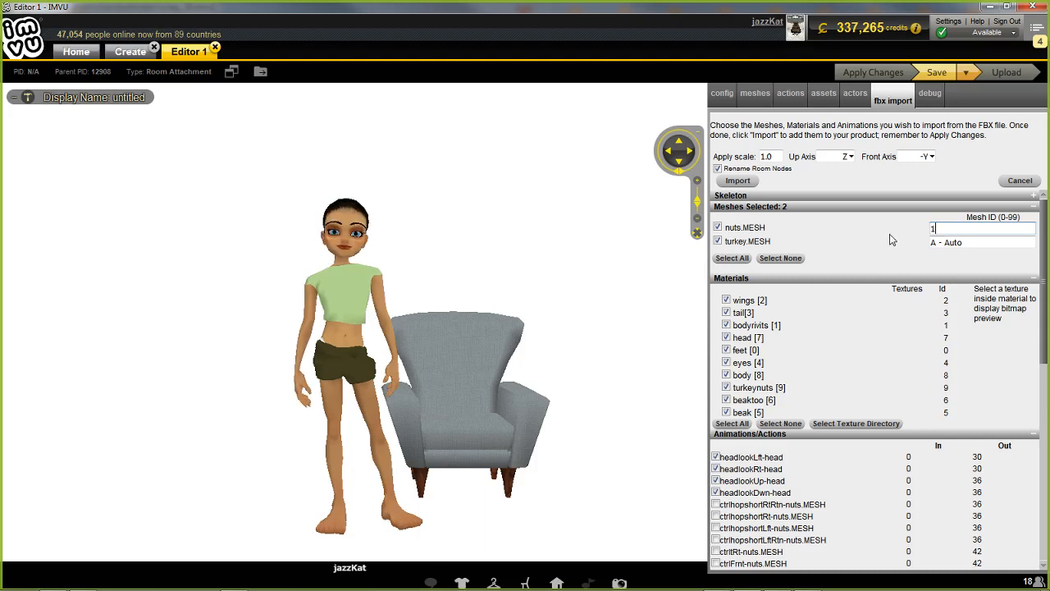
{"action": "key", "text": "Tab"}
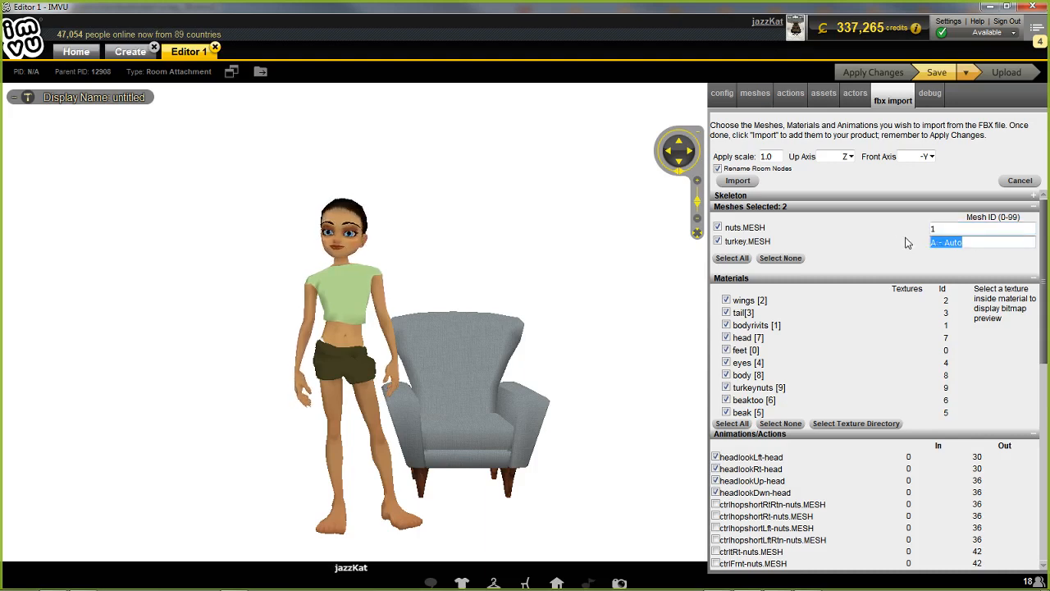
{"action": "type", "text": "0"}
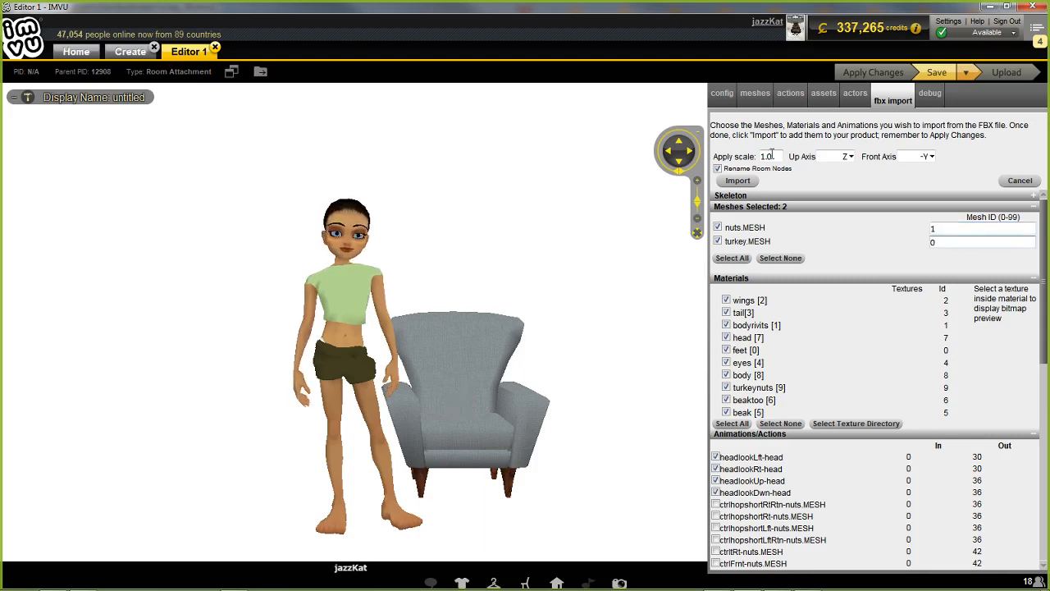
Step: Set the import scale to 0.01 and import the FBX, accepting the import changes
{"action": "left_click_drag", "start_coordinate": [774, 156], "coordinate": [739, 154]}
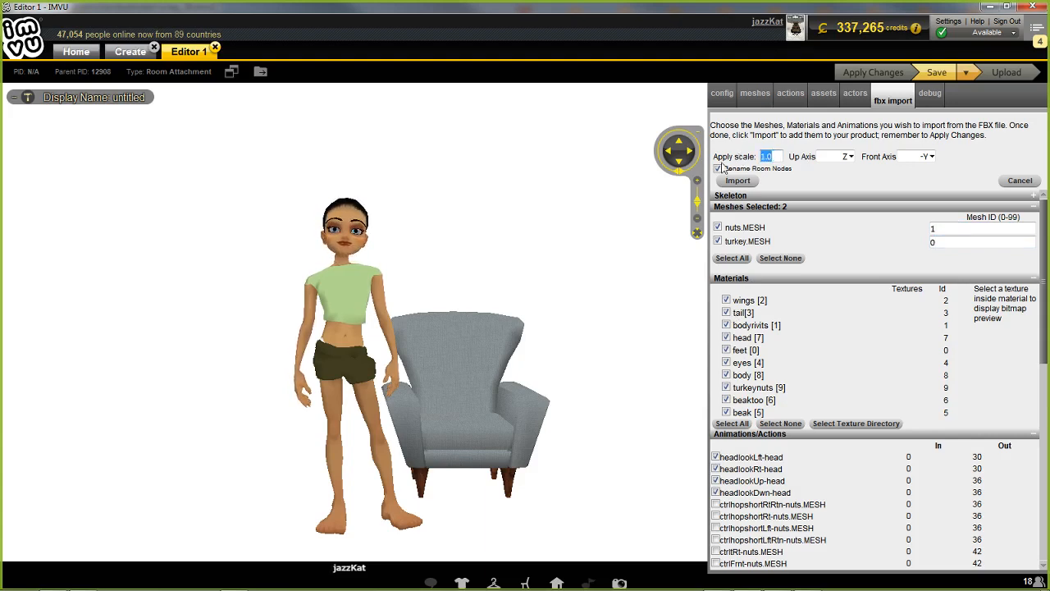
{"action": "type", "text": "0.01"}
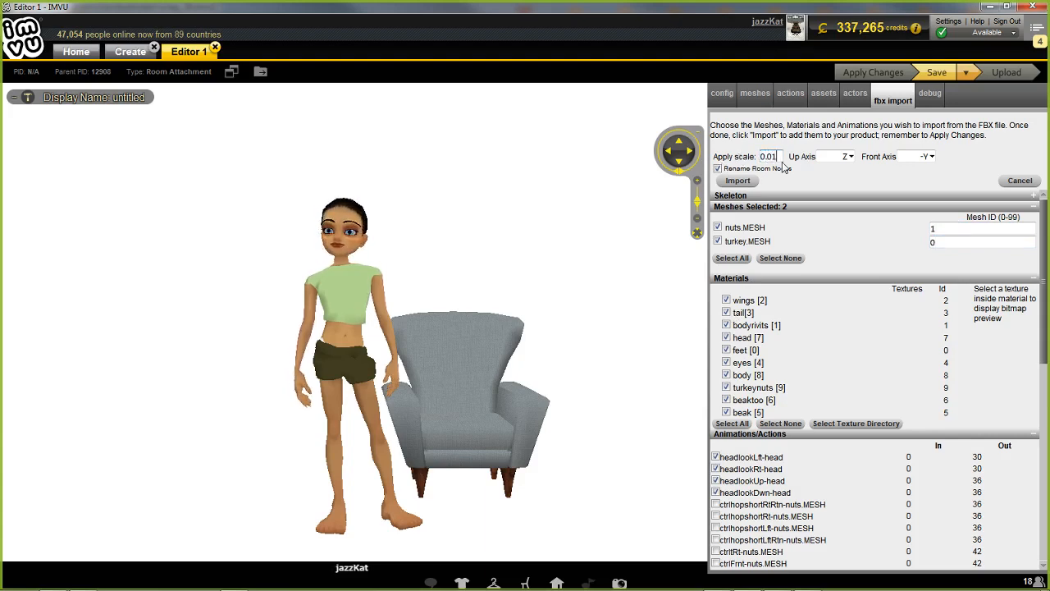
{"action": "left_click", "coordinate": [739, 182]}
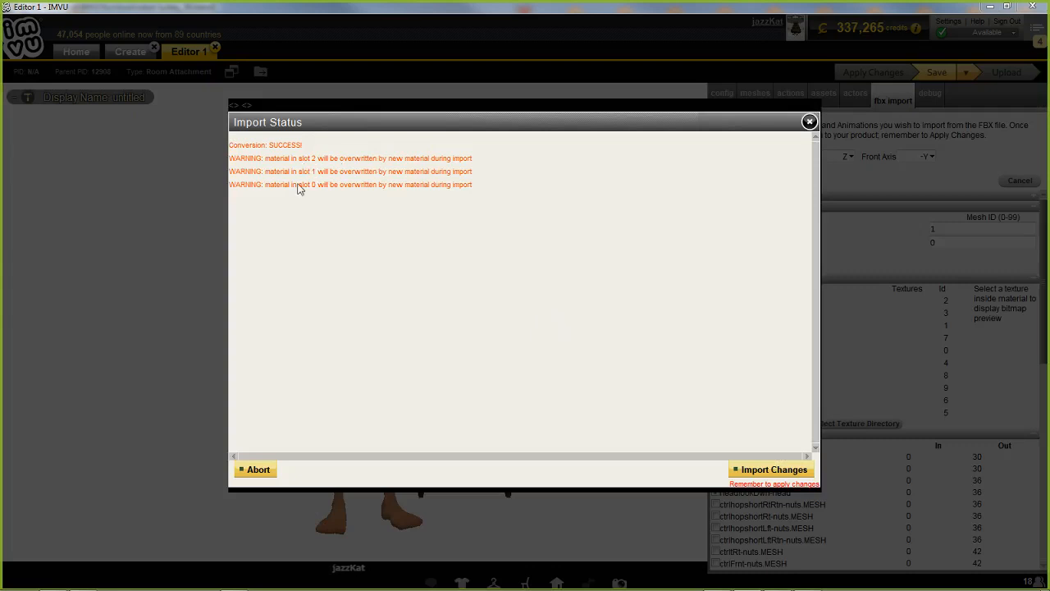
{"action": "left_click", "coordinate": [769, 470]}
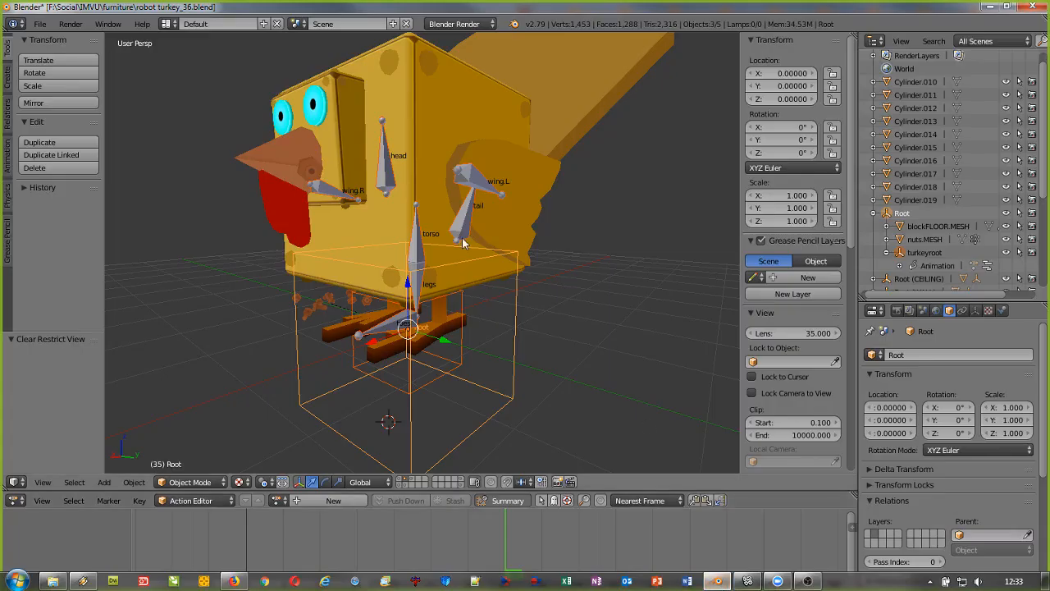
Step: In Blender, check turkeyroot and select it together with Root and turkey.RIG
{"action": "right_click", "coordinate": [416, 250]}
{"action": "right_click", "coordinate": [416, 249]}
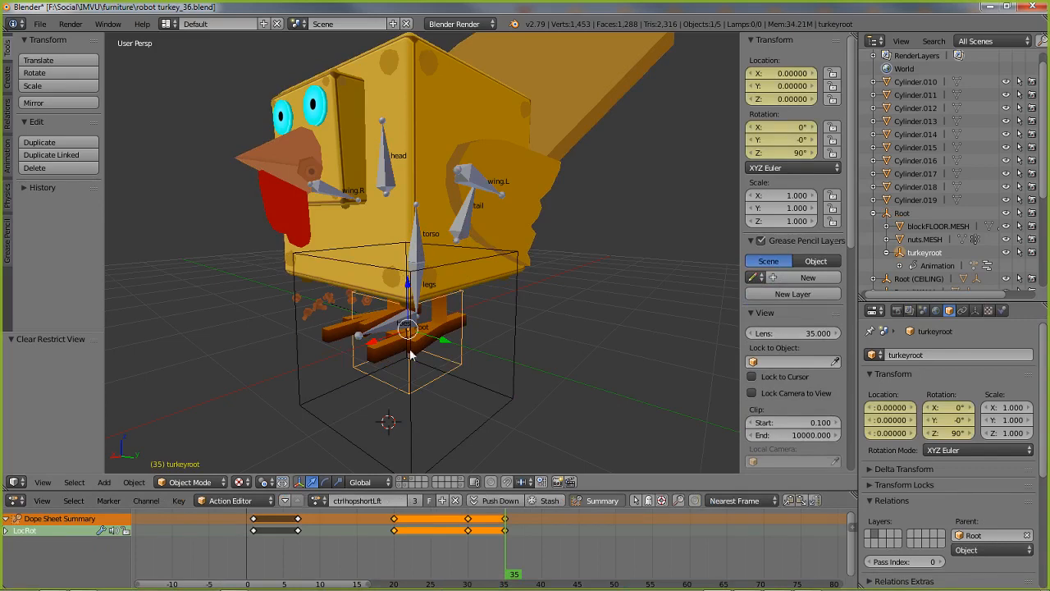
{"action": "right_click", "coordinate": [470, 427], "text": "shift"}
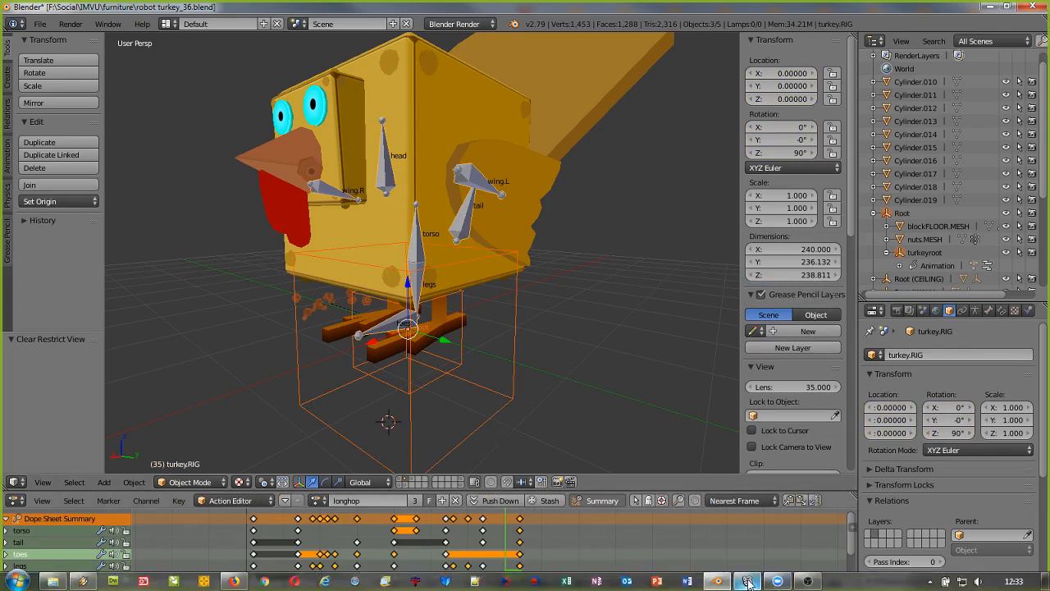
Step: Switch to IMVU and apply the imported changes to the product
{"action": "mouse_move", "coordinate": [747, 582]}
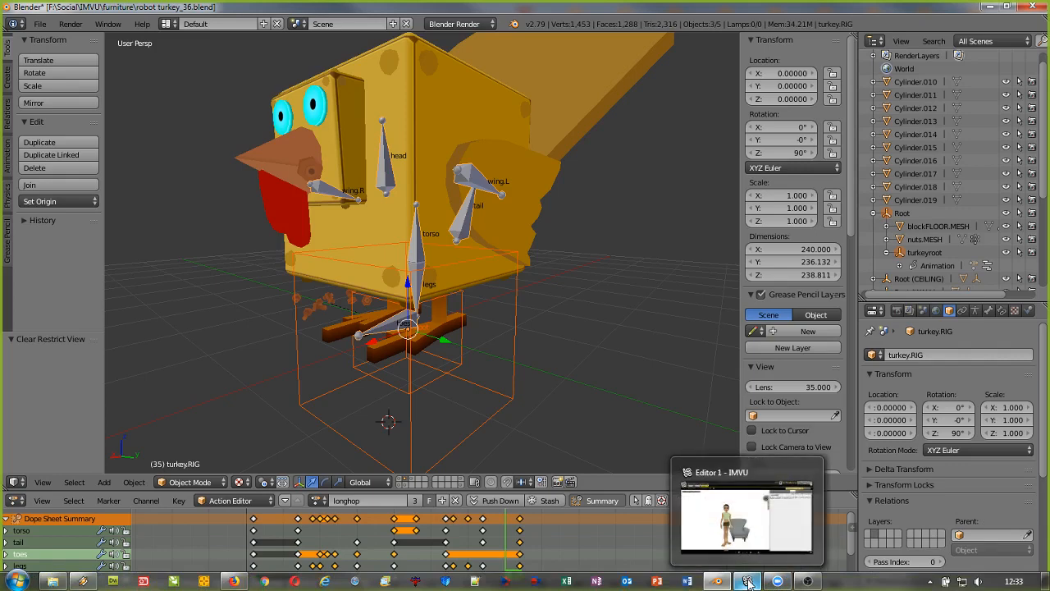
{"action": "left_click", "coordinate": [747, 583]}
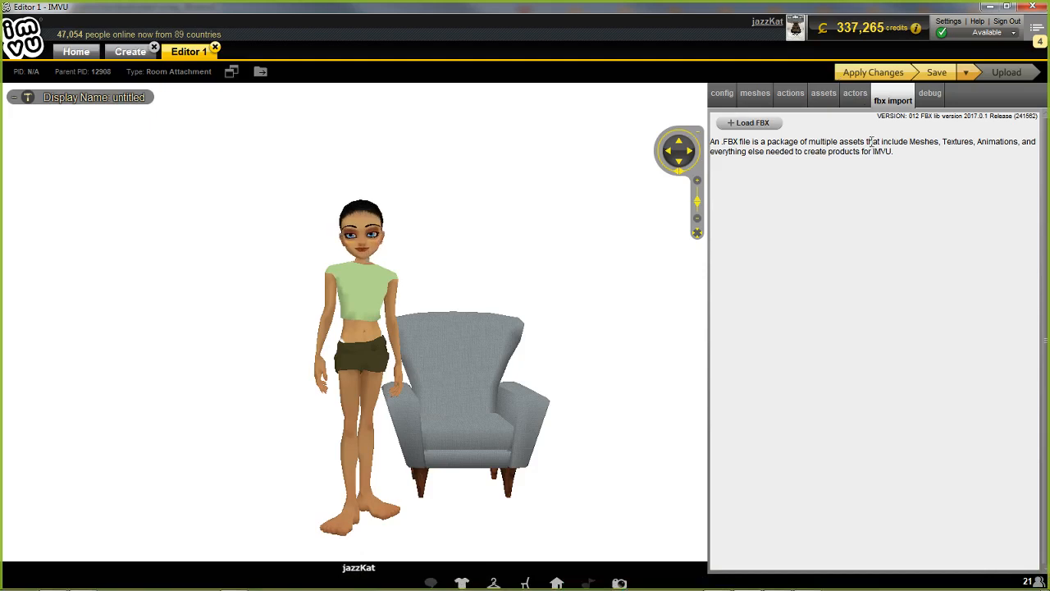
{"action": "left_click", "coordinate": [876, 74]}
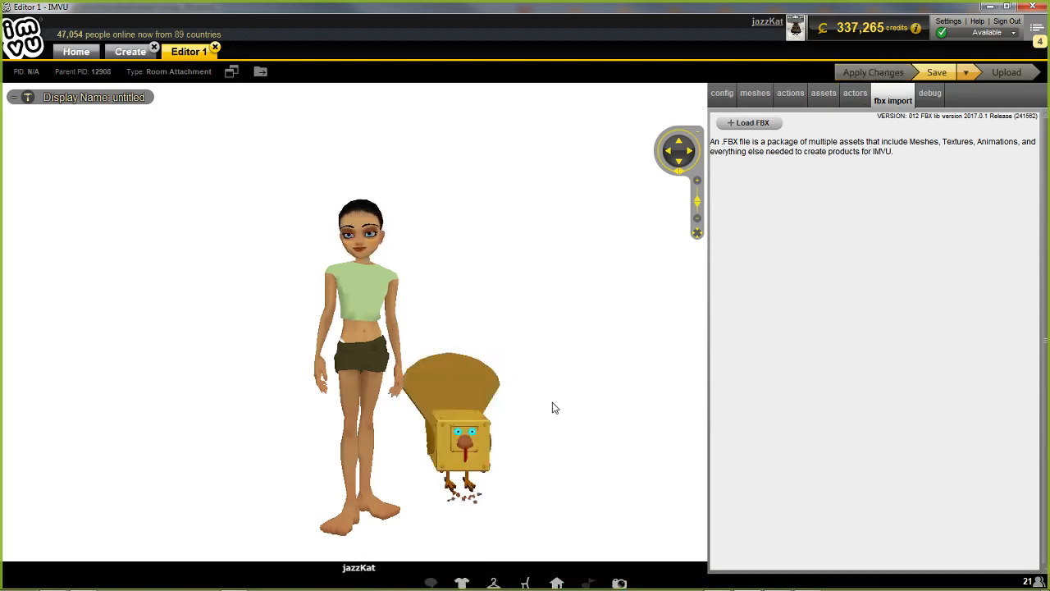
Step: Inspect the imported turkey and its nuts up close from an angle in the IMVU preview, and switch back to Blender
{"action": "left_click_drag", "start_coordinate": [554, 403], "coordinate": [528, 370]}
{"action": "scroll", "coordinate": [553, 391], "scroll_direction": "up", "scroll_amount": 5}
{"action": "right_click_drag", "start_coordinate": [554, 391], "coordinate": [498, 381]}
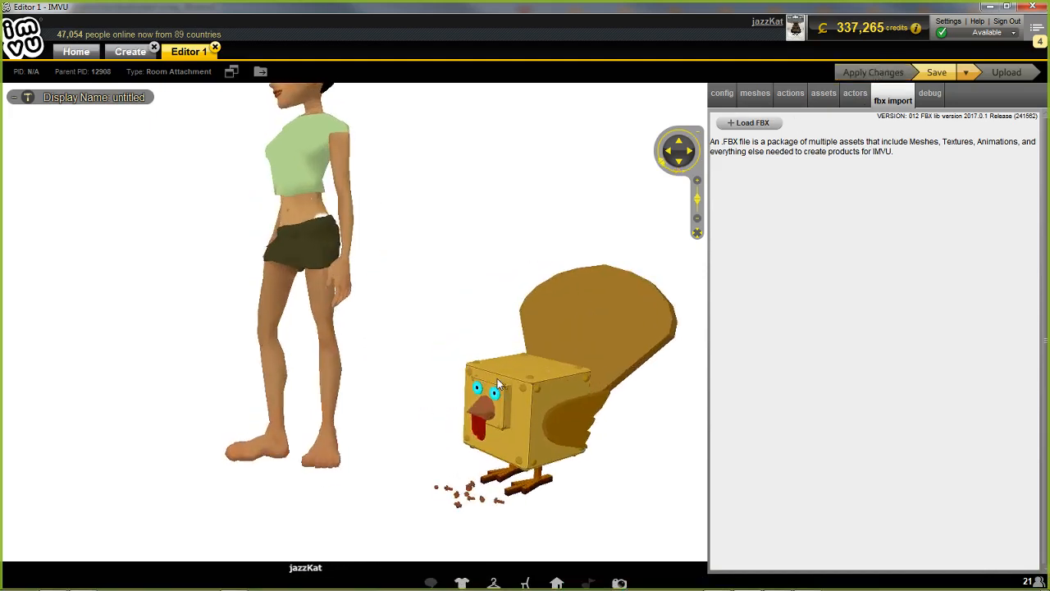
{"action": "left_click_drag", "start_coordinate": [533, 382], "coordinate": [504, 382]}
{"action": "scroll", "coordinate": [566, 469], "scroll_direction": "up", "scroll_amount": 3}
{"action": "scroll", "coordinate": [567, 473], "scroll_direction": "down", "scroll_amount": 2}
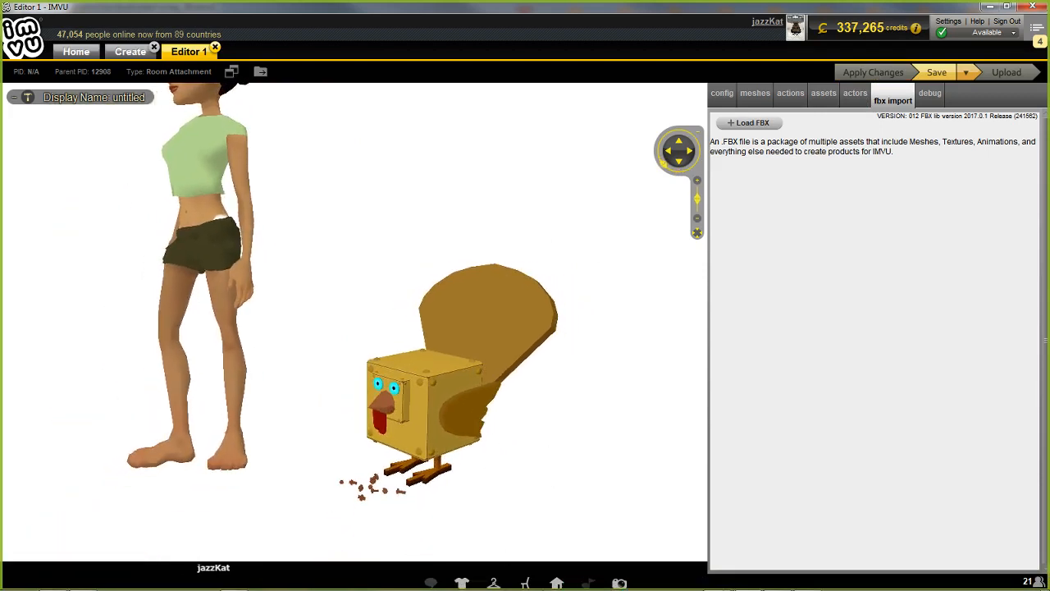
{"action": "left_click", "coordinate": [722, 585]}
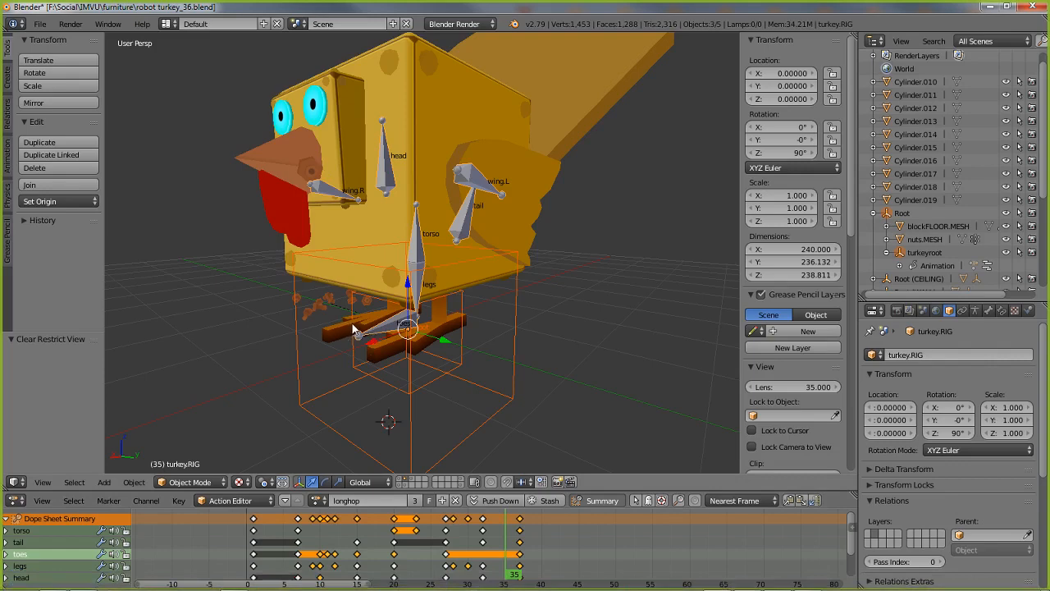
Step: Select turkey.MESH and look up the Rotation & Scale option among the Apply commands
{"action": "right_click", "coordinate": [497, 103]}
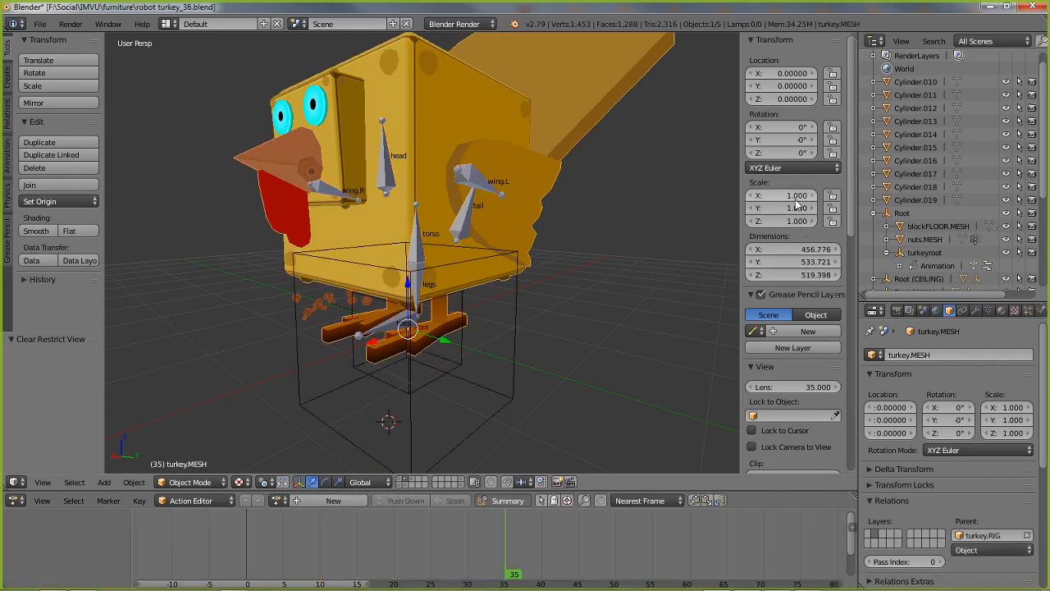
{"action": "left_click", "coordinate": [135, 483]}
{"action": "mouse_move", "coordinate": [173, 351]}
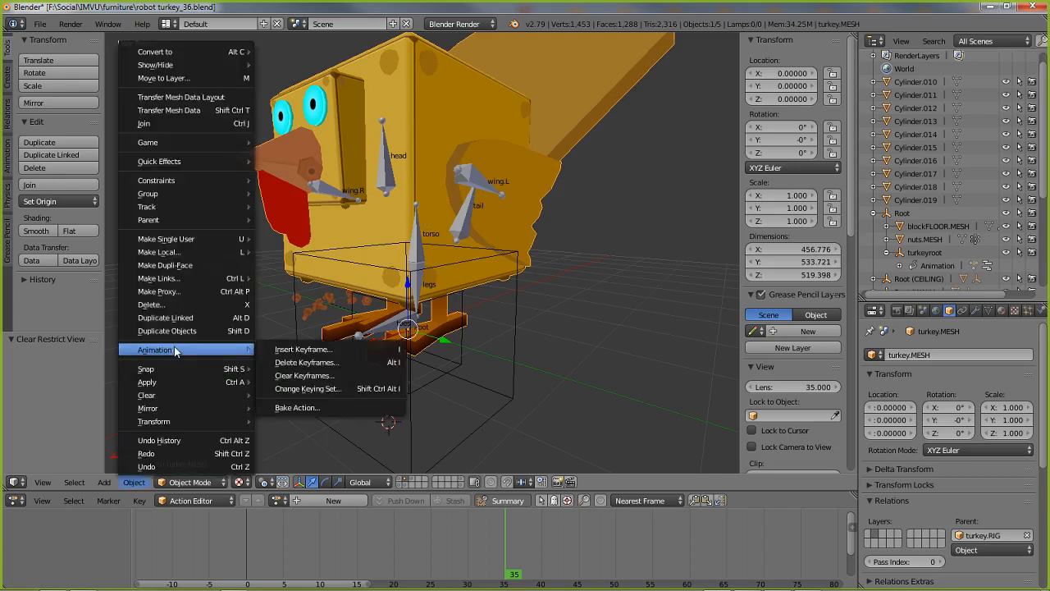
{"action": "mouse_move", "coordinate": [174, 422]}
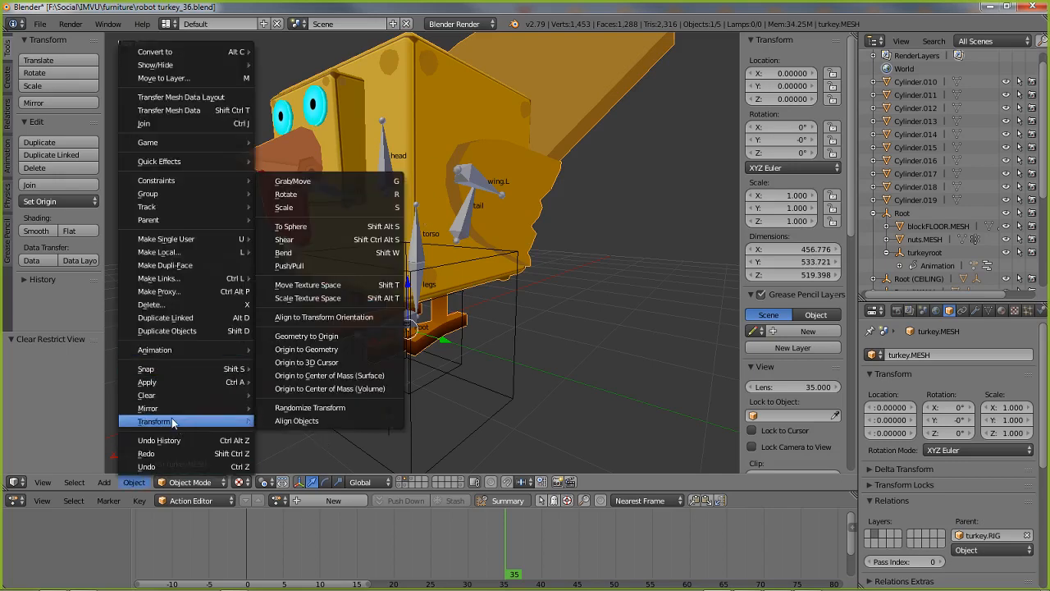
{"action": "mouse_move", "coordinate": [154, 384]}
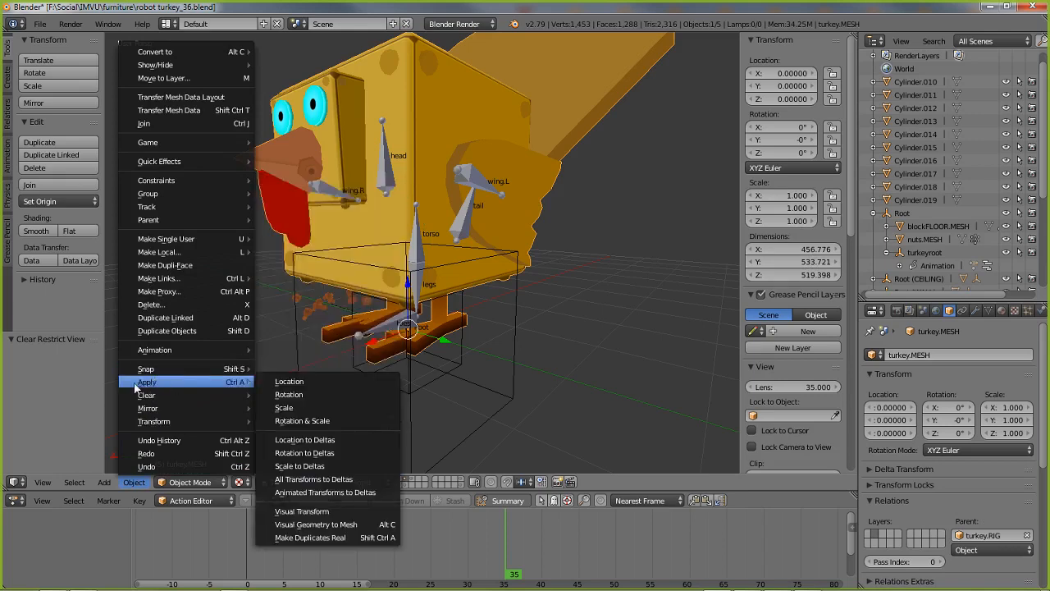
{"action": "left_click", "coordinate": [311, 422]}
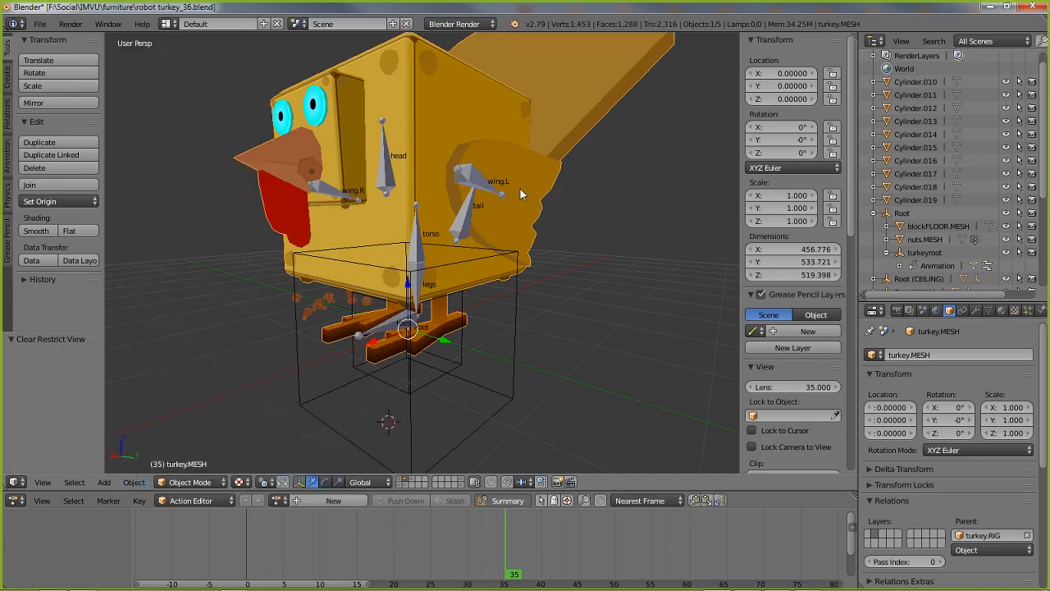
Step: Try moving turkey.MESH -400 along the global X axis away from its rig, and undo the move
{"action": "middle_click_drag", "start_coordinate": [530, 273], "coordinate": [502, 287]}
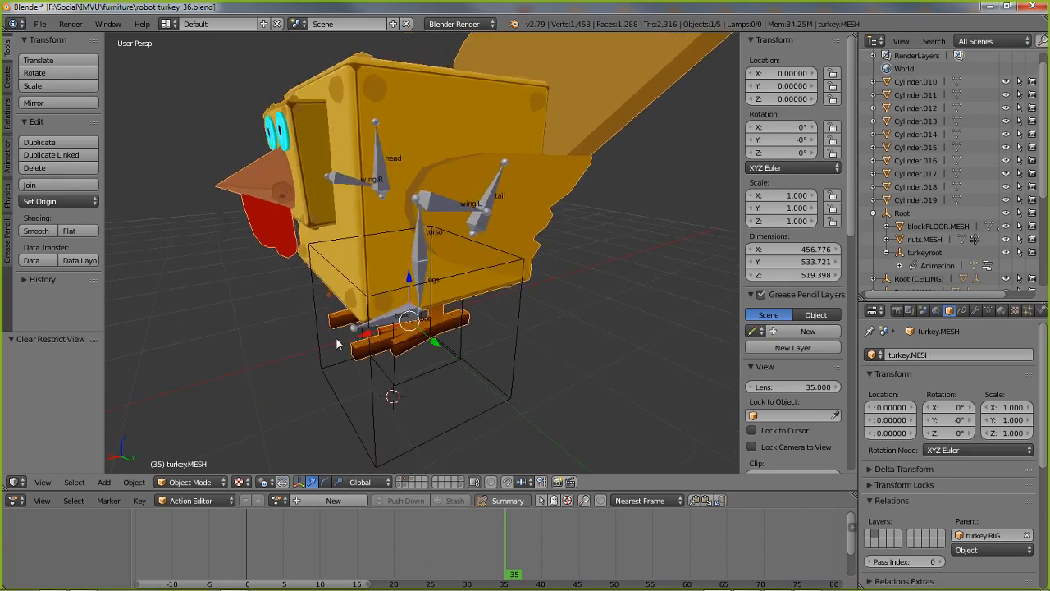
{"action": "middle_click_drag", "start_coordinate": [340, 342], "coordinate": [411, 337]}
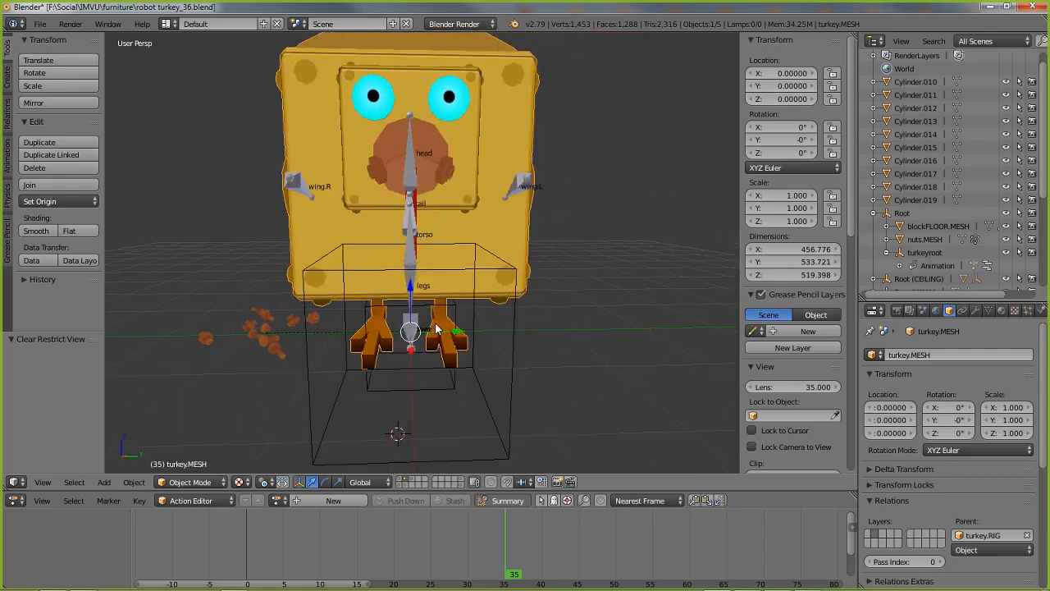
{"action": "middle_click_drag", "start_coordinate": [515, 347], "coordinate": [451, 347]}
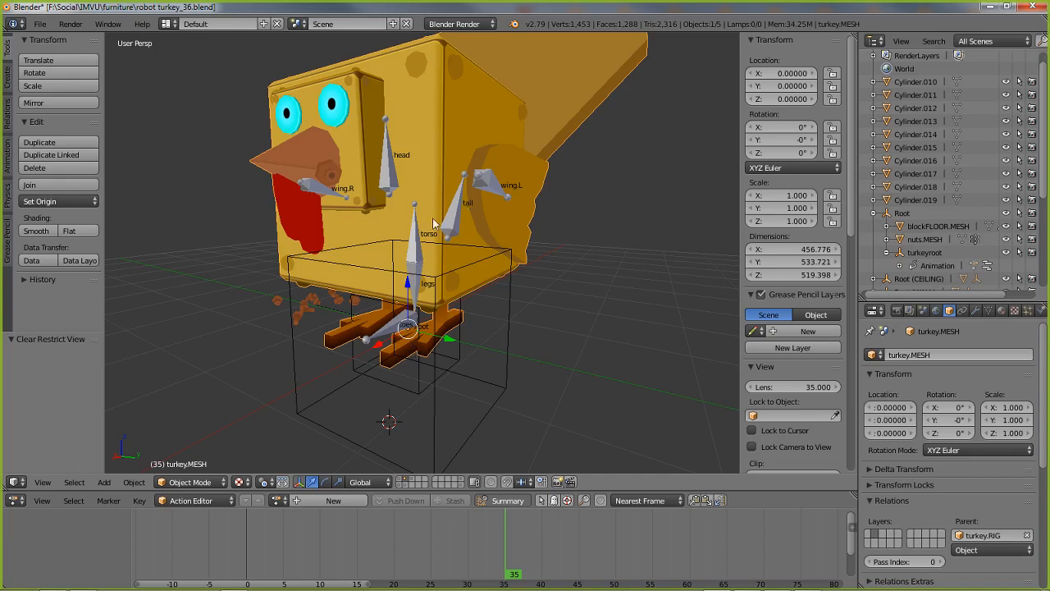
{"action": "middle_click_drag", "start_coordinate": [453, 318], "coordinate": [408, 328]}
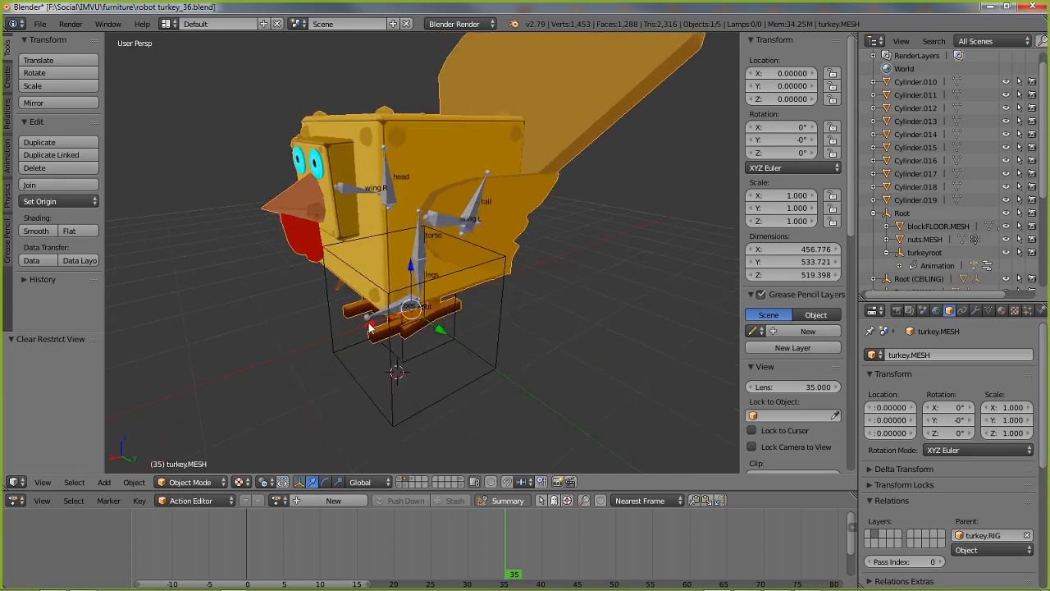
{"action": "key", "text": "g"}
{"action": "left_click_drag", "start_coordinate": [481, 287], "coordinate": [518, 274]}
{"action": "left_click", "coordinate": [519, 270]}
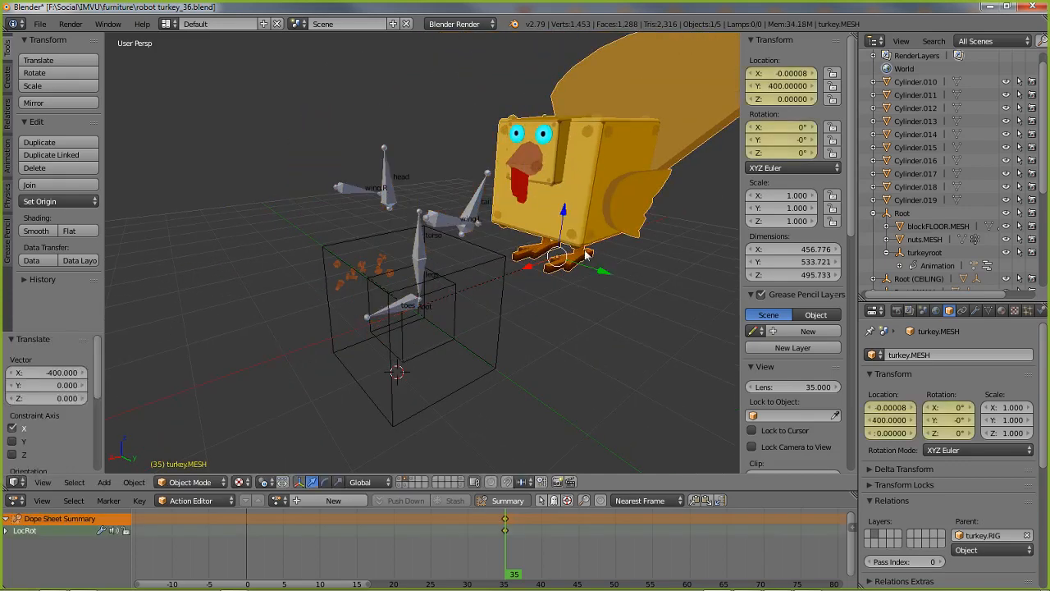
{"action": "middle_click_drag", "start_coordinate": [519, 270], "coordinate": [495, 236]}
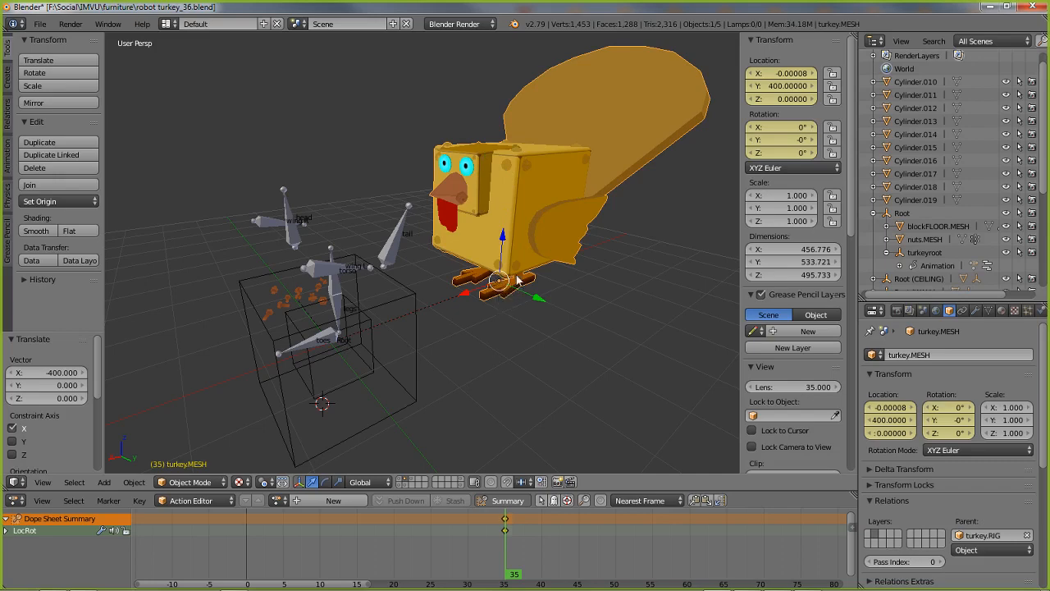
{"action": "left_click", "coordinate": [463, 294]}
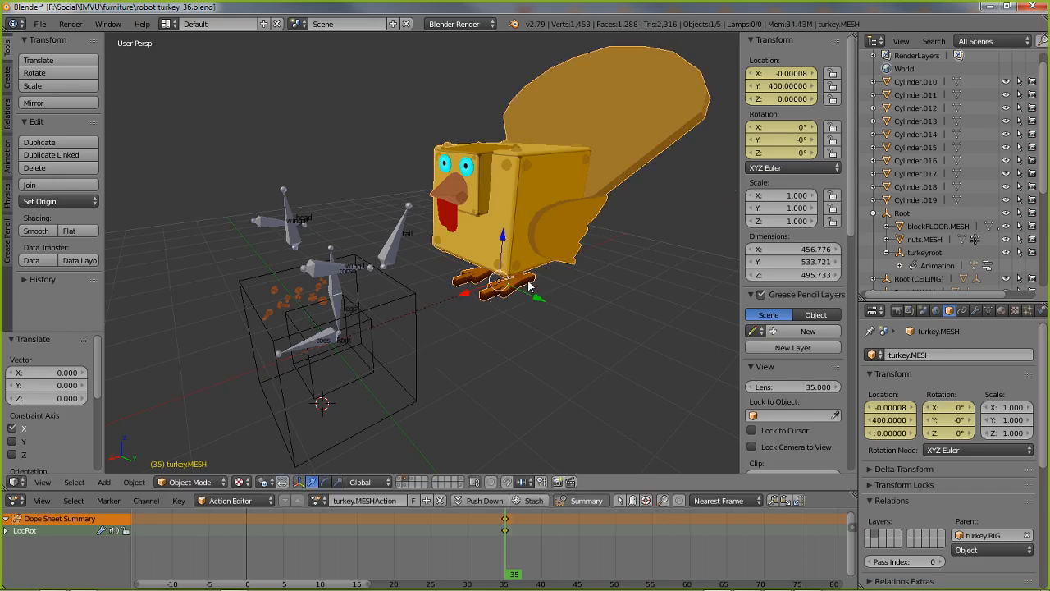
{"action": "key", "text": "ctrl+z"}
{"action": "key", "text": "ctrl+z"}
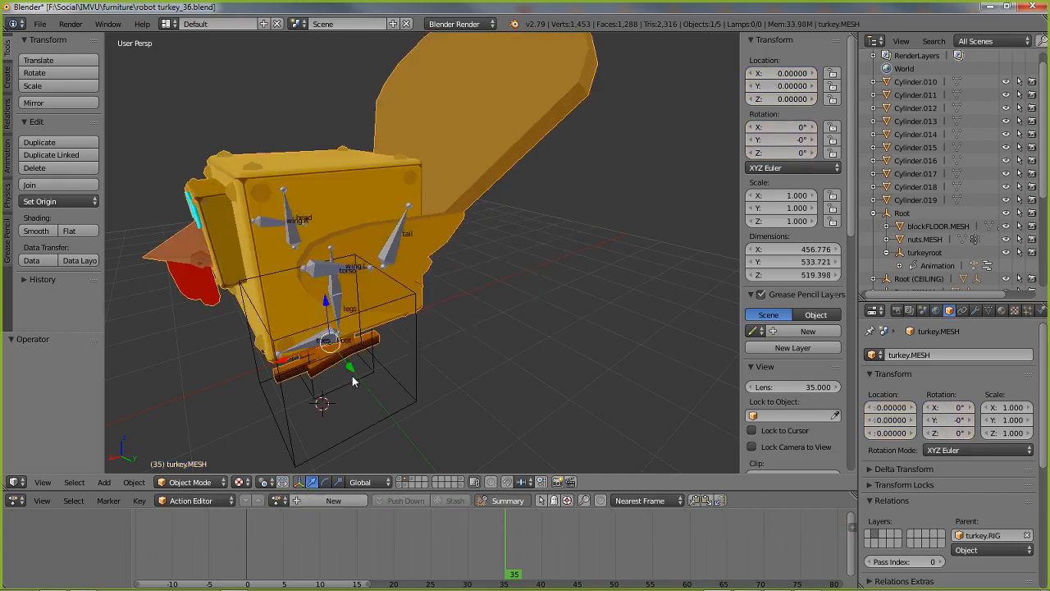
Step: Select turkeyroot beneath the turkey and switch its action to ctrlLft
{"action": "middle_click_drag", "start_coordinate": [353, 381], "coordinate": [413, 353]}
{"action": "right_click", "coordinate": [392, 365]}
{"action": "key", "text": "g"}
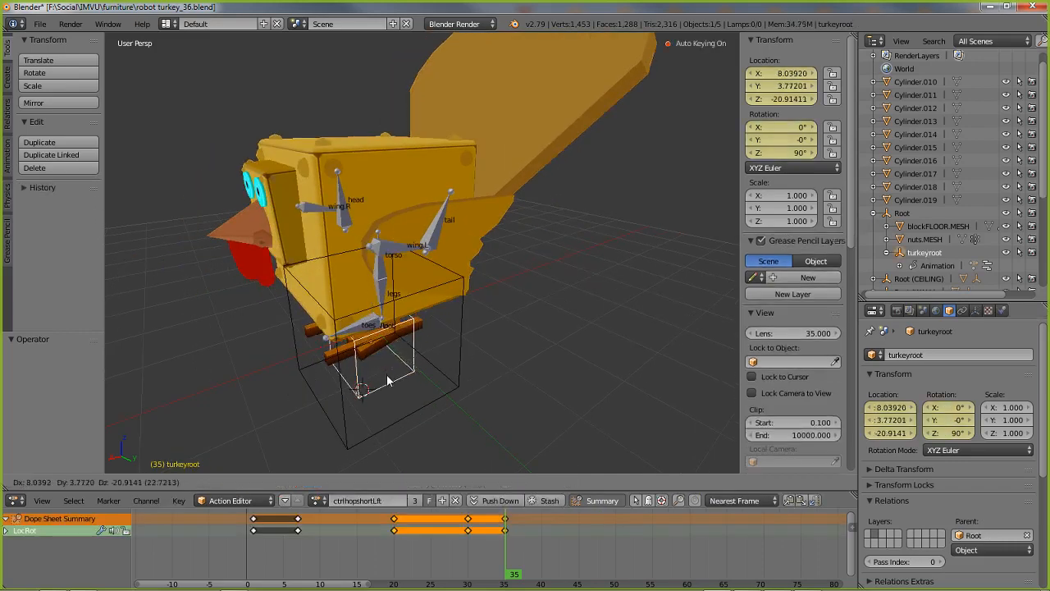
{"action": "right_click", "coordinate": [396, 354]}
{"action": "middle_click_drag", "start_coordinate": [396, 354], "coordinate": [352, 344]}
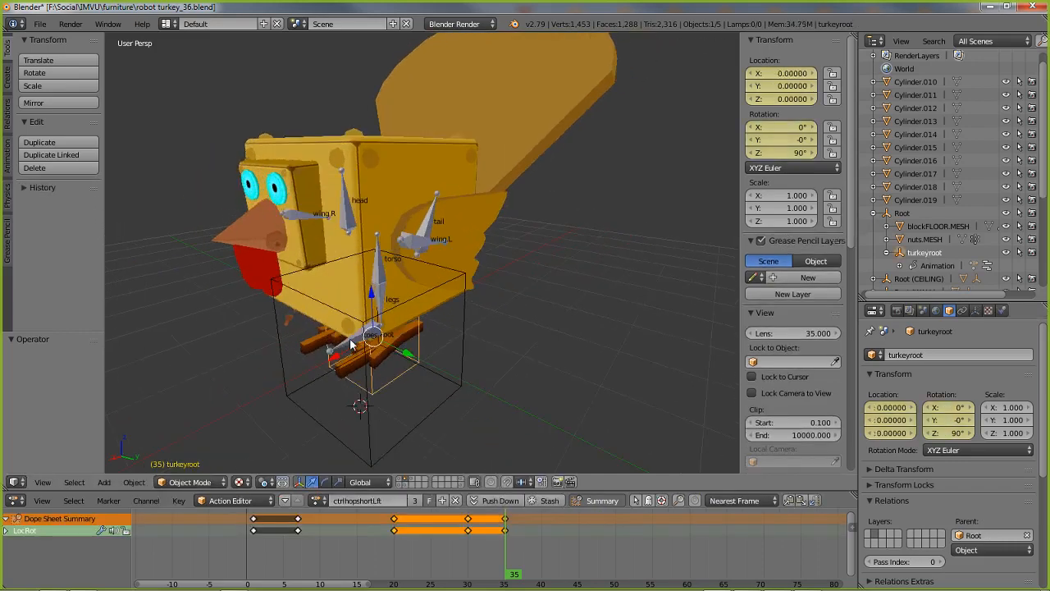
{"action": "left_click", "coordinate": [319, 501]}
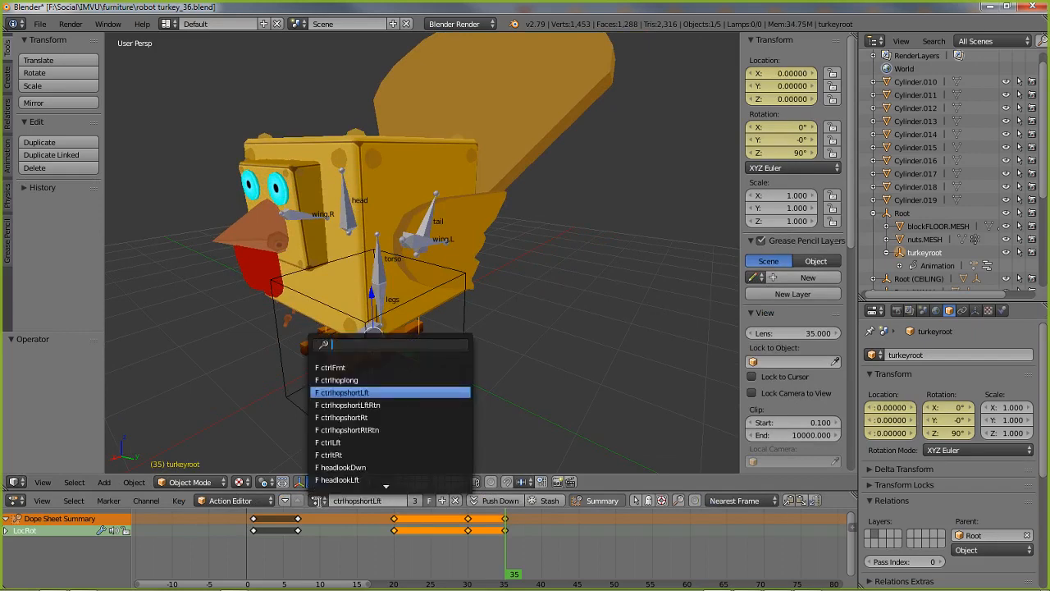
{"action": "left_click", "coordinate": [337, 446]}
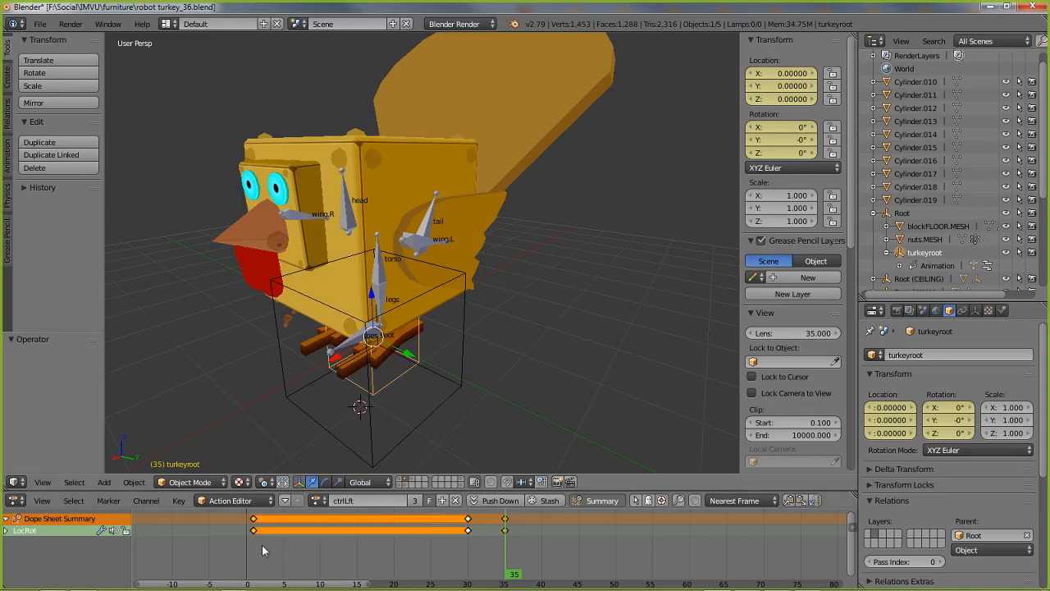
{"action": "left_click_drag", "start_coordinate": [254, 532], "coordinate": [506, 533]}
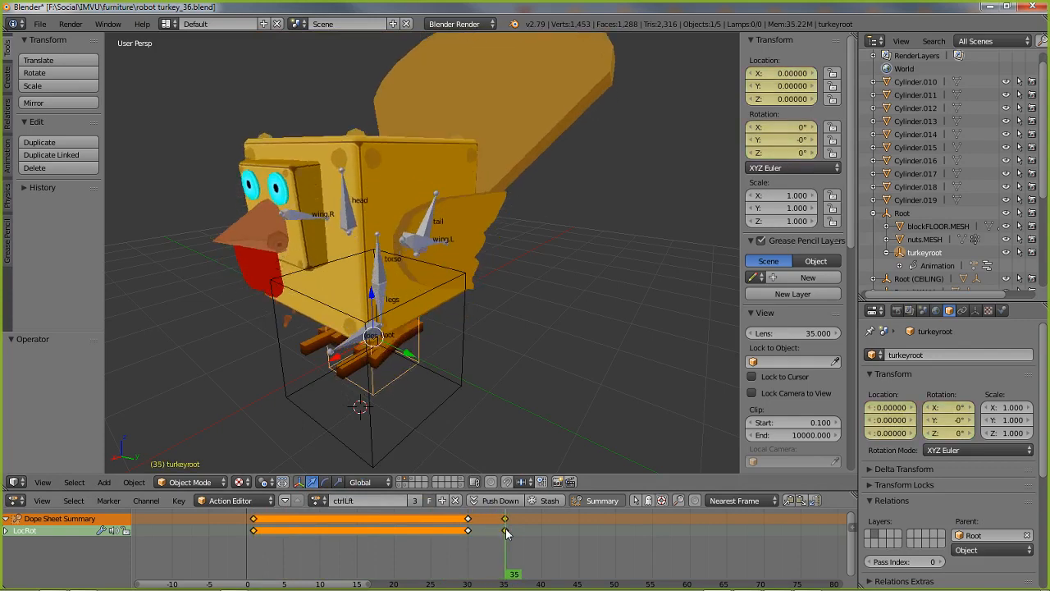
Step: Select turkey.RIG and rotate it -90° about the global Z axis
{"action": "mouse_move", "coordinate": [402, 205]}
{"action": "middle_mouse_down"}
{"action": "mouse_move", "coordinate": [434, 203]}
{"action": "mouse_move", "coordinate": [381, 203]}
{"action": "middle_mouse_up"}
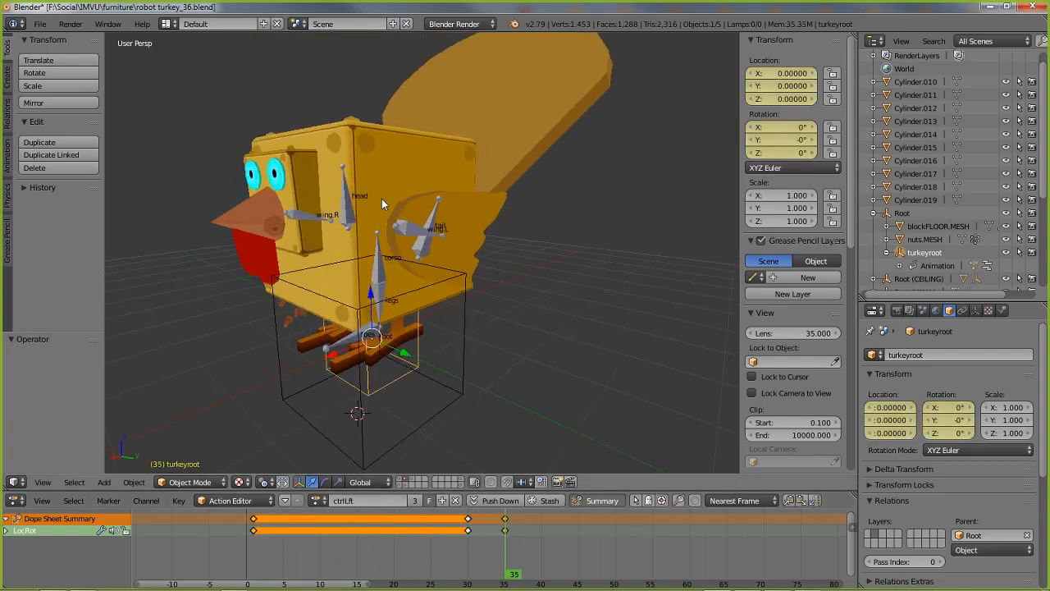
{"action": "scroll", "coordinate": [446, 345], "scroll_direction": "up", "scroll_amount": 2}
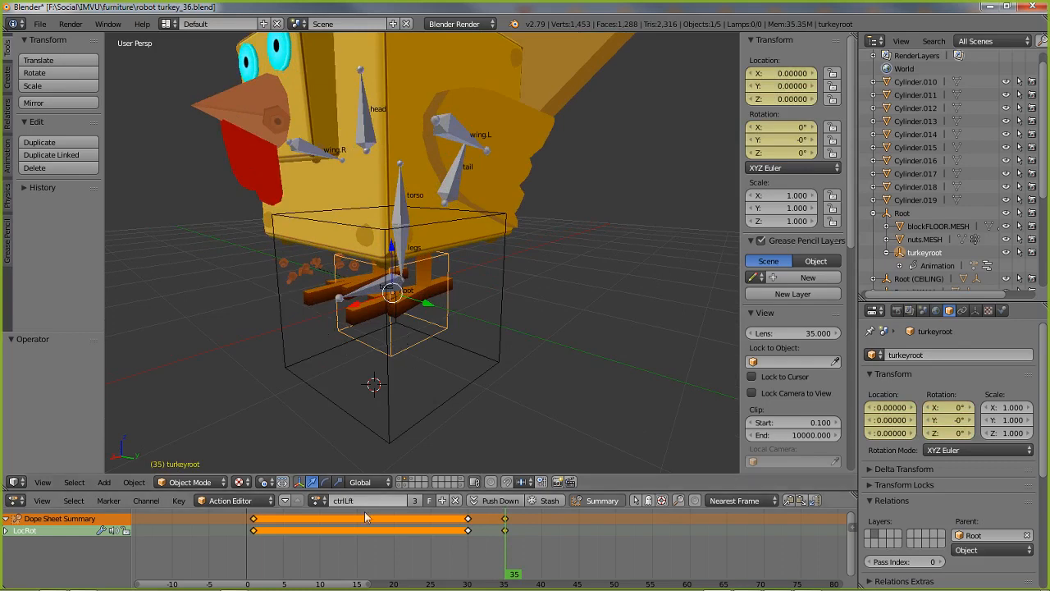
{"action": "middle_click_drag", "start_coordinate": [383, 275], "coordinate": [448, 306]}
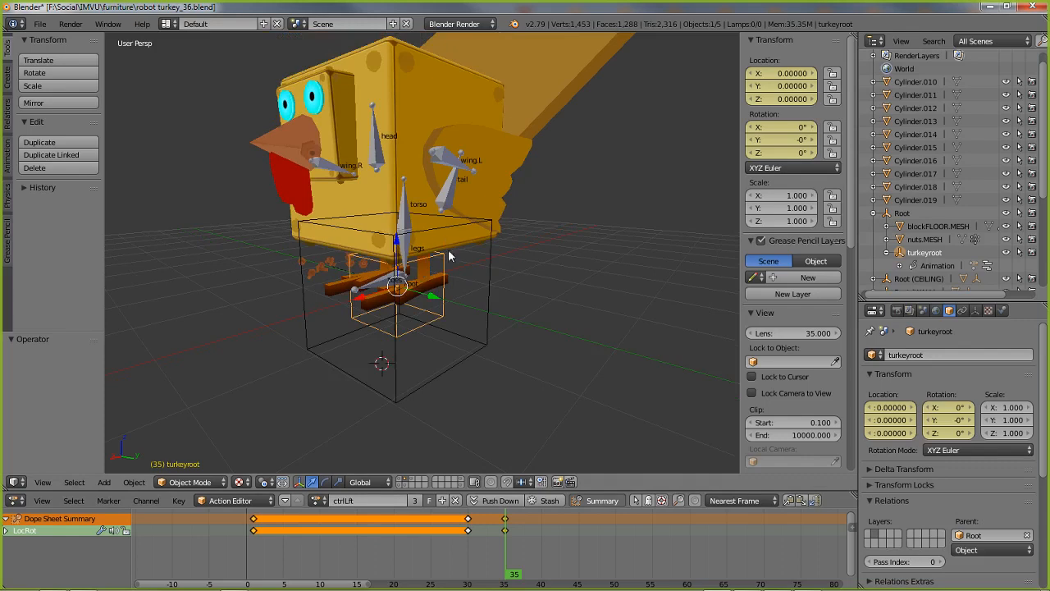
{"action": "middle_click_drag", "start_coordinate": [449, 257], "coordinate": [405, 224]}
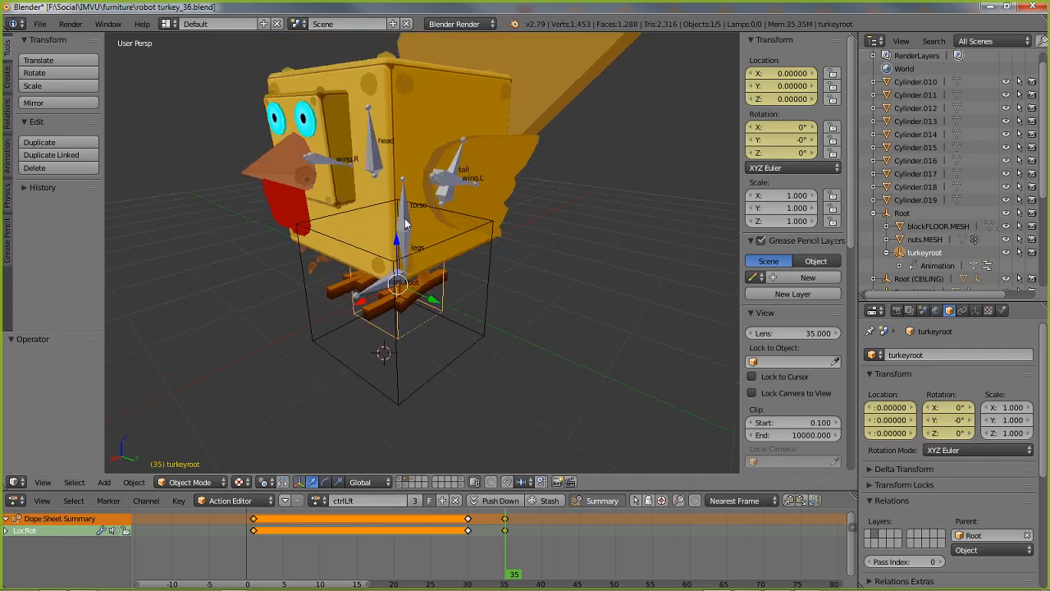
{"action": "right_click", "coordinate": [386, 286]}
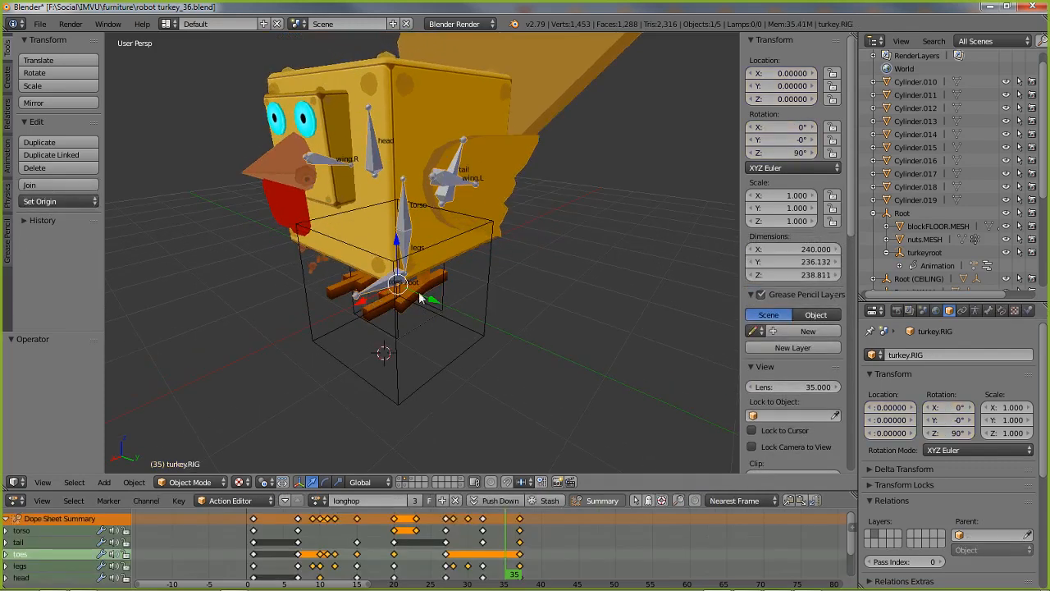
{"action": "key", "text": "r"}
{"action": "key", "text": "z"}
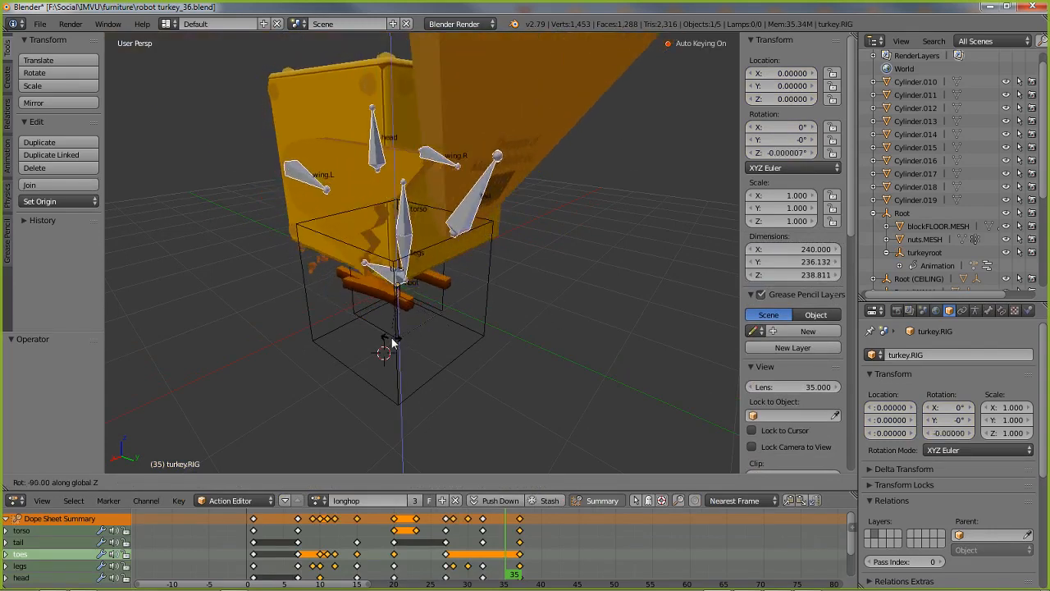
{"action": "left_click", "coordinate": [392, 342]}
{"action": "middle_click_drag", "start_coordinate": [392, 342], "coordinate": [405, 283]}
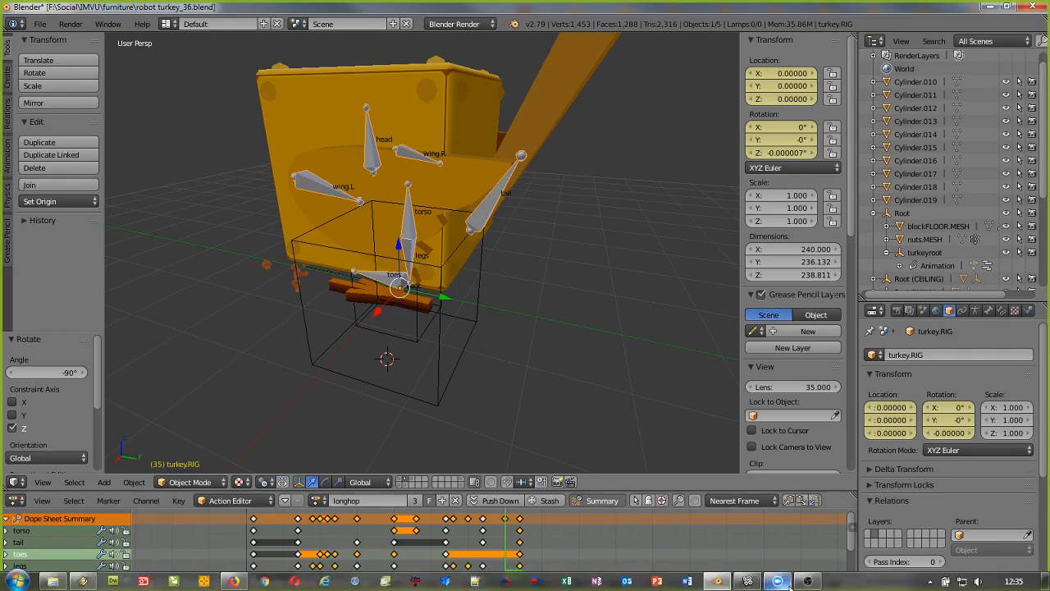
Step: Switch to IMVU and enable Vertex Colors for turkey.MESH's wings, tail and eyes materials
{"action": "left_click", "coordinate": [747, 578]}
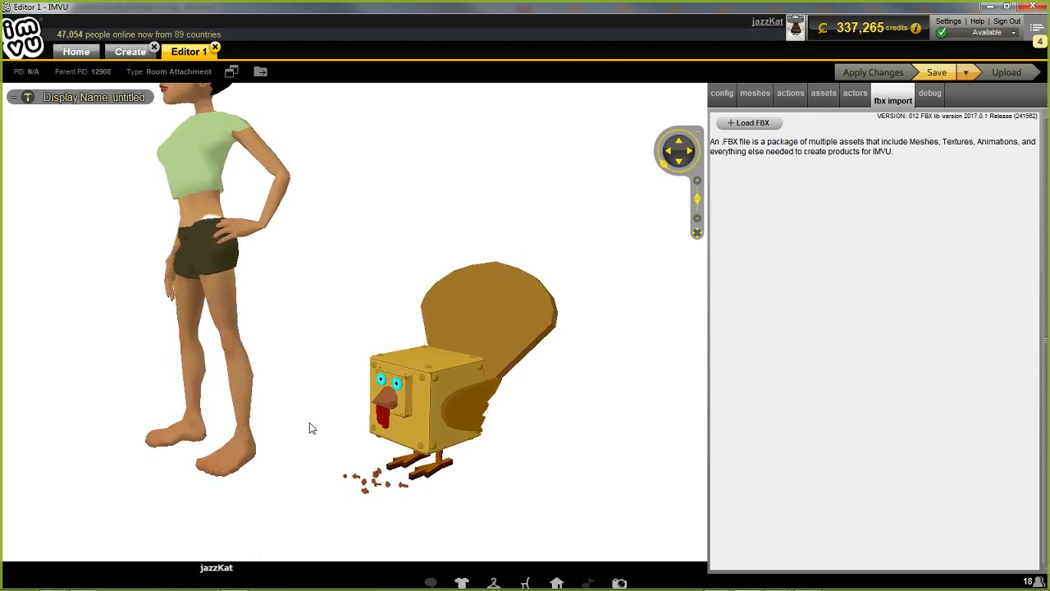
{"action": "left_click", "coordinate": [754, 94]}
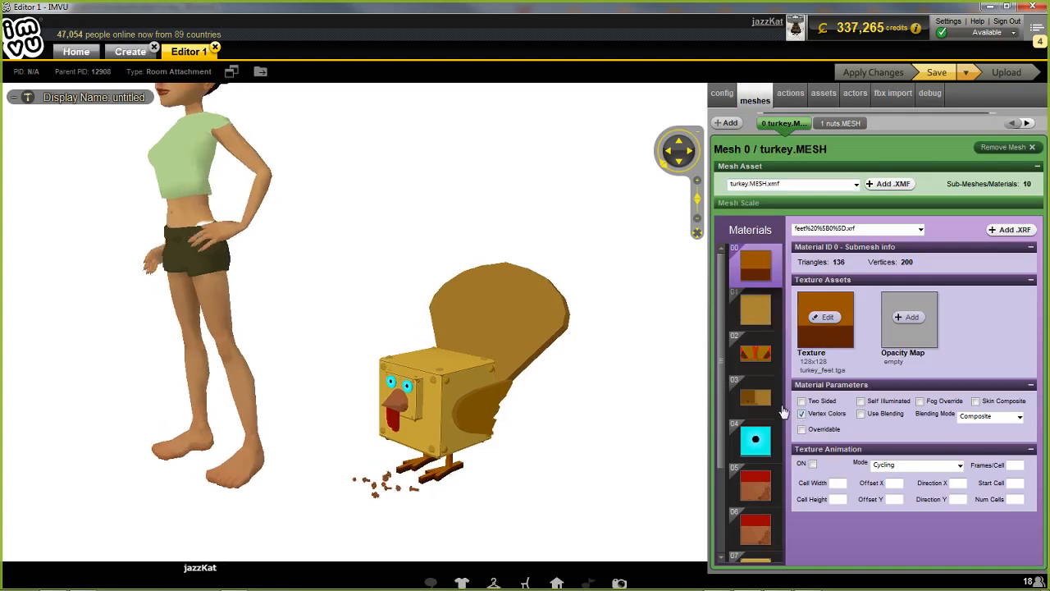
{"action": "left_click", "coordinate": [764, 361]}
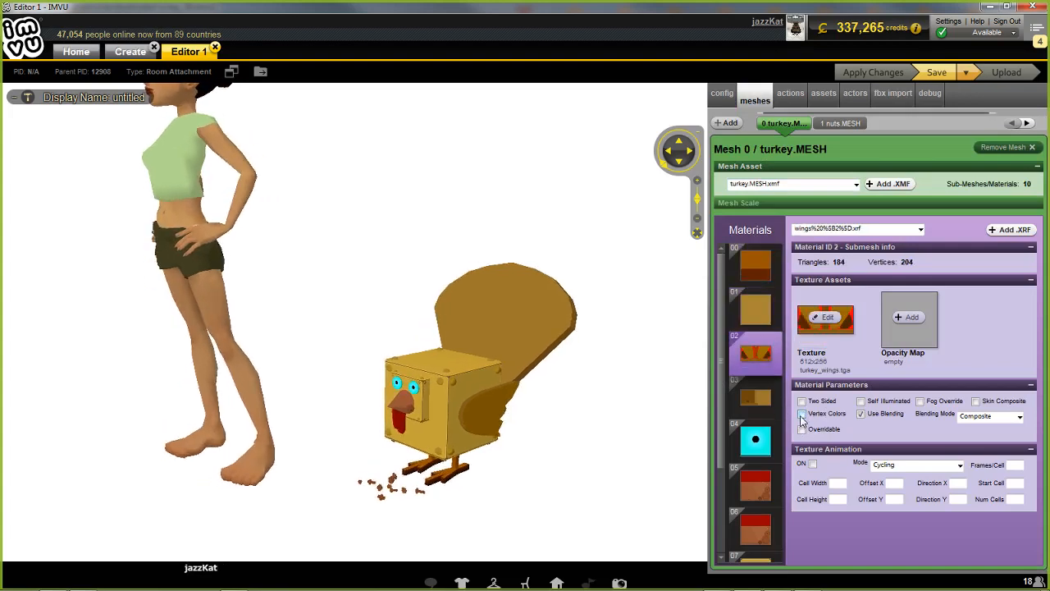
{"action": "left_click", "coordinate": [801, 415]}
{"action": "left_click", "coordinate": [756, 399]}
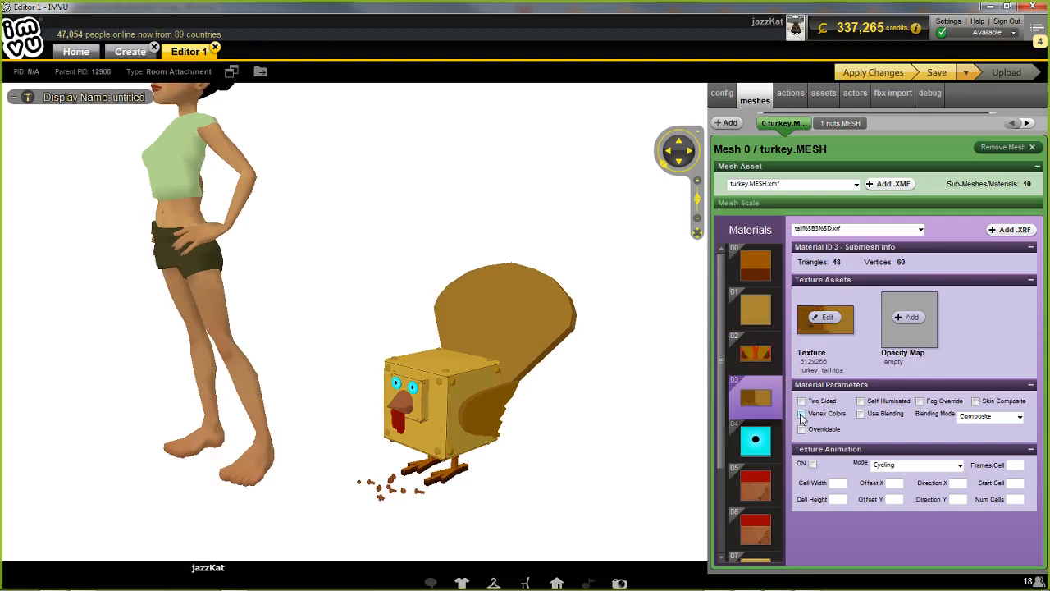
{"action": "left_click", "coordinate": [756, 441]}
{"action": "left_click", "coordinate": [802, 414]}
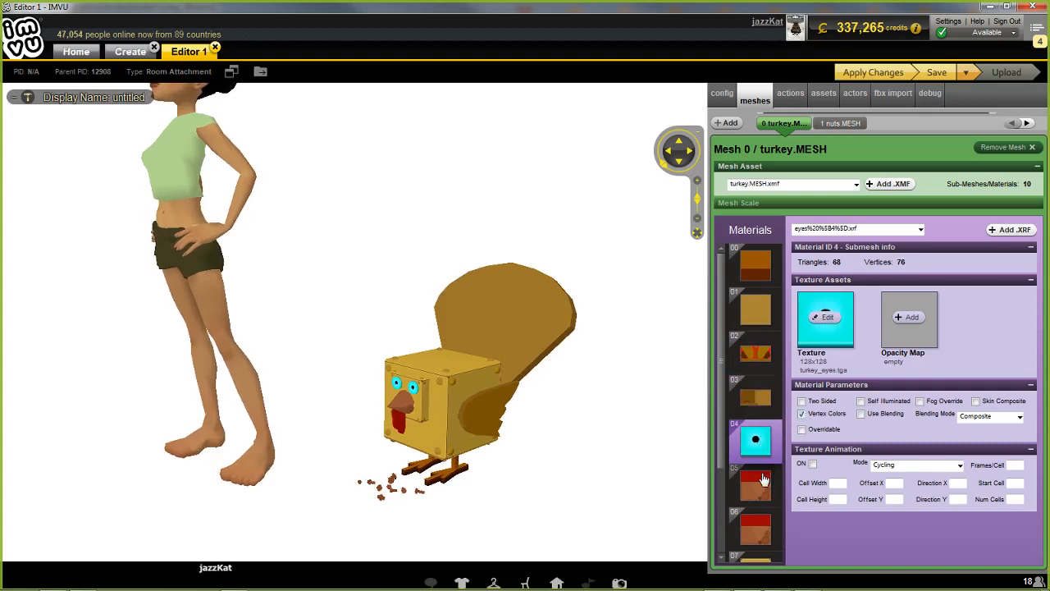
Step: Enable Vertex Colors for turkey.MESH's beak, beaktoo, head, body and turkeynuts materials
{"action": "left_click", "coordinate": [763, 480]}
{"action": "scroll", "coordinate": [754, 391], "scroll_direction": "down", "scroll_amount": 3}
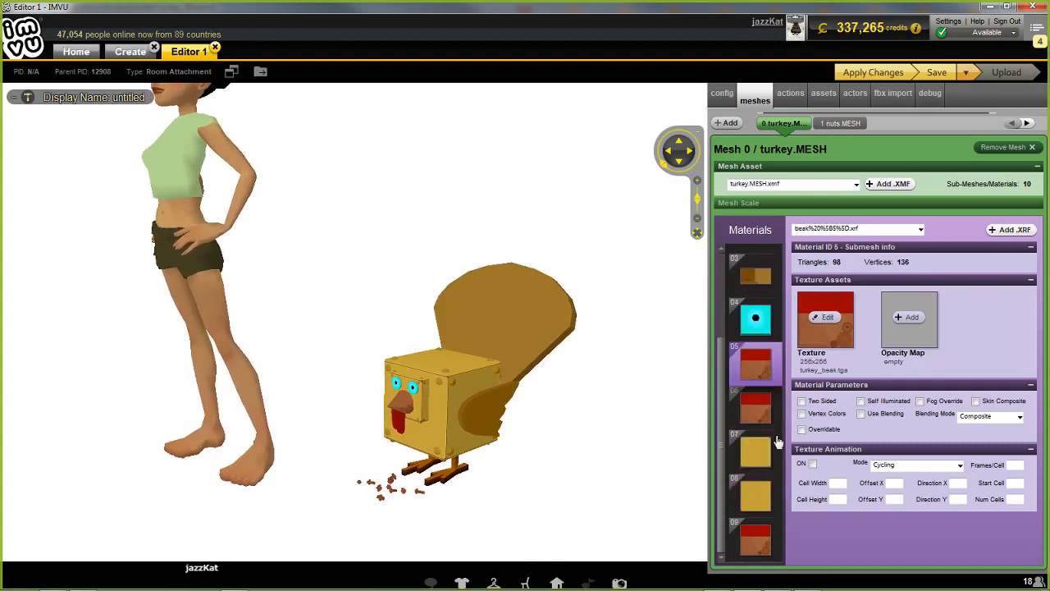
{"action": "left_click", "coordinate": [763, 410]}
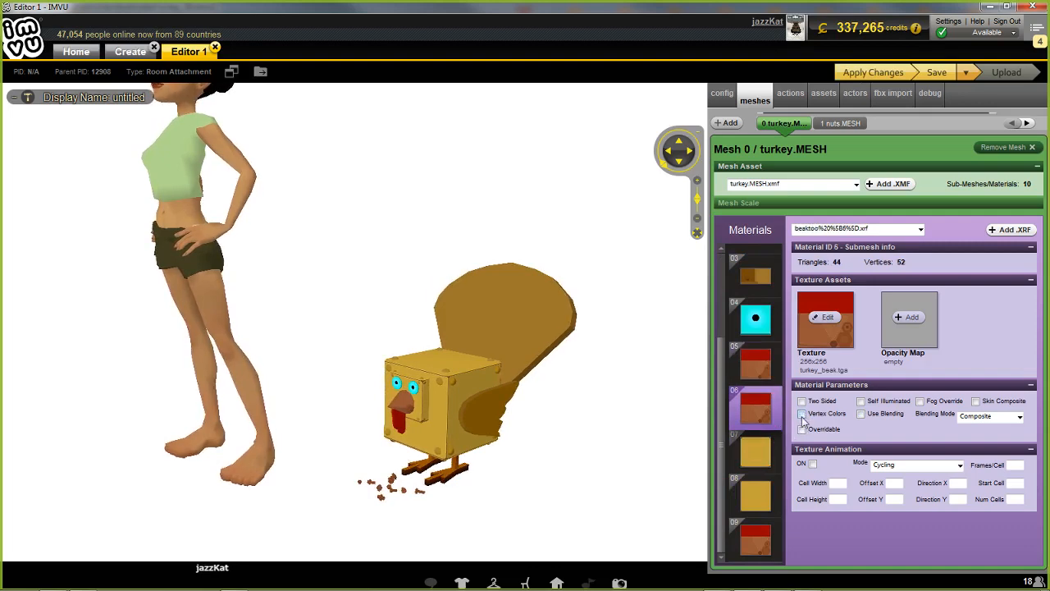
{"action": "left_click", "coordinate": [802, 414]}
{"action": "left_click", "coordinate": [756, 452]}
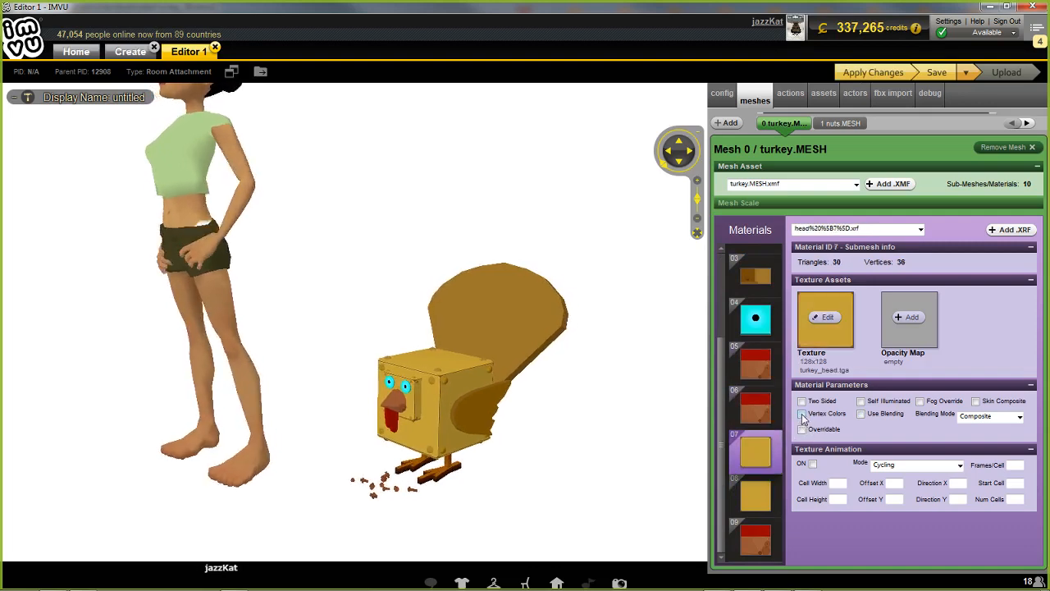
{"action": "left_click", "coordinate": [756, 495]}
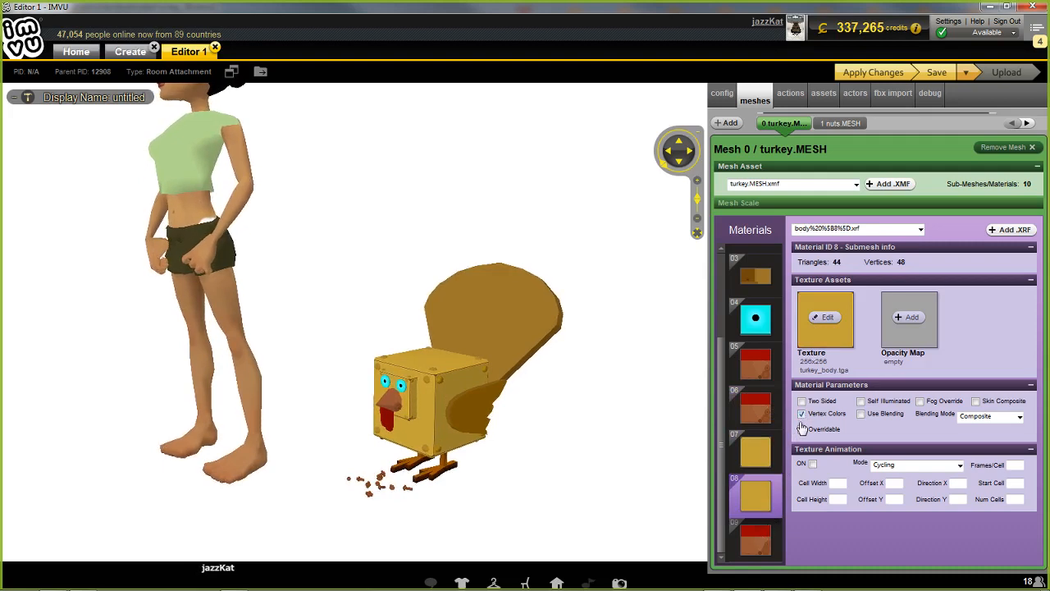
{"action": "left_click", "coordinate": [803, 415]}
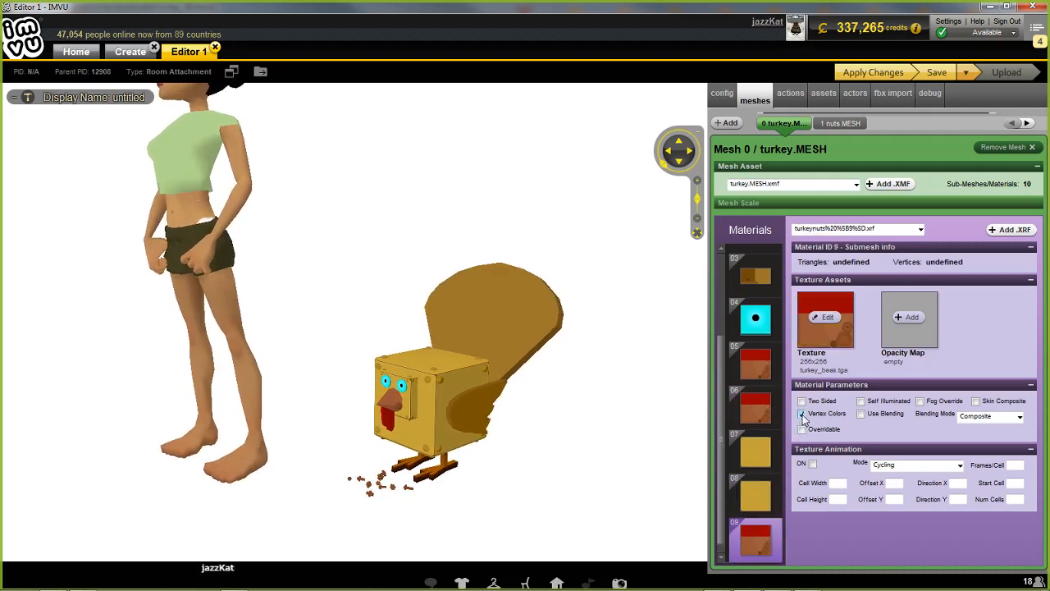
Step: Apply the Vertex Colors changes and inspect the turkey's shading up close
{"action": "left_click", "coordinate": [859, 74]}
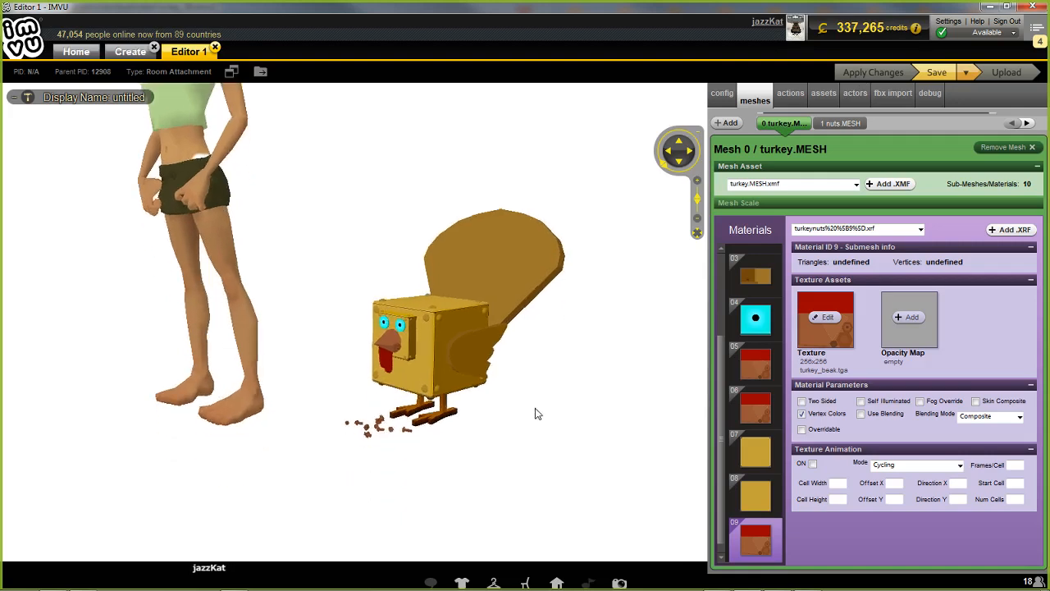
{"action": "scroll", "coordinate": [523, 420], "scroll_direction": "up", "scroll_amount": 5}
{"action": "scroll", "coordinate": [517, 395], "scroll_direction": "down", "scroll_amount": 2}
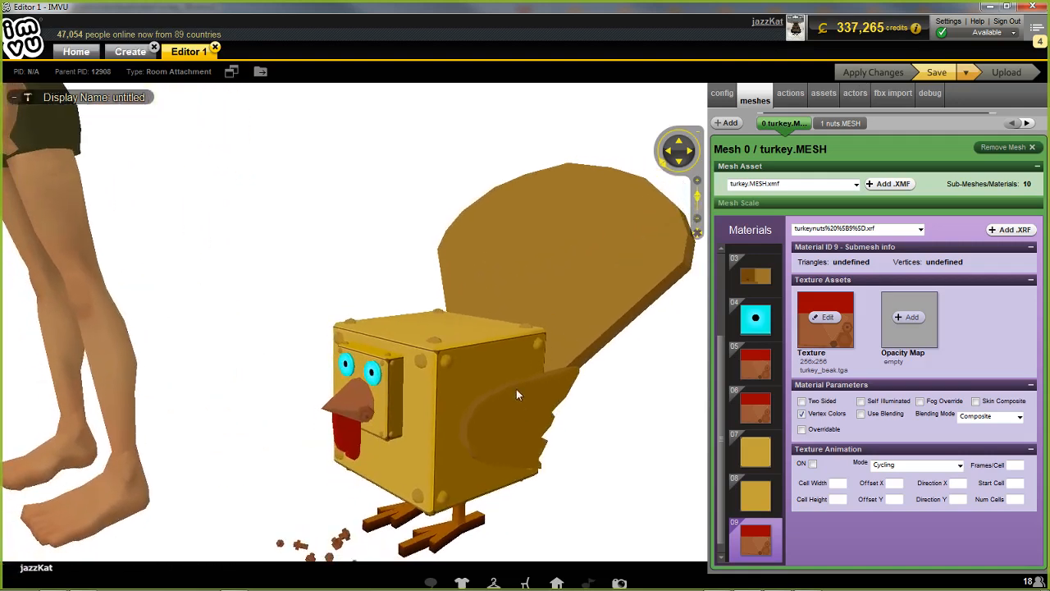
Step: Select RootNode%2FRoot.xsf as the skeleton in the product's configuration
{"action": "left_click", "coordinate": [724, 95]}
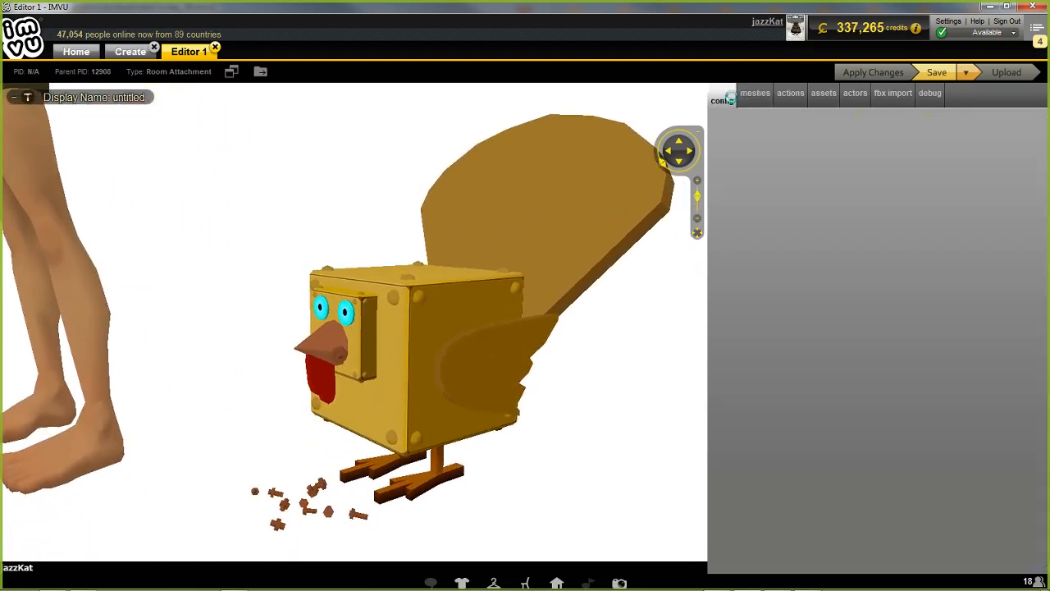
{"action": "left_click", "coordinate": [764, 144]}
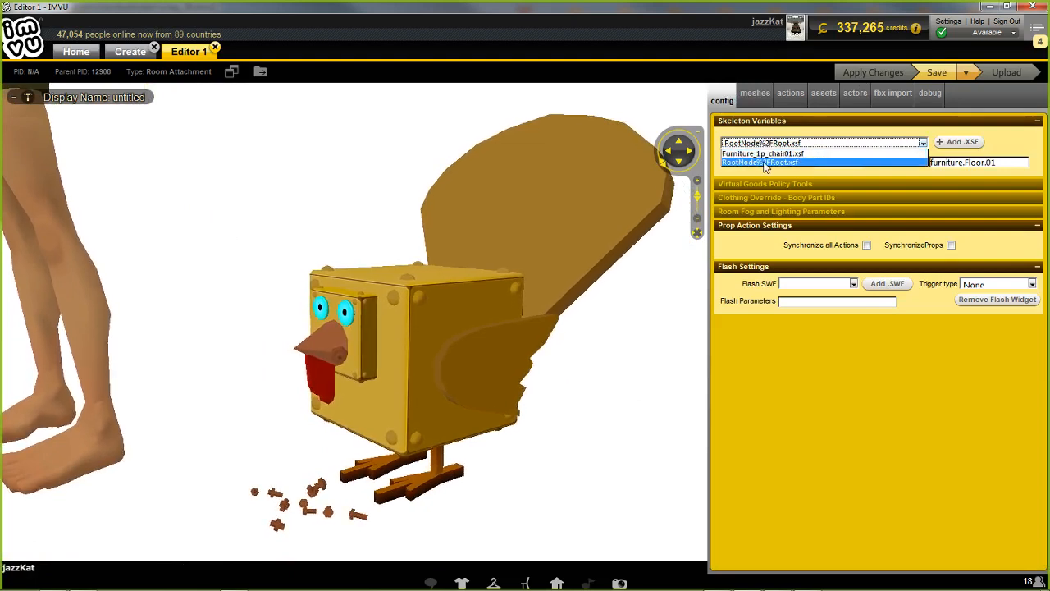
{"action": "left_click", "coordinate": [763, 163]}
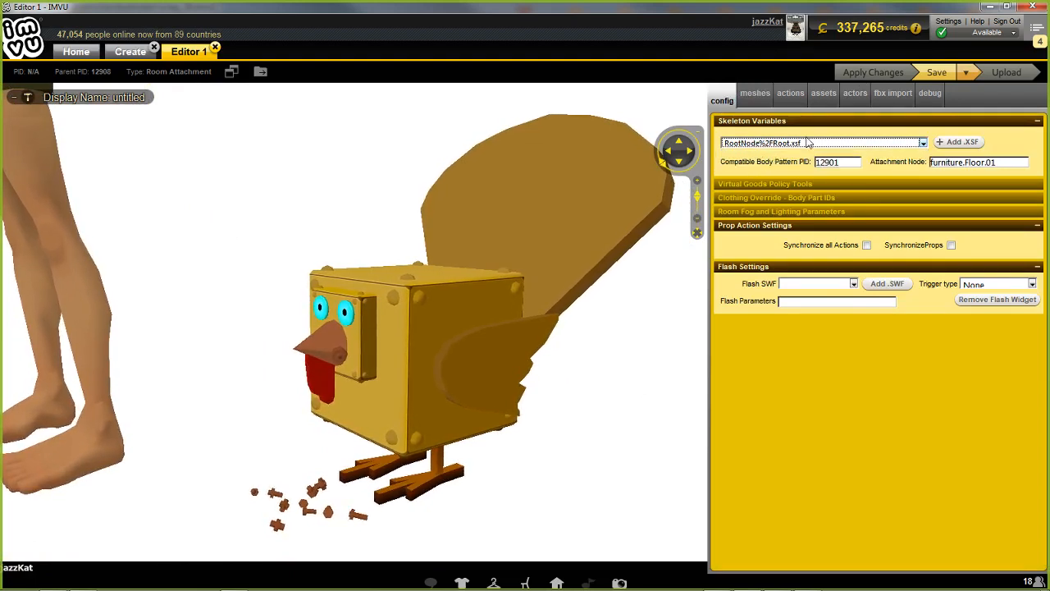
Step: Add an action with the trigger stance.Idle, 1 ensemble played and a blank After Playing setting
{"action": "left_click", "coordinate": [784, 98]}
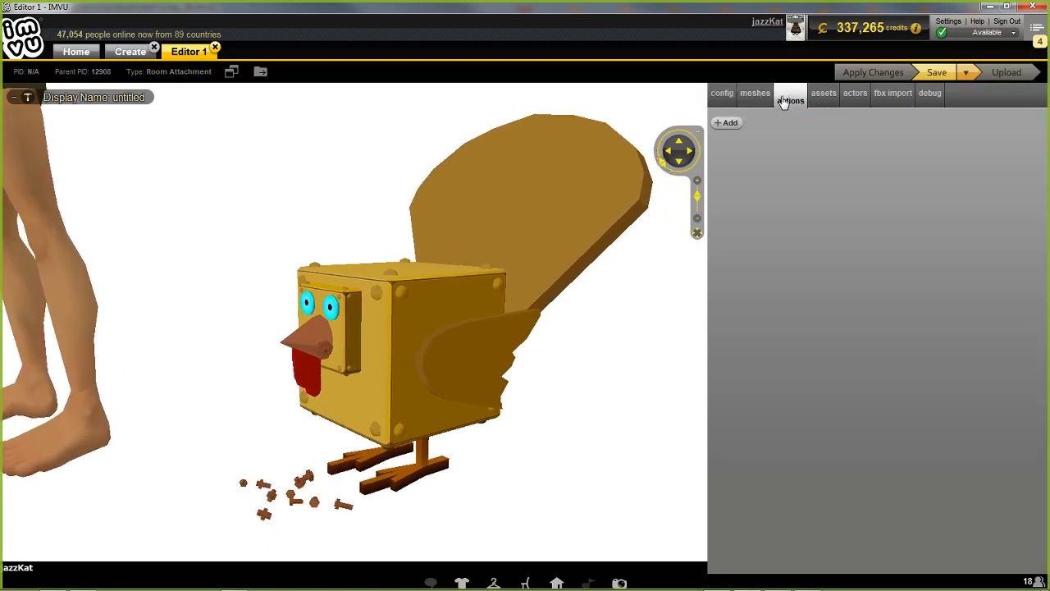
{"action": "left_click", "coordinate": [728, 122]}
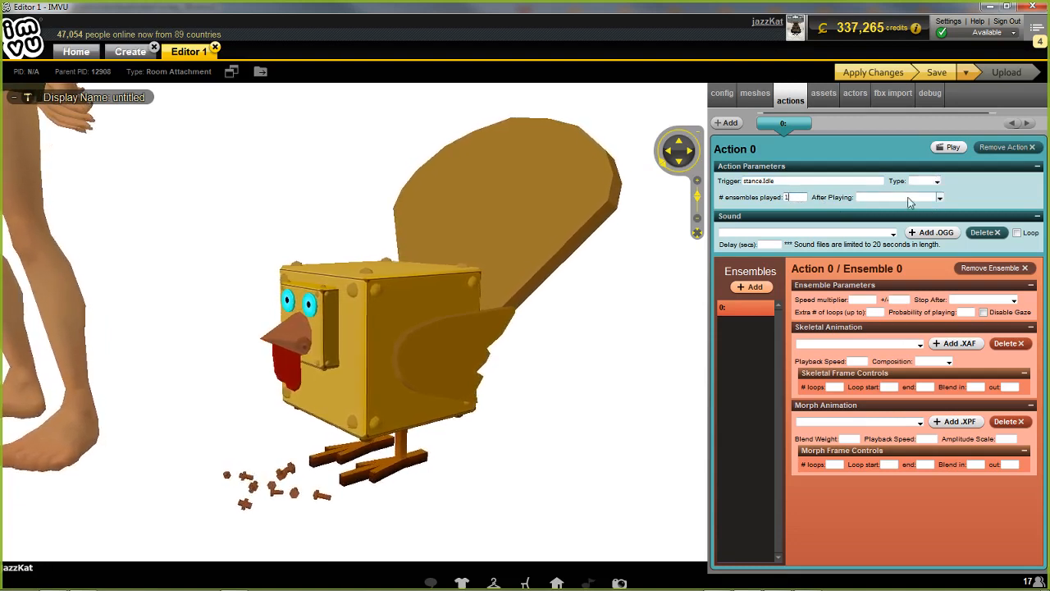
{"action": "left_click", "coordinate": [941, 198]}
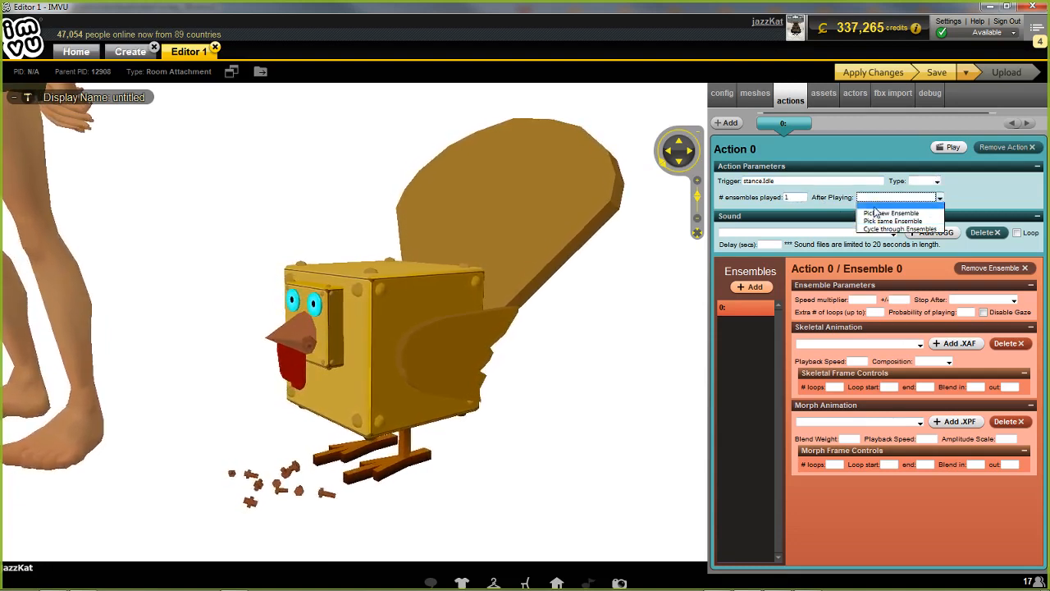
{"action": "left_click", "coordinate": [884, 206]}
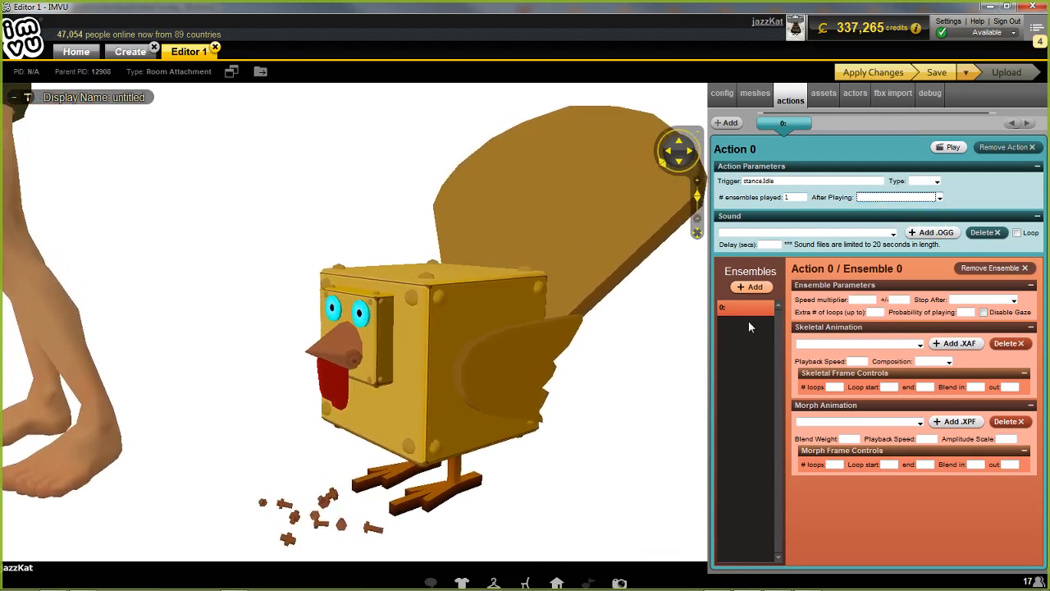
Step: Assign idle-torso.xaf as Ensemble 0's skeletal animation with 0 loops and apply the changes
{"action": "left_click", "coordinate": [919, 343]}
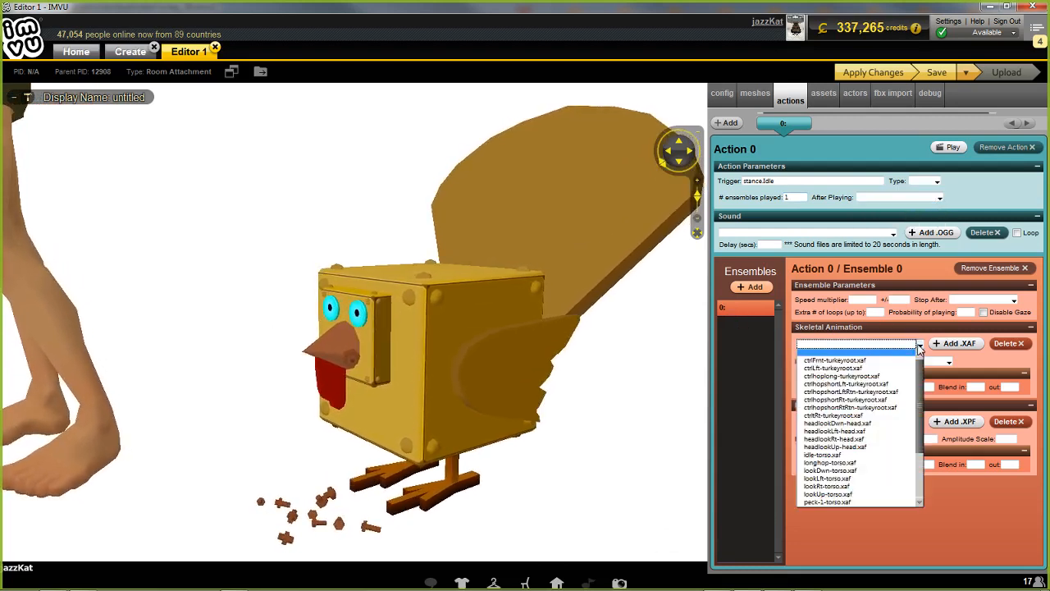
{"action": "left_click", "coordinate": [820, 456]}
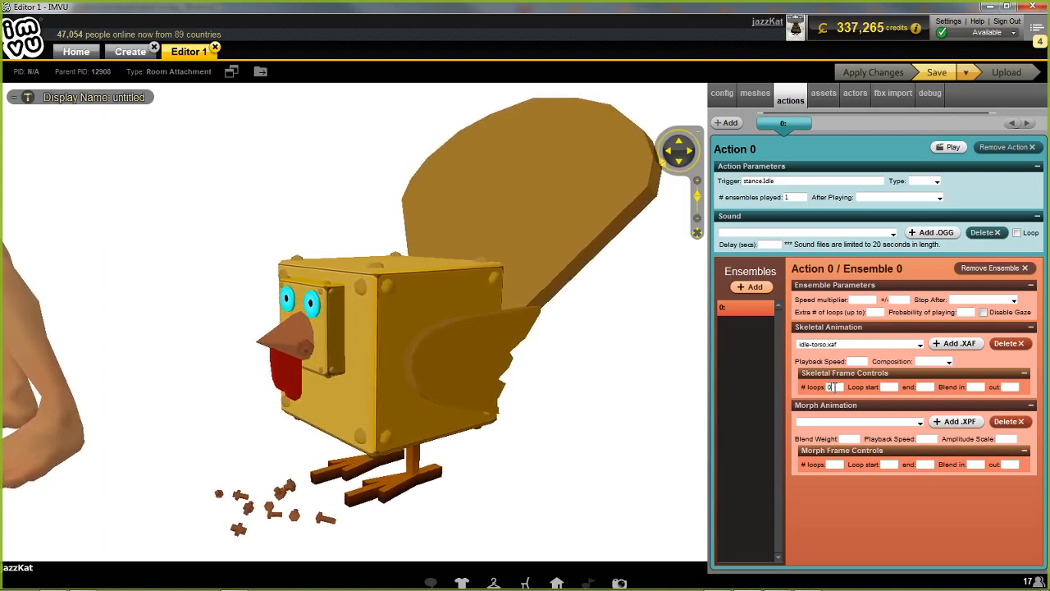
{"action": "left_click", "coordinate": [895, 386]}
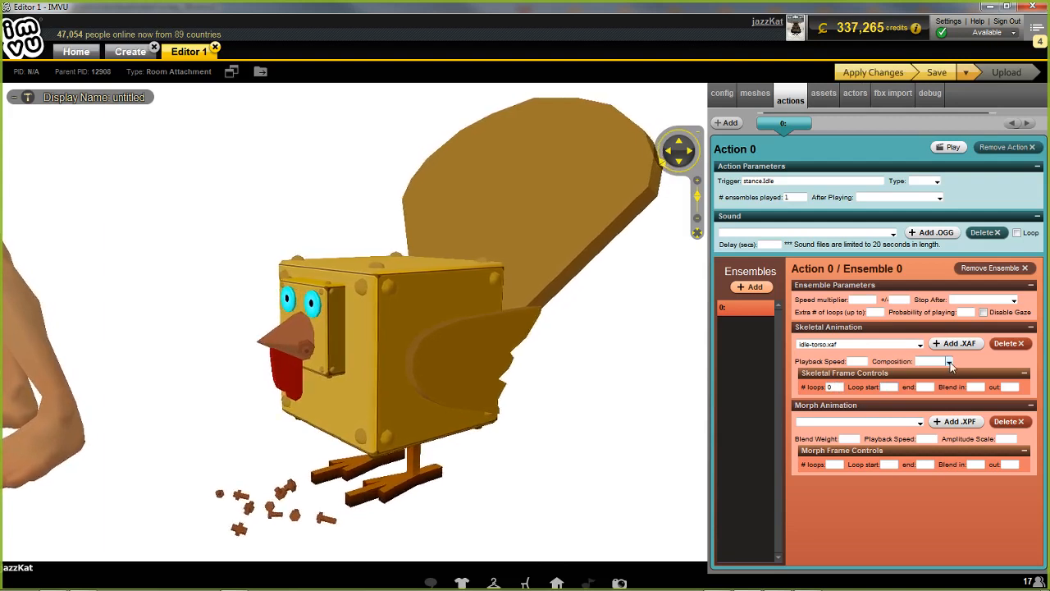
{"action": "left_click", "coordinate": [889, 73]}
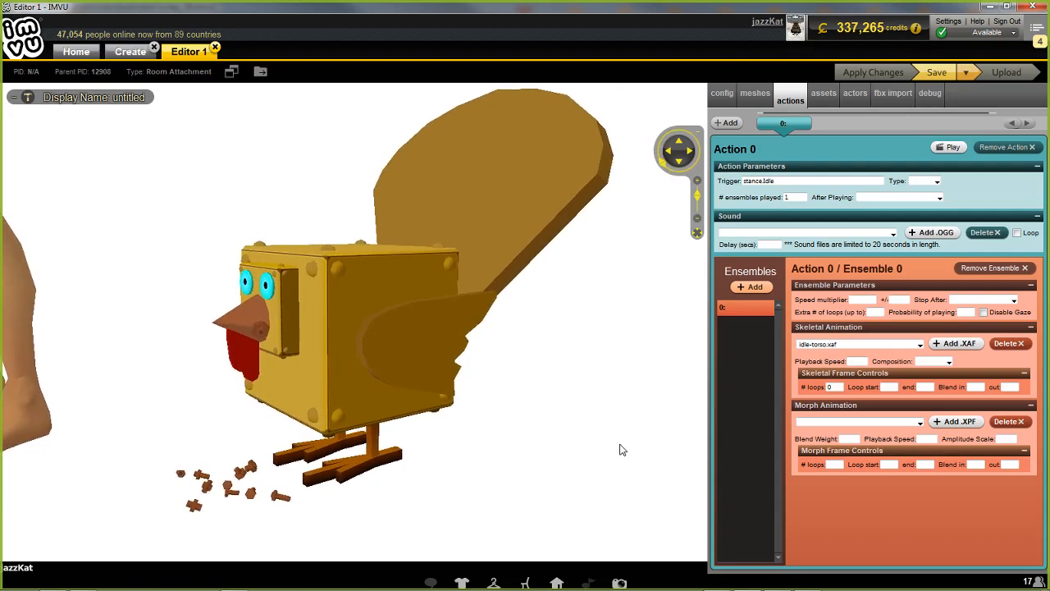
Step: Examine the turkey's idle animation in the scene from near and far beside the avatar
{"action": "left_click_drag", "start_coordinate": [96, 228], "coordinate": [172, 248]}
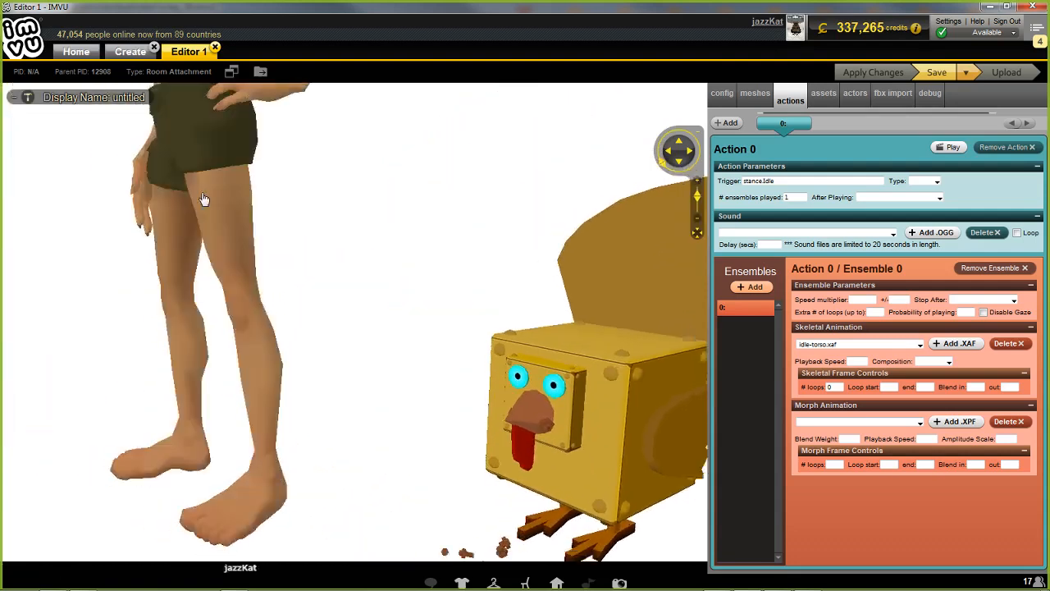
{"action": "scroll", "coordinate": [205, 207], "scroll_direction": "down", "scroll_amount": 5}
{"action": "scroll", "coordinate": [444, 407], "scroll_direction": "up", "scroll_amount": 3}
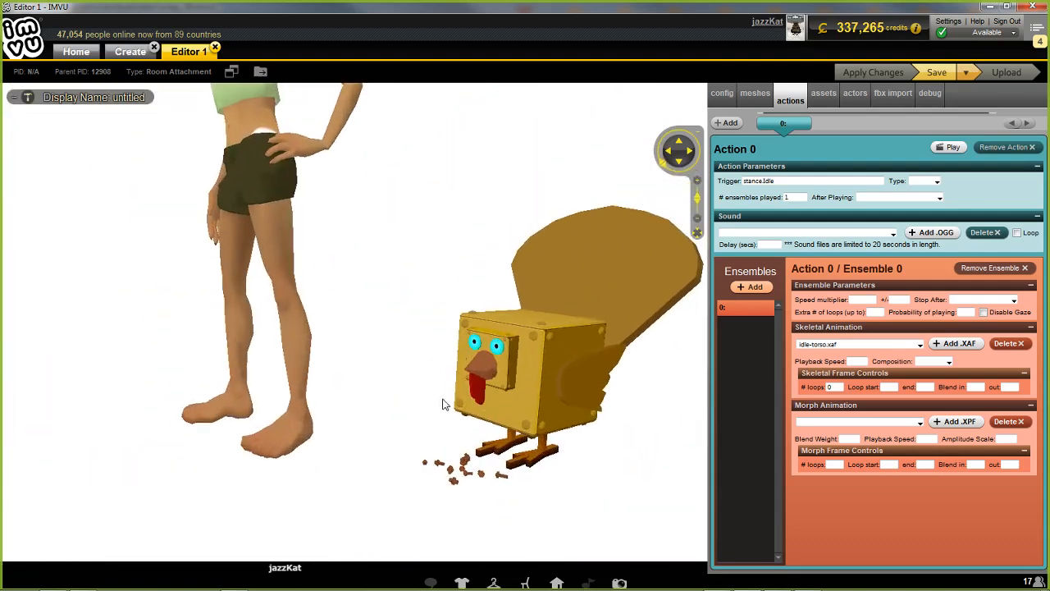
{"action": "left_click_drag", "start_coordinate": [394, 401], "coordinate": [355, 379]}
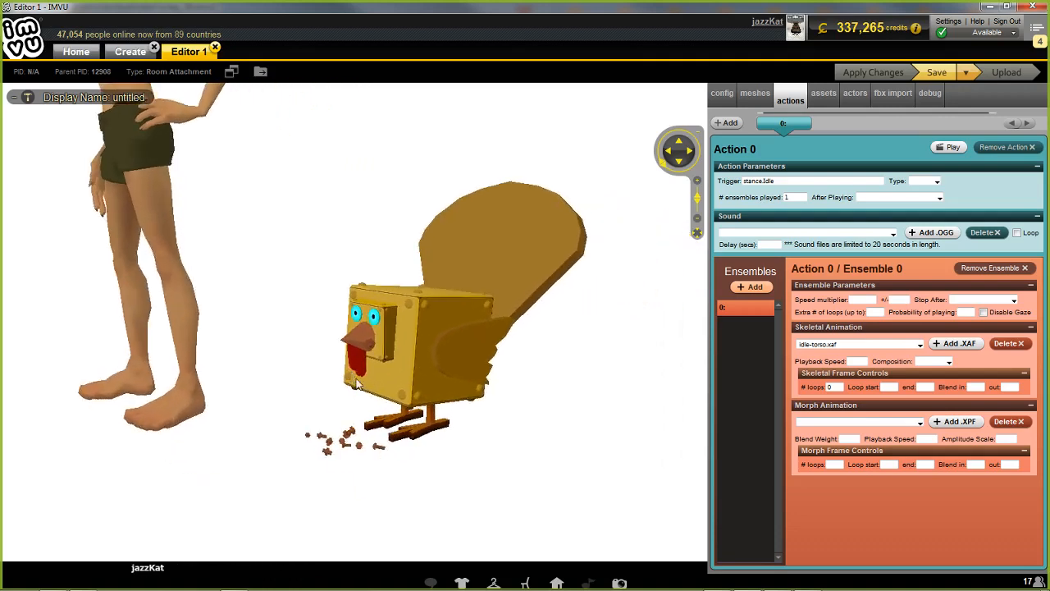
{"action": "scroll", "coordinate": [563, 453], "scroll_direction": "up", "scroll_amount": 3}
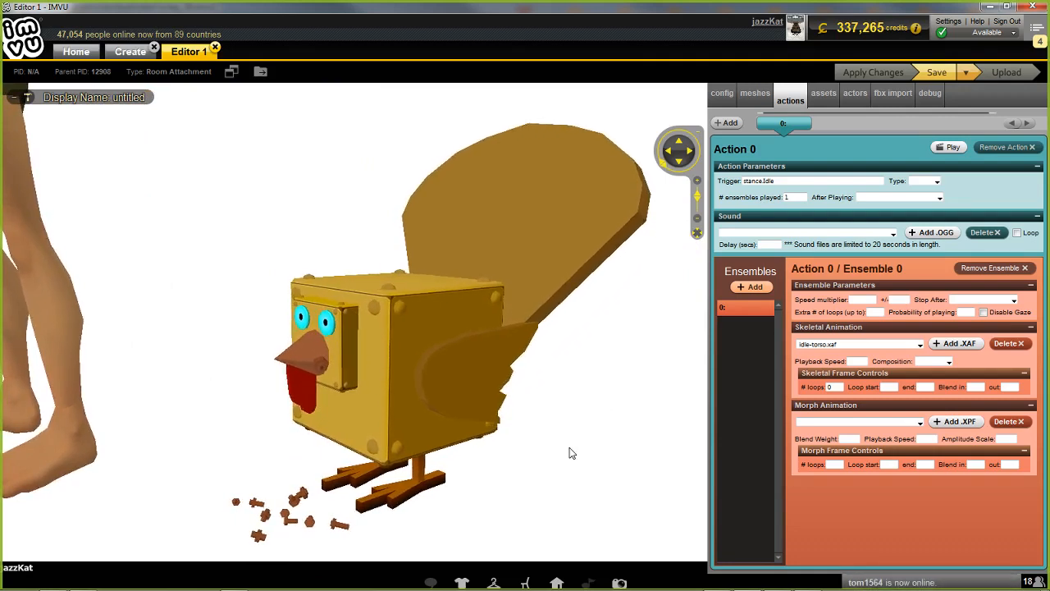
{"action": "scroll", "coordinate": [571, 453], "scroll_direction": "up", "scroll_amount": 2}
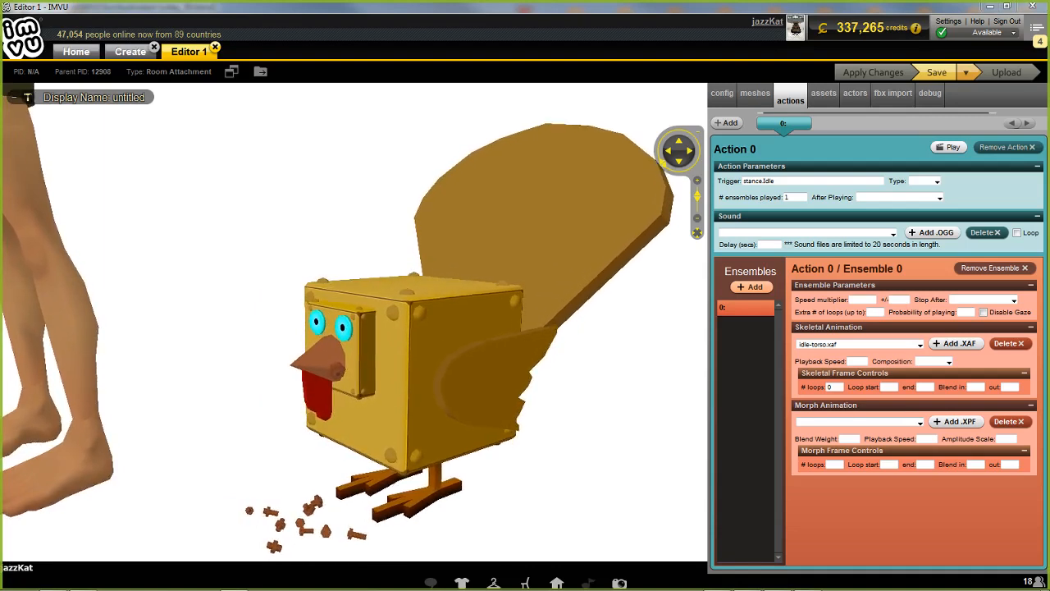
{"action": "left_click_drag", "start_coordinate": [584, 461], "coordinate": [558, 457]}
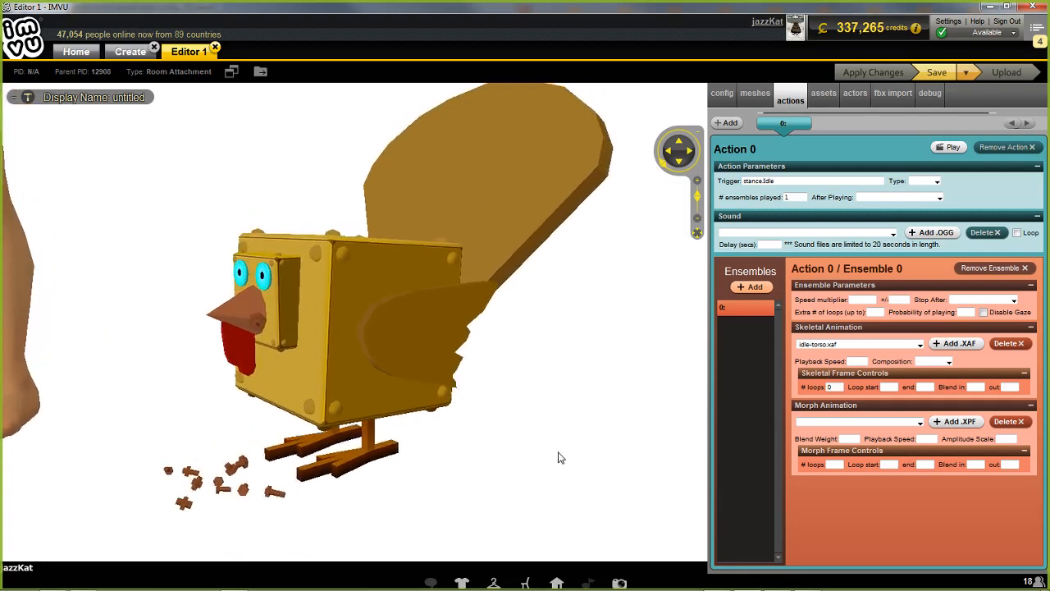
{"action": "left_click_drag", "start_coordinate": [553, 393], "coordinate": [547, 401]}
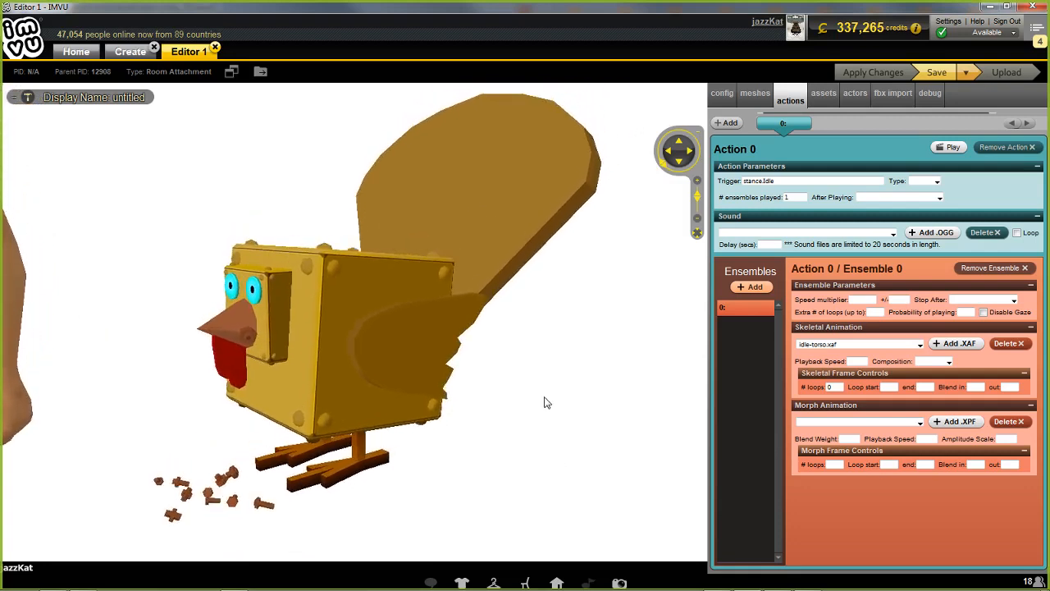
Step: Clear Ensemble 0's loop count, add Ensemble 1 with the skeletal animation headlookUp-head.xaf, and apply the changes
{"action": "left_click", "coordinate": [833, 386]}
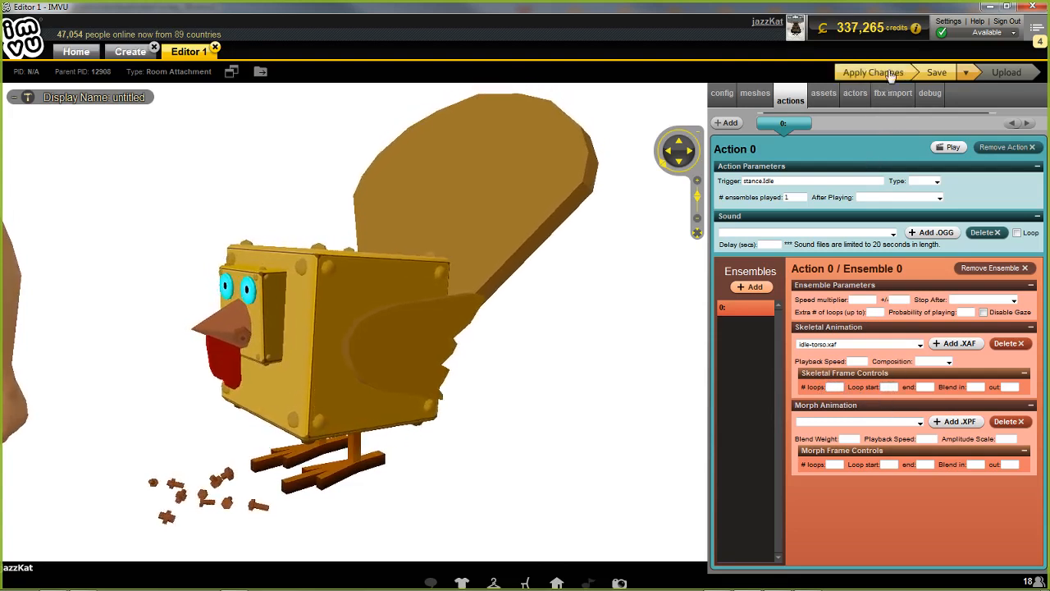
{"action": "left_click", "coordinate": [750, 288]}
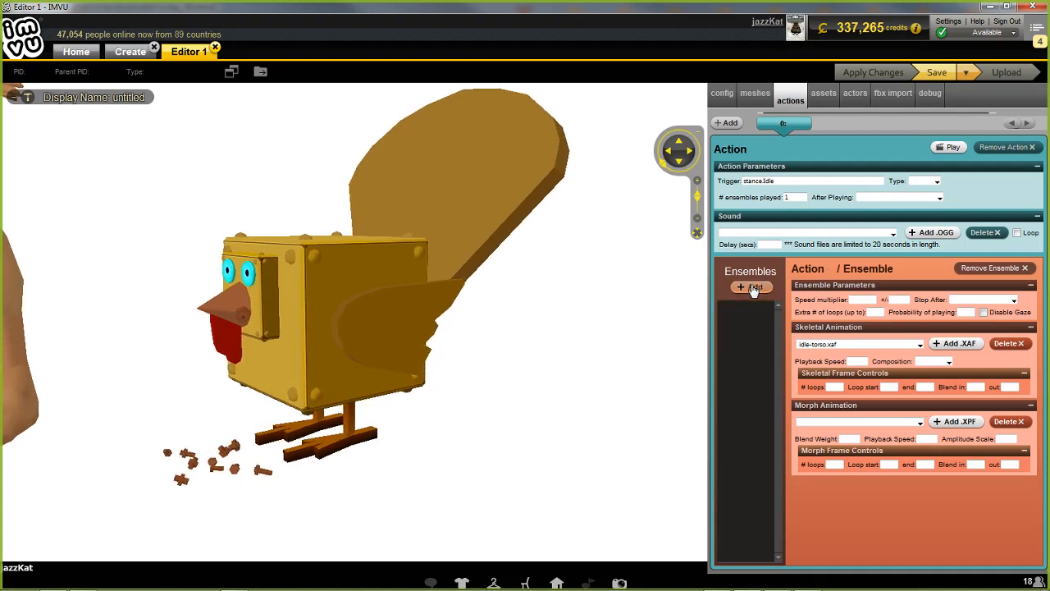
{"action": "left_click", "coordinate": [910, 343]}
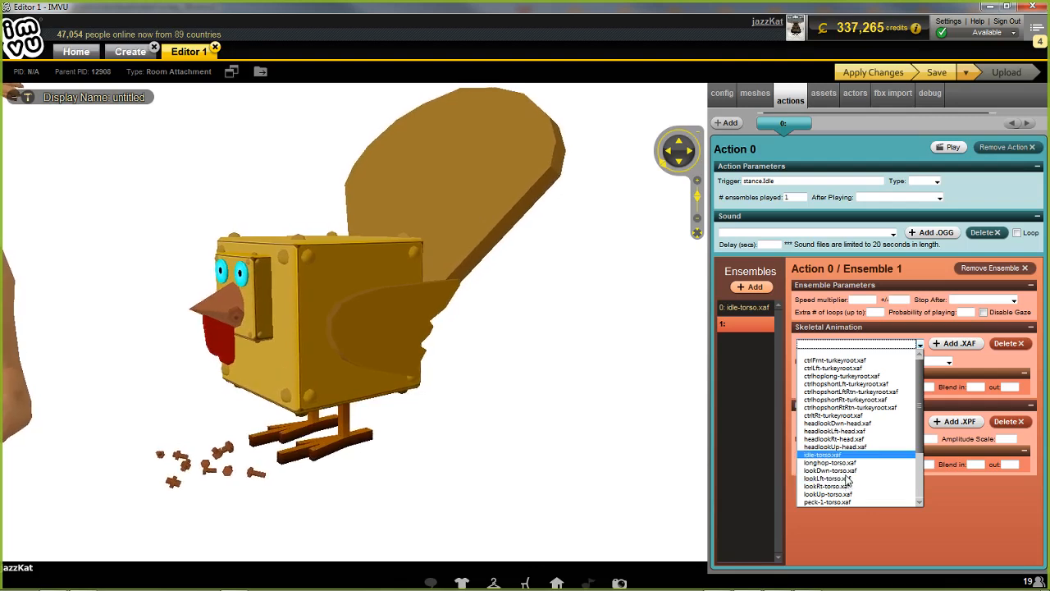
{"action": "left_click", "coordinate": [836, 446]}
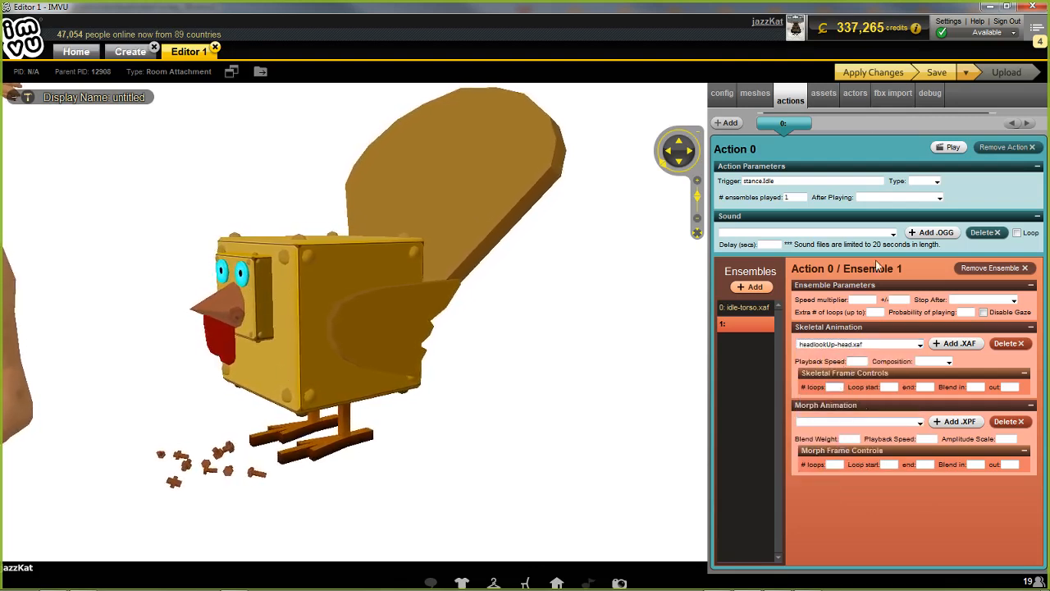
{"action": "left_click", "coordinate": [872, 71]}
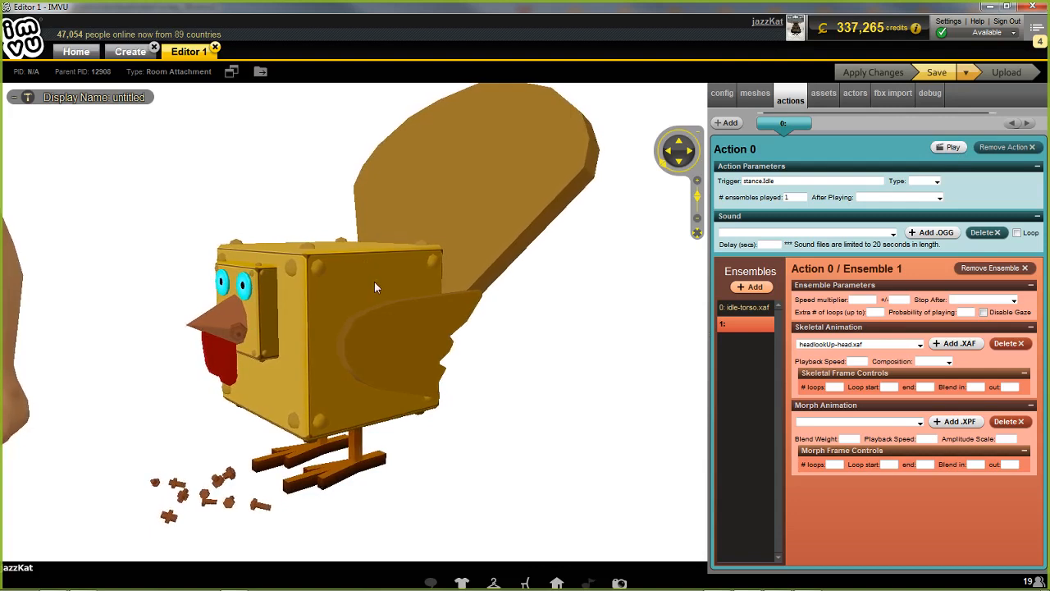
{"action": "left_click", "coordinate": [898, 199]}
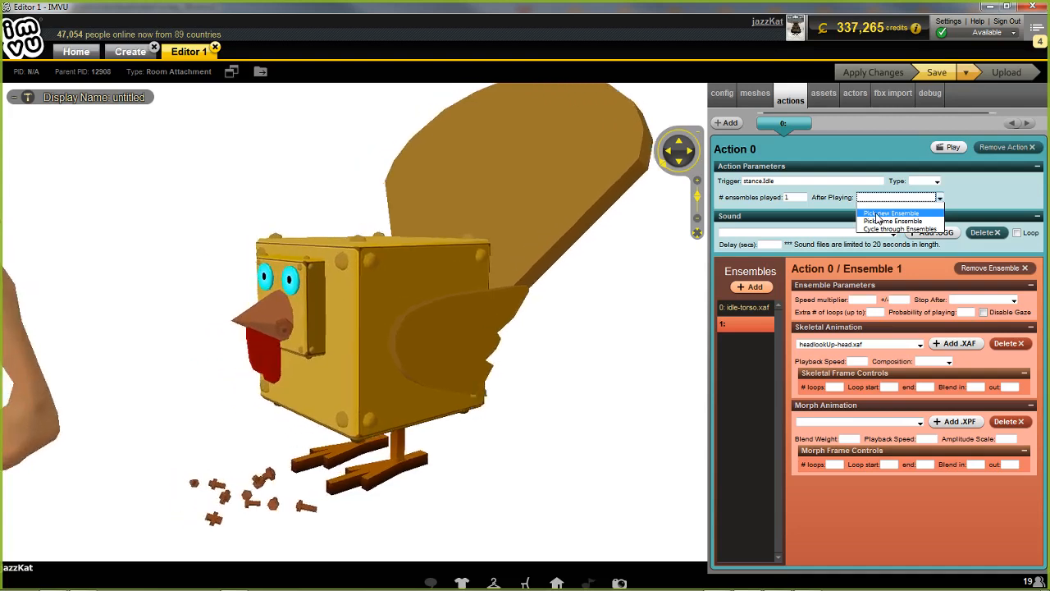
{"action": "left_click", "coordinate": [986, 198]}
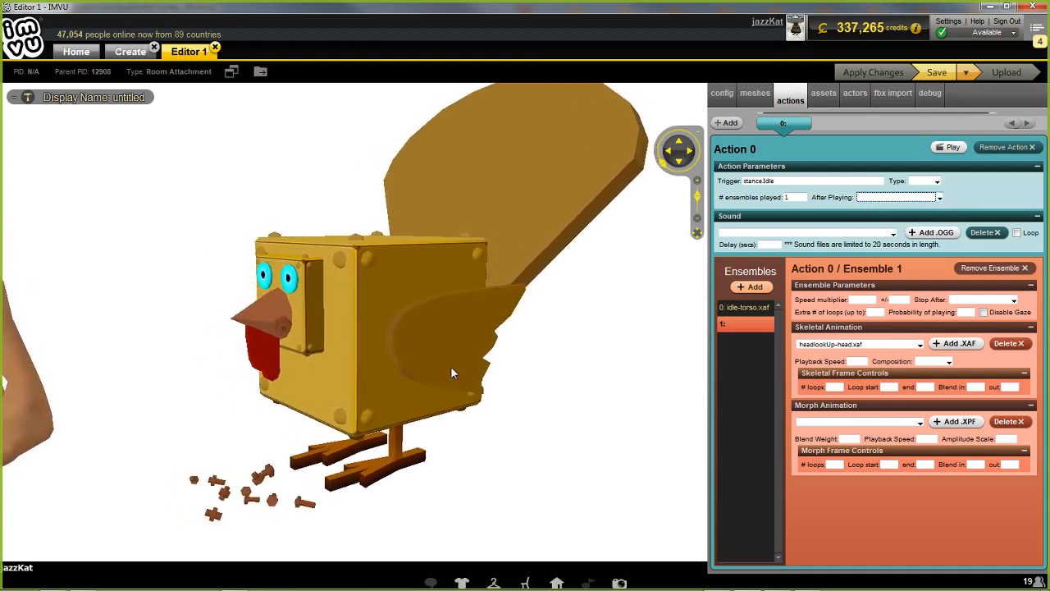
Step: Add Ensemble 2 to the stance.Idle action with idle-torso.xaf as its skeletal animation and apply the changes
{"action": "left_click", "coordinate": [750, 289]}
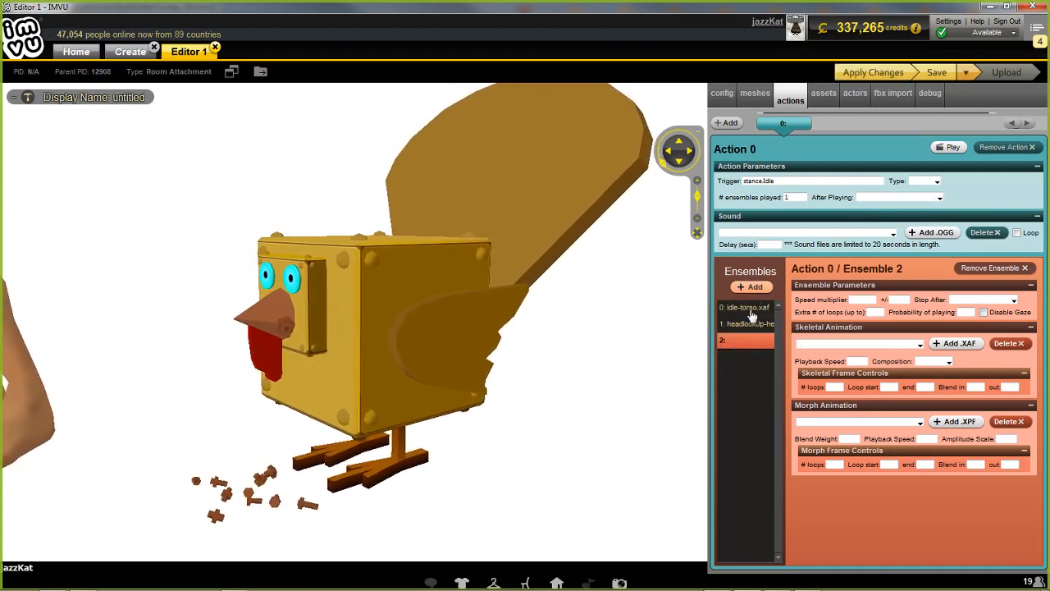
{"action": "left_click", "coordinate": [746, 308]}
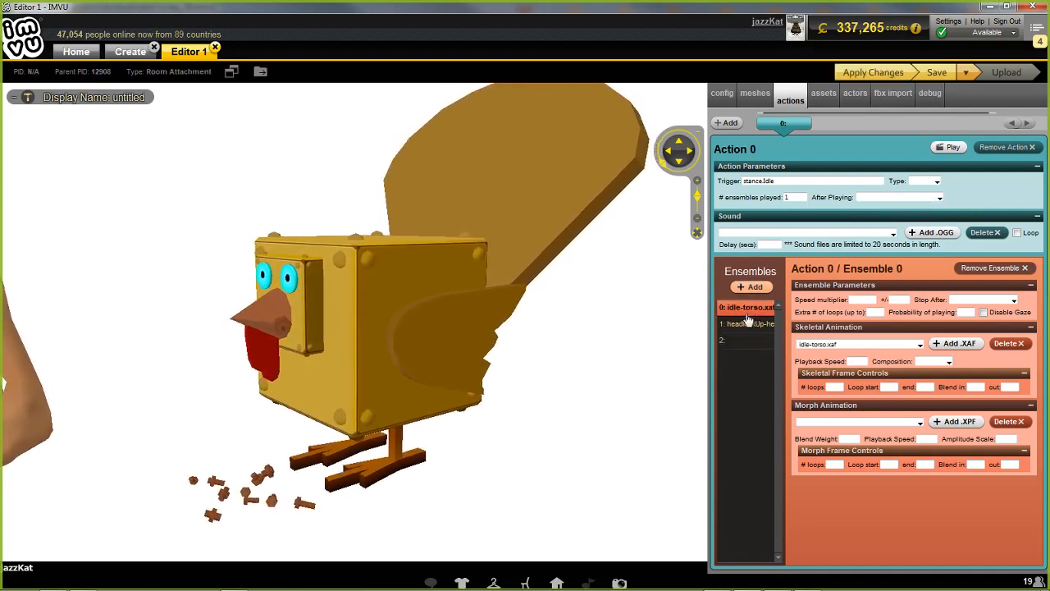
{"action": "left_click", "coordinate": [740, 340]}
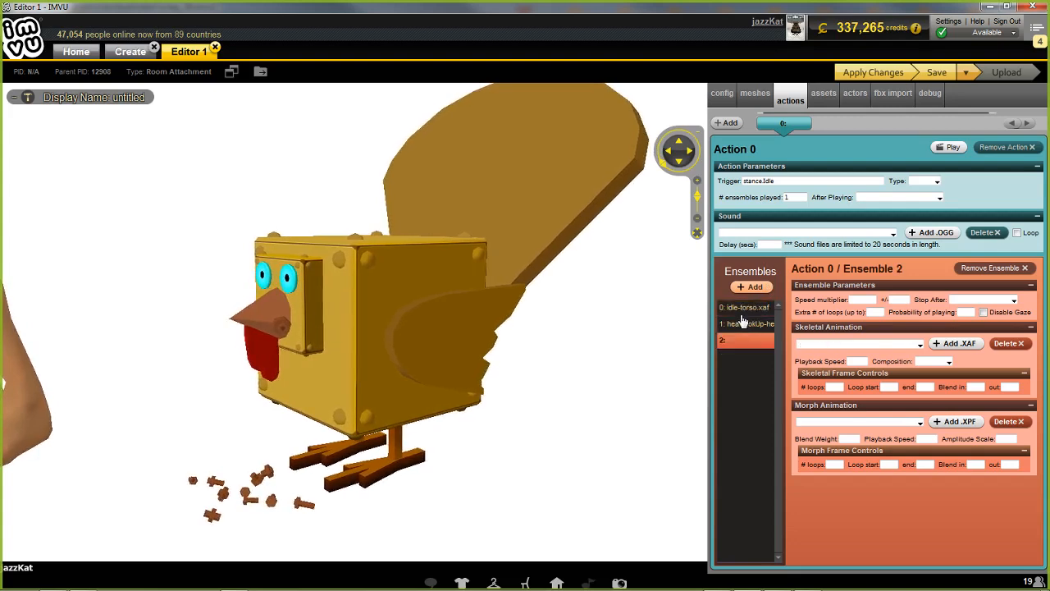
{"action": "left_click", "coordinate": [920, 344]}
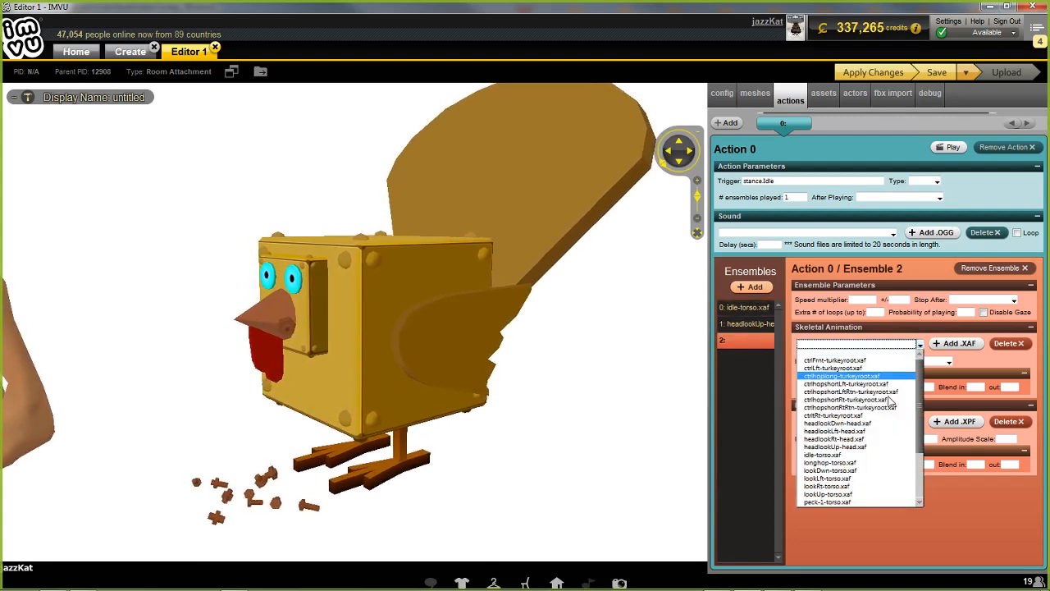
{"action": "left_click", "coordinate": [826, 454]}
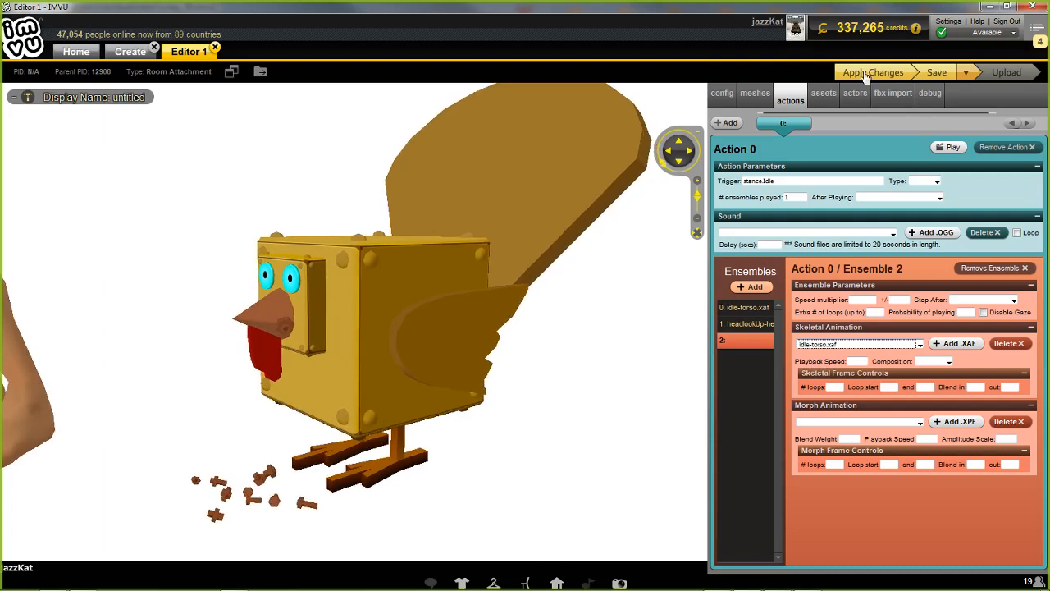
Step: Add Ensemble 3 to the stance.Idle action with headlookLft-head.xaf as its skeletal animation
{"action": "left_click", "coordinate": [750, 286]}
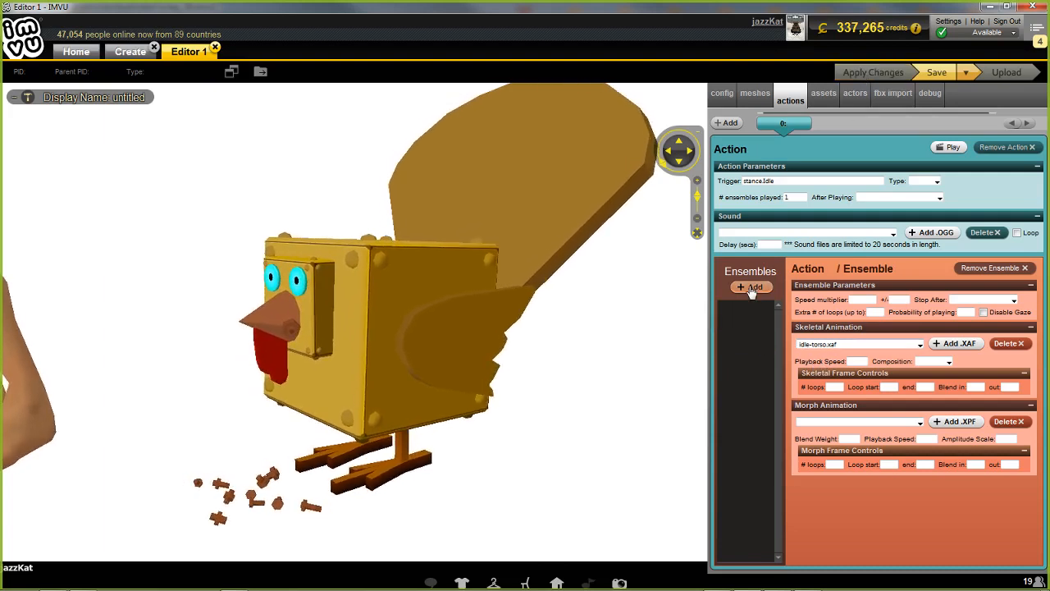
{"action": "left_click", "coordinate": [850, 344]}
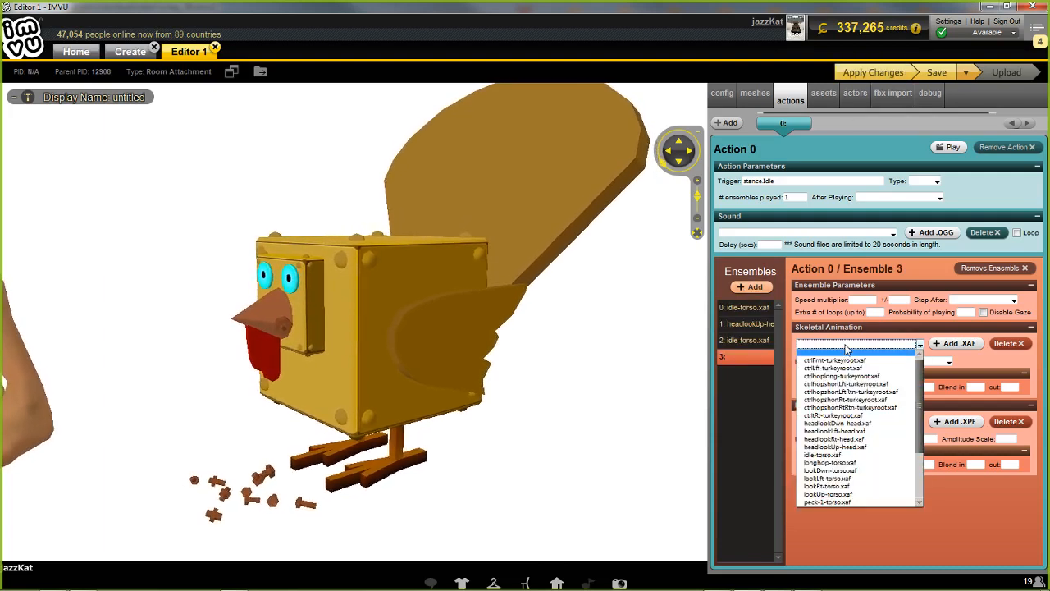
{"action": "left_click", "coordinate": [829, 431]}
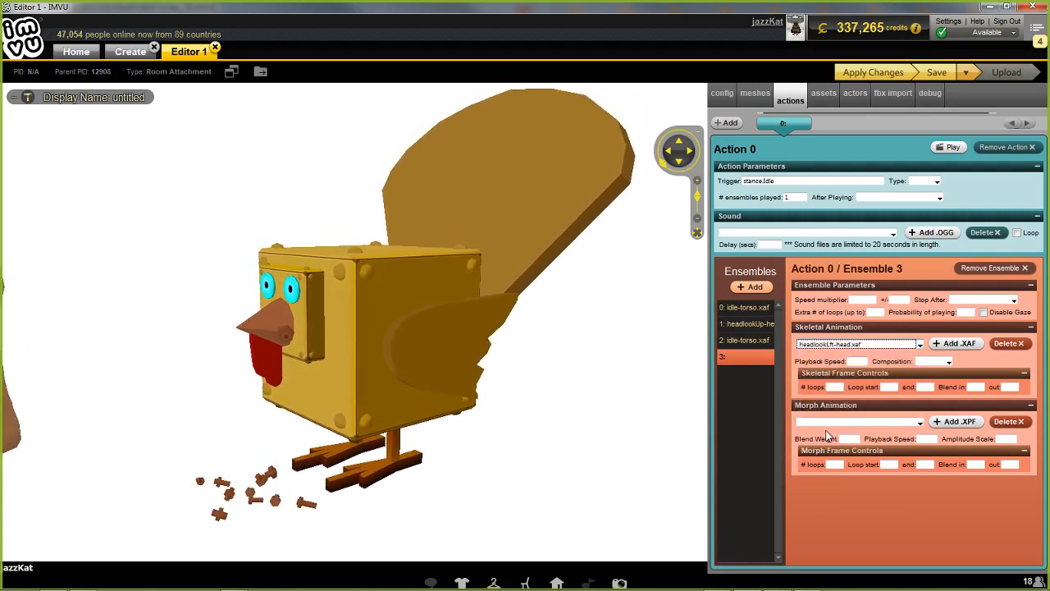
Step: Apply the Ensemble 3 changes and check the skeletal animation settings of Ensembles 2 and 3
{"action": "left_click", "coordinate": [868, 73]}
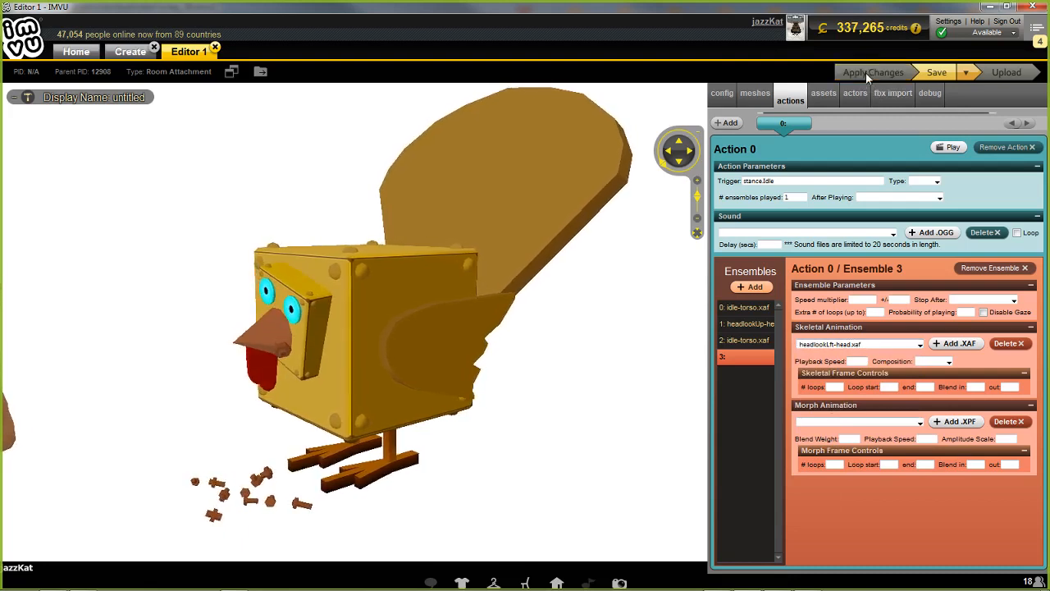
{"action": "left_click", "coordinate": [741, 340]}
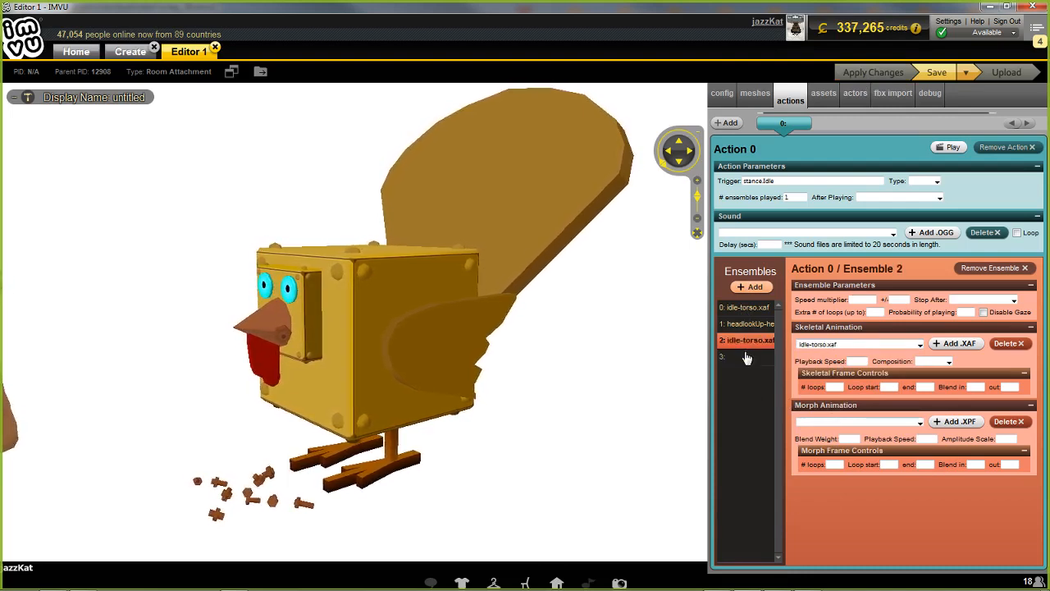
{"action": "left_click", "coordinate": [746, 360]}
Step: Add Ensemble 4 to the stance.Idle action with idle-torso.xaf as its skeletal animation and apply the changes
{"action": "left_click", "coordinate": [753, 287]}
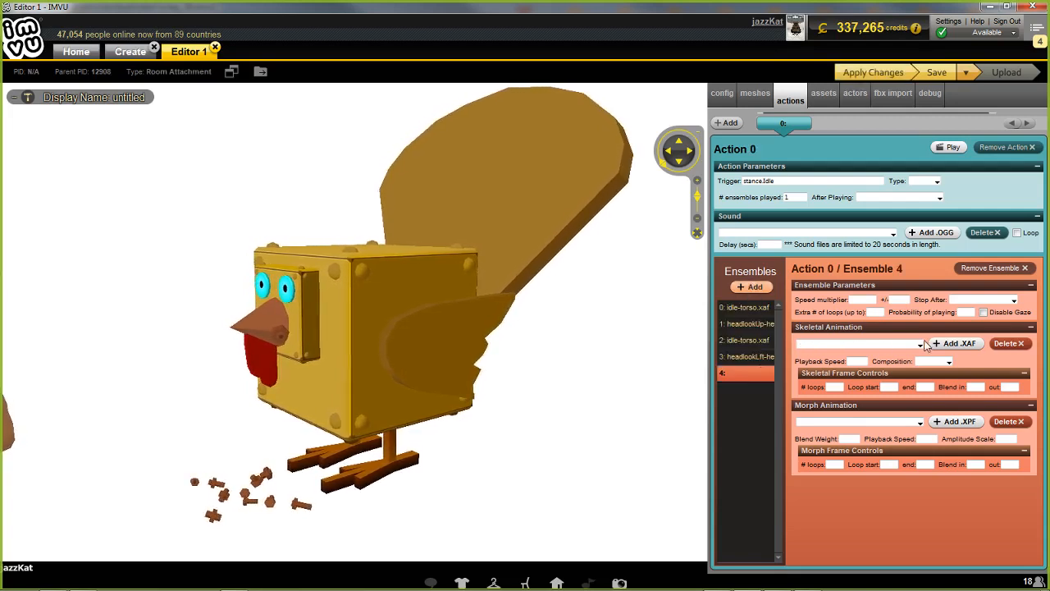
{"action": "left_click", "coordinate": [886, 345]}
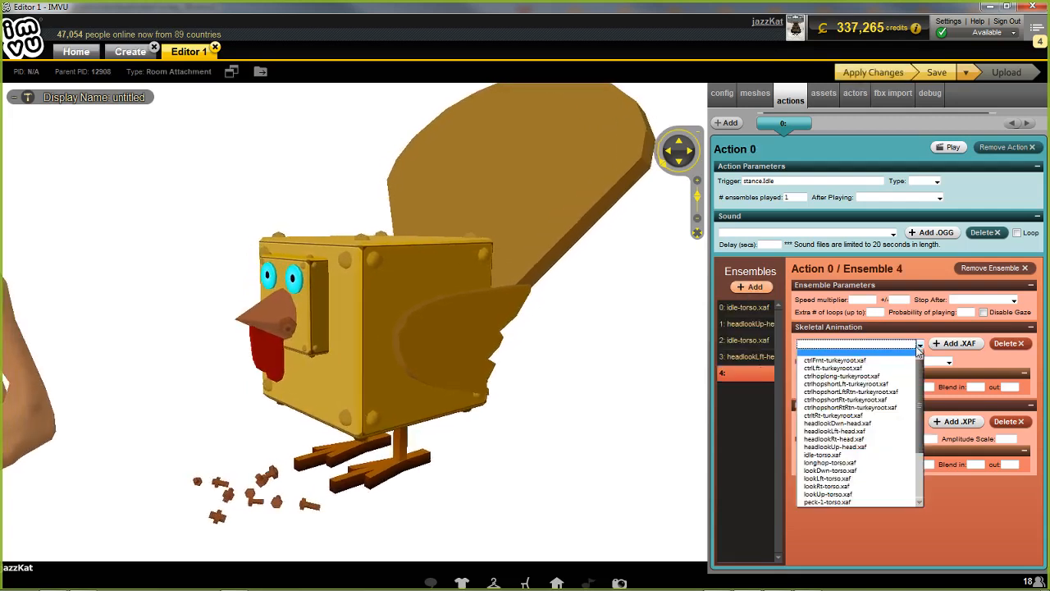
{"action": "left_click", "coordinate": [825, 453]}
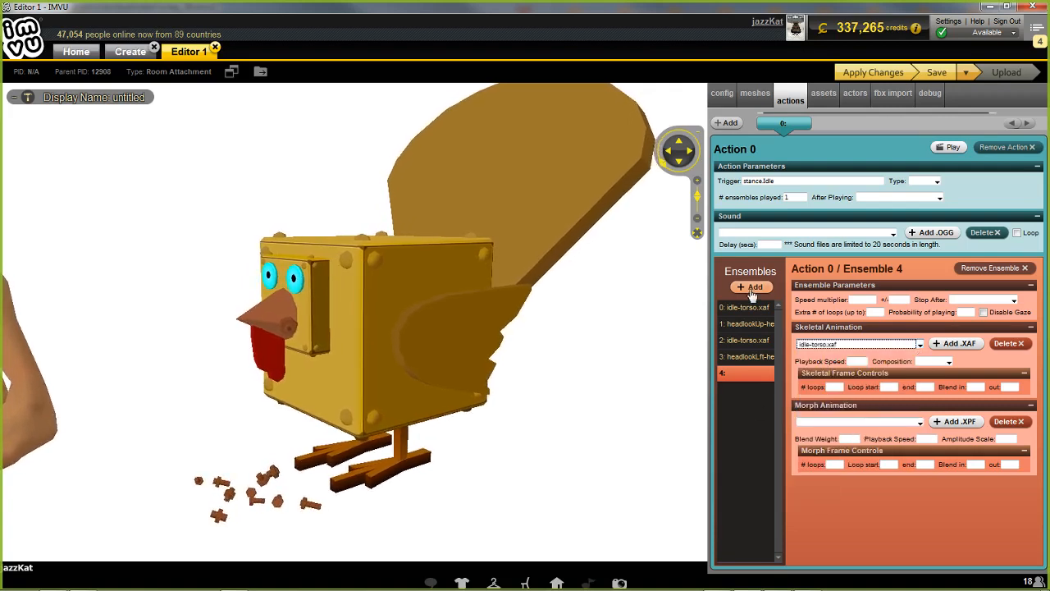
{"action": "left_click", "coordinate": [890, 74]}
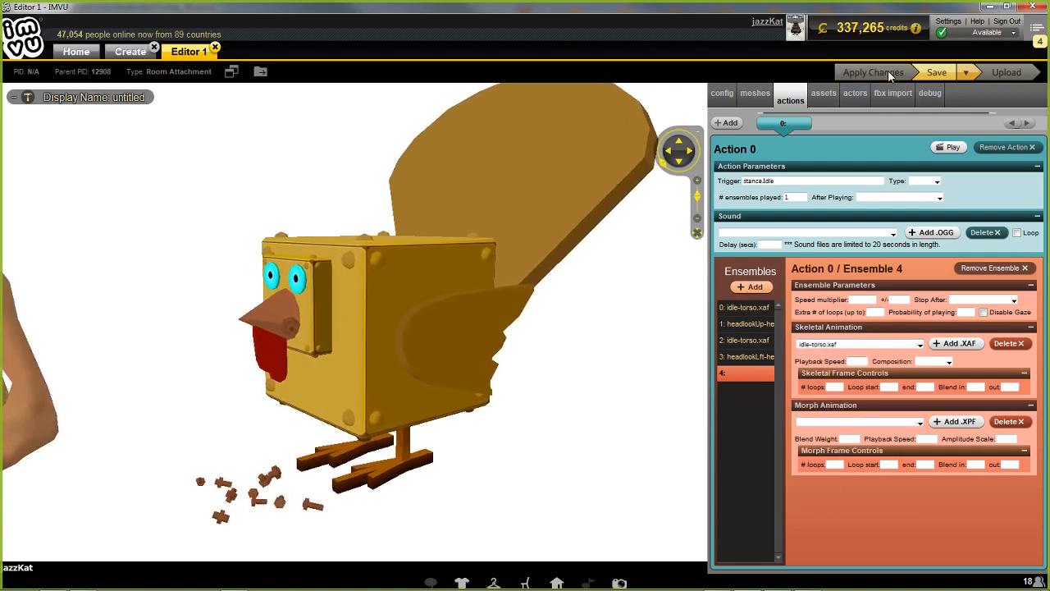
Step: Add Ensemble 5 to the stance.Idle action with lookLft-torso.xaf as its skeletal animation and apply the changes
{"action": "left_click", "coordinate": [750, 289]}
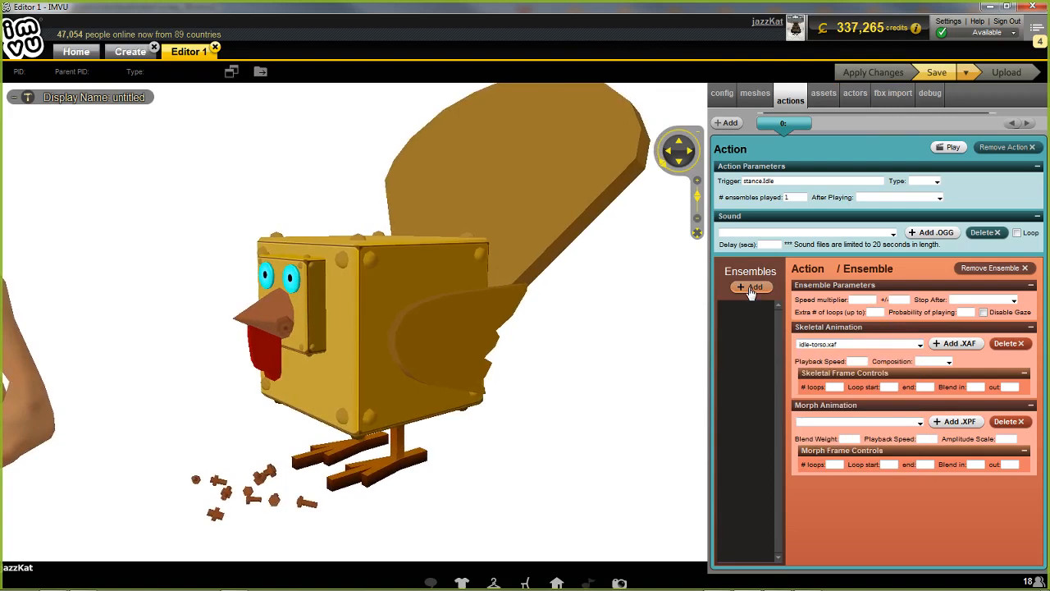
{"action": "left_click", "coordinate": [919, 344]}
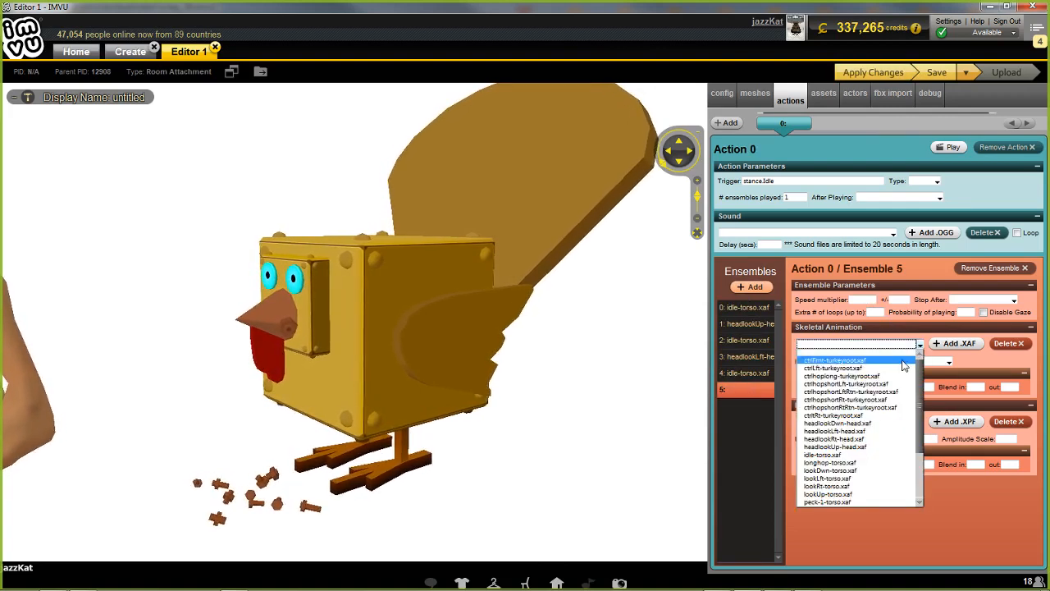
{"action": "left_click", "coordinate": [850, 480]}
{"action": "left_click", "coordinate": [837, 387]}
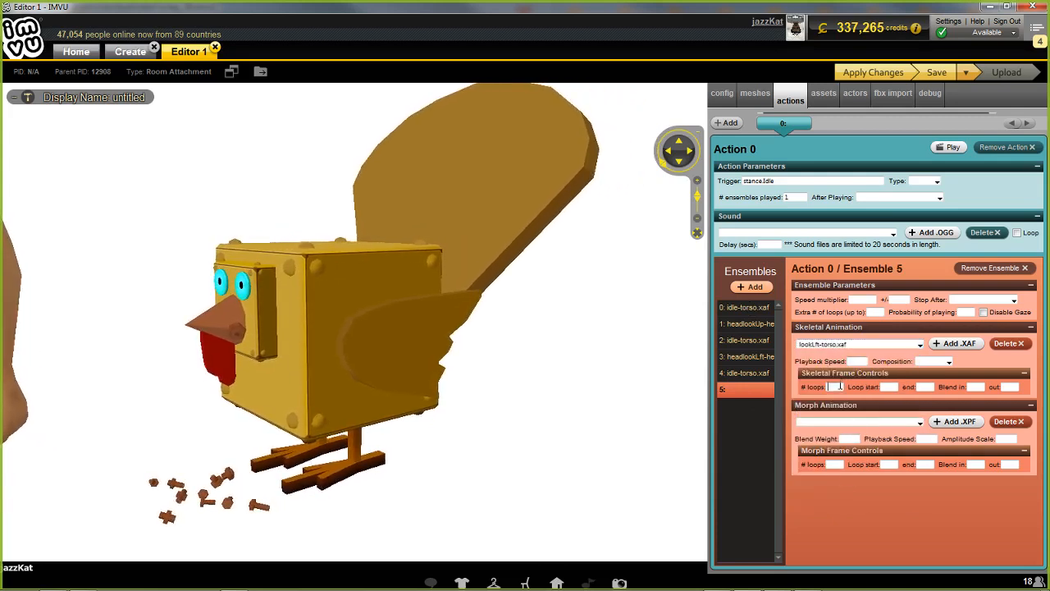
{"action": "left_click", "coordinate": [874, 77]}
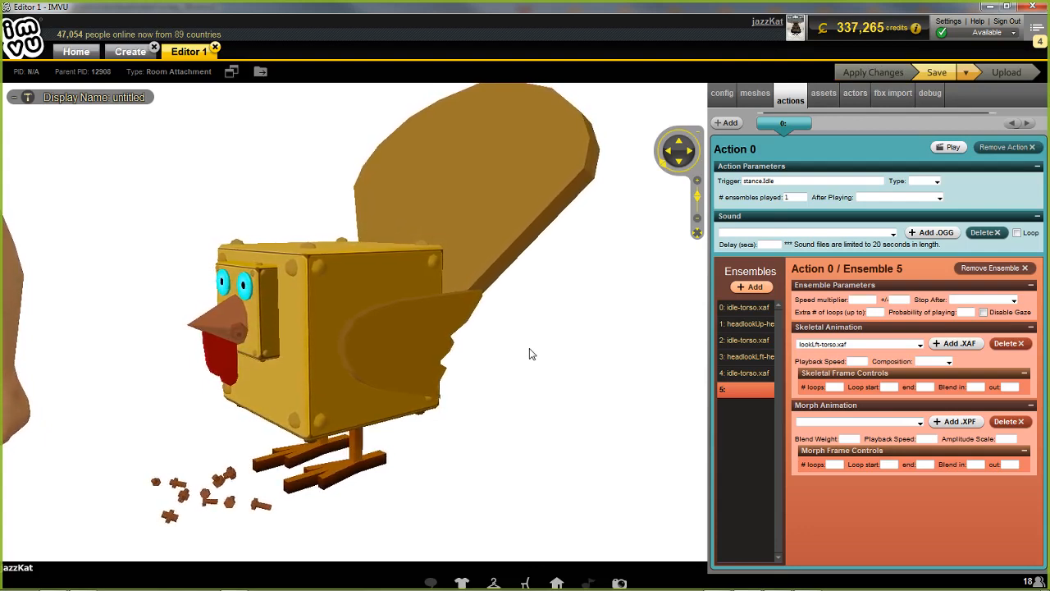
Step: Set the idle-torso.xaf skeletal loop counts to 1 in Ensemble 0, 5 in Ensemble 2 and 3 in Ensemble 4, and apply the changes
{"action": "left_click", "coordinate": [747, 310]}
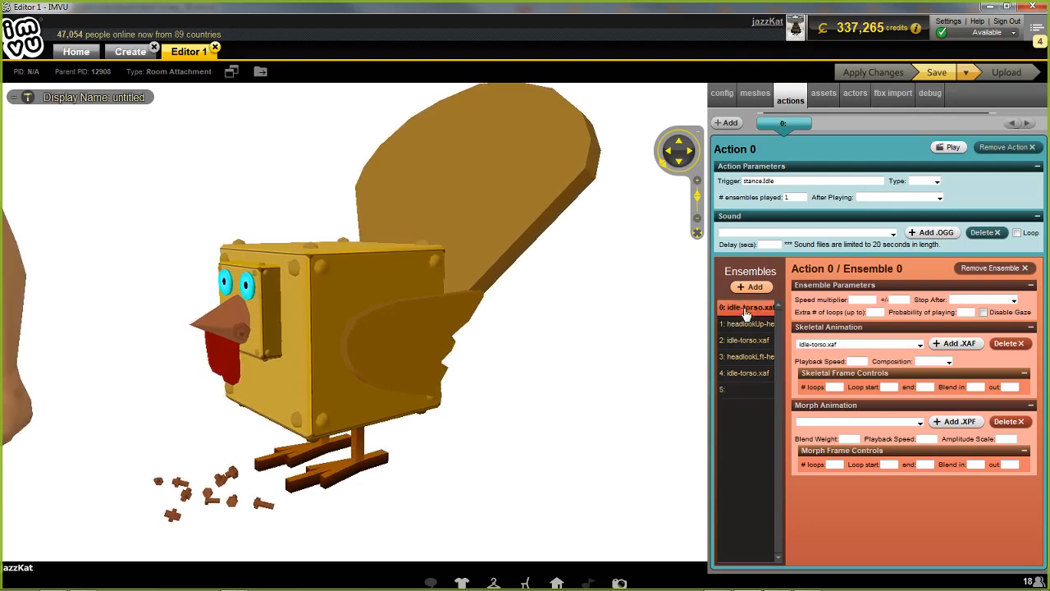
{"action": "left_click", "coordinate": [752, 343]}
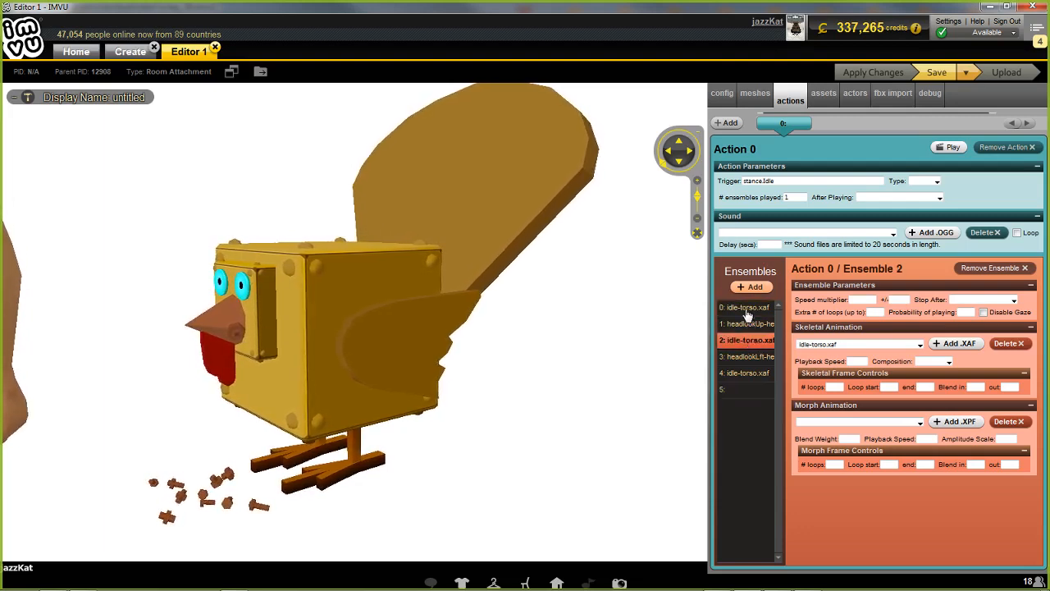
{"action": "left_click", "coordinate": [746, 374]}
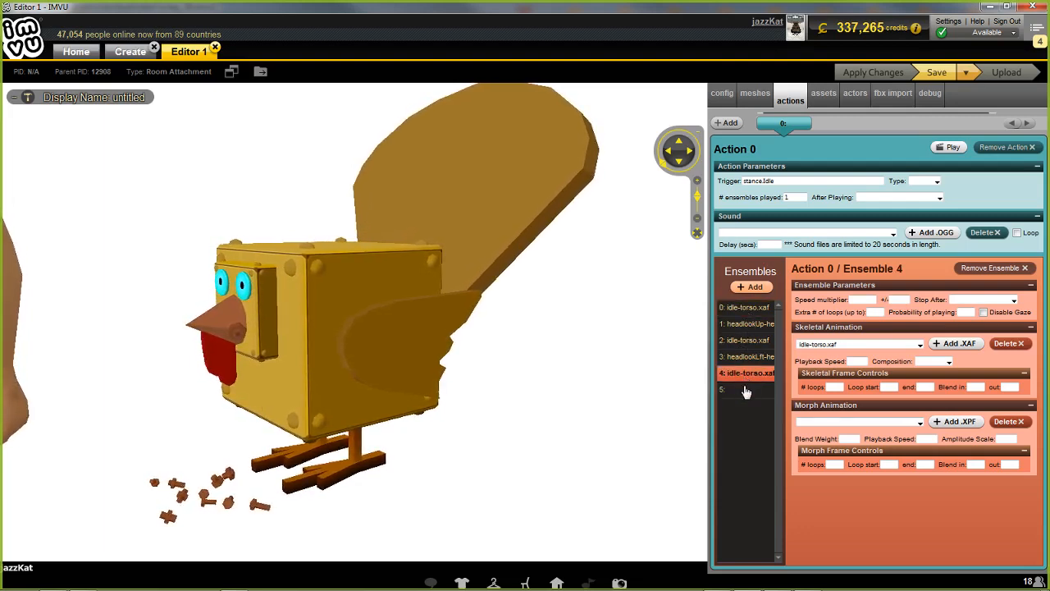
{"action": "left_click", "coordinate": [746, 390]}
{"action": "left_click", "coordinate": [747, 310]}
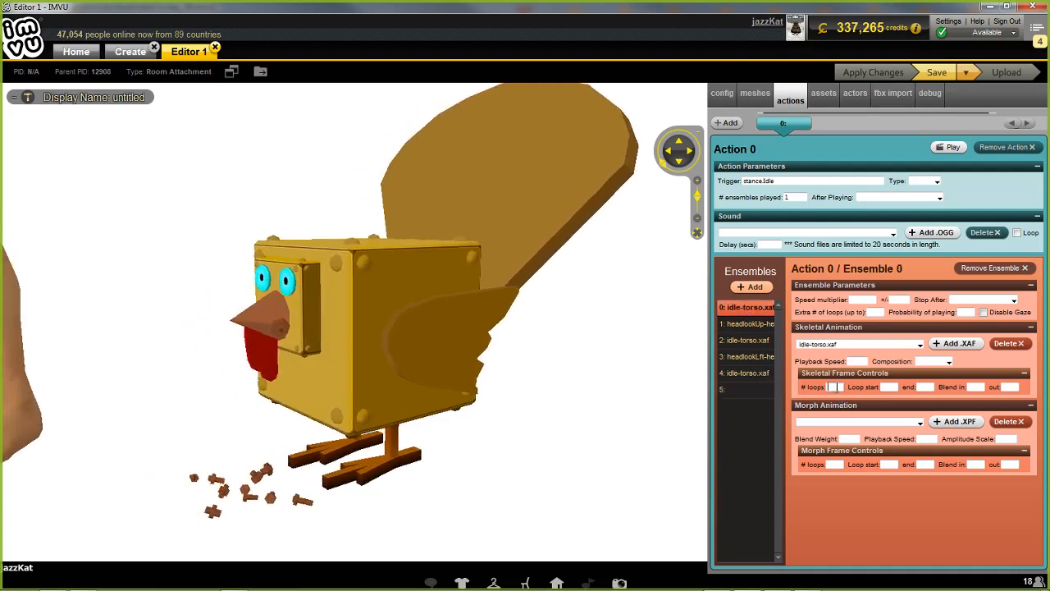
{"action": "left_click", "coordinate": [745, 342]}
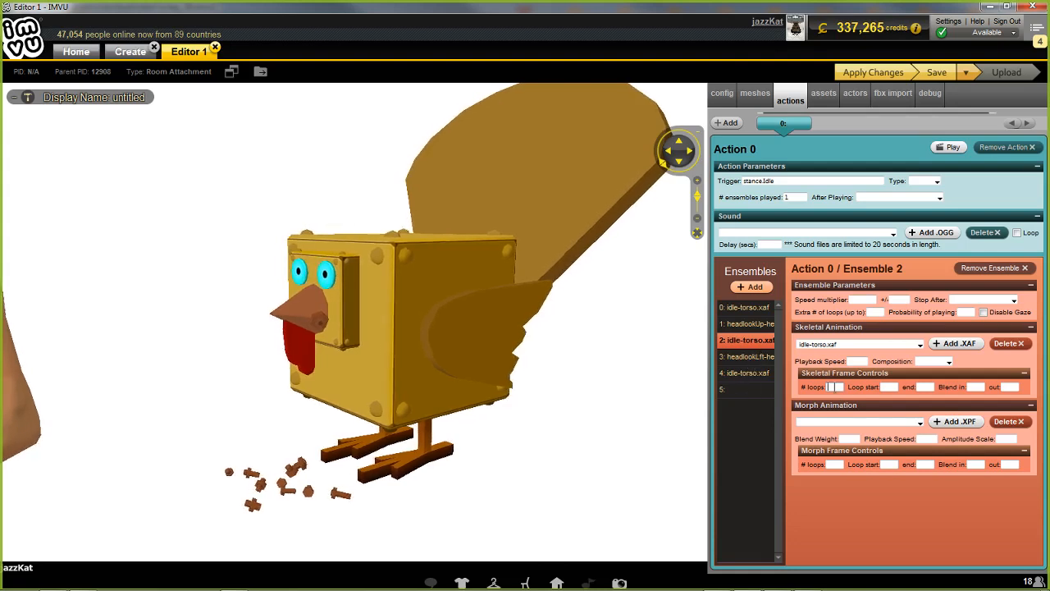
{"action": "left_click", "coordinate": [747, 373]}
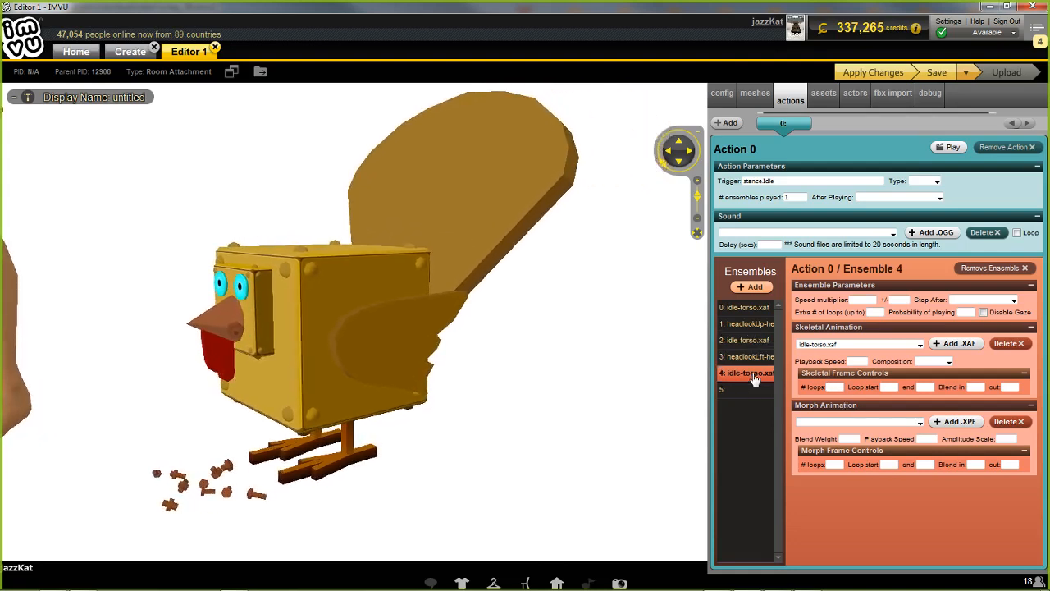
{"action": "left_click", "coordinate": [830, 387]}
{"action": "type", "text": "3"}
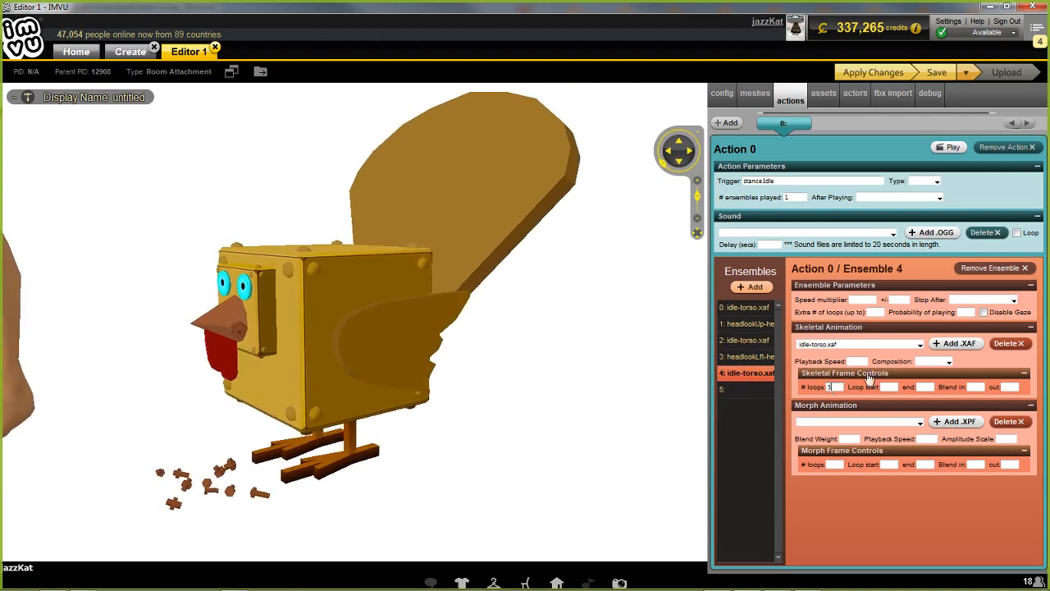
{"action": "left_click", "coordinate": [878, 72]}
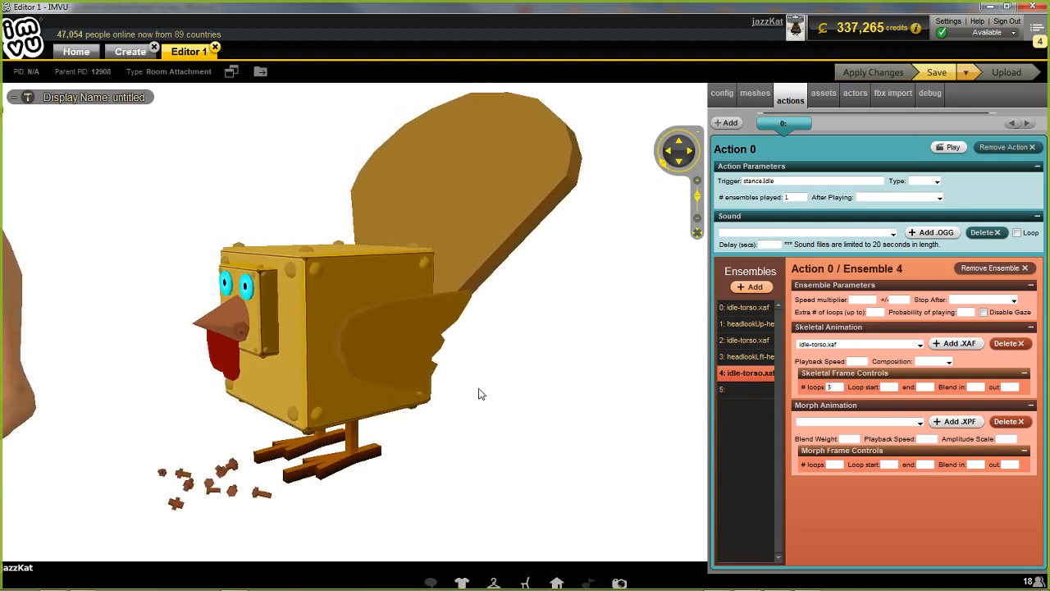
Step: Review the skeletal animations and loop counts of the idle and head-look ensembles in the stance.Idle action
{"action": "left_click", "coordinate": [745, 310]}
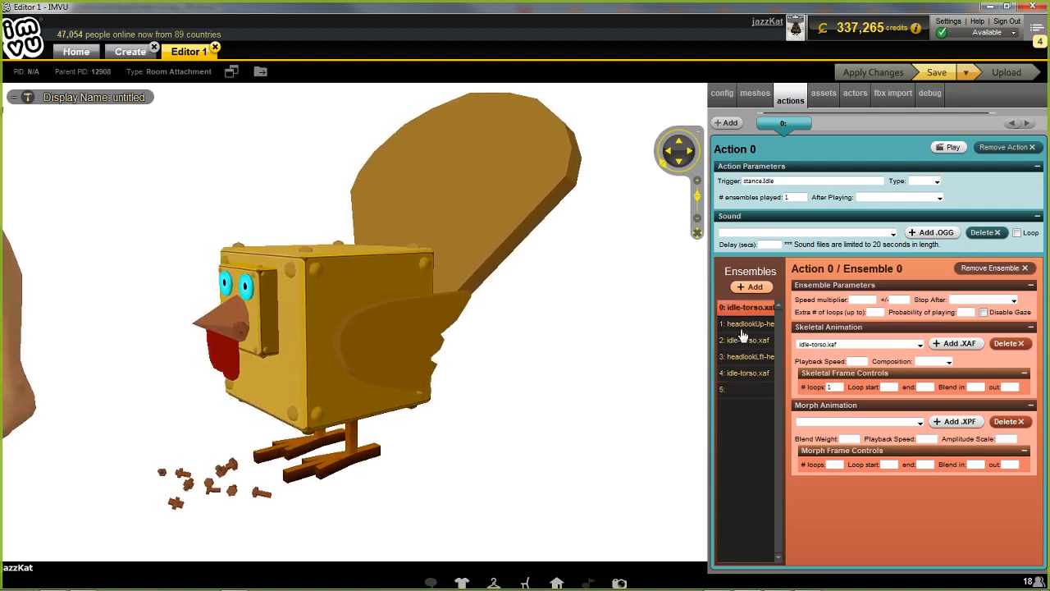
{"action": "left_click", "coordinate": [742, 340]}
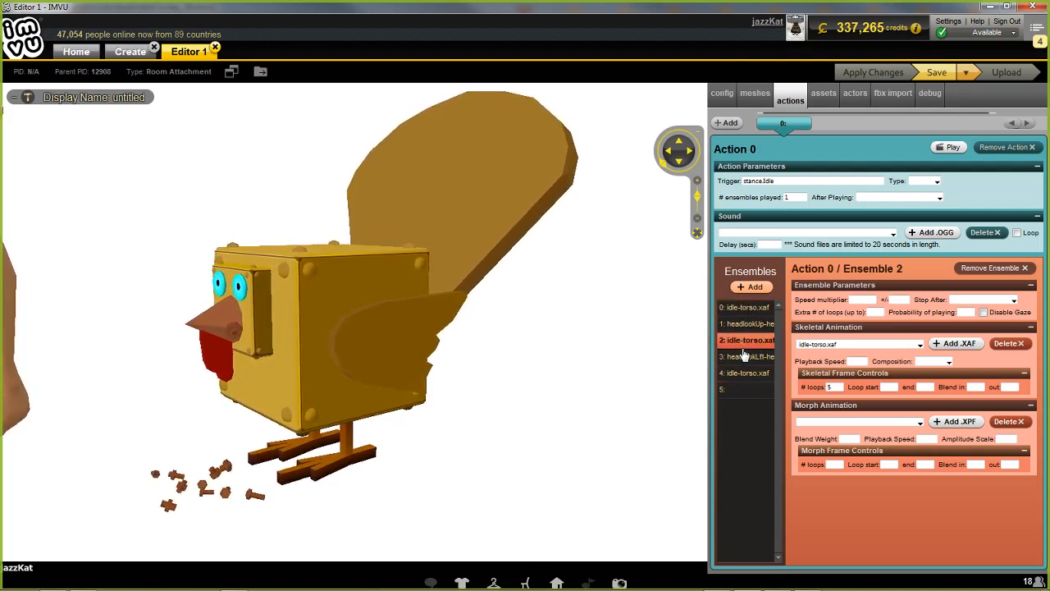
{"action": "left_click", "coordinate": [742, 325]}
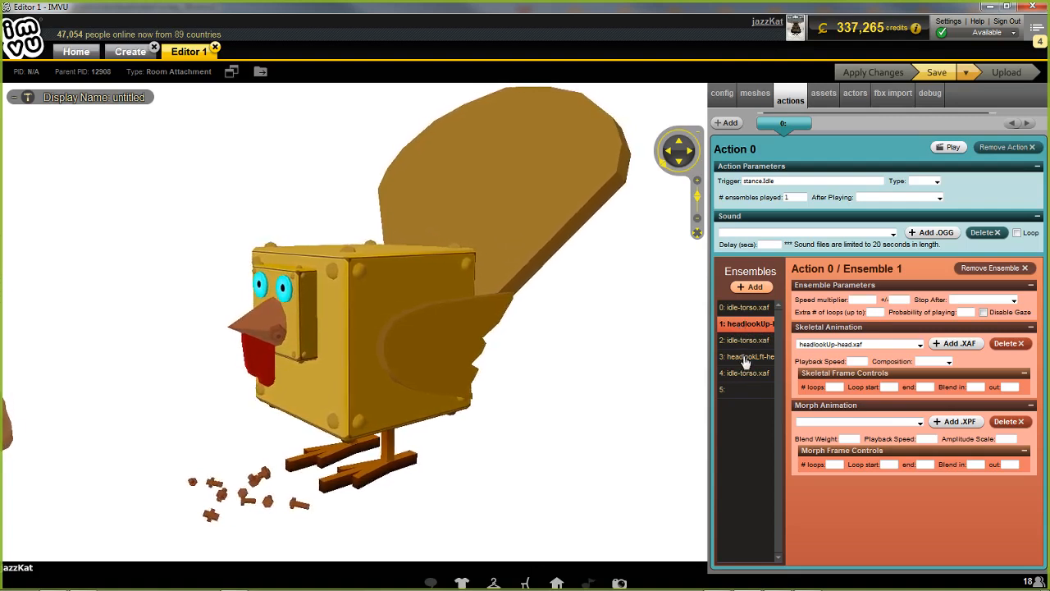
{"action": "left_click", "coordinate": [745, 360]}
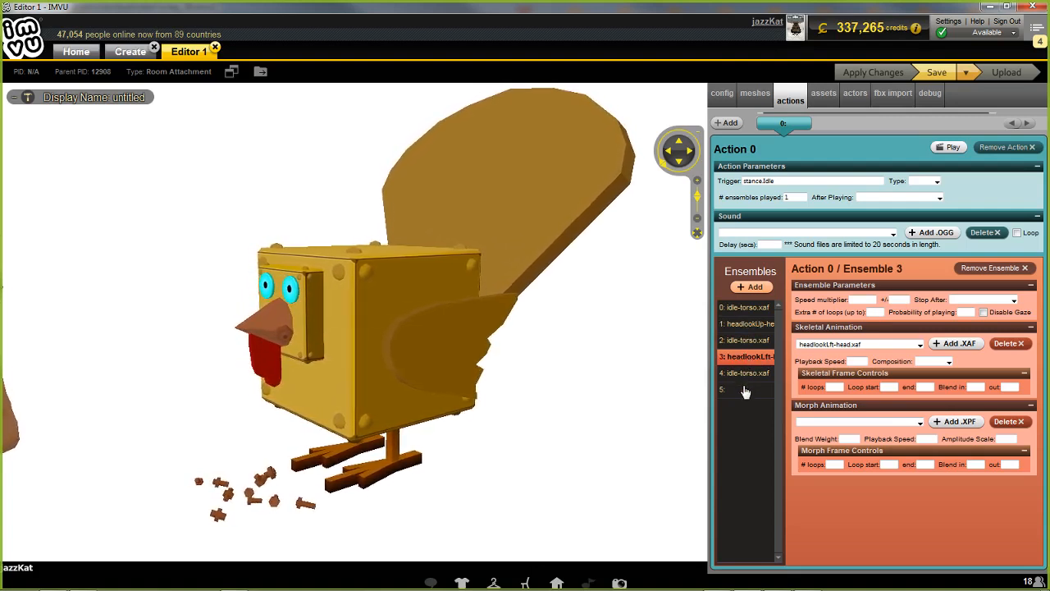
Step: Compare the skeletal animations assigned to ensembles 1, 3 and 5 of Action 0
{"action": "left_click", "coordinate": [745, 390]}
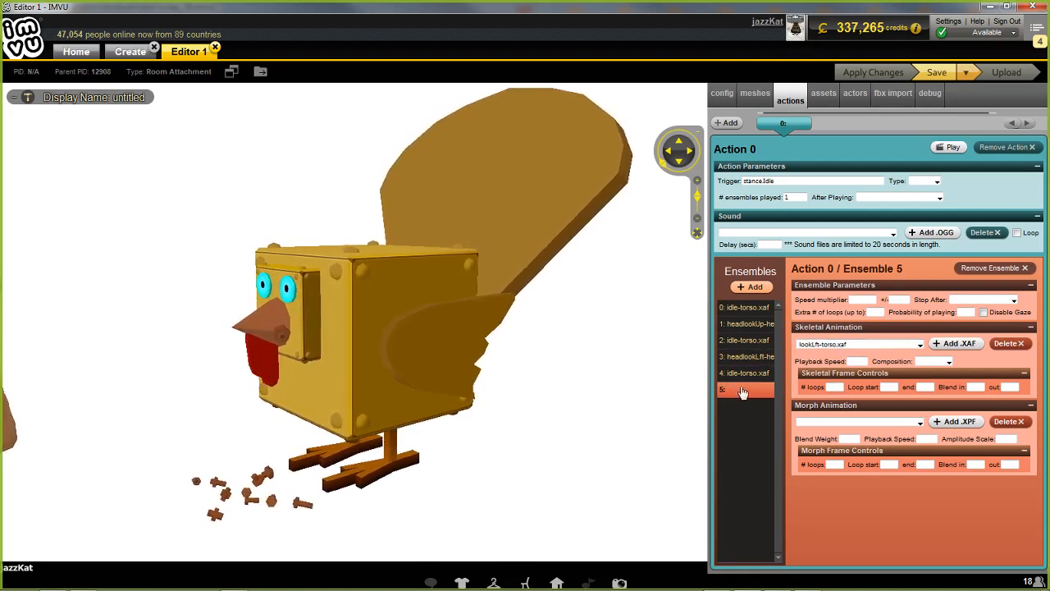
{"action": "left_click", "coordinate": [746, 358]}
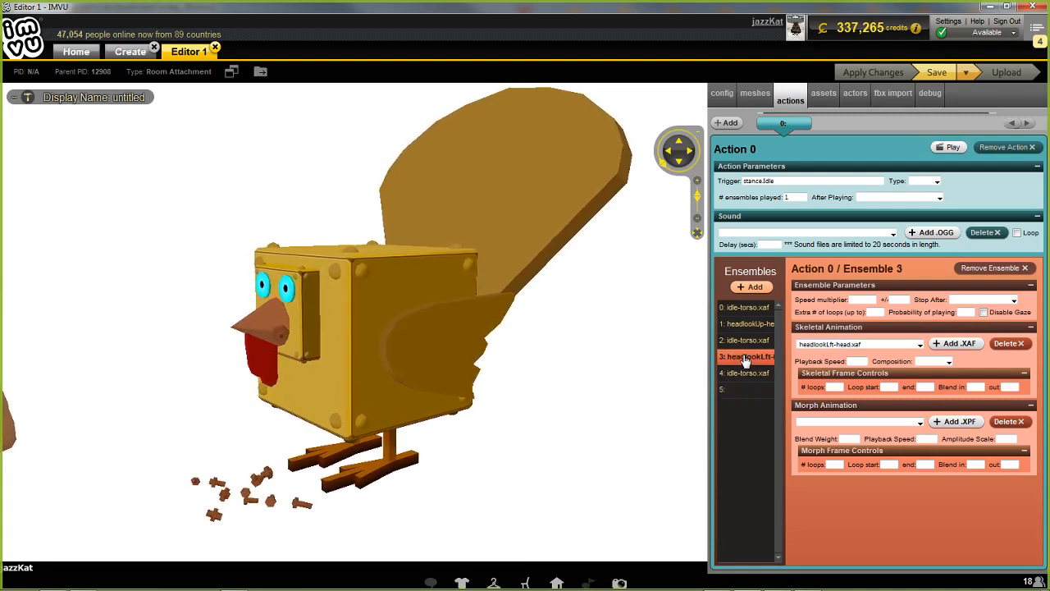
{"action": "left_click", "coordinate": [748, 326]}
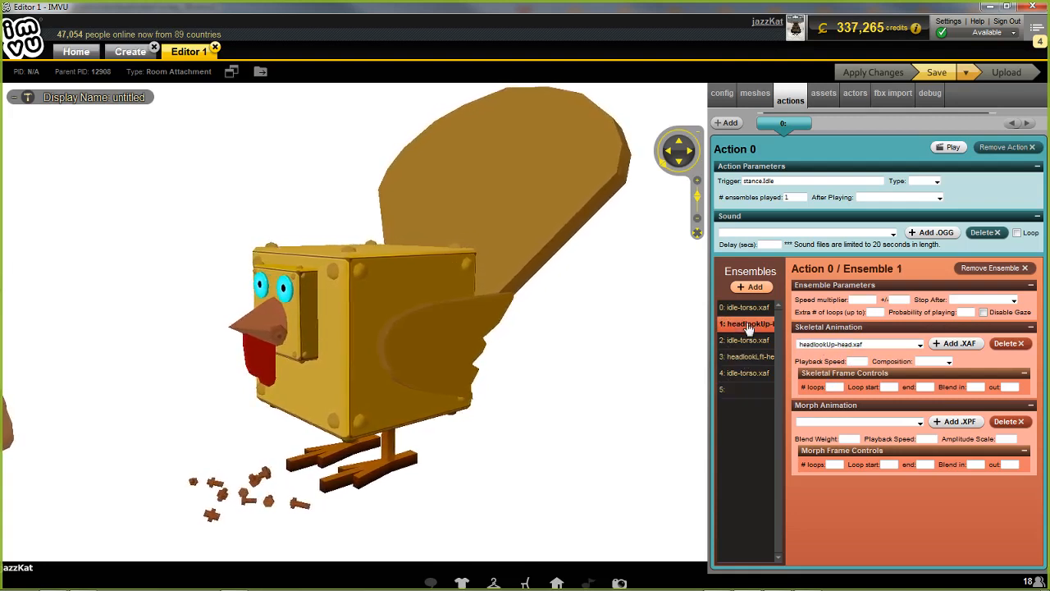
{"action": "left_click", "coordinate": [747, 359]}
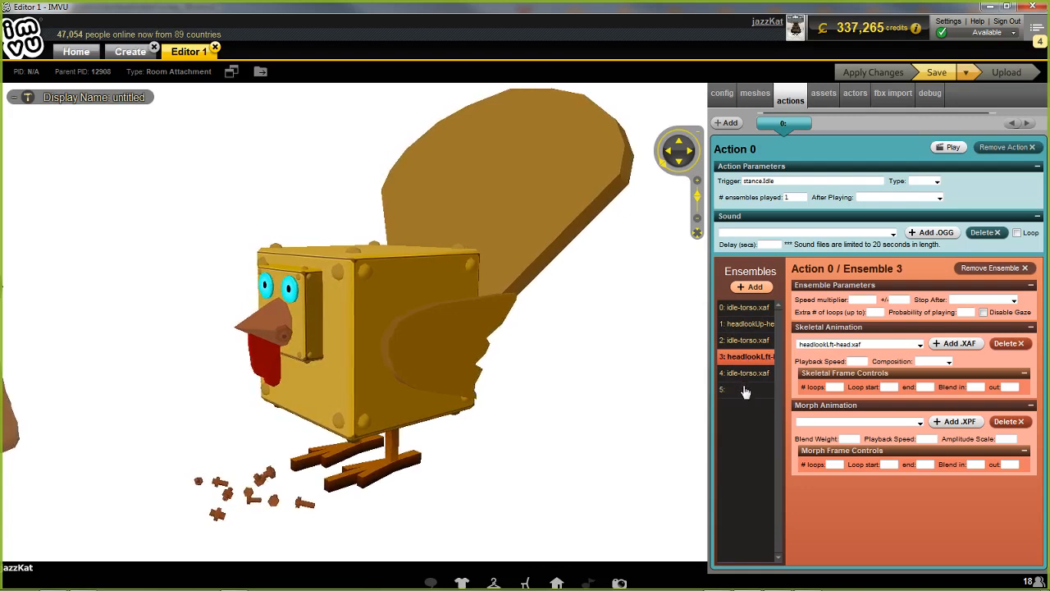
{"action": "left_click", "coordinate": [745, 391]}
{"action": "left_click", "coordinate": [744, 359]}
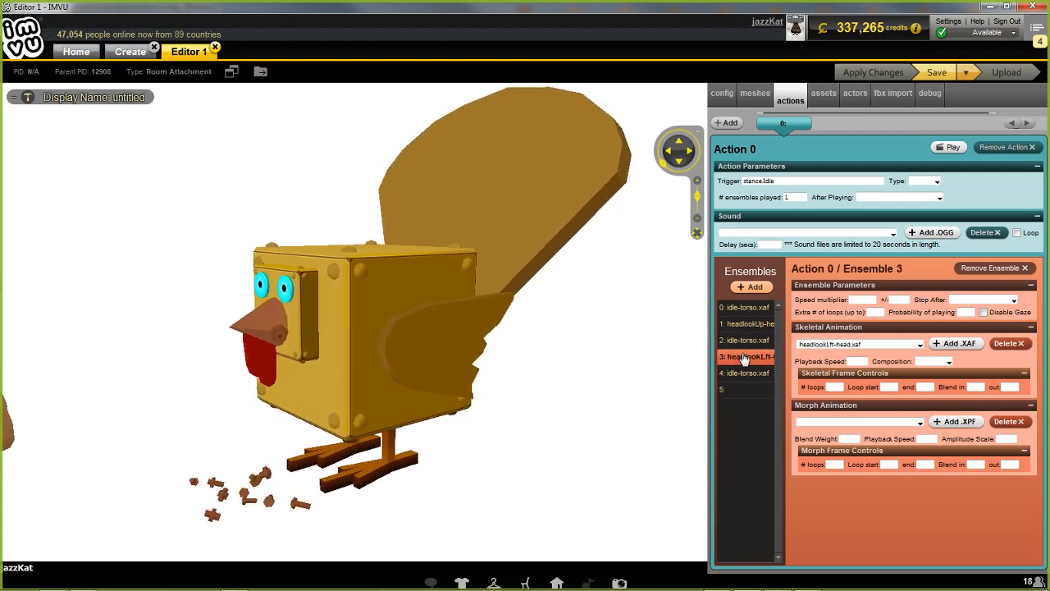
{"action": "left_click", "coordinate": [740, 393]}
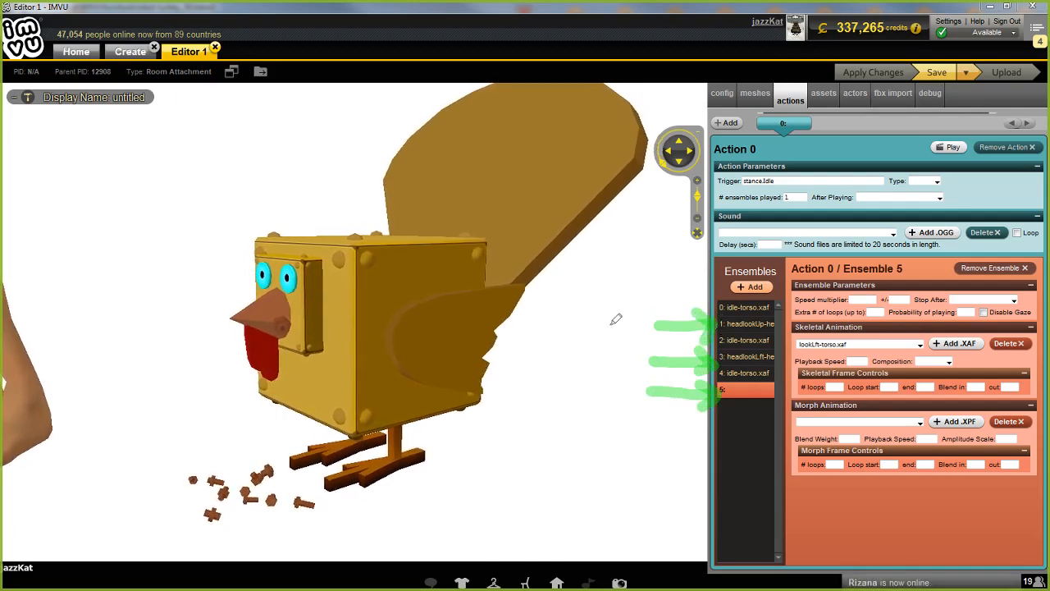
{"action": "left_click_drag", "start_coordinate": [577, 317], "coordinate": [578, 395]}
{"action": "mouse_move", "coordinate": [599, 354]}
{"action": "left_mouse_down"}
{"action": "mouse_move", "coordinate": [628, 380]}
{"action": "mouse_move", "coordinate": [604, 388]}
{"action": "left_mouse_up"}
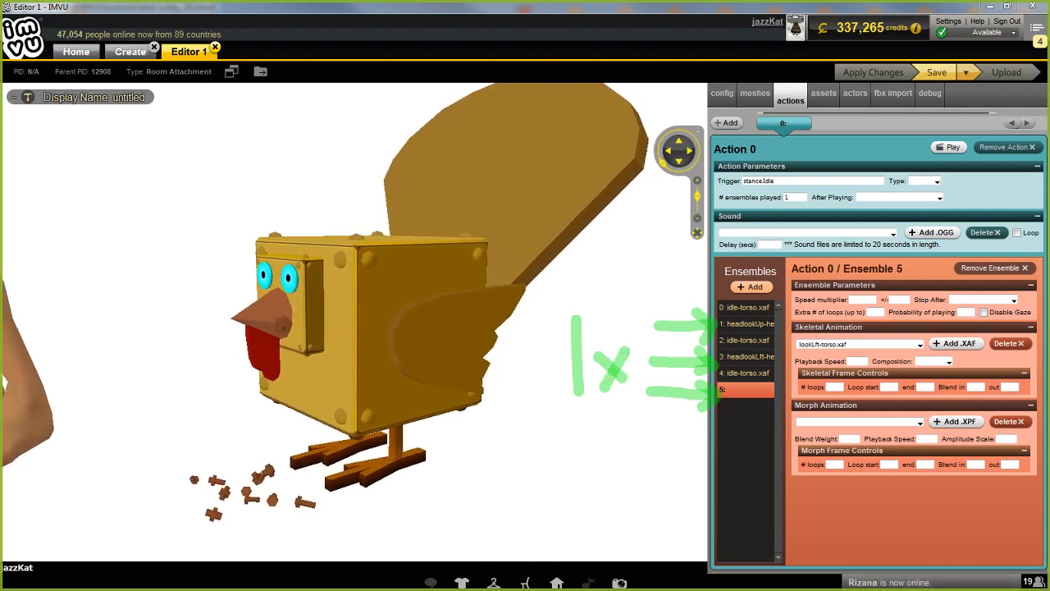
{"action": "key", "text": "Escape"}
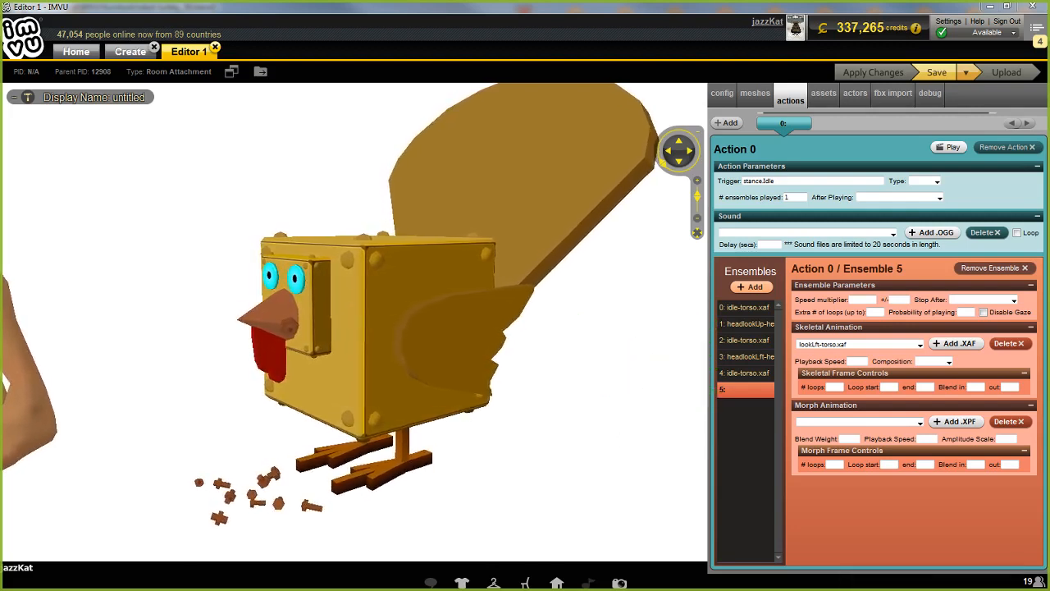
{"action": "left_click_drag", "start_coordinate": [648, 308], "coordinate": [709, 302]}
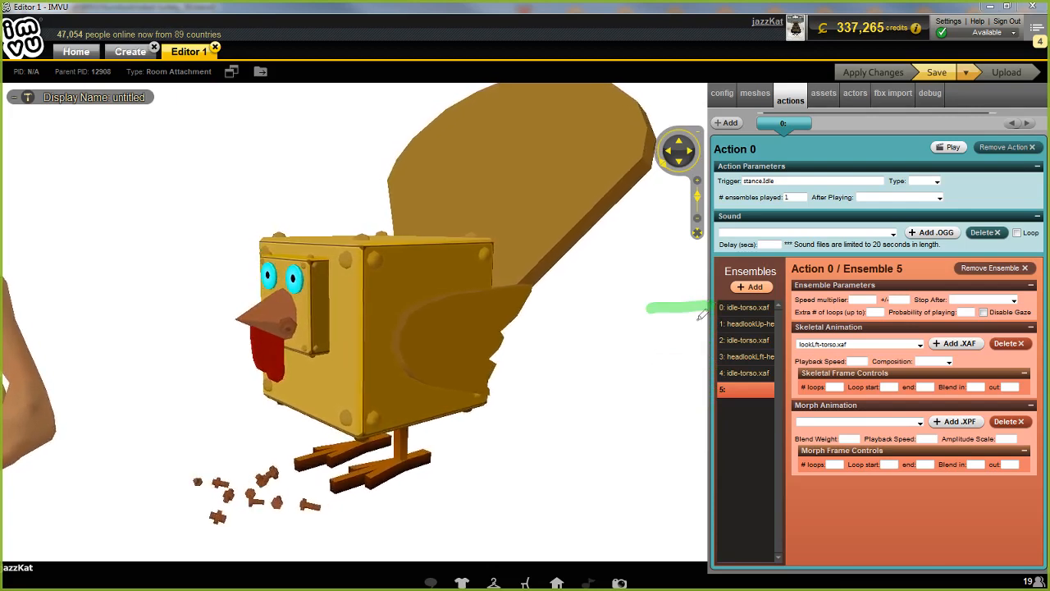
{"action": "left_click_drag", "start_coordinate": [651, 338], "coordinate": [708, 336]}
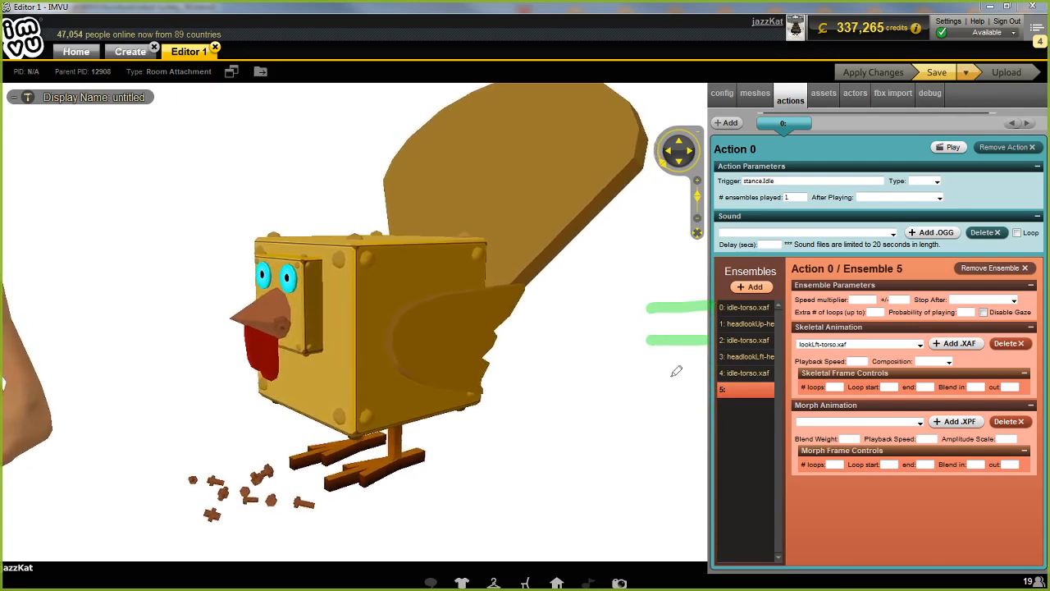
{"action": "mouse_move", "coordinate": [656, 377]}
{"action": "left_mouse_down"}
{"action": "mouse_move", "coordinate": [714, 376]}
{"action": "mouse_move", "coordinate": [698, 388]}
{"action": "left_mouse_up"}
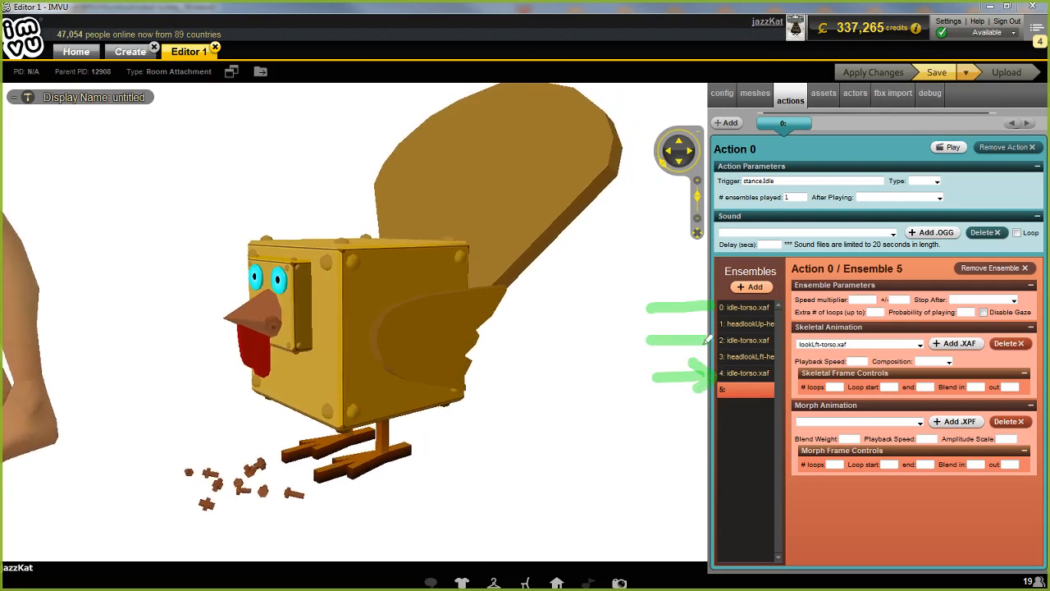
{"action": "left_click_drag", "start_coordinate": [700, 330], "coordinate": [714, 339]}
{"action": "left_click_drag", "start_coordinate": [702, 290], "coordinate": [715, 308]}
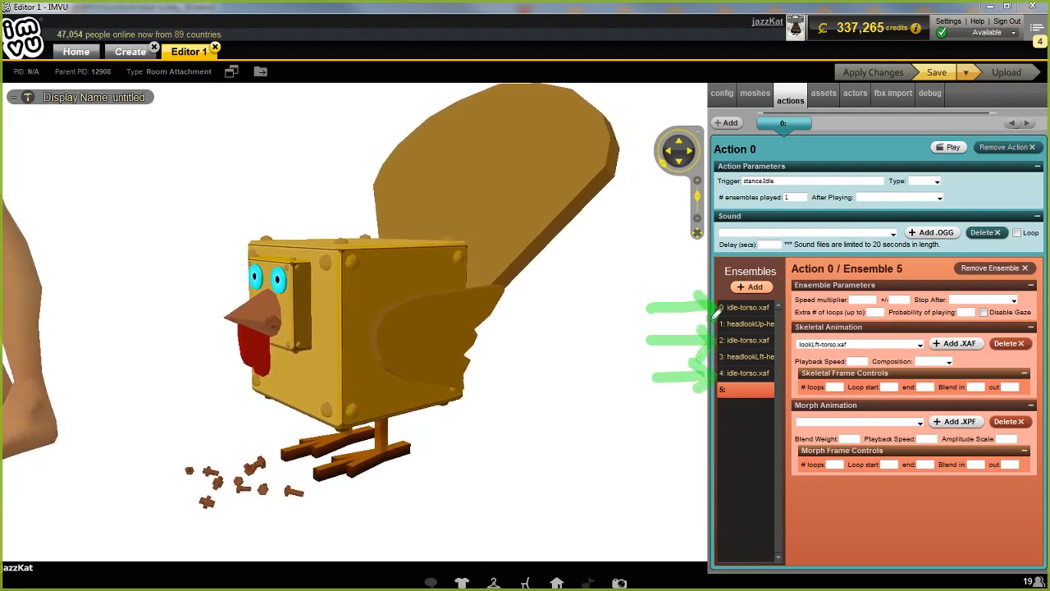
{"action": "mouse_move", "coordinate": [548, 318]}
{"action": "left_mouse_down"}
{"action": "mouse_move", "coordinate": [575, 322]}
{"action": "mouse_move", "coordinate": [574, 345]}
{"action": "mouse_move", "coordinate": [611, 365]}
{"action": "mouse_move", "coordinate": [593, 371]}
{"action": "left_mouse_up"}
{"action": "mouse_move", "coordinate": [594, 317]}
{"action": "left_mouse_down"}
{"action": "mouse_move", "coordinate": [628, 311]}
{"action": "mouse_move", "coordinate": [566, 387]}
{"action": "left_mouse_up"}
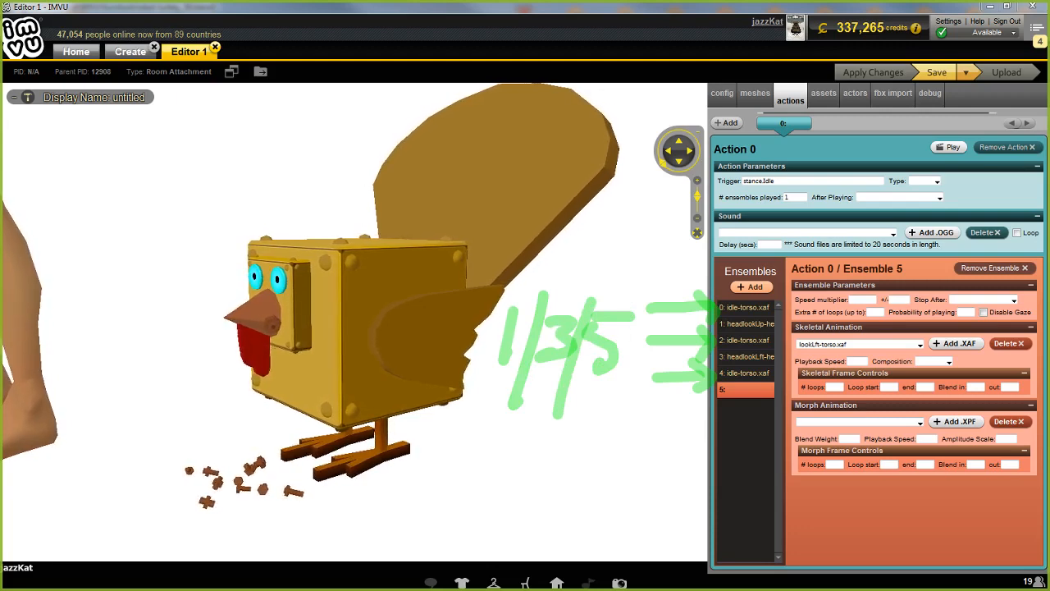
{"action": "key", "text": "Escape"}
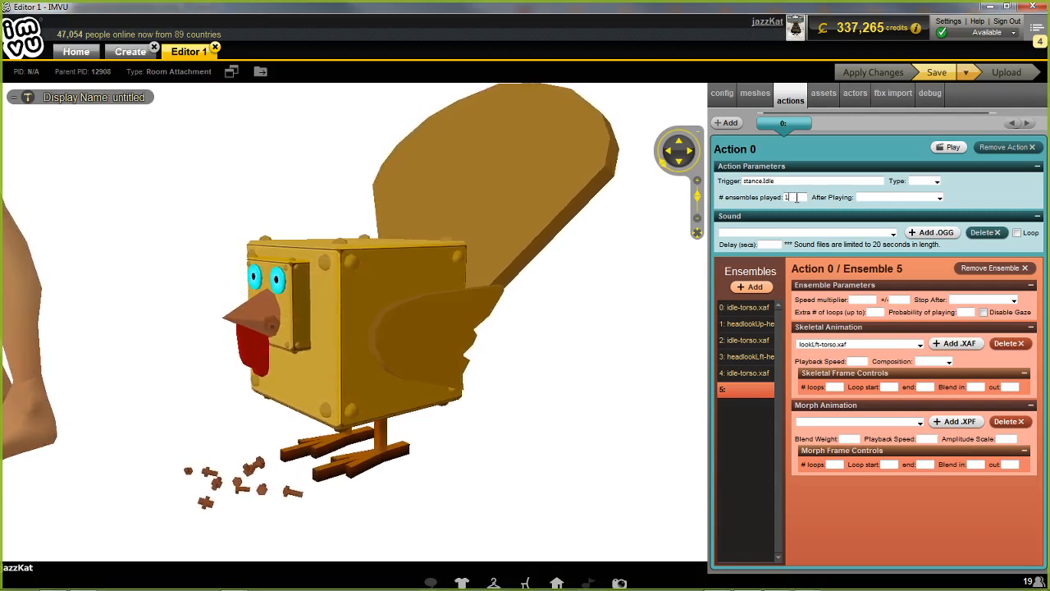
Step: Set the number of ensembles played for Action 0 to 0 and select ensemble 0
{"action": "left_click_drag", "start_coordinate": [793, 198], "coordinate": [777, 196]}
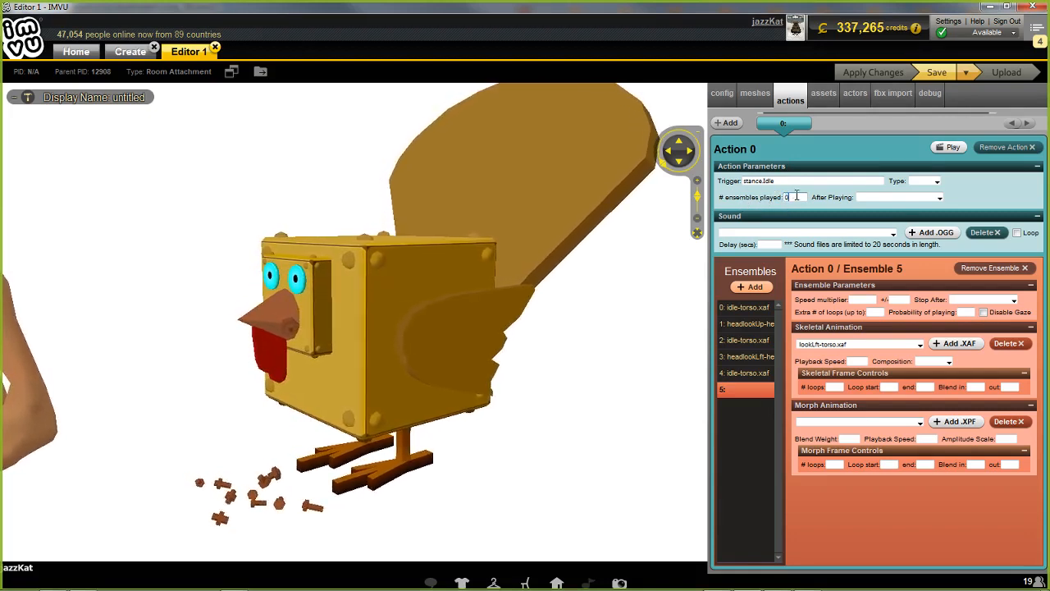
{"action": "type", "text": "0"}
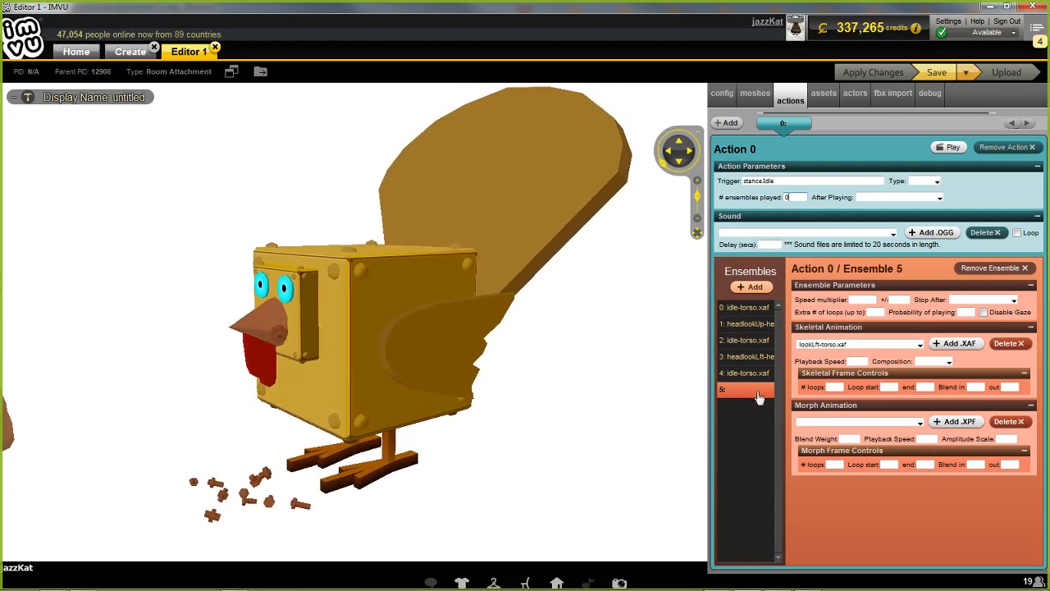
{"action": "left_click", "coordinate": [741, 311]}
{"action": "left_click", "coordinate": [742, 310]}
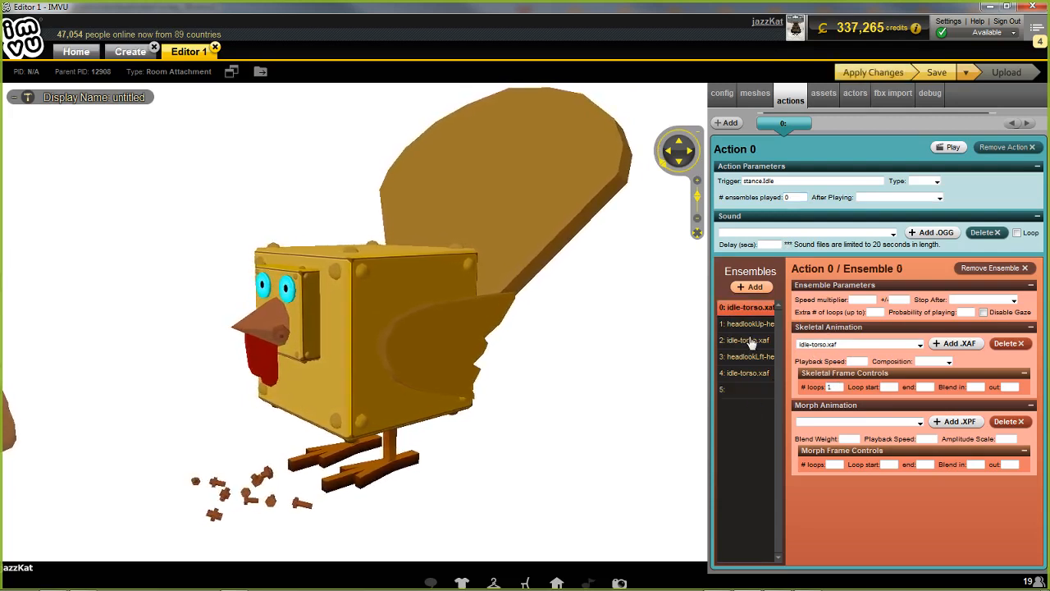
Step: Check the loop counts of the idle-torso ensembles 2 and 4, look at ensemble 5, and return to ensemble 0
{"action": "left_click", "coordinate": [750, 341]}
{"action": "left_click", "coordinate": [744, 375]}
{"action": "left_click", "coordinate": [742, 390]}
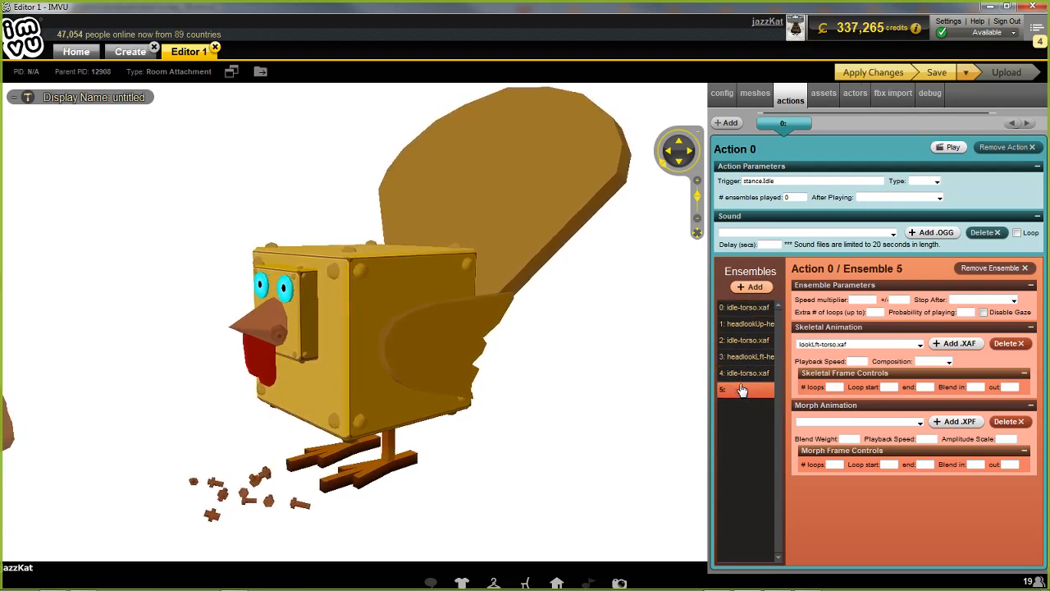
{"action": "left_click", "coordinate": [741, 309]}
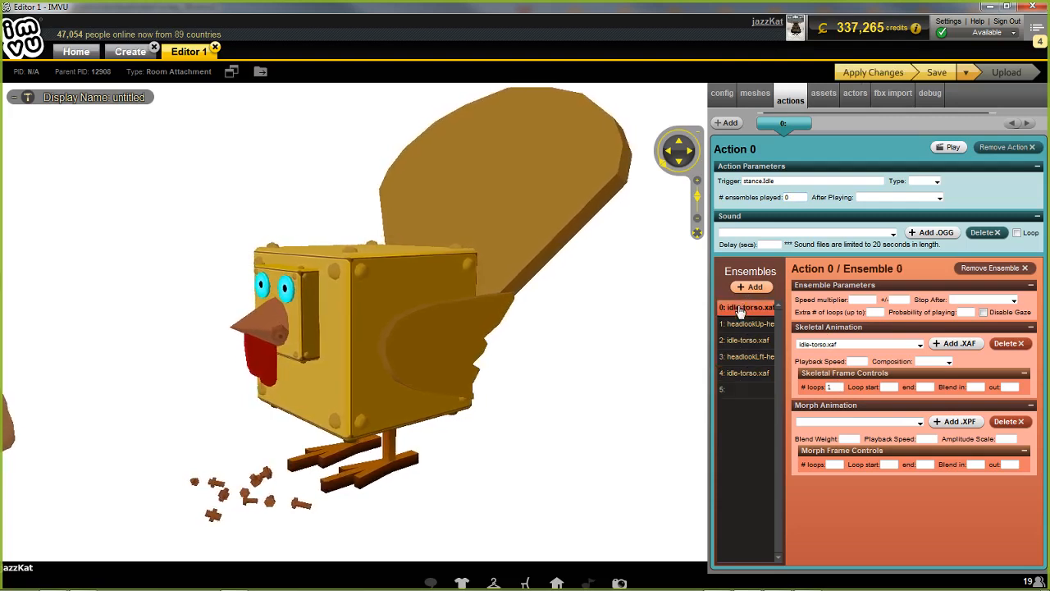
Step: Examine the After Playing options of Action 0 and go through ensembles 1 to 5 in playing order
{"action": "left_click", "coordinate": [905, 199]}
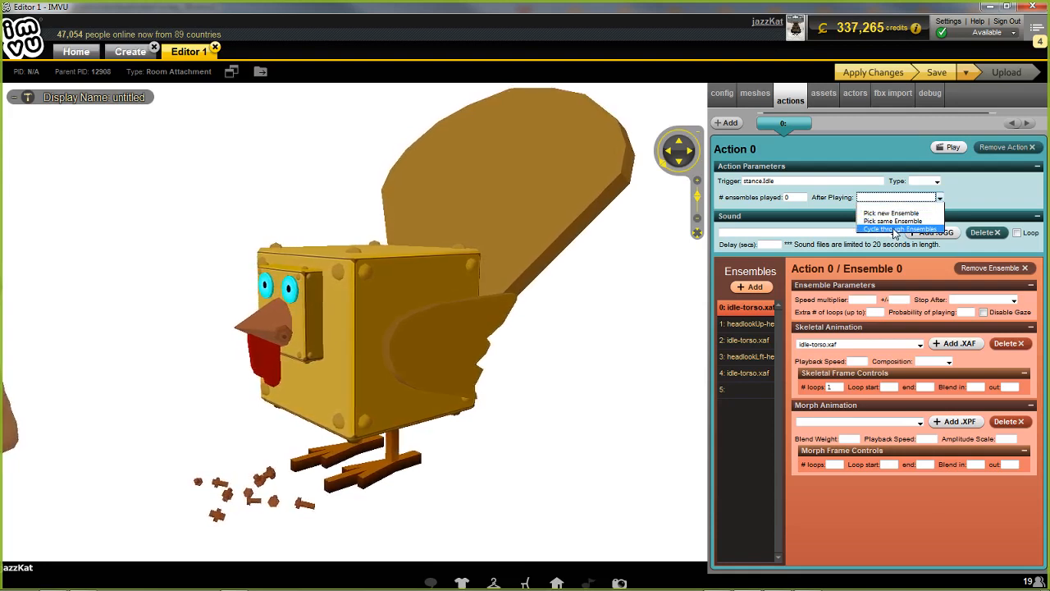
{"action": "left_click", "coordinate": [896, 229]}
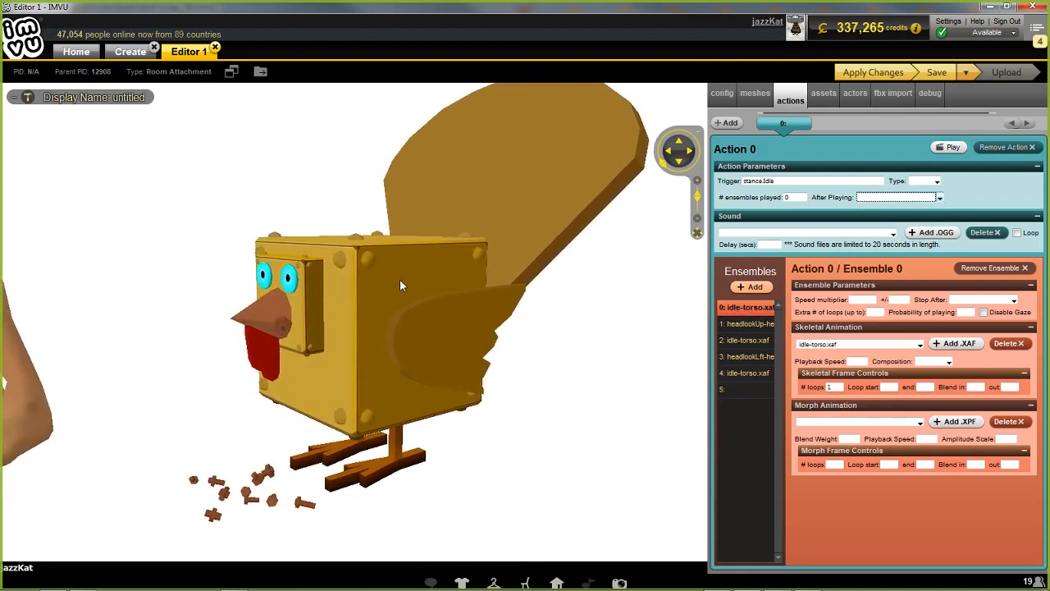
{"action": "left_click", "coordinate": [746, 325]}
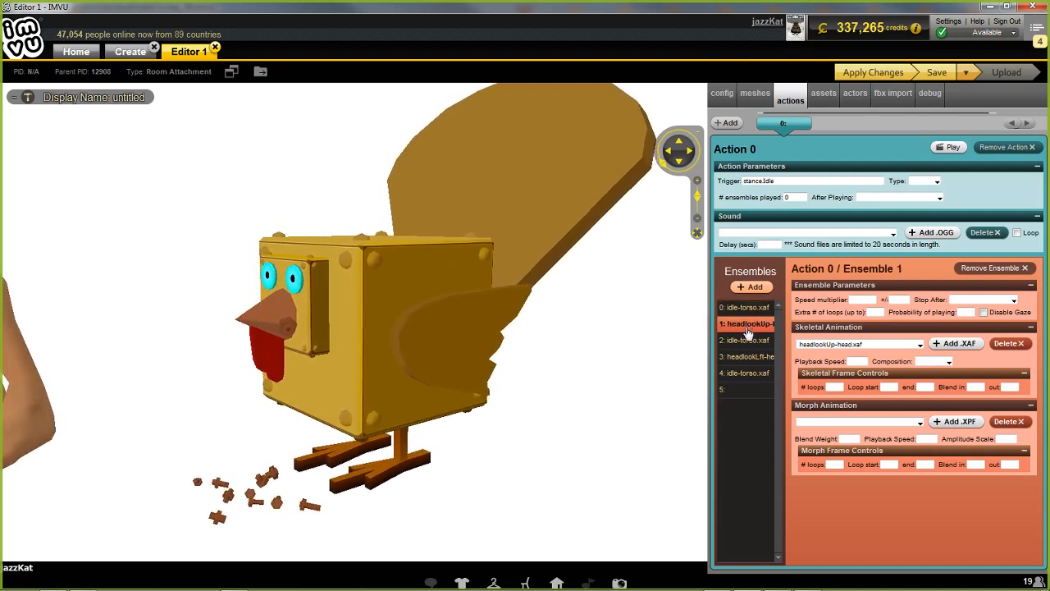
{"action": "left_click", "coordinate": [746, 340]}
{"action": "left_click", "coordinate": [747, 356]}
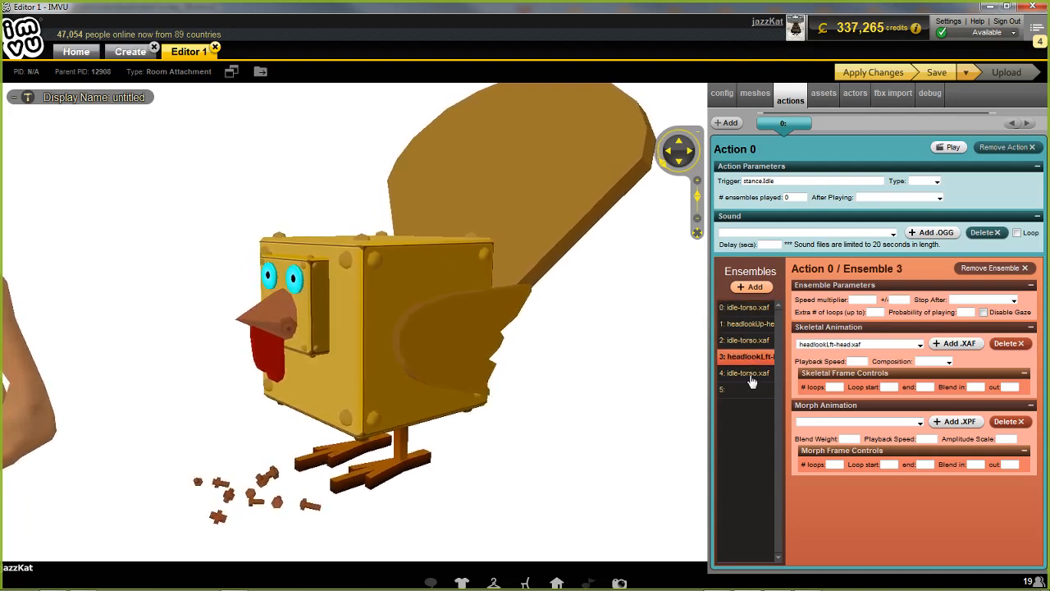
{"action": "left_click", "coordinate": [747, 373]}
{"action": "left_click", "coordinate": [748, 388]}
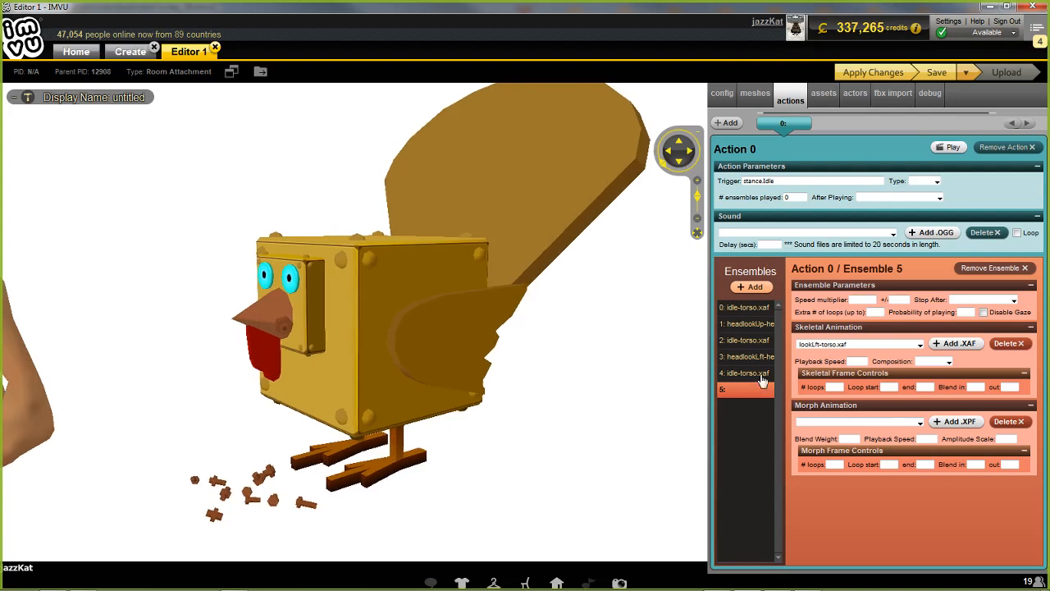
Step: Set After Playing for Action 0 to Cycle through Ensembles and apply the changes to preview the turkey
{"action": "left_click", "coordinate": [940, 197]}
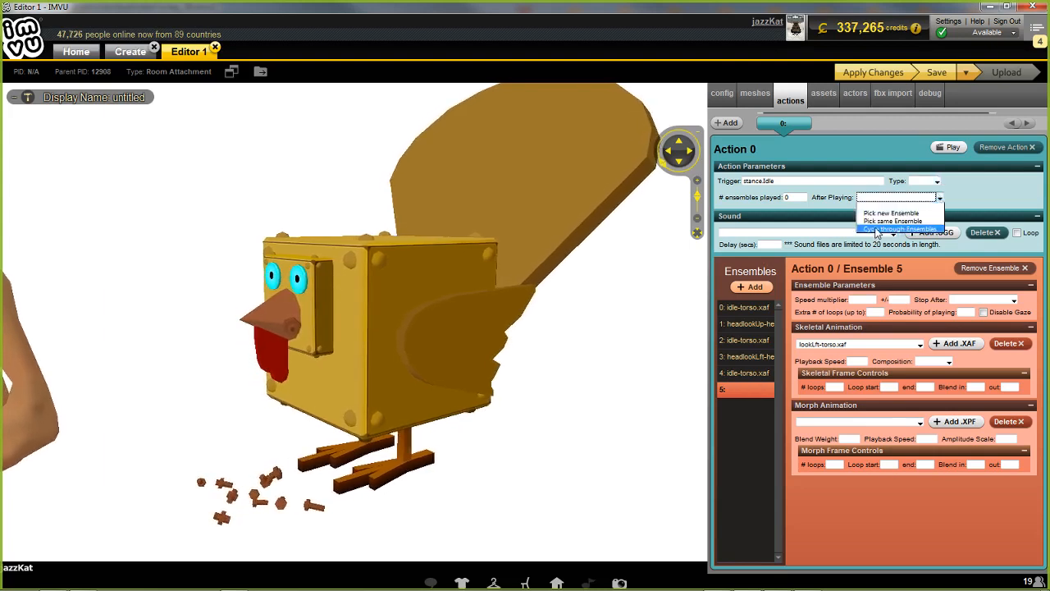
{"action": "left_click", "coordinate": [894, 222]}
{"action": "left_click", "coordinate": [873, 72]}
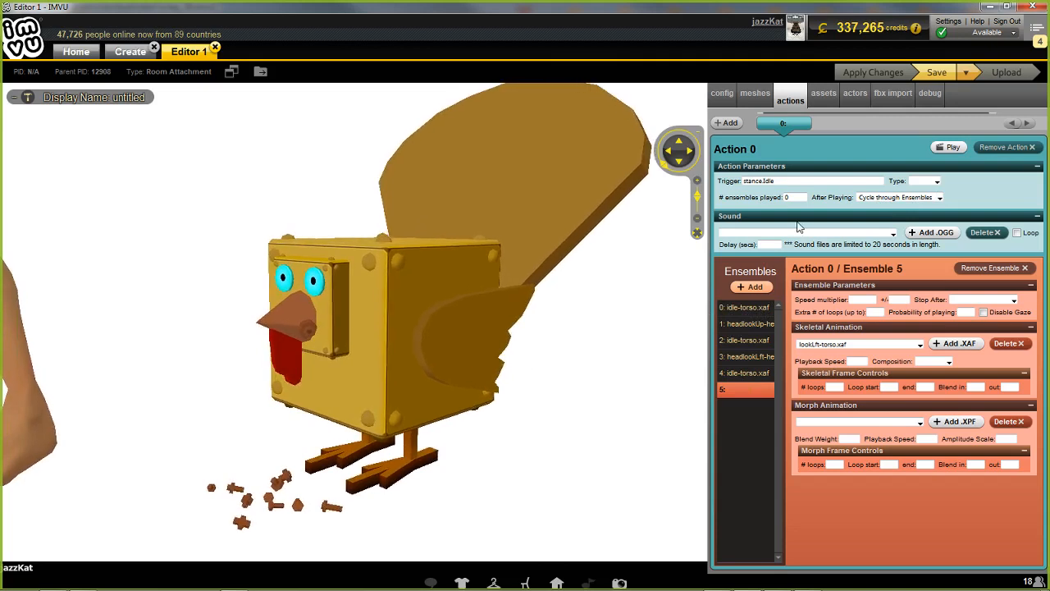
Step: Set After Playing for Action 0 to Pick new Ensemble and apply the changes
{"action": "left_click", "coordinate": [941, 197]}
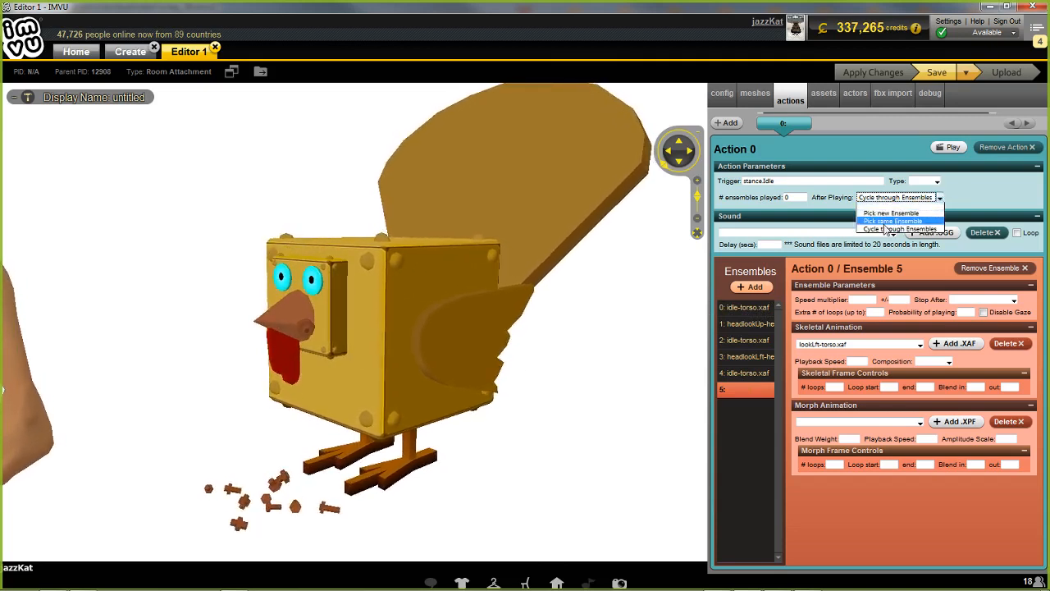
{"action": "left_click", "coordinate": [886, 214]}
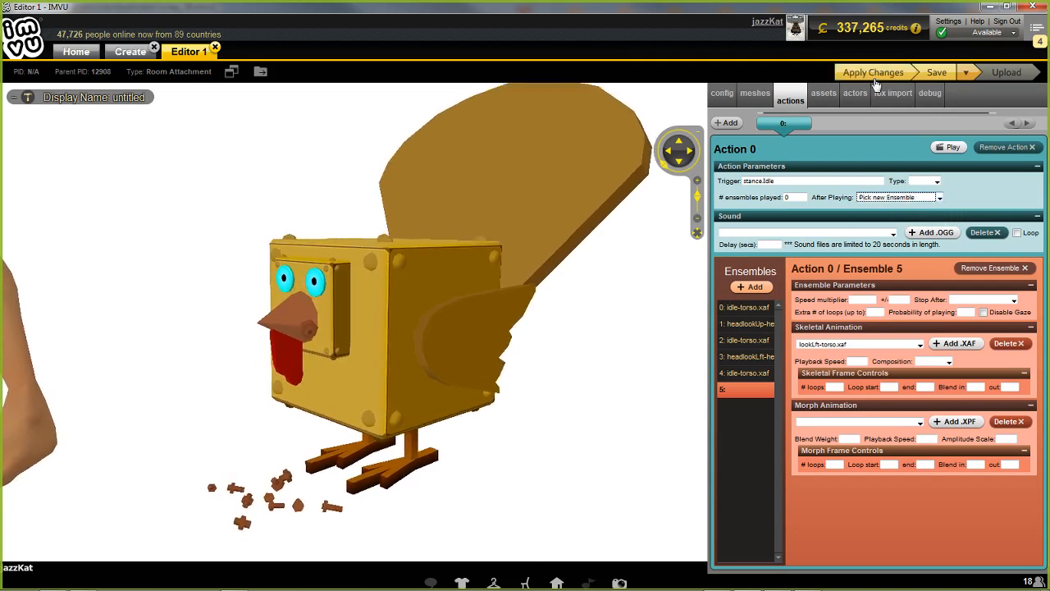
{"action": "left_click", "coordinate": [875, 74]}
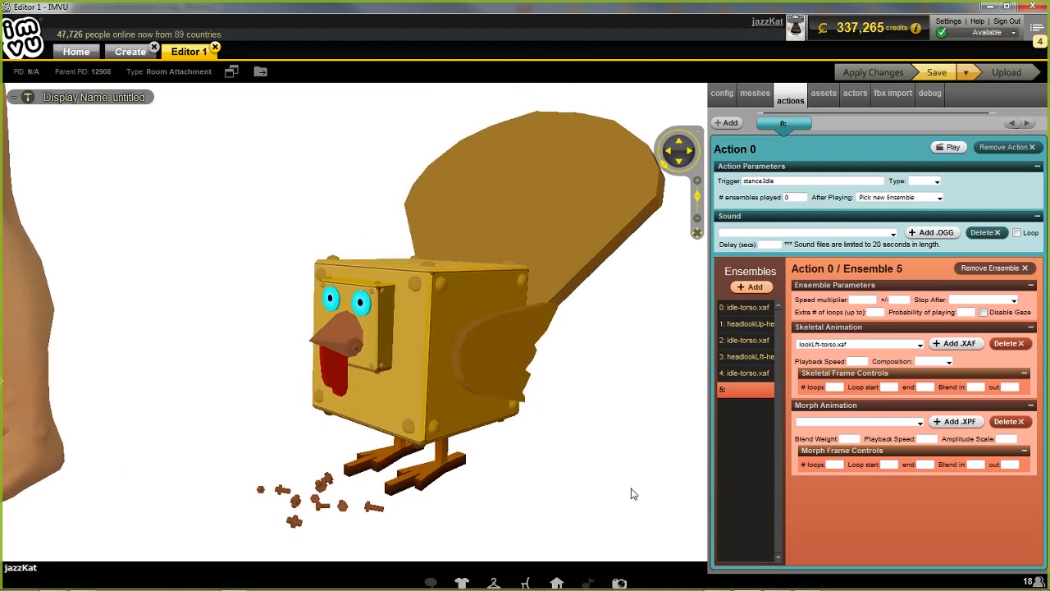
Step: Review the skeletal animation and loop count of each ensemble from 1 to 5 in Action 0
{"action": "left_click", "coordinate": [745, 341]}
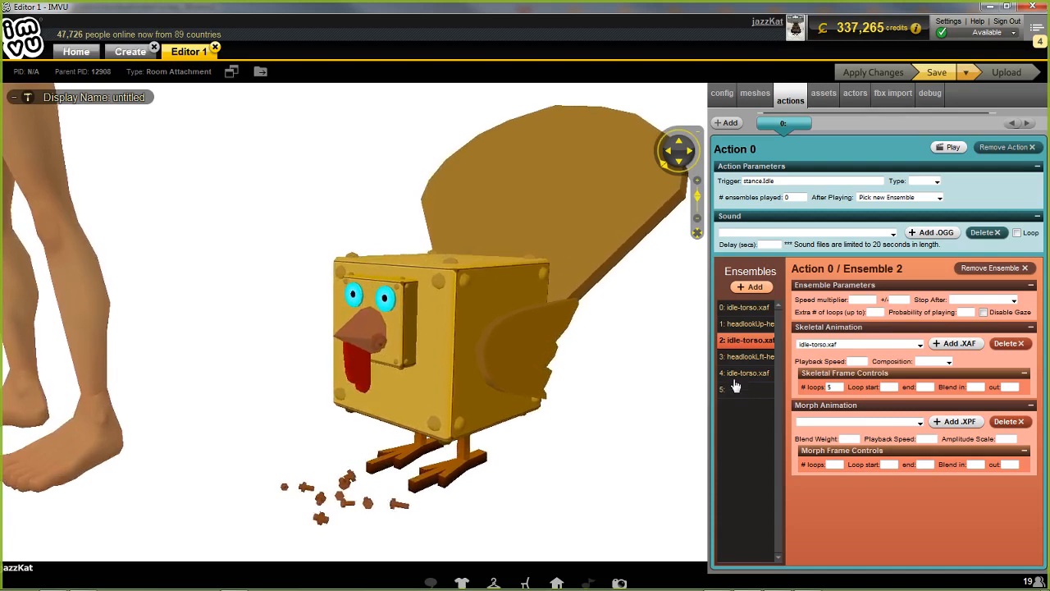
{"action": "left_click", "coordinate": [748, 324]}
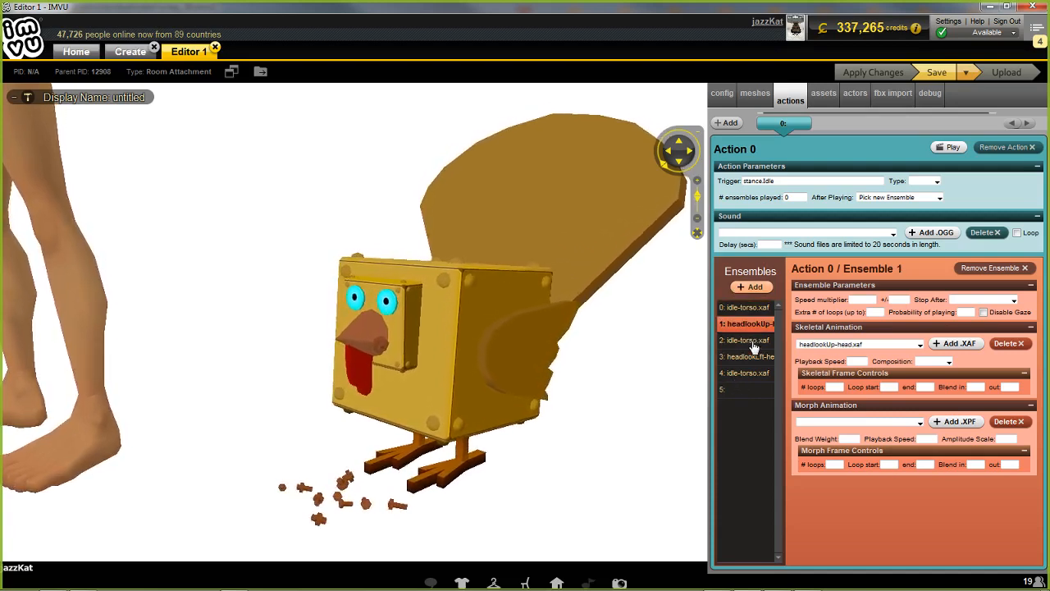
{"action": "left_click", "coordinate": [751, 341]}
{"action": "left_click", "coordinate": [747, 357]}
{"action": "left_click", "coordinate": [745, 373]}
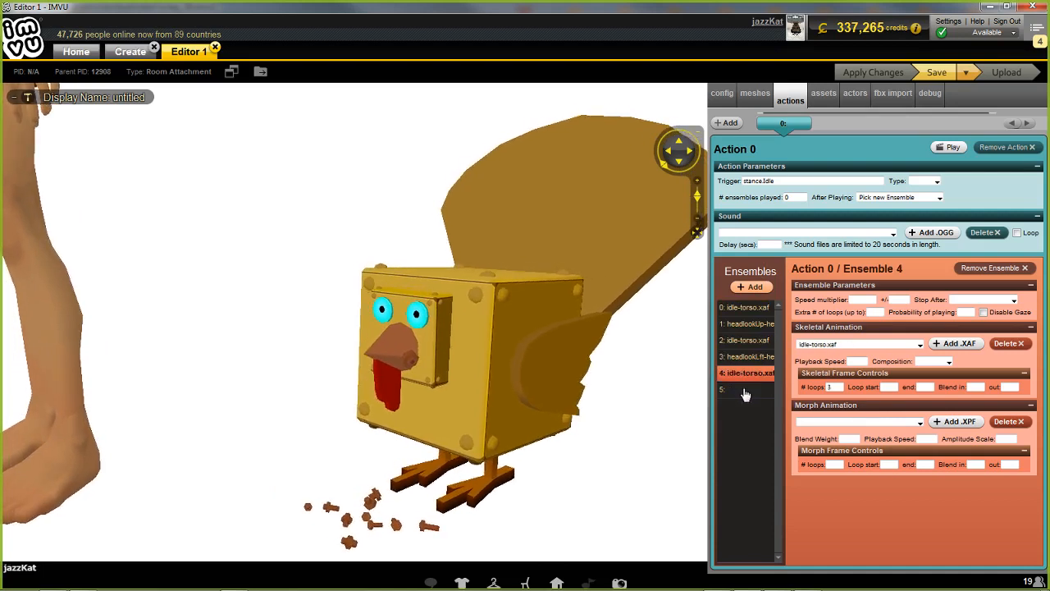
{"action": "left_click", "coordinate": [745, 392]}
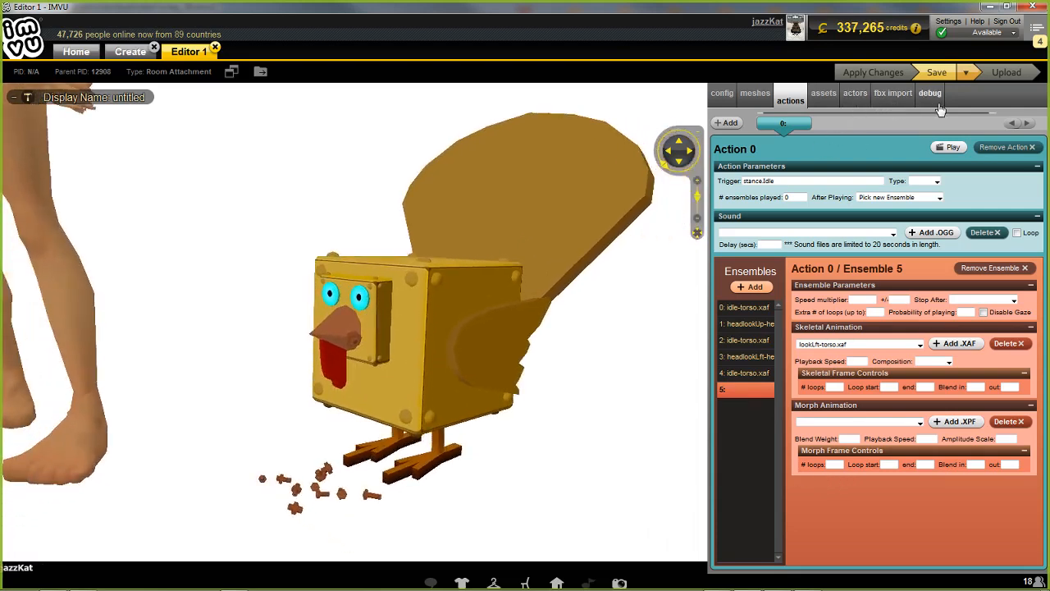
Step: Show the product's asset list and examine the animation files for unused entries
{"action": "left_click", "coordinate": [928, 93]}
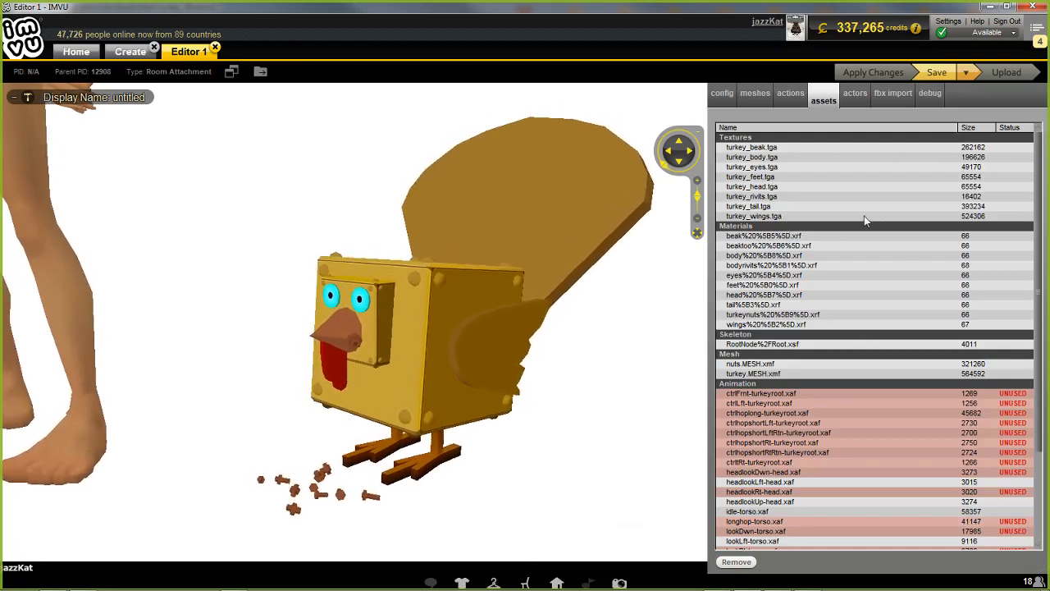
{"action": "scroll", "coordinate": [794, 398], "scroll_direction": "down", "scroll_amount": 3}
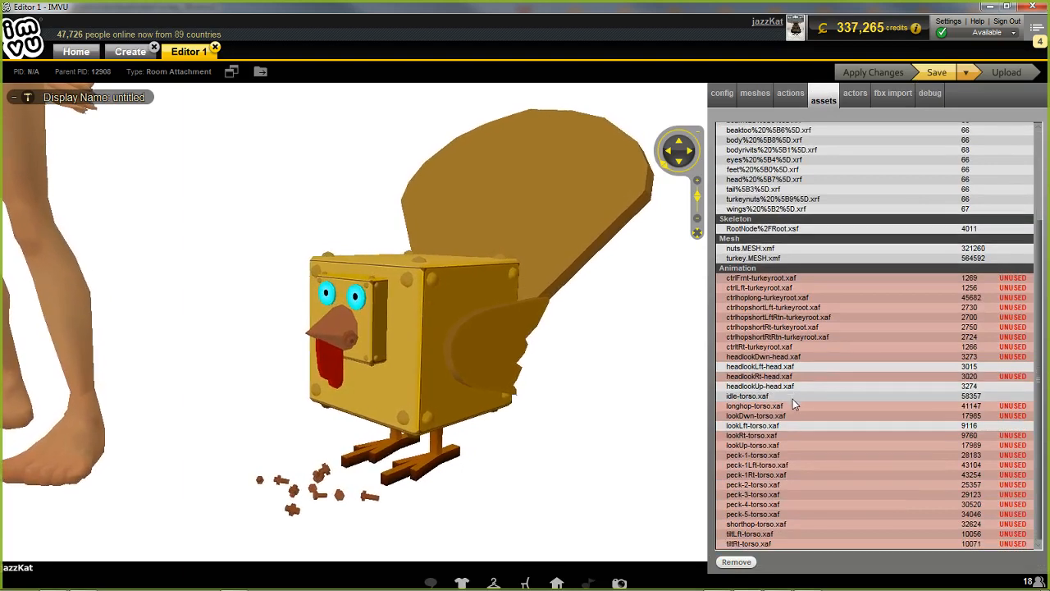
Step: Examine the unused animation files, switch to Blender, and inspect the turkey rig's longhop keyframes in the Action Editor
{"action": "scroll", "coordinate": [799, 375], "scroll_direction": "up", "scroll_amount": 3}
{"action": "scroll", "coordinate": [800, 333], "scroll_direction": "down", "scroll_amount": 3}
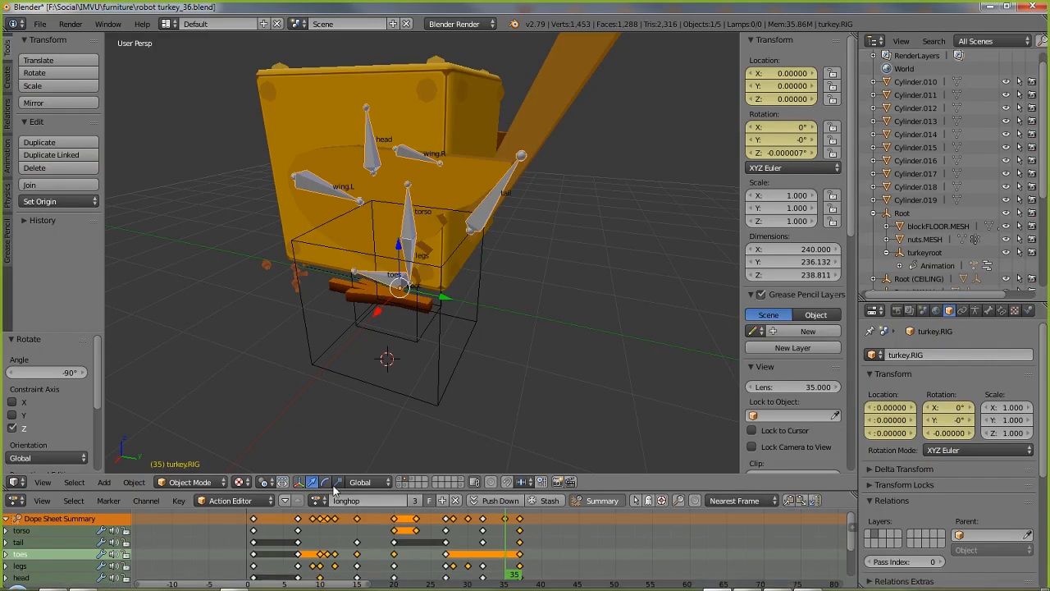
{"action": "middle_click_drag", "start_coordinate": [737, 549], "coordinate": [644, 550]}
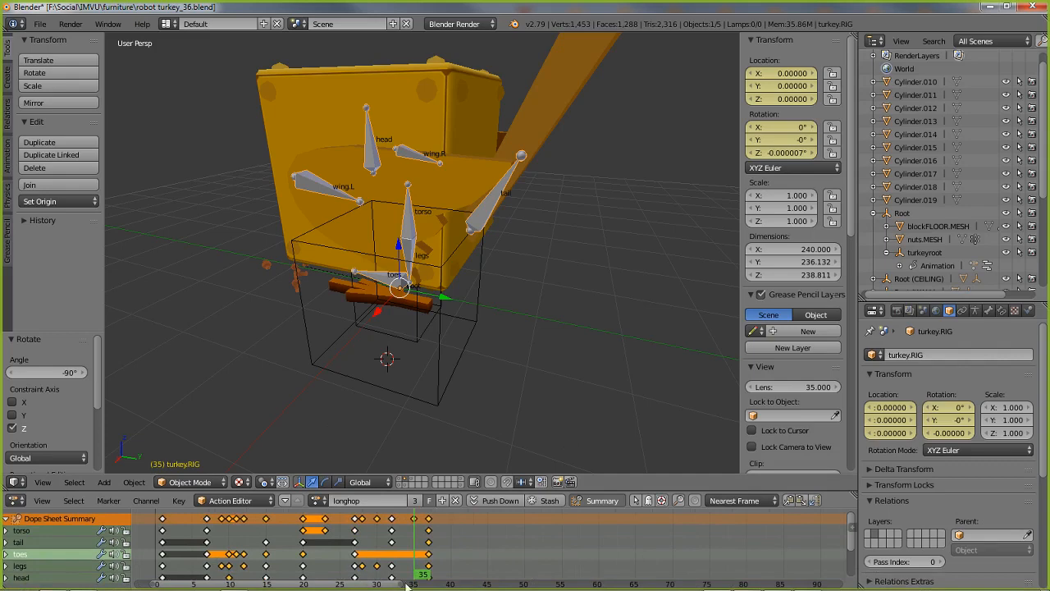
{"action": "left_click_drag", "start_coordinate": [406, 586], "coordinate": [292, 582]}
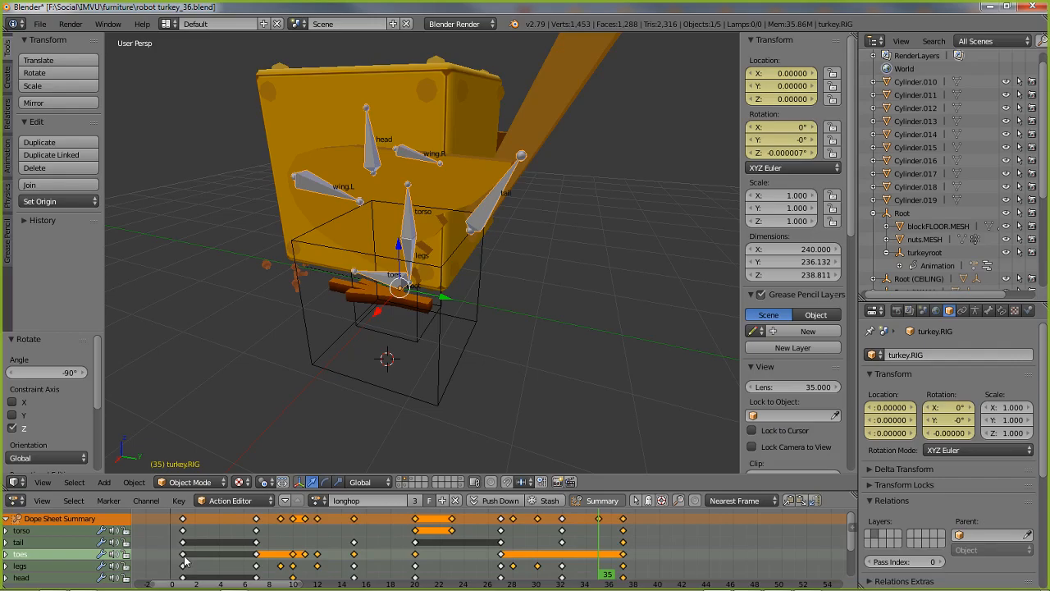
{"action": "left_click", "coordinate": [749, 576]}
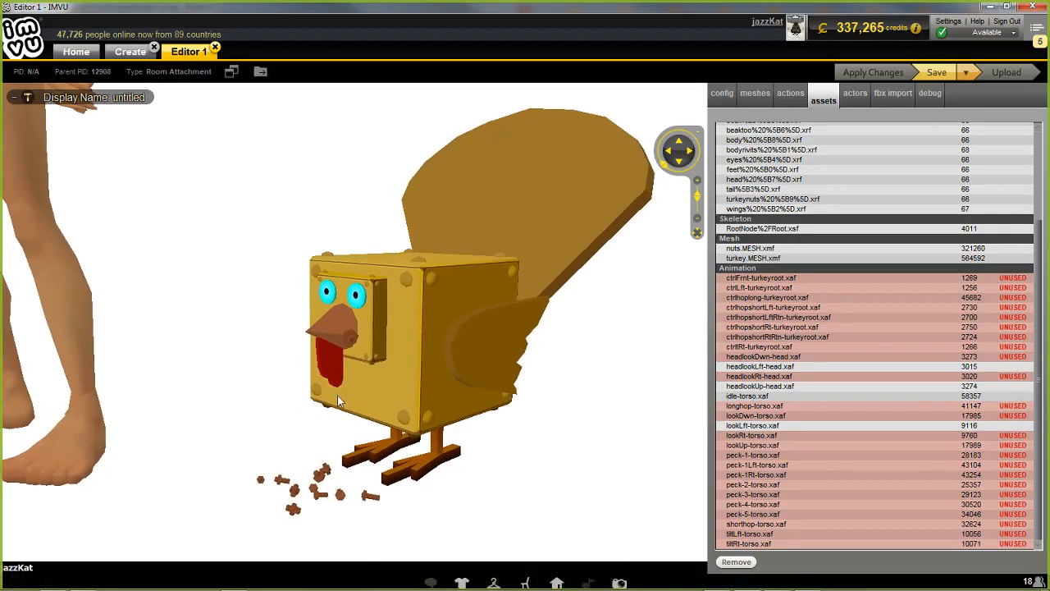
Step: Return to IMVU and review Action 0's After Playing options and the skeletal animations available for Ensemble 5
{"action": "left_click", "coordinate": [755, 93]}
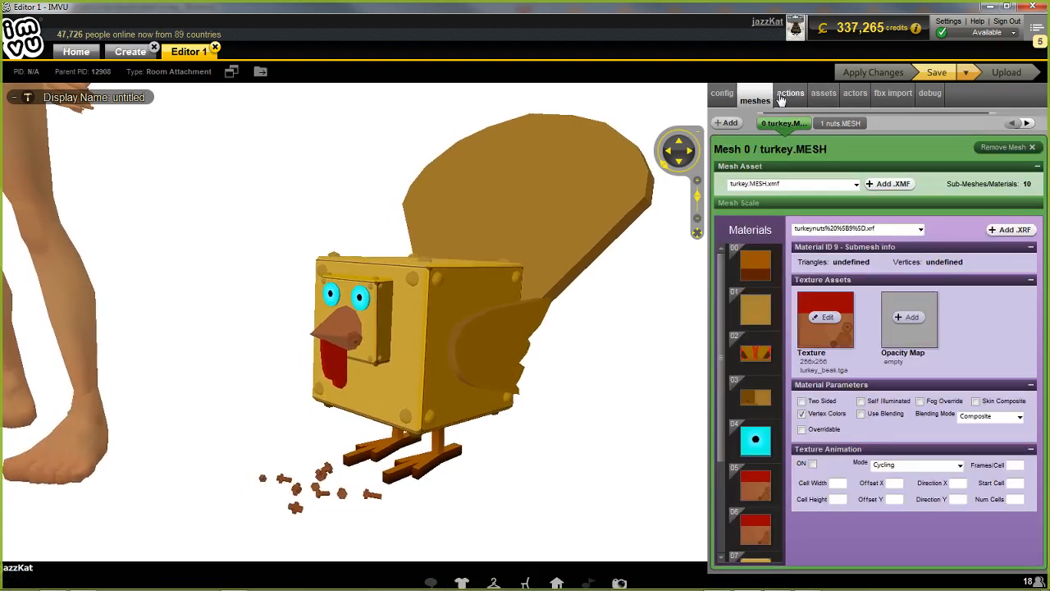
{"action": "left_click", "coordinate": [790, 94]}
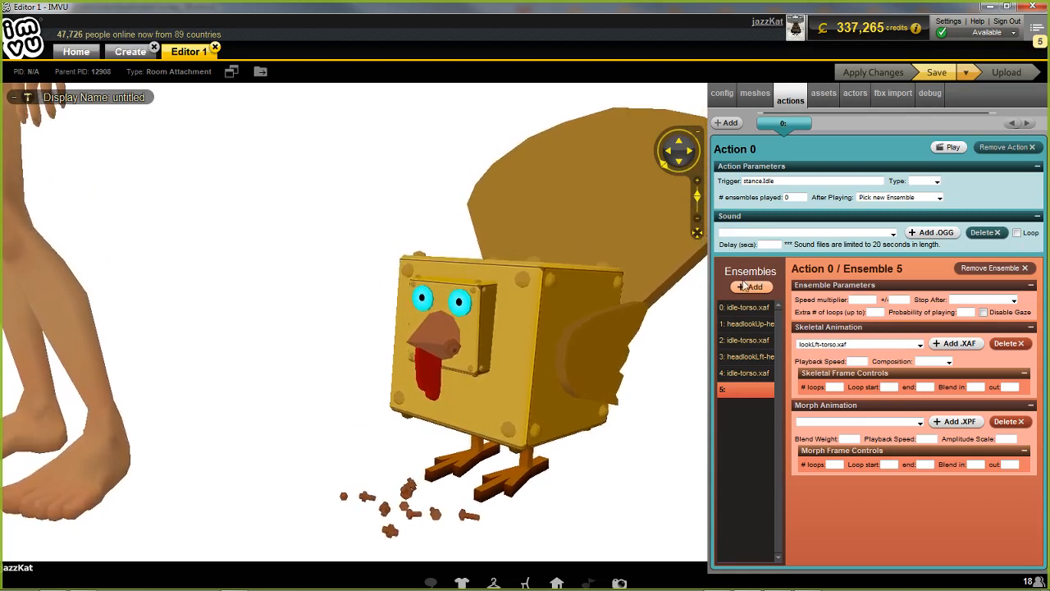
{"action": "left_click", "coordinate": [898, 198]}
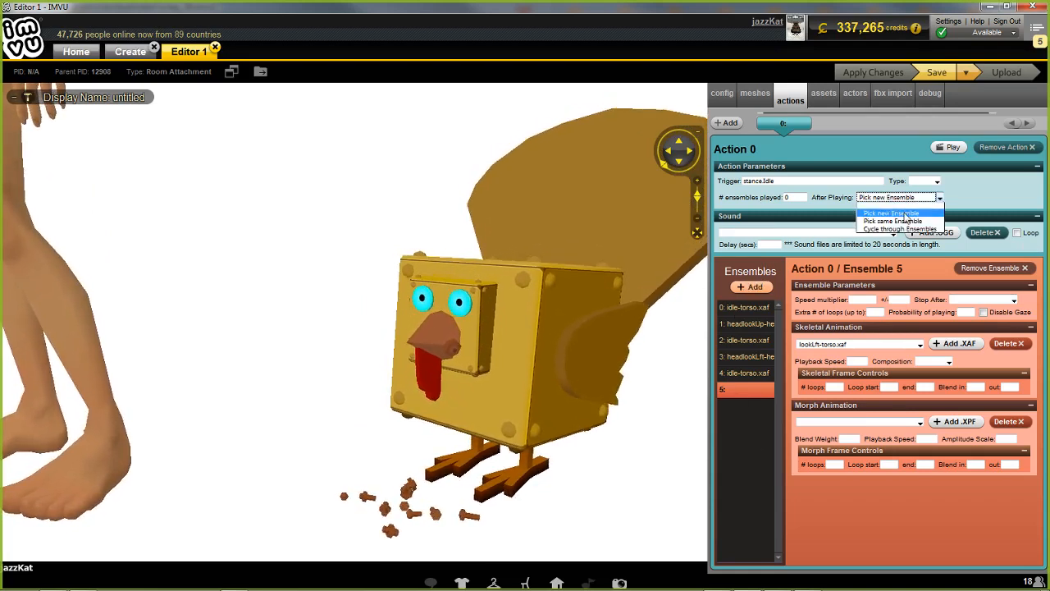
{"action": "left_click", "coordinate": [992, 198]}
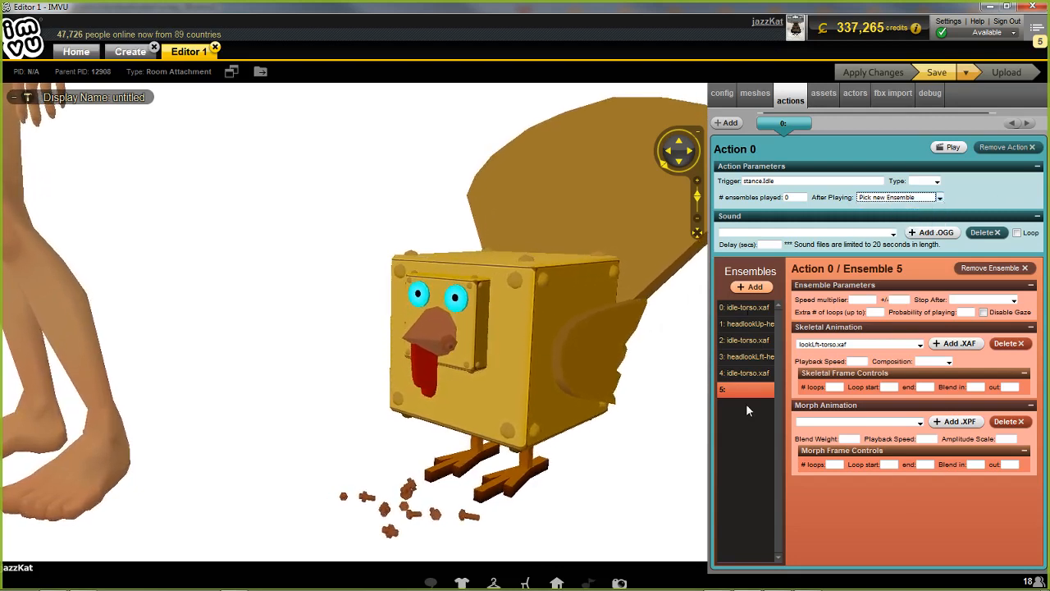
{"action": "left_click", "coordinate": [626, 470]}
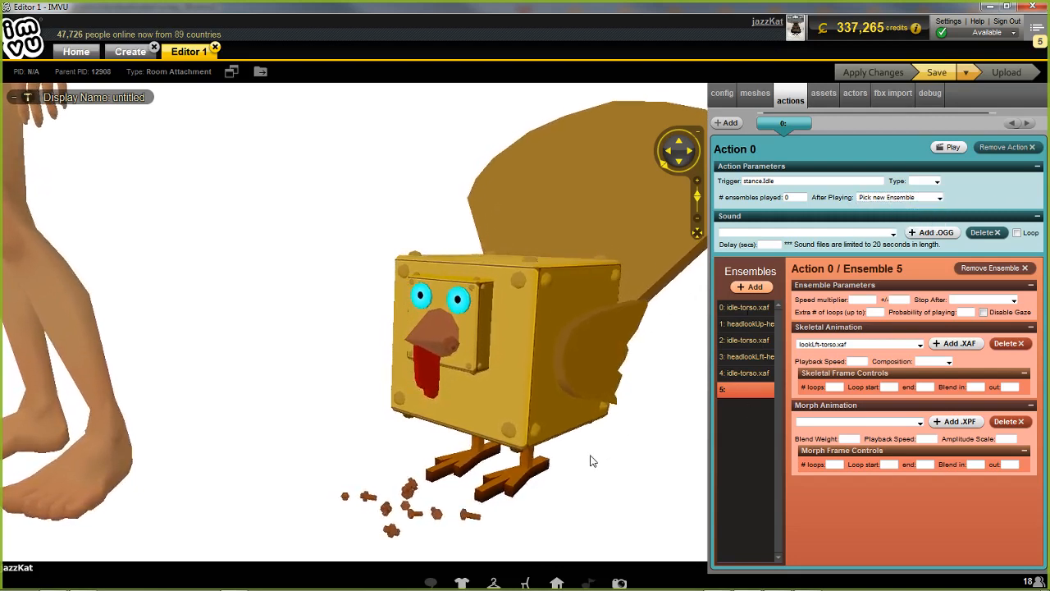
{"action": "left_click_drag", "start_coordinate": [634, 460], "coordinate": [589, 455]}
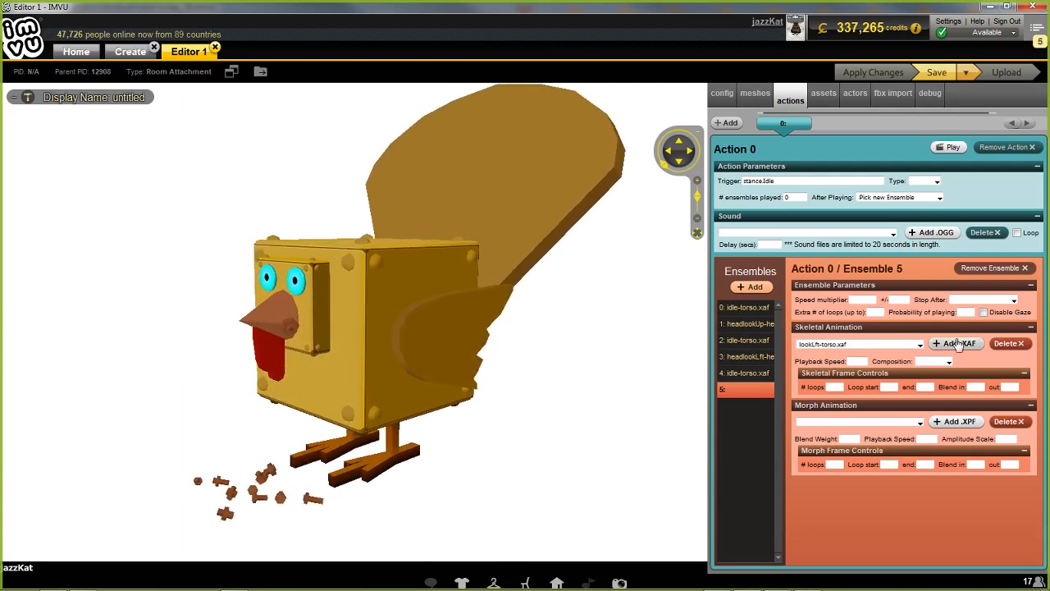
{"action": "left_click", "coordinate": [919, 343]}
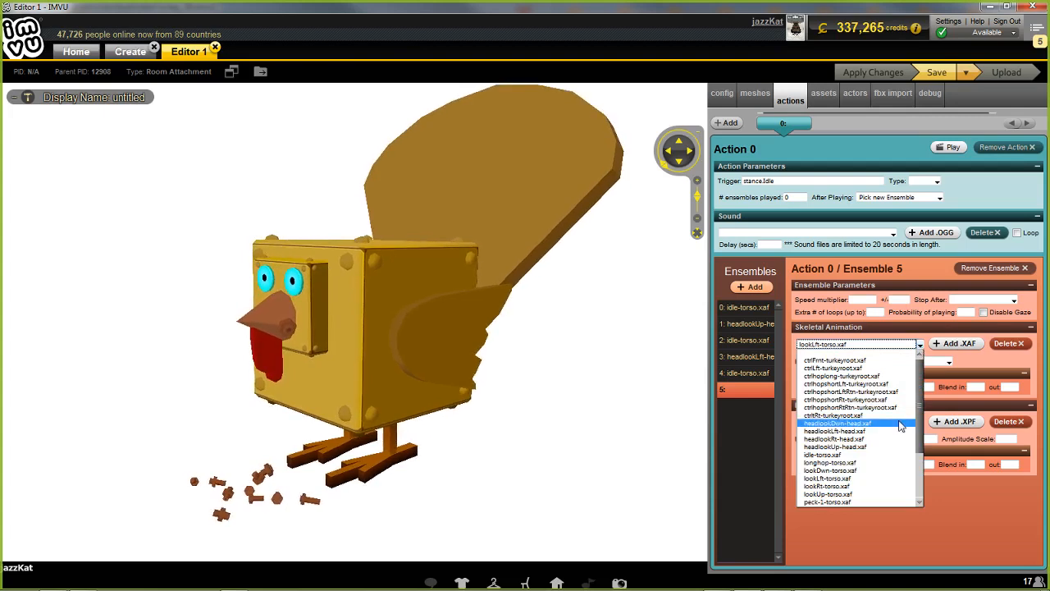
{"action": "left_click_drag", "start_coordinate": [918, 391], "coordinate": [929, 471]}
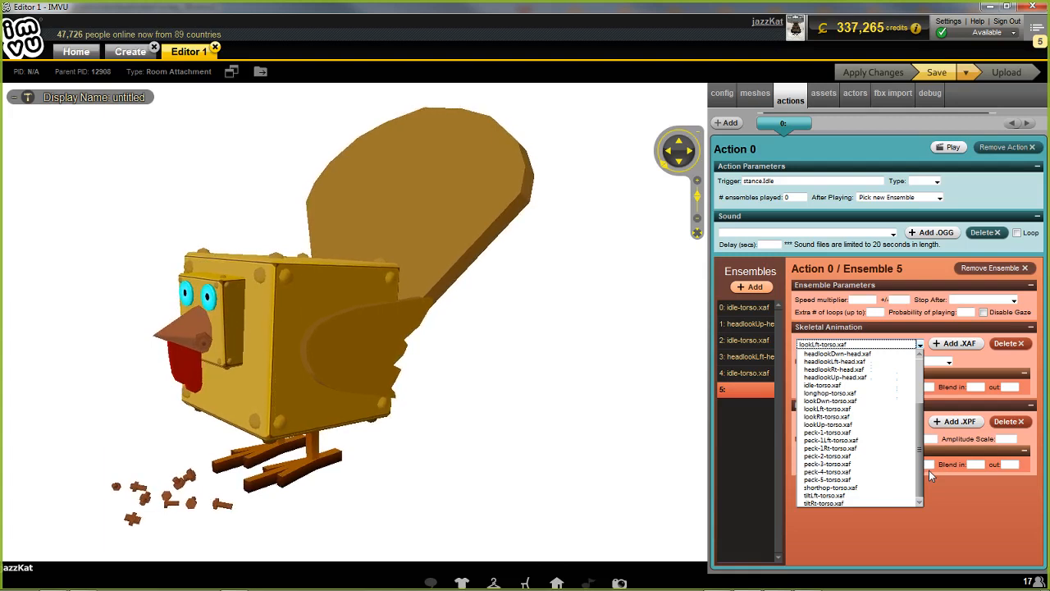
{"action": "left_click", "coordinate": [757, 450]}
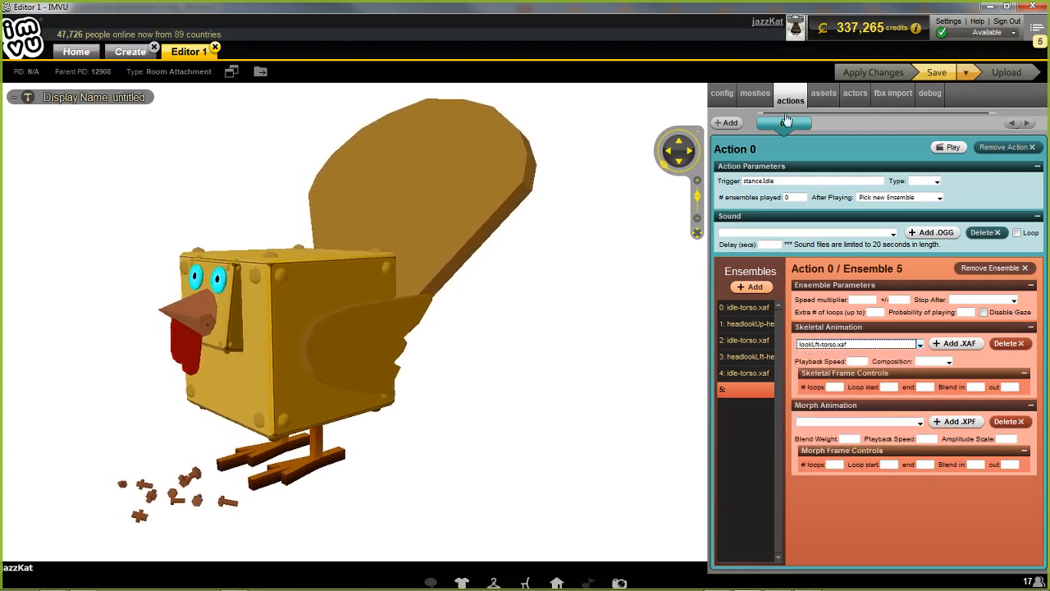
Step: Add a second action, set Action 0's trigger to idle, and apply the changes
{"action": "left_click", "coordinate": [730, 123]}
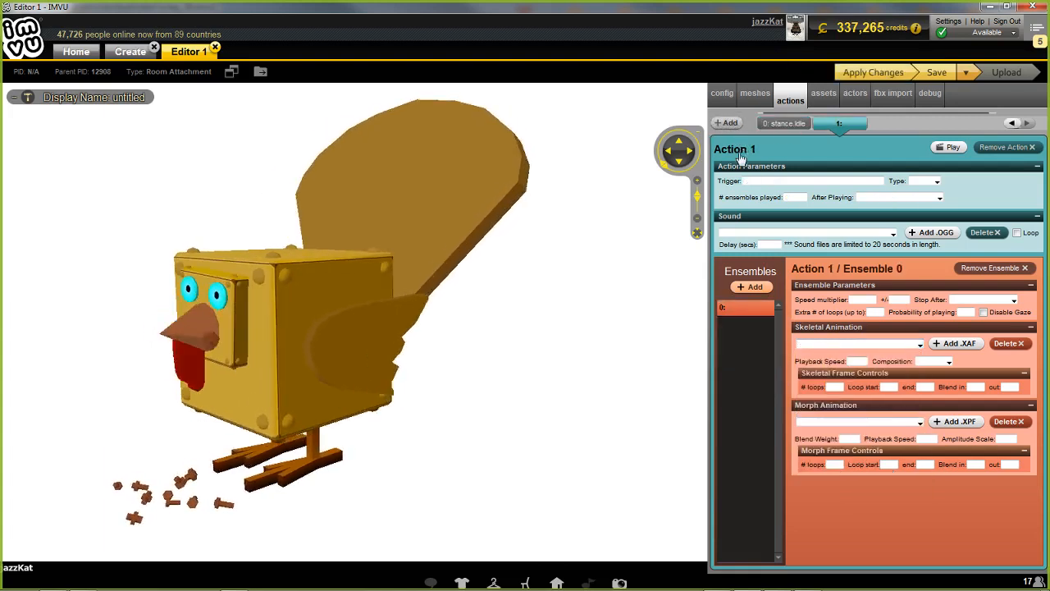
{"action": "left_click", "coordinate": [783, 124]}
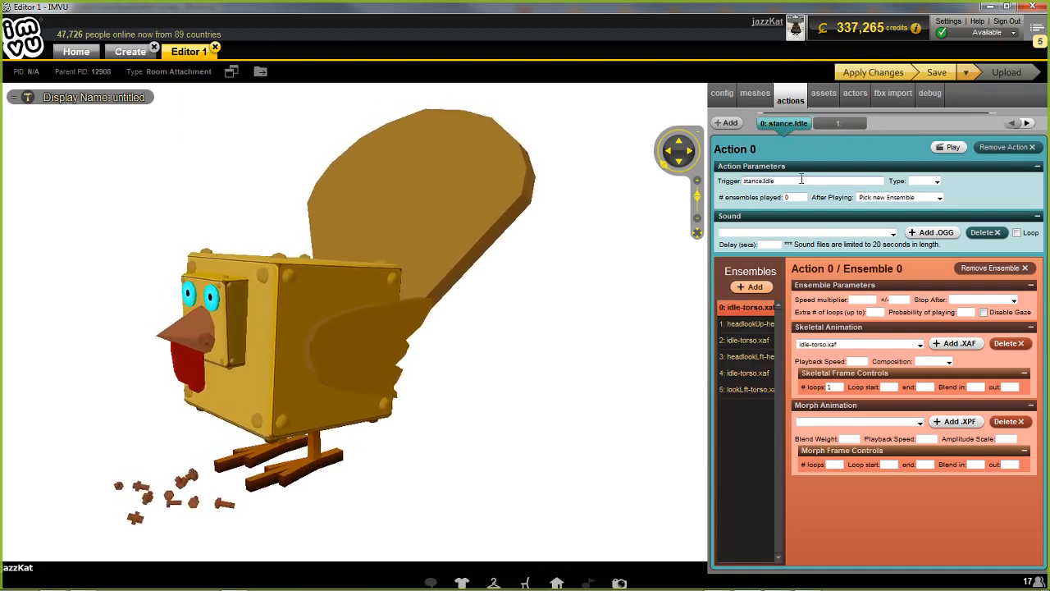
{"action": "key", "text": "BackSpace"}
{"action": "key", "text": "BackSpace"}
{"action": "key", "text": "BackSpace"}
{"action": "key", "text": "BackSpace"}
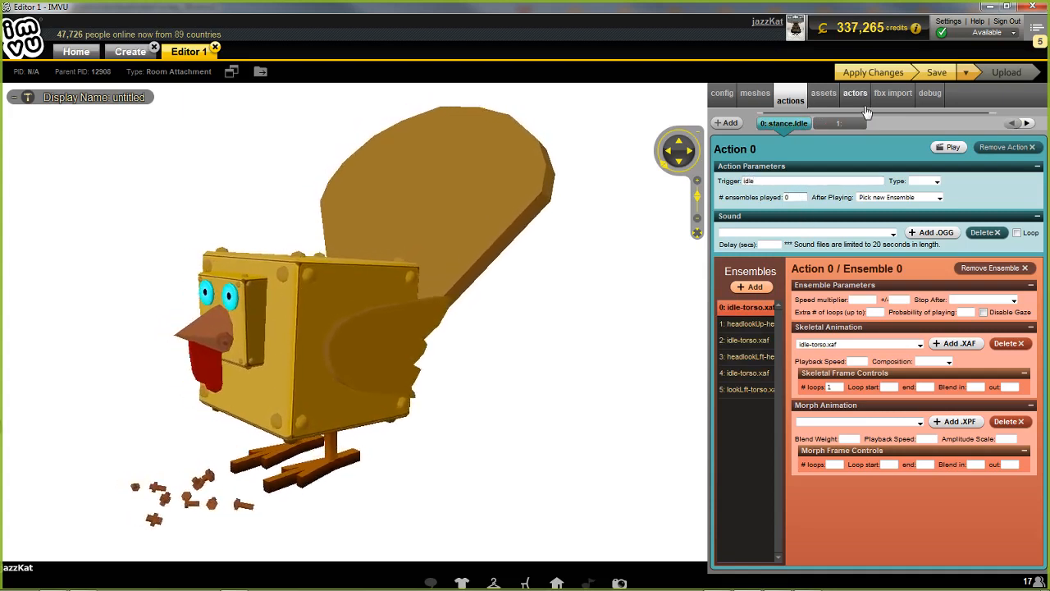
{"action": "left_click", "coordinate": [886, 72]}
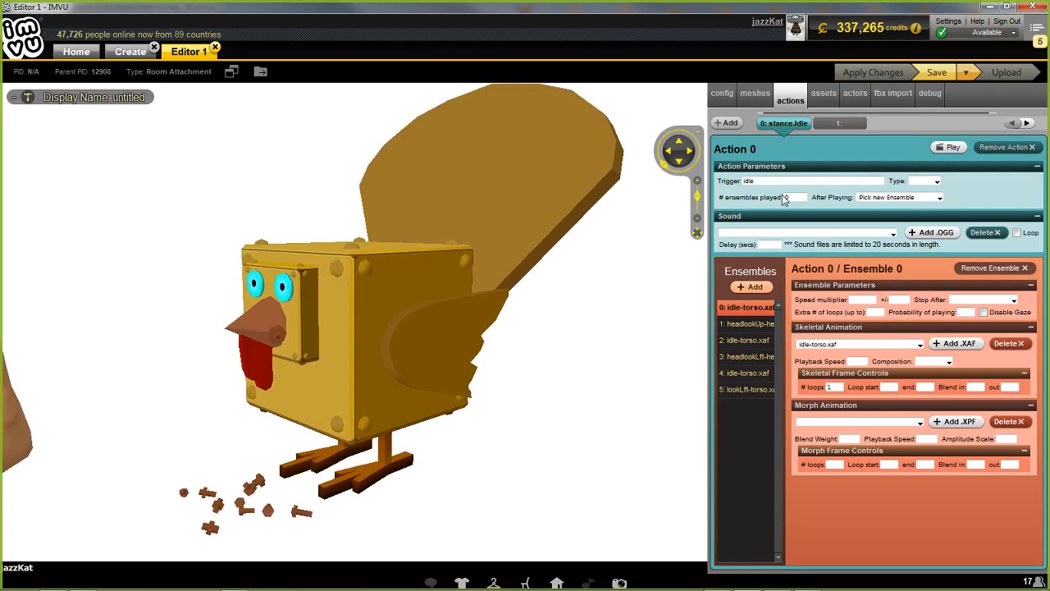
Step: Add a second ensemble to Action 1 and assign peck-2-torso.xaf as the skeletal animation of Ensemble 0
{"action": "left_click", "coordinate": [841, 123]}
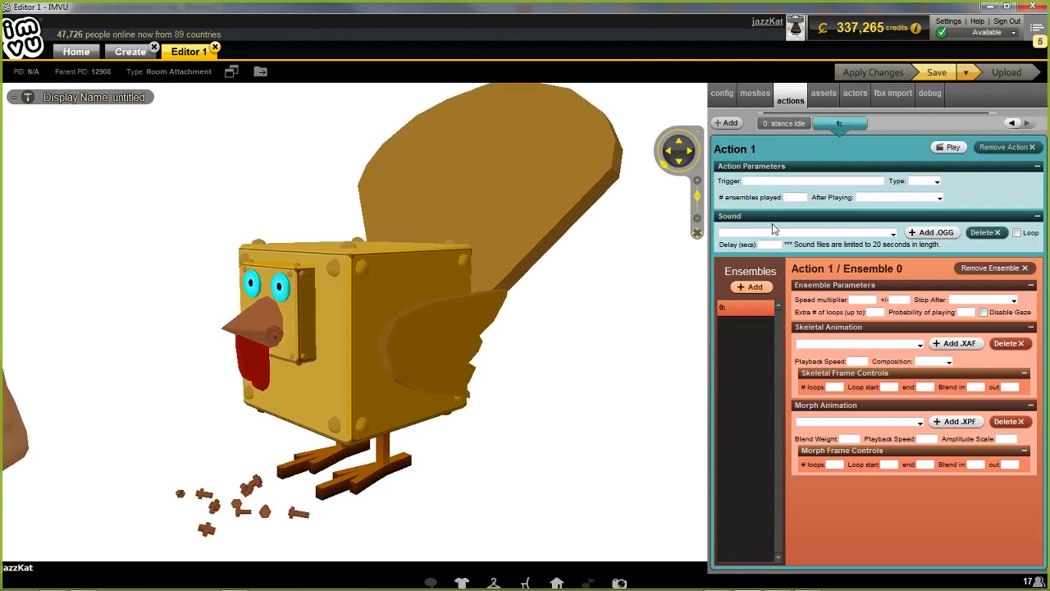
{"action": "left_click", "coordinate": [749, 288]}
{"action": "left_click", "coordinate": [739, 310]}
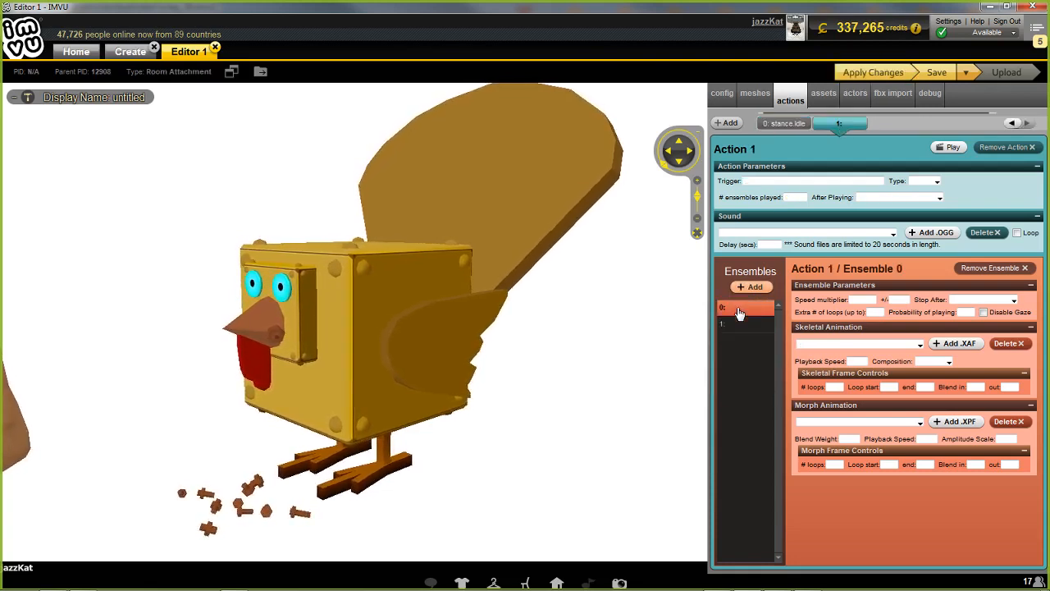
{"action": "left_click", "coordinate": [919, 345]}
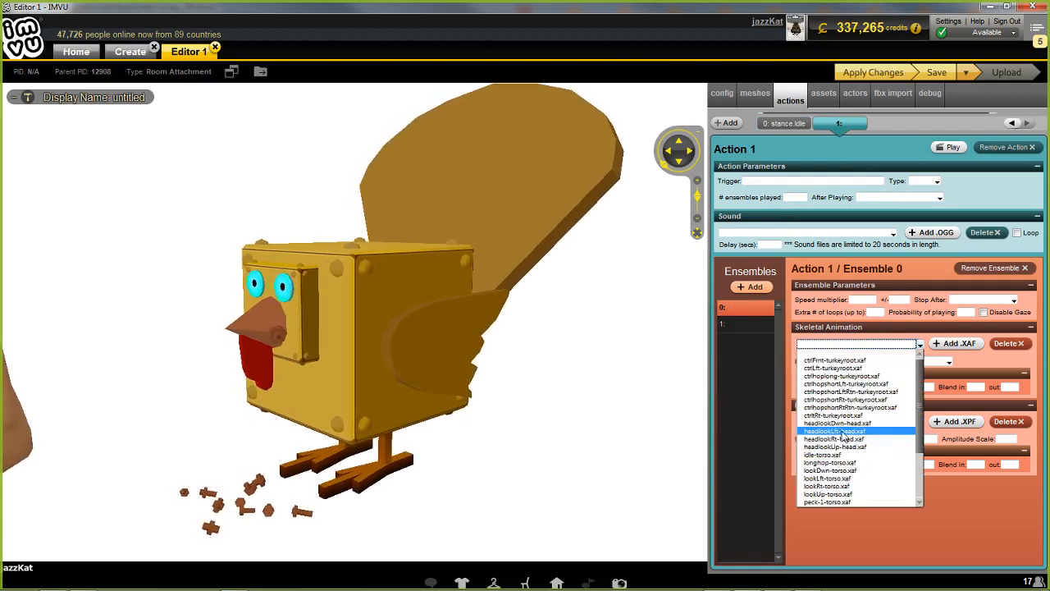
{"action": "scroll", "coordinate": [845, 439], "scroll_direction": "down", "scroll_amount": 3}
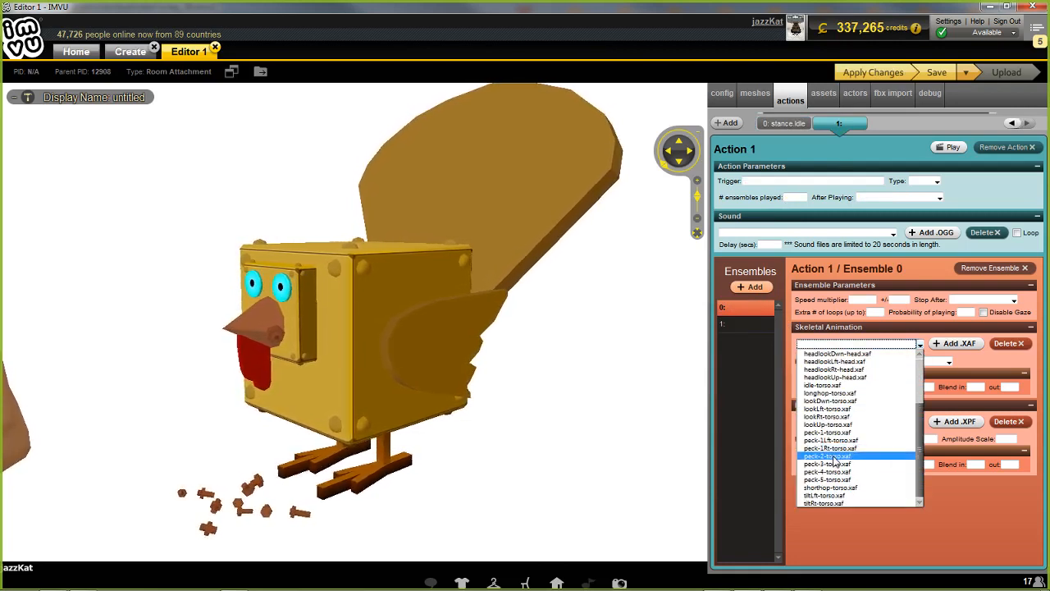
{"action": "left_click", "coordinate": [835, 455]}
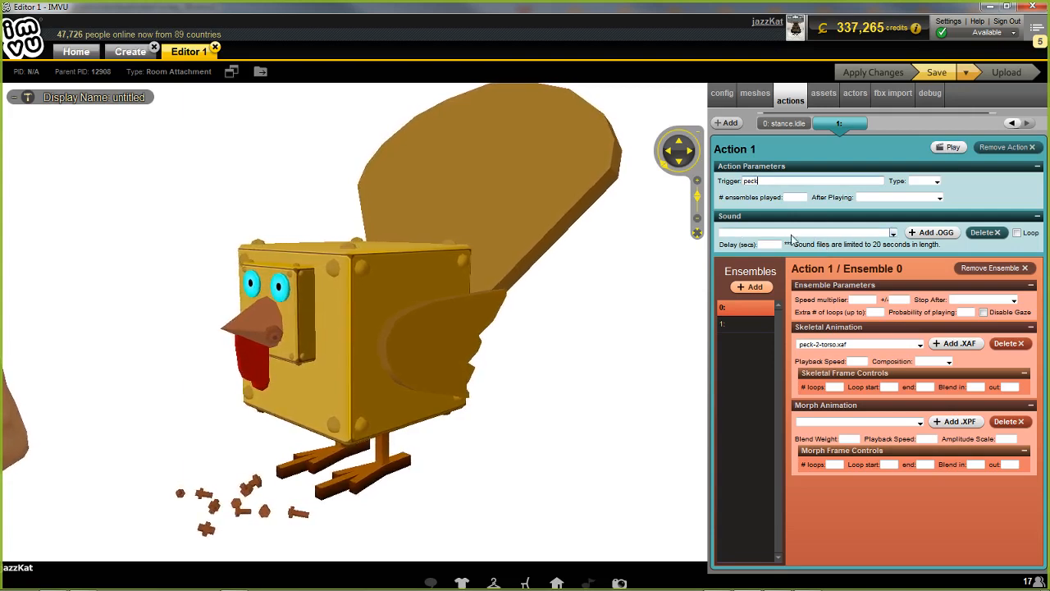
Step: Set Action 1's trigger to peck with 1 ensemble played, and apply the changes
{"action": "left_click", "coordinate": [792, 235]}
{"action": "left_click", "coordinate": [800, 197]}
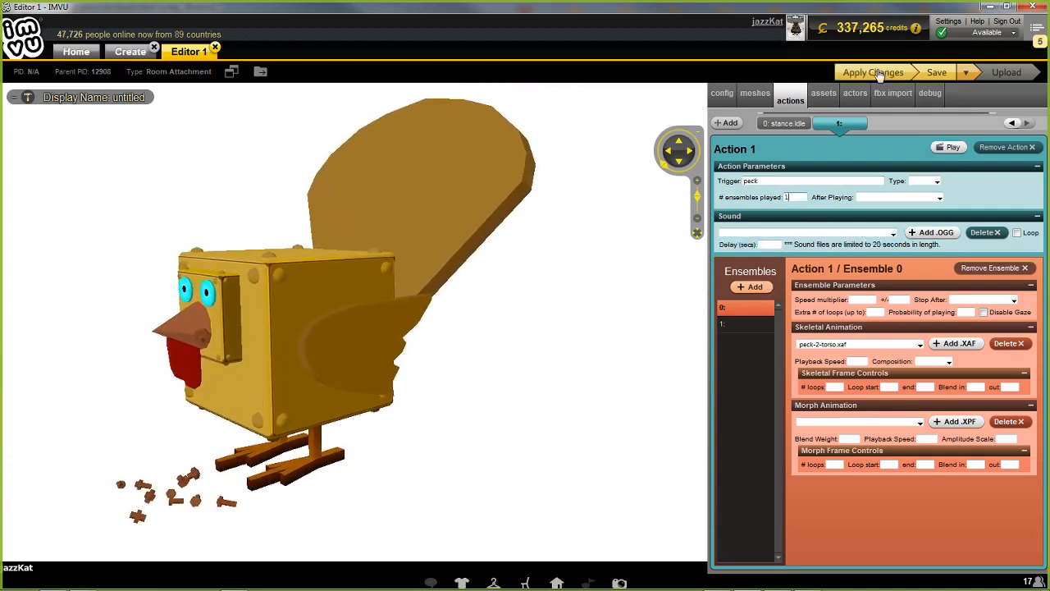
{"action": "type", "text": "1"}
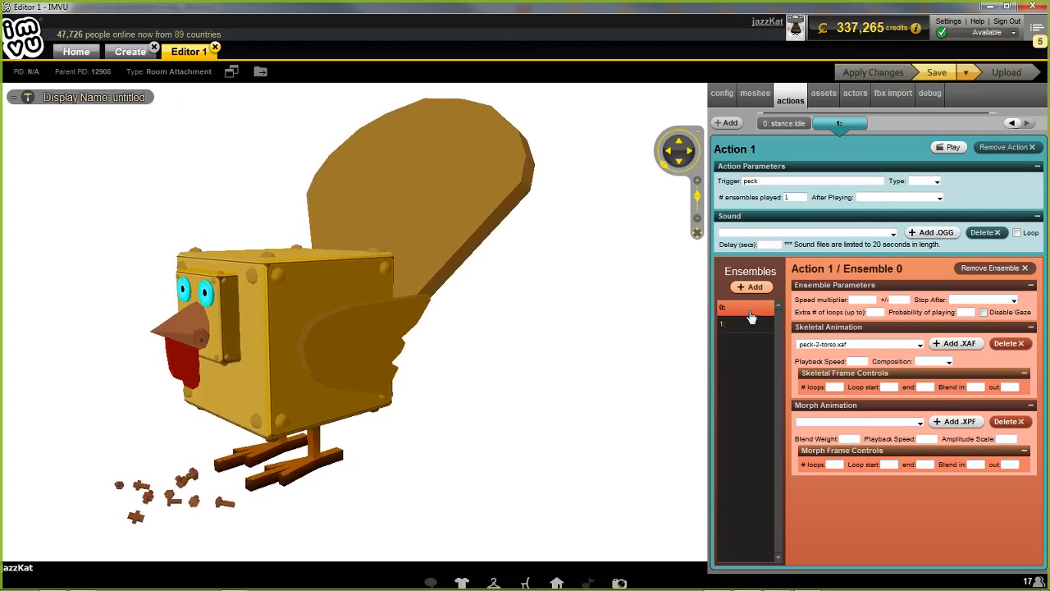
Step: Play Action 1 to preview the peck animation on the turkey from an adjusted view
{"action": "left_click", "coordinate": [950, 147]}
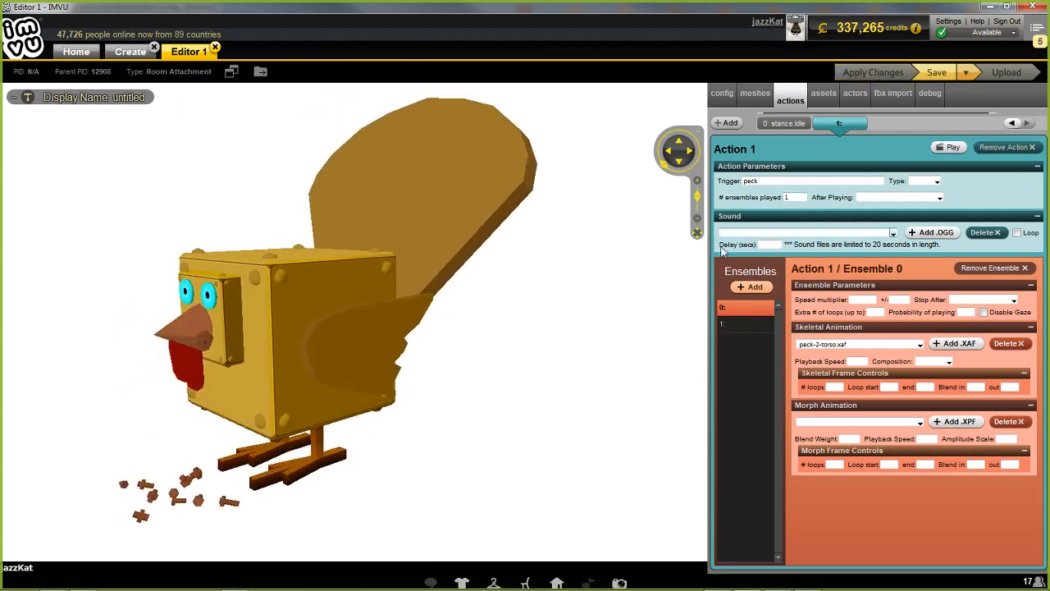
{"action": "left_click_drag", "start_coordinate": [459, 421], "coordinate": [488, 413]}
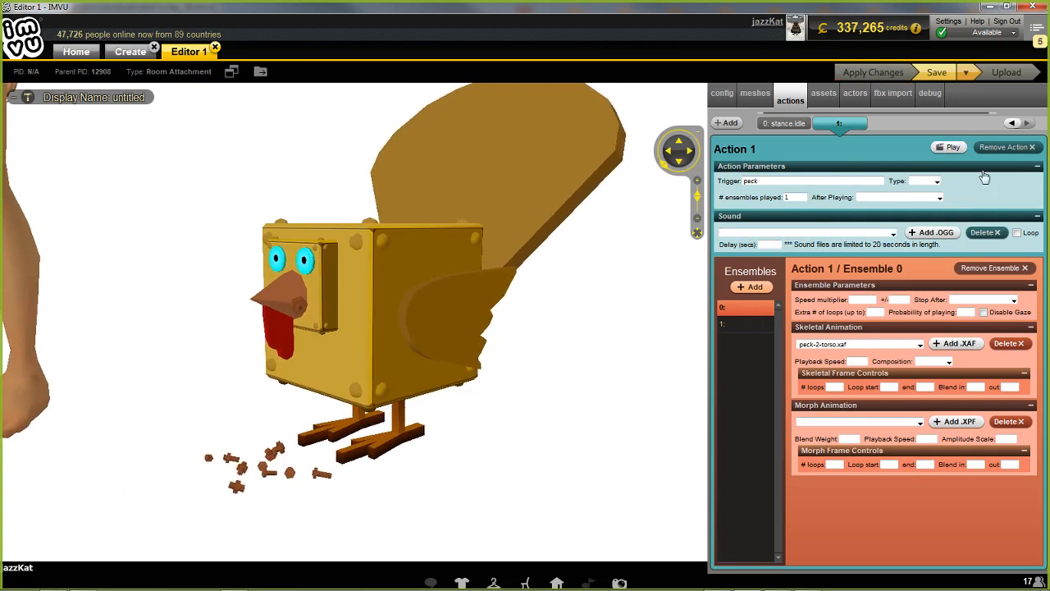
{"action": "left_click", "coordinate": [950, 148]}
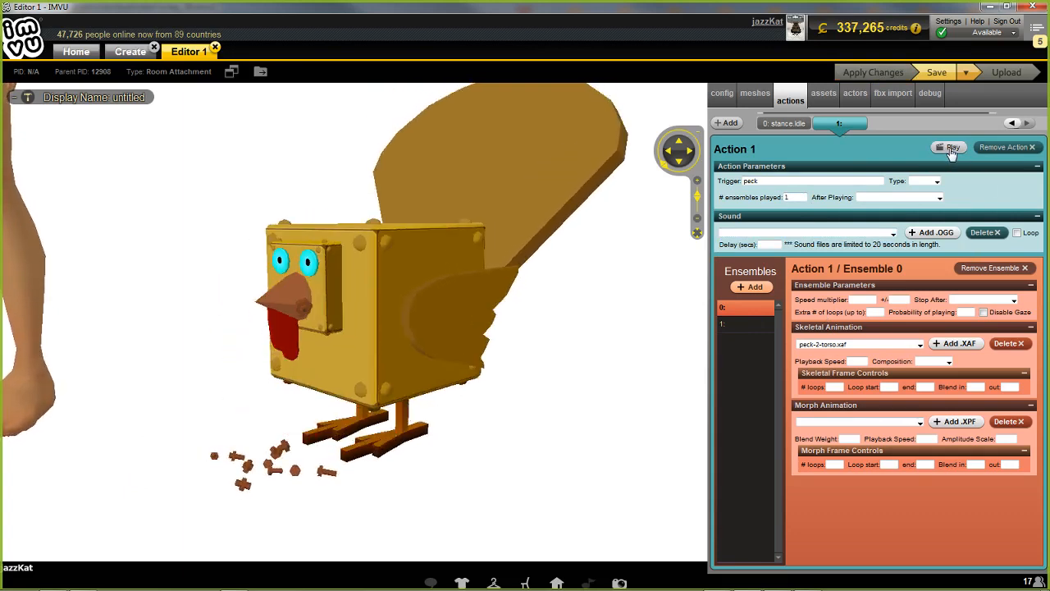
Step: Assign idle-torso.xaf as the skeletal animation of Ensemble 1 in Action 1
{"action": "left_click", "coordinate": [739, 325]}
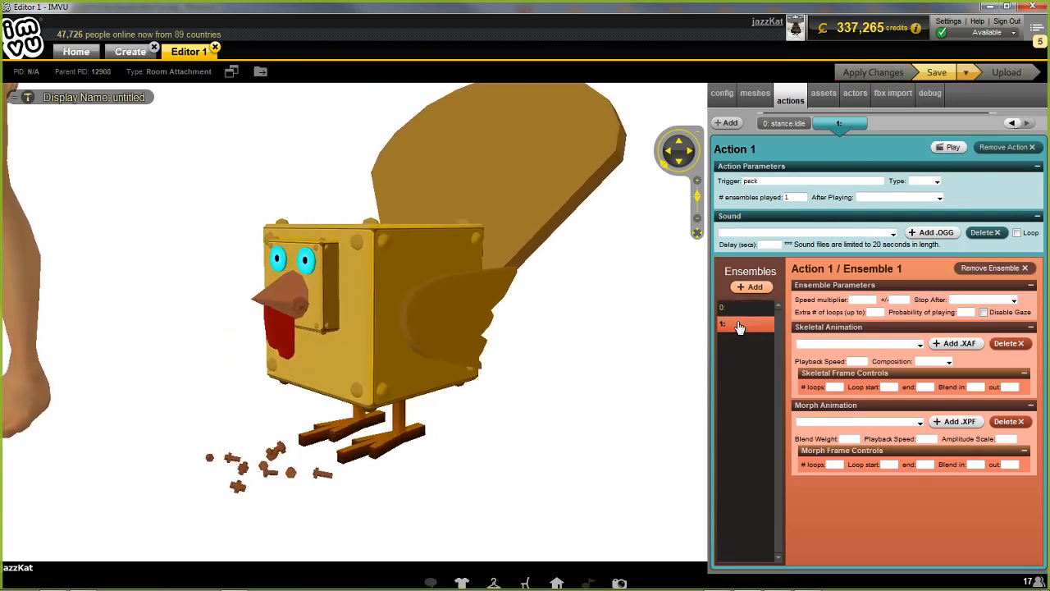
{"action": "left_click", "coordinate": [903, 343]}
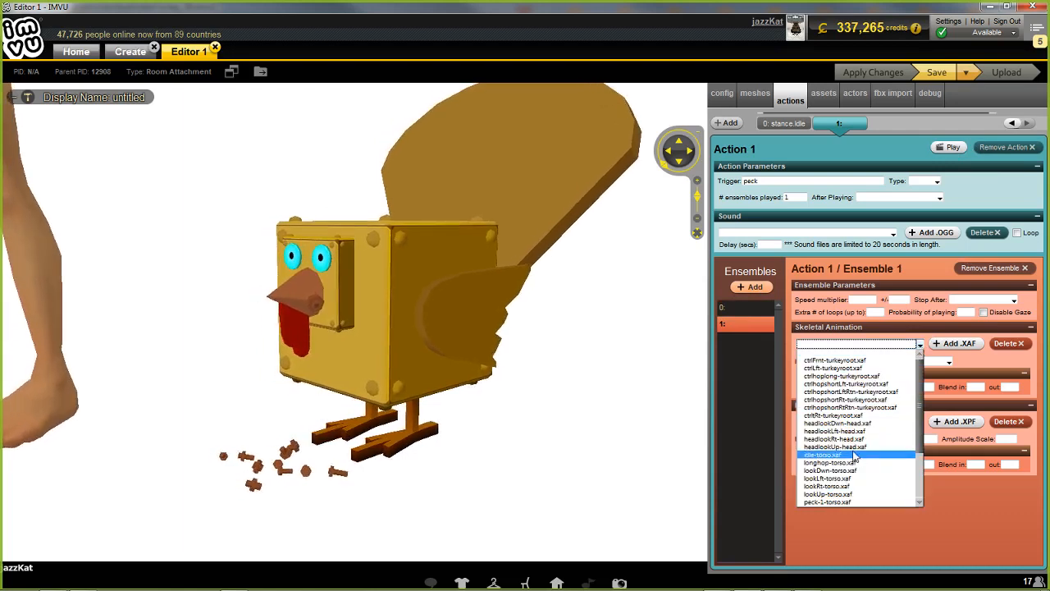
{"action": "left_click", "coordinate": [822, 455]}
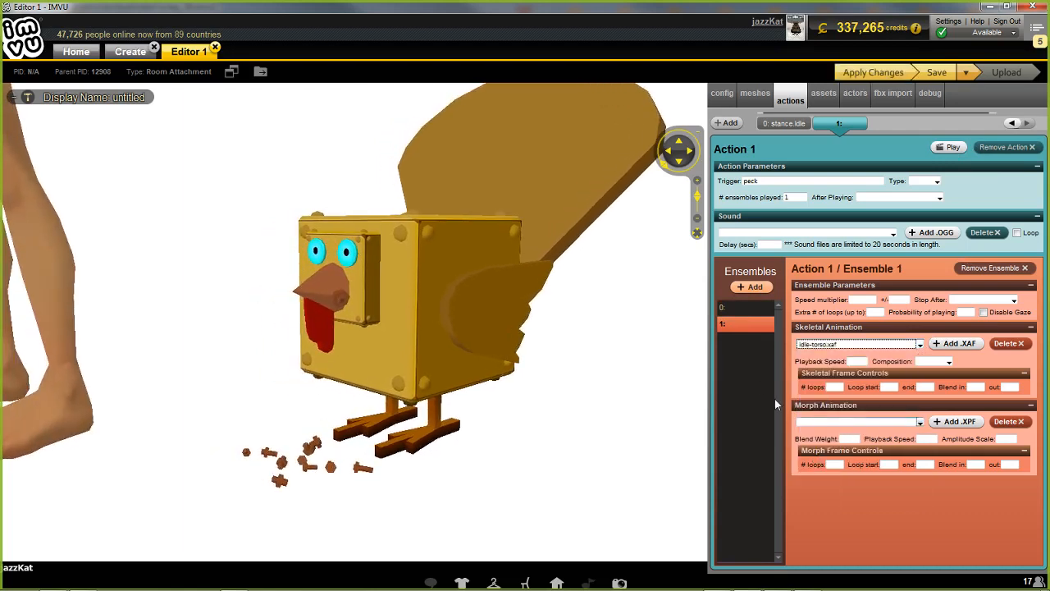
Step: Add a third ensemble using peck-5-torso.xaf to Action 1, and apply the changes to preview the peck action
{"action": "left_click", "coordinate": [750, 286]}
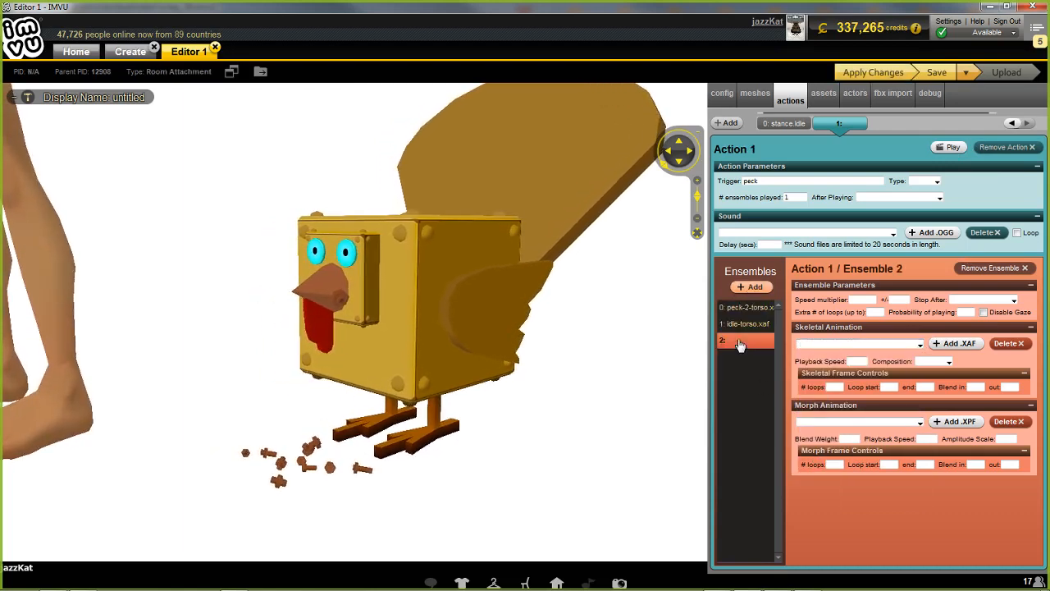
{"action": "left_click", "coordinate": [920, 344]}
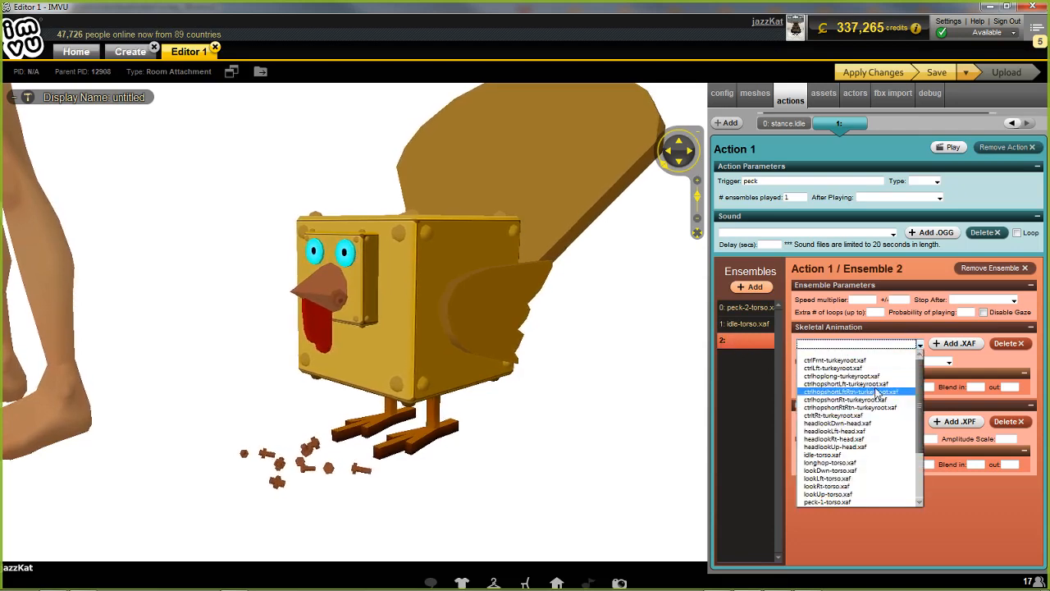
{"action": "scroll", "coordinate": [853, 435], "scroll_direction": "down", "scroll_amount": 3}
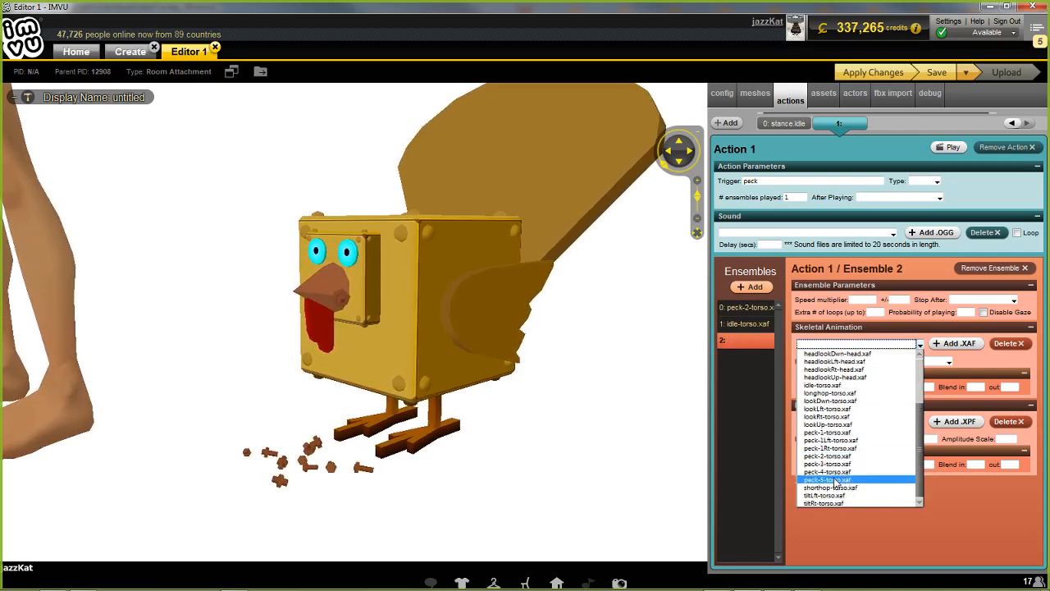
{"action": "left_click", "coordinate": [830, 479]}
{"action": "left_click", "coordinate": [873, 72]}
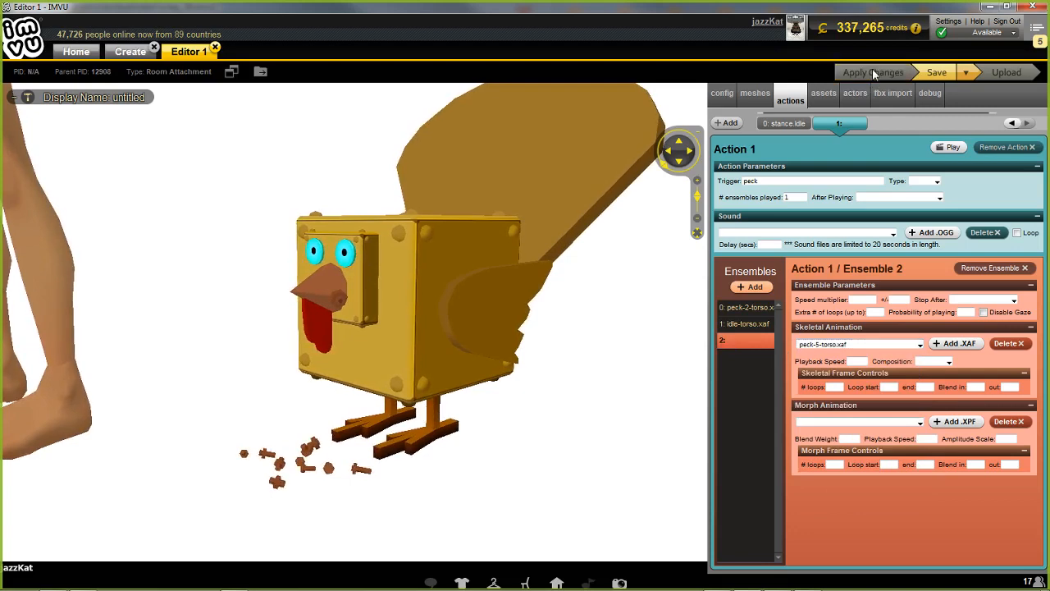
{"action": "left_click", "coordinate": [948, 149]}
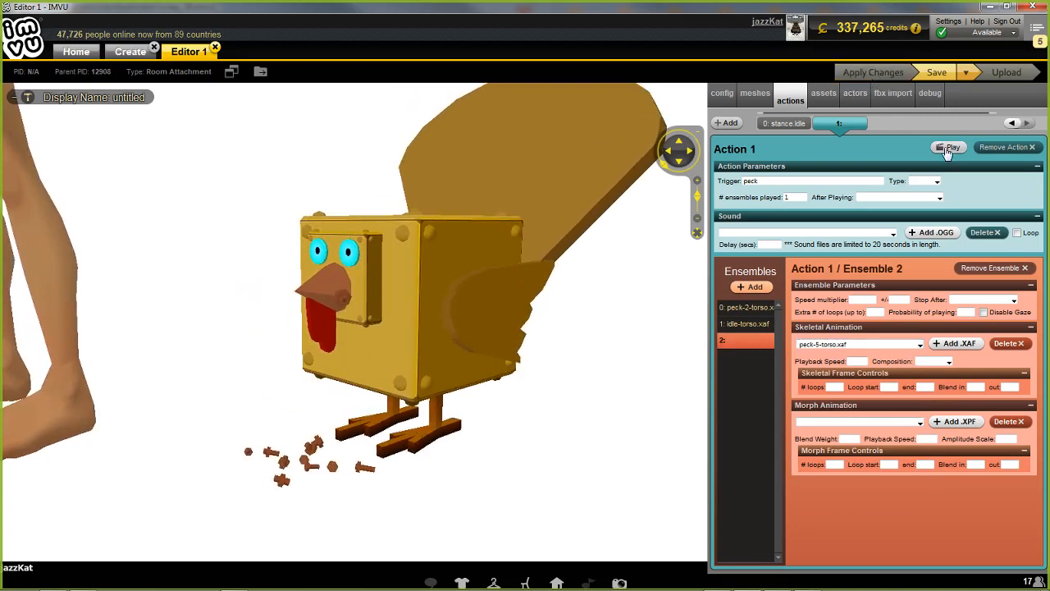
Step: Play Action 1 several times to preview the turkey's peck action with its three ensembles
{"action": "left_click", "coordinate": [948, 150]}
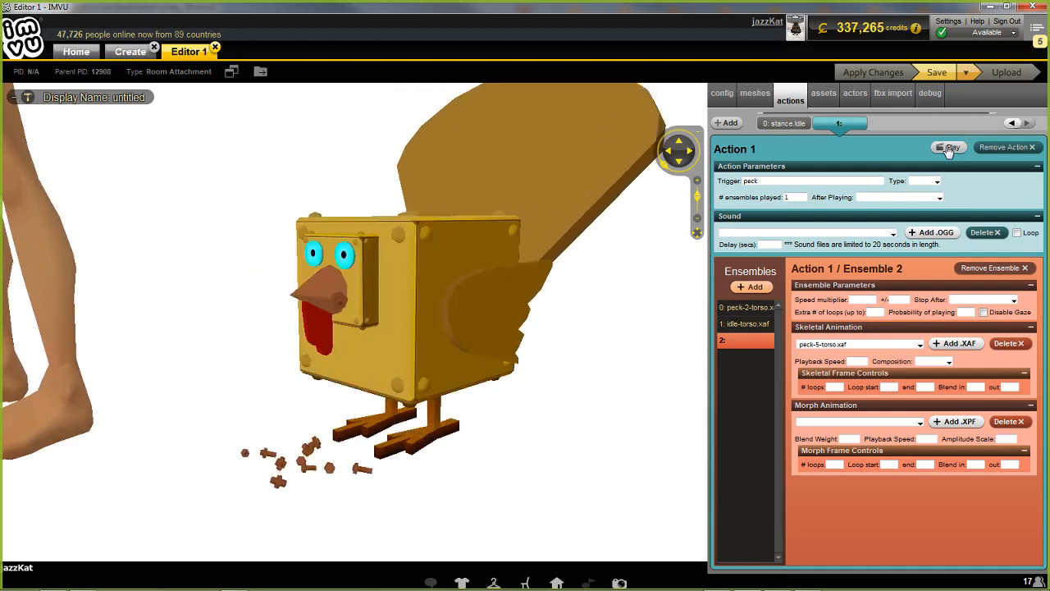
{"action": "left_click", "coordinate": [948, 148]}
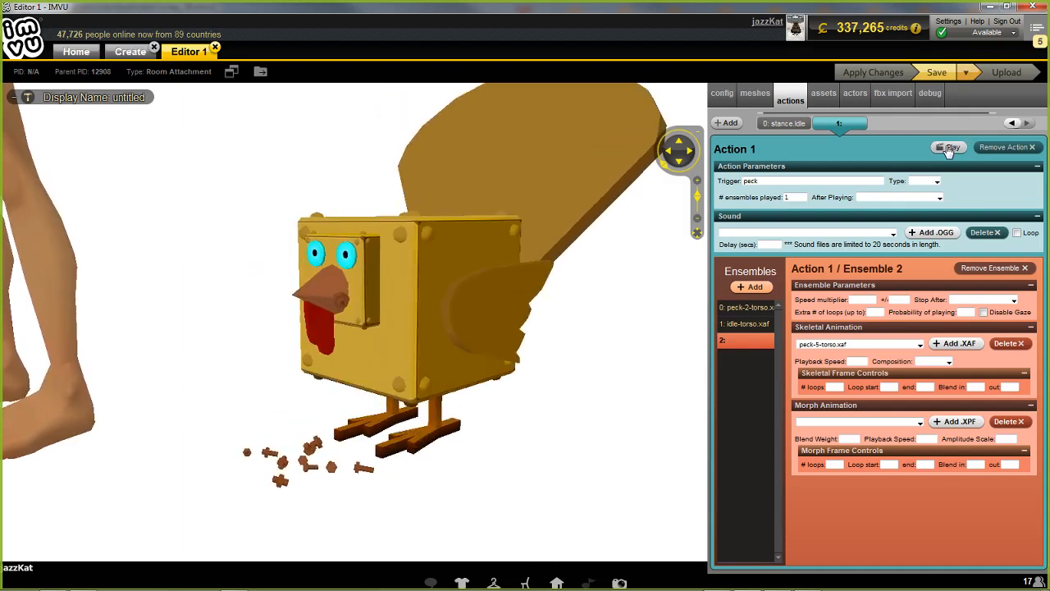
{"action": "left_click", "coordinate": [947, 148]}
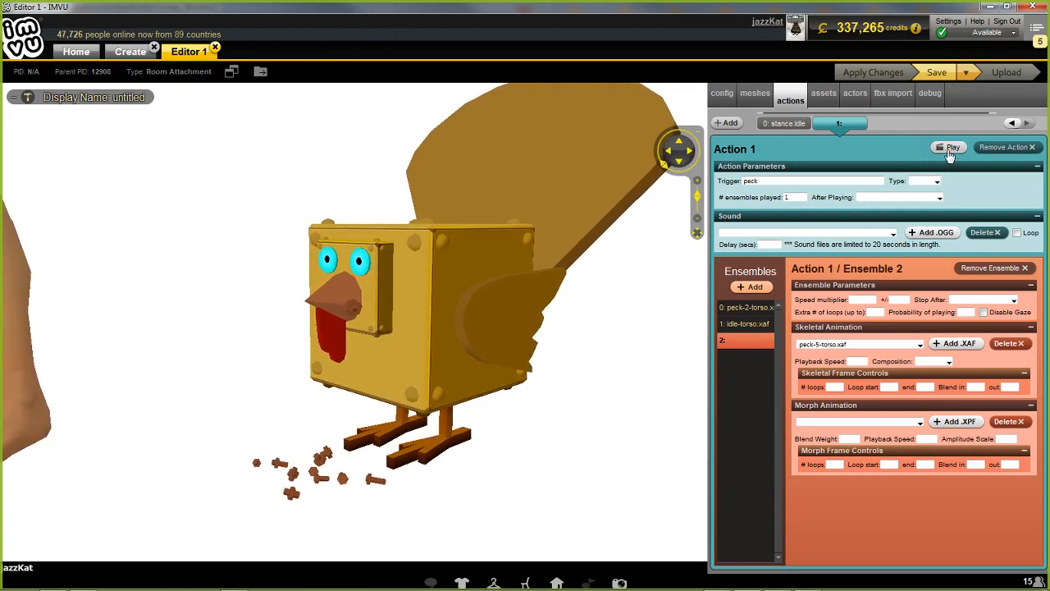
{"action": "left_click", "coordinate": [951, 148]}
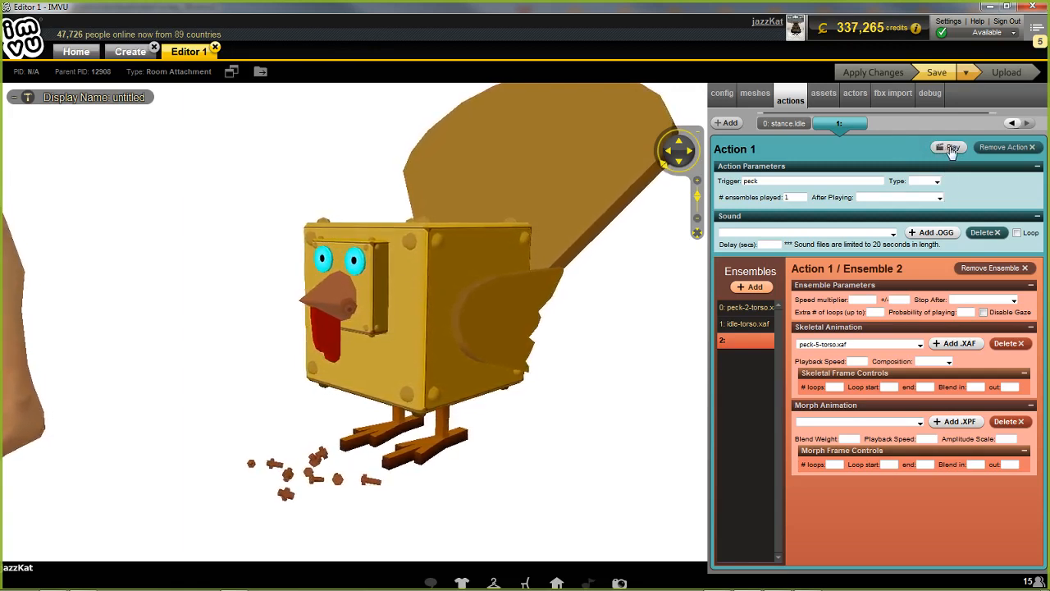
Step: Review Action 1's After Playing options and the skeletal animations assigned to Ensembles 0, 1 and 2
{"action": "left_click", "coordinate": [939, 197]}
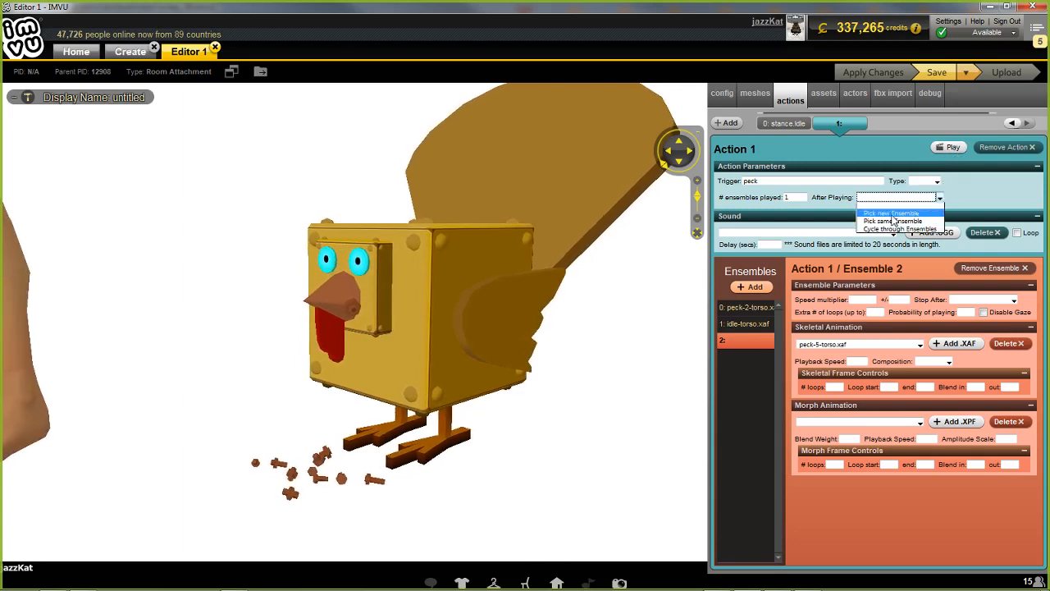
{"action": "left_click", "coordinate": [992, 182]}
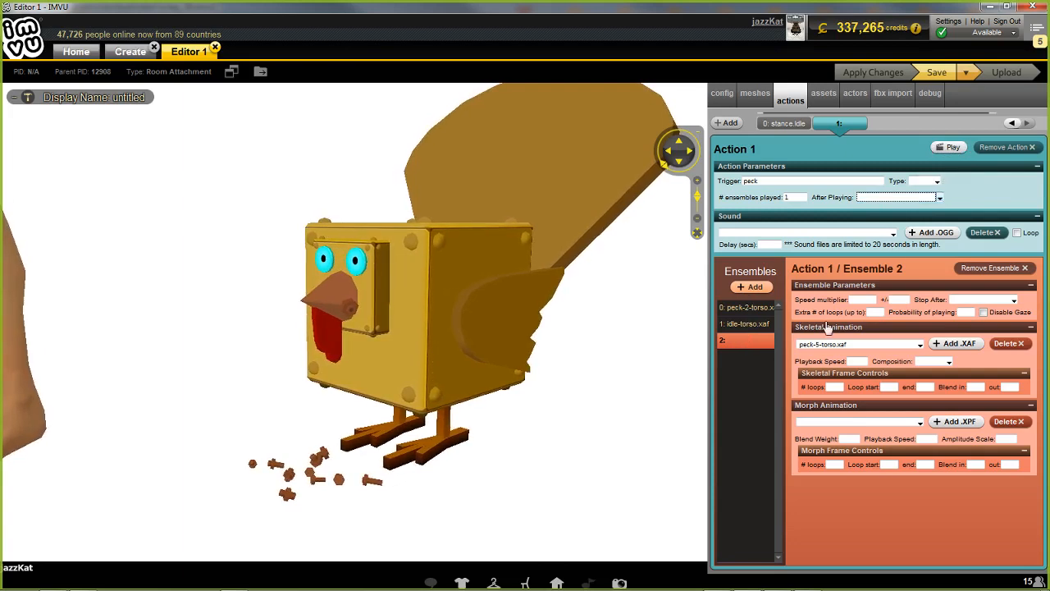
{"action": "left_click", "coordinate": [748, 323]}
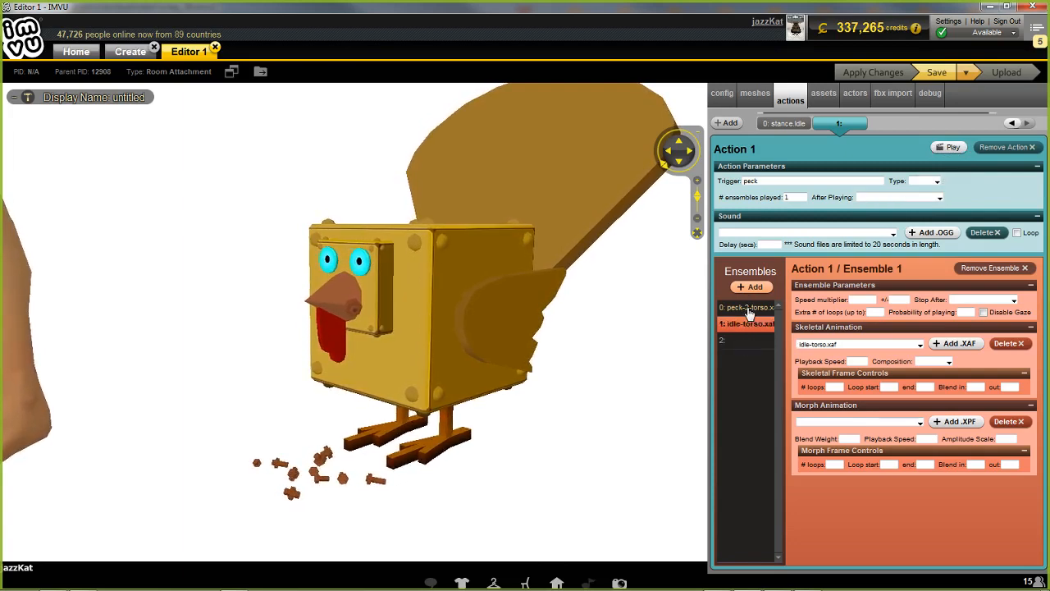
{"action": "left_click", "coordinate": [748, 309]}
{"action": "left_click", "coordinate": [747, 325]}
{"action": "left_click", "coordinate": [747, 341]}
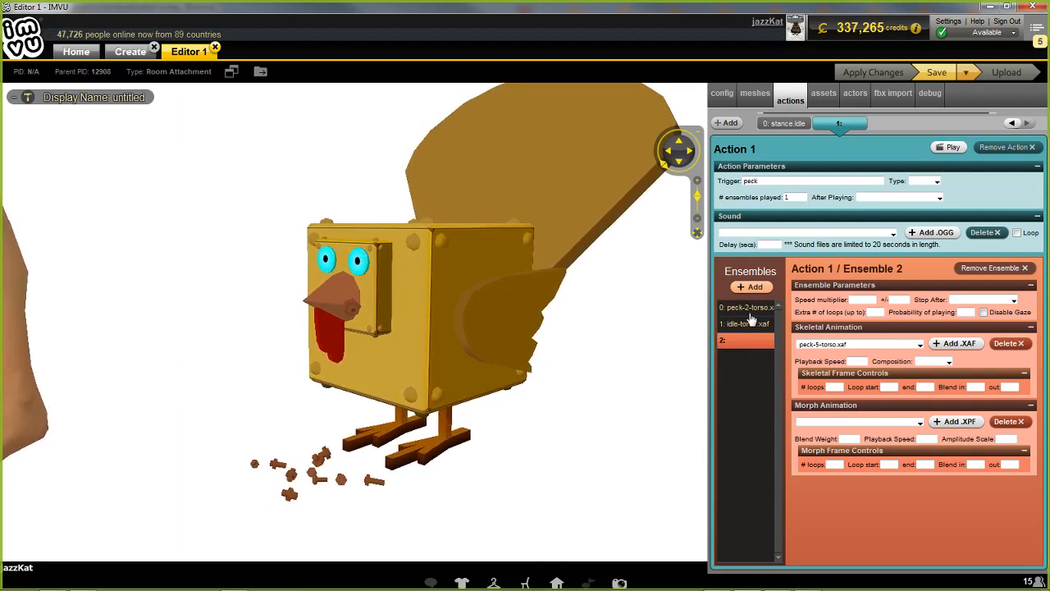
{"action": "left_click", "coordinate": [749, 309]}
Step: Set Action 1 to Pick new Ensemble after playing, and apply the changes
{"action": "left_click", "coordinate": [939, 198]}
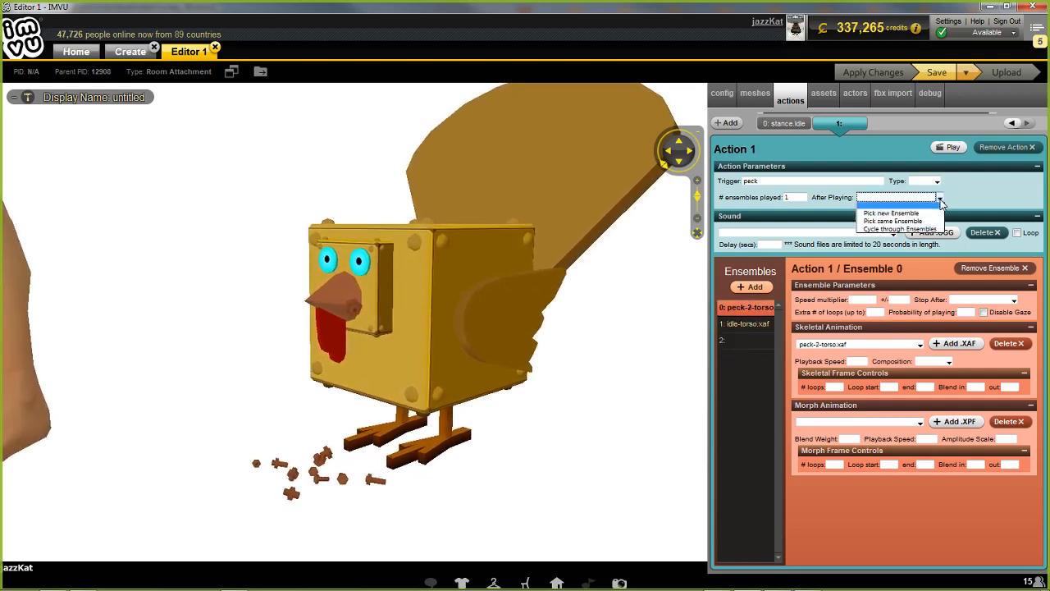
{"action": "left_click", "coordinate": [893, 213]}
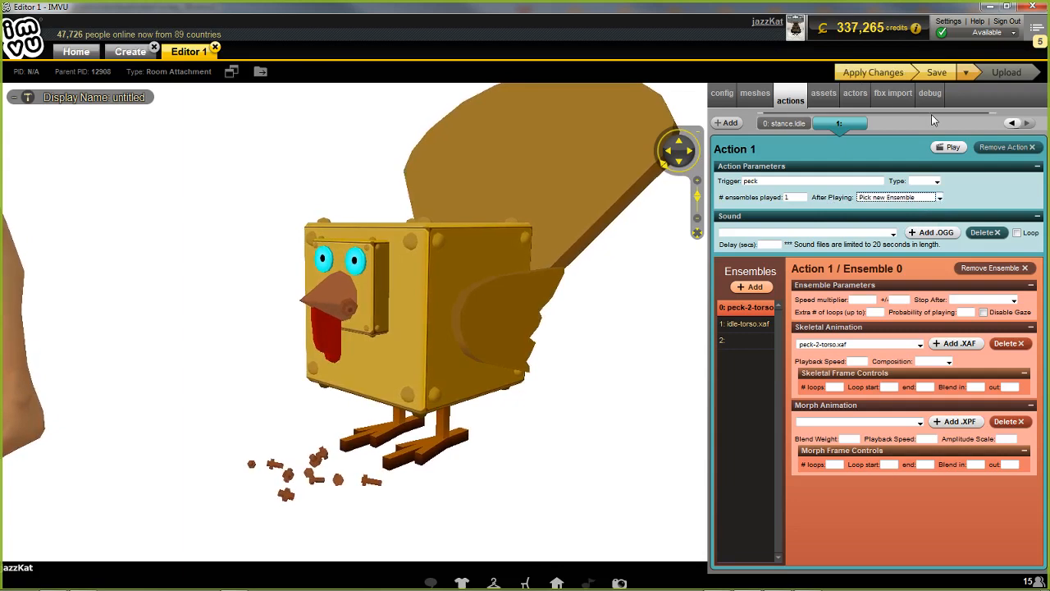
{"action": "left_click", "coordinate": [877, 73]}
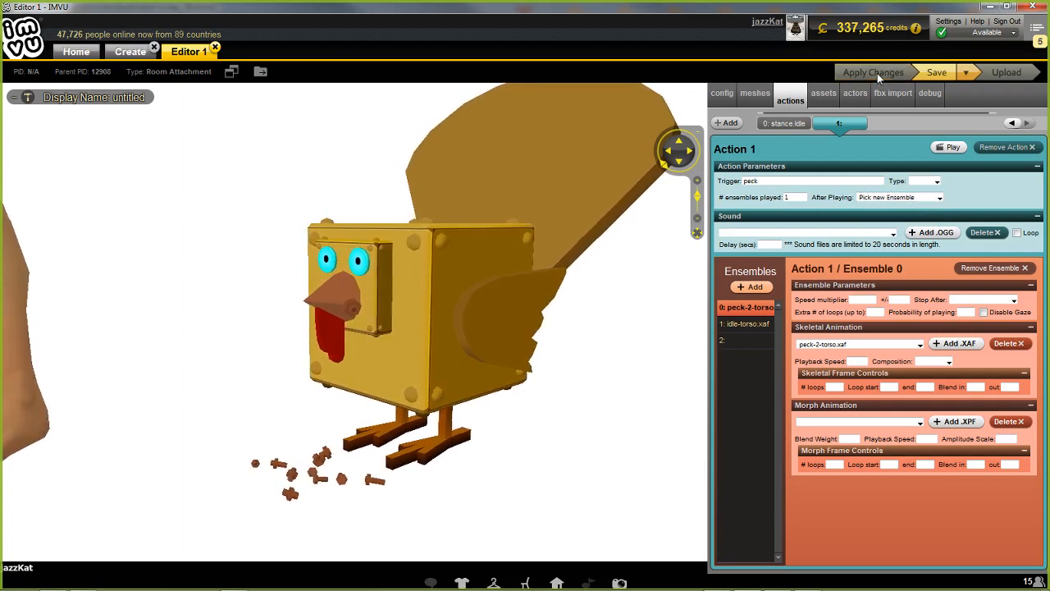
Step: Play Action 1 repeatedly to check how ensembles are chosen with the Pick new Ensemble setting
{"action": "left_click", "coordinate": [949, 148]}
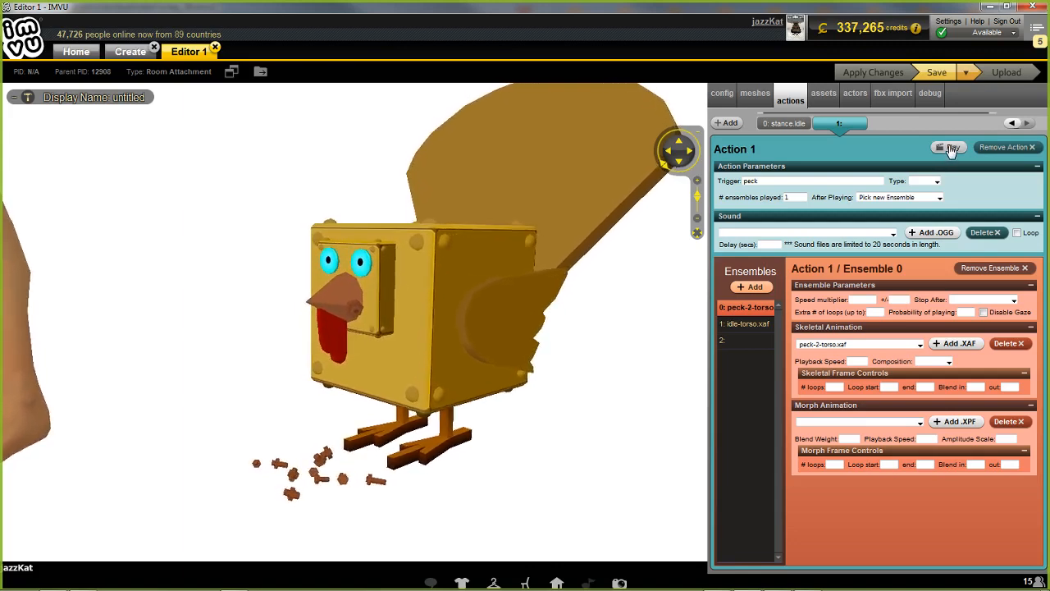
{"action": "left_click", "coordinate": [951, 151]}
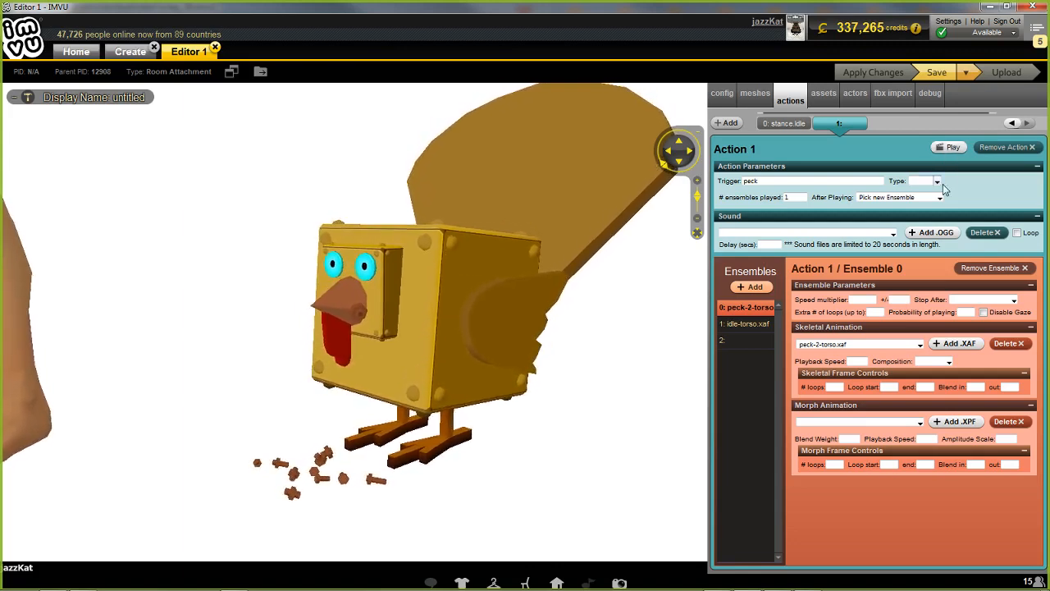
{"action": "left_click", "coordinate": [954, 149]}
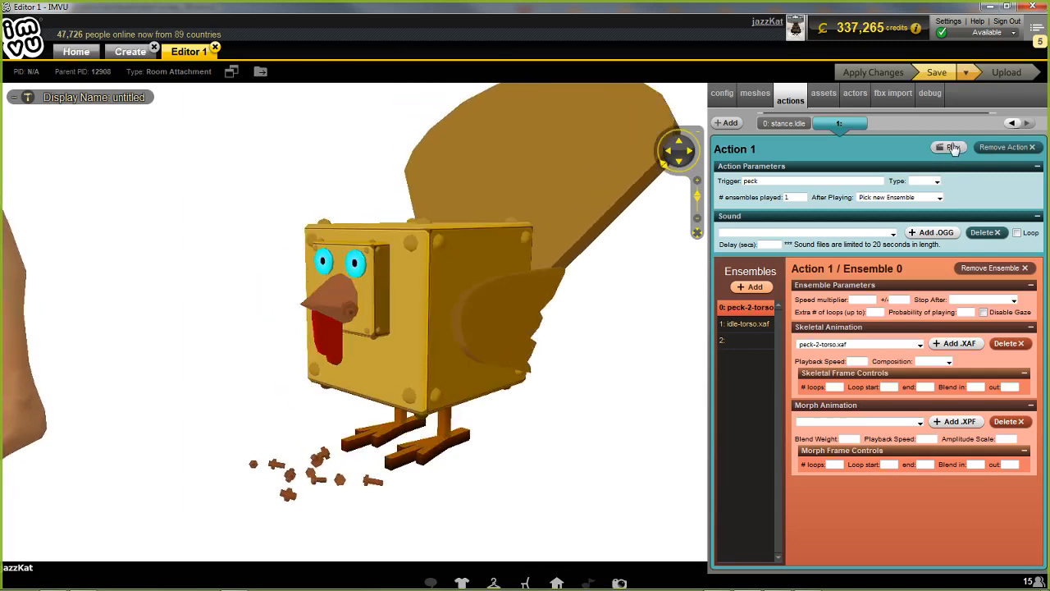
{"action": "left_click", "coordinate": [954, 148]}
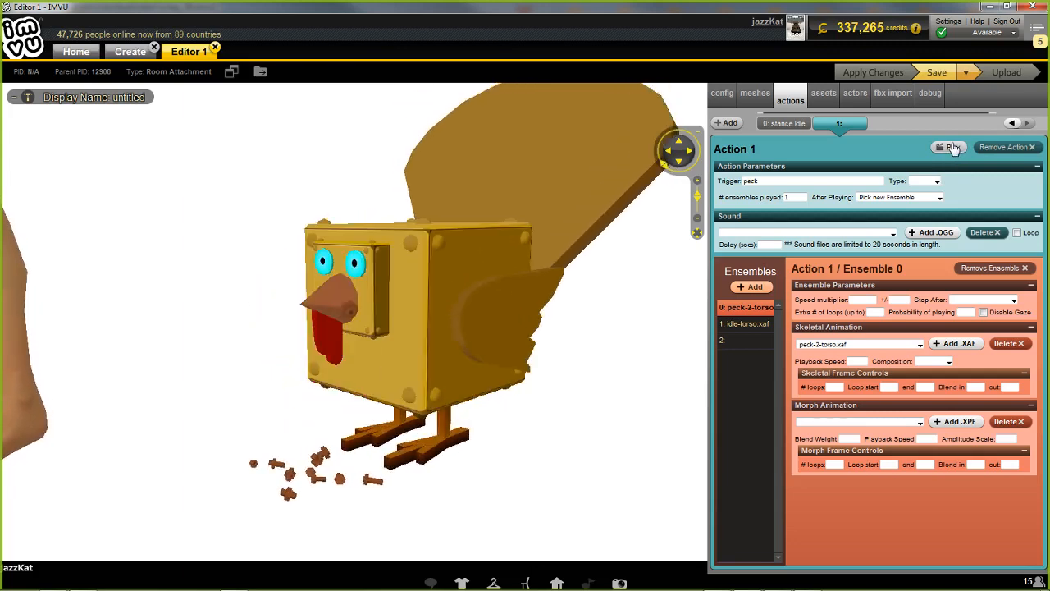
{"action": "left_click", "coordinate": [949, 148]}
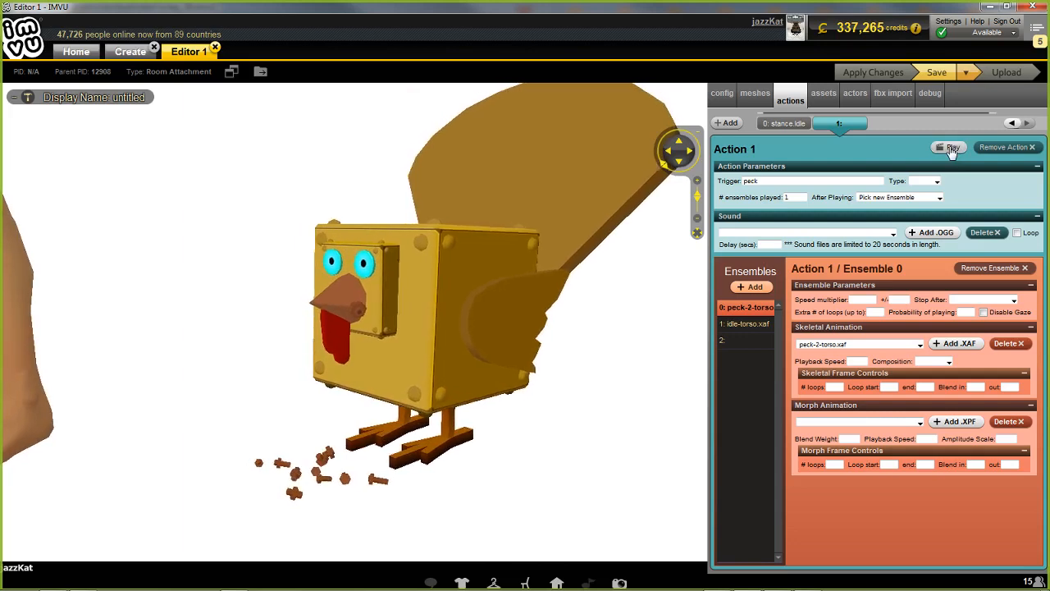
{"action": "left_click", "coordinate": [947, 149]}
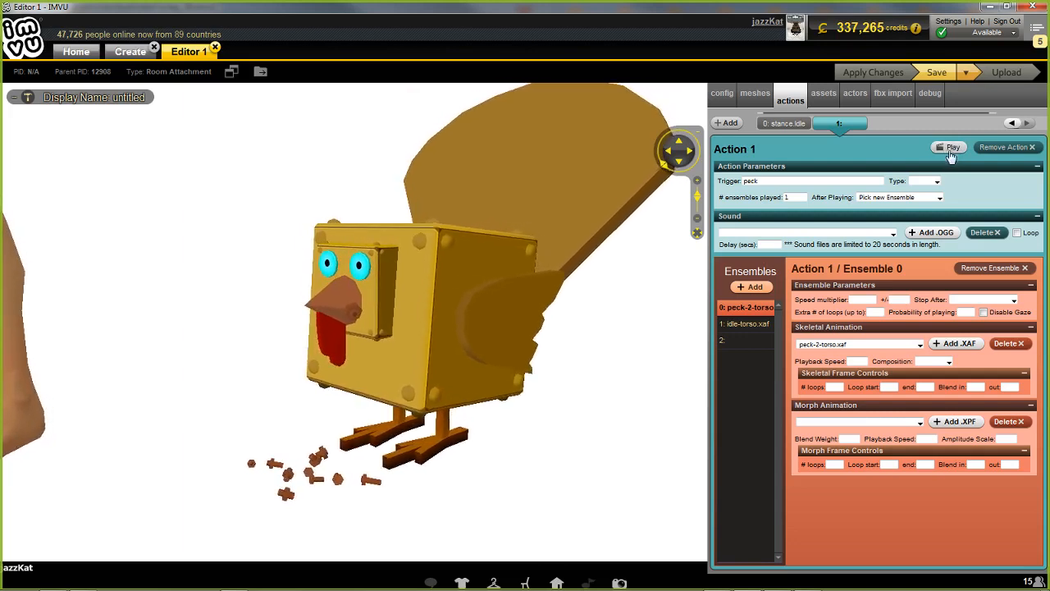
{"action": "left_click", "coordinate": [950, 150]}
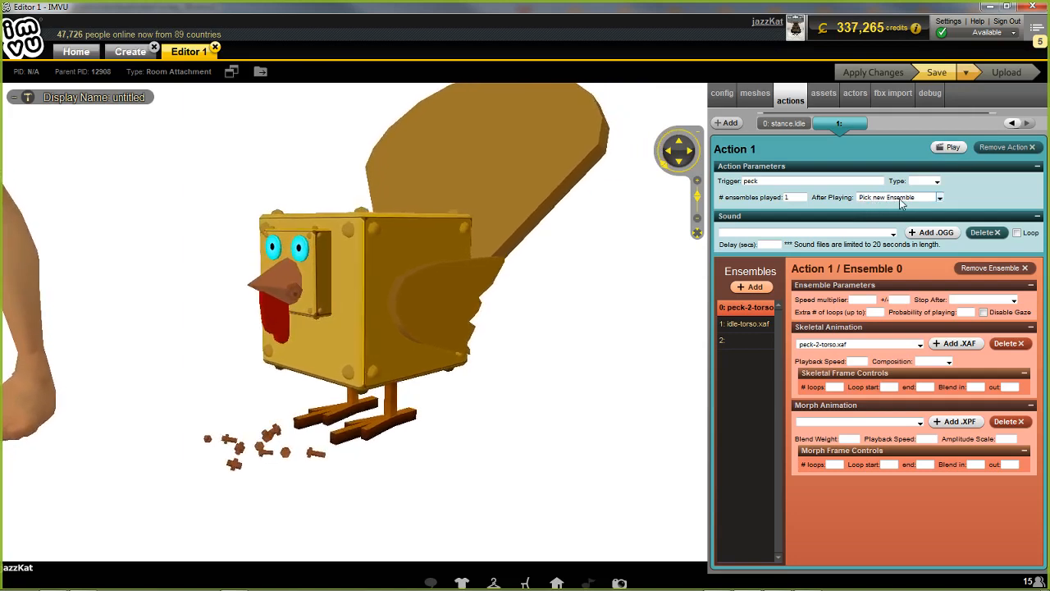
{"action": "left_click", "coordinate": [900, 199]}
{"action": "left_click", "coordinate": [966, 194]}
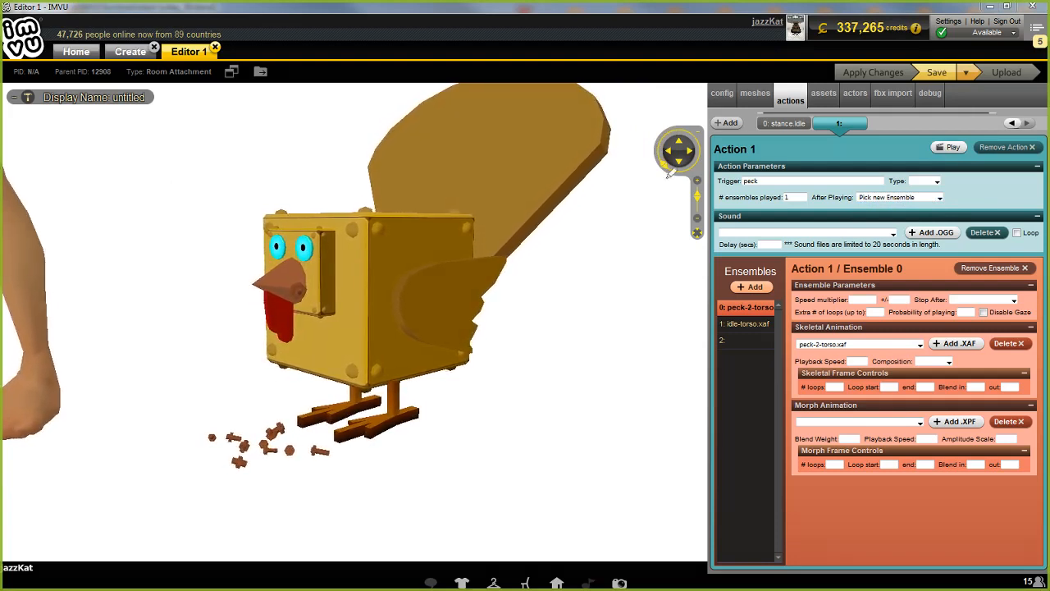
{"action": "mouse_move", "coordinate": [831, 169]}
{"action": "left_mouse_down"}
{"action": "mouse_move", "coordinate": [974, 216]}
{"action": "mouse_move", "coordinate": [828, 166]}
{"action": "mouse_move", "coordinate": [885, 205]}
{"action": "mouse_move", "coordinate": [948, 174]}
{"action": "mouse_move", "coordinate": [975, 196]}
{"action": "left_mouse_up"}
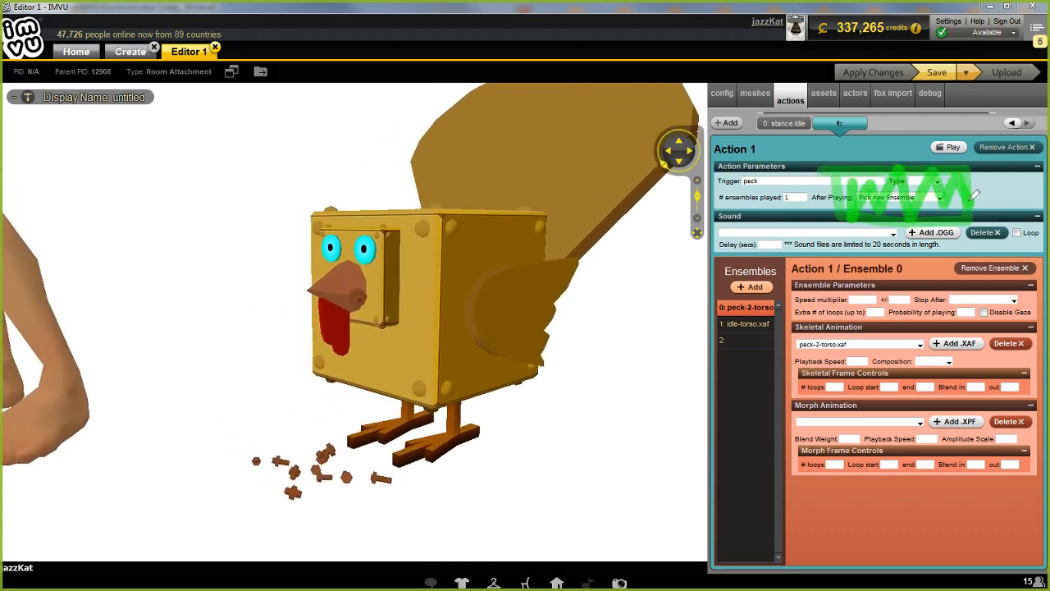
{"action": "mouse_move", "coordinate": [703, 269]}
{"action": "left_mouse_down"}
{"action": "mouse_move", "coordinate": [696, 304]}
{"action": "mouse_move", "coordinate": [789, 250]}
{"action": "mouse_move", "coordinate": [704, 265]}
{"action": "mouse_move", "coordinate": [771, 304]}
{"action": "mouse_move", "coordinate": [704, 357]}
{"action": "mouse_move", "coordinate": [732, 392]}
{"action": "left_mouse_up"}
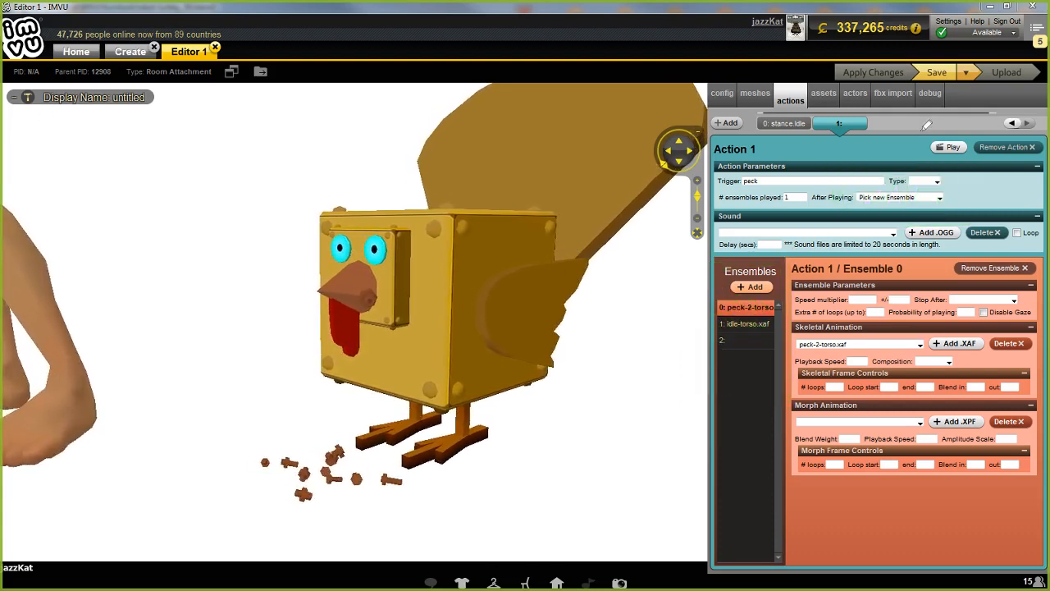
{"action": "mouse_move", "coordinate": [914, 125]}
{"action": "left_mouse_down"}
{"action": "mouse_move", "coordinate": [939, 168]}
{"action": "mouse_move", "coordinate": [983, 123]}
{"action": "mouse_move", "coordinate": [910, 123]}
{"action": "left_mouse_up"}
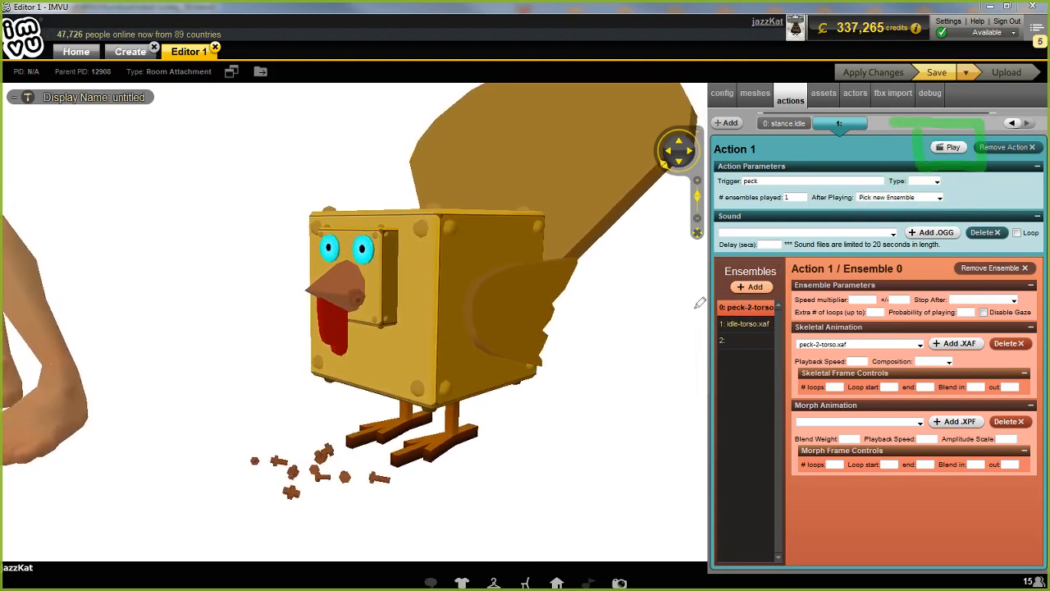
{"action": "mouse_move", "coordinate": [690, 288]}
{"action": "left_mouse_down"}
{"action": "mouse_move", "coordinate": [786, 324]}
{"action": "mouse_move", "coordinate": [701, 279]}
{"action": "left_mouse_up"}
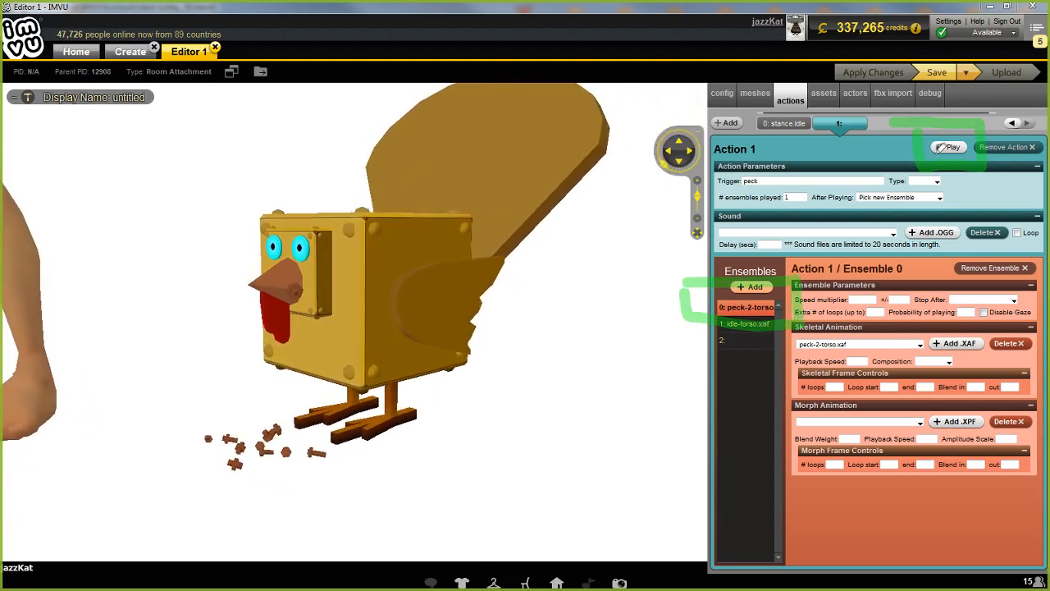
{"action": "mouse_move", "coordinate": [853, 179]}
{"action": "left_mouse_down"}
{"action": "mouse_move", "coordinate": [846, 210]}
{"action": "mouse_move", "coordinate": [952, 217]}
{"action": "mouse_move", "coordinate": [860, 177]}
{"action": "left_mouse_up"}
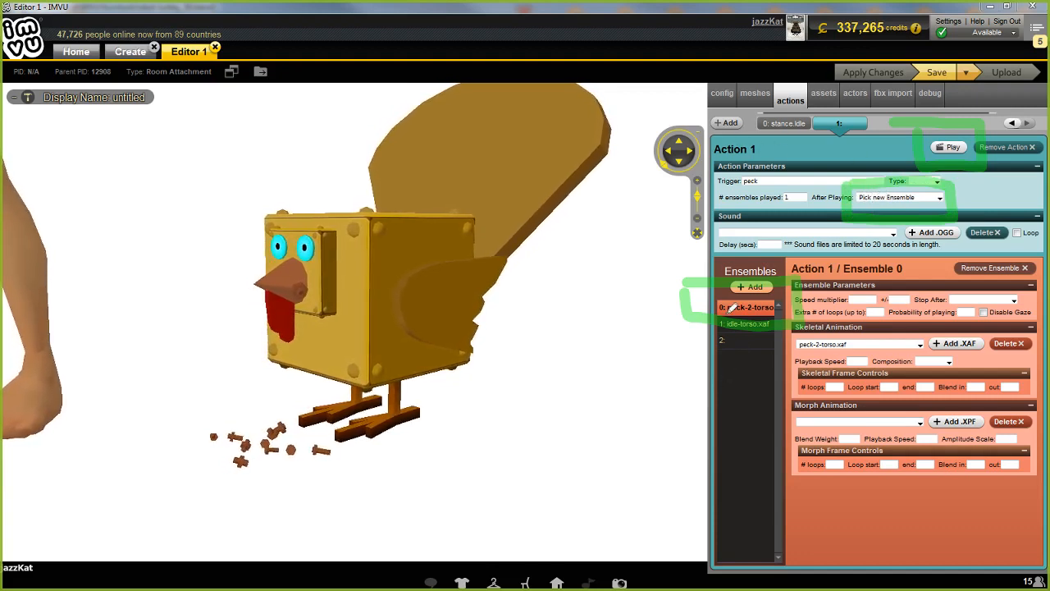
{"action": "mouse_move", "coordinate": [702, 268]}
{"action": "left_mouse_down"}
{"action": "mouse_move", "coordinate": [686, 305]}
{"action": "mouse_move", "coordinate": [802, 376]}
{"action": "mouse_move", "coordinate": [716, 266]}
{"action": "mouse_move", "coordinate": [683, 266]}
{"action": "left_mouse_up"}
{"action": "mouse_move", "coordinate": [763, 281]}
{"action": "left_mouse_down"}
{"action": "mouse_move", "coordinate": [716, 277]}
{"action": "mouse_move", "coordinate": [733, 338]}
{"action": "mouse_move", "coordinate": [708, 366]}
{"action": "mouse_move", "coordinate": [743, 367]}
{"action": "left_mouse_up"}
{"action": "mouse_move", "coordinate": [834, 176]}
{"action": "left_mouse_down"}
{"action": "mouse_move", "coordinate": [835, 198]}
{"action": "mouse_move", "coordinate": [969, 182]}
{"action": "mouse_move", "coordinate": [807, 168]}
{"action": "left_mouse_up"}
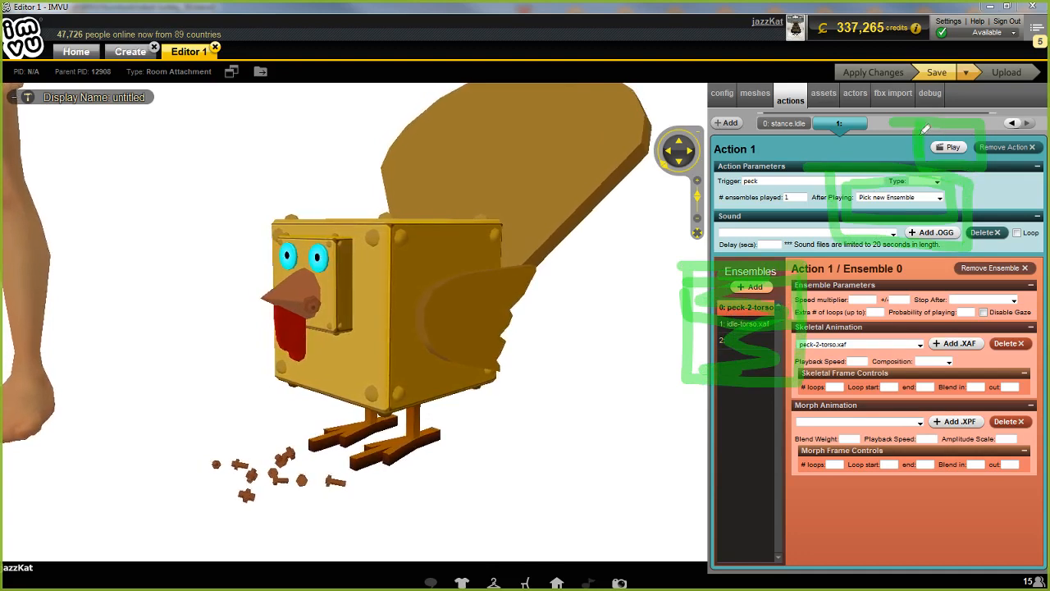
{"action": "mouse_move", "coordinate": [924, 129]}
{"action": "left_mouse_down"}
{"action": "mouse_move", "coordinate": [997, 148]}
{"action": "mouse_move", "coordinate": [905, 122]}
{"action": "mouse_move", "coordinate": [904, 135]}
{"action": "left_mouse_up"}
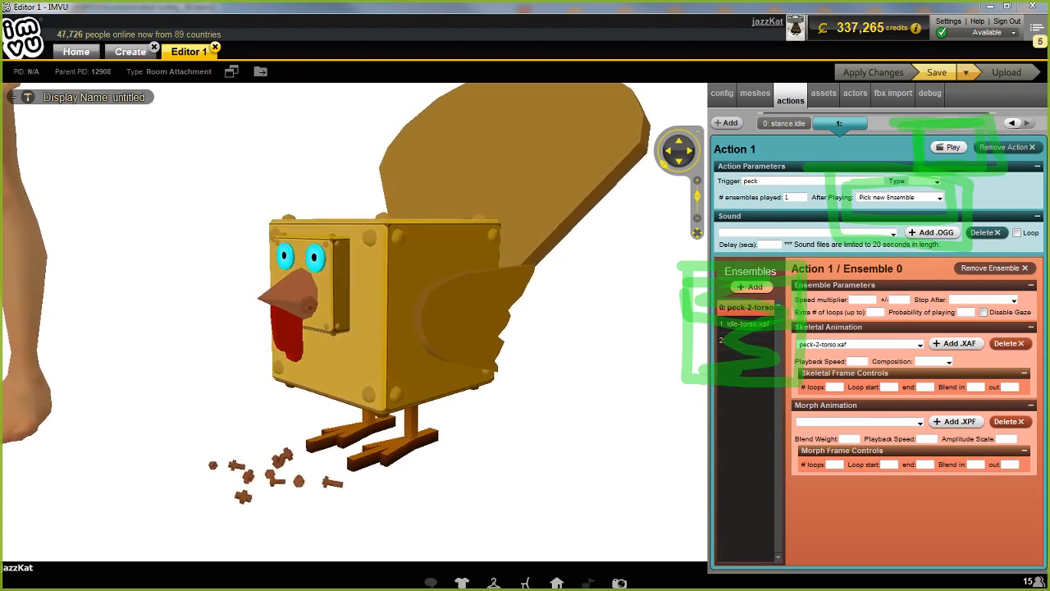
{"action": "key", "text": "Escape"}
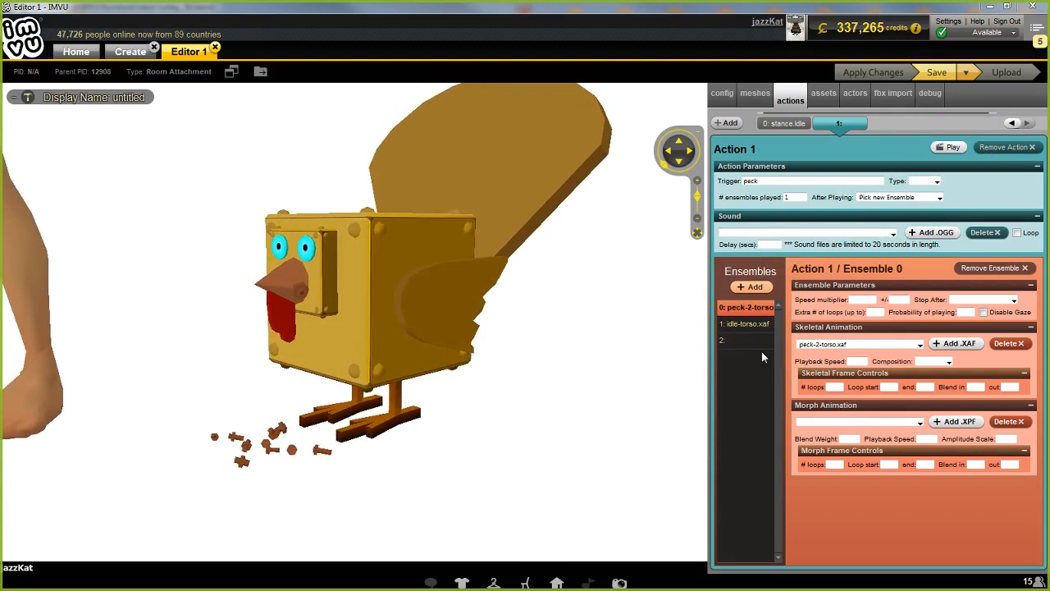
Step: Check the skeletal animations of Ensembles 1 and 2, and play Action 1 again
{"action": "left_click", "coordinate": [747, 324]}
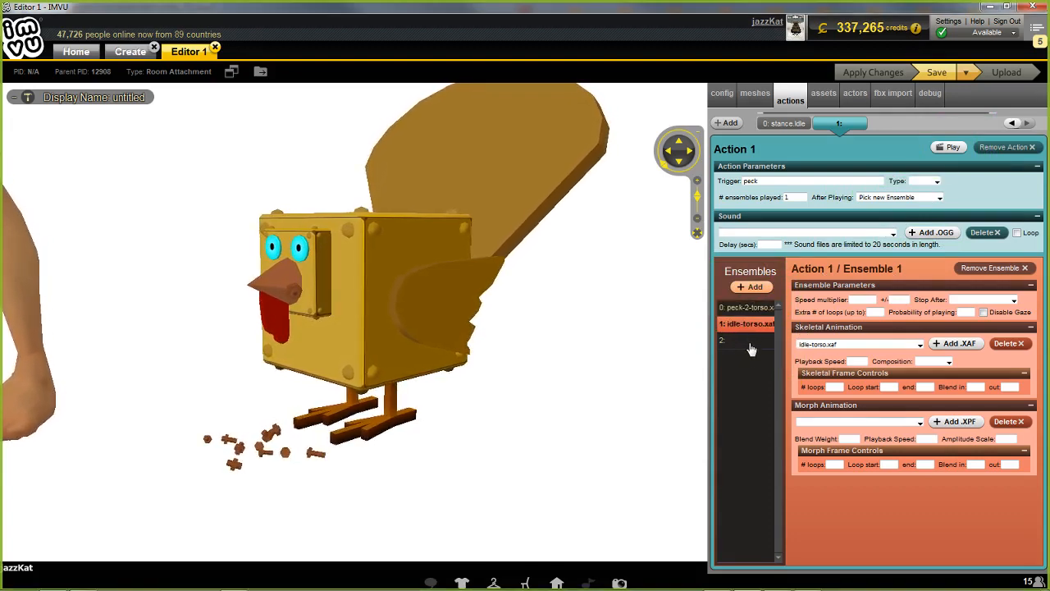
{"action": "left_click", "coordinate": [749, 343]}
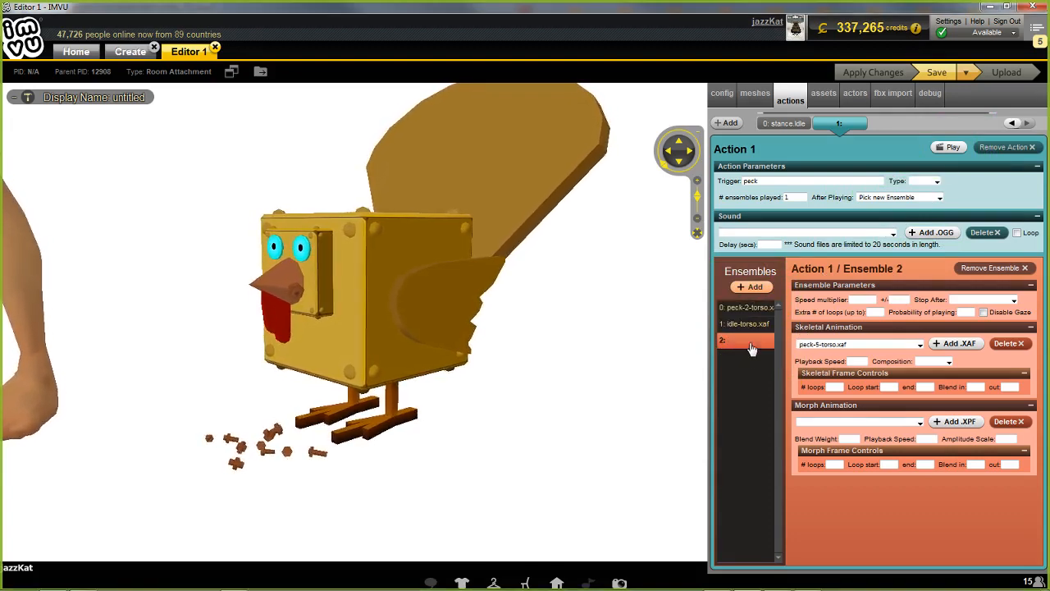
{"action": "left_click", "coordinate": [948, 147]}
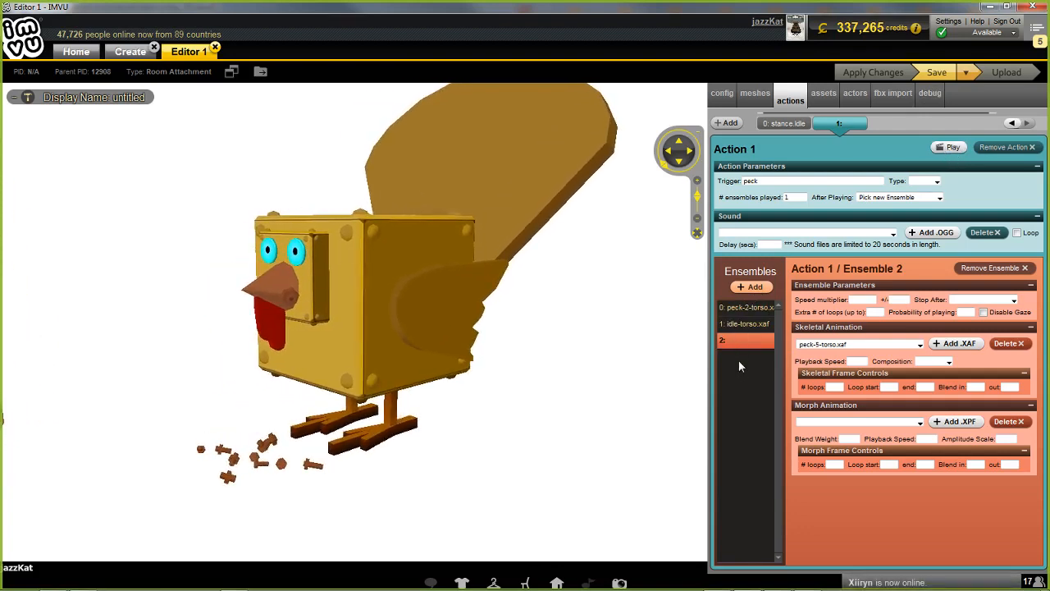
Step: Add a fourth ensemble using idle-torso.xaf as its skeletal animation to Action 1, and apply the changes
{"action": "left_click", "coordinate": [748, 286]}
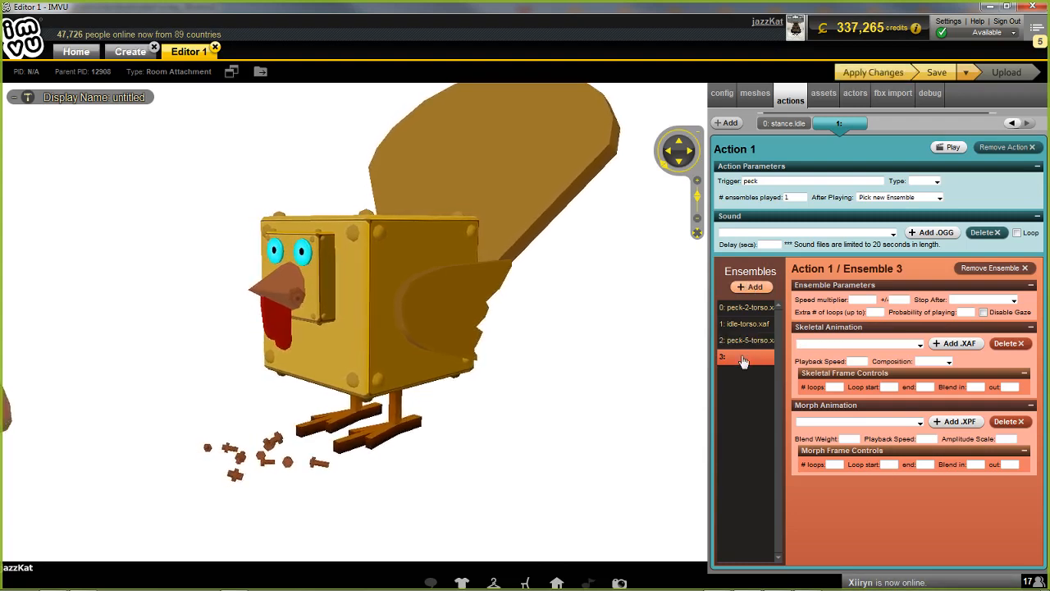
{"action": "left_click", "coordinate": [920, 344]}
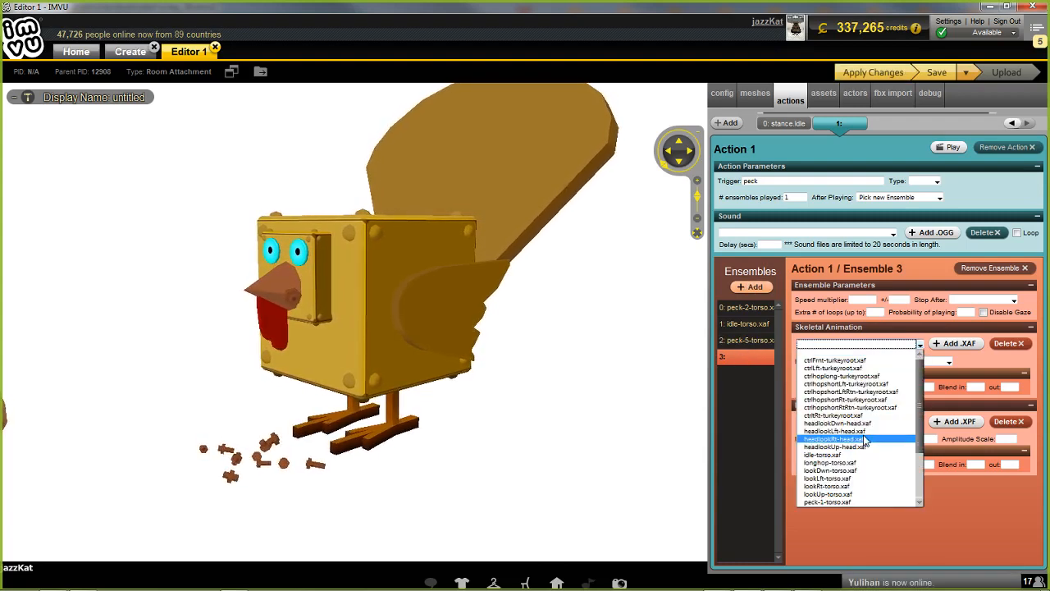
{"action": "scroll", "coordinate": [837, 439], "scroll_direction": "up", "scroll_amount": 2}
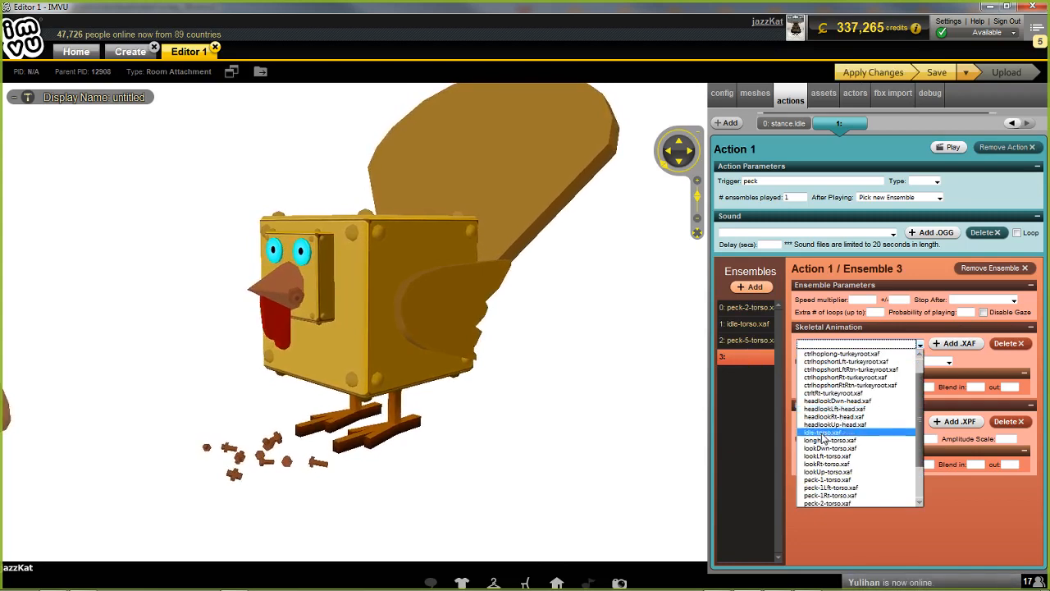
{"action": "left_click", "coordinate": [821, 431]}
{"action": "left_click", "coordinate": [874, 75]}
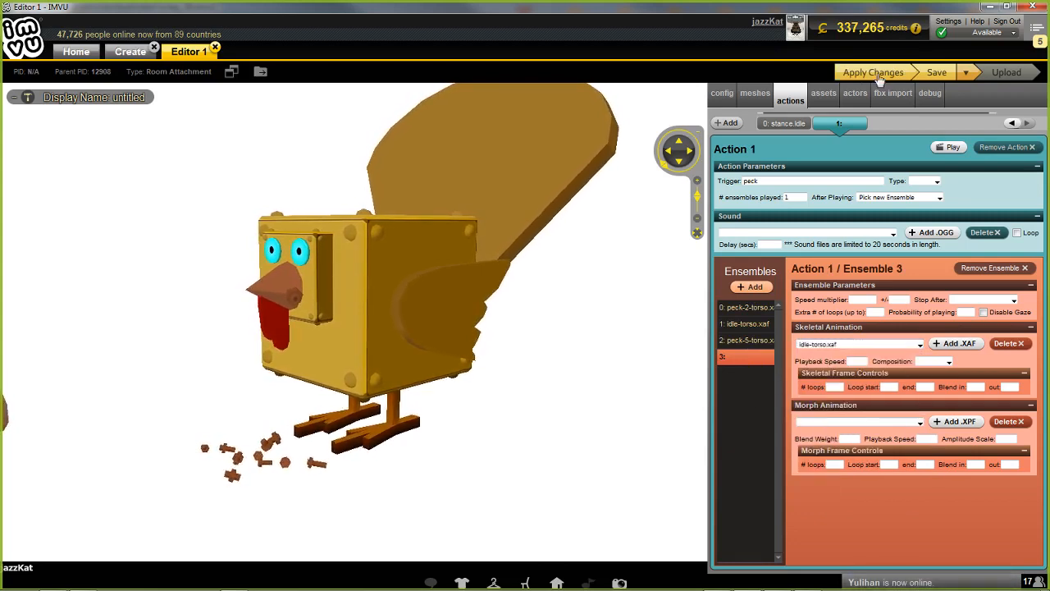
Step: Set the skeletal animation's number of loops in Ensemble 3 to 5, and compare it with Ensemble 1's loop setting
{"action": "left_click", "coordinate": [835, 386]}
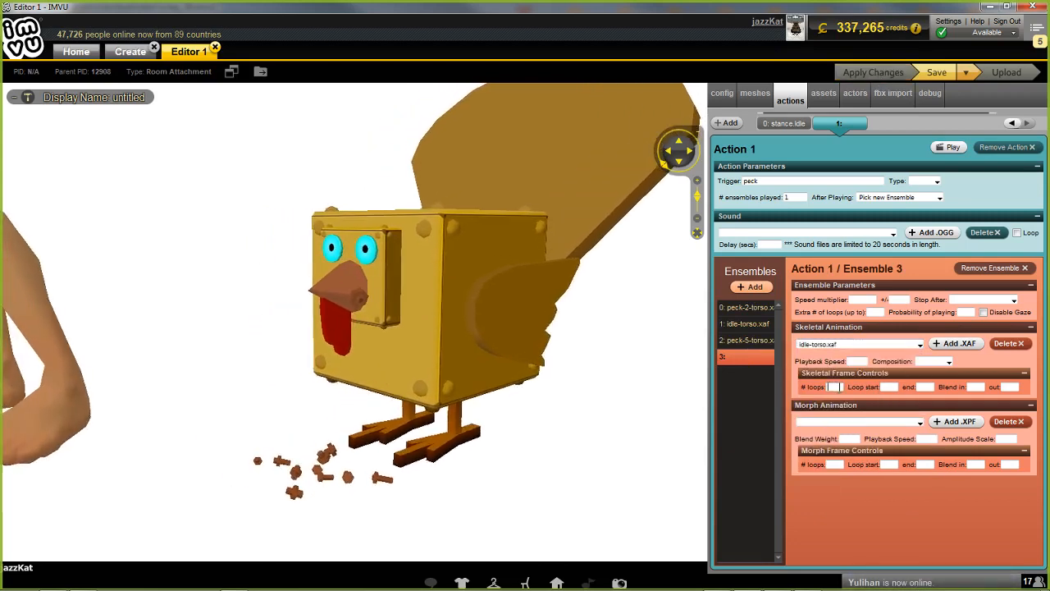
{"action": "type", "text": "5"}
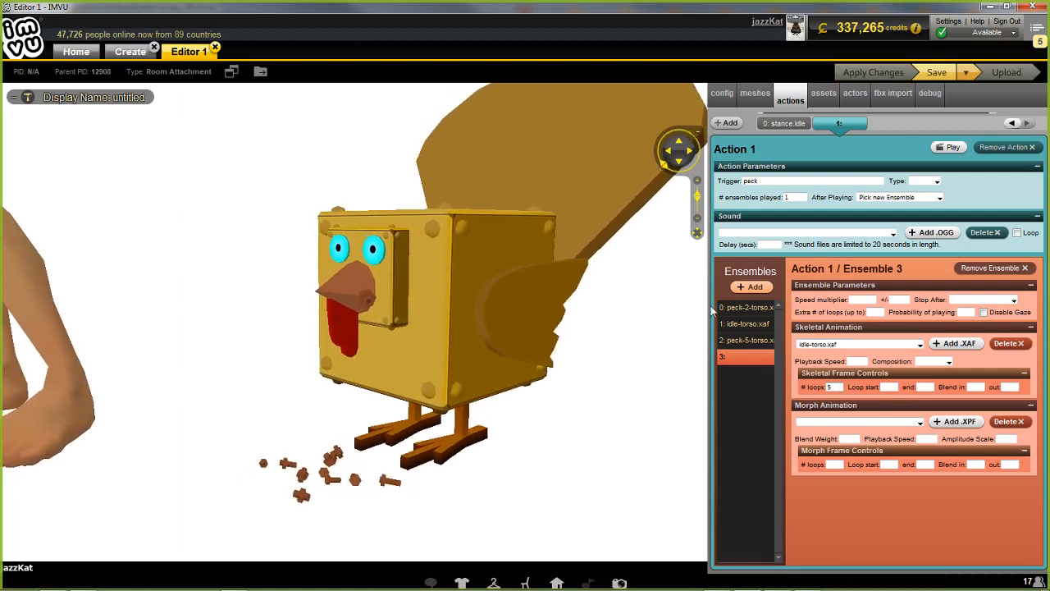
{"action": "left_click", "coordinate": [742, 324]}
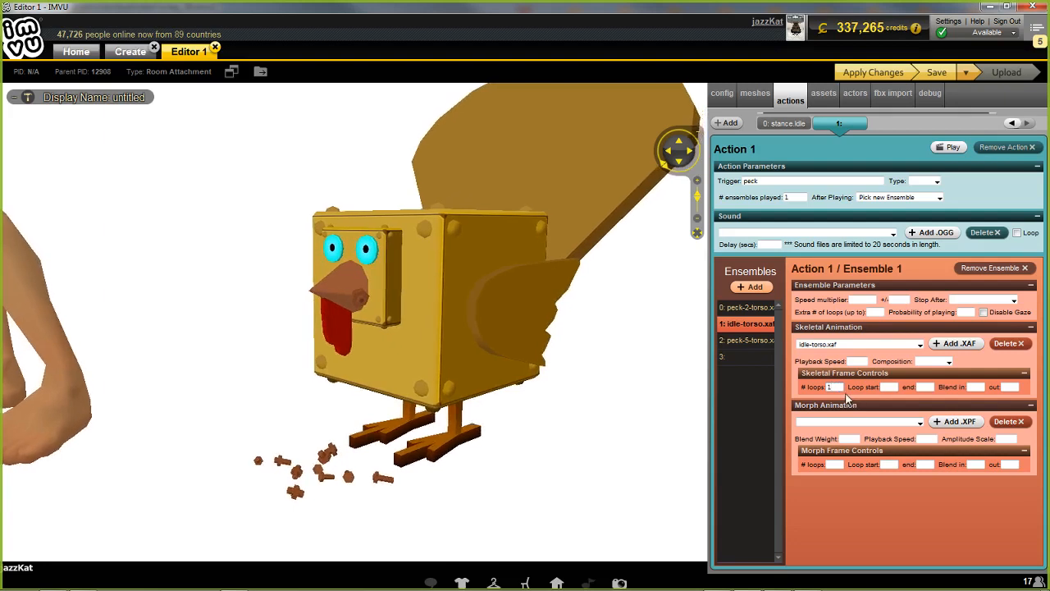
{"action": "left_click", "coordinate": [743, 358]}
Step: Add a fifth ensemble to Action 1 using peck-5-torso.xaf with 3 loops, with Pick new Ensemble chosen for after playing
{"action": "left_click", "coordinate": [750, 287]}
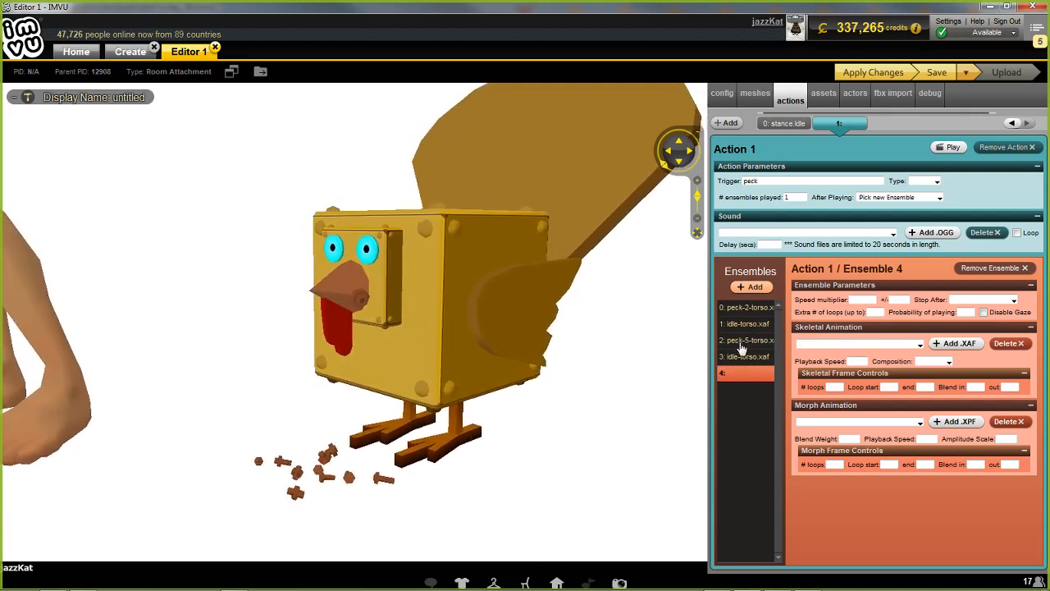
{"action": "left_click", "coordinate": [914, 343]}
{"action": "scroll", "coordinate": [840, 458], "scroll_direction": "down", "scroll_amount": 2}
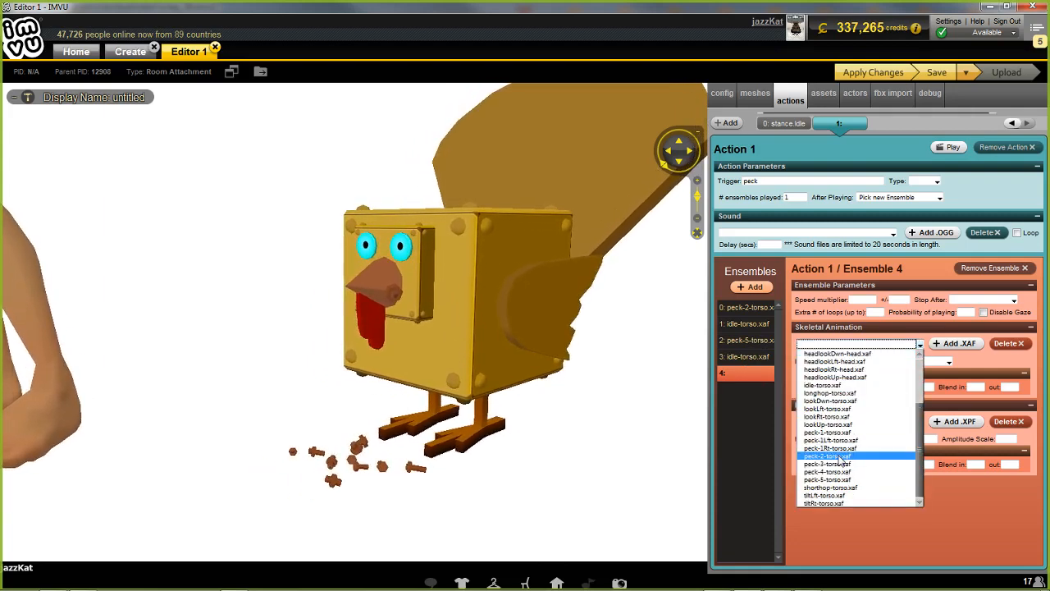
{"action": "left_click", "coordinate": [829, 481]}
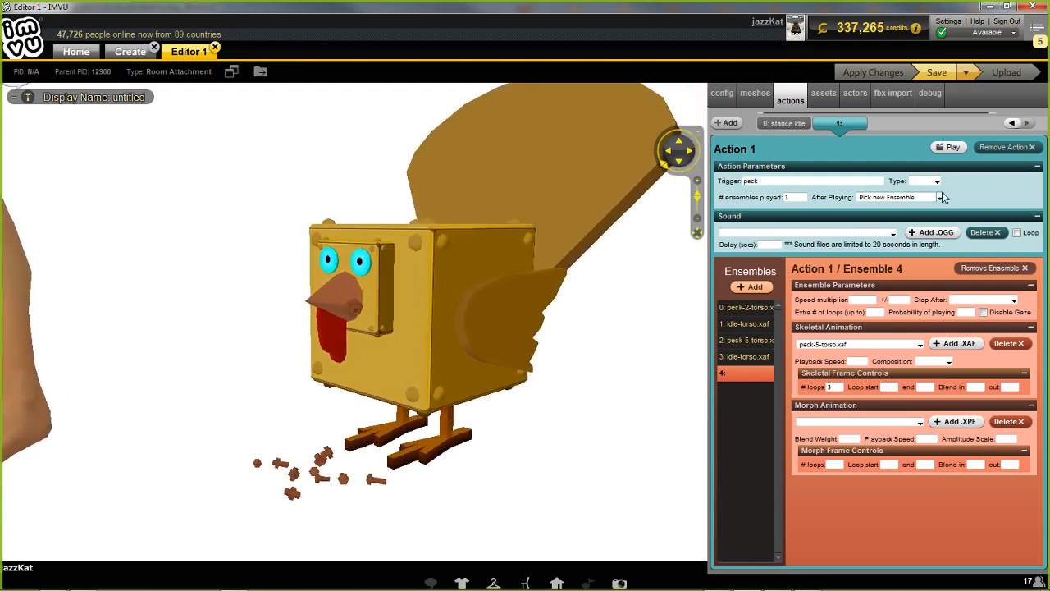
{"action": "left_click", "coordinate": [900, 198]}
{"action": "left_click", "coordinate": [900, 214]}
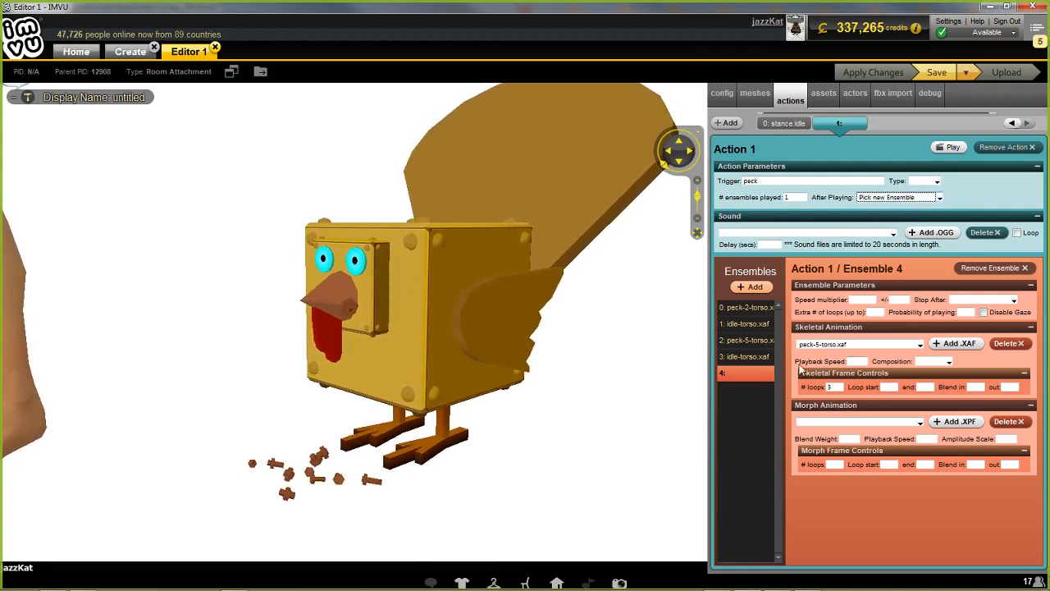
Step: Set the skeletal animation loops of Ensembles 0 and 2 to 1, and set Action 1's number of ensembles played to 0
{"action": "left_click", "coordinate": [755, 309]}
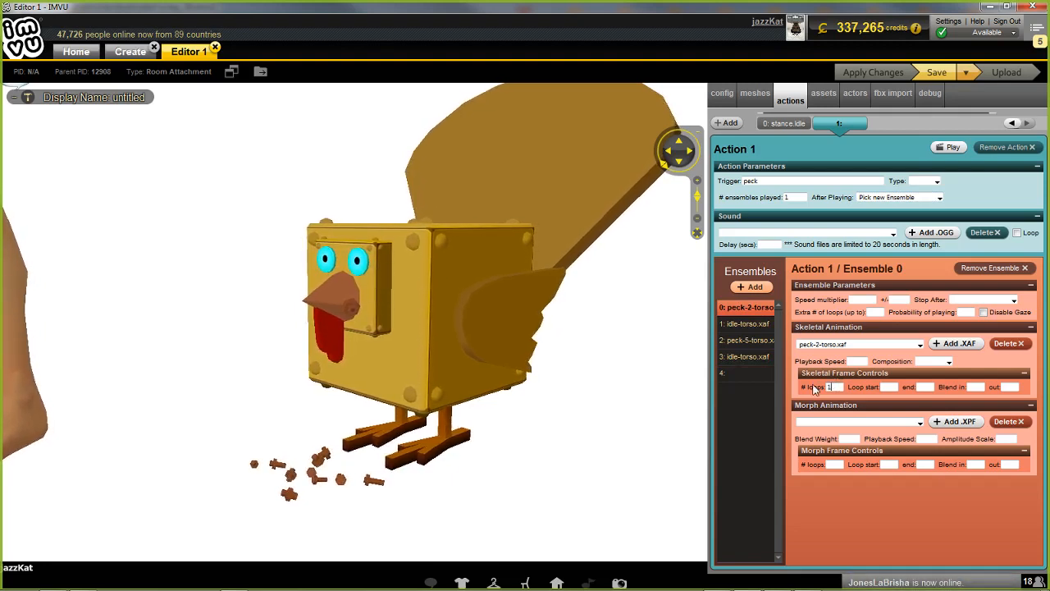
{"action": "left_click", "coordinate": [746, 325]}
{"action": "left_click", "coordinate": [748, 340]}
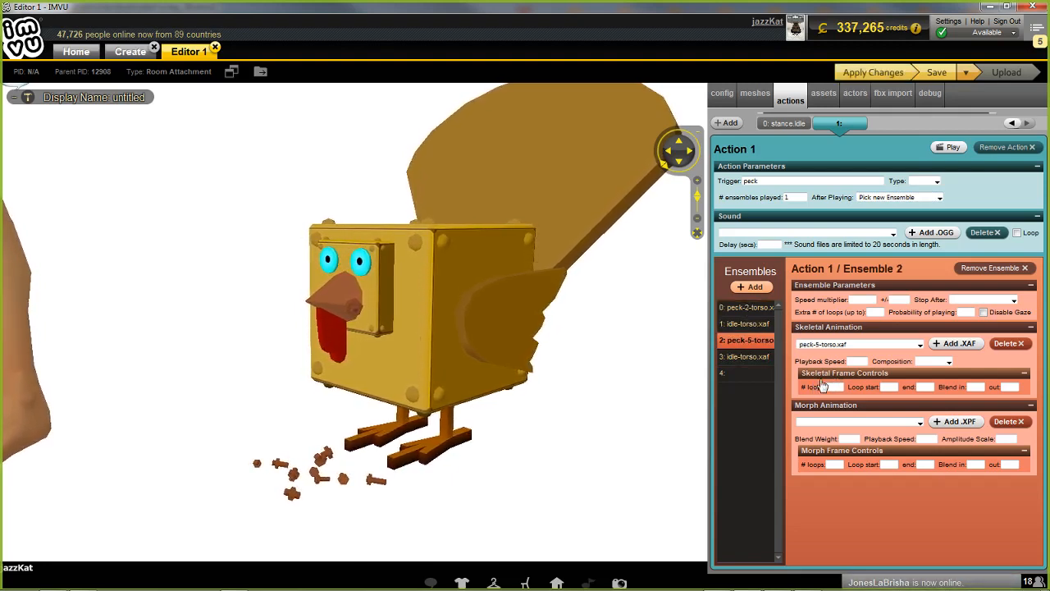
{"action": "left_click", "coordinate": [753, 359]}
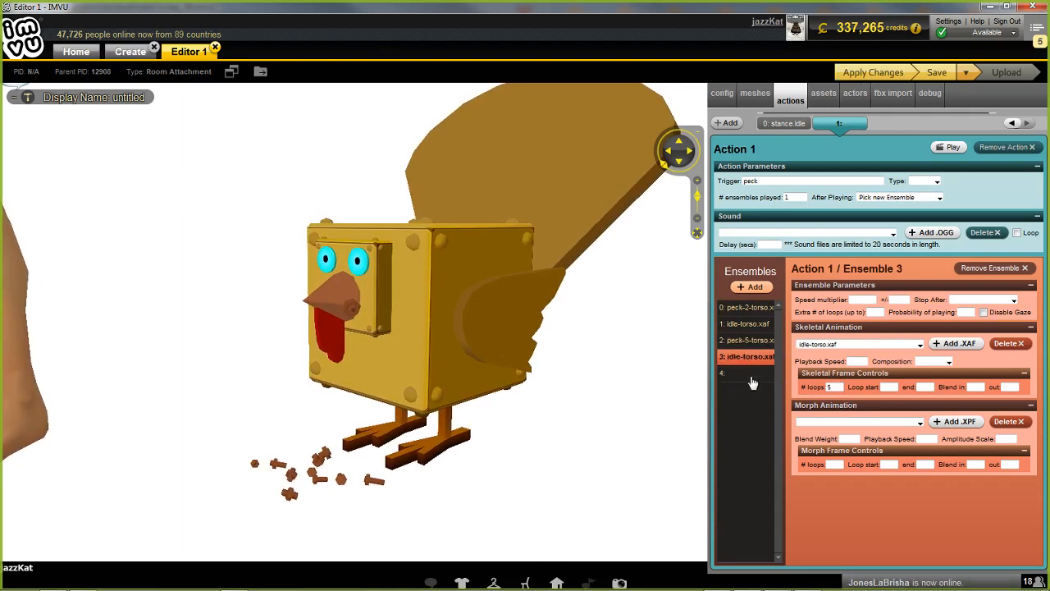
{"action": "left_click", "coordinate": [749, 374]}
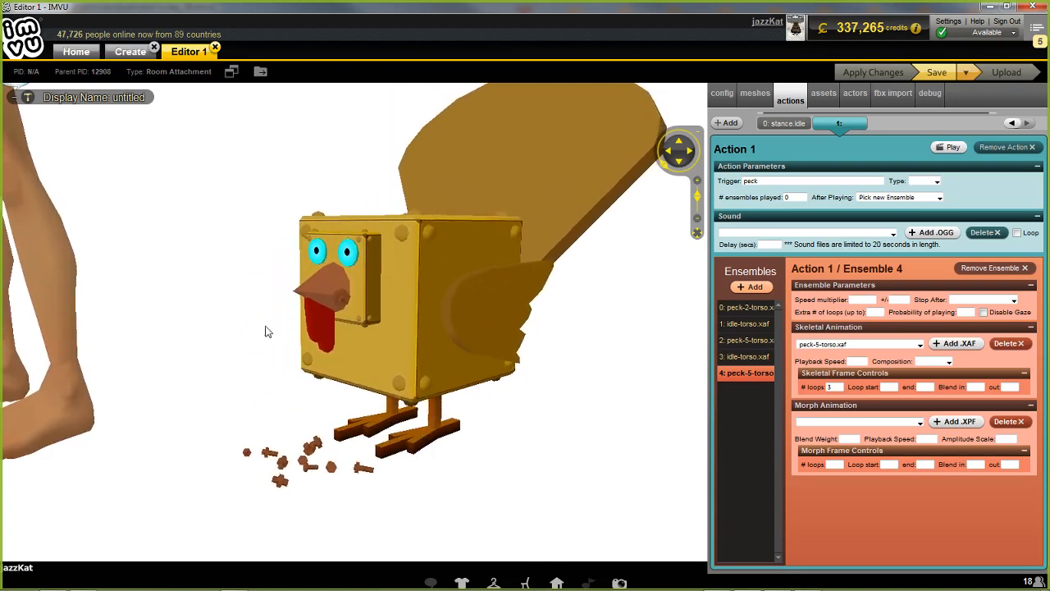
Step: Compare the loop settings of the peck animations in Ensembles 0, 2 and 4
{"action": "left_click", "coordinate": [757, 308]}
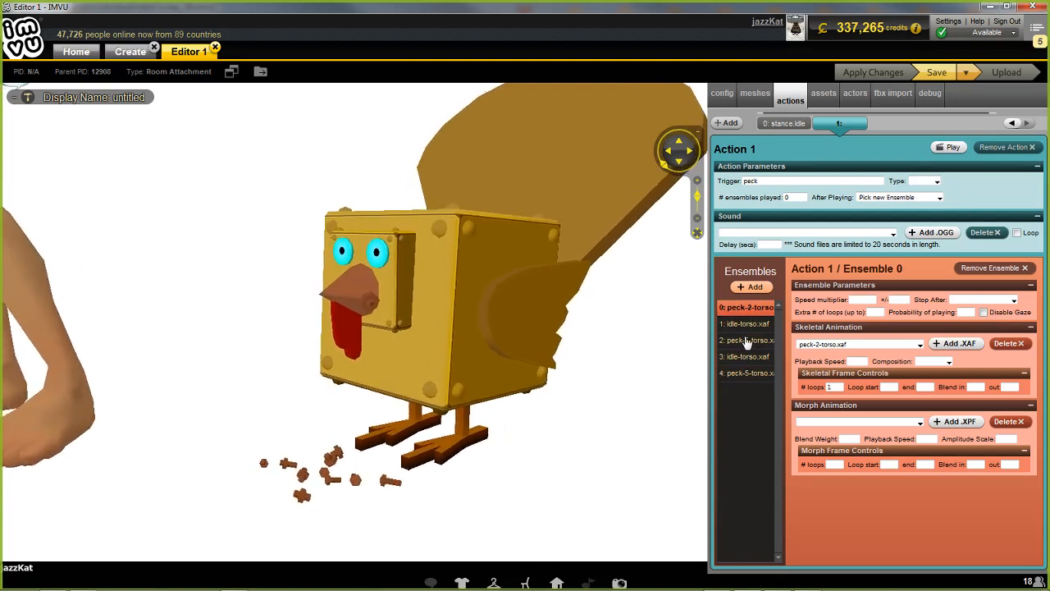
{"action": "left_click", "coordinate": [749, 340]}
{"action": "left_click", "coordinate": [748, 373]}
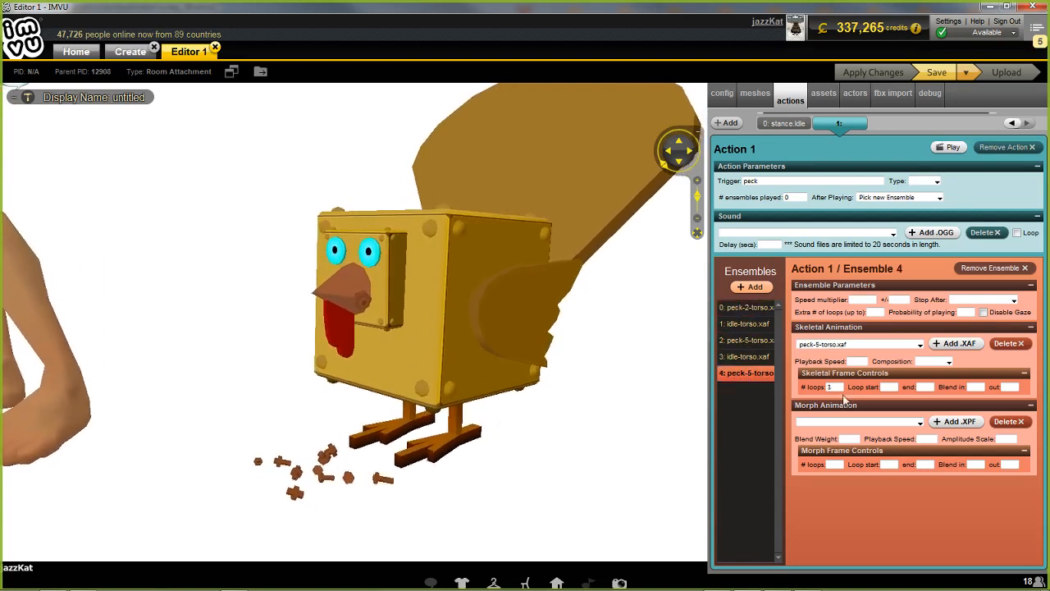
{"action": "left_click", "coordinate": [748, 340]}
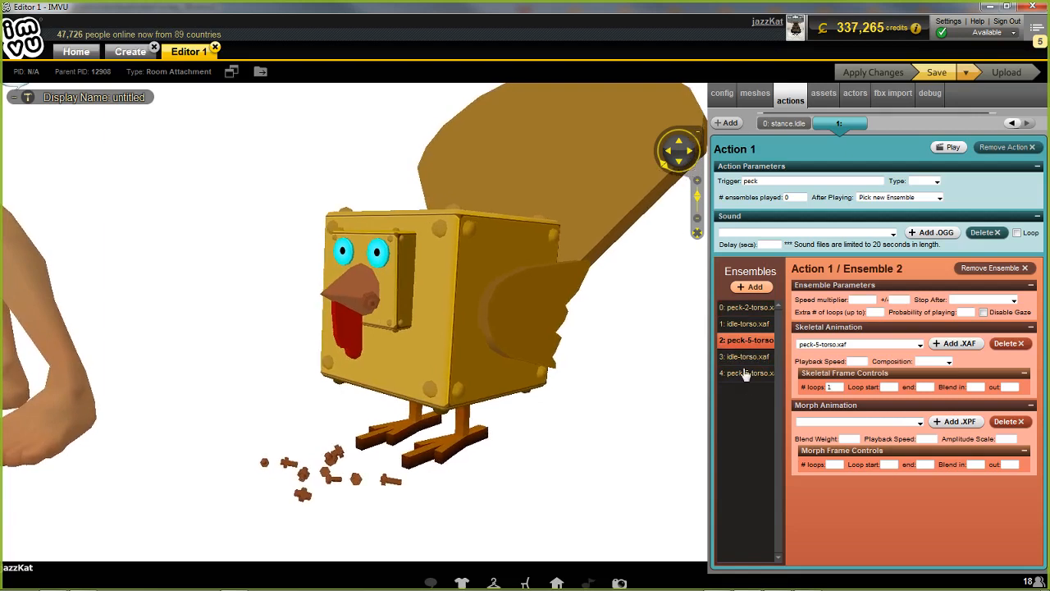
{"action": "left_click", "coordinate": [747, 373]}
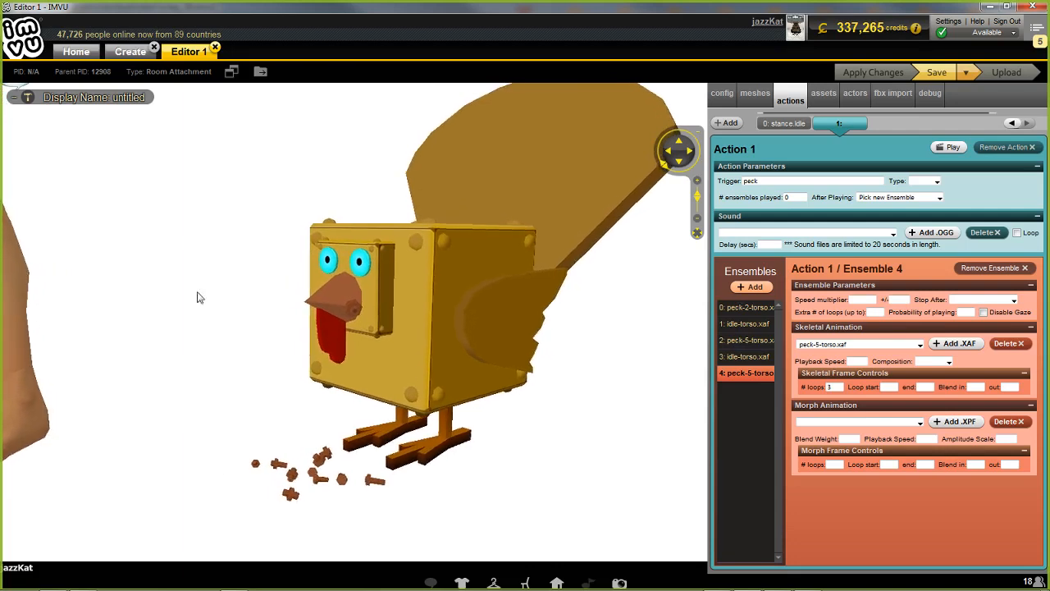
{"action": "left_click", "coordinate": [747, 340]}
{"action": "left_click", "coordinate": [745, 374]}
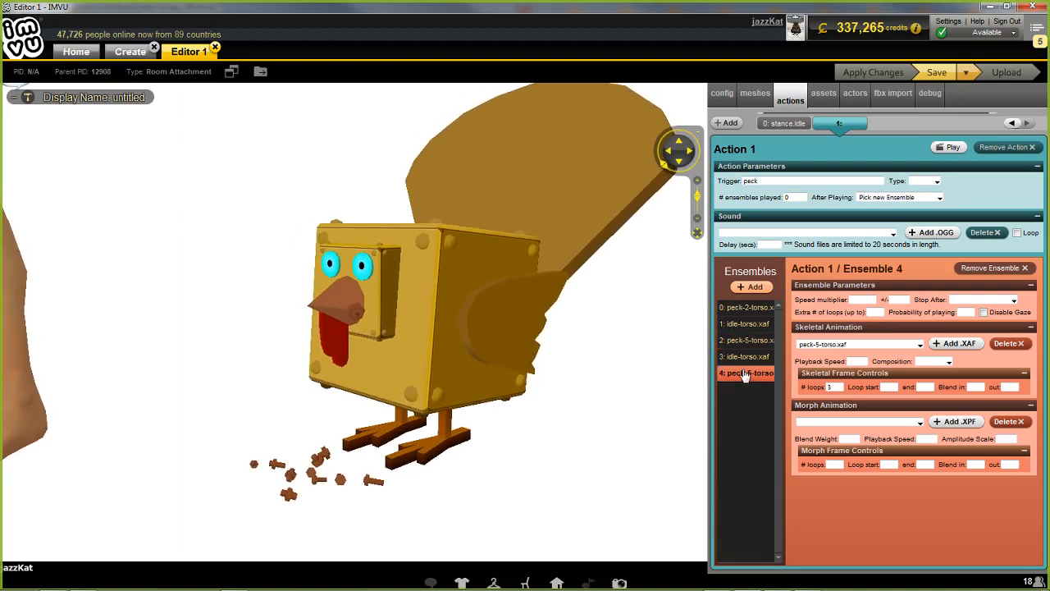
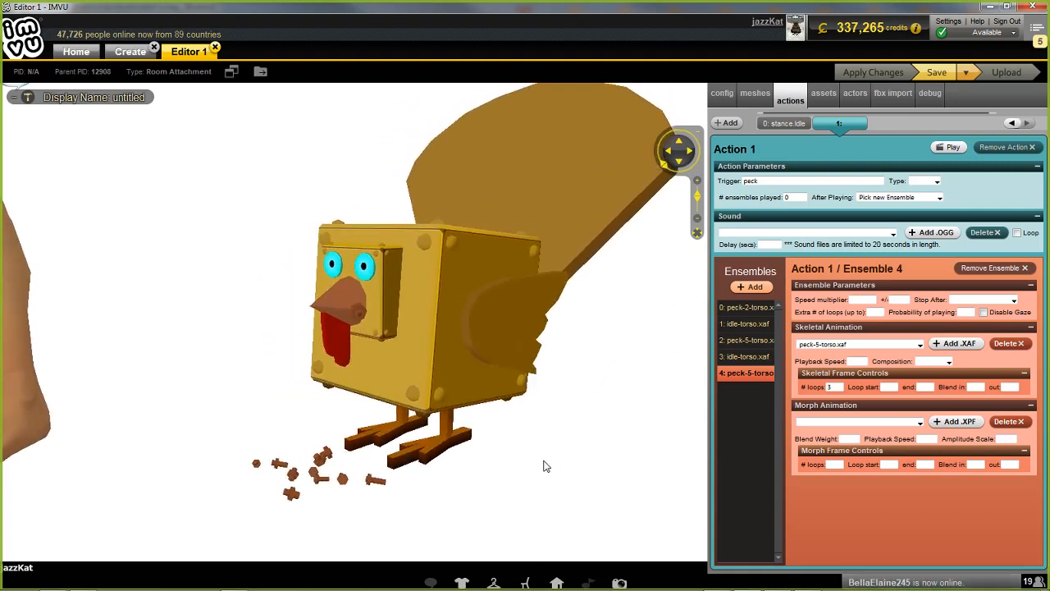
Step: Watch the turkey's animation and review the skeletal animations and loops of Ensembles 0 through 4
{"action": "mouse_move", "coordinate": [509, 467]}
{"action": "left_mouse_down"}
{"action": "mouse_move", "coordinate": [583, 465]}
{"action": "mouse_move", "coordinate": [483, 476]}
{"action": "mouse_move", "coordinate": [509, 473]}
{"action": "left_mouse_up"}
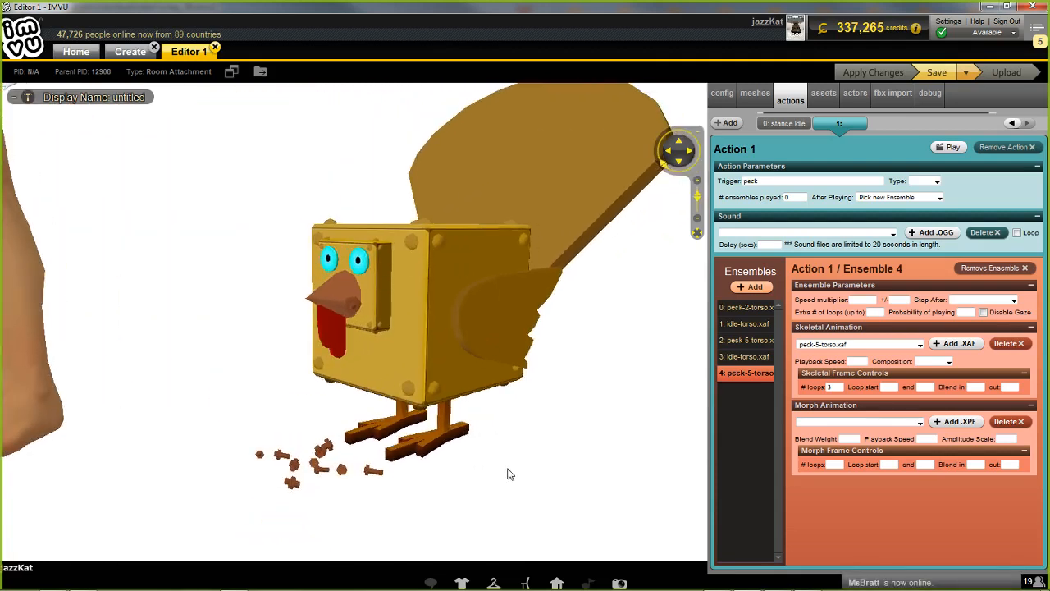
{"action": "left_click_drag", "start_coordinate": [564, 358], "coordinate": [529, 365]}
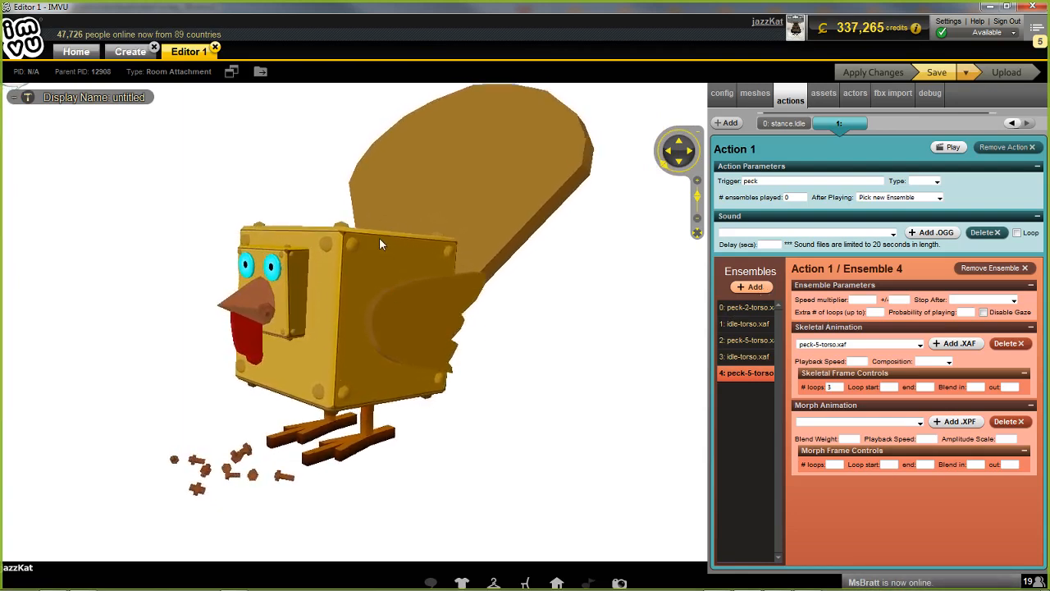
{"action": "scroll", "coordinate": [526, 449], "scroll_direction": "down", "scroll_amount": 3}
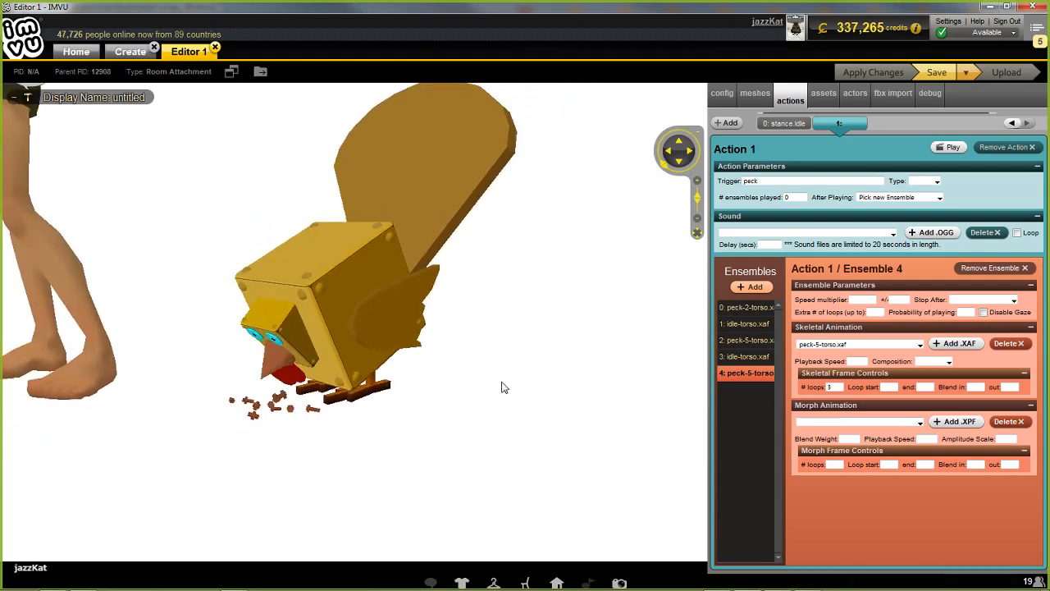
{"action": "middle_click_drag", "start_coordinate": [500, 383], "coordinate": [505, 394]}
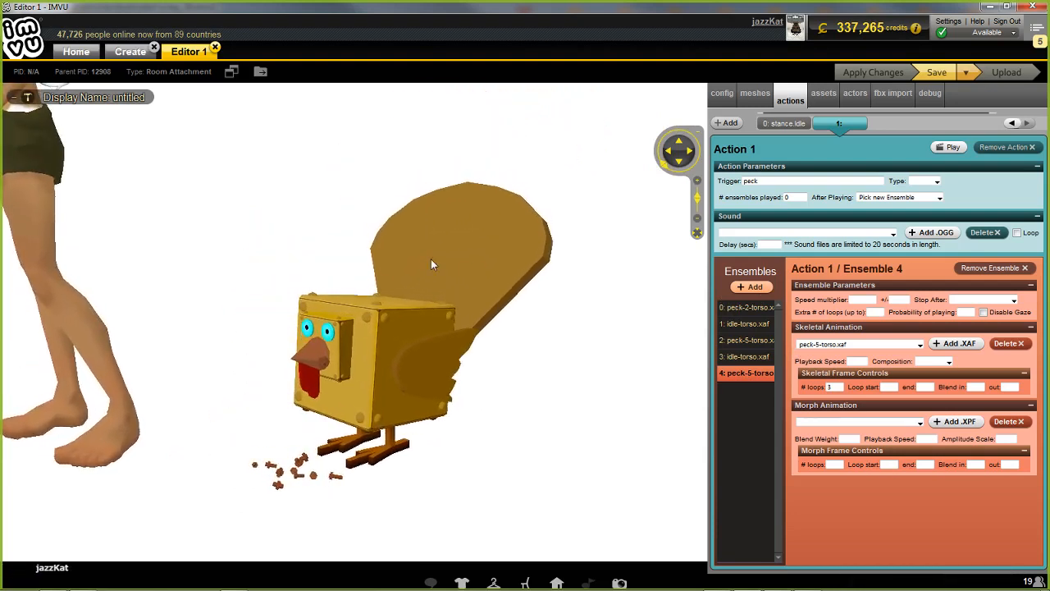
{"action": "left_click", "coordinate": [753, 308]}
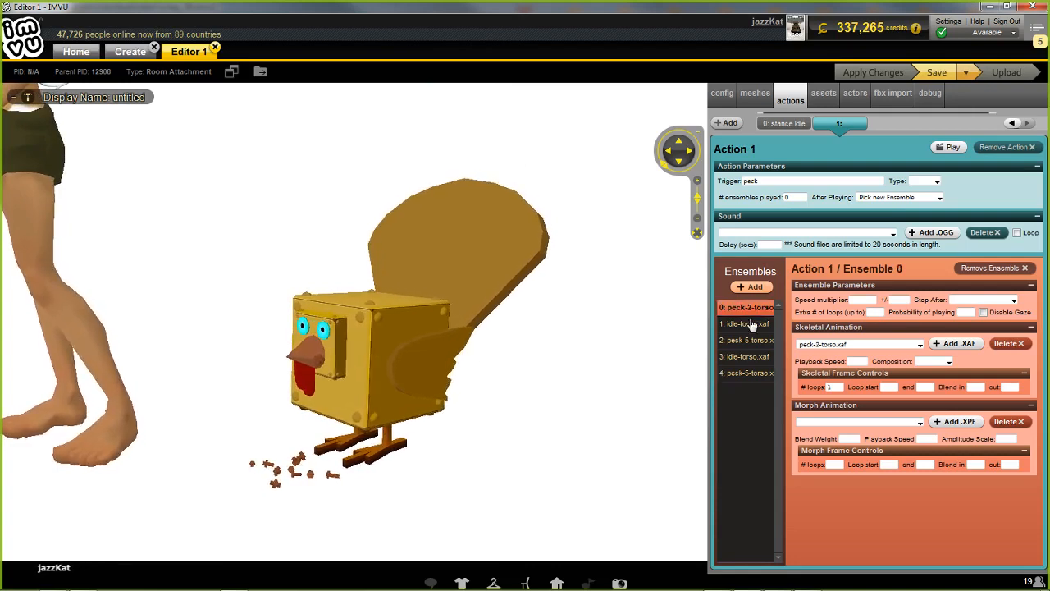
{"action": "left_click", "coordinate": [751, 324]}
{"action": "left_click", "coordinate": [748, 341]}
{"action": "left_click", "coordinate": [747, 357]}
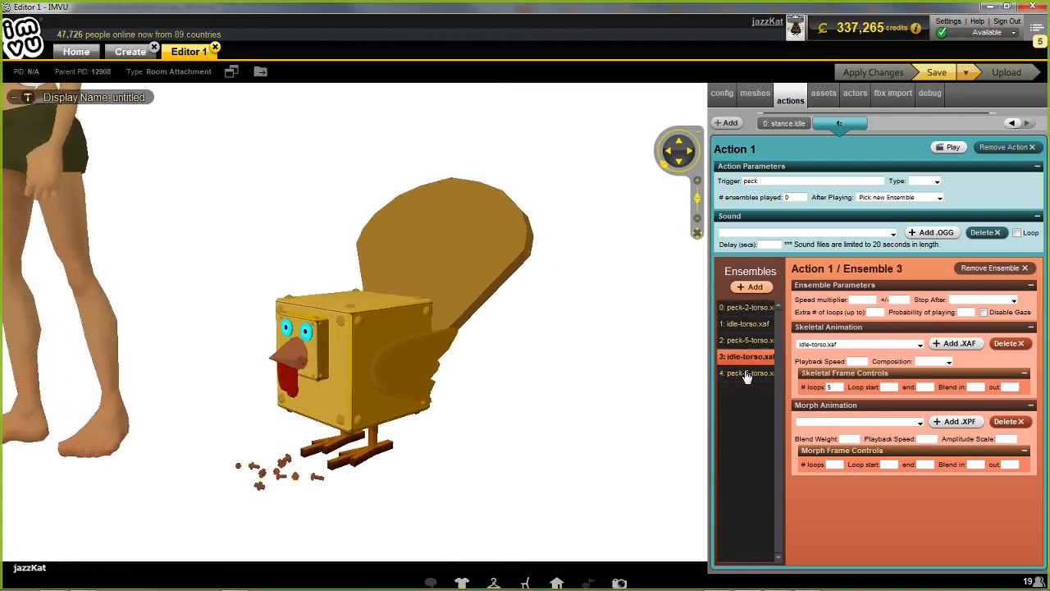
{"action": "left_click", "coordinate": [747, 373]}
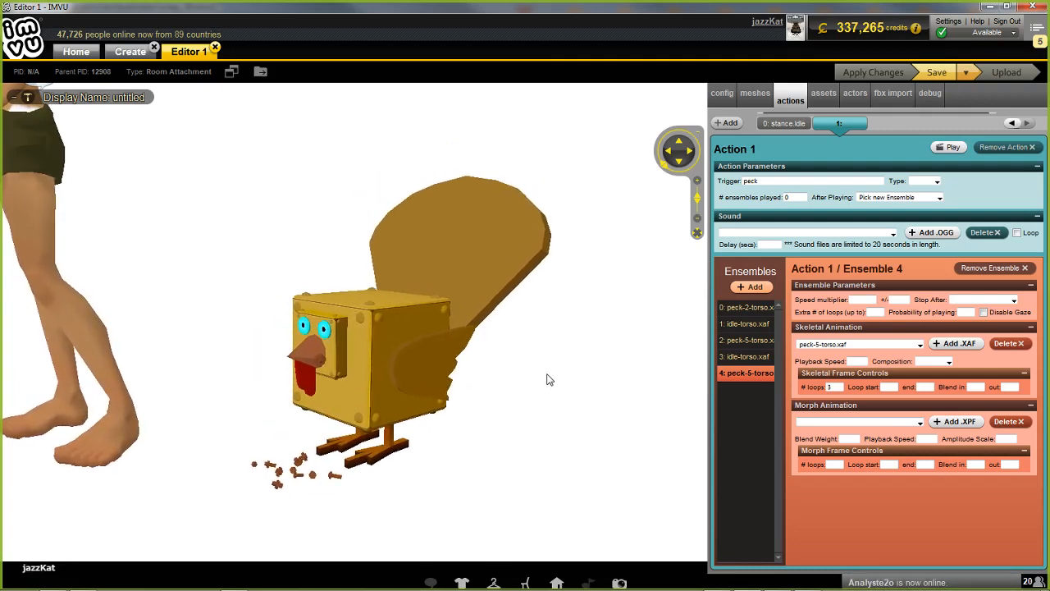
Step: Watch the turkey beside the avatar and check the After Playing options available for Action 1
{"action": "scroll", "coordinate": [548, 375], "scroll_direction": "down", "scroll_amount": 3}
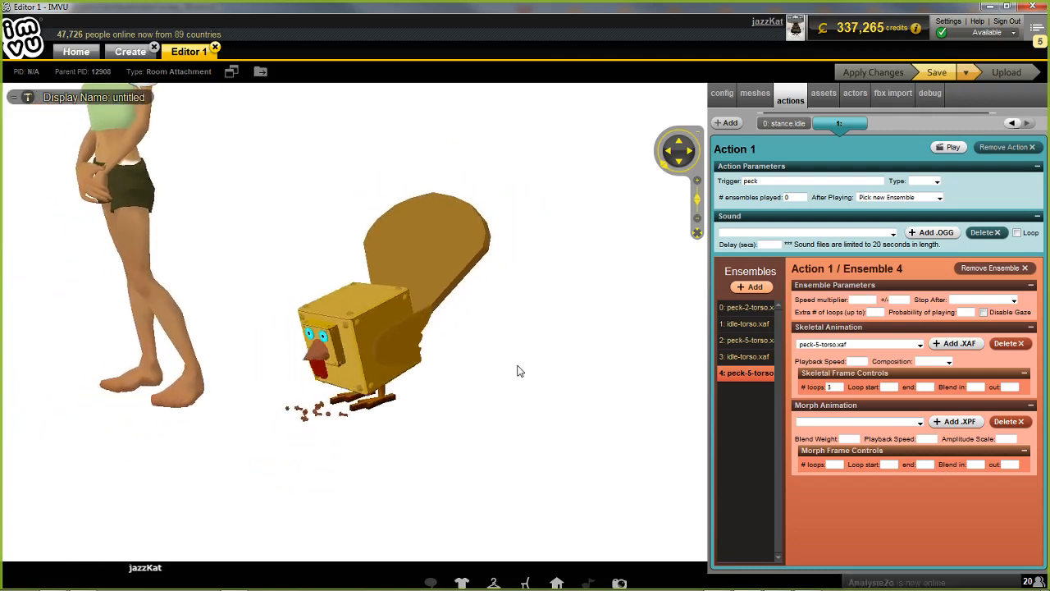
{"action": "scroll", "coordinate": [522, 376], "scroll_direction": "up", "scroll_amount": 2}
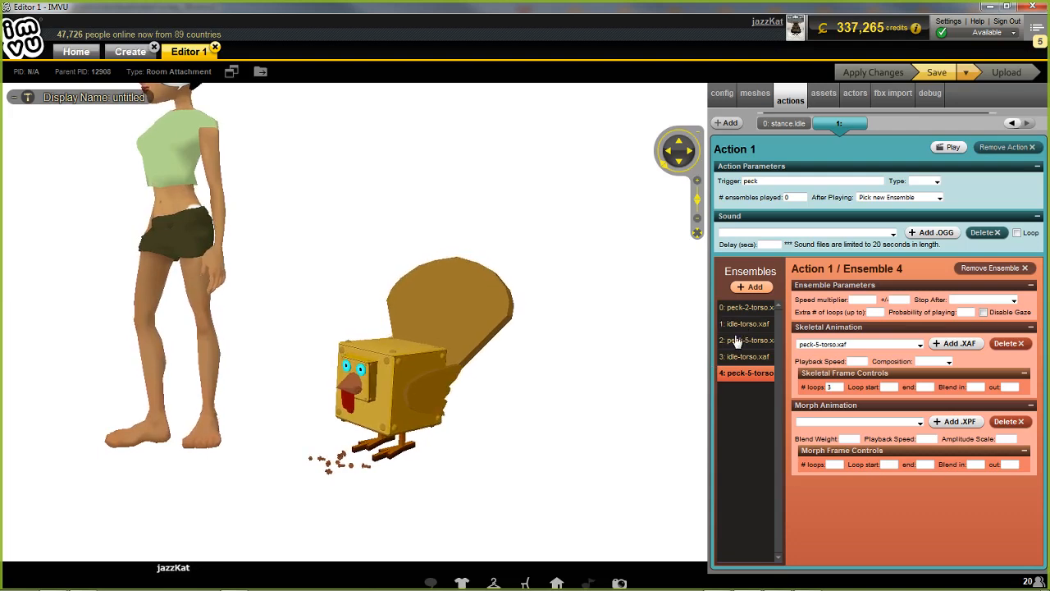
{"action": "left_click", "coordinate": [887, 198]}
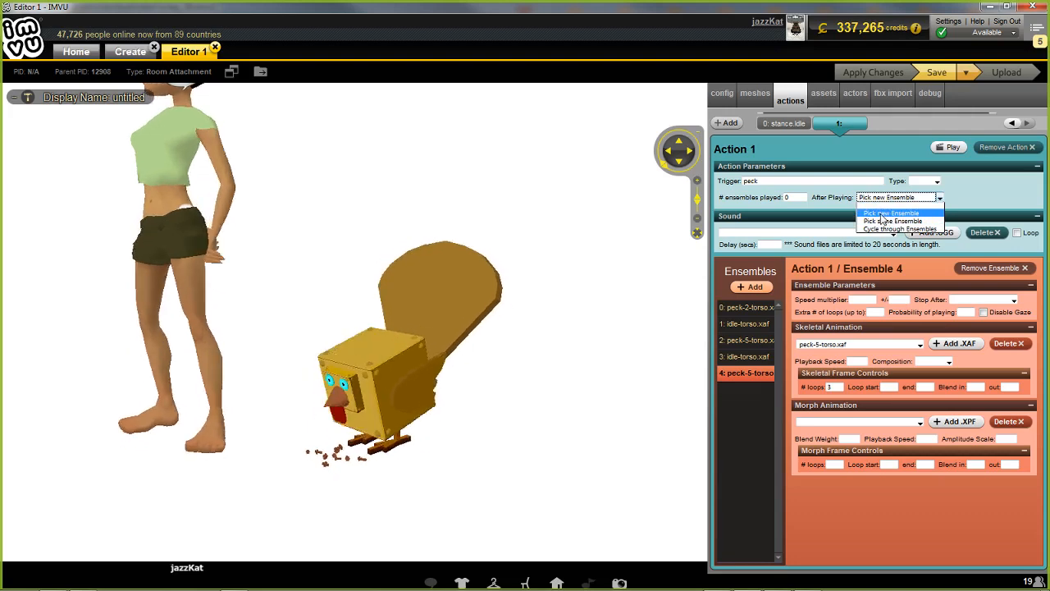
{"action": "left_click", "coordinate": [971, 185]}
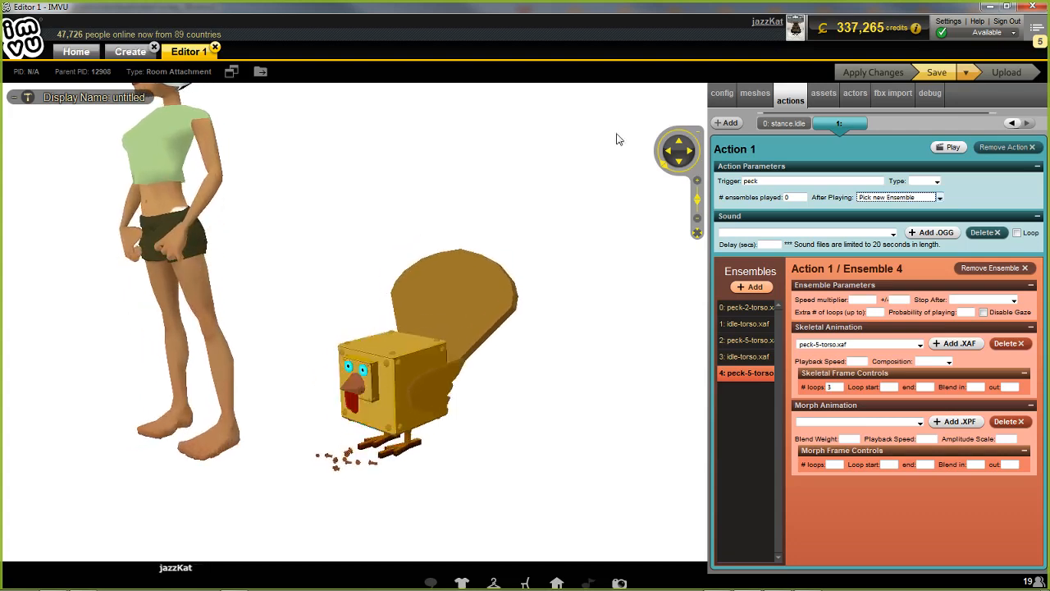
Step: Check the skeleton choices in the product configuration, with RootNode%2FRoot.xsf selected
{"action": "left_click", "coordinate": [721, 100]}
{"action": "left_click", "coordinate": [753, 144]}
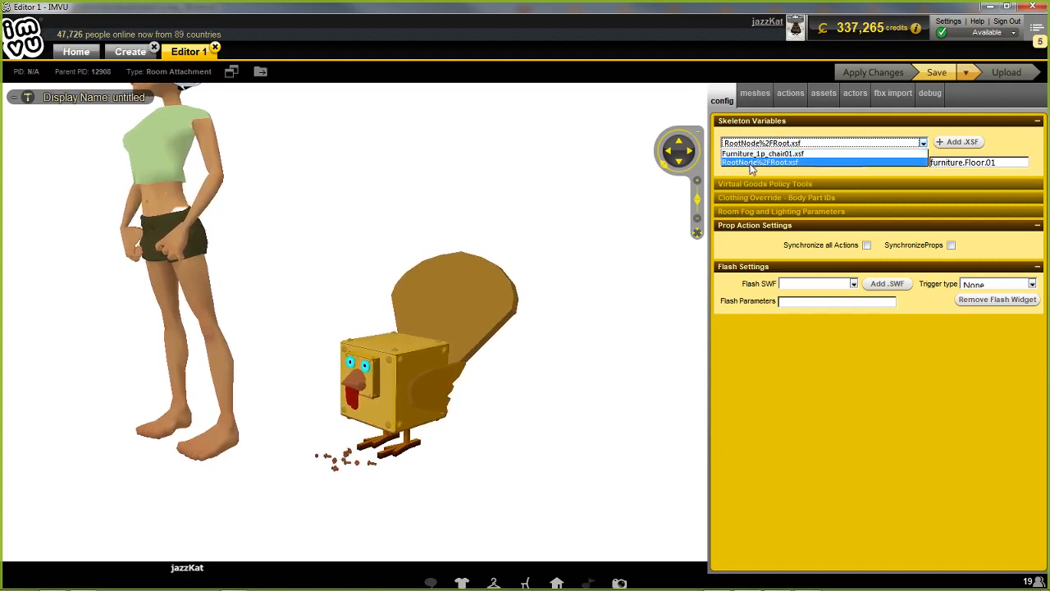
{"action": "left_click", "coordinate": [741, 168]}
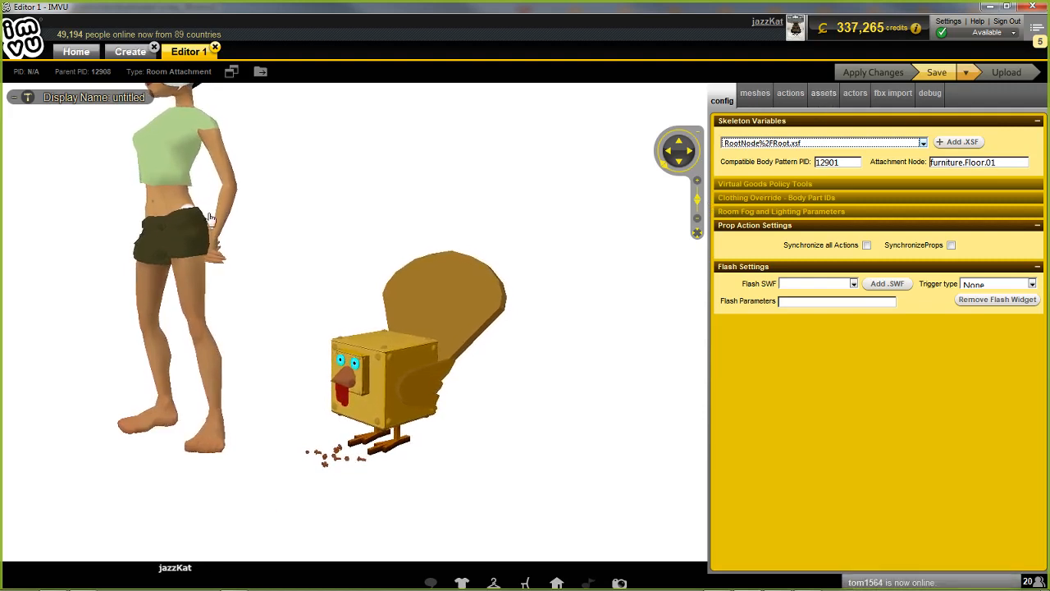
Step: Look over the action, actor and FBX import settings, and examine the product's asset list for unused animation files
{"action": "left_click", "coordinate": [791, 94]}
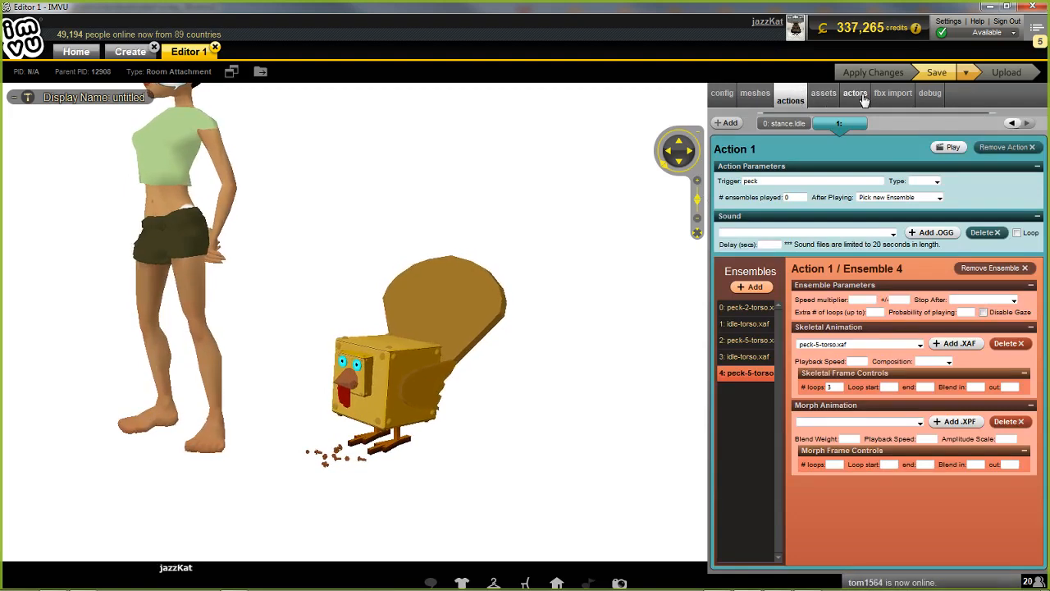
{"action": "left_click", "coordinate": [858, 95]}
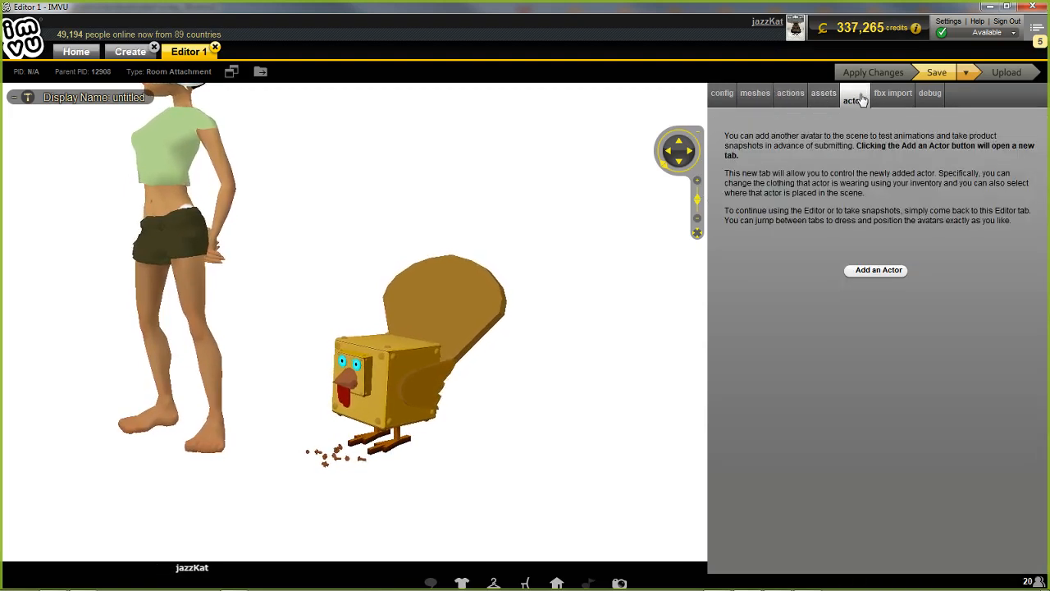
{"action": "left_click", "coordinate": [892, 98]}
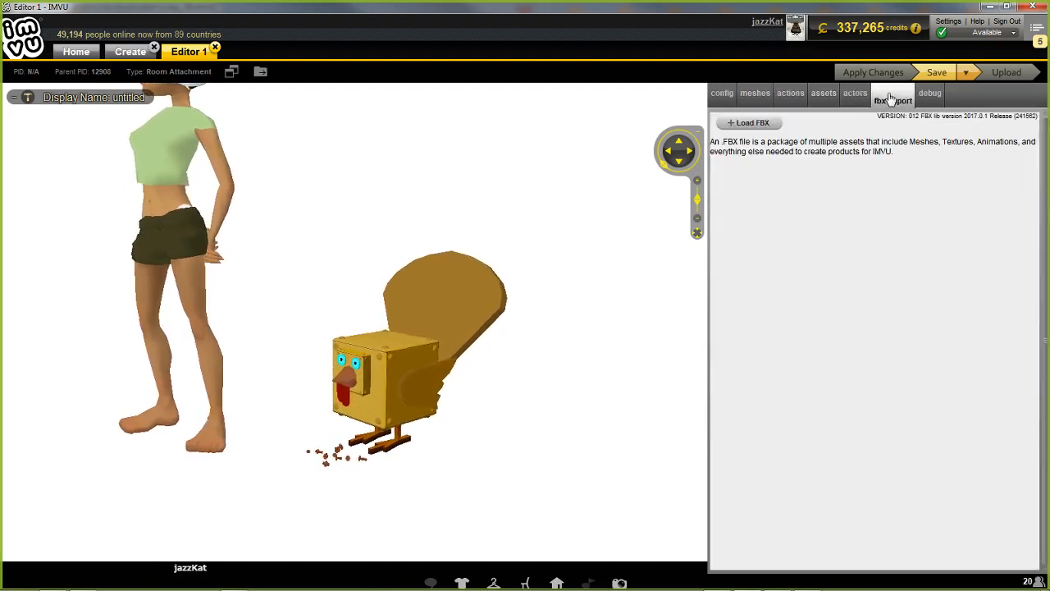
{"action": "left_click", "coordinate": [824, 97]}
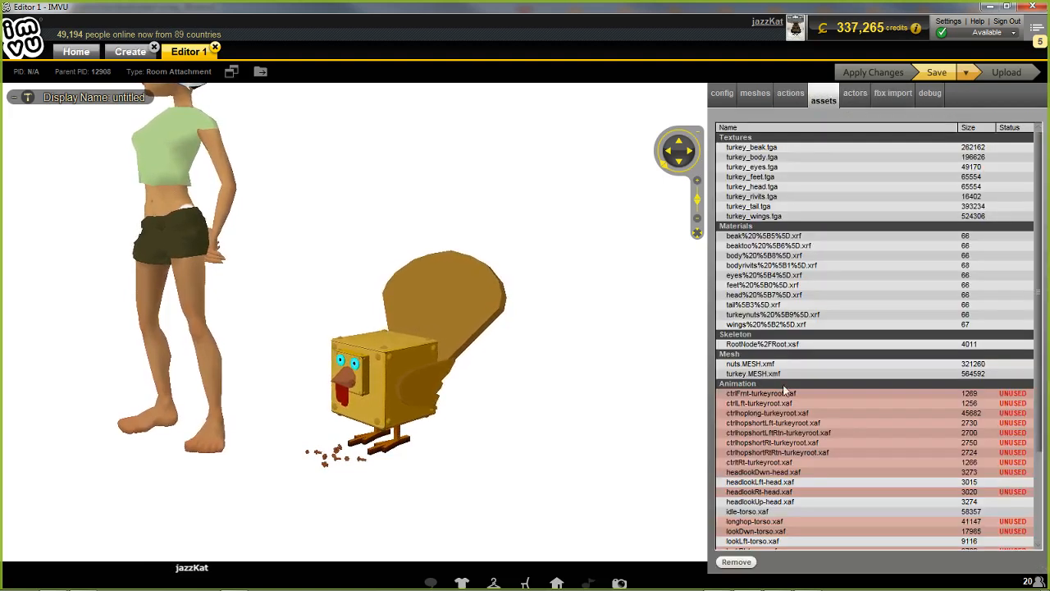
{"action": "scroll", "coordinate": [788, 418], "scroll_direction": "down", "scroll_amount": 4}
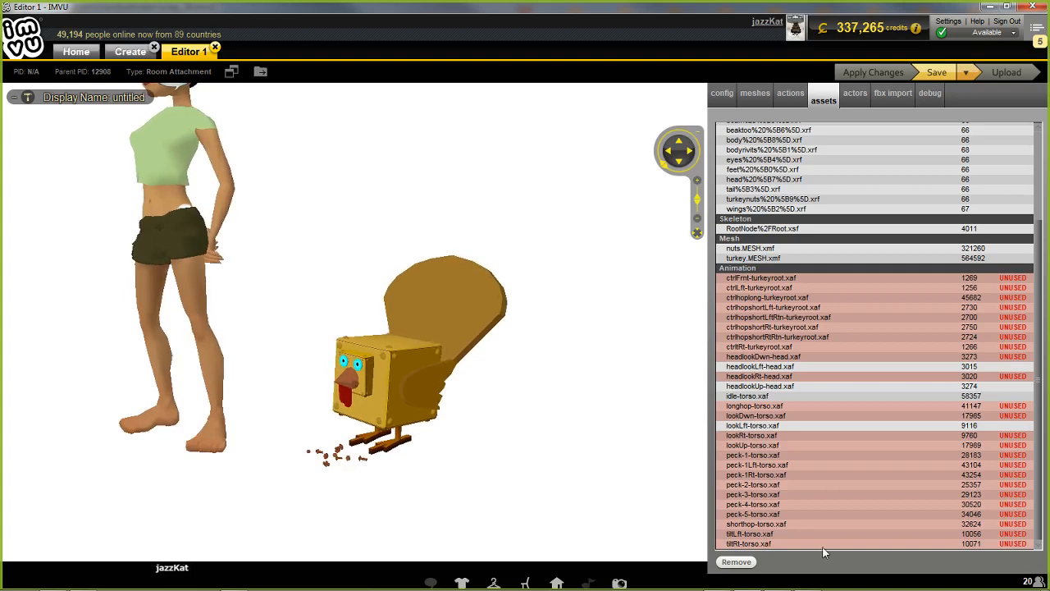
Step: Look over the asset list and the turkey mesh's materials, and return to the settings of Action 1
{"action": "scroll", "coordinate": [814, 381], "scroll_direction": "up", "scroll_amount": 4}
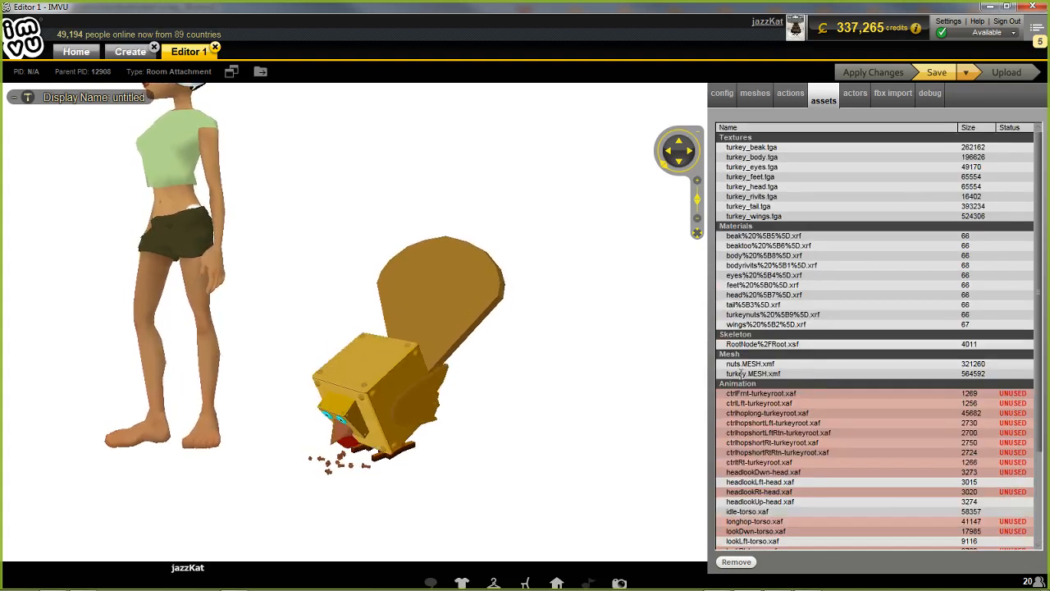
{"action": "left_click", "coordinate": [754, 94]}
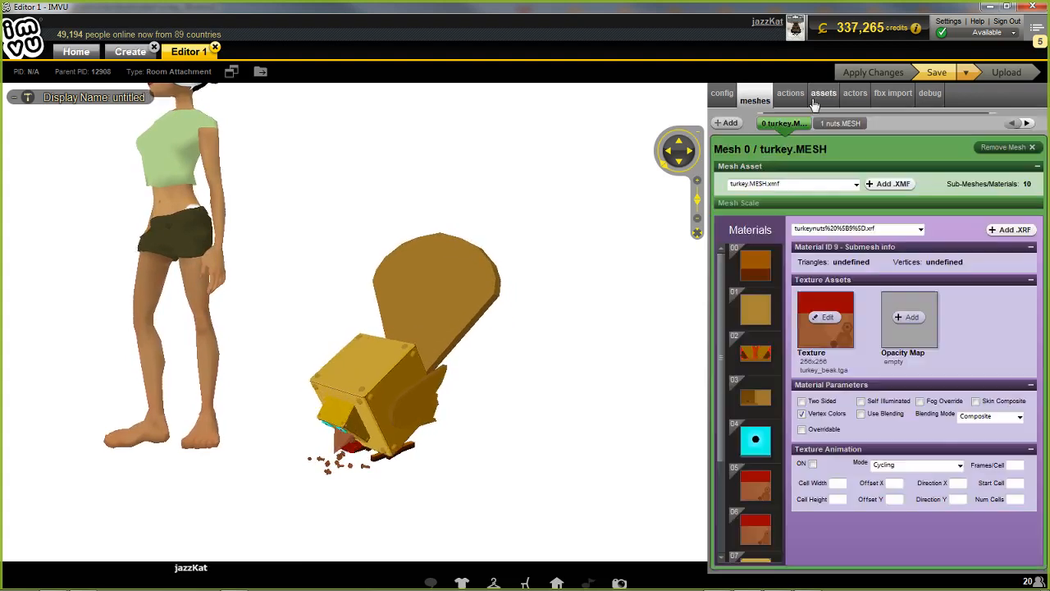
{"action": "left_click", "coordinate": [790, 95]}
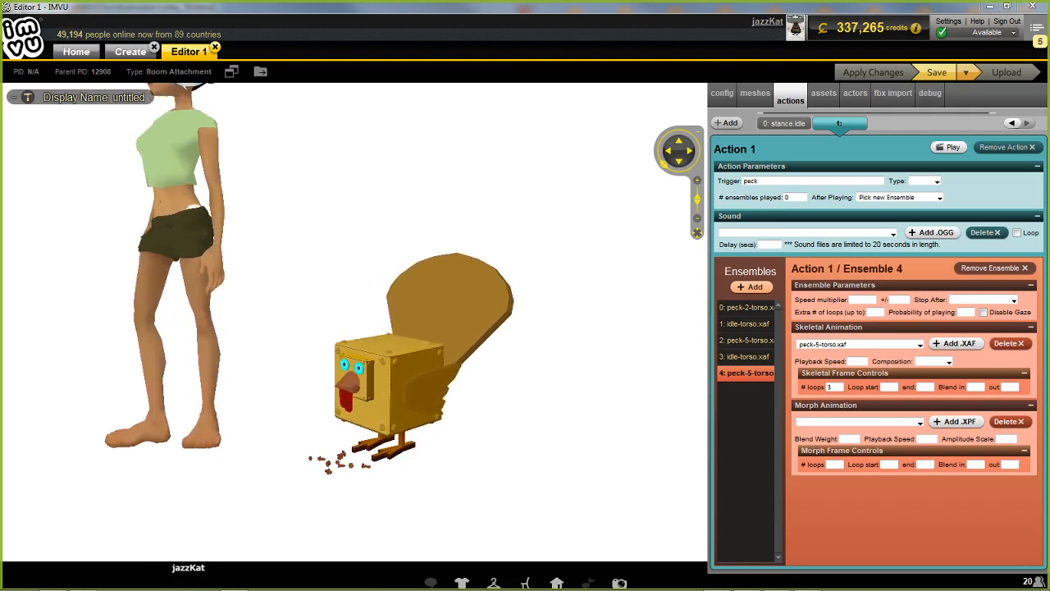
Step: Examine the turkey and the loose nuts and bolts scattered in front of it up close
{"action": "scroll", "coordinate": [479, 450], "scroll_direction": "up", "scroll_amount": 5}
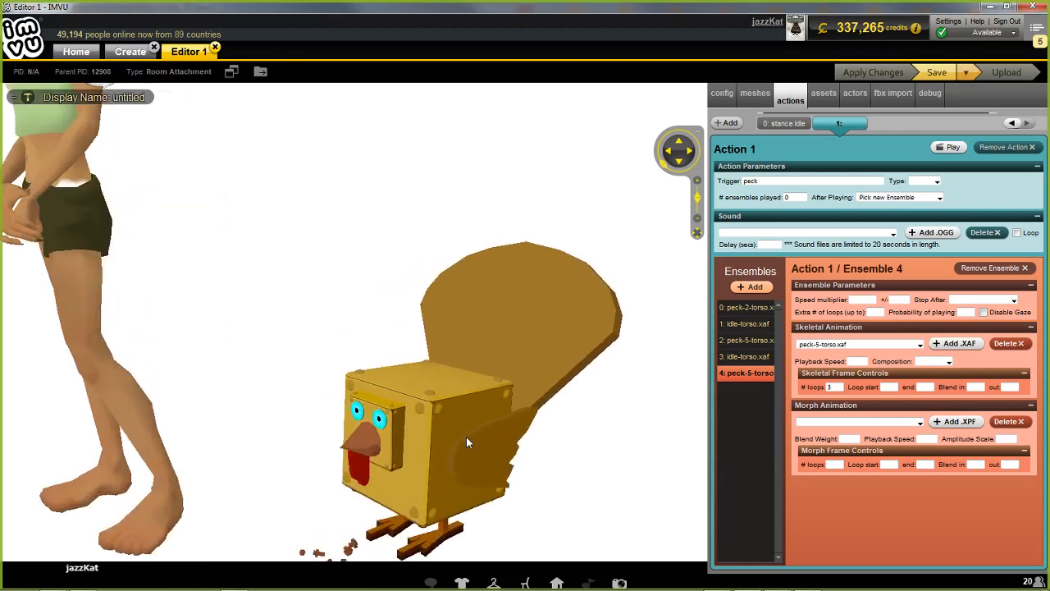
{"action": "left_click_drag", "start_coordinate": [456, 414], "coordinate": [464, 387]}
{"action": "scroll", "coordinate": [465, 382], "scroll_direction": "up", "scroll_amount": 1}
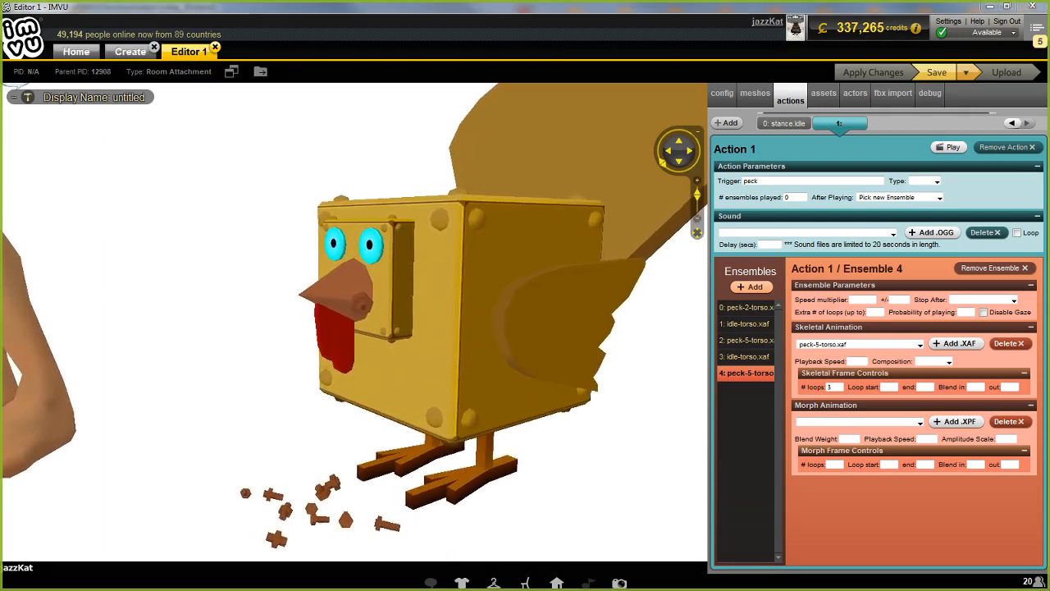
{"action": "mouse_move", "coordinate": [231, 440]}
{"action": "left_mouse_down"}
{"action": "mouse_move", "coordinate": [201, 482]}
{"action": "mouse_move", "coordinate": [351, 532]}
{"action": "mouse_move", "coordinate": [366, 457]}
{"action": "mouse_move", "coordinate": [245, 443]}
{"action": "left_mouse_up"}
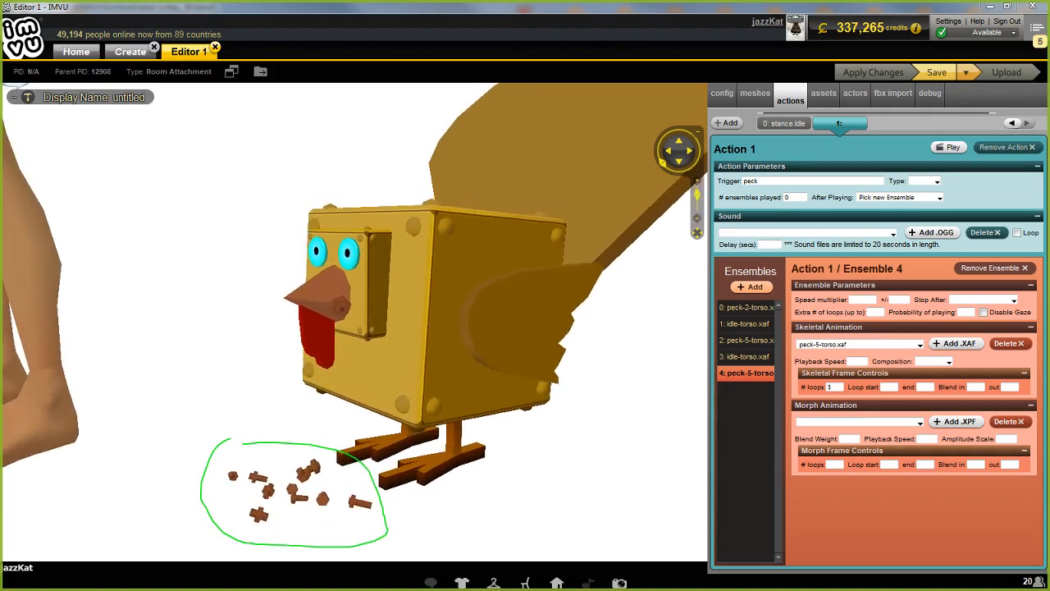
{"action": "mouse_move", "coordinate": [232, 435]}
{"action": "left_mouse_down"}
{"action": "mouse_move", "coordinate": [201, 484]}
{"action": "mouse_move", "coordinate": [405, 490]}
{"action": "left_mouse_up"}
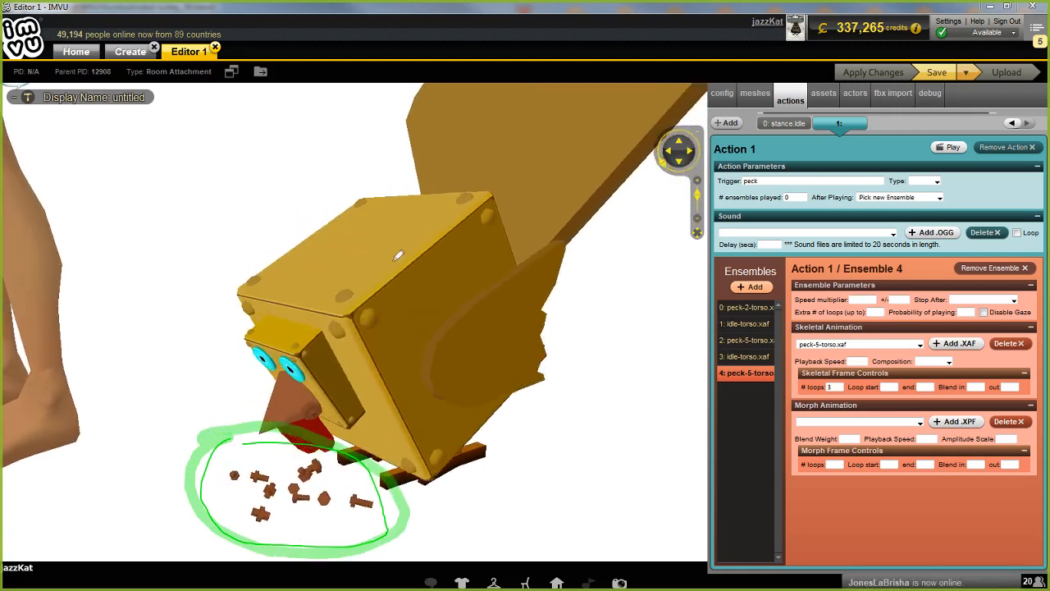
{"action": "left_click_drag", "start_coordinate": [386, 443], "coordinate": [416, 358]}
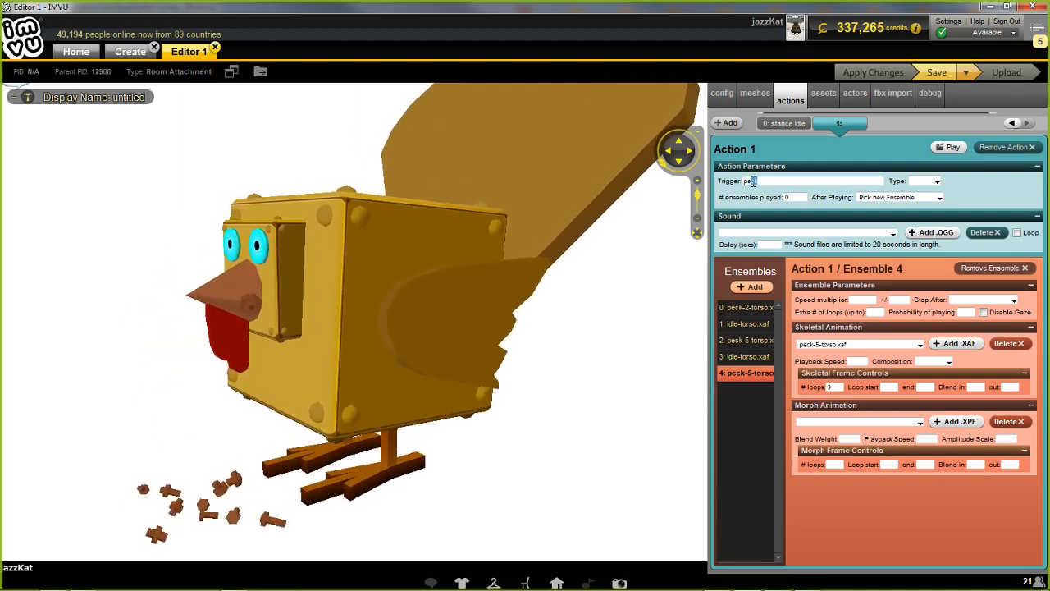
Step: Set the trigger of Action 1 to stance.Idle
{"action": "left_click_drag", "start_coordinate": [762, 181], "coordinate": [694, 182]}
{"action": "type", "text": "s"}
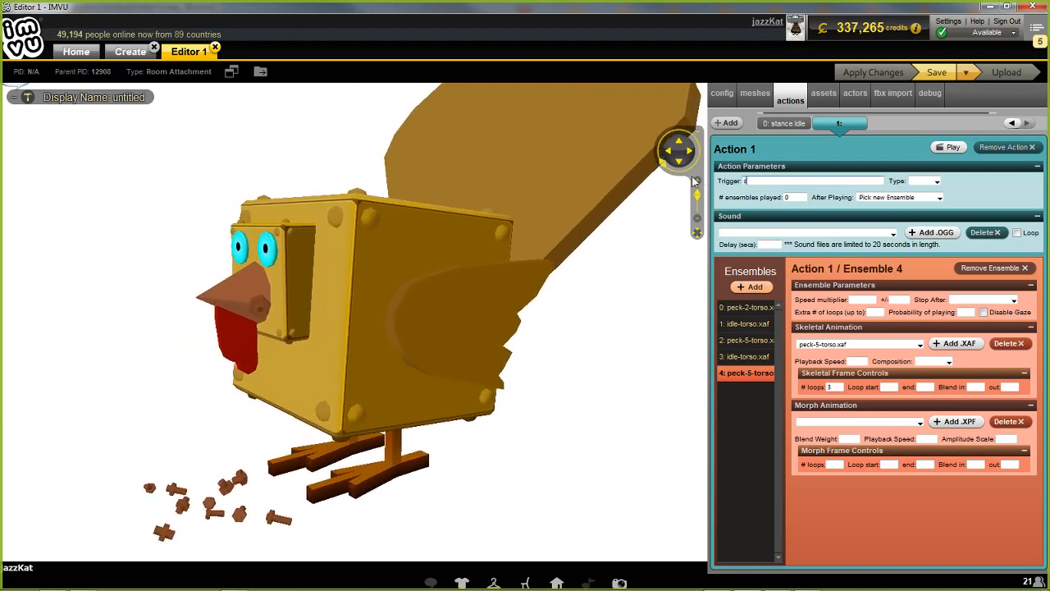
{"action": "type", "text": "tance.Idle"}
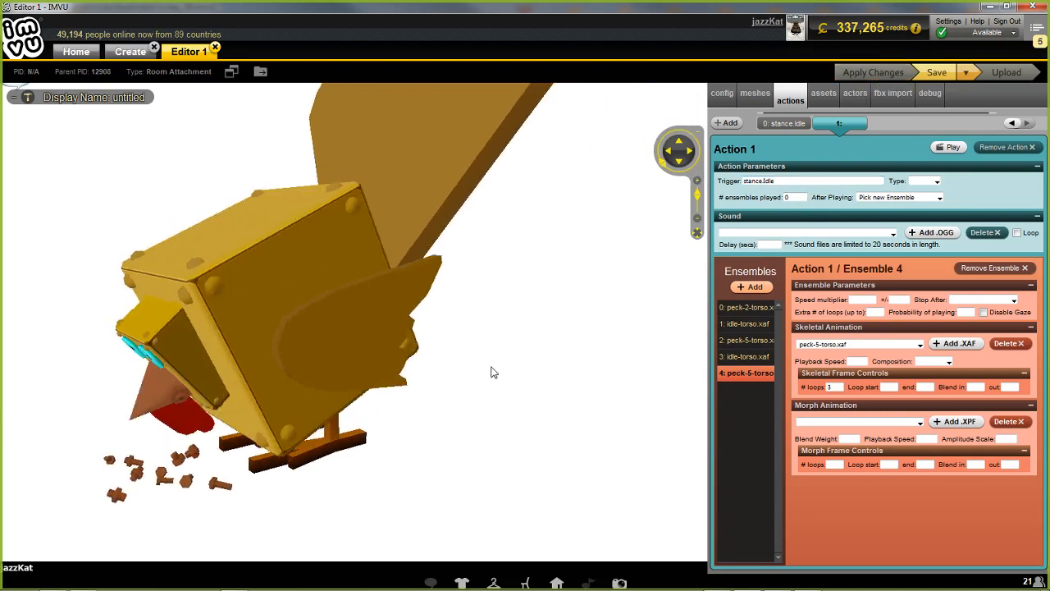
Step: Watch the turkey's pecking and idle motion beside the full-height avatar from several viewing distances
{"action": "left_click_drag", "start_coordinate": [492, 370], "coordinate": [527, 400]}
{"action": "scroll", "coordinate": [526, 410], "scroll_direction": "down", "scroll_amount": 3}
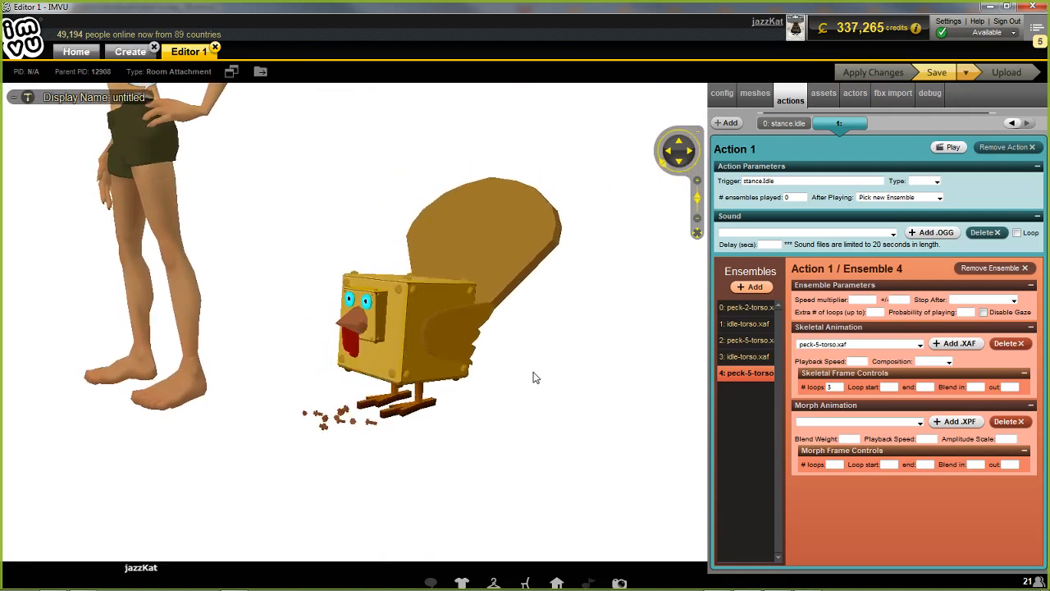
{"action": "left_click_drag", "start_coordinate": [533, 377], "coordinate": [529, 405]}
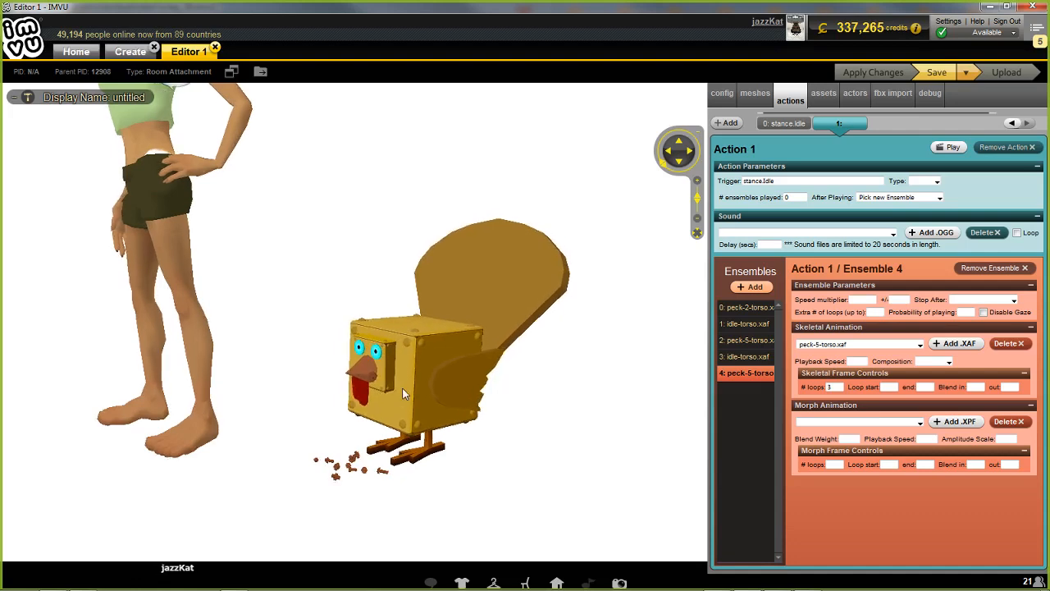
{"action": "left_click_drag", "start_coordinate": [224, 123], "coordinate": [260, 224]}
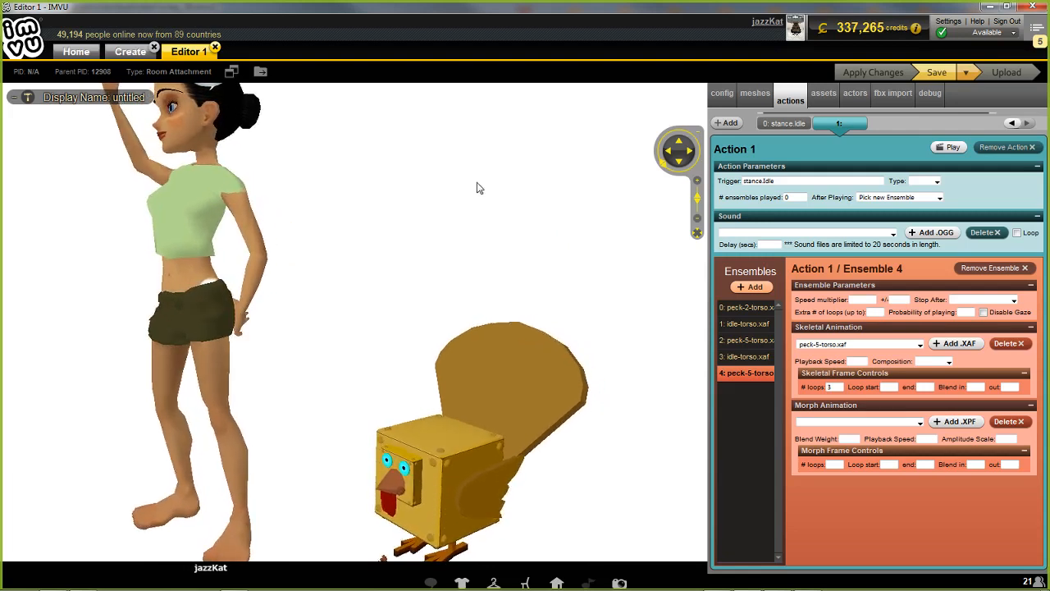
{"action": "scroll", "coordinate": [410, 253], "scroll_direction": "down", "scroll_amount": 3}
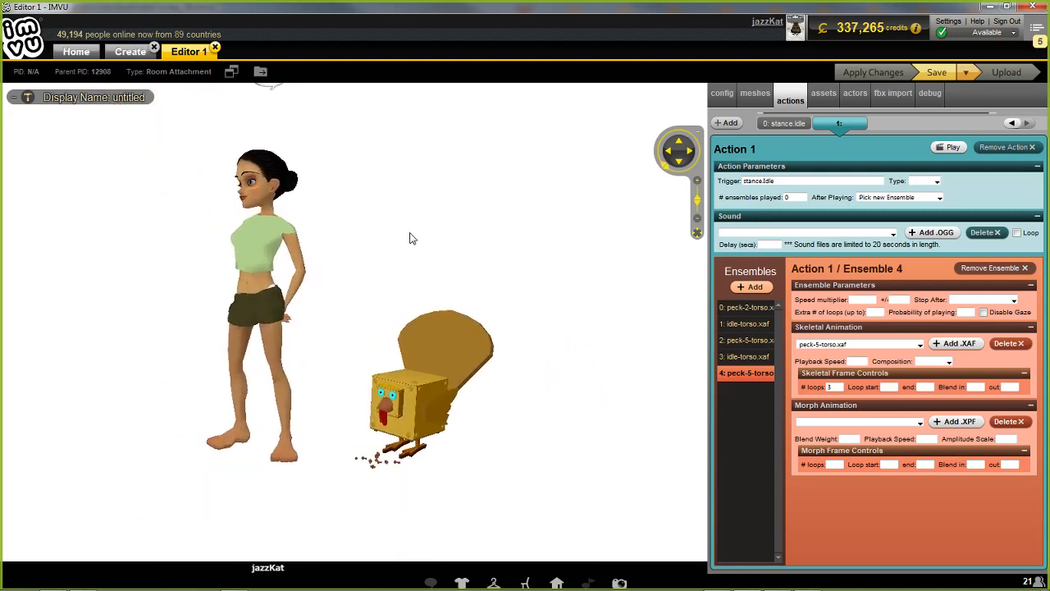
{"action": "left_click_drag", "start_coordinate": [272, 87], "coordinate": [324, 140]}
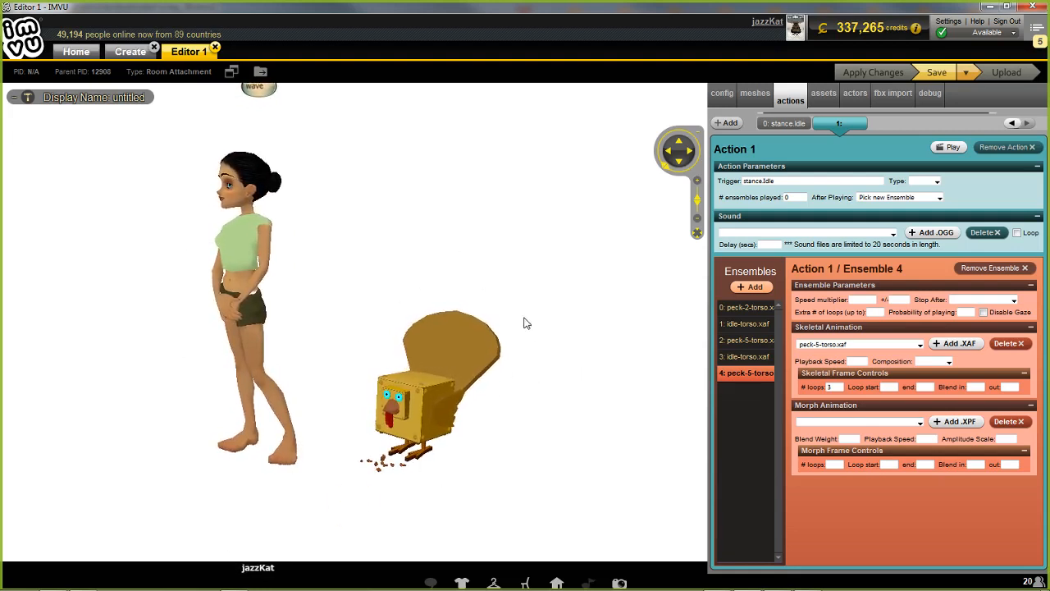
{"action": "scroll", "coordinate": [507, 433], "scroll_direction": "down", "scroll_amount": 5}
{"action": "scroll", "coordinate": [482, 410], "scroll_direction": "up", "scroll_amount": 5}
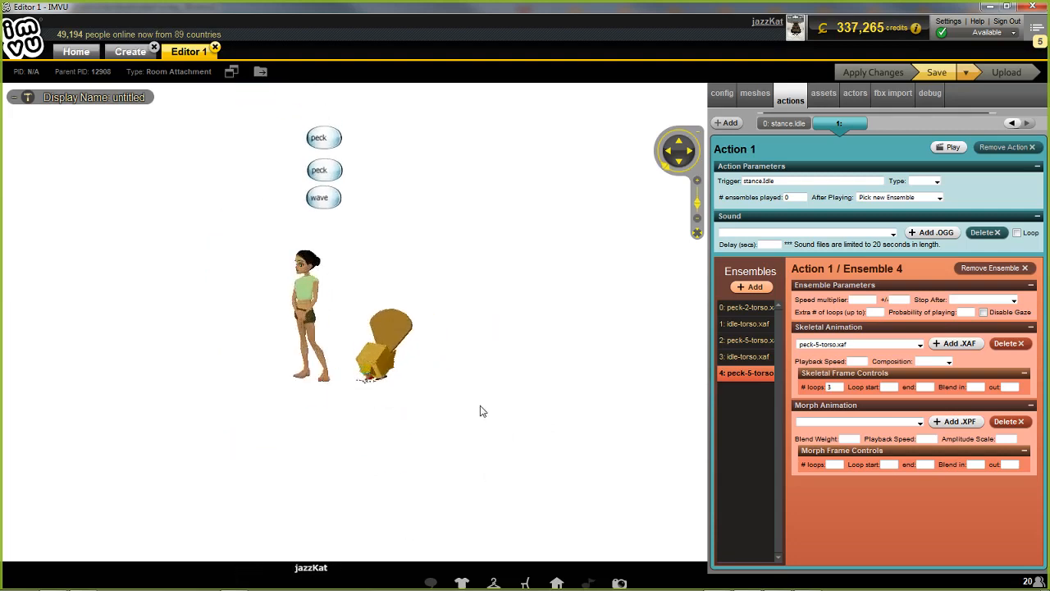
{"action": "right_click", "coordinate": [525, 439]}
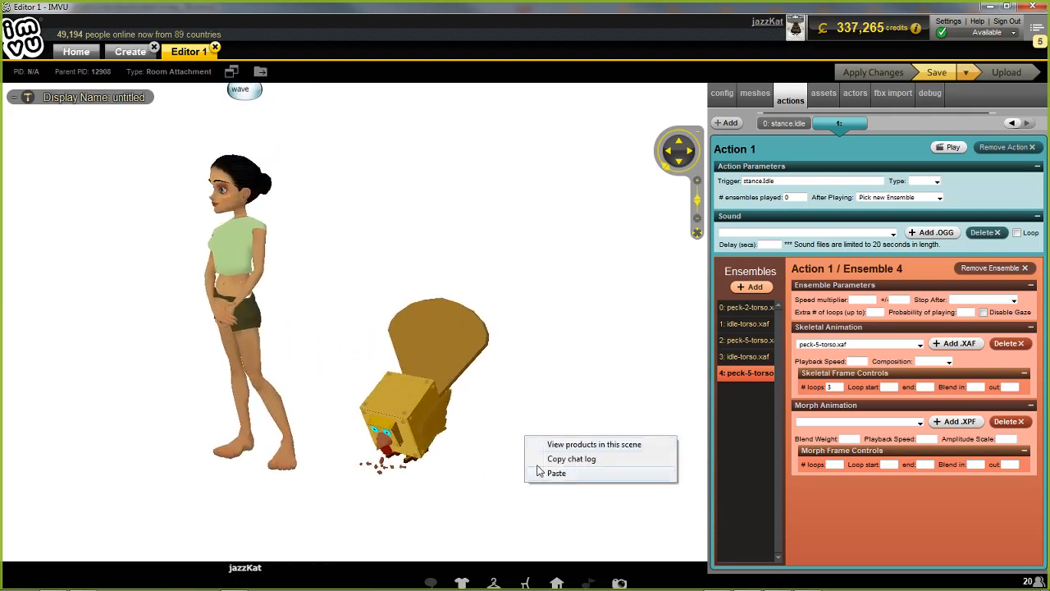
{"action": "left_click", "coordinate": [265, 487]}
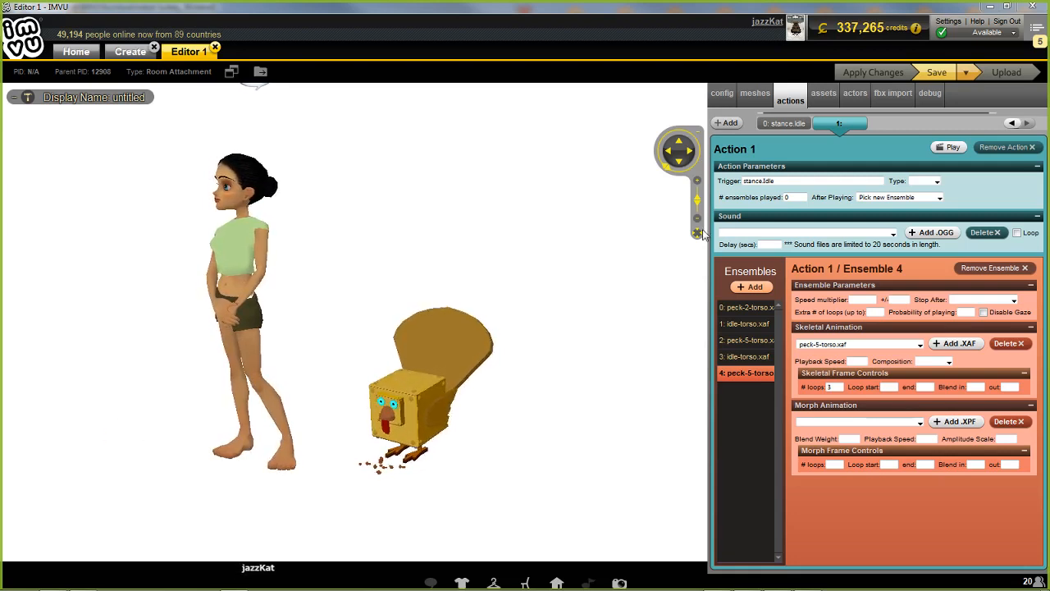
Step: Save the product as a new project file named "fbx turkey final (3)" in the IMVU Projects folder
{"action": "left_click", "coordinate": [969, 73]}
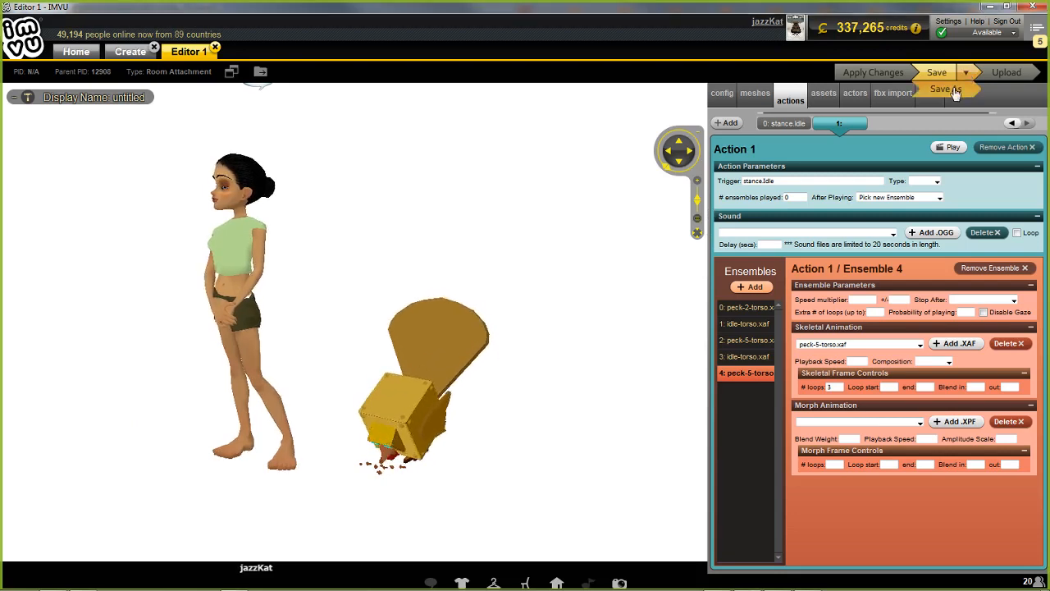
{"action": "left_click", "coordinate": [955, 91]}
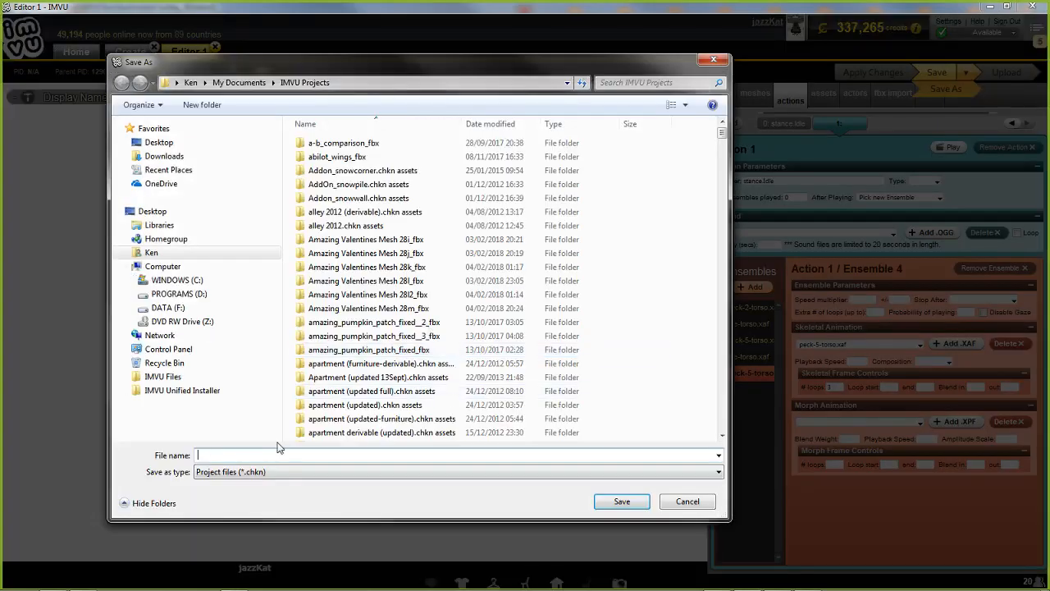
{"action": "type", "text": "fbx"}
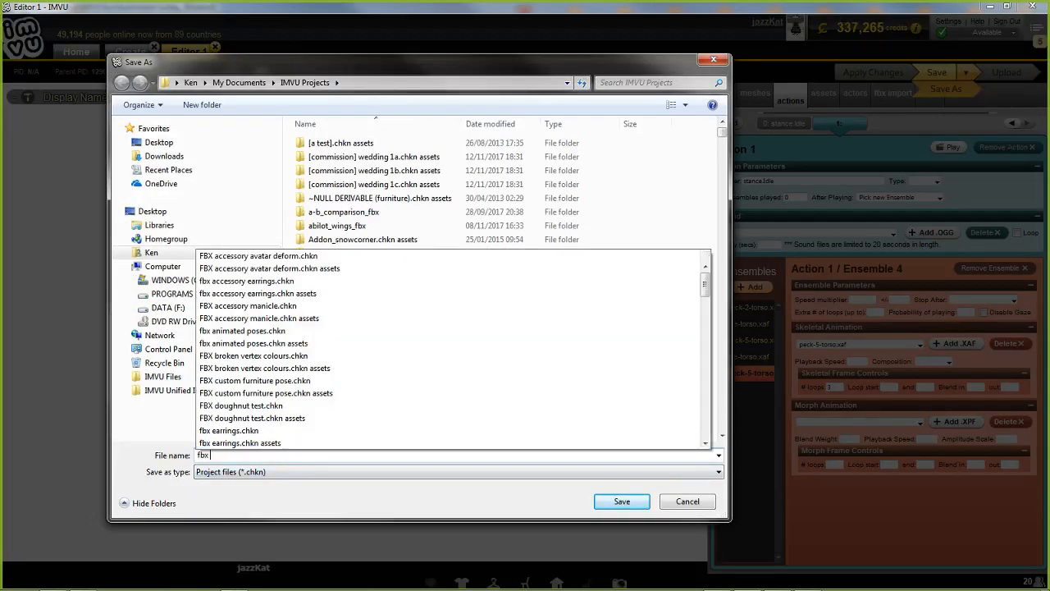
{"action": "type", "text": " turkey"}
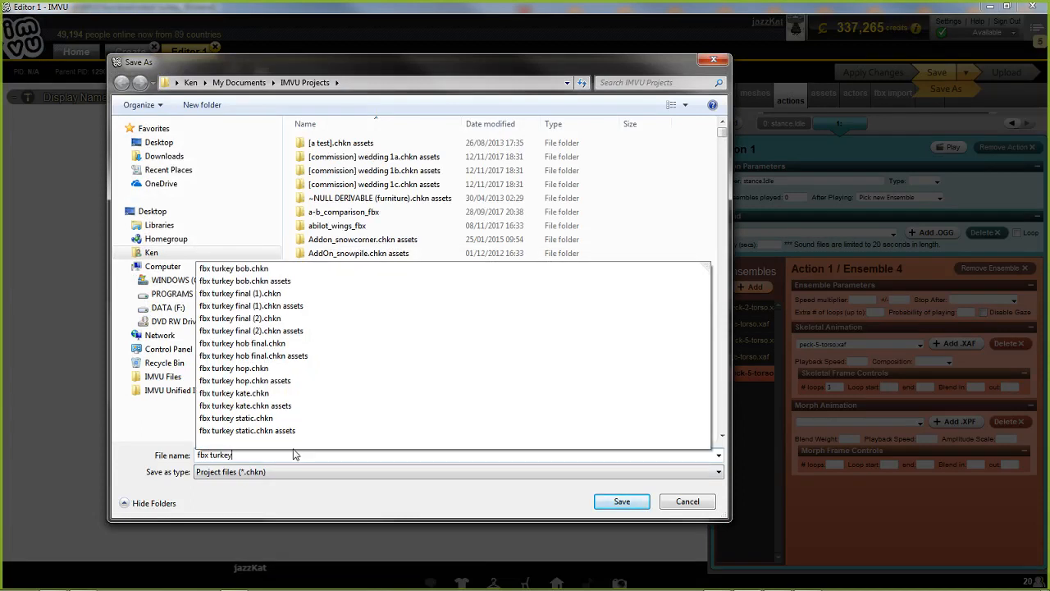
{"action": "type", "text": " final "}
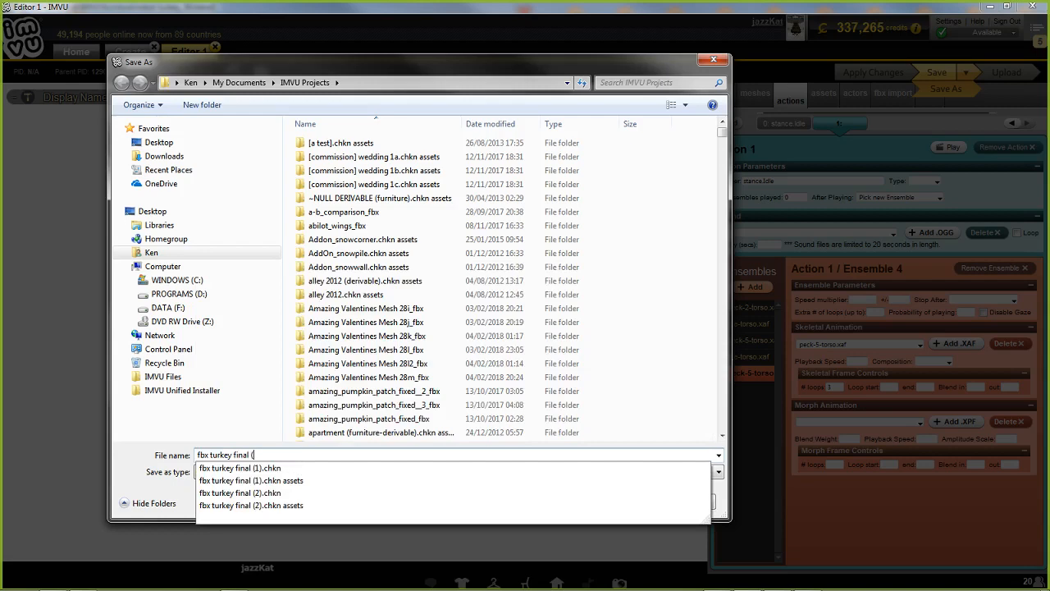
{"action": "type", "text": "(3)"}
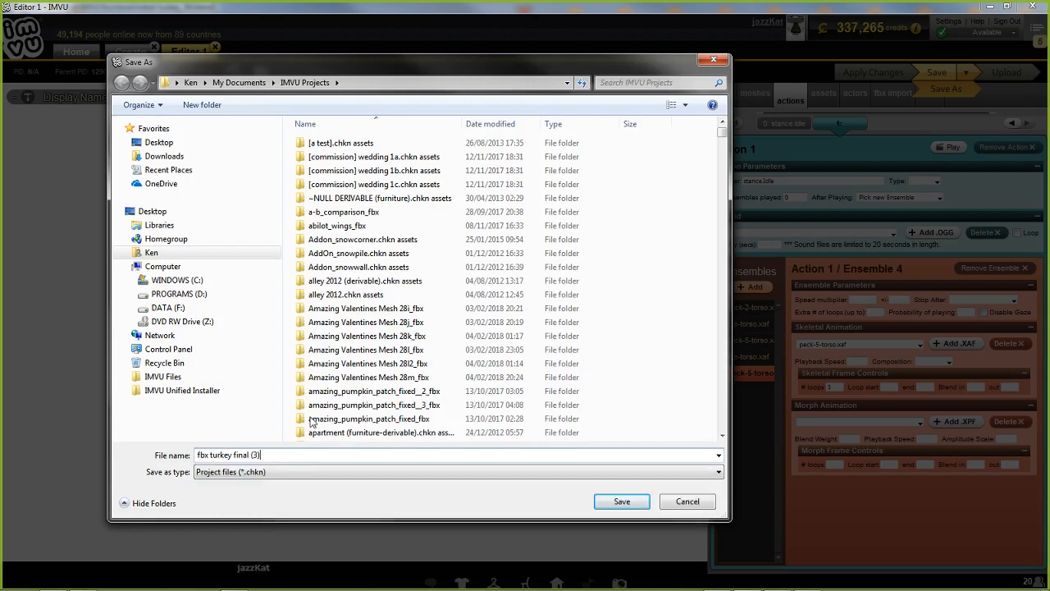
{"action": "left_click", "coordinate": [628, 505]}
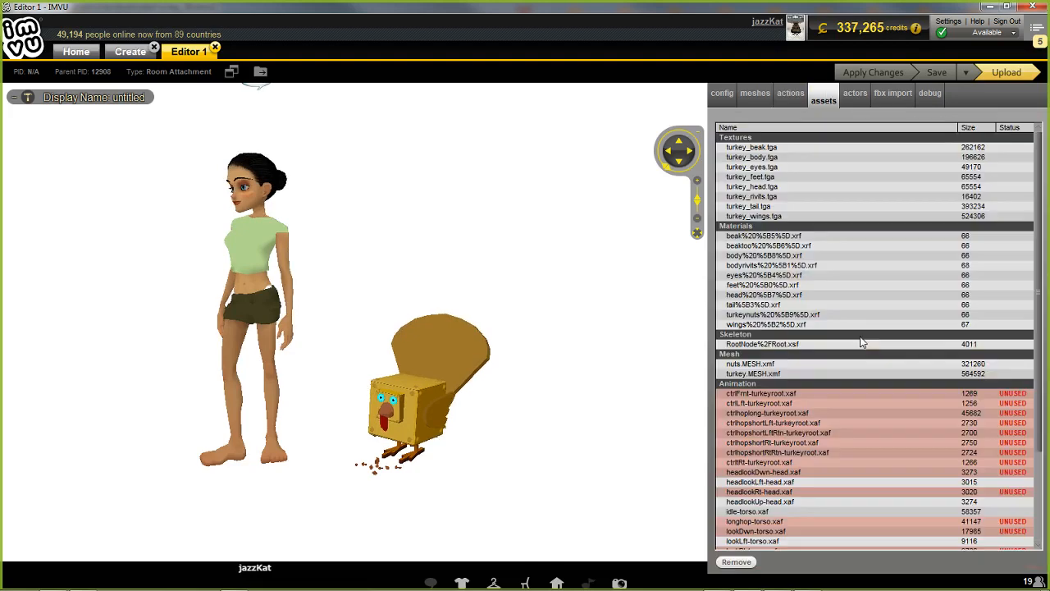
Step: Review the used and unused animation files in the asset list and watch the turkey's pecking up close
{"action": "scroll", "coordinate": [842, 408], "scroll_direction": "down", "scroll_amount": 4}
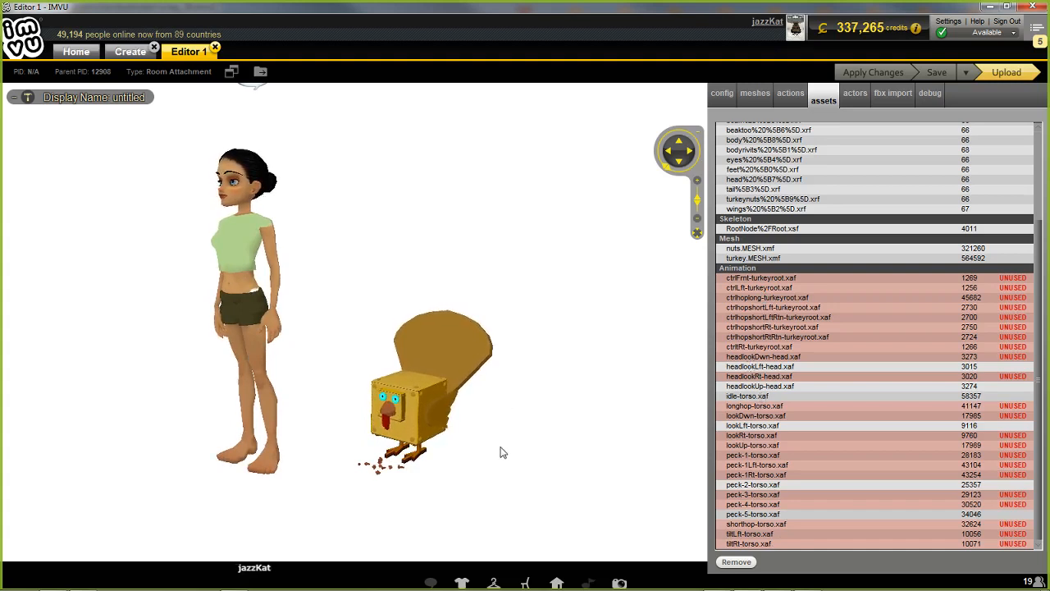
{"action": "scroll", "coordinate": [500, 448], "scroll_direction": "up", "scroll_amount": 5}
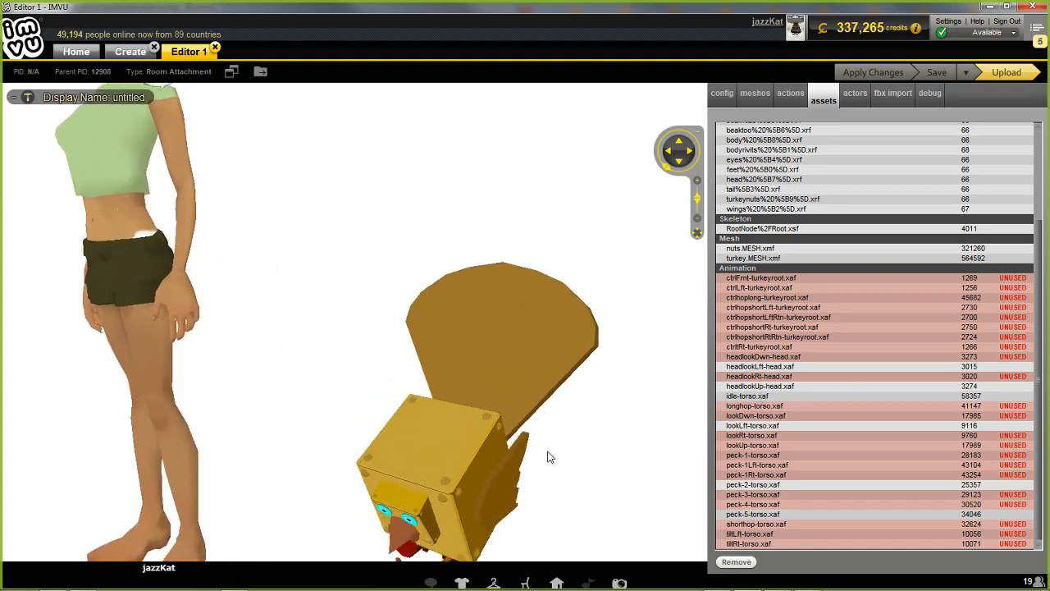
{"action": "mouse_move", "coordinate": [548, 456]}
{"action": "left_mouse_down"}
{"action": "mouse_move", "coordinate": [530, 403]}
{"action": "mouse_move", "coordinate": [547, 470]}
{"action": "left_mouse_up"}
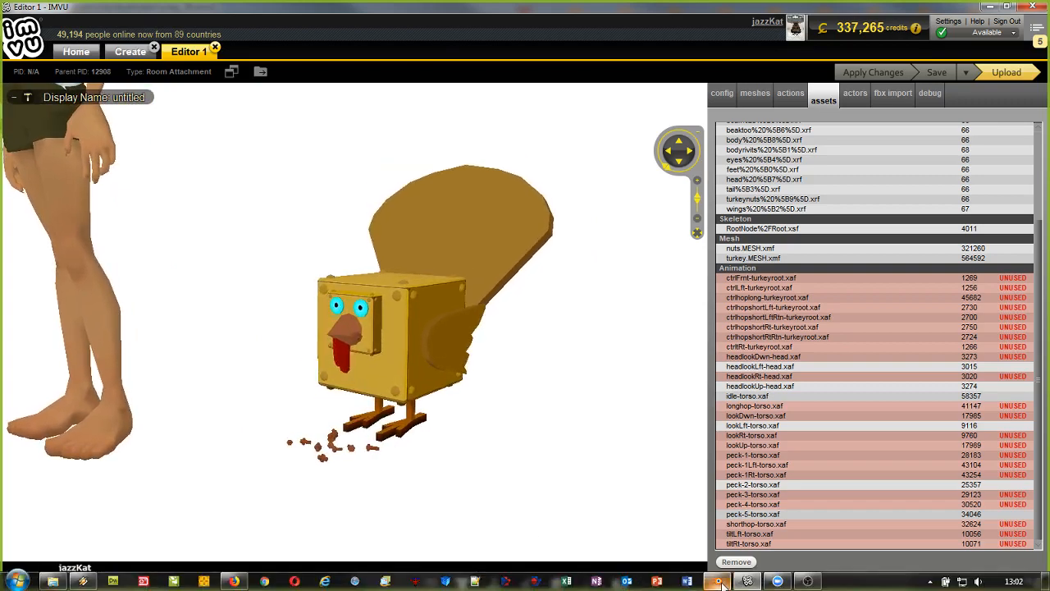
Step: Switch to Blender and scrub the longhop action of turkey.RIG between frames 1 and 37
{"action": "left_click", "coordinate": [716, 588]}
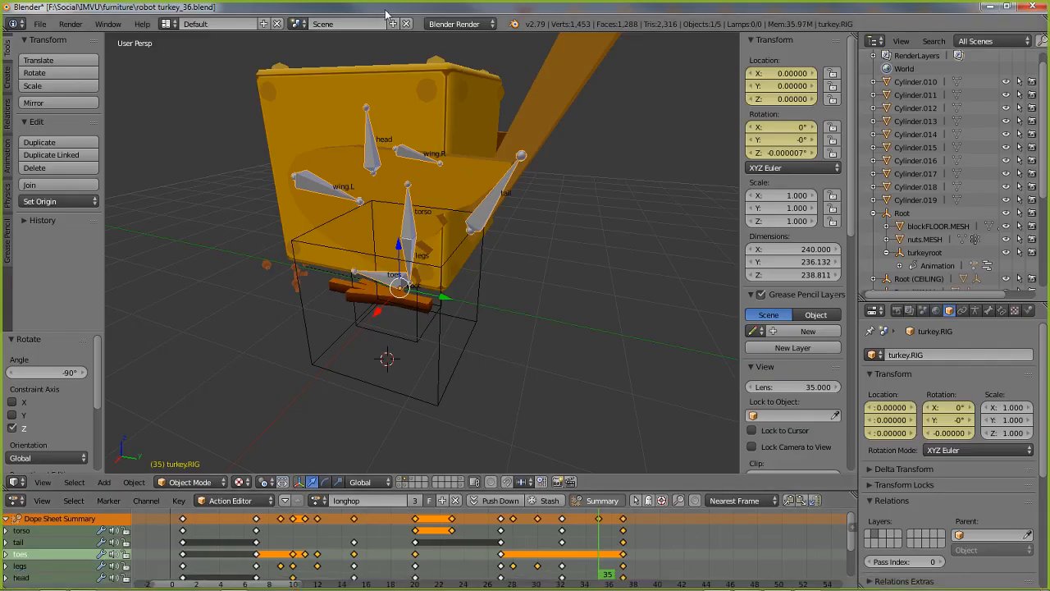
{"action": "middle_click_drag", "start_coordinate": [400, 287], "coordinate": [469, 282]}
{"action": "left_click", "coordinate": [185, 553]}
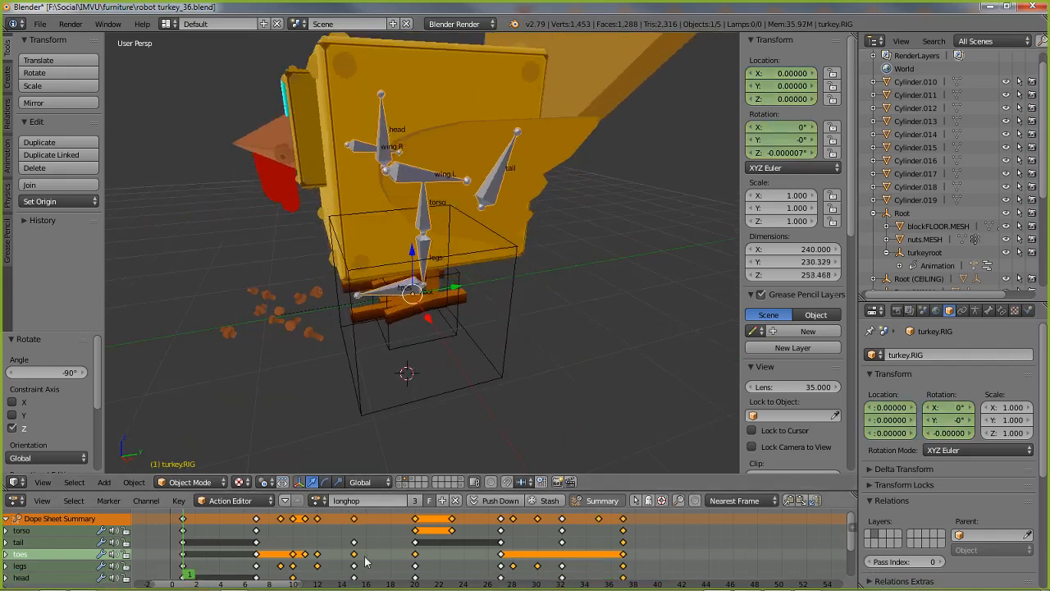
{"action": "left_click_drag", "start_coordinate": [366, 561], "coordinate": [630, 561]}
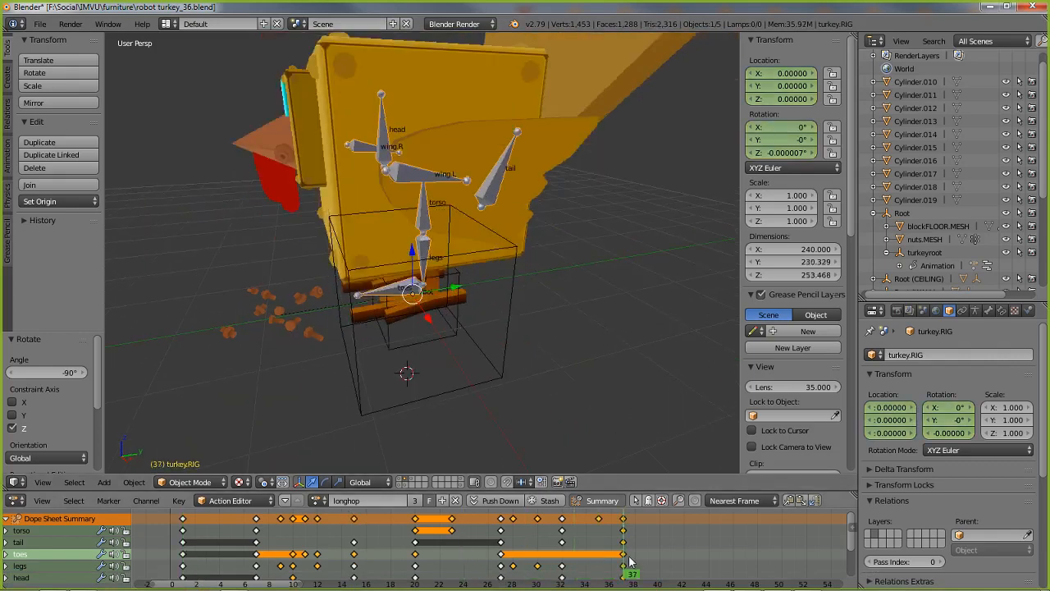
Step: Select the turkeyroot object to view the keyframes of its control action and the turkey from the front
{"action": "scroll", "coordinate": [429, 336], "scroll_direction": "down", "scroll_amount": 2}
{"action": "right_click", "coordinate": [424, 331]}
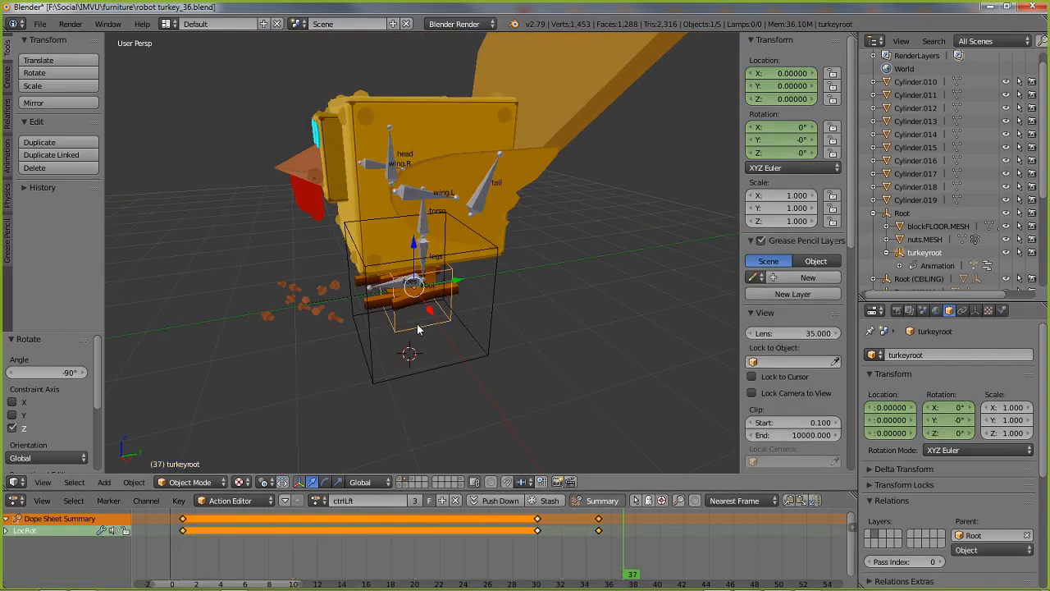
{"action": "mouse_move", "coordinate": [431, 325]}
{"action": "middle_mouse_down"}
{"action": "mouse_move", "coordinate": [346, 329]}
{"action": "mouse_move", "coordinate": [428, 316]}
{"action": "middle_mouse_up"}
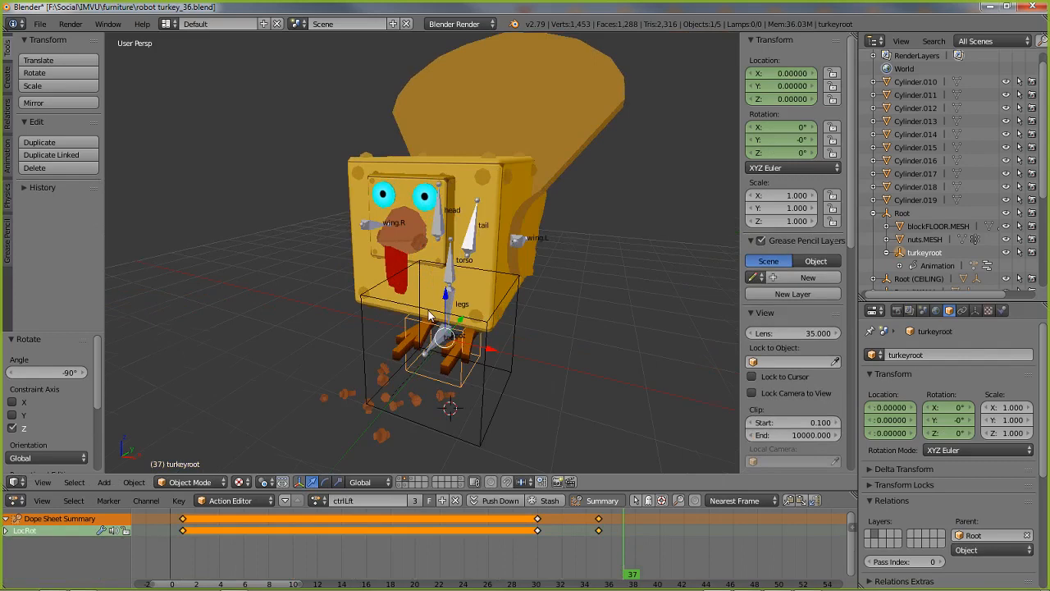
Step: Select the turkey.RIG armature and read through its list of available actions, from the ctrl actions down to tiltRt
{"action": "right_click", "coordinate": [442, 265]}
{"action": "right_click", "coordinate": [457, 279]}
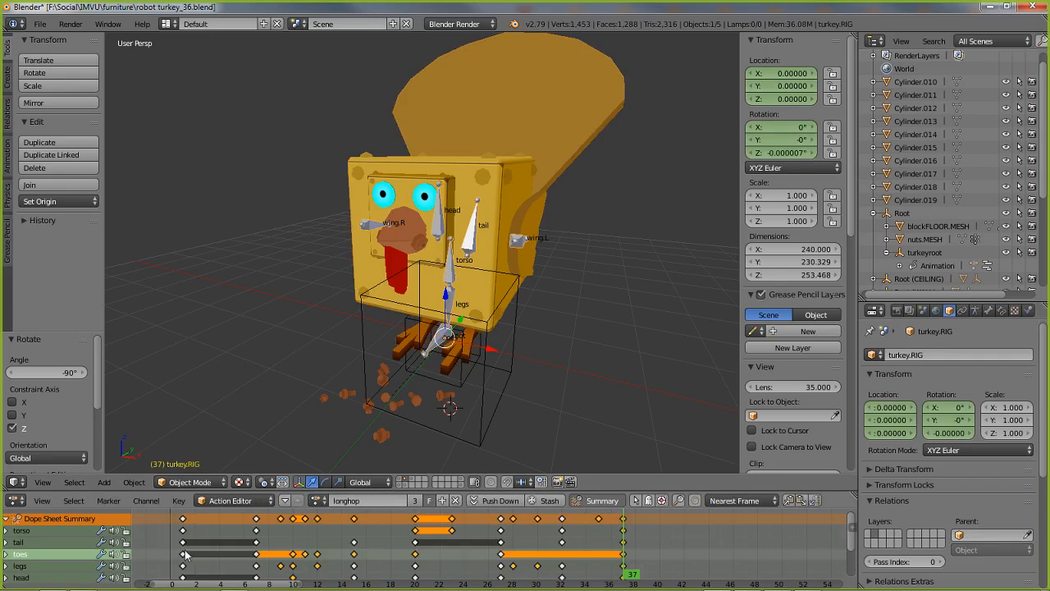
{"action": "left_click", "coordinate": [320, 500]}
{"action": "key", "text": "Down"}
{"action": "key", "text": "Down"}
{"action": "key", "text": "Down"}
{"action": "key", "text": "Down"}
{"action": "key", "text": "Down"}
{"action": "key", "text": "Down"}
{"action": "key", "text": "Down"}
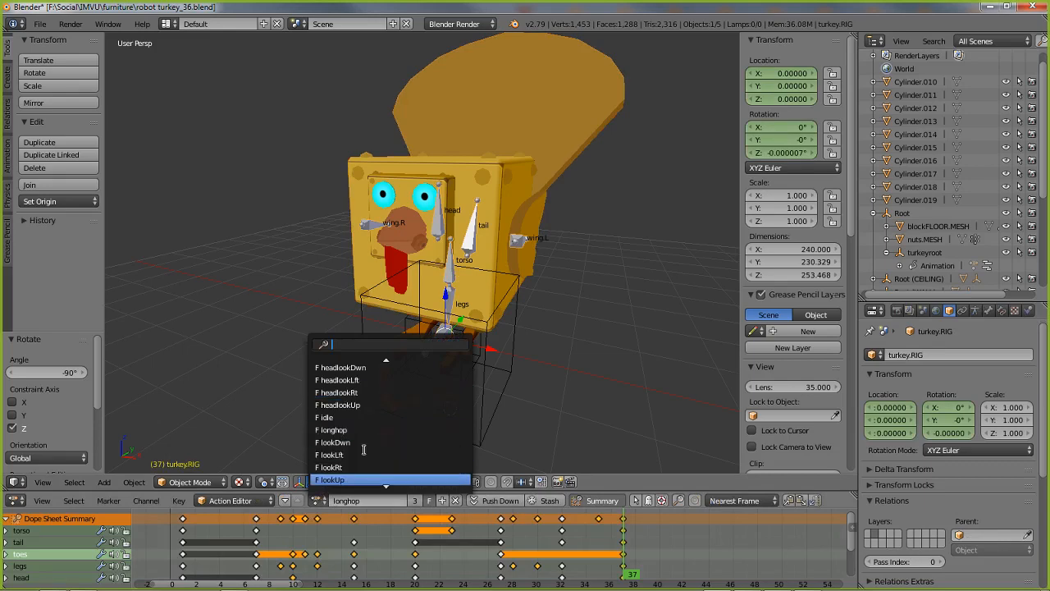
{"action": "key", "text": "Down"}
{"action": "key", "text": "Down"}
{"action": "key", "text": "Down"}
{"action": "key", "text": "Down"}
{"action": "key", "text": "Down"}
{"action": "key", "text": "Down"}
{"action": "key", "text": "Down"}
{"action": "key", "text": "Down"}
{"action": "key", "text": "Down"}
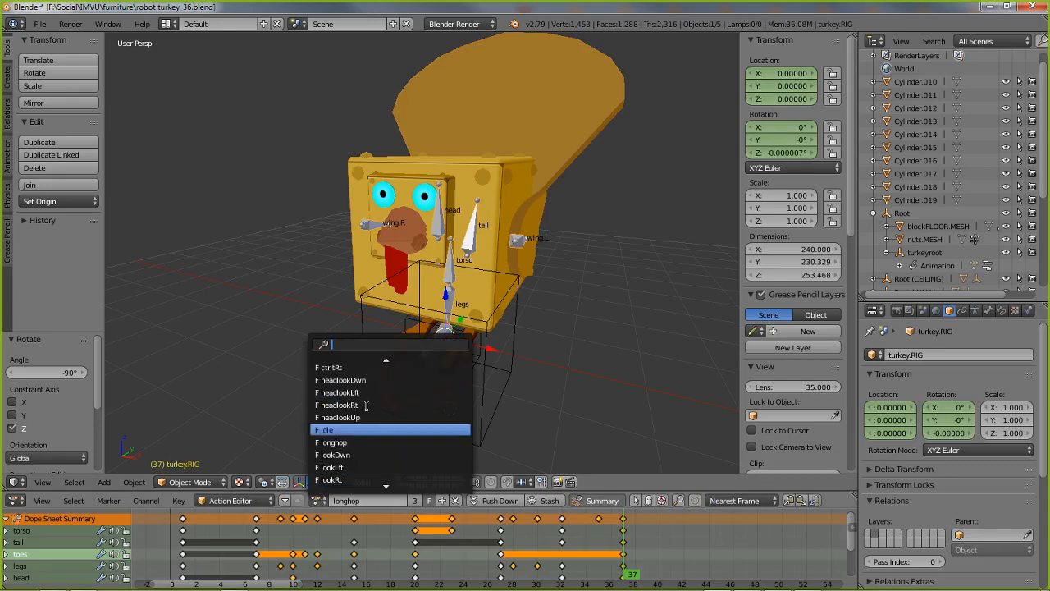
{"action": "key", "text": "Down"}
{"action": "key", "text": "Down"}
{"action": "key", "text": "Down"}
{"action": "key", "text": "Down"}
{"action": "key", "text": "Down"}
{"action": "key", "text": "Down"}
{"action": "key", "text": "Down"}
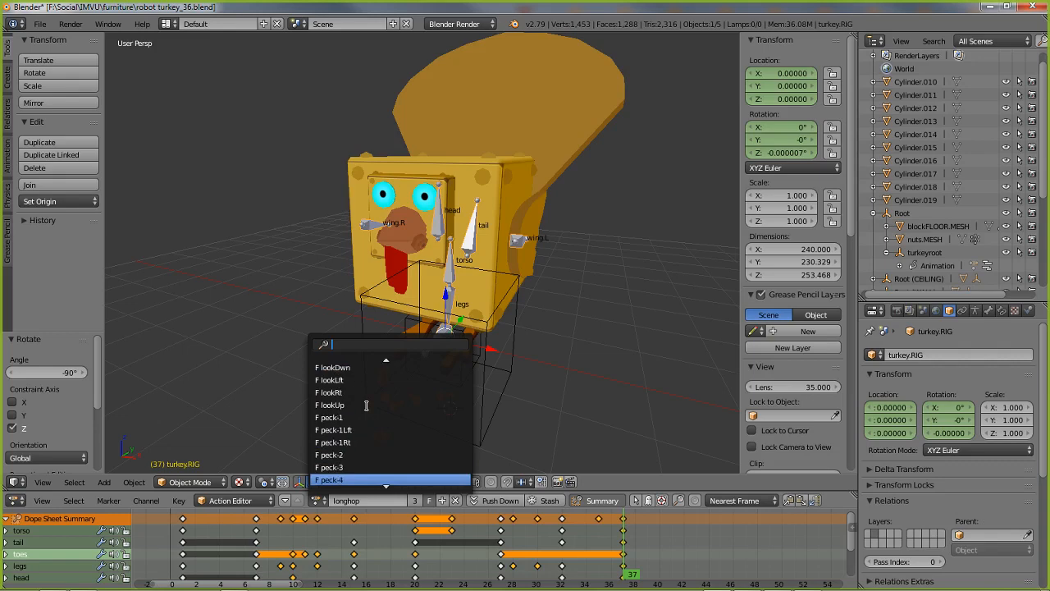
{"action": "key", "text": "Down"}
{"action": "key", "text": "Down"}
{"action": "key", "text": "Down"}
{"action": "key", "text": "Down"}
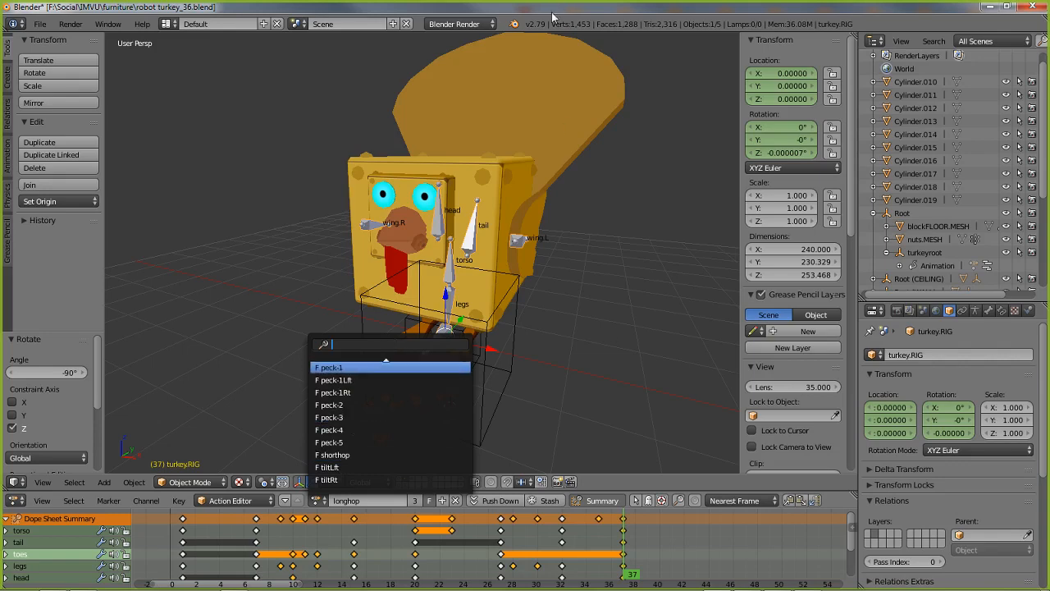
{"action": "left_click", "coordinate": [581, 330]}
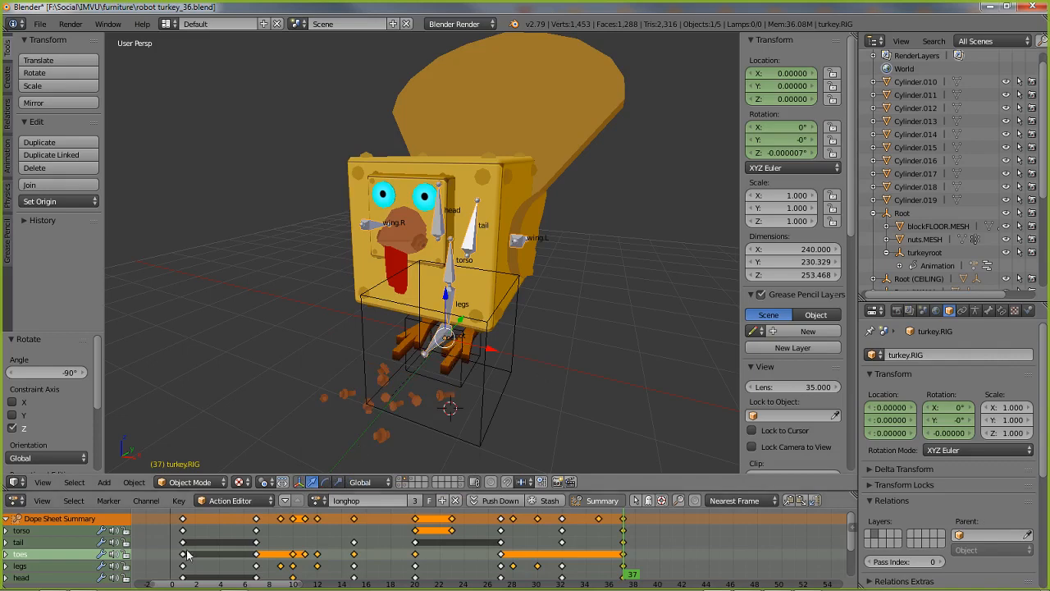
Step: Scrub the longhop action to frame 38 and assign headlookLft to turkey.RIG, scrubbing it around frame 2
{"action": "left_click_drag", "start_coordinate": [183, 557], "coordinate": [643, 563]}
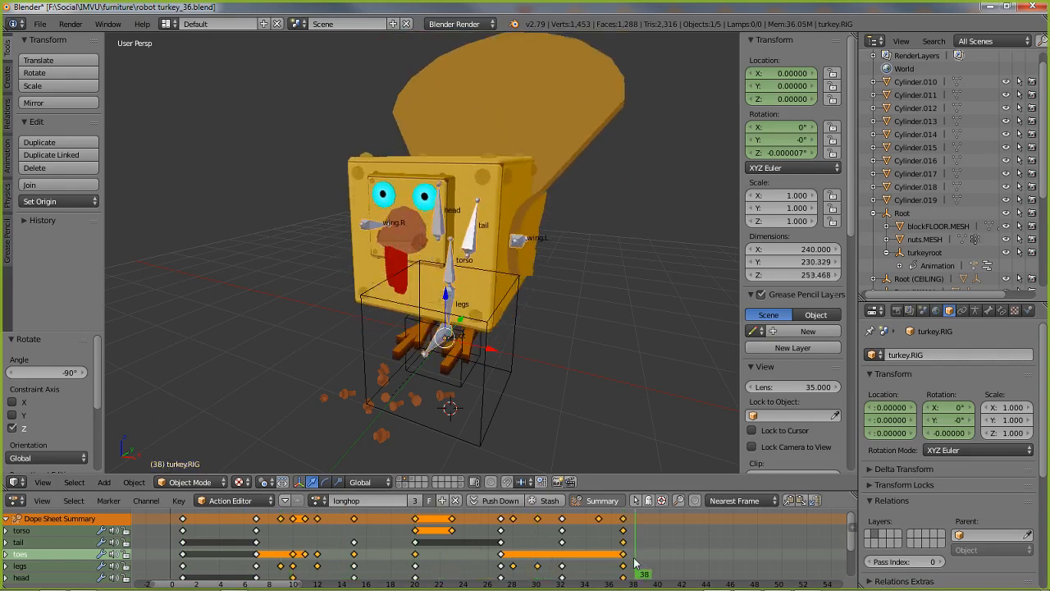
{"action": "left_click", "coordinate": [319, 500]}
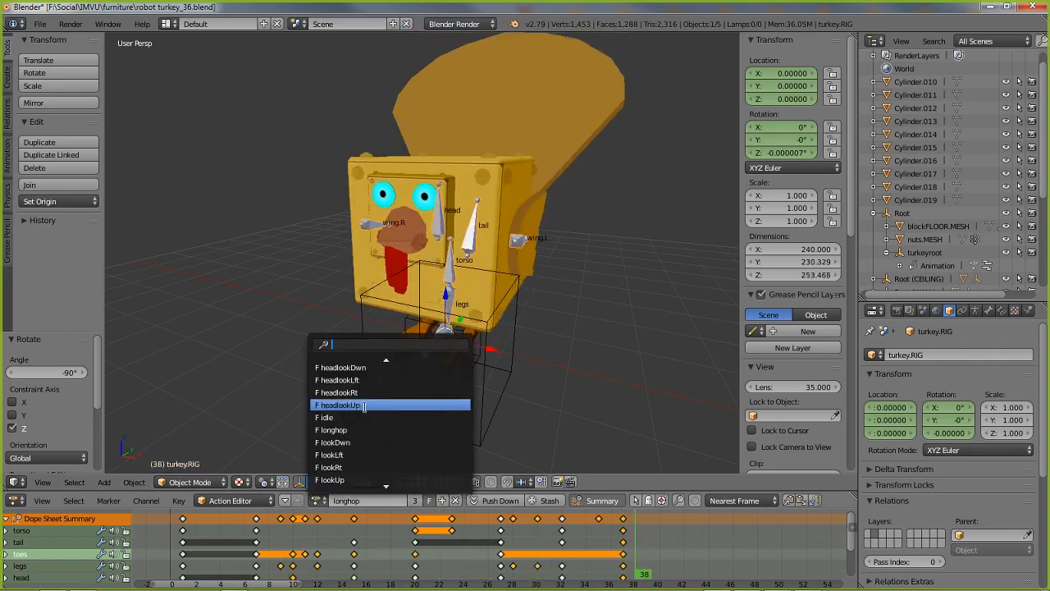
{"action": "left_click", "coordinate": [353, 380]}
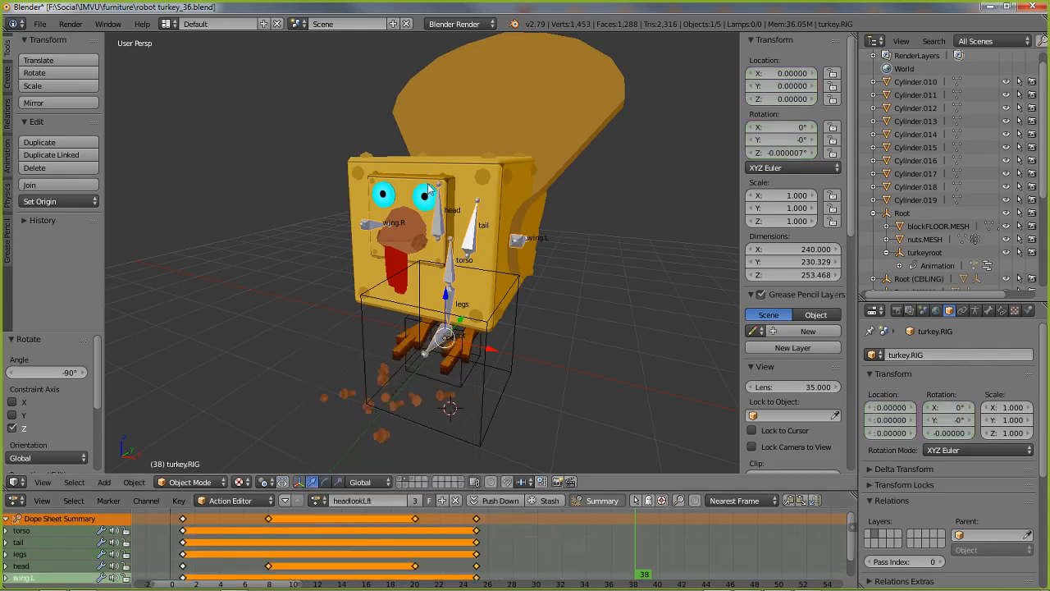
{"action": "mouse_move", "coordinate": [187, 568]}
{"action": "left_mouse_down"}
{"action": "mouse_move", "coordinate": [493, 561]}
{"action": "mouse_move", "coordinate": [204, 558]}
{"action": "left_mouse_up"}
Step: Assign the lookLft action to turkey.RIG and scrub its opening frames, ending at frame 1
{"action": "left_click", "coordinate": [318, 501]}
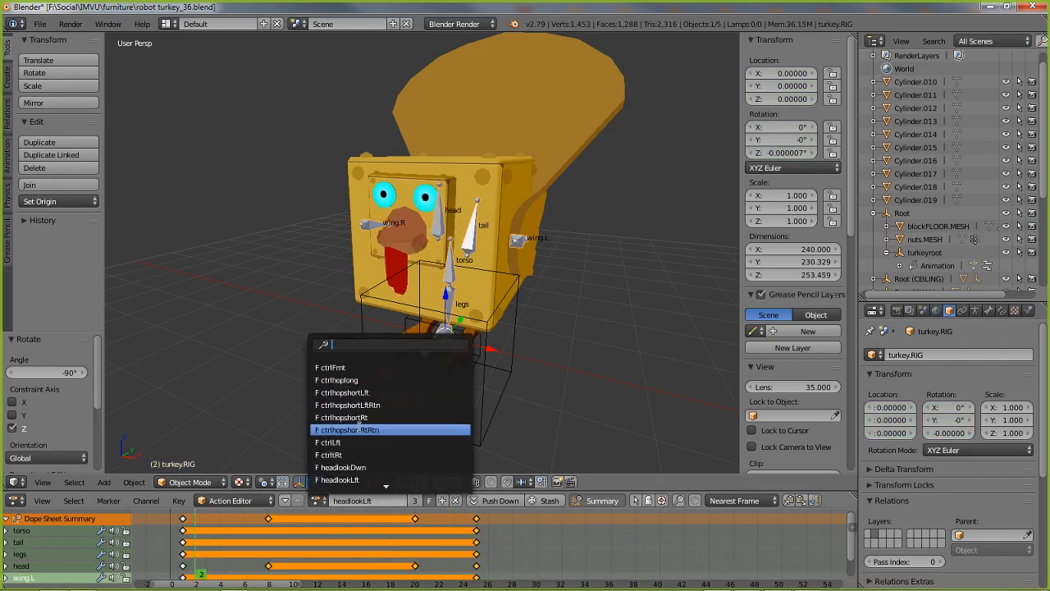
{"action": "scroll", "coordinate": [359, 424], "scroll_direction": "down", "scroll_amount": 7}
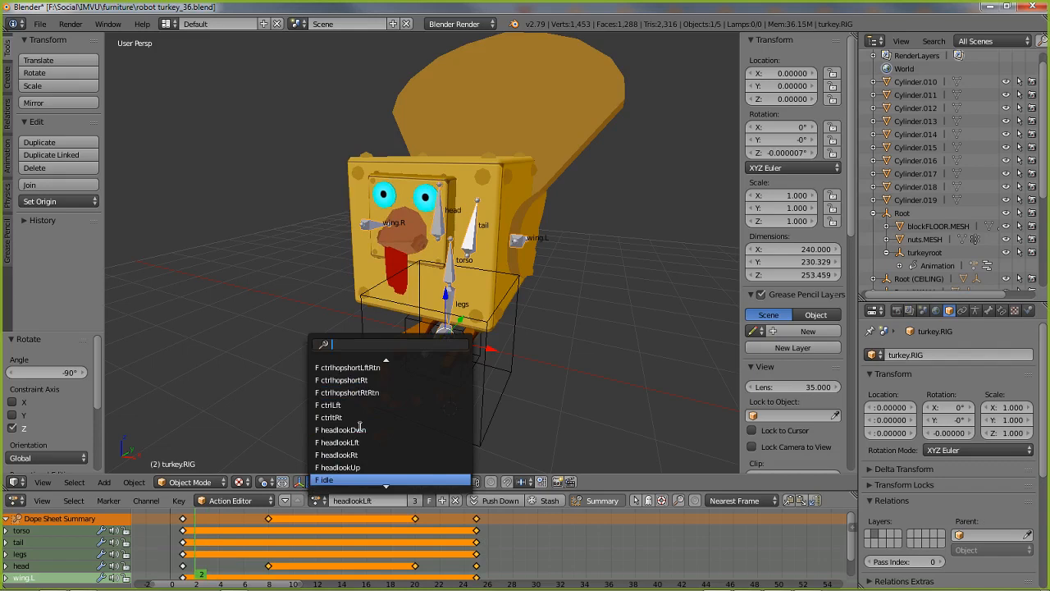
{"action": "scroll", "coordinate": [359, 427], "scroll_direction": "down", "scroll_amount": 7}
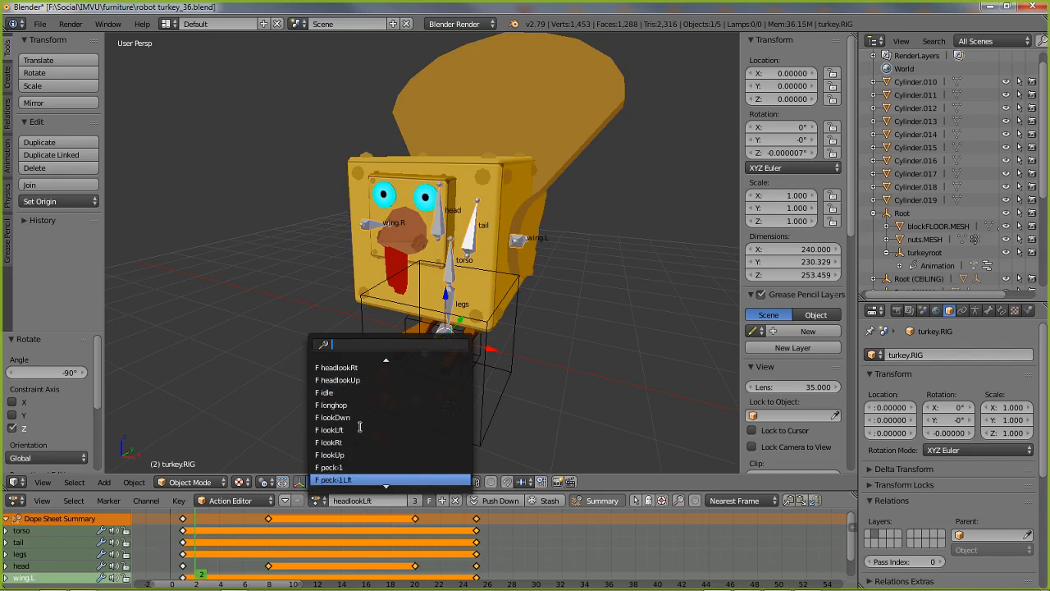
{"action": "left_click", "coordinate": [336, 430]}
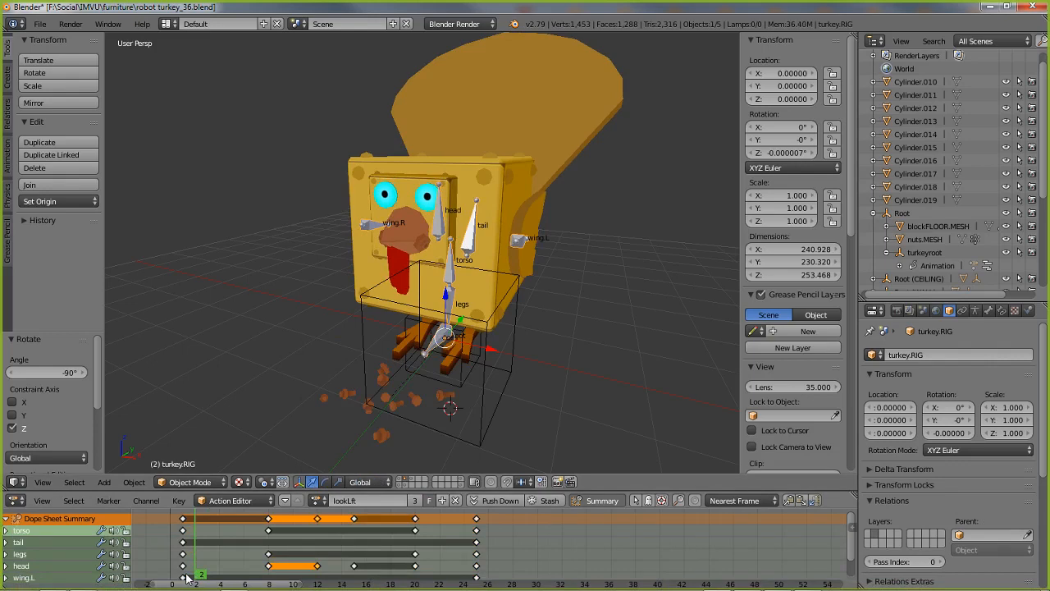
{"action": "left_click_drag", "start_coordinate": [187, 577], "coordinate": [210, 574]}
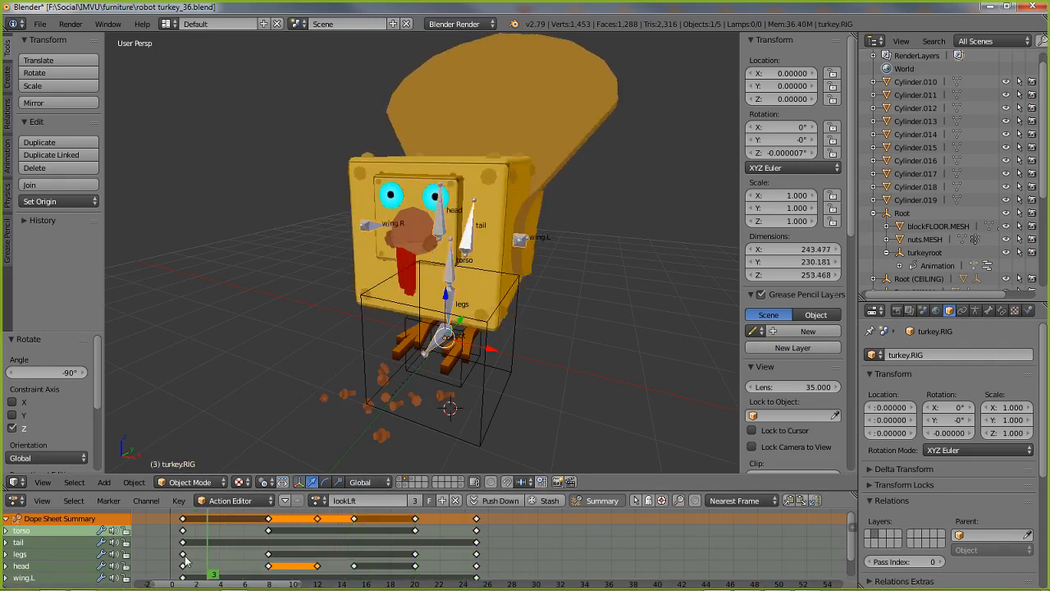
{"action": "left_click", "coordinate": [185, 561]}
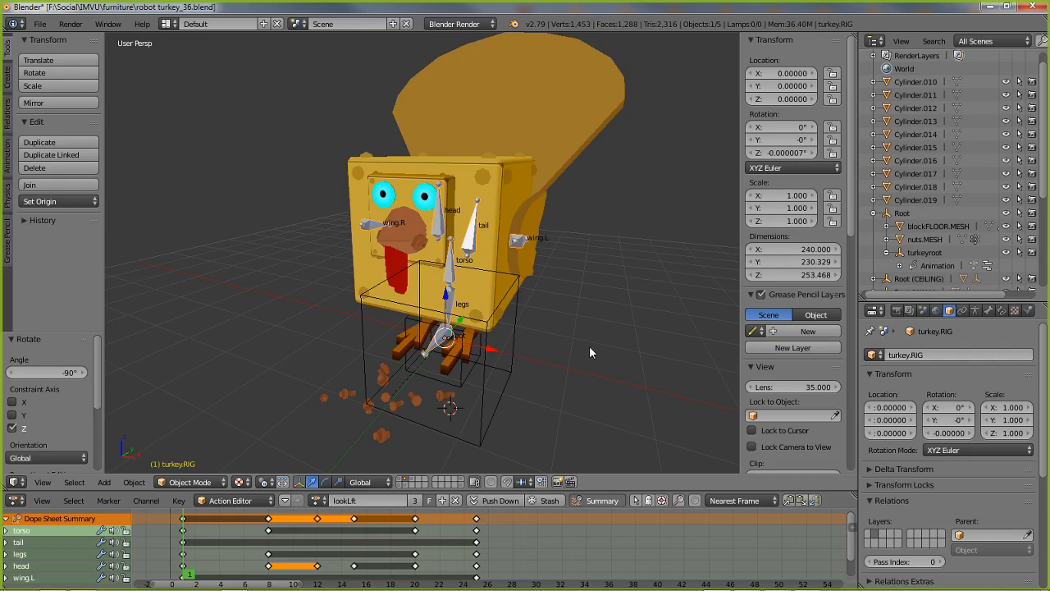
Step: Assign the peck-1Lft action to turkey.RIG and scrub through it to frame 47
{"action": "left_click", "coordinate": [318, 501]}
{"action": "key", "text": "Down"}
{"action": "key", "text": "Down"}
{"action": "key", "text": "Down"}
{"action": "key", "text": "Down"}
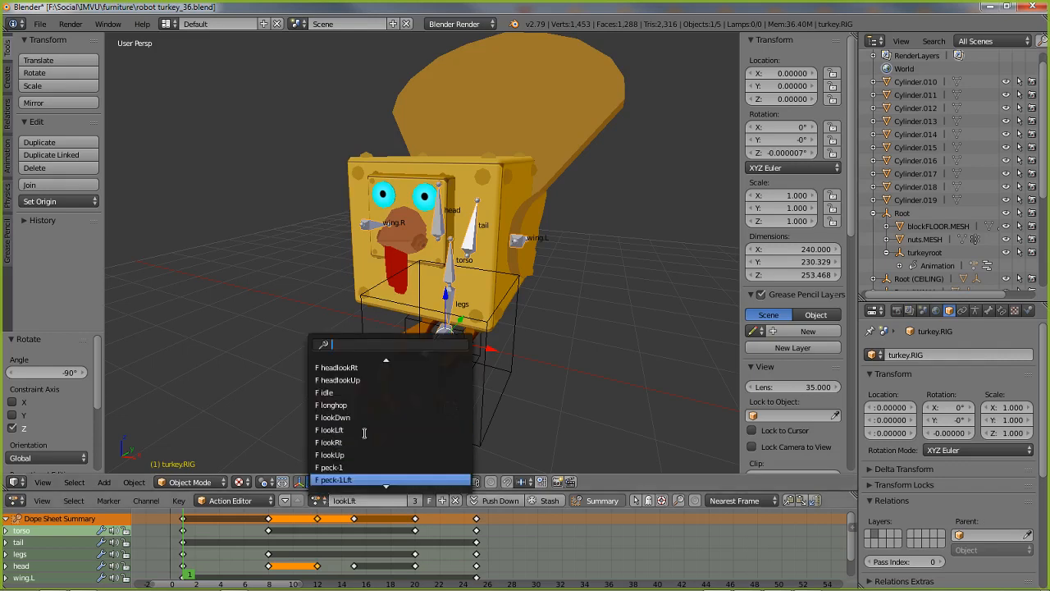
{"action": "key", "text": "Return"}
{"action": "left_click_drag", "start_coordinate": [193, 575], "coordinate": [220, 574]}
{"action": "left_click_drag", "start_coordinate": [421, 573], "coordinate": [746, 572]}
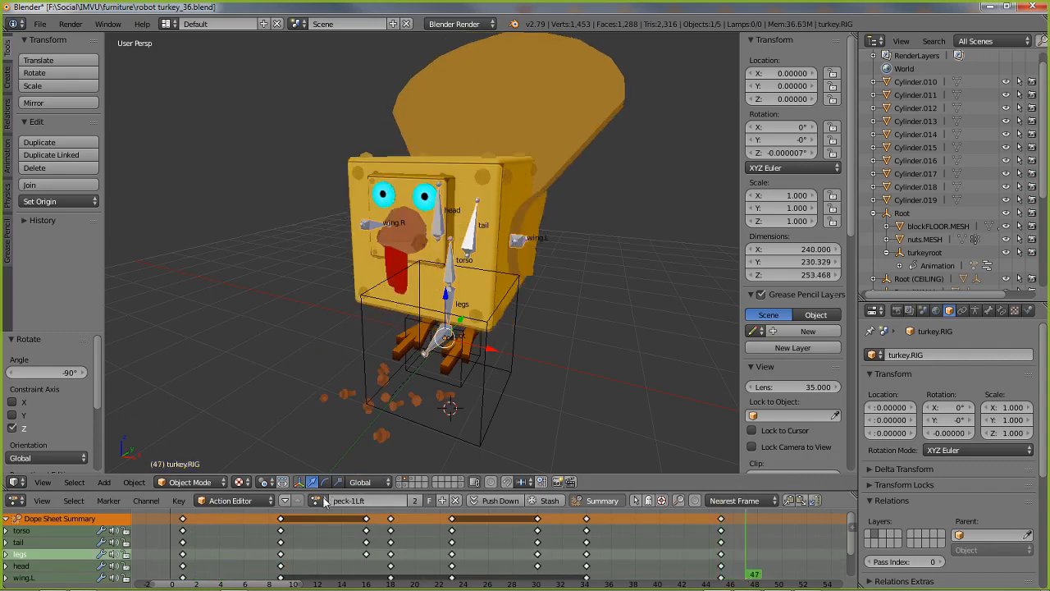
Step: Assign the tiltLft action to turkey.RIG and scrub it between frames 1 and 24
{"action": "left_click", "coordinate": [324, 501]}
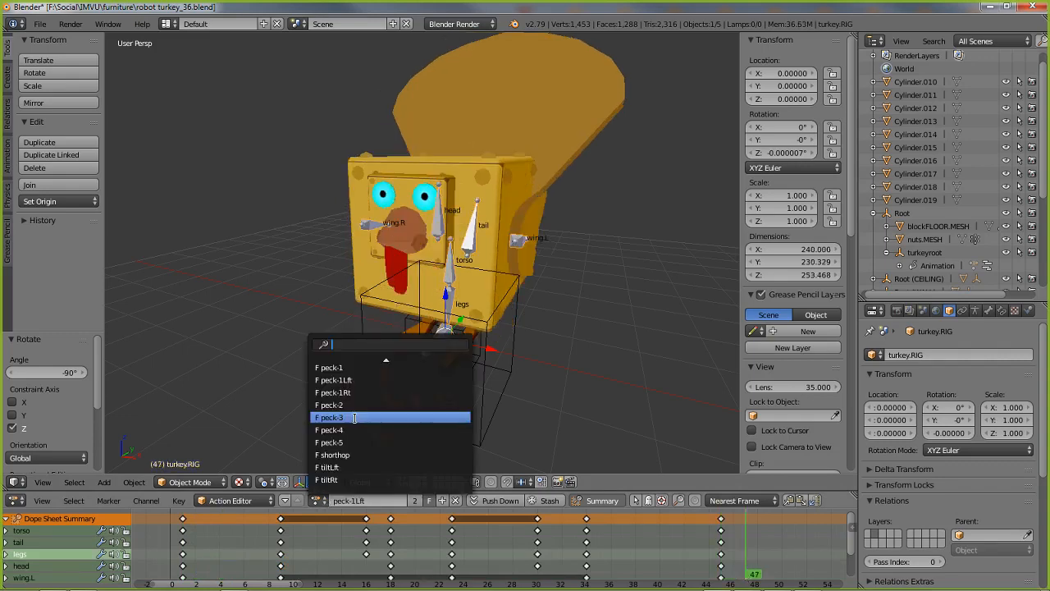
{"action": "left_click", "coordinate": [336, 469]}
{"action": "mouse_move", "coordinate": [201, 566]}
{"action": "left_mouse_down"}
{"action": "mouse_move", "coordinate": [481, 563]}
{"action": "mouse_move", "coordinate": [181, 565]}
{"action": "left_mouse_up"}
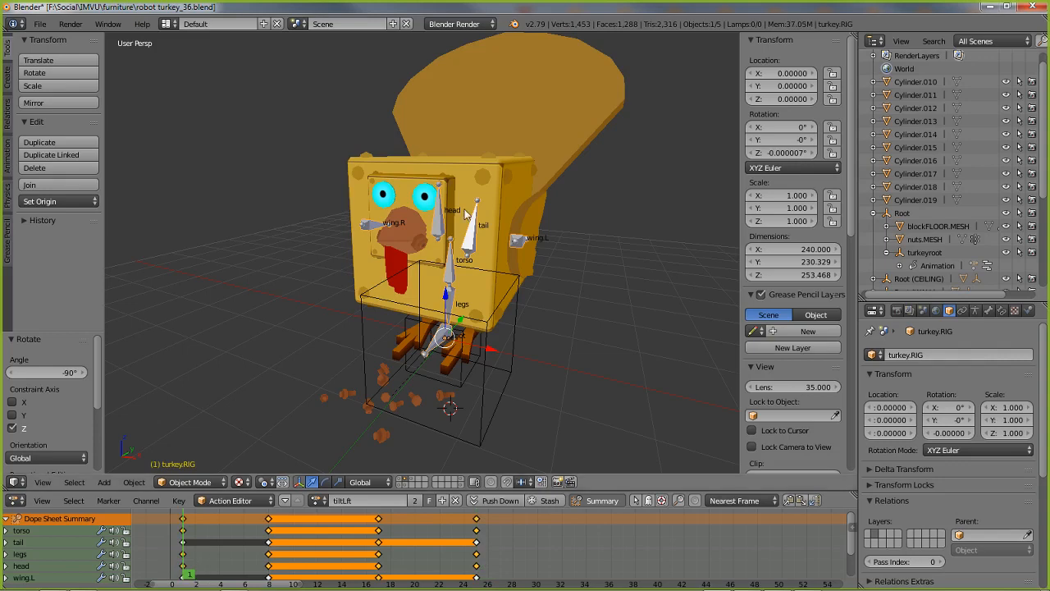
{"action": "left_click", "coordinate": [464, 572]}
Step: Assign the tiltRt action to turkey.RIG and view it at frame 25
{"action": "left_click", "coordinate": [324, 501]}
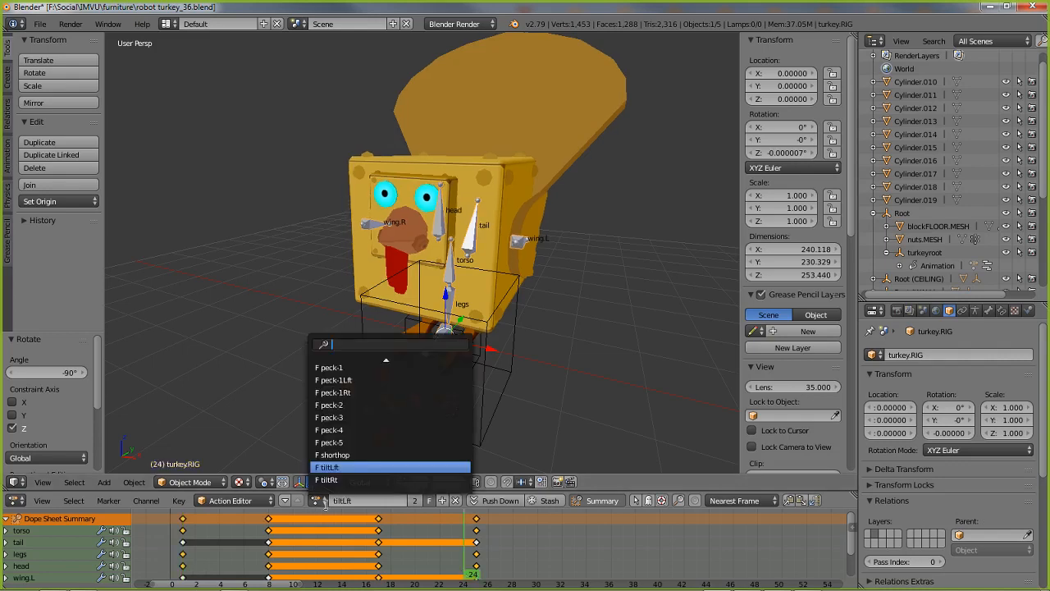
{"action": "left_click", "coordinate": [328, 479]}
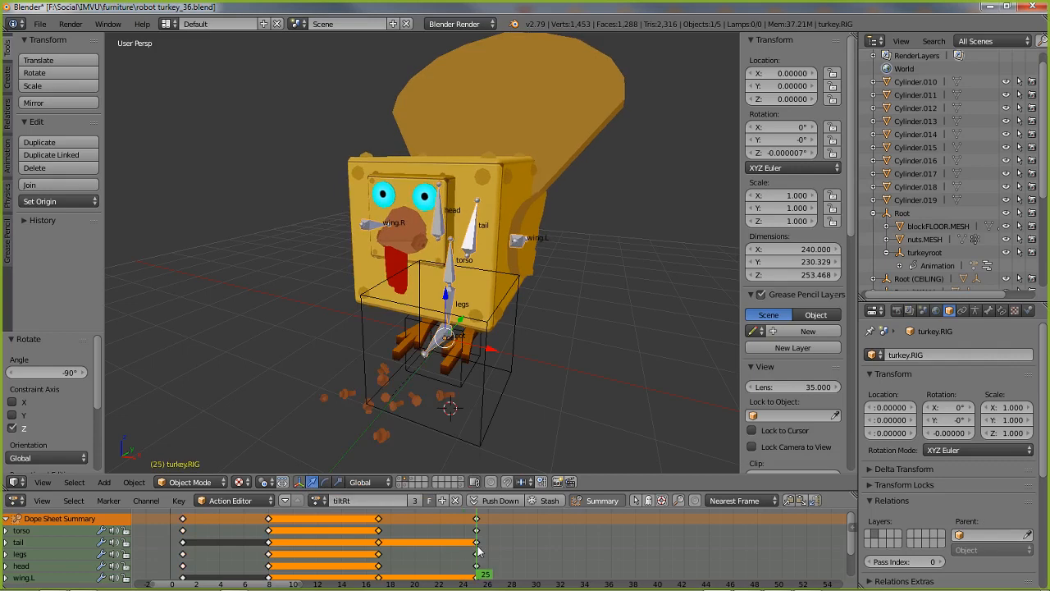
{"action": "key", "text": "Right"}
Step: View the turkey from its side and select the turkeyroot object to show its ctrlLft keyframes
{"action": "middle_click_drag", "start_coordinate": [549, 340], "coordinate": [493, 335]}
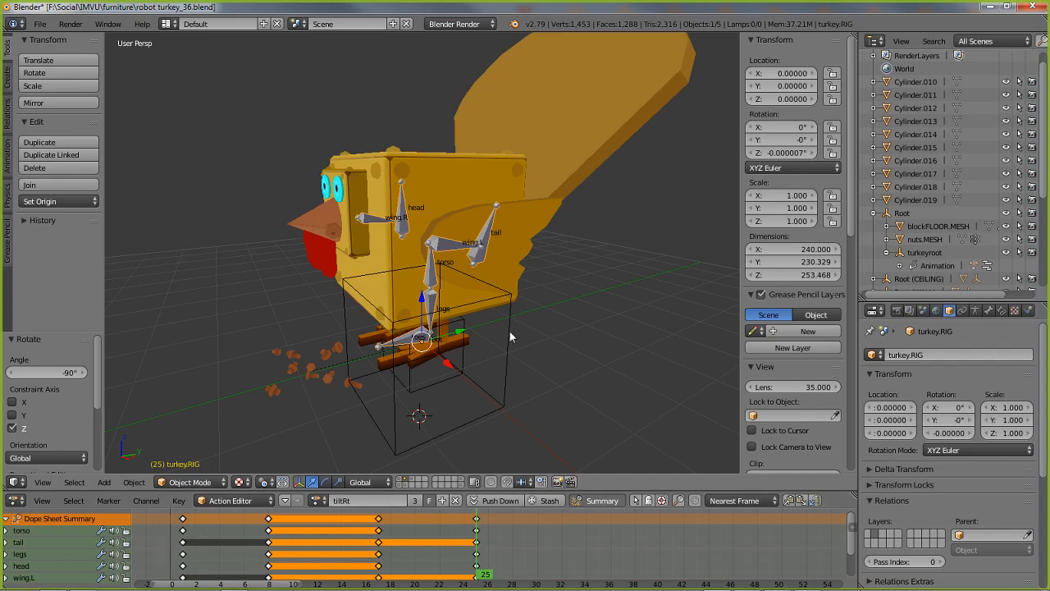
{"action": "right_click", "coordinate": [419, 394]}
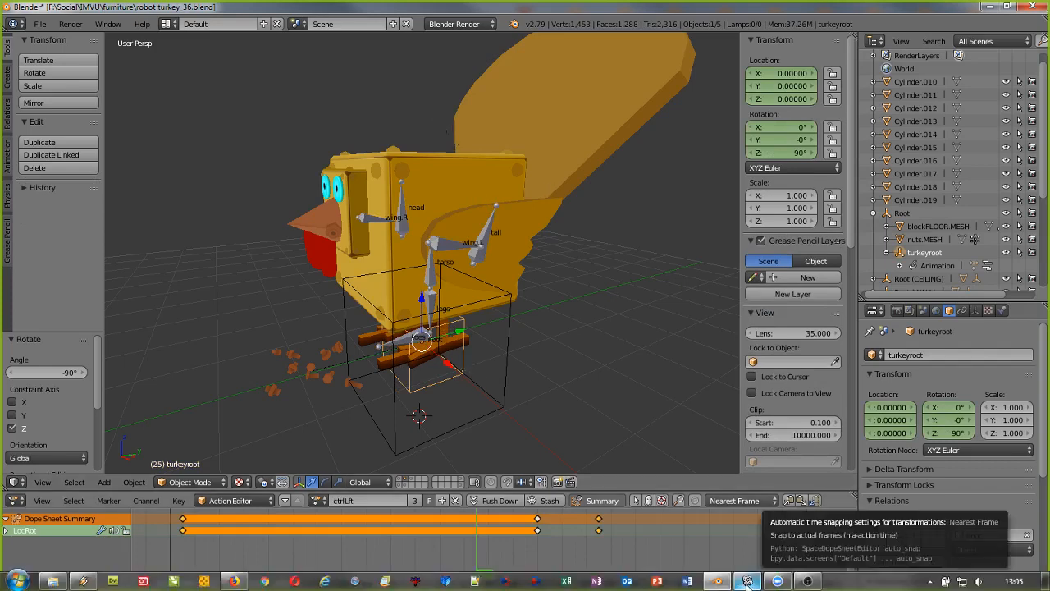
Step: Switch to the IMVU editor, open the product's actions, and watch the turkey's animation from several distances and angles
{"action": "left_click", "coordinate": [724, 584]}
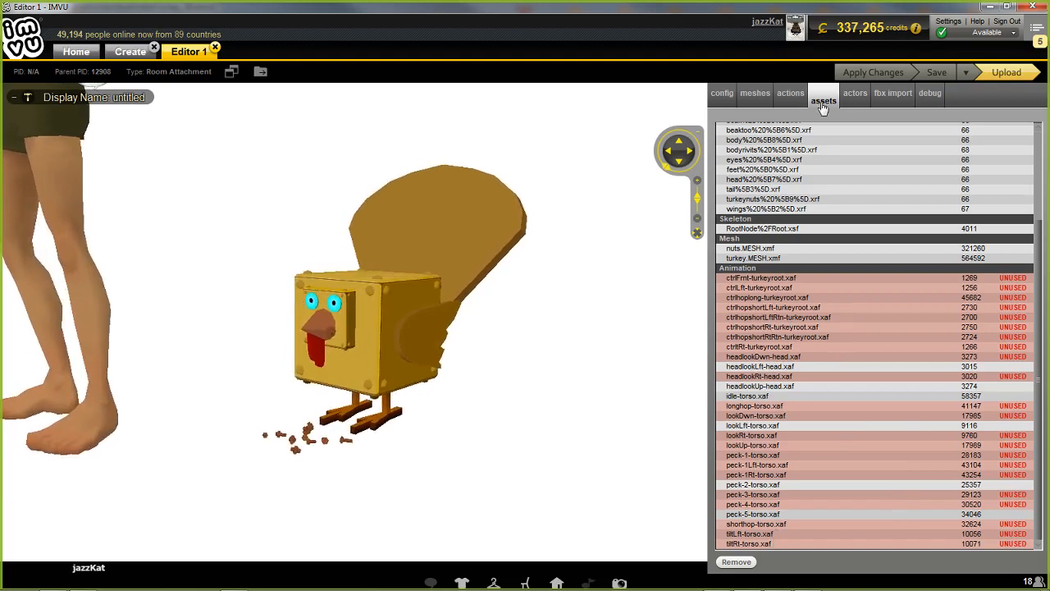
{"action": "left_click", "coordinate": [790, 96]}
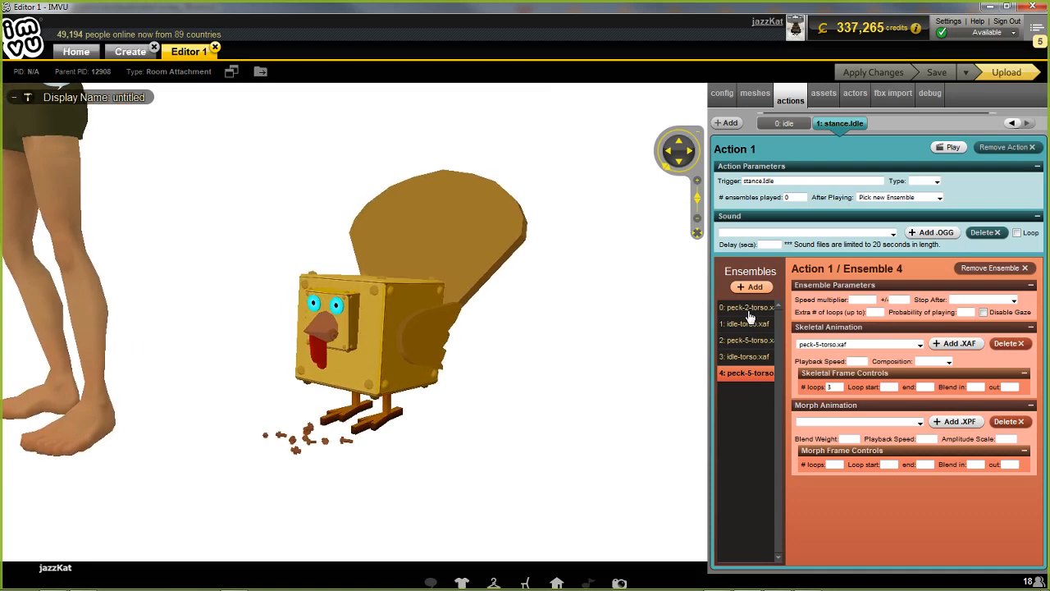
{"action": "scroll", "coordinate": [237, 277], "scroll_direction": "up", "scroll_amount": 3}
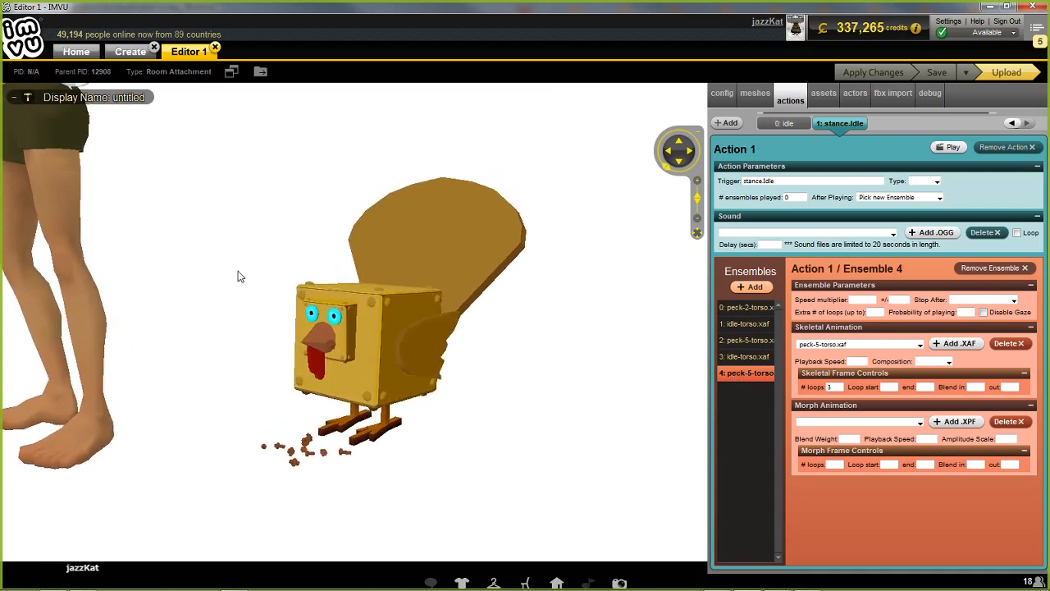
{"action": "scroll", "coordinate": [257, 314], "scroll_direction": "down", "scroll_amount": 3}
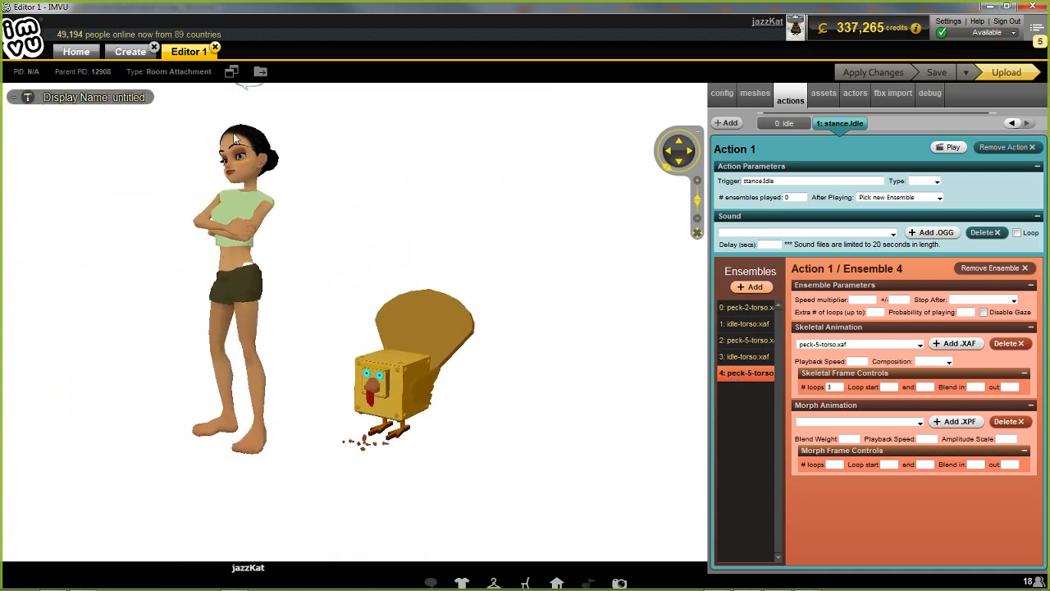
{"action": "scroll", "coordinate": [328, 403], "scroll_direction": "up", "scroll_amount": 3}
{"action": "scroll", "coordinate": [320, 382], "scroll_direction": "down", "scroll_amount": 1}
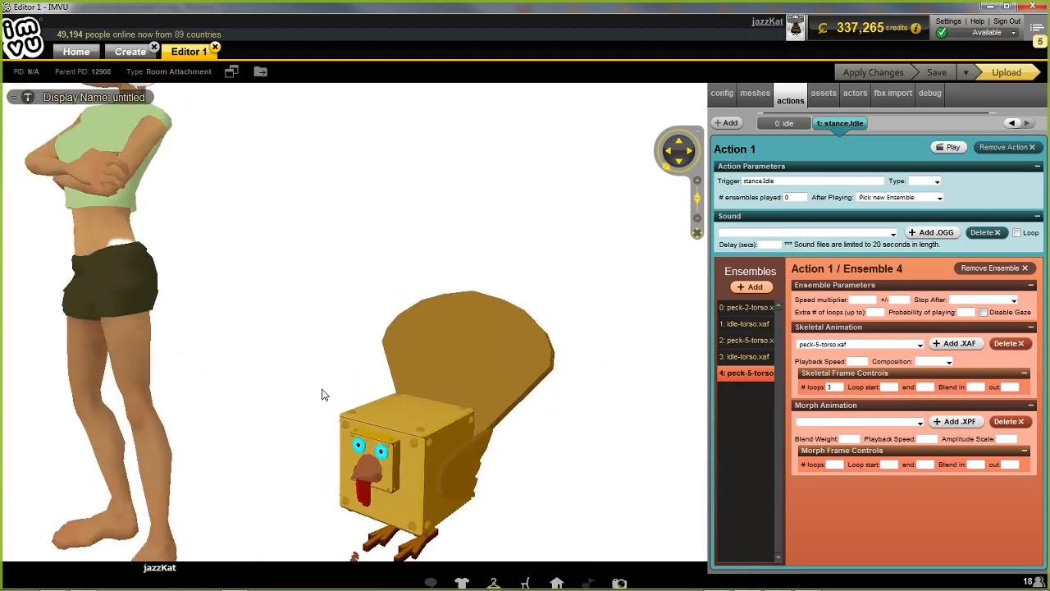
{"action": "left_click_drag", "start_coordinate": [322, 378], "coordinate": [325, 371]}
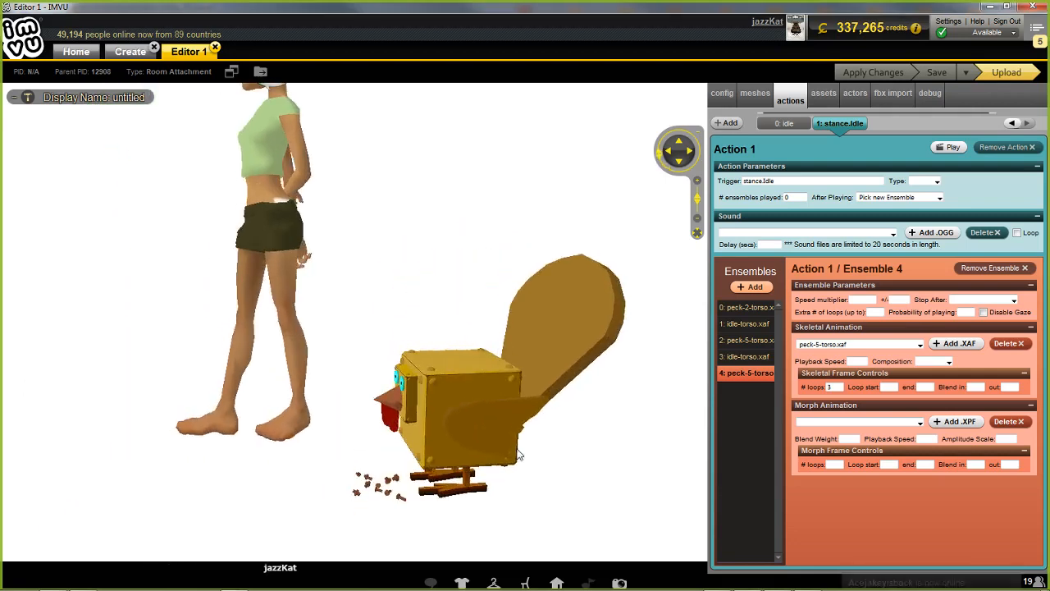
{"action": "mouse_move", "coordinate": [577, 449]}
{"action": "left_mouse_down"}
{"action": "mouse_move", "coordinate": [591, 448]}
{"action": "mouse_move", "coordinate": [569, 451]}
{"action": "mouse_move", "coordinate": [580, 428]}
{"action": "mouse_move", "coordinate": [569, 464]}
{"action": "mouse_move", "coordinate": [588, 458]}
{"action": "left_mouse_up"}
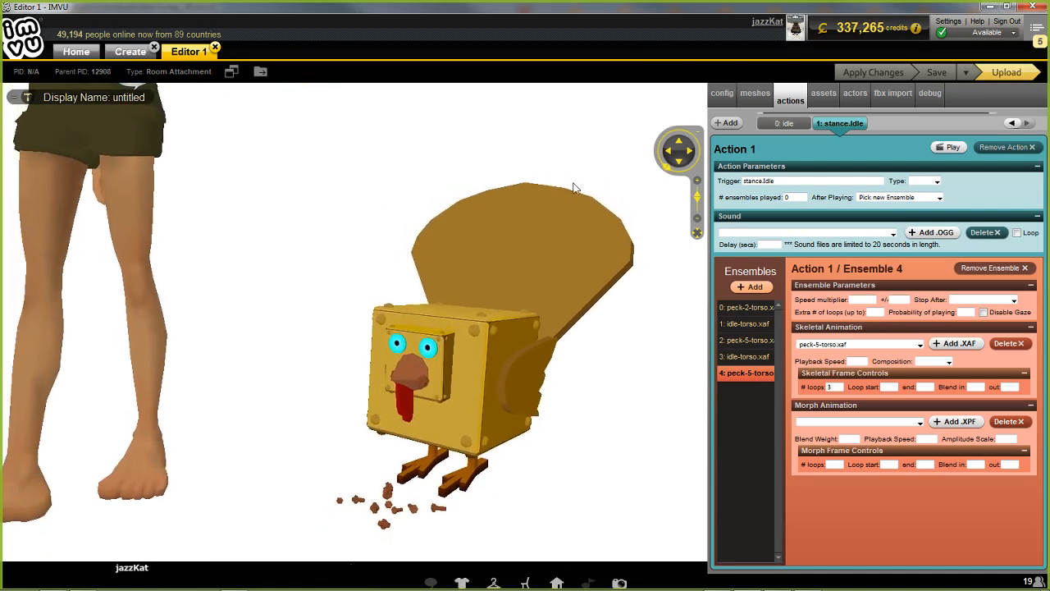
{"action": "left_click_drag", "start_coordinate": [438, 248], "coordinate": [413, 288]}
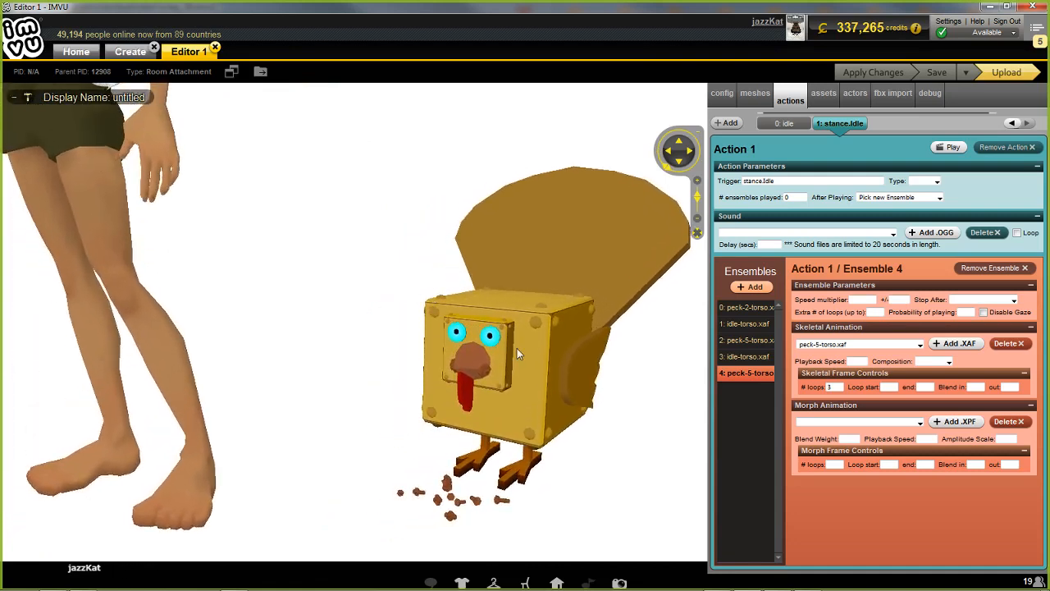
{"action": "left_click_drag", "start_coordinate": [603, 448], "coordinate": [587, 452]}
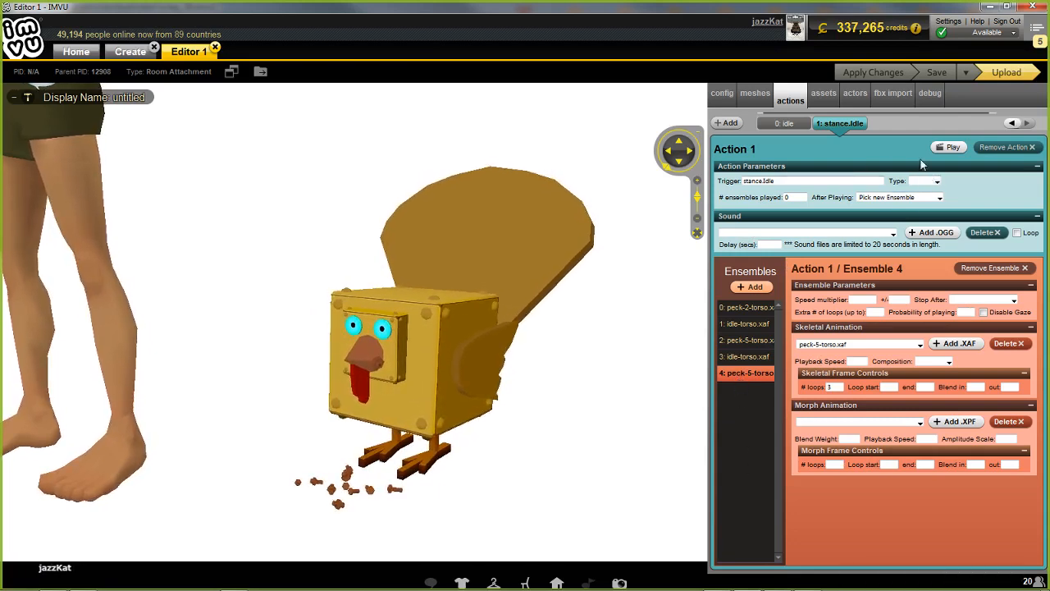
Step: Check the After Playing options of the stance.Idle action and compare it with the idle action
{"action": "left_click", "coordinate": [918, 198]}
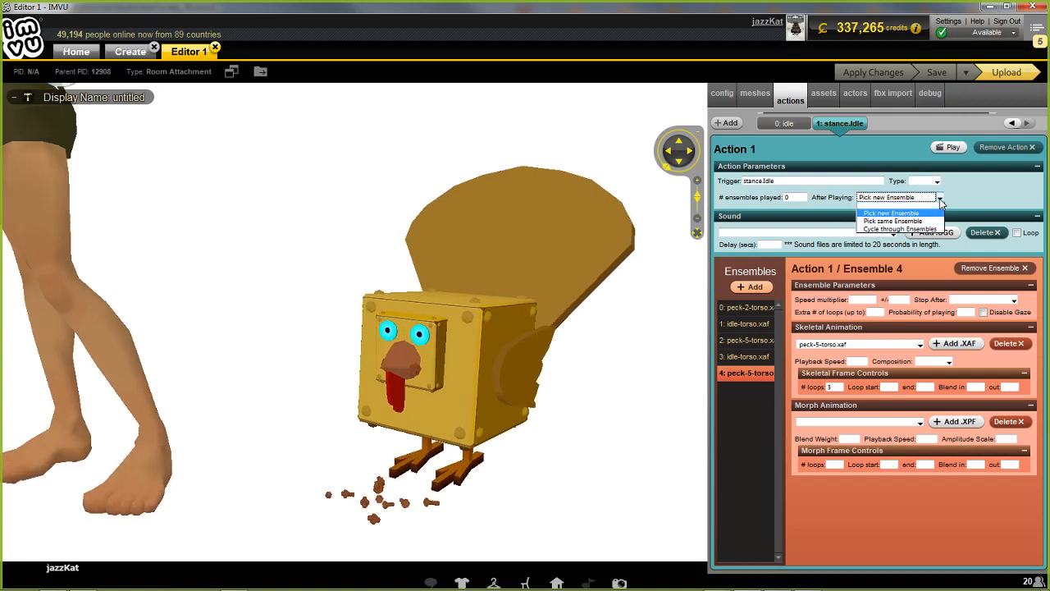
{"action": "left_click", "coordinate": [1011, 189]}
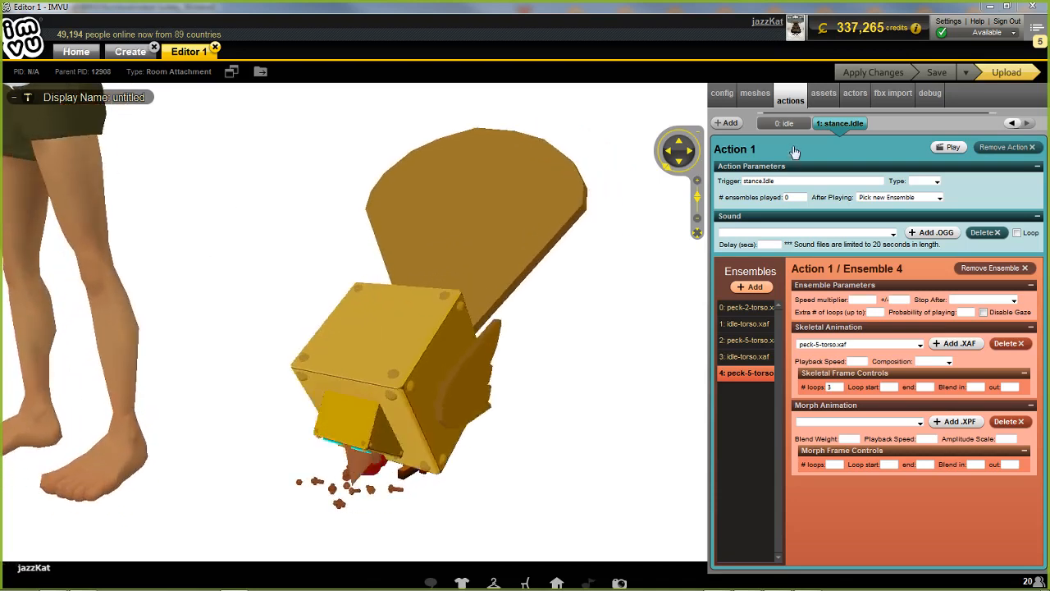
{"action": "left_click", "coordinate": [784, 123]}
{"action": "left_click", "coordinate": [841, 126]}
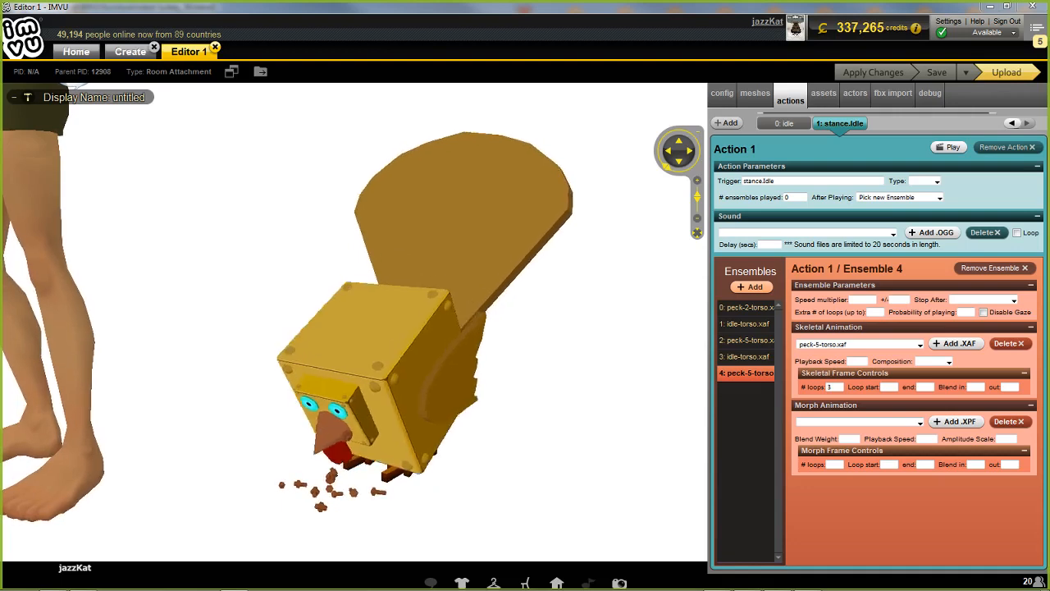
Step: Examine the turkey's peck animation and the scattered nuts from a closer, lower angle in the IMVU preview
{"action": "left_click_drag", "start_coordinate": [264, 407], "coordinate": [218, 436]}
{"action": "scroll", "coordinate": [247, 417], "scroll_direction": "up", "scroll_amount": 4}
{"action": "scroll", "coordinate": [221, 391], "scroll_direction": "up", "scroll_amount": 2}
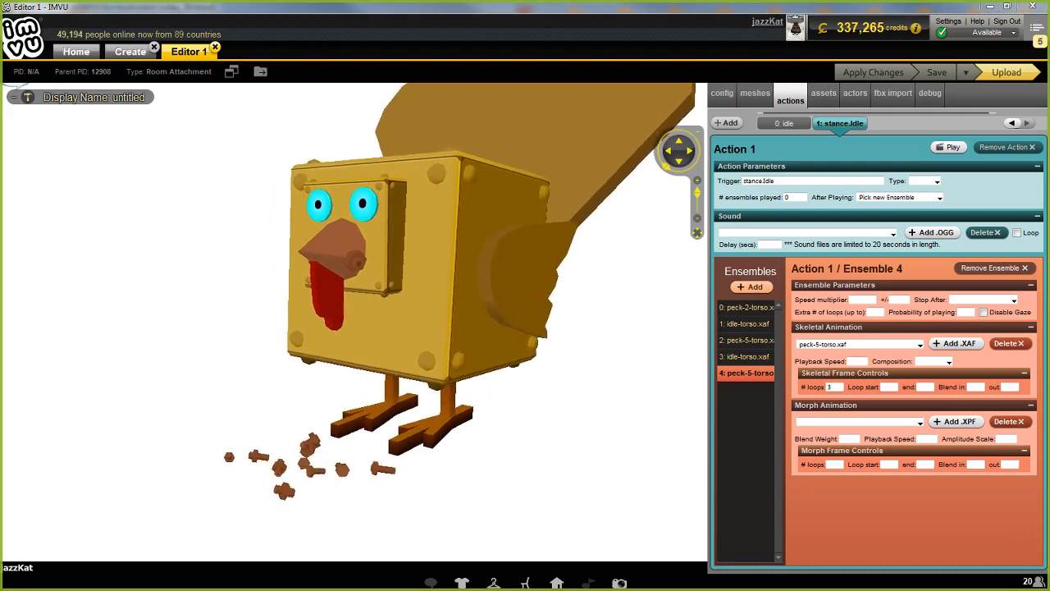
{"action": "mouse_move", "coordinate": [230, 399]}
{"action": "left_mouse_down"}
{"action": "mouse_move", "coordinate": [433, 433]}
{"action": "mouse_move", "coordinate": [190, 402]}
{"action": "left_mouse_up"}
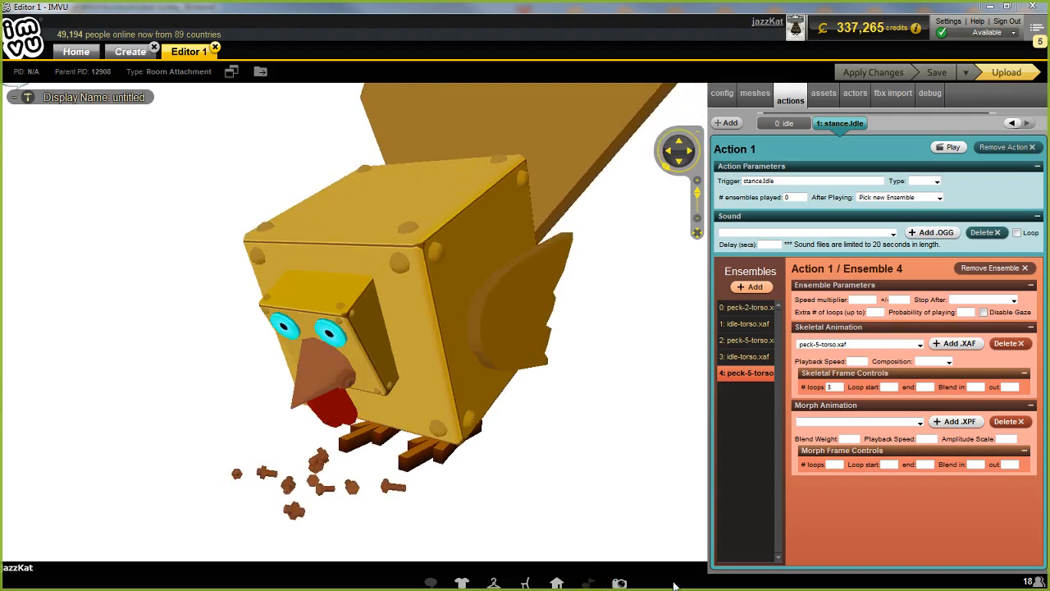
Step: Switch to Blender and select nuts.MESH and turkey.RIG alternately to compare the static nuts with the animated rig
{"action": "left_click", "coordinate": [717, 583]}
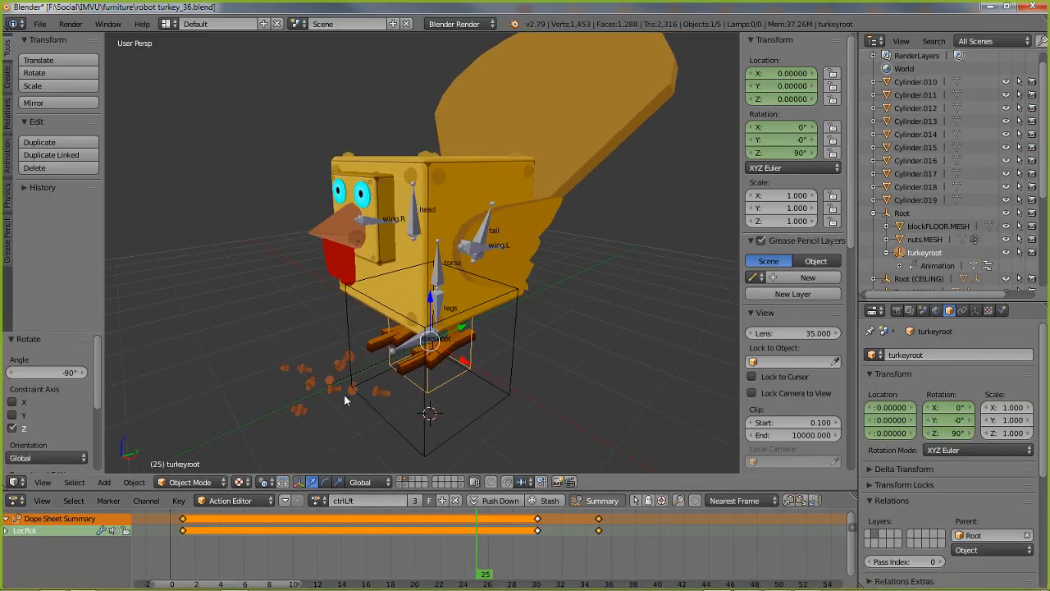
{"action": "middle_click_drag", "start_coordinate": [344, 394], "coordinate": [378, 334]}
{"action": "scroll", "coordinate": [377, 334], "scroll_direction": "up", "scroll_amount": 4}
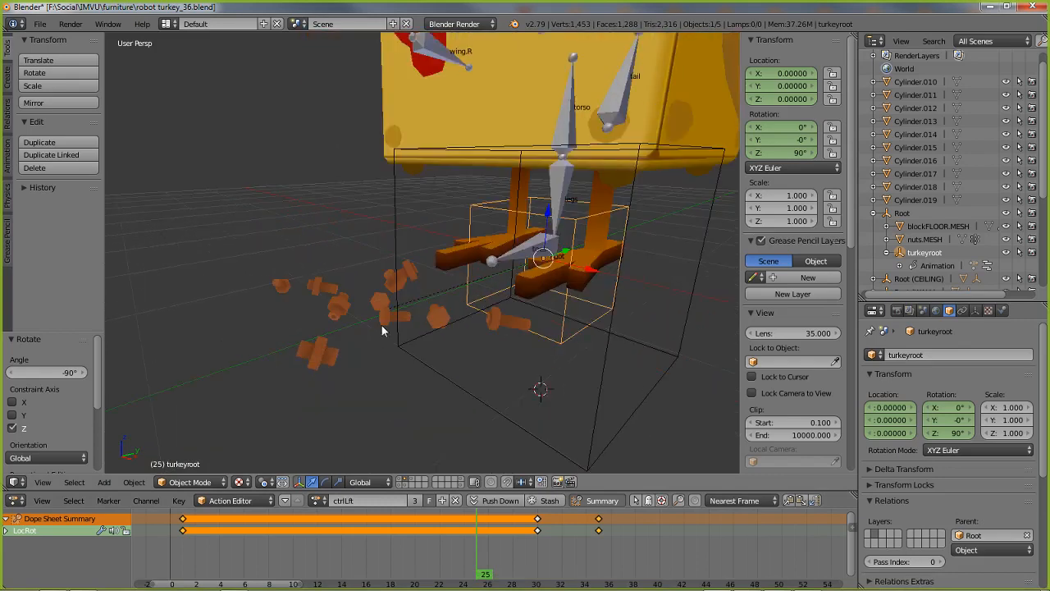
{"action": "right_click", "coordinate": [337, 358]}
{"action": "scroll", "coordinate": [386, 336], "scroll_direction": "up", "scroll_amount": 3}
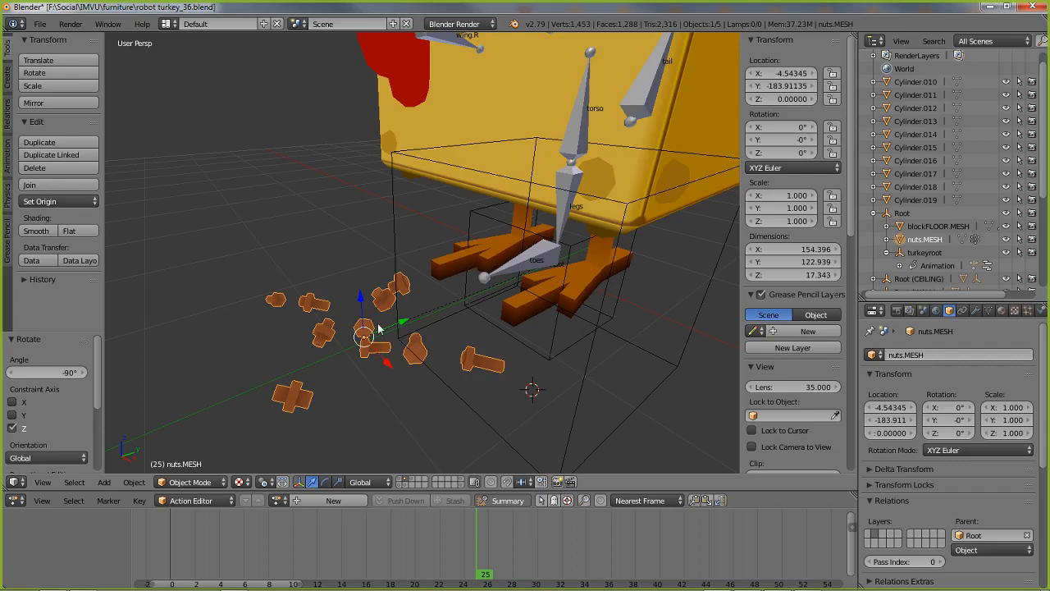
{"action": "right_click", "coordinate": [533, 263]}
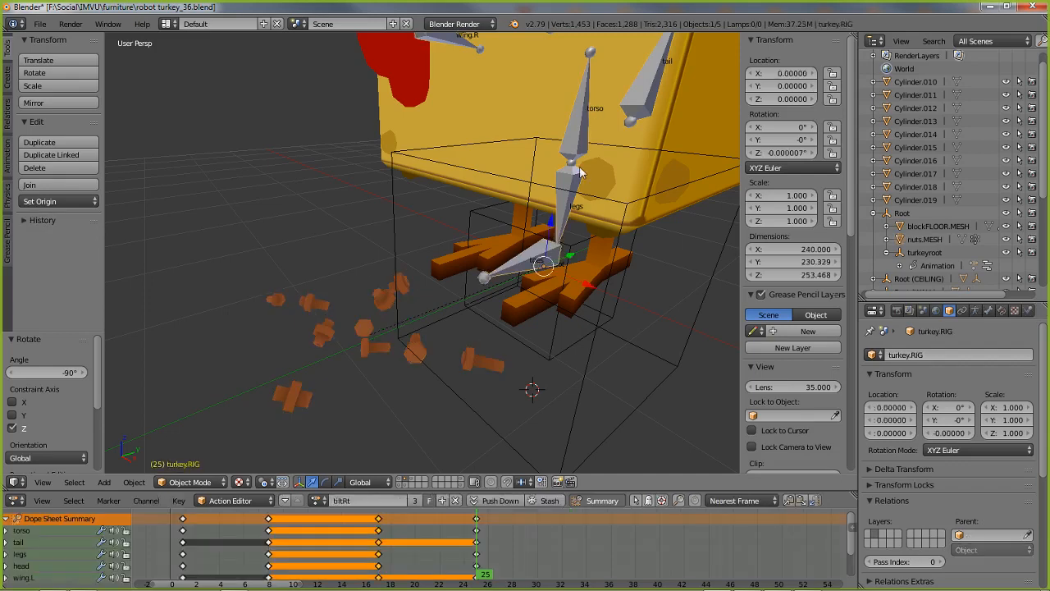
{"action": "right_click", "coordinate": [363, 341]}
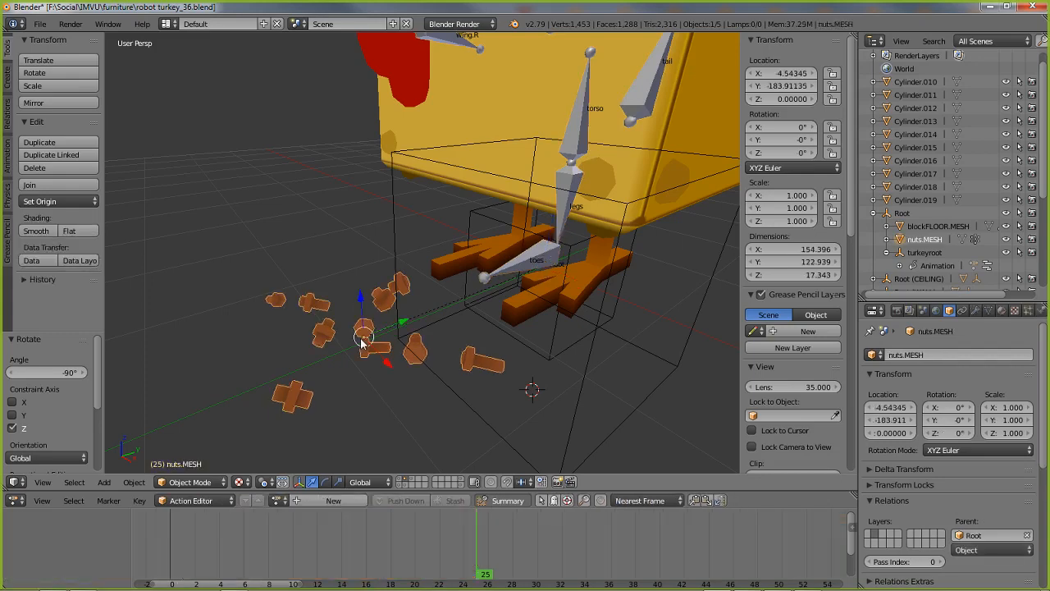
{"action": "right_click", "coordinate": [542, 257]}
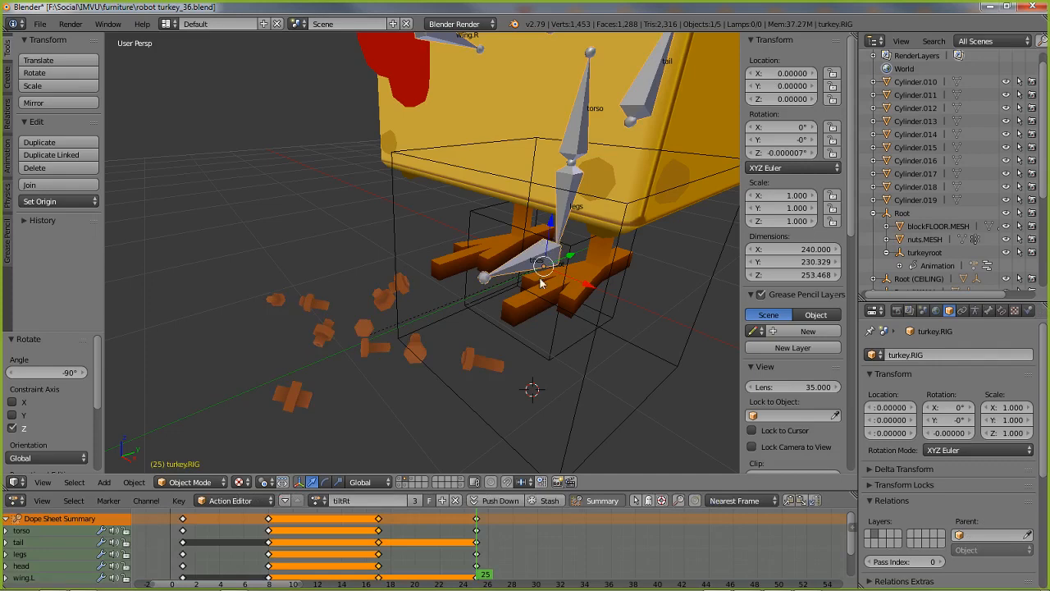
Step: Inspect turkeyroot and Root, and select Root, turkeyroot and turkey.RIG together to show the turkey's skeleton chain
{"action": "middle_click_drag", "start_coordinate": [445, 340], "coordinate": [468, 336]}
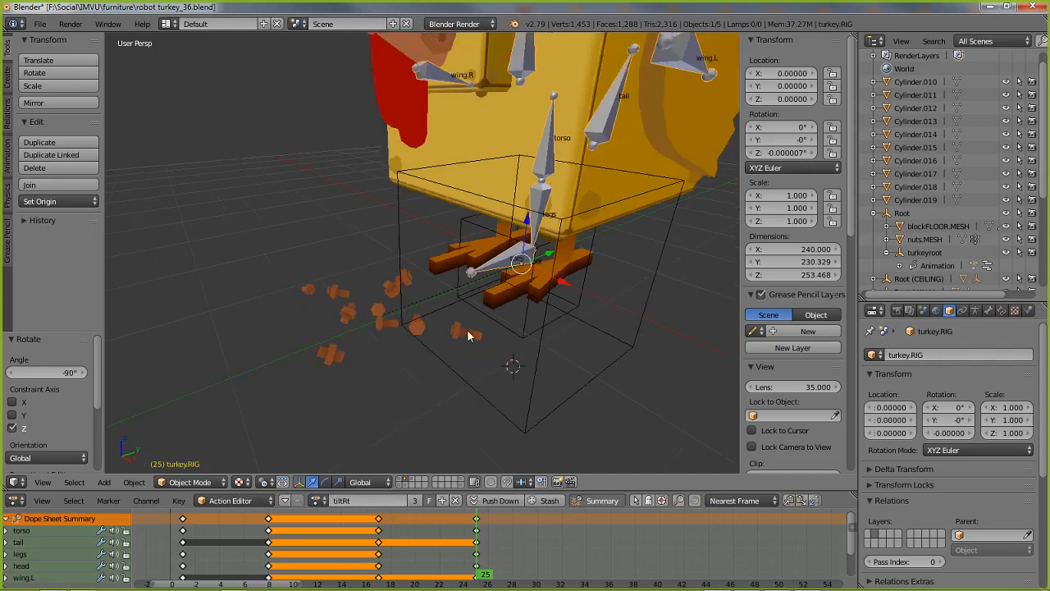
{"action": "right_click", "coordinate": [519, 330]}
{"action": "middle_click_drag", "start_coordinate": [555, 352], "coordinate": [524, 346]}
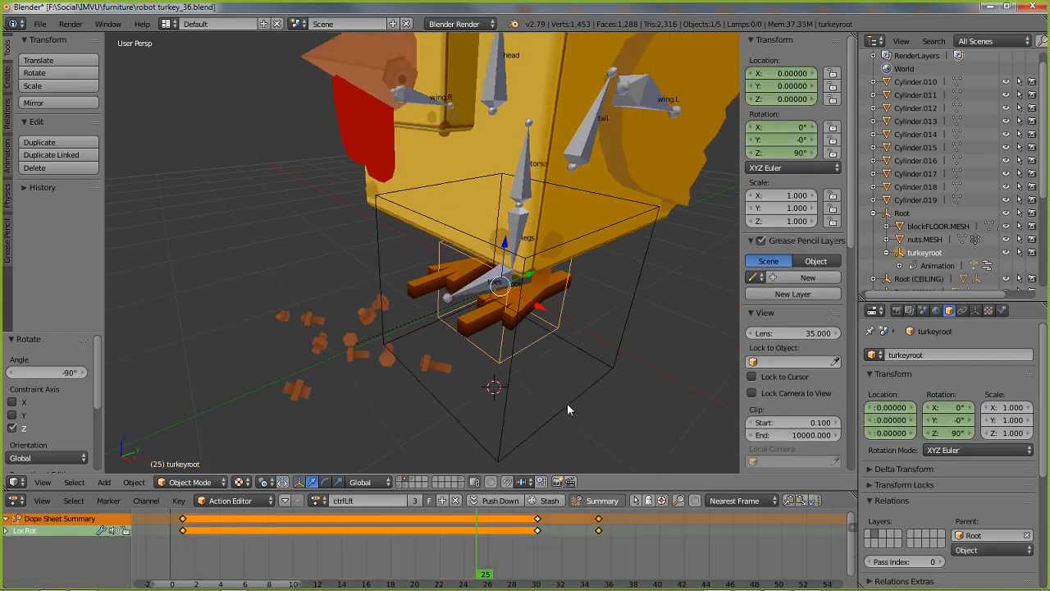
{"action": "right_click", "coordinate": [567, 403]}
{"action": "right_click", "coordinate": [532, 345]}
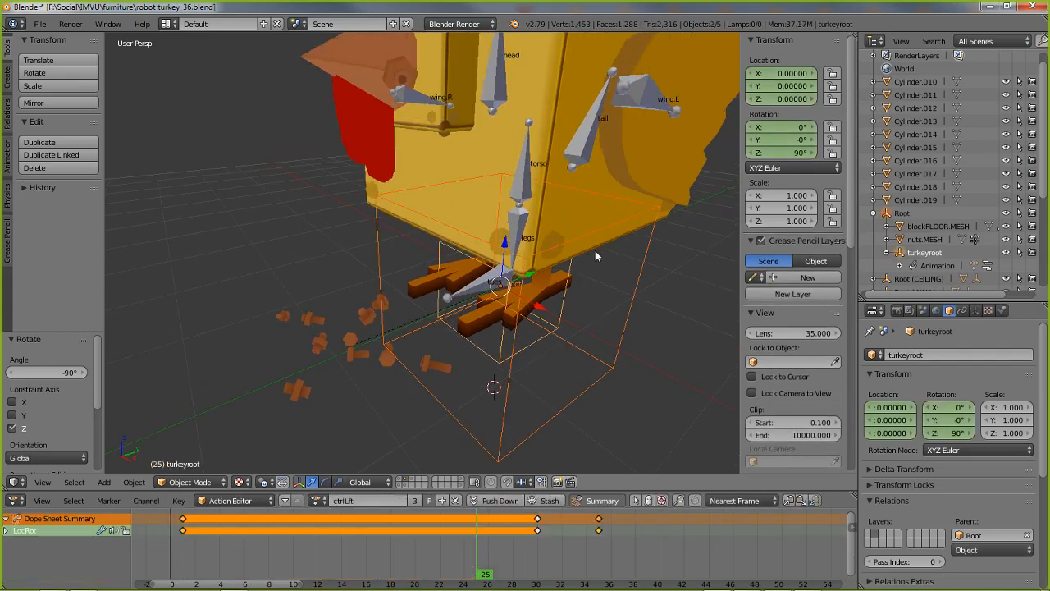
{"action": "right_click", "coordinate": [504, 433]}
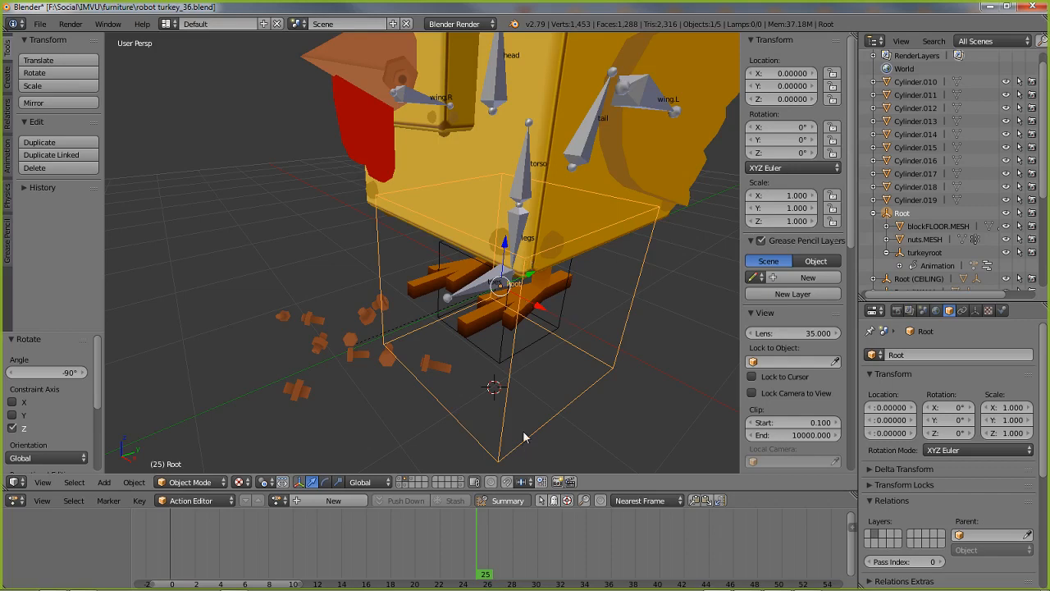
{"action": "right_click", "coordinate": [526, 352], "text": "shift"}
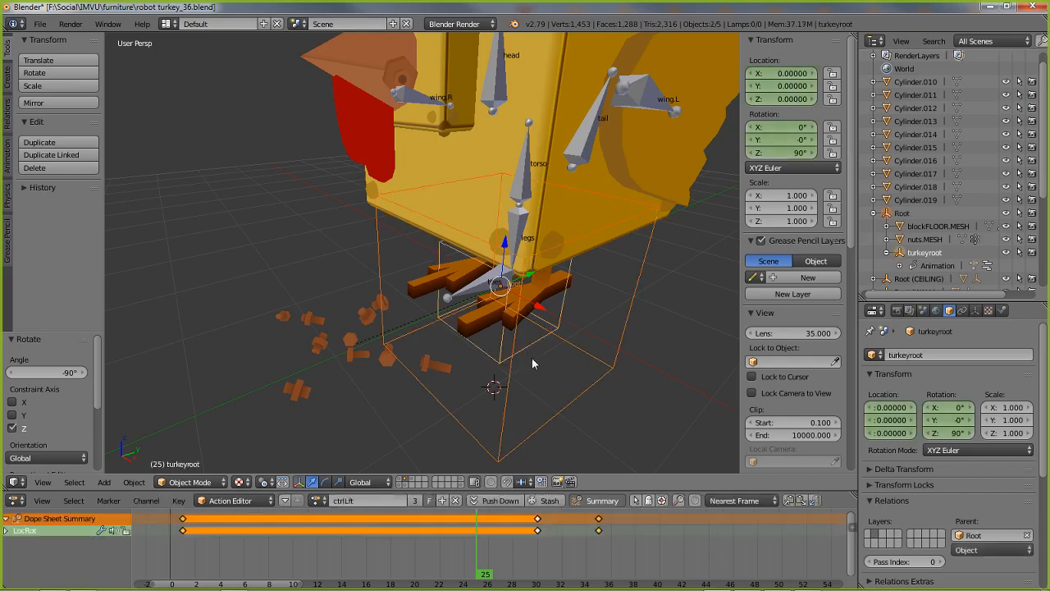
{"action": "right_click", "coordinate": [461, 294], "text": "shift"}
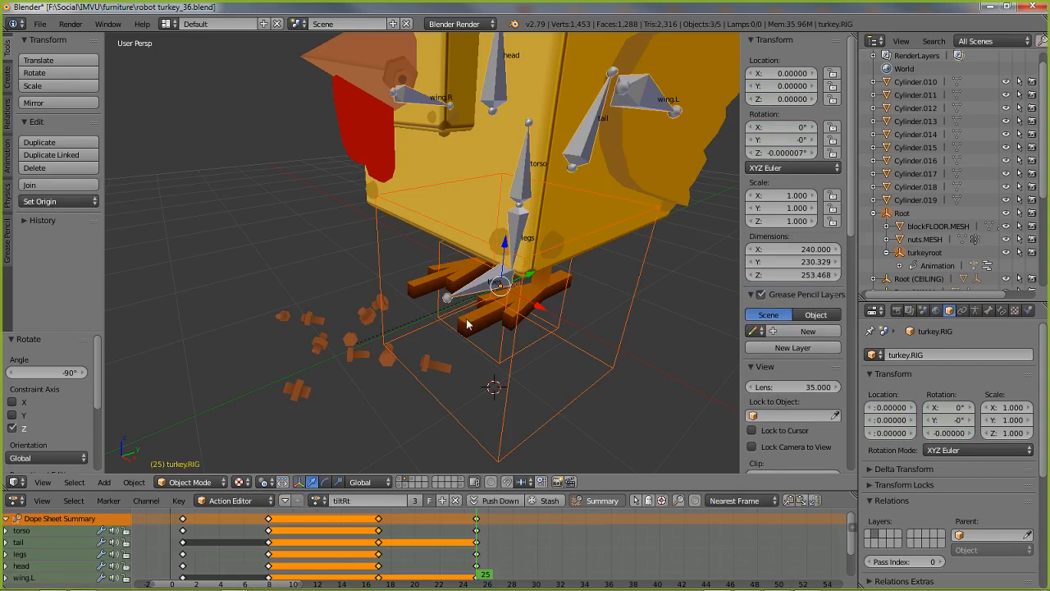
Step: Select turkey.RIG alone and try moving it freely, away from Root and turkeyroot
{"action": "right_click", "coordinate": [523, 170]}
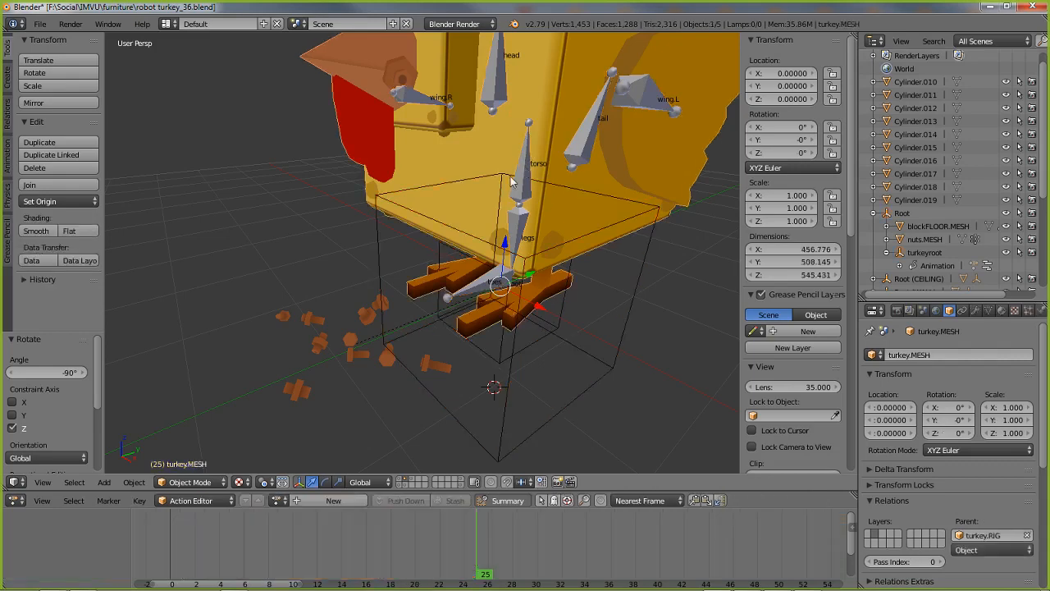
{"action": "right_click", "coordinate": [524, 172]}
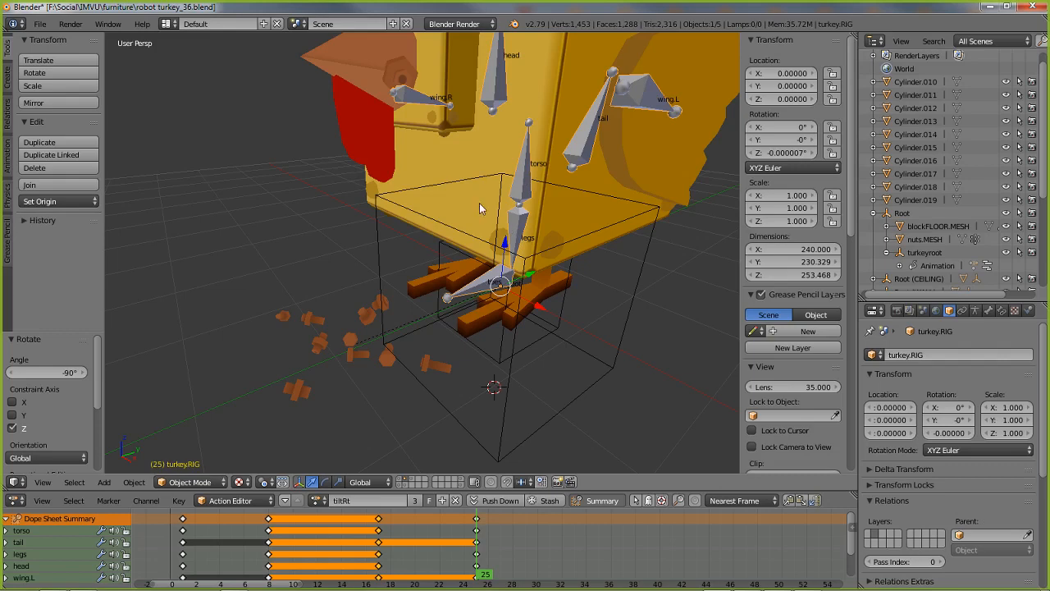
{"action": "key", "text": "g"}
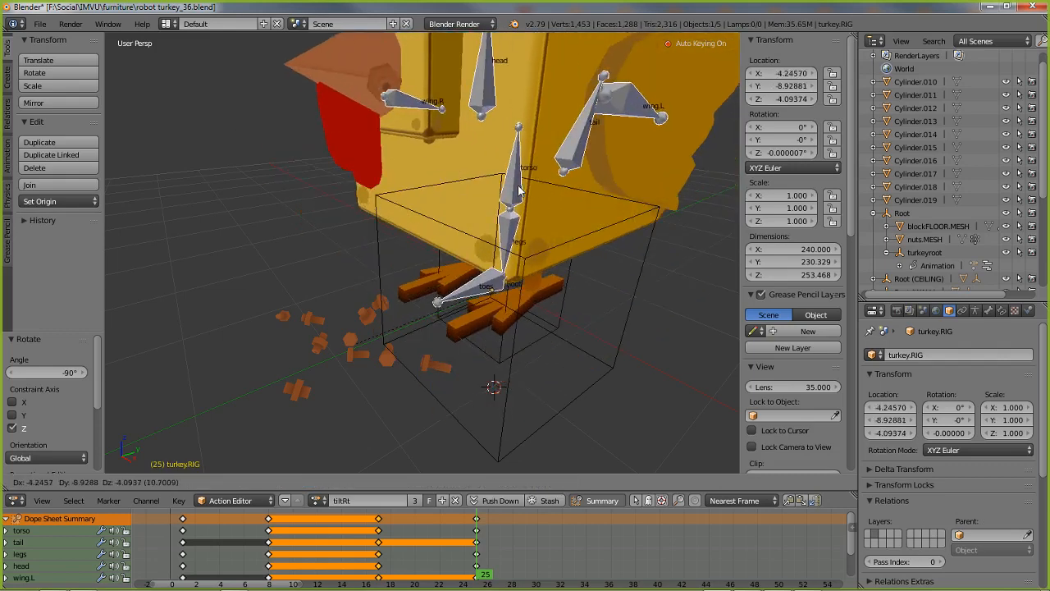
{"action": "key", "text": "Escape"}
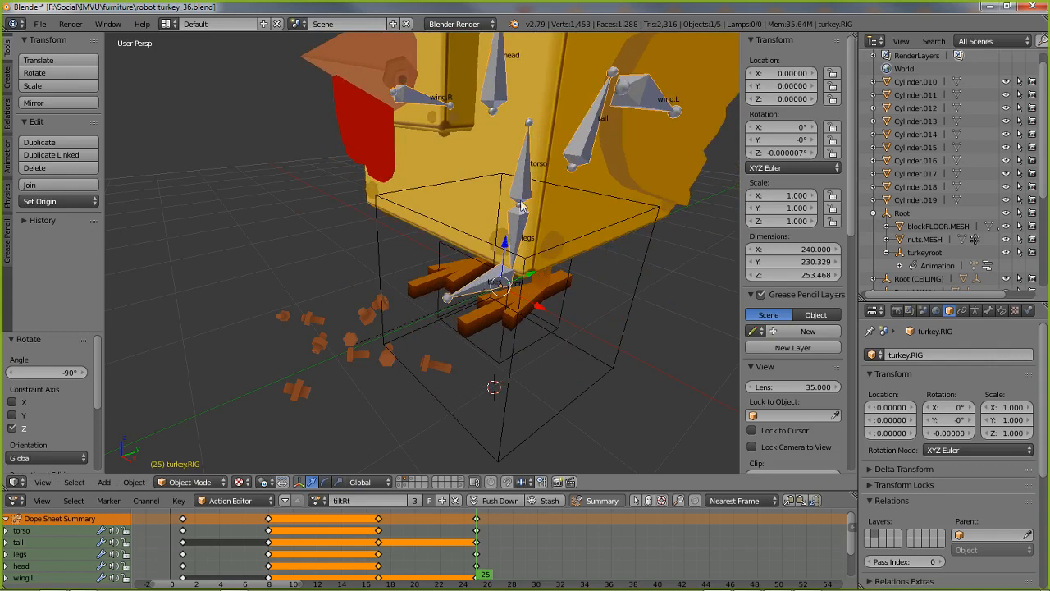
Step: Select the Root, turkeyroot and turkey.RIG chain, and try moving nuts.MESH separately from it
{"action": "right_click", "coordinate": [544, 422]}
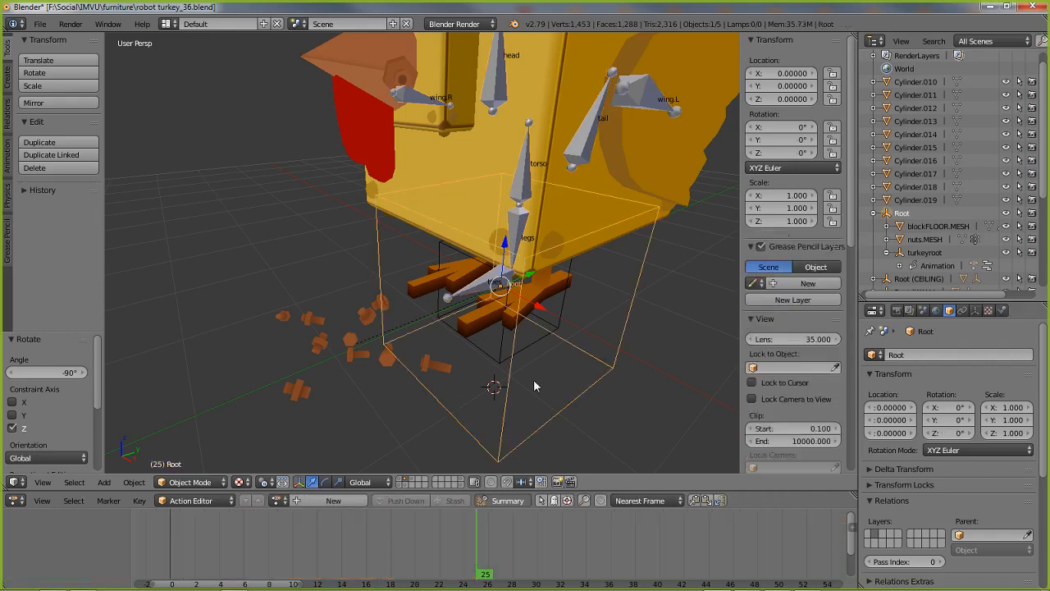
{"action": "right_click", "coordinate": [447, 300]}
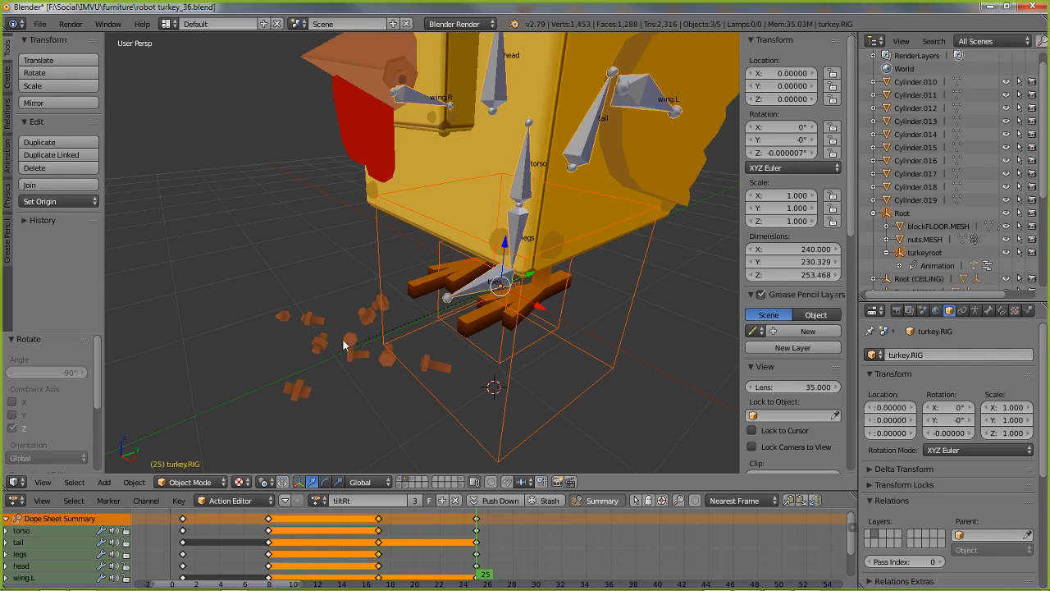
{"action": "right_click", "coordinate": [350, 343]}
{"action": "key", "text": "r"}
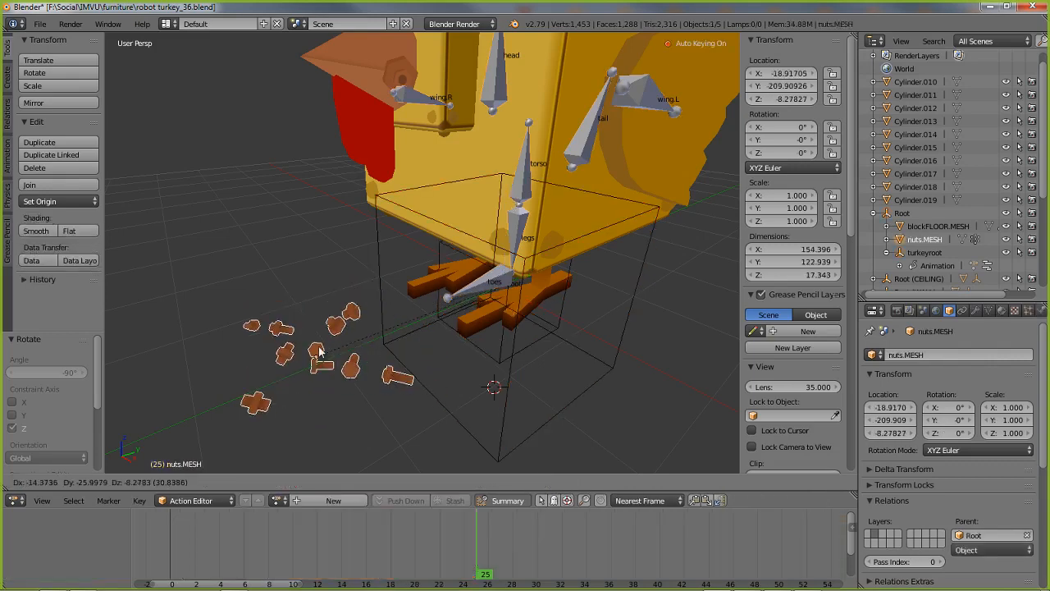
{"action": "key", "text": "Escape"}
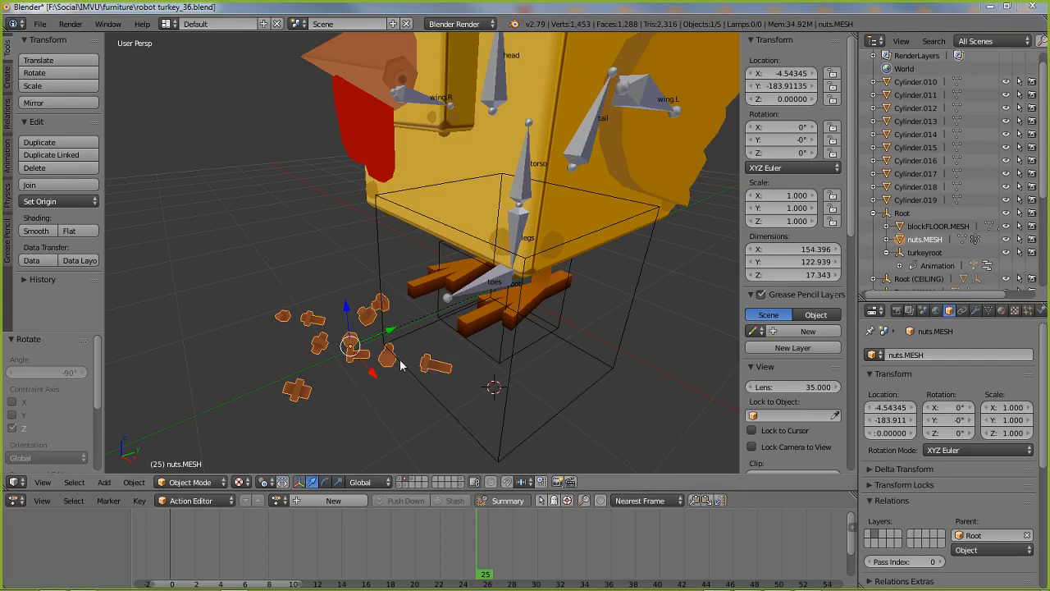
Step: Compare the Root, turkeyroot and turkey.RIG chain with nuts.MESH and its parent Root by selecting them in turn
{"action": "right_click", "coordinate": [474, 287]}
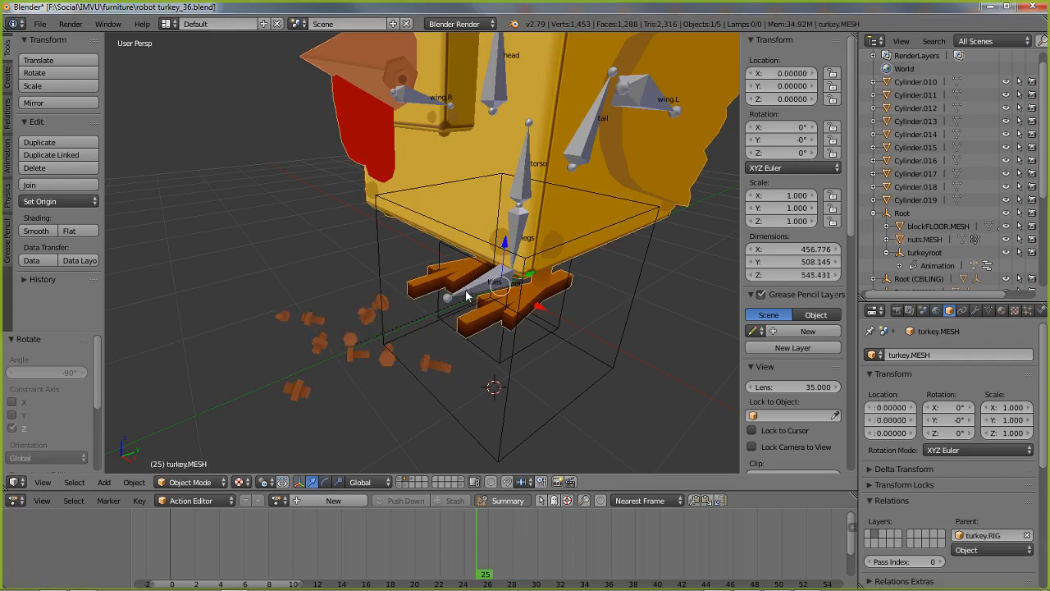
{"action": "right_click", "coordinate": [466, 295]}
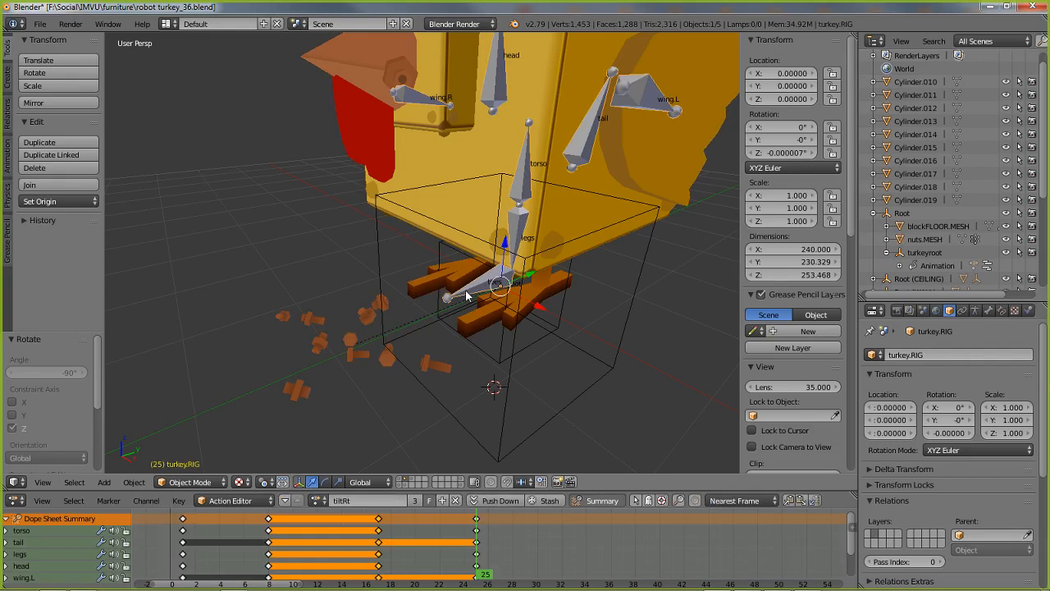
{"action": "right_click", "coordinate": [559, 406]}
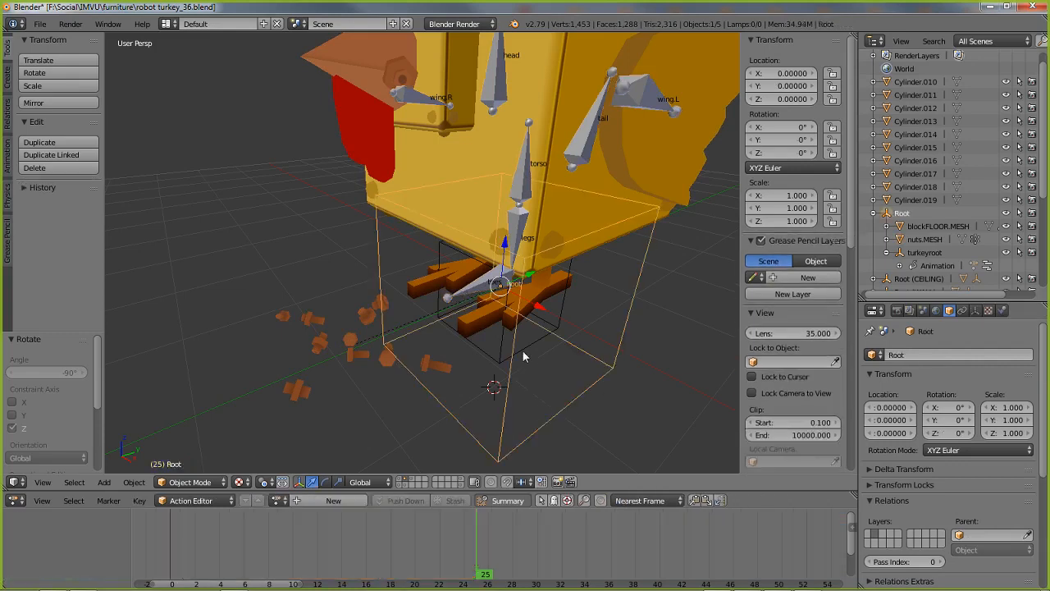
{"action": "right_click", "coordinate": [471, 313]}
{"action": "right_click", "coordinate": [450, 298]}
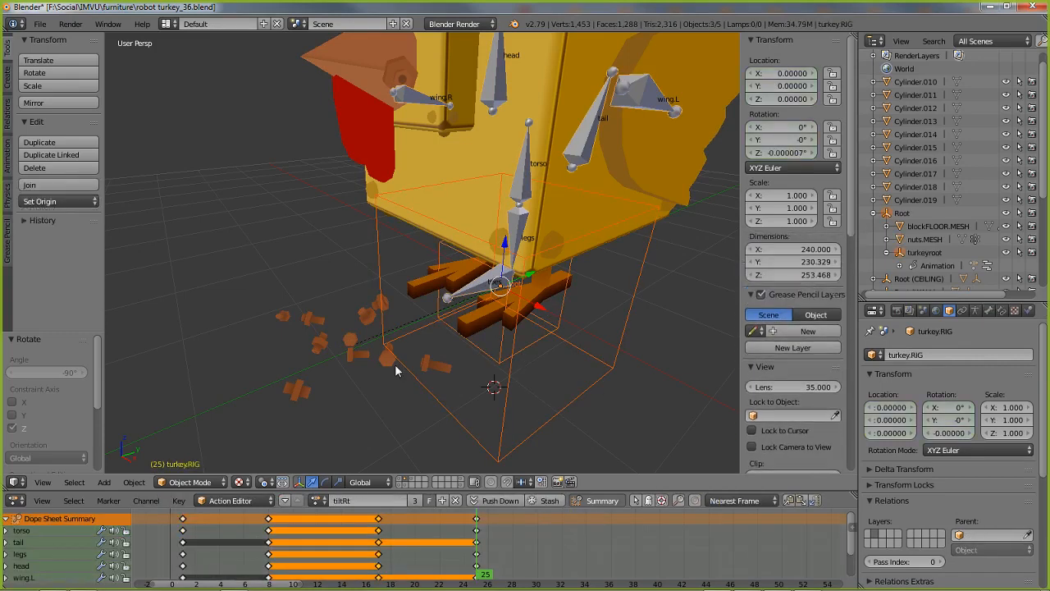
{"action": "right_click", "coordinate": [346, 346]}
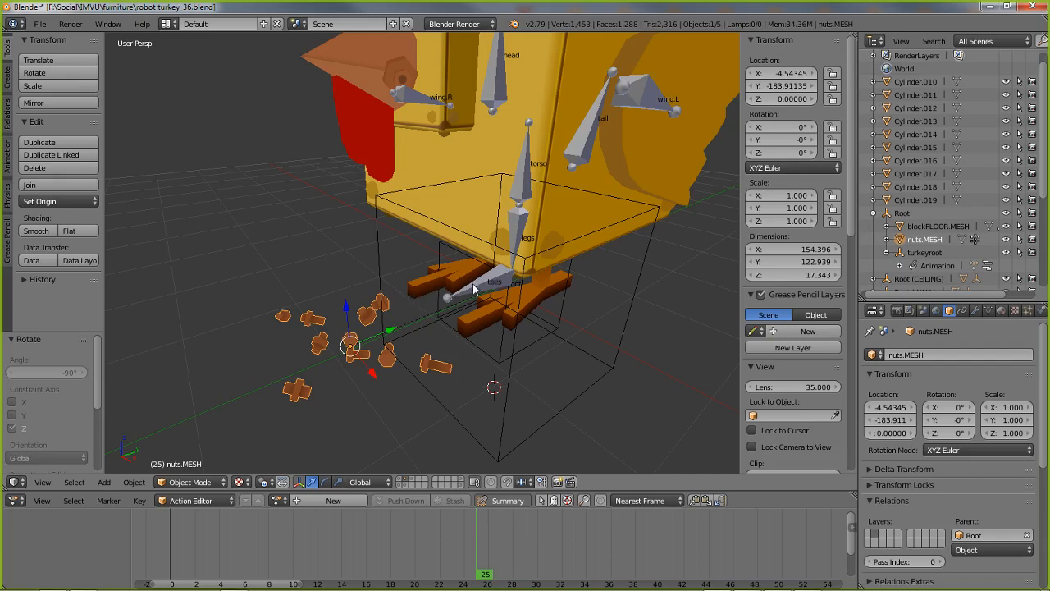
{"action": "right_click", "coordinate": [537, 424]}
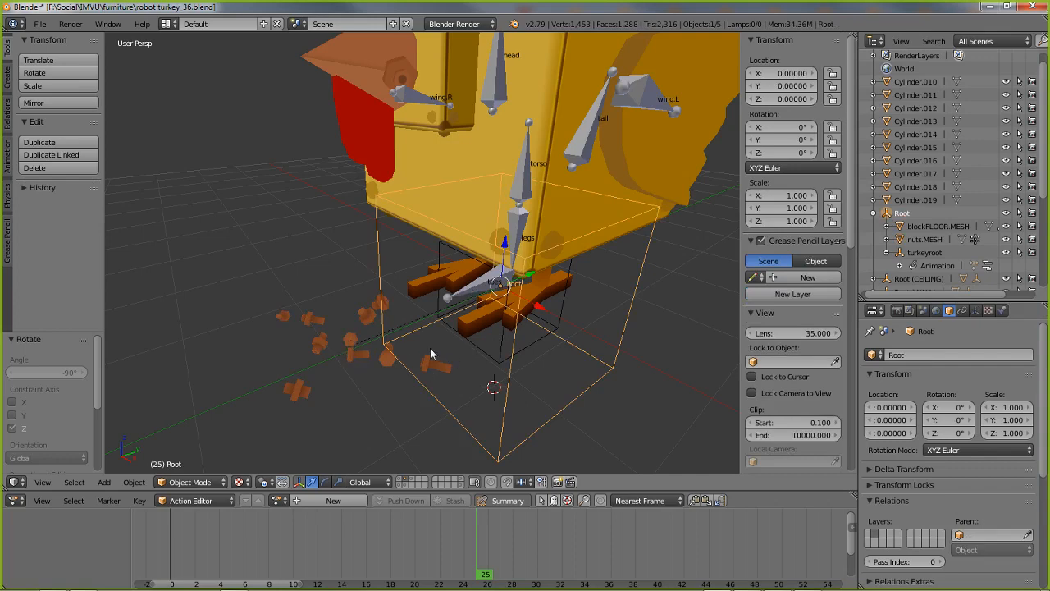
{"action": "right_click", "coordinate": [357, 348]}
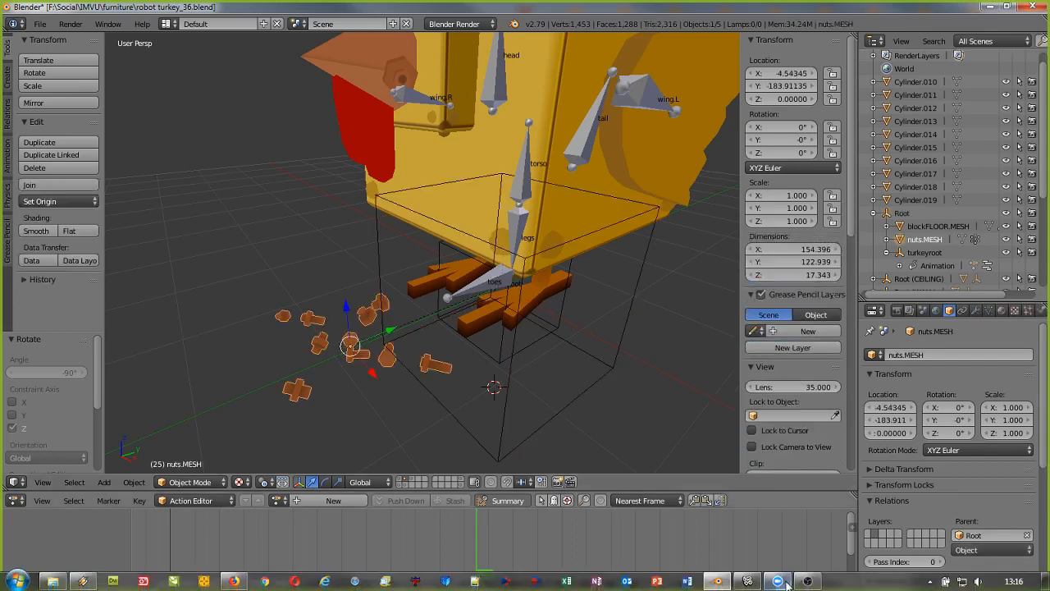
Step: Switch to the IMVU editor, check stance.Idle ensembles 3 and 4 and their morph animation choices, and open the FBX import page
{"action": "left_click", "coordinate": [762, 581]}
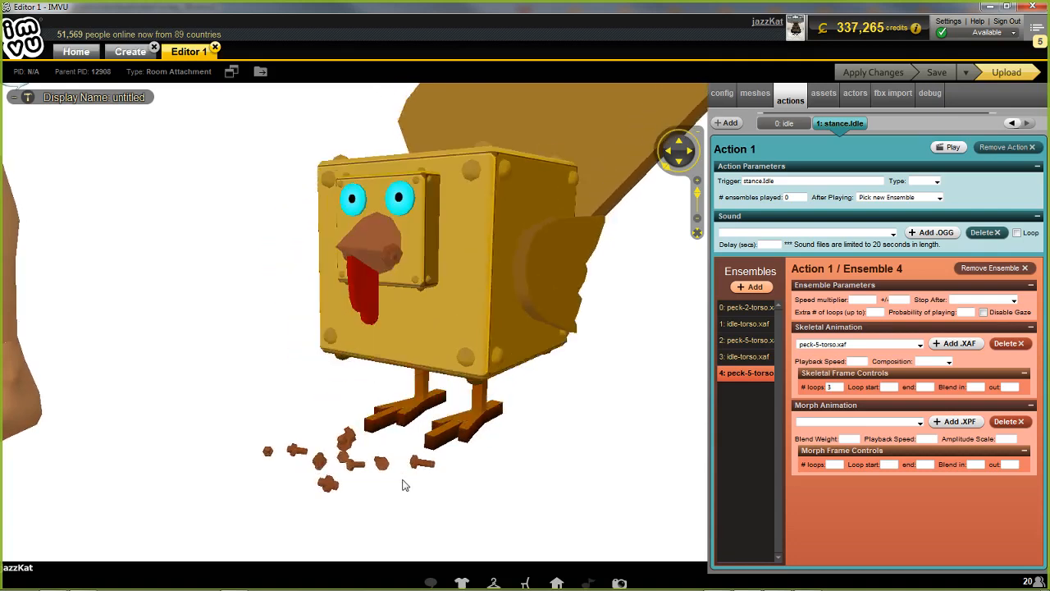
{"action": "left_click", "coordinate": [745, 356]}
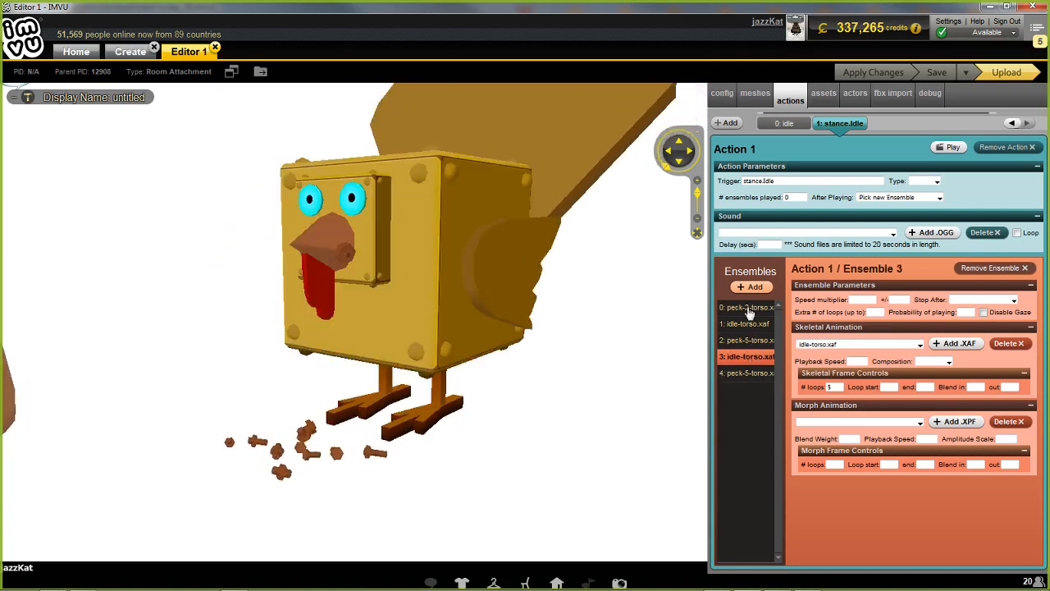
{"action": "left_click", "coordinate": [762, 373]}
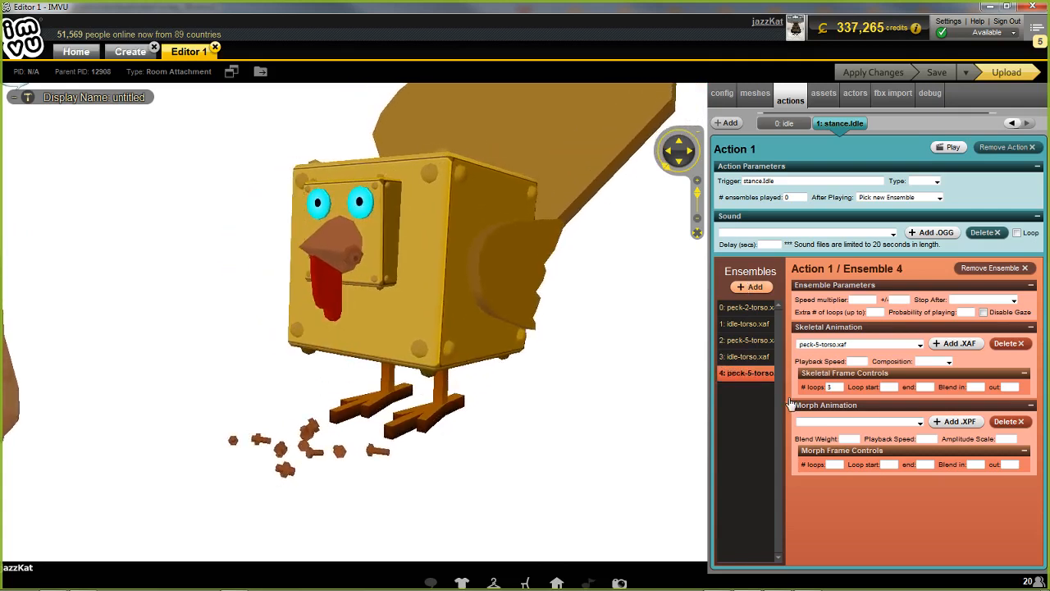
{"action": "left_click", "coordinate": [920, 424]}
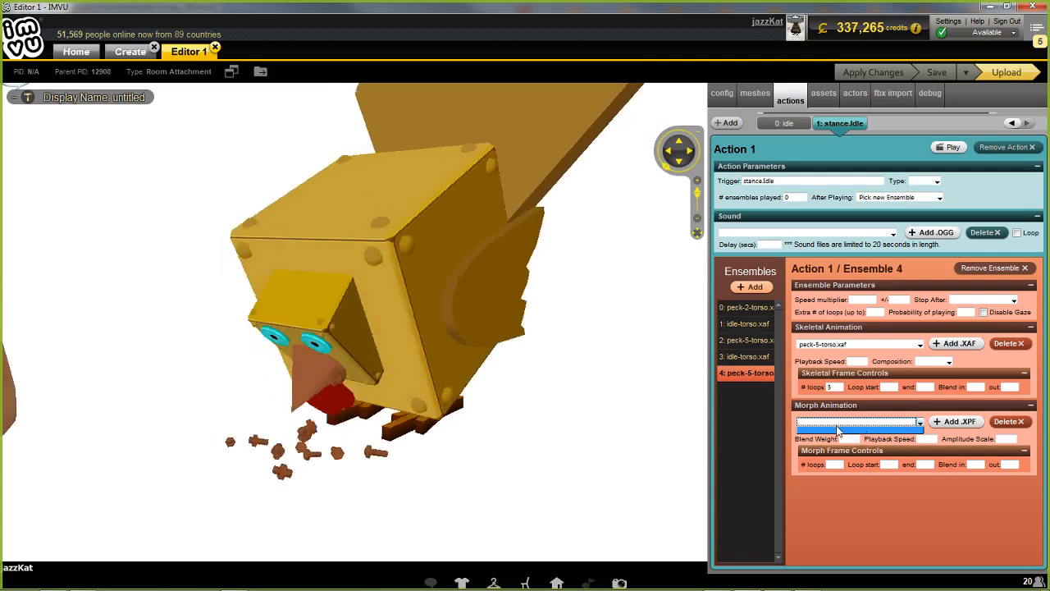
{"action": "left_click", "coordinate": [857, 427]}
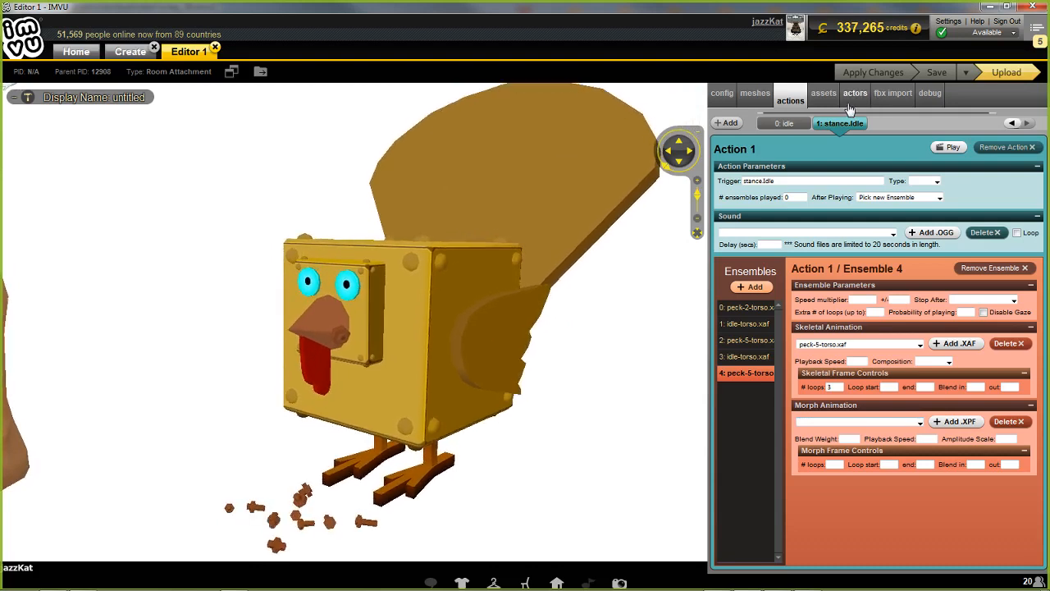
{"action": "left_click", "coordinate": [894, 99]}
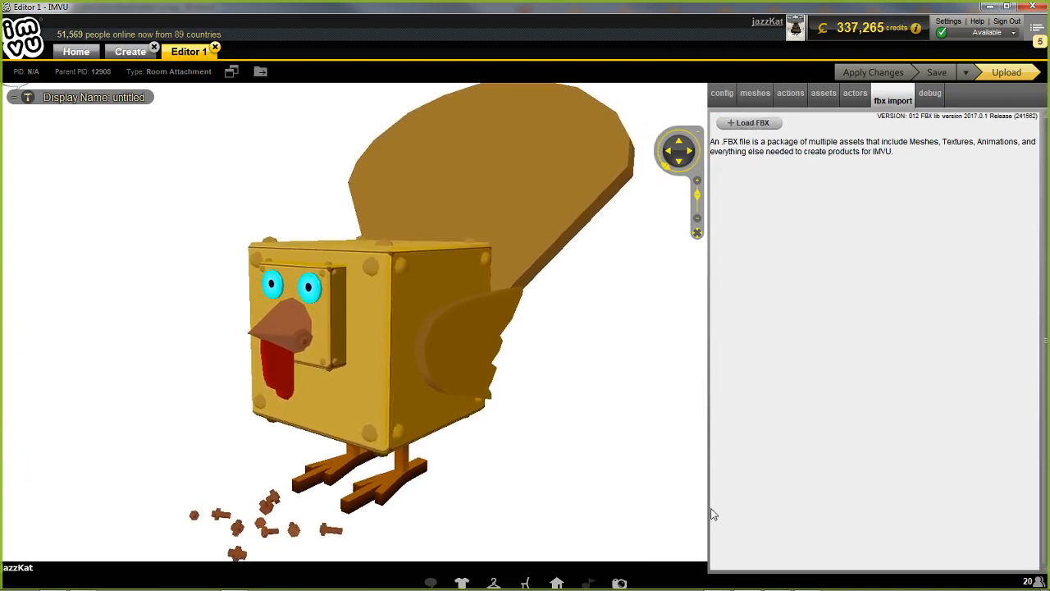
Step: Load robot turkey_36.fbx from the furniture folder into the FBX importer
{"action": "left_click", "coordinate": [746, 123]}
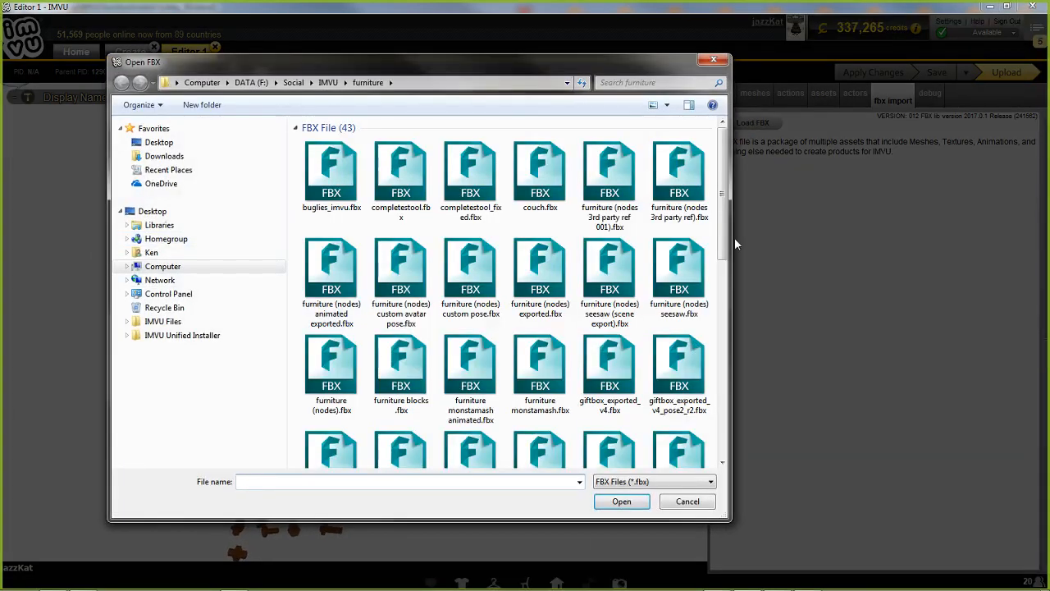
{"action": "left_click_drag", "start_coordinate": [722, 244], "coordinate": [713, 428]}
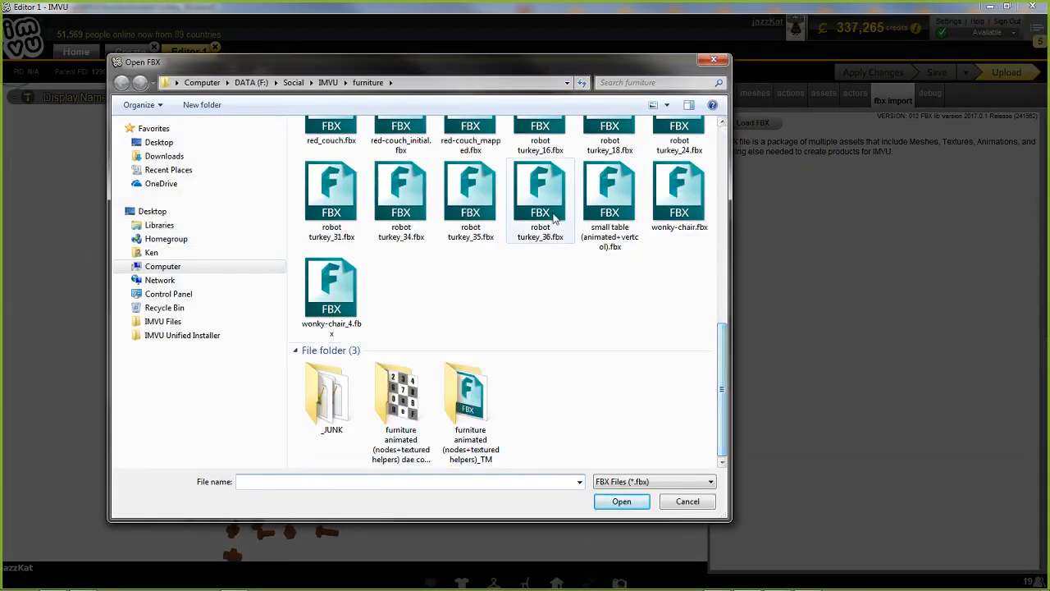
{"action": "left_click", "coordinate": [622, 502]}
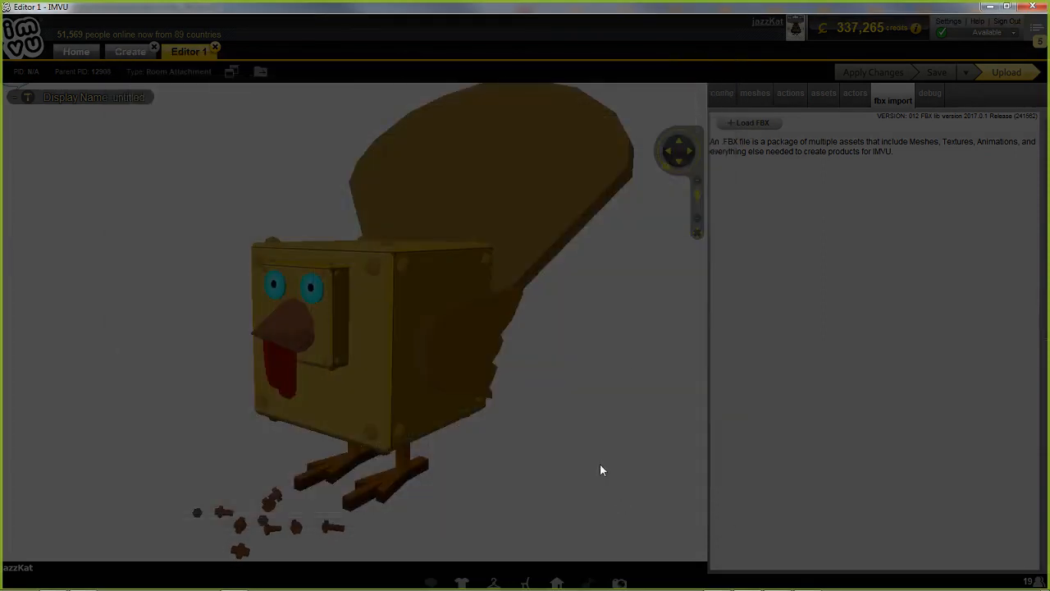
{"action": "left_click", "coordinate": [603, 393]}
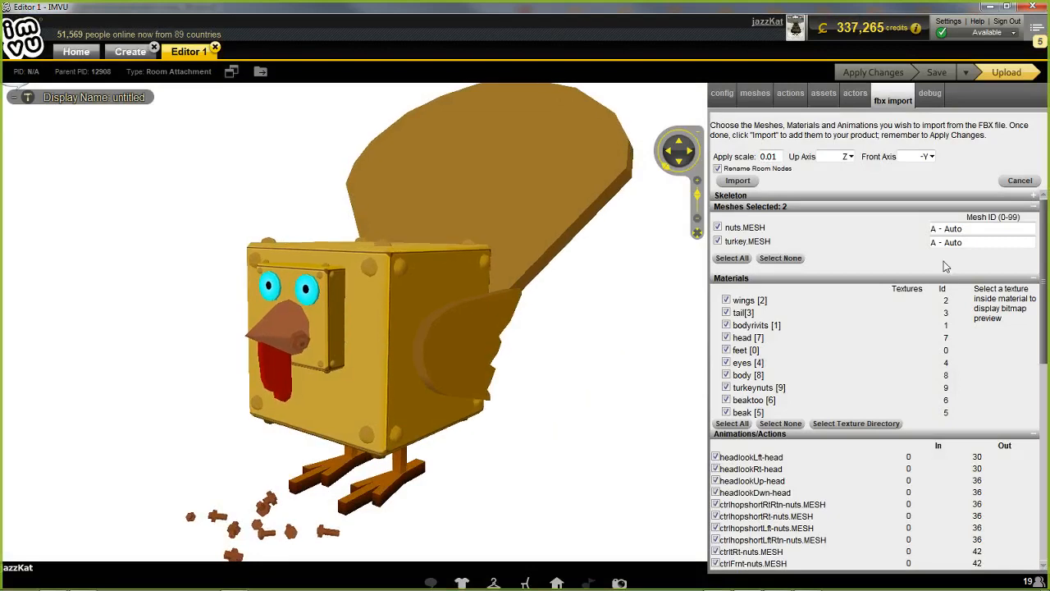
Step: Examine the meshes, materials, animations and morphs listed for the loaded FBX, and cancel the import
{"action": "scroll", "coordinate": [935, 328], "scroll_direction": "down", "scroll_amount": 10}
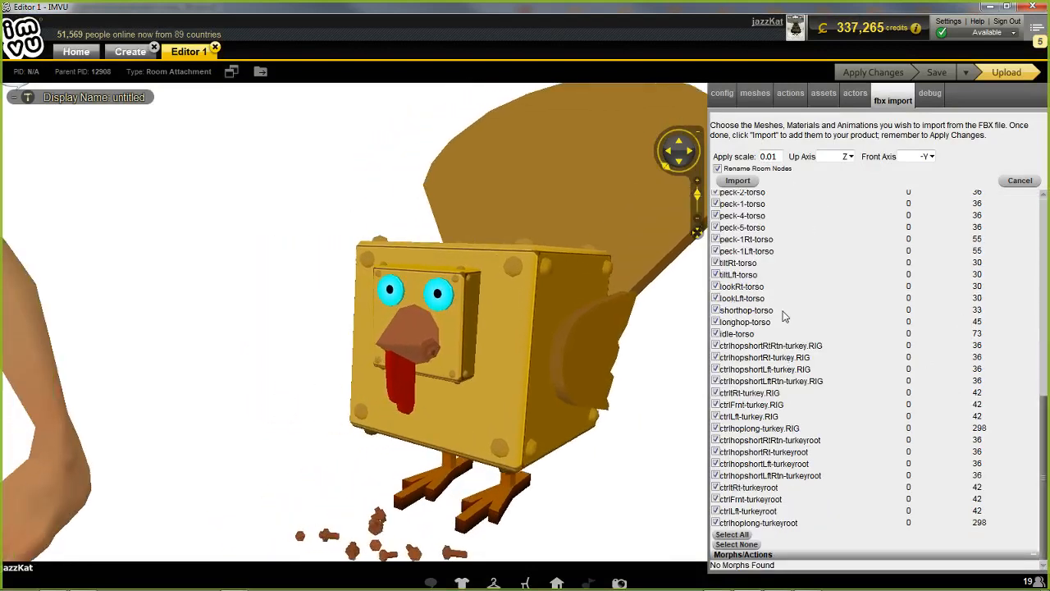
{"action": "scroll", "coordinate": [790, 320], "scroll_direction": "up", "scroll_amount": 10}
{"action": "scroll", "coordinate": [788, 263], "scroll_direction": "down", "scroll_amount": 8}
{"action": "scroll", "coordinate": [812, 344], "scroll_direction": "up", "scroll_amount": 8}
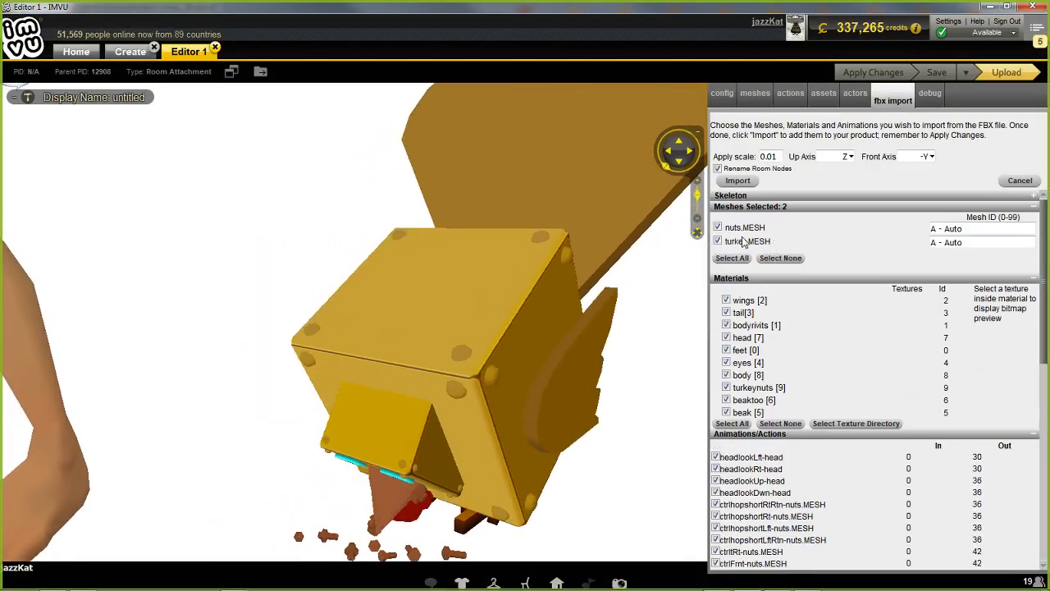
{"action": "scroll", "coordinate": [846, 434], "scroll_direction": "down", "scroll_amount": 4}
{"action": "scroll", "coordinate": [768, 300], "scroll_direction": "down", "scroll_amount": 3}
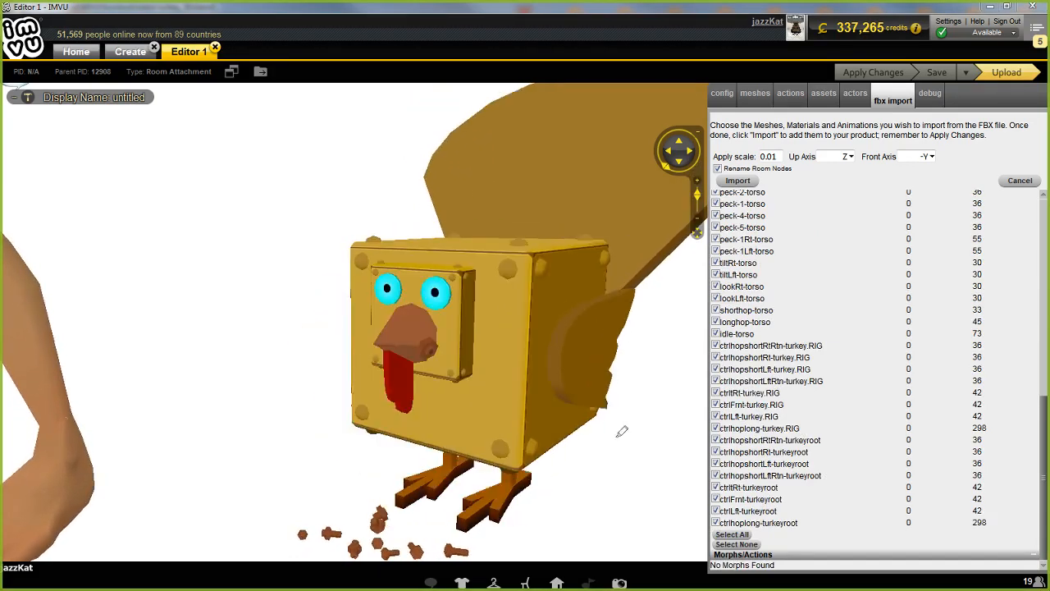
{"action": "mouse_move", "coordinate": [666, 517]}
{"action": "left_mouse_down"}
{"action": "mouse_move", "coordinate": [879, 512]}
{"action": "mouse_move", "coordinate": [874, 575]}
{"action": "mouse_move", "coordinate": [673, 525]}
{"action": "left_mouse_up"}
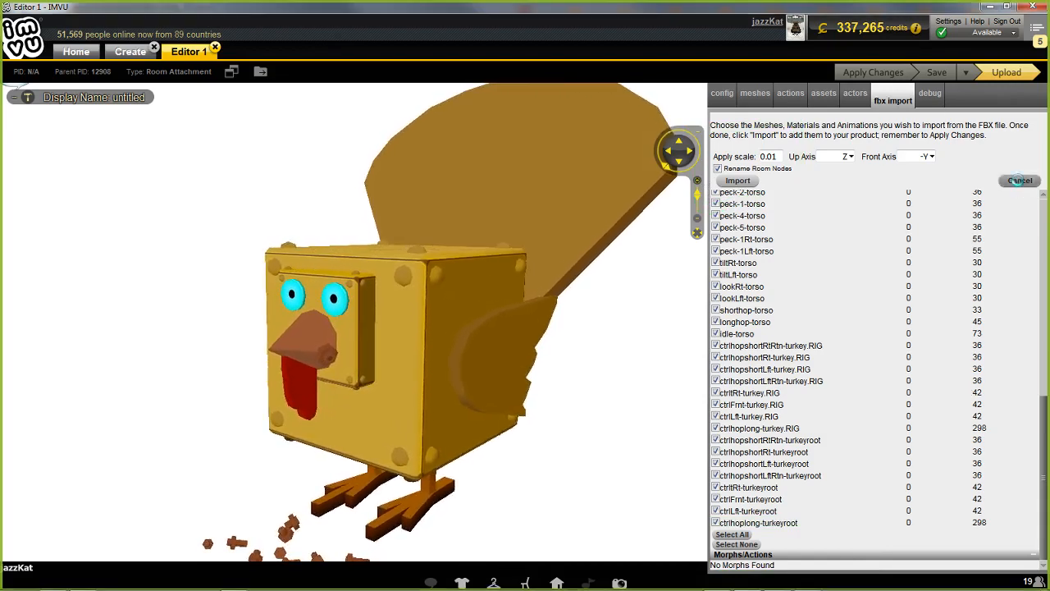
{"action": "left_click", "coordinate": [1020, 181]}
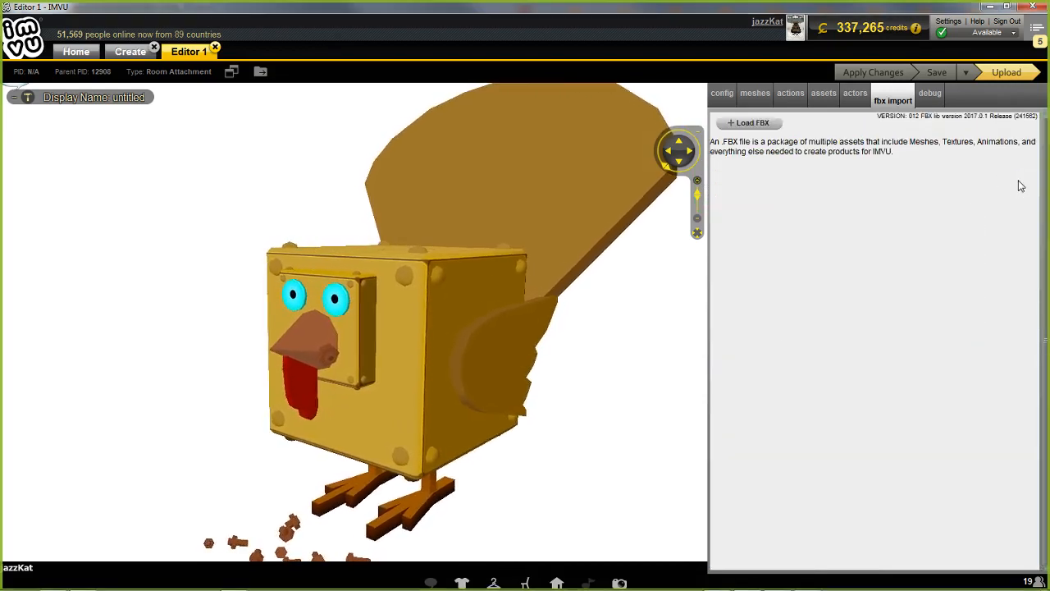
Step: Return to the stance.Idle action by way of the mesh settings and check the morph animation choices of ensemble 4
{"action": "left_click", "coordinate": [755, 94]}
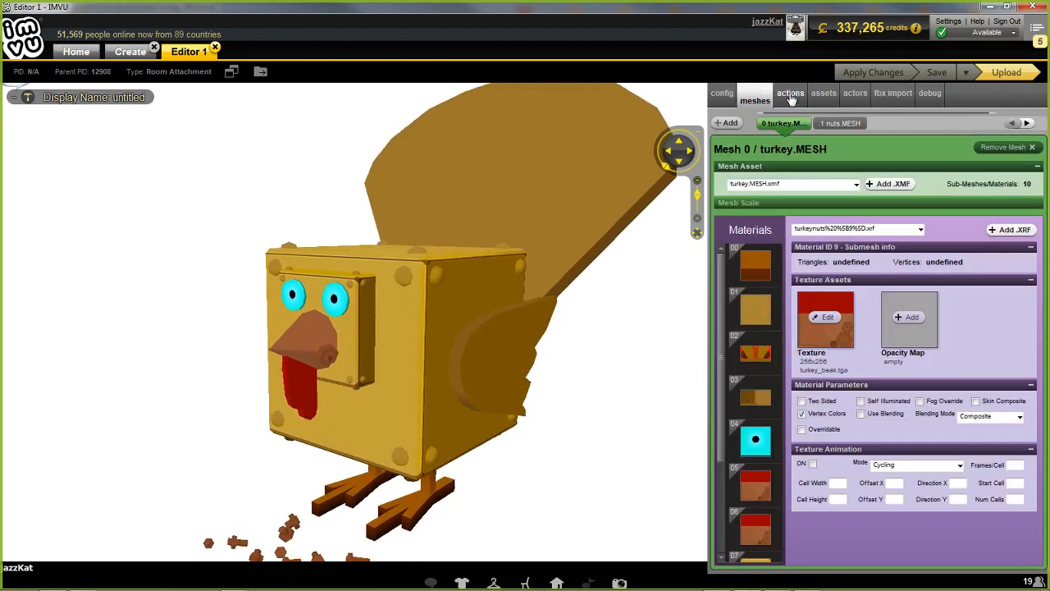
{"action": "left_click", "coordinate": [791, 96]}
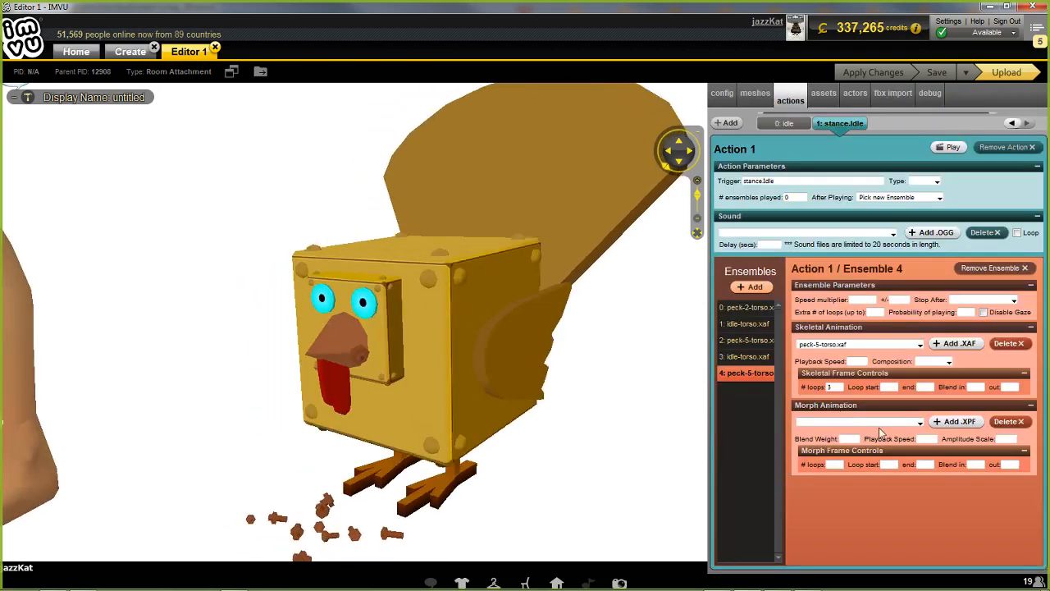
{"action": "left_click", "coordinate": [919, 422]}
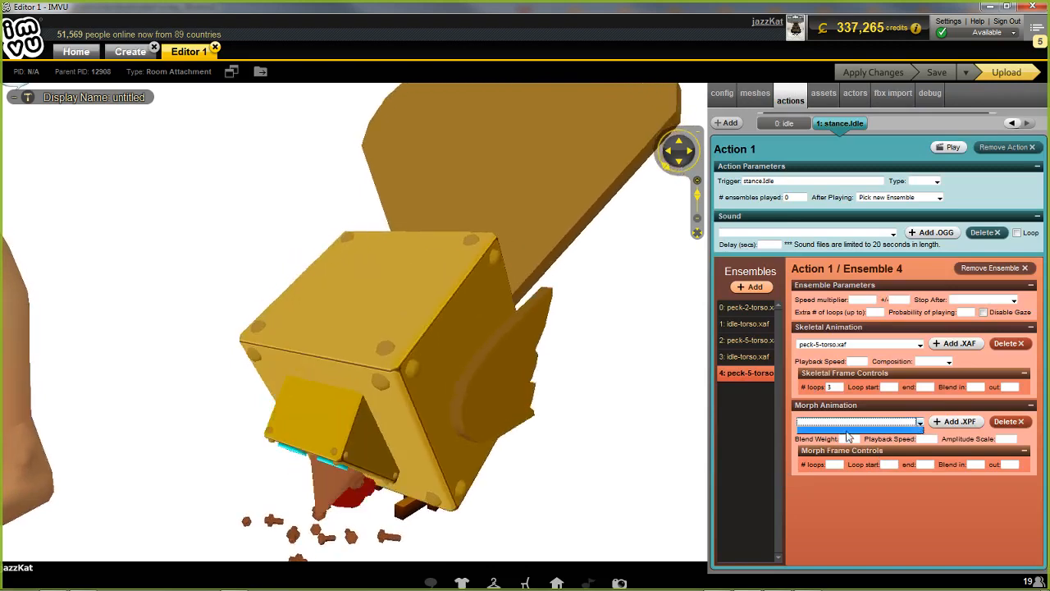
{"action": "left_click_drag", "start_coordinate": [641, 469], "coordinate": [642, 425]}
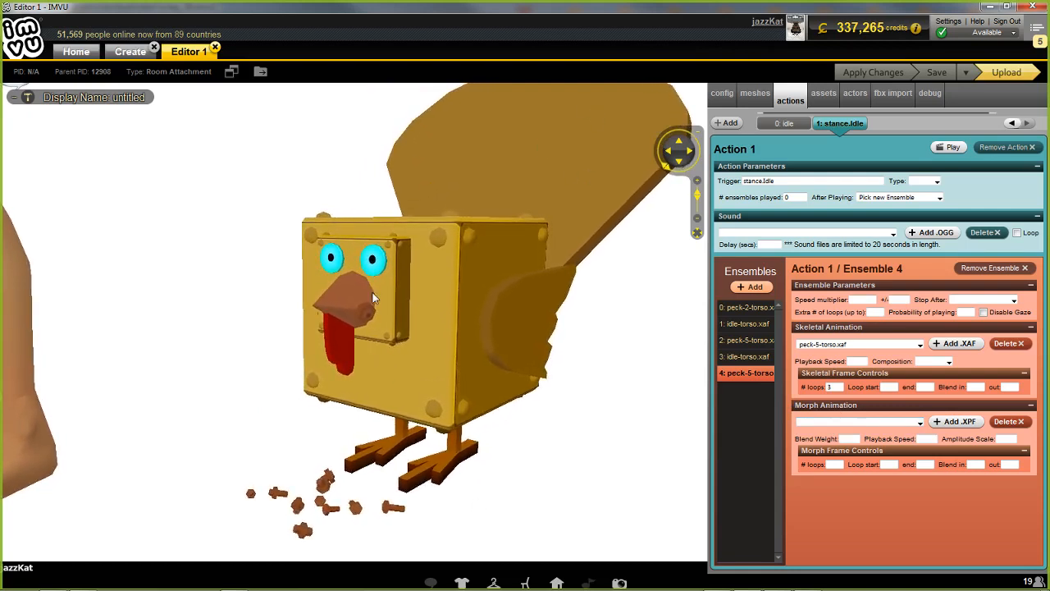
{"action": "scroll", "coordinate": [374, 246], "scroll_direction": "up", "scroll_amount": 1}
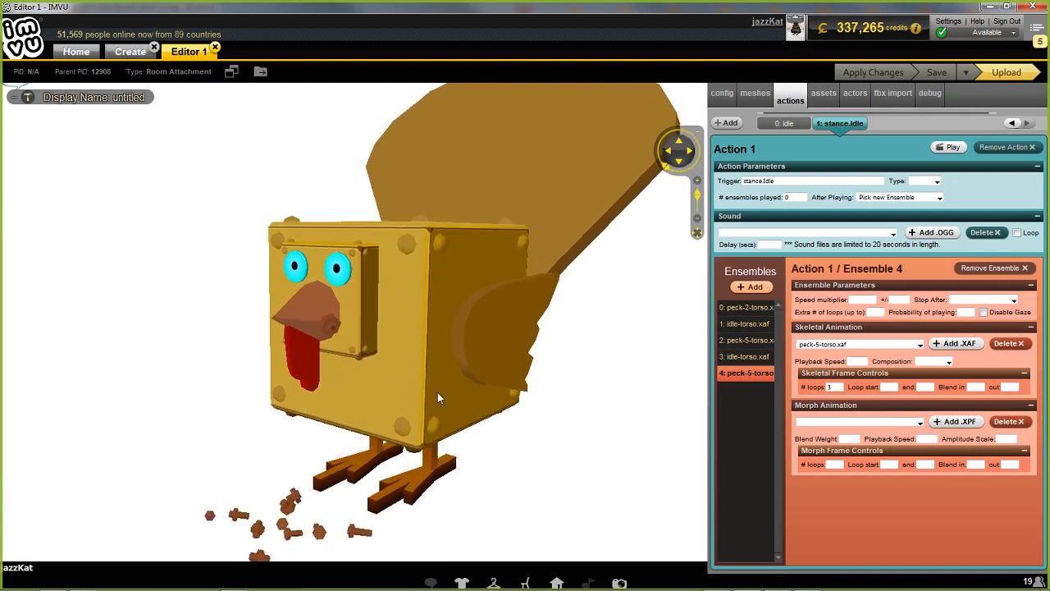
{"action": "left_click_drag", "start_coordinate": [438, 396], "coordinate": [498, 323]}
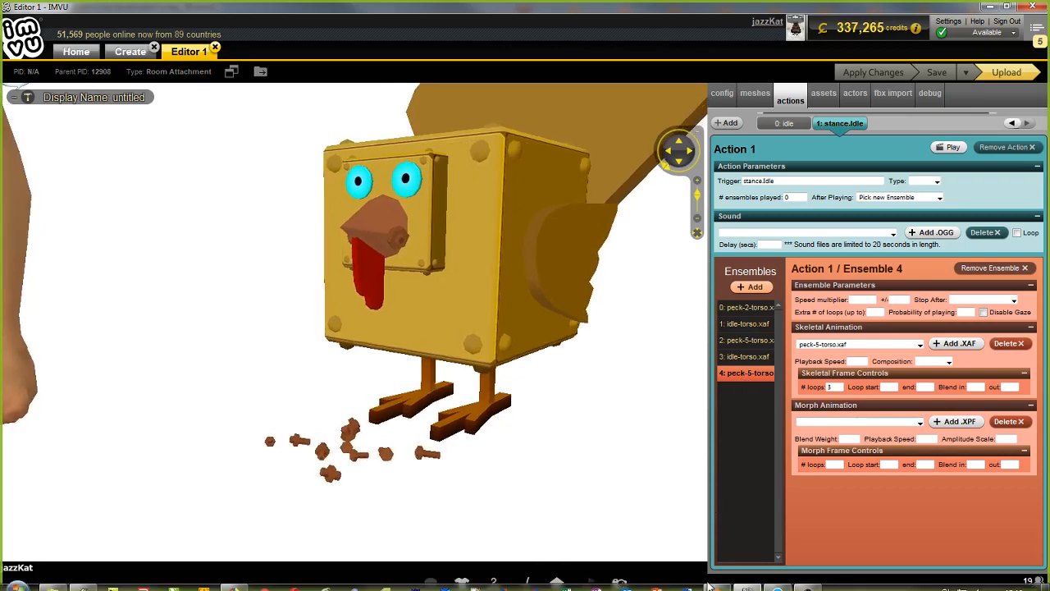
Step: Switch to Blender, show the peck-5 action on turkey.RIG and scrub its timeline to frame 30
{"action": "left_click", "coordinate": [719, 584]}
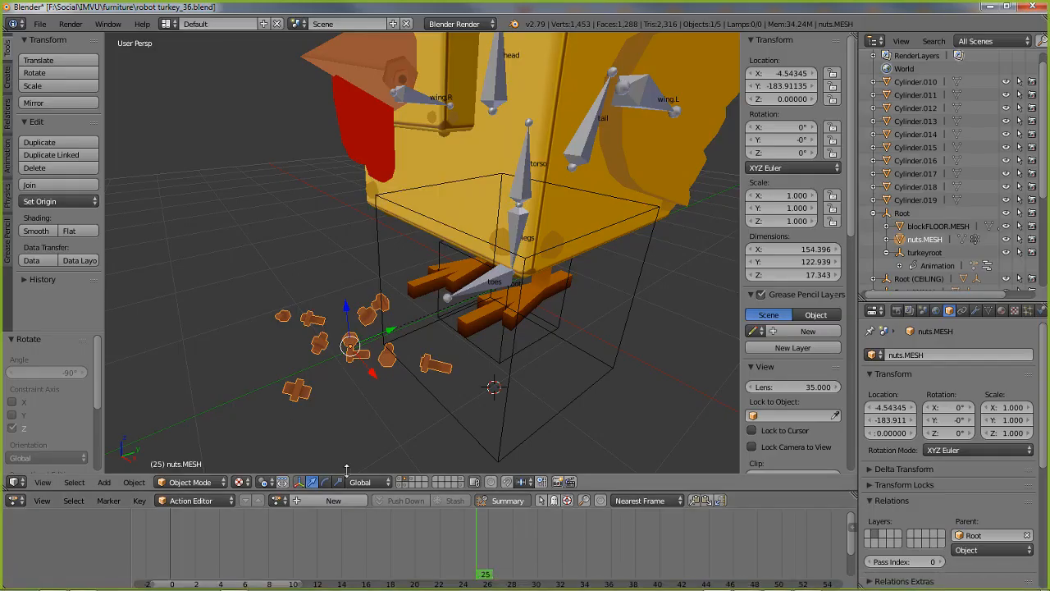
{"action": "right_click", "coordinate": [520, 205]}
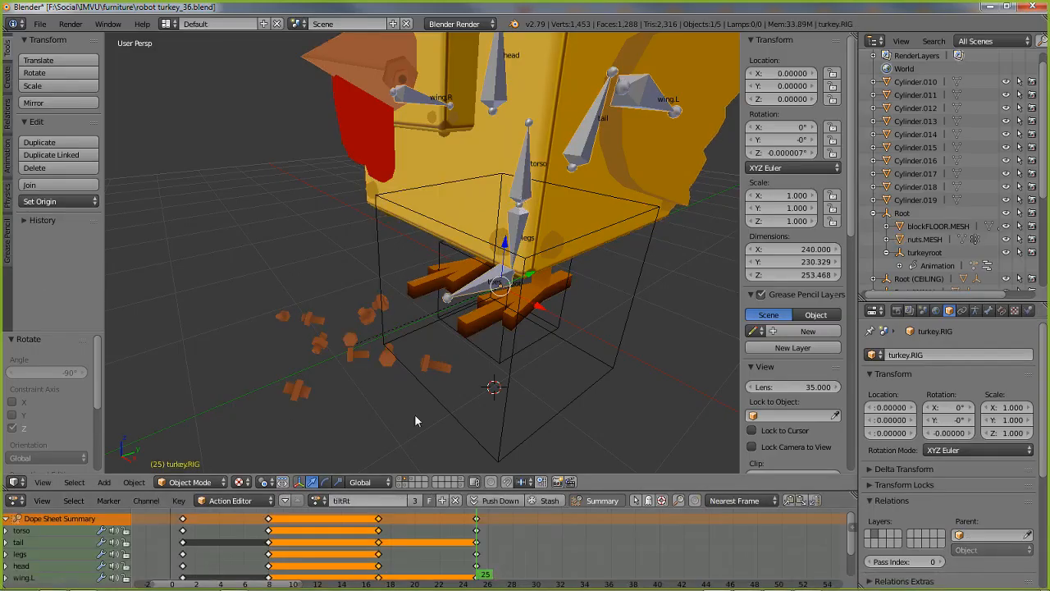
{"action": "left_click", "coordinate": [319, 501]}
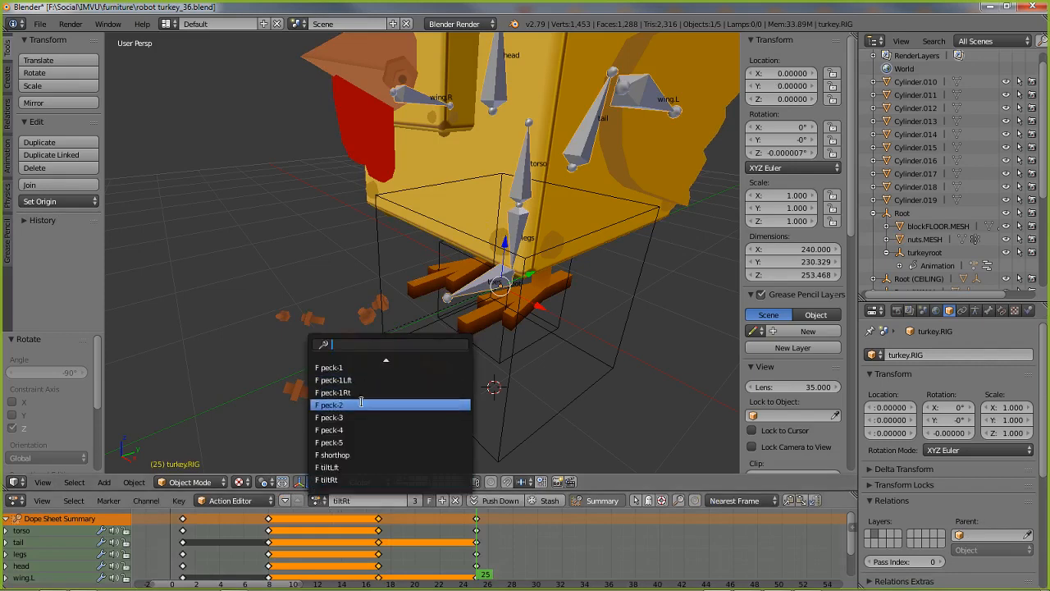
{"action": "left_click", "coordinate": [344, 444]}
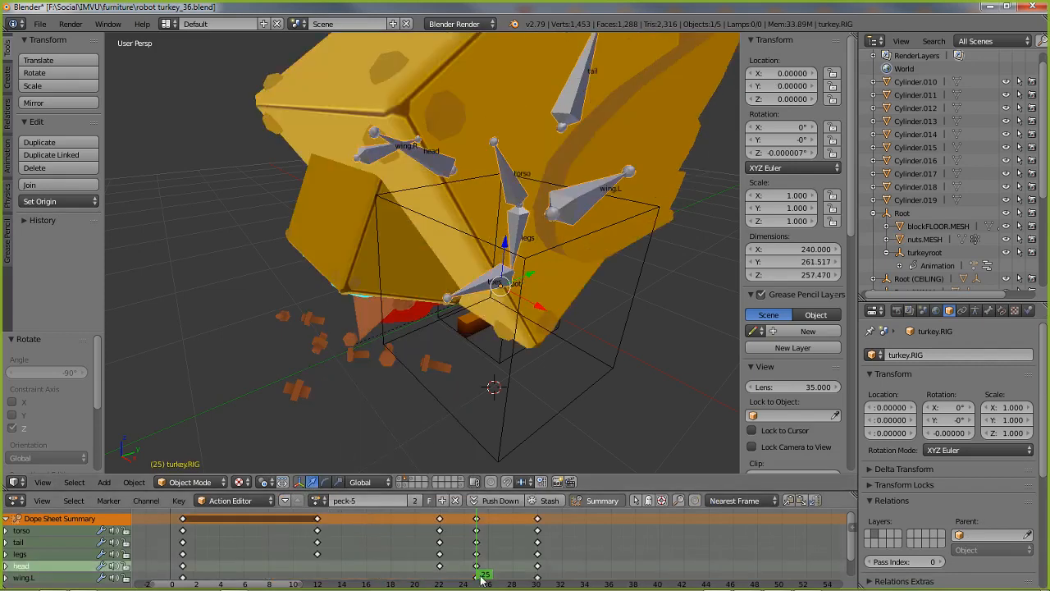
{"action": "left_click_drag", "start_coordinate": [503, 577], "coordinate": [538, 576]}
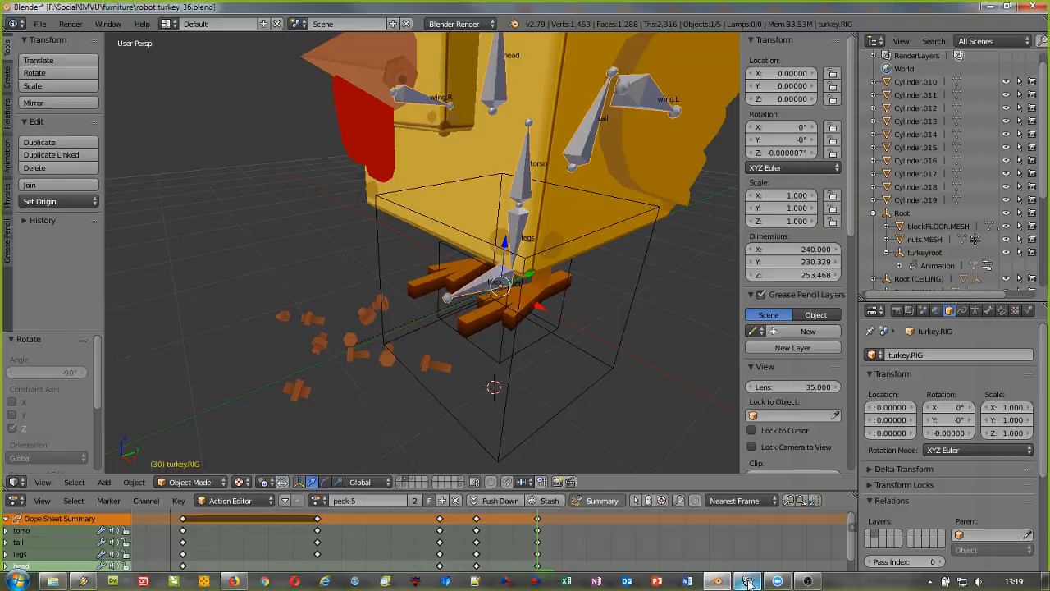
Step: Switch back to the IMVU editor, recheck ensemble 4's morph animation settings, and inspect the turkey and nuts in the preview
{"action": "left_click", "coordinate": [748, 583]}
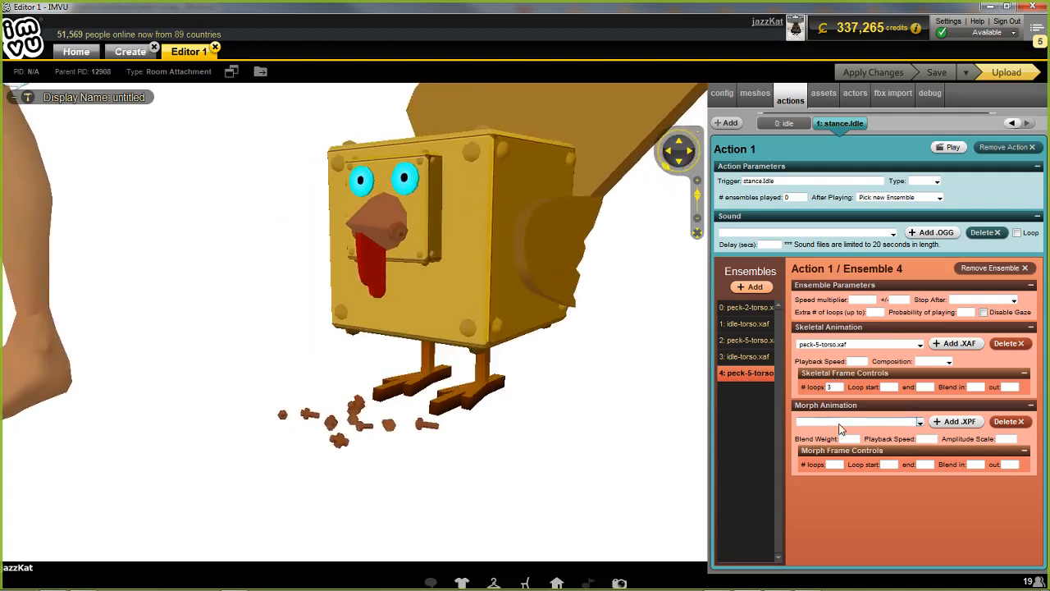
{"action": "left_click", "coordinate": [840, 424]}
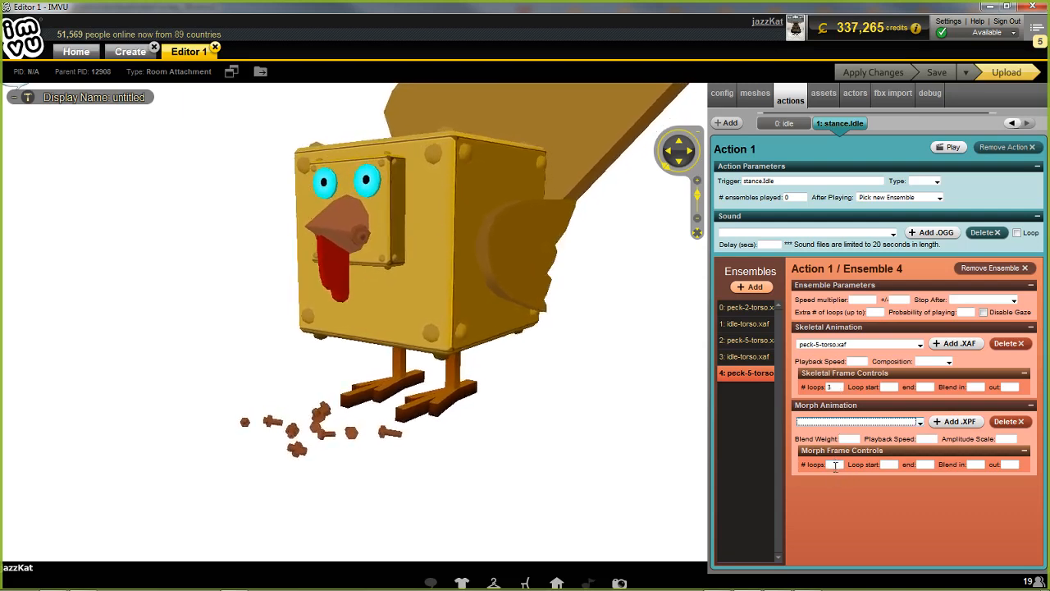
{"action": "left_click", "coordinate": [838, 424]}
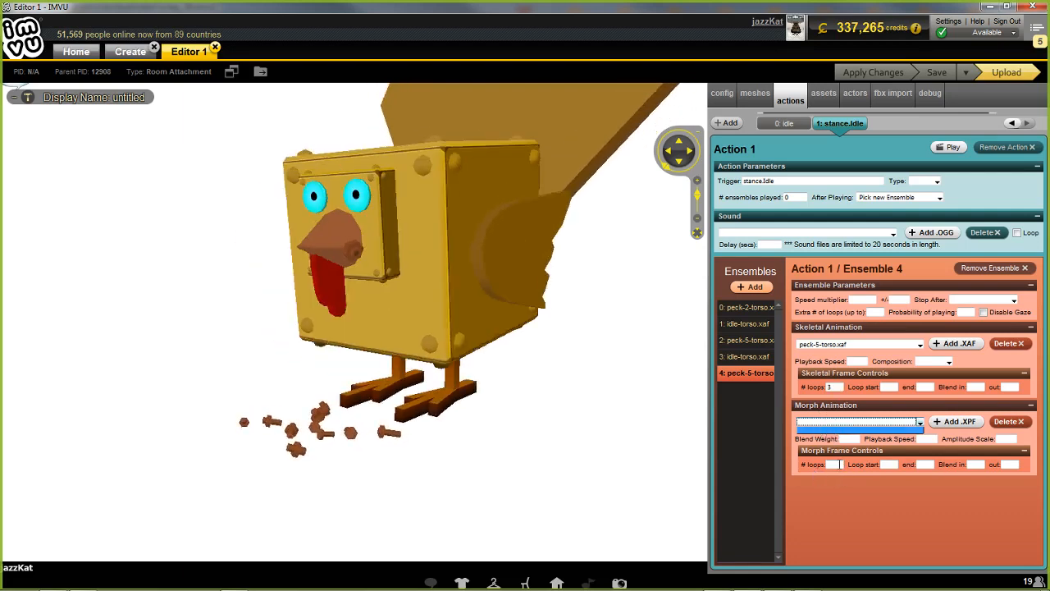
{"action": "left_click", "coordinate": [833, 465]}
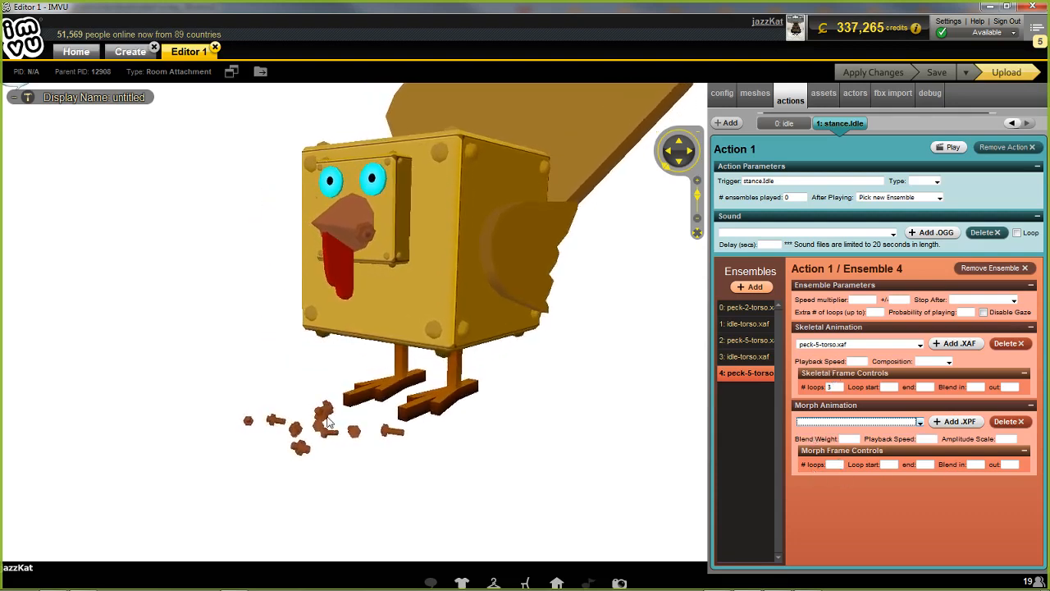
{"action": "left_click_drag", "start_coordinate": [330, 422], "coordinate": [392, 419]}
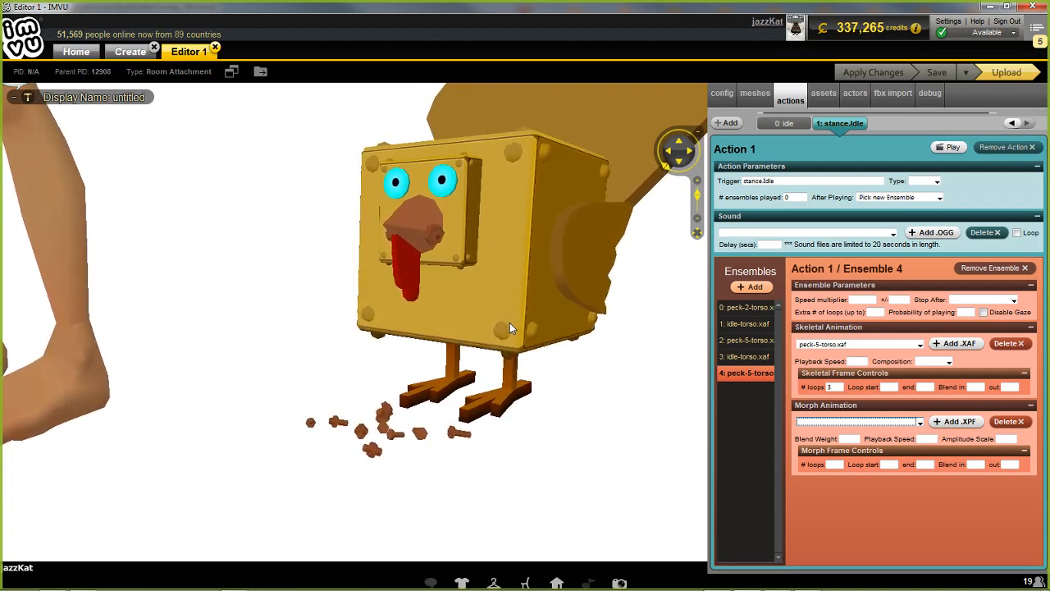
{"action": "left_click_drag", "start_coordinate": [510, 322], "coordinate": [453, 426]}
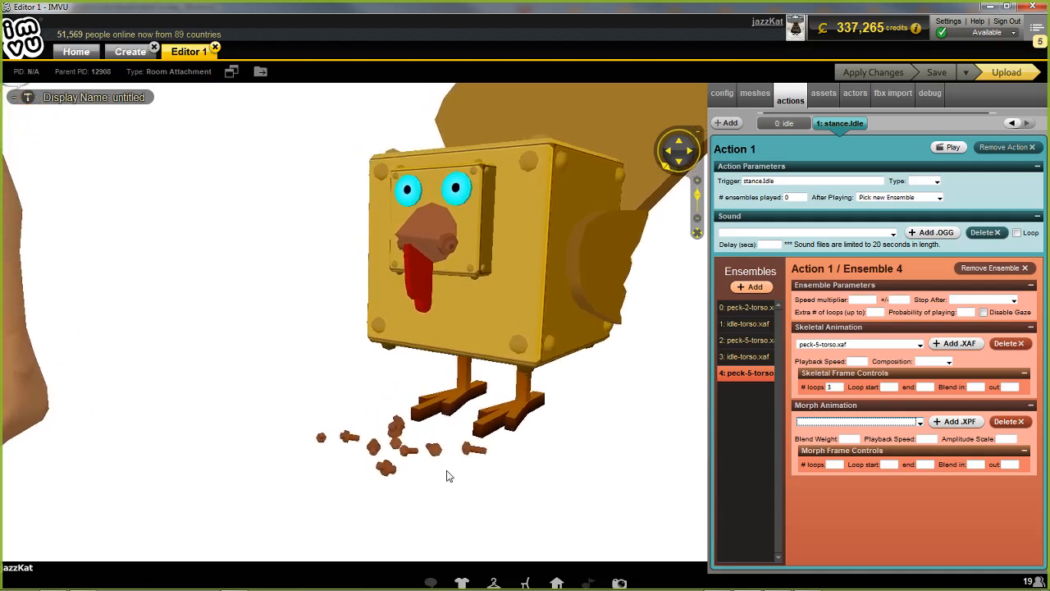
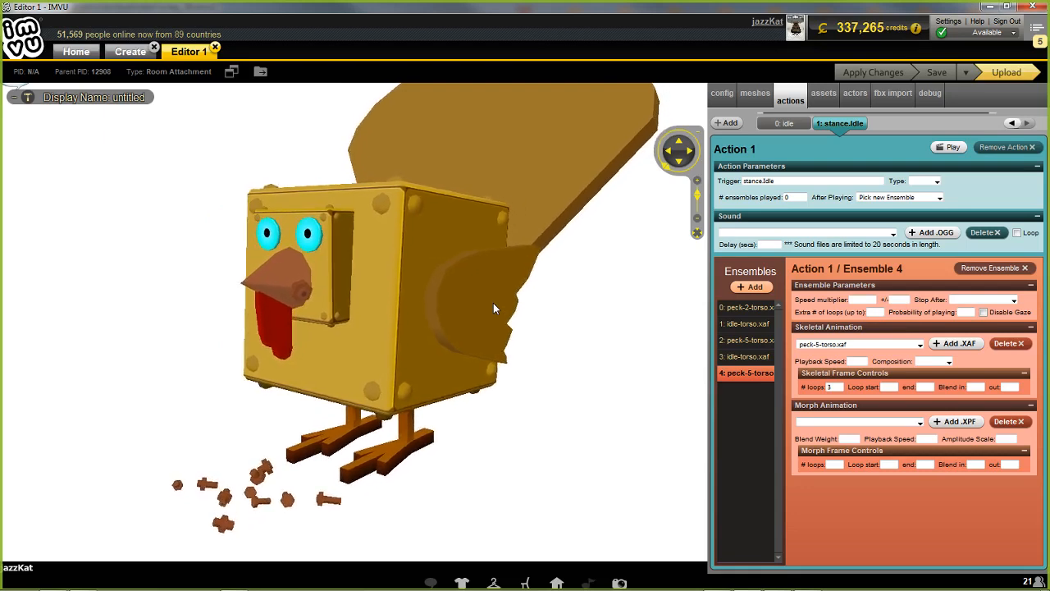
Step: Set the After Playing option of stance.Idle to the blank choice, and review the alternative ensemble playback options
{"action": "left_click", "coordinate": [890, 198]}
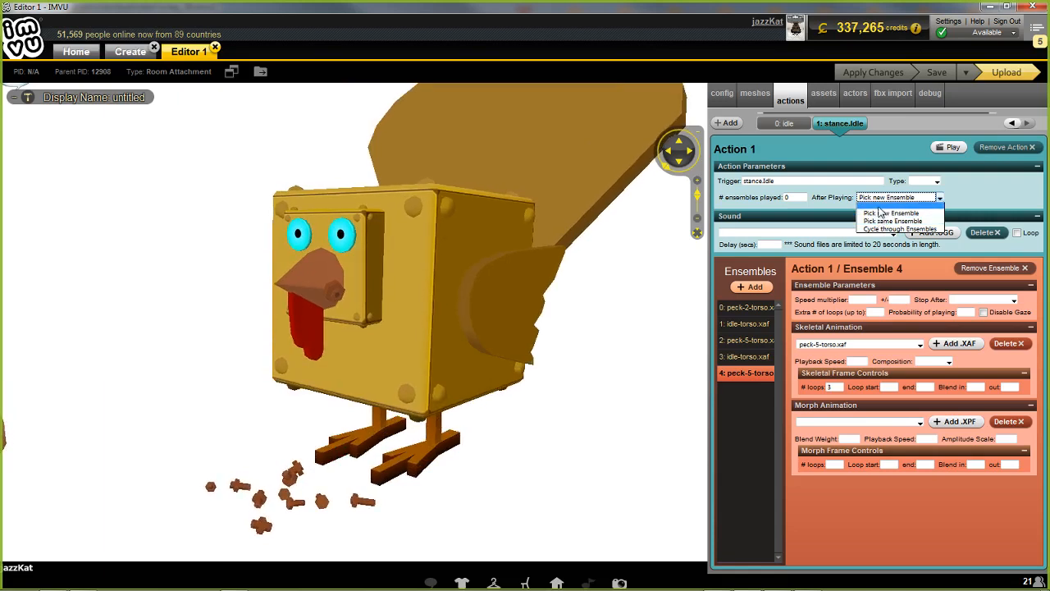
{"action": "left_click", "coordinate": [880, 212]}
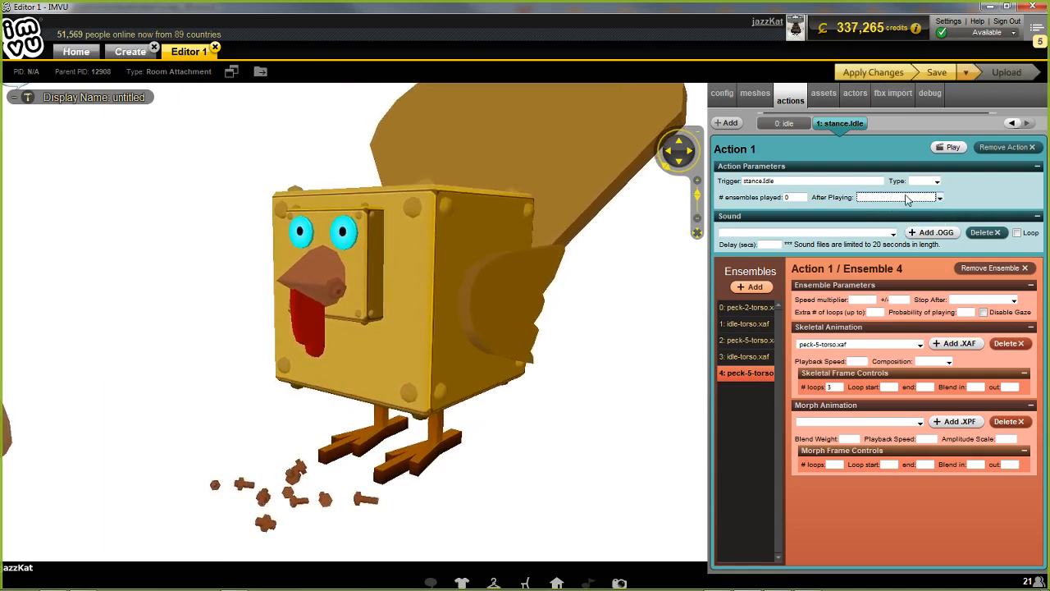
{"action": "left_click", "coordinate": [907, 197]}
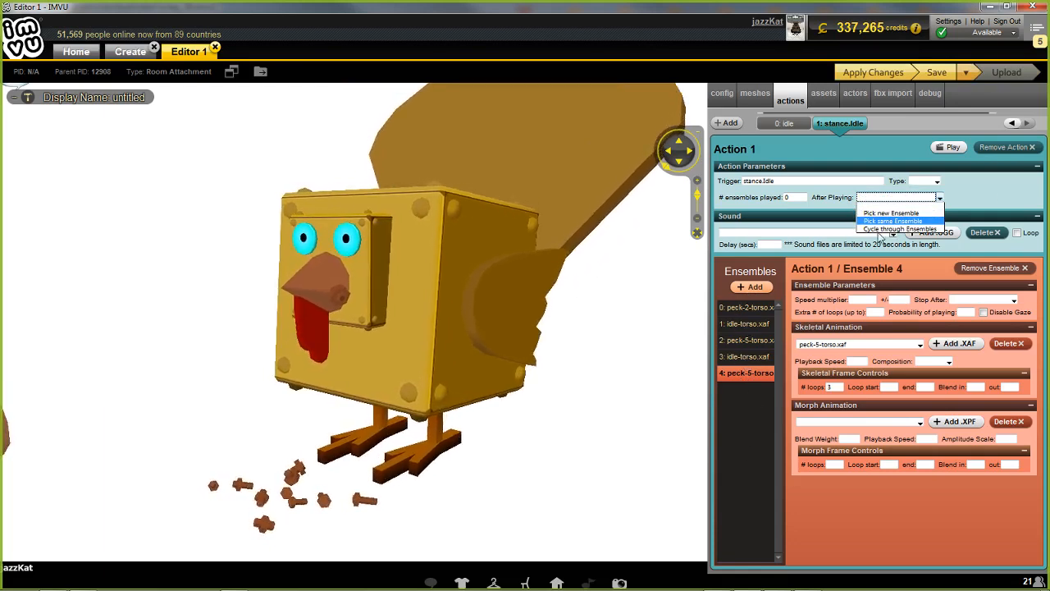
{"action": "left_click", "coordinate": [1015, 190]}
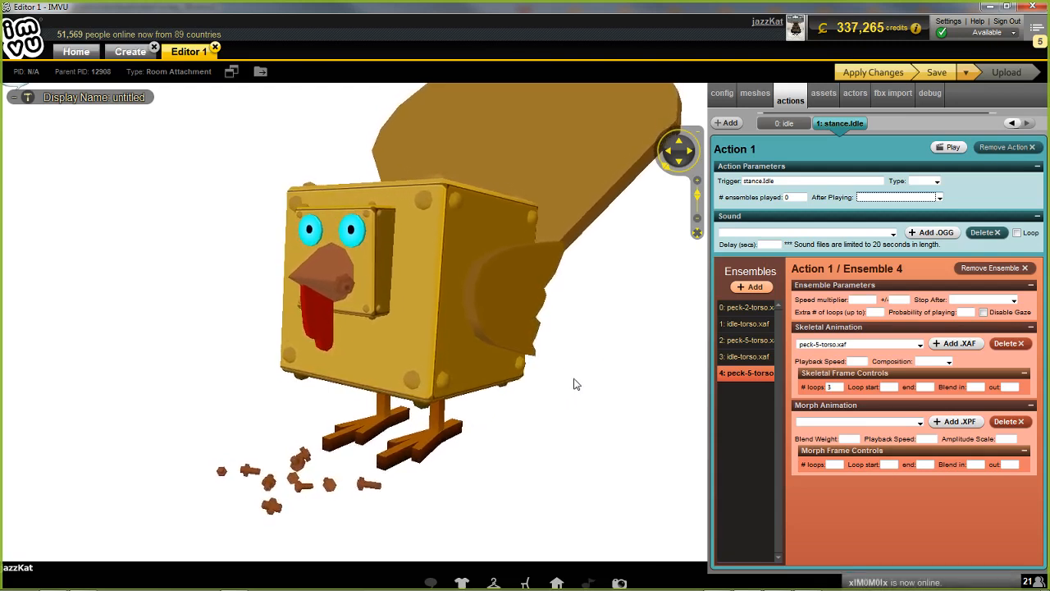
Step: Inspect the playing turkey from other angles in the preview, and open the idle action
{"action": "mouse_move", "coordinate": [588, 315]}
{"action": "left_mouse_down"}
{"action": "mouse_move", "coordinate": [581, 333]}
{"action": "mouse_move", "coordinate": [593, 284]}
{"action": "mouse_move", "coordinate": [577, 319]}
{"action": "mouse_move", "coordinate": [581, 304]}
{"action": "left_mouse_up"}
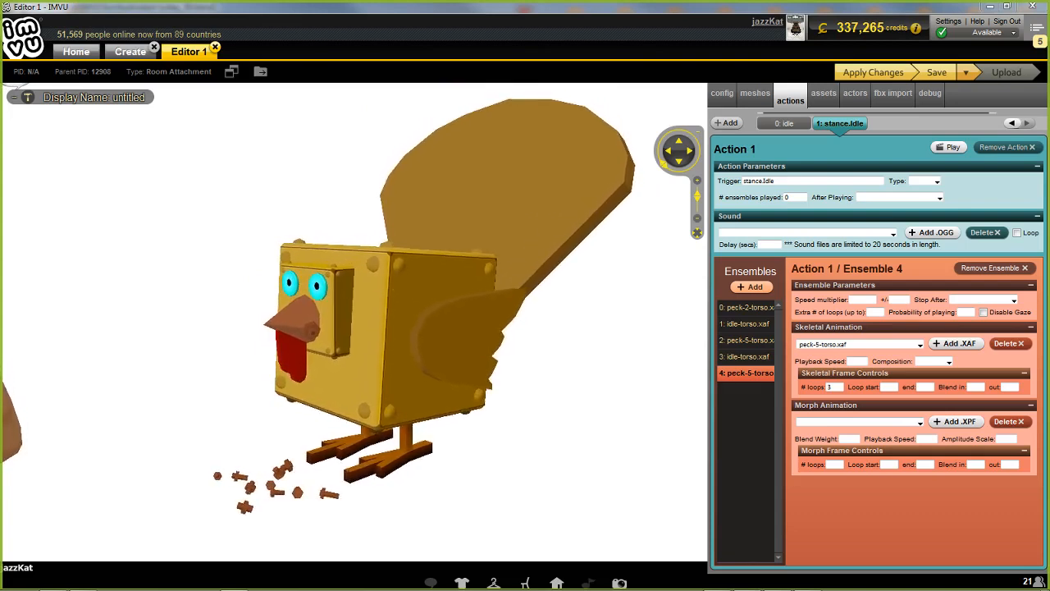
{"action": "left_click_drag", "start_coordinate": [350, 375], "coordinate": [272, 379]}
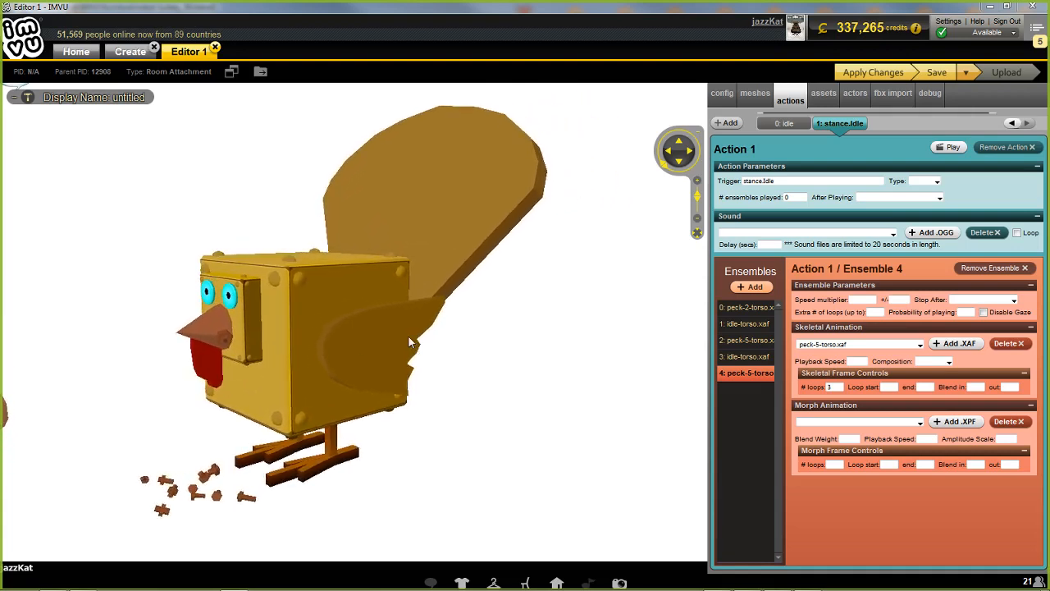
{"action": "left_click_drag", "start_coordinate": [409, 336], "coordinate": [462, 380]}
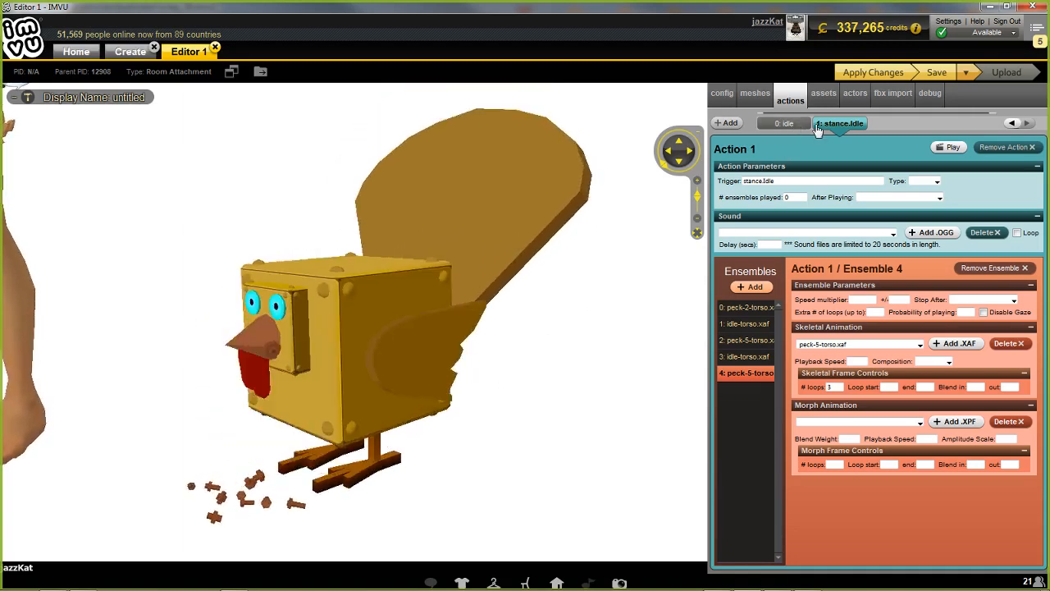
{"action": "left_click", "coordinate": [786, 124]}
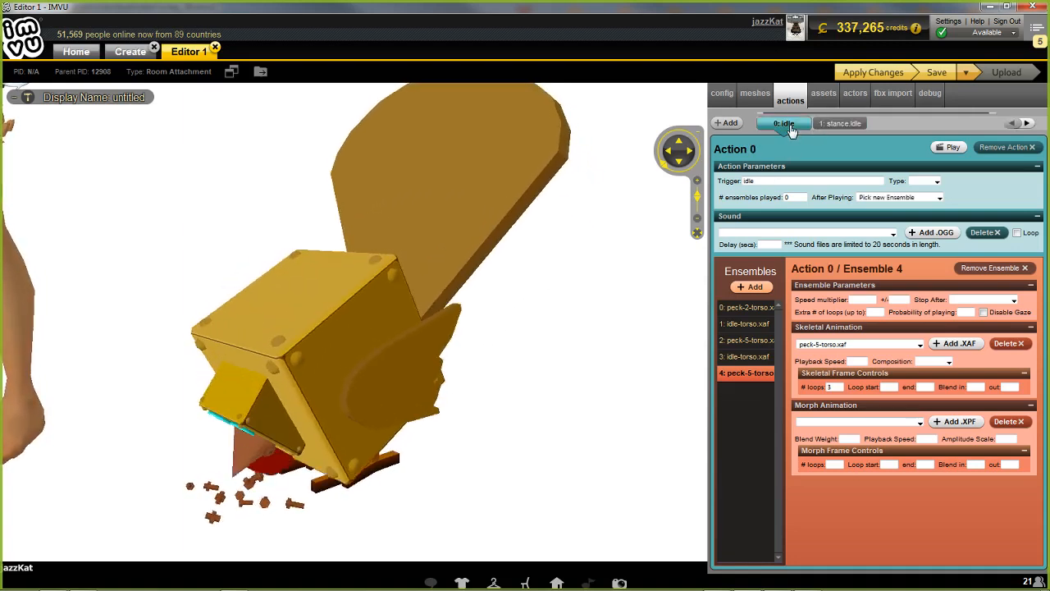
Step: Open the stance.Idle action and inspect the playing turkey and nuts in the preview
{"action": "left_click", "coordinate": [840, 125]}
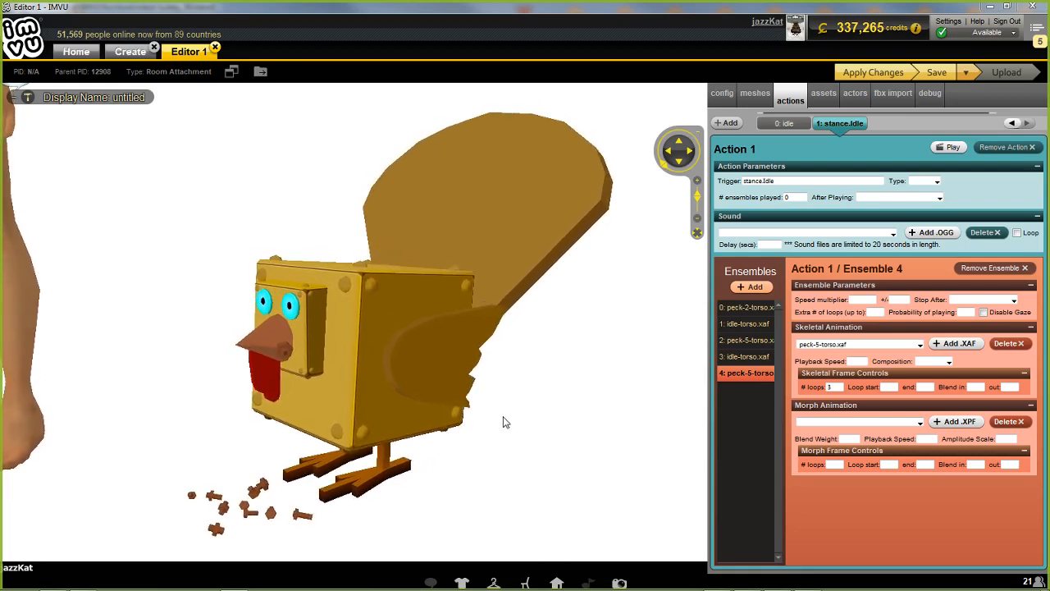
{"action": "scroll", "coordinate": [518, 363], "scroll_direction": "down", "scroll_amount": 2}
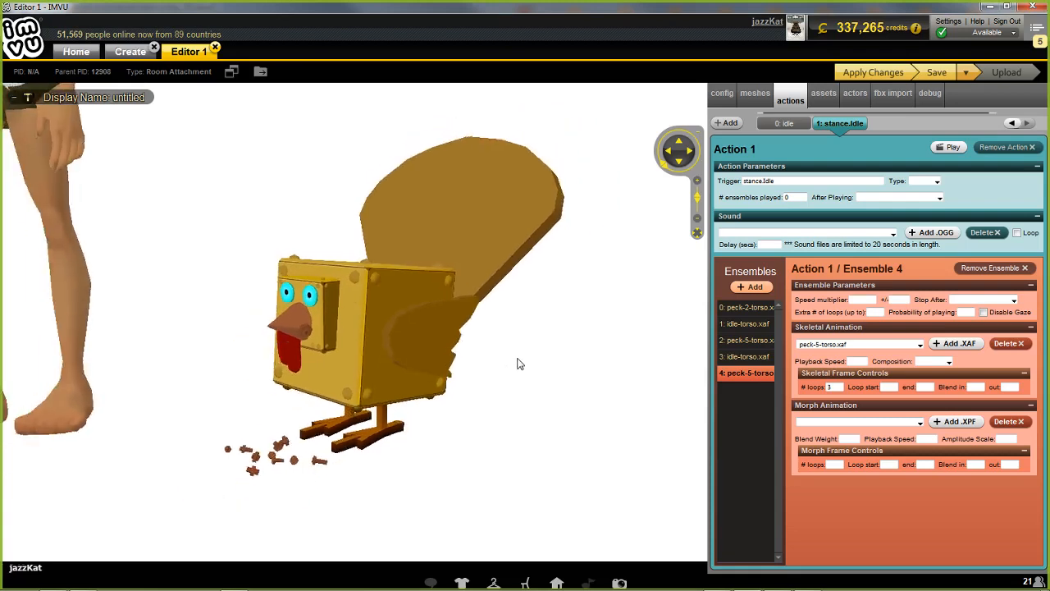
{"action": "mouse_move", "coordinate": [518, 362]}
{"action": "left_mouse_down"}
{"action": "mouse_move", "coordinate": [583, 352]}
{"action": "mouse_move", "coordinate": [514, 356]}
{"action": "mouse_move", "coordinate": [512, 369]}
{"action": "left_mouse_up"}
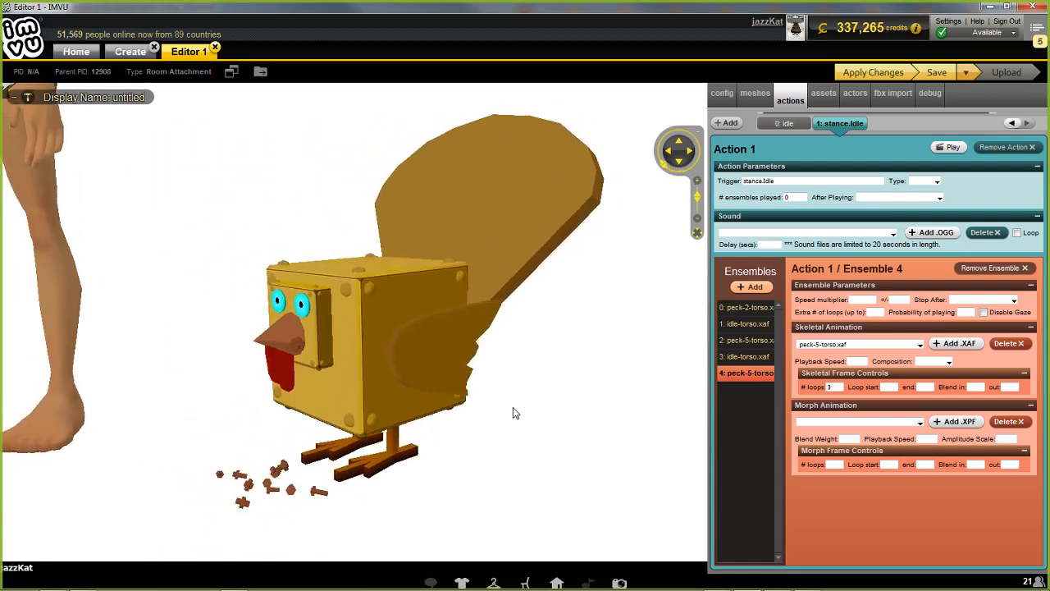
{"action": "right_click", "coordinate": [512, 407]}
{"action": "left_click", "coordinate": [599, 349]}
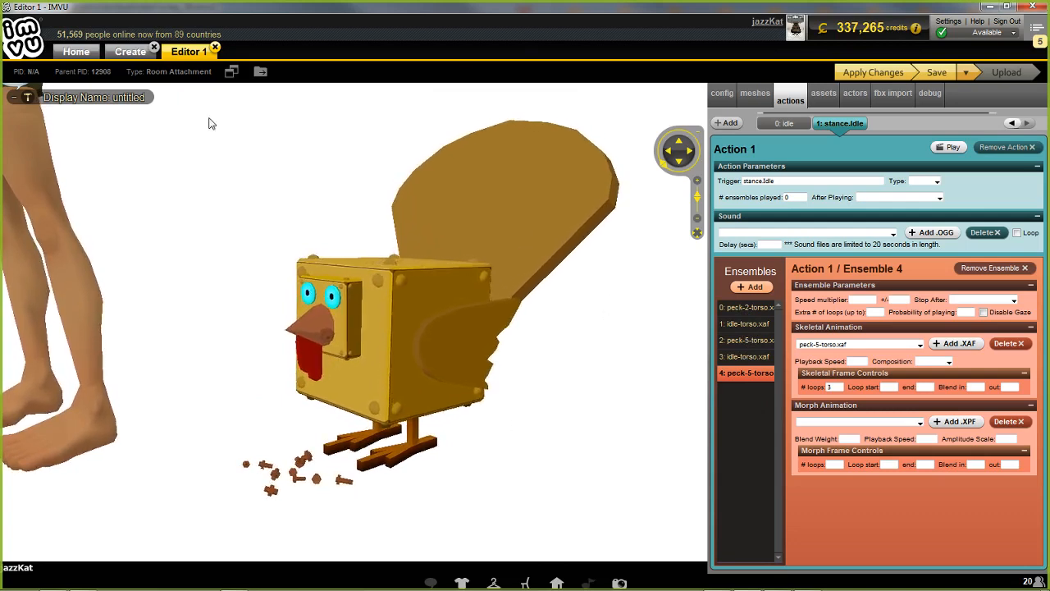
Step: Open the recent local project fbx turkey final (2).chkn and frame the turkey up close in its preview
{"action": "left_click", "coordinate": [123, 52]}
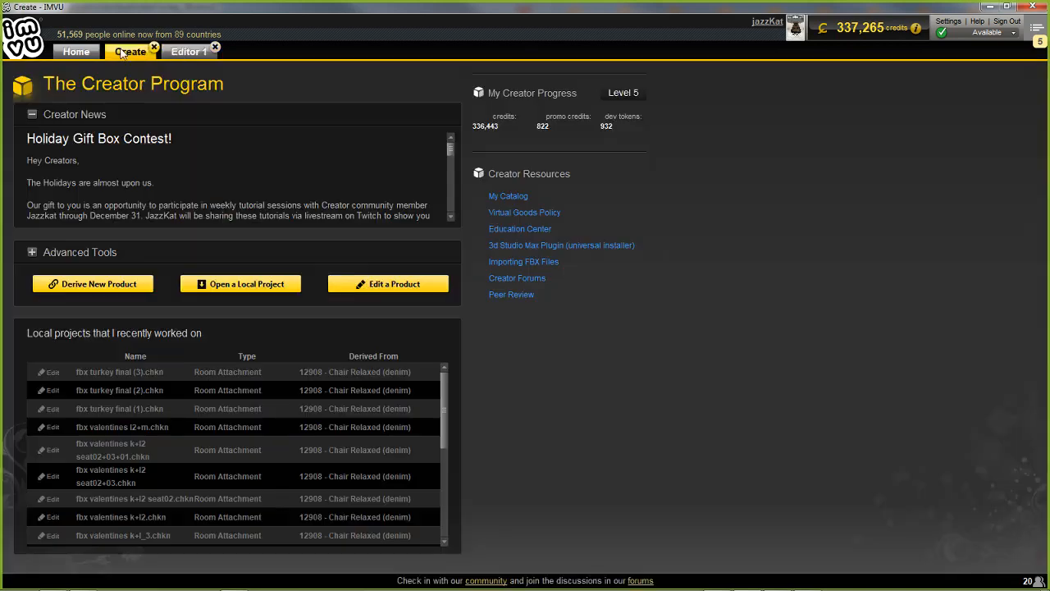
{"action": "left_click", "coordinate": [118, 392]}
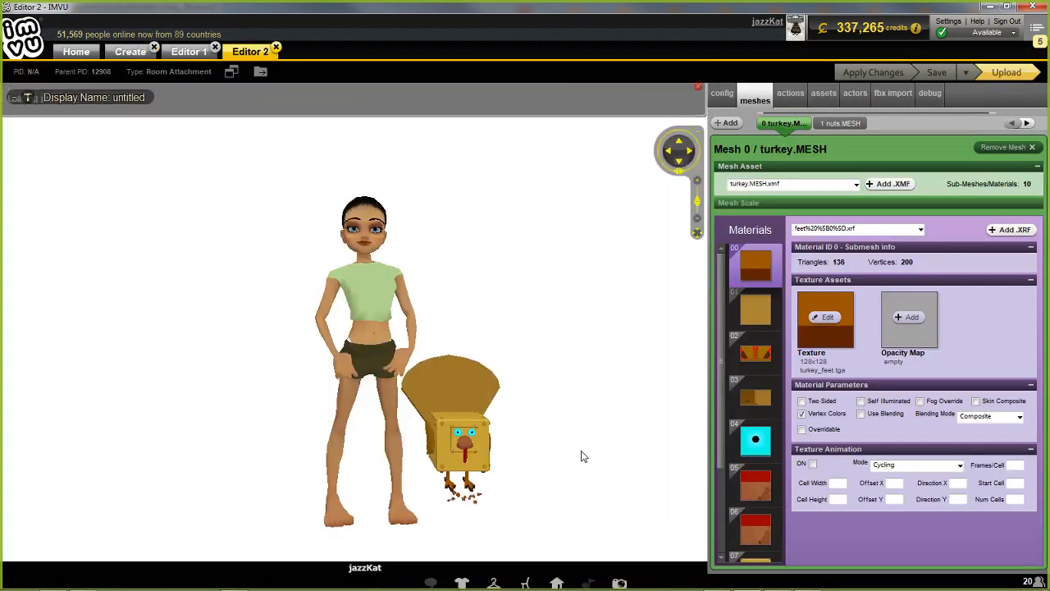
{"action": "left_click_drag", "start_coordinate": [553, 457], "coordinate": [480, 401]}
{"action": "right_click_drag", "start_coordinate": [481, 401], "coordinate": [468, 375]}
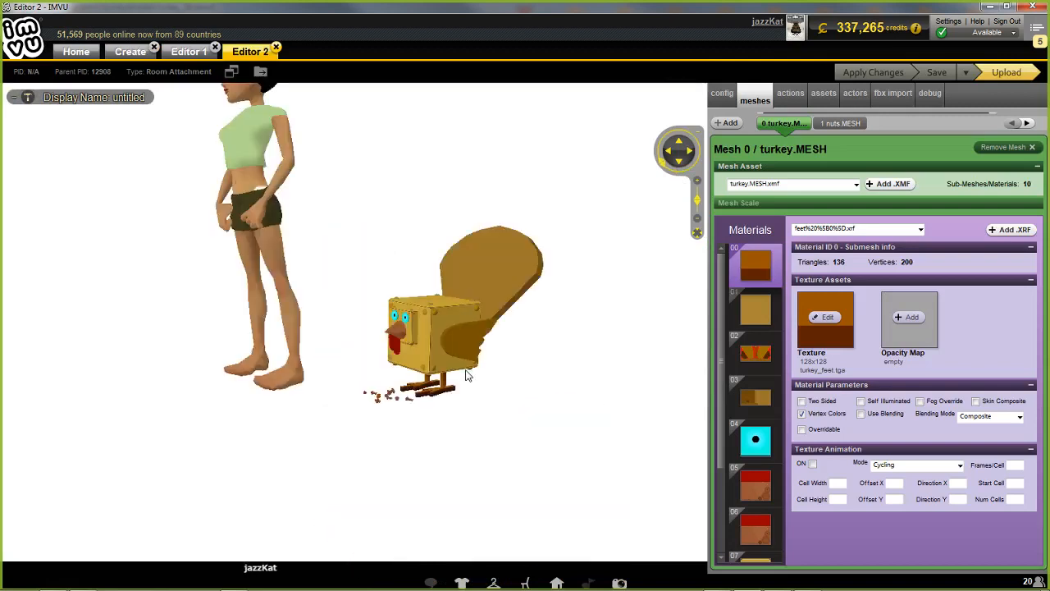
{"action": "scroll", "coordinate": [516, 427], "scroll_direction": "up", "scroll_amount": 3}
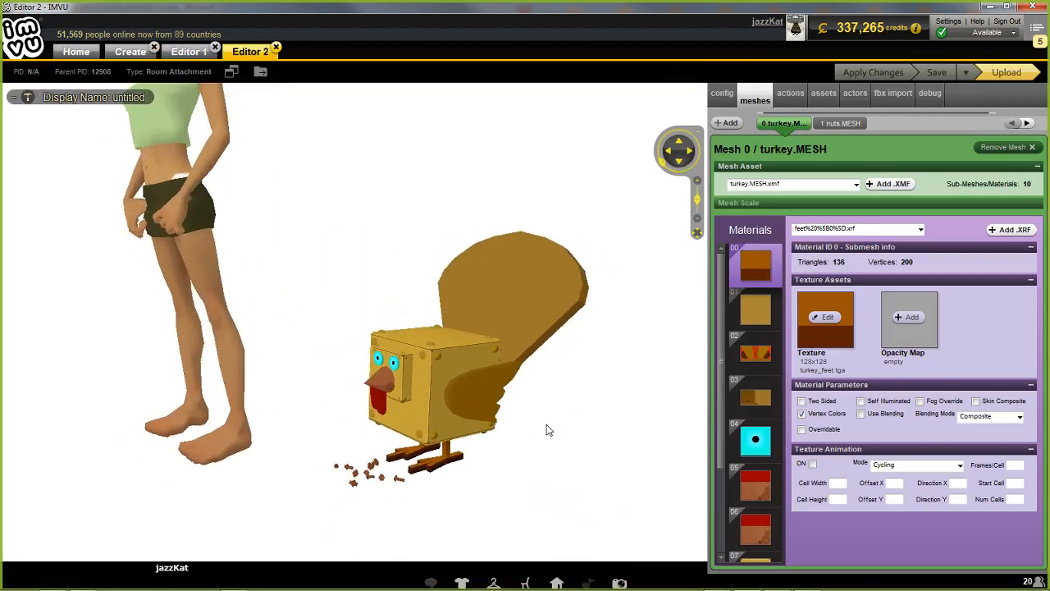
{"action": "scroll", "coordinate": [549, 429], "scroll_direction": "up", "scroll_amount": 2}
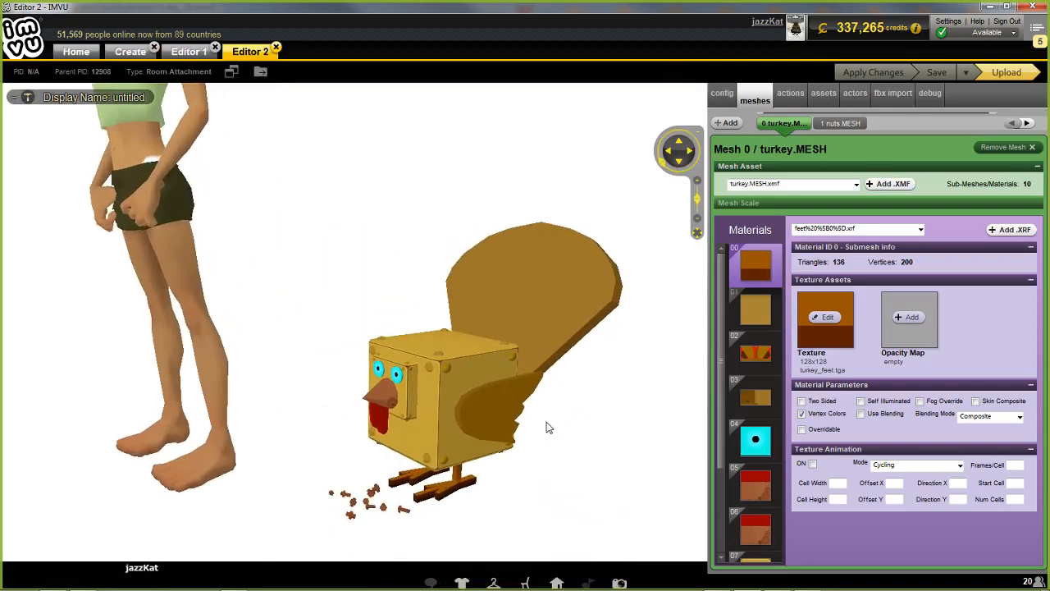
Step: Review this project's stance.Idle action, including the skeletal frame controls of ensembles 1 (lookLft-torso) and 2 (headlookLft-head)
{"action": "left_click", "coordinate": [791, 95]}
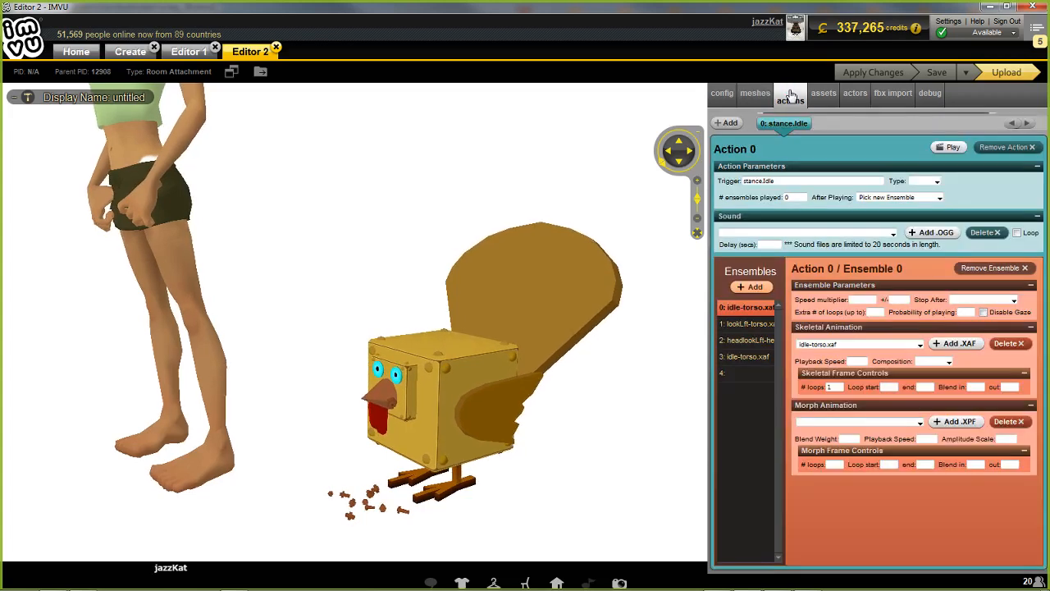
{"action": "left_click", "coordinate": [747, 325]}
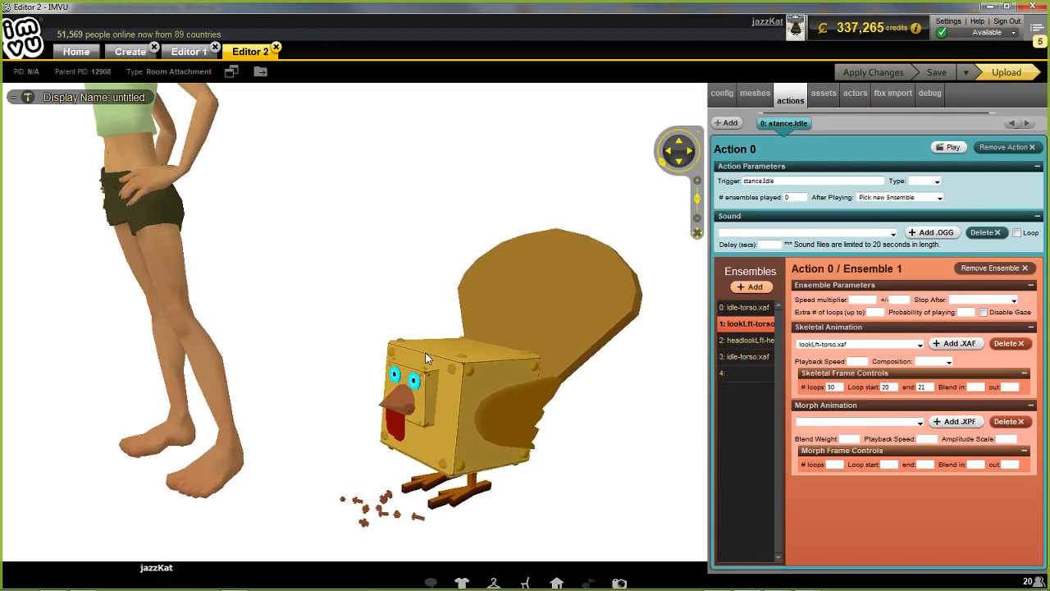
{"action": "left_click", "coordinate": [745, 342]}
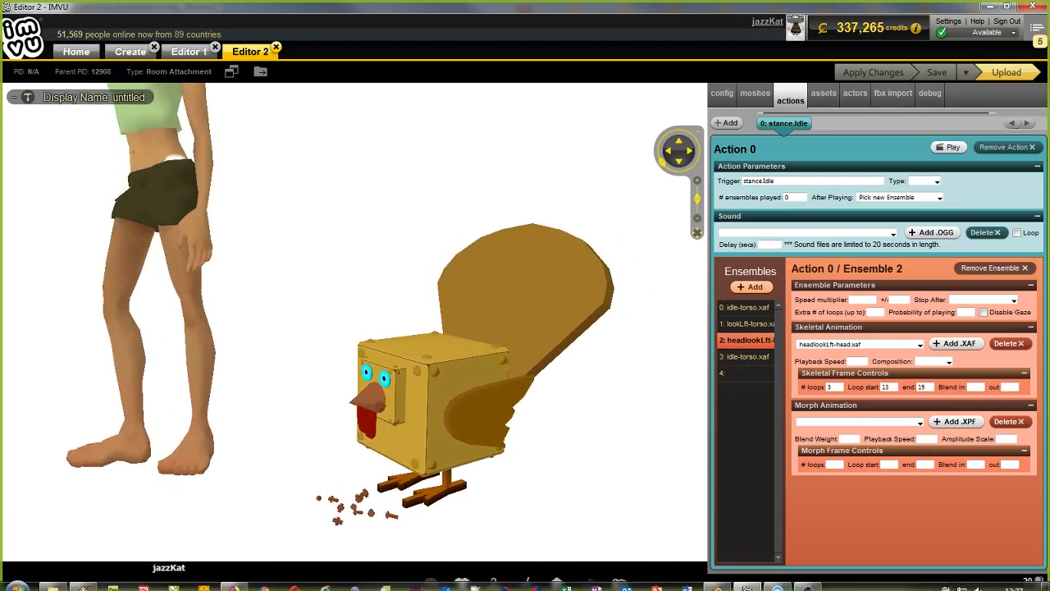
Step: Switch to Blender, show the lookLft action on turkey.RIG and scrub its timeline to frame 15
{"action": "left_click", "coordinate": [718, 582]}
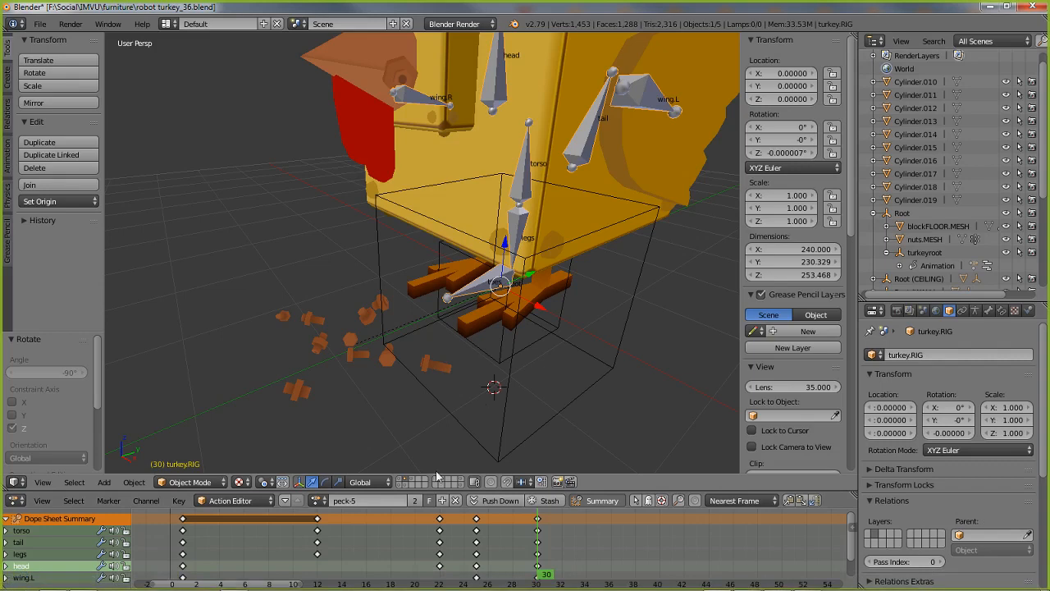
{"action": "left_click", "coordinate": [319, 500]}
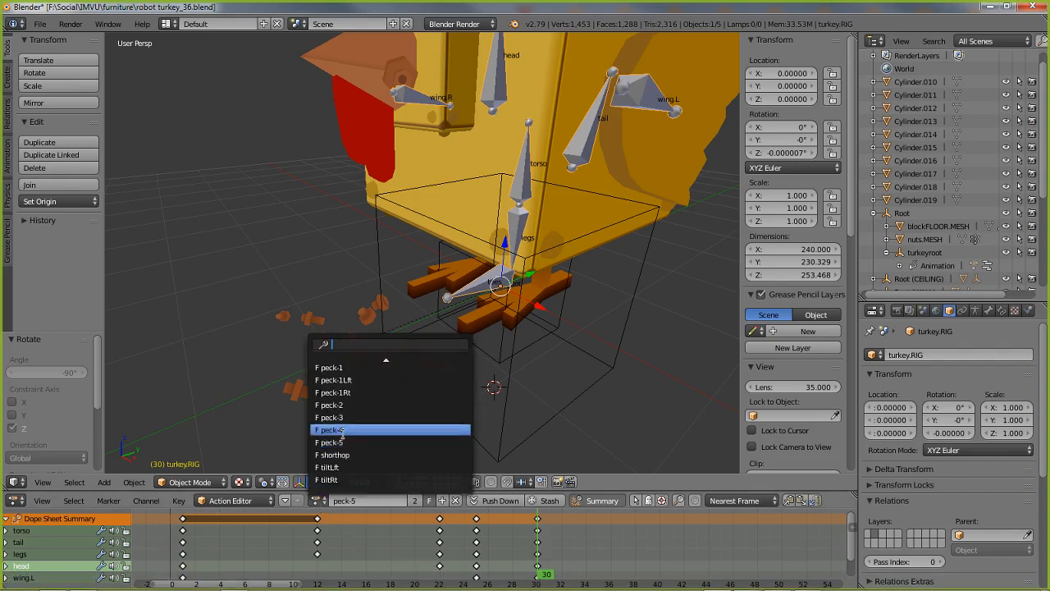
{"action": "scroll", "coordinate": [356, 403], "scroll_direction": "up", "scroll_amount": 4}
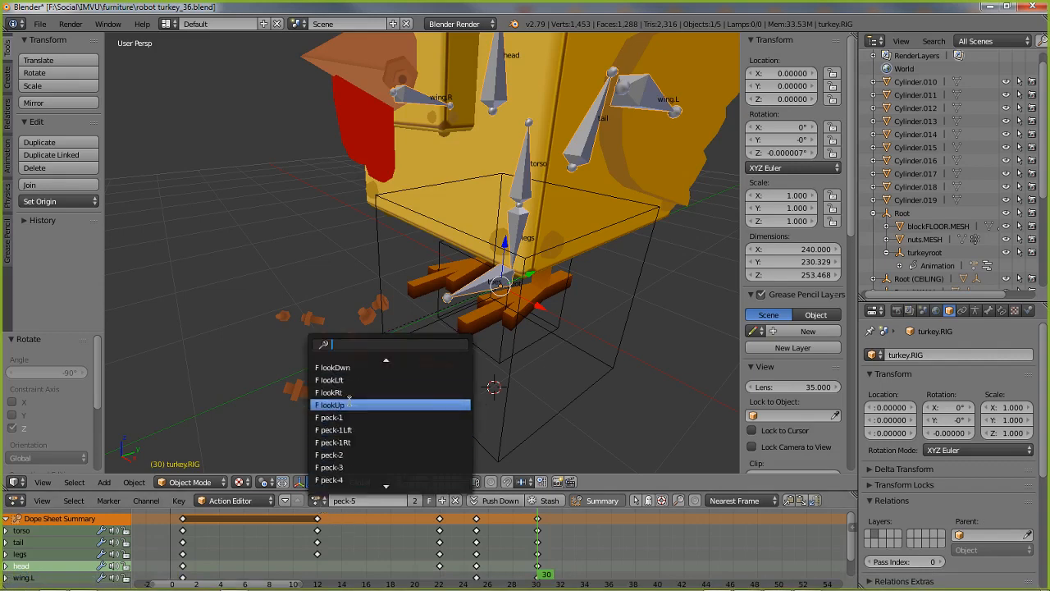
{"action": "left_click", "coordinate": [345, 381]}
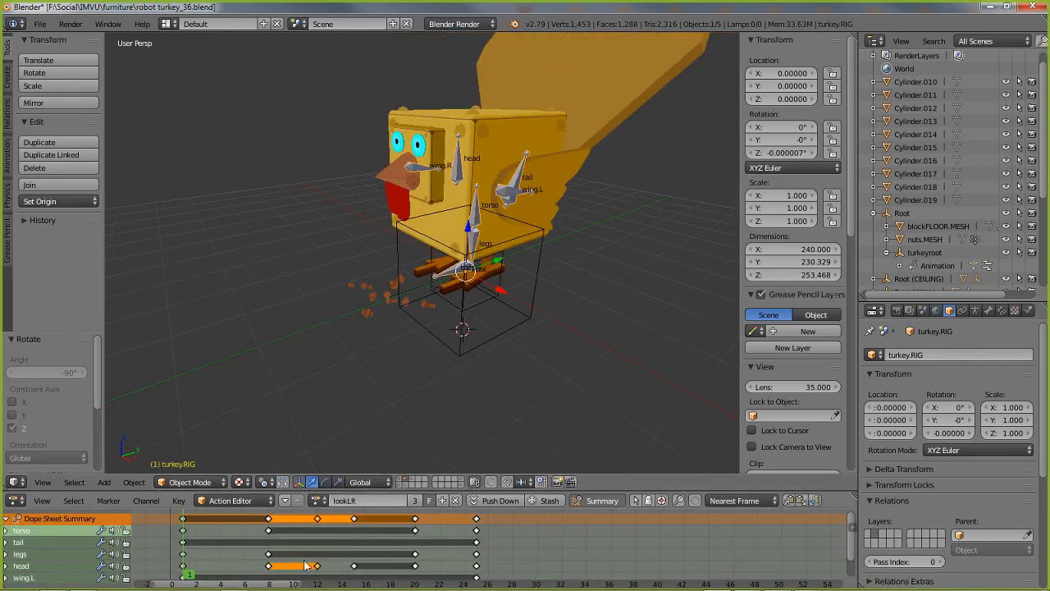
{"action": "left_click_drag", "start_coordinate": [308, 566], "coordinate": [410, 558]}
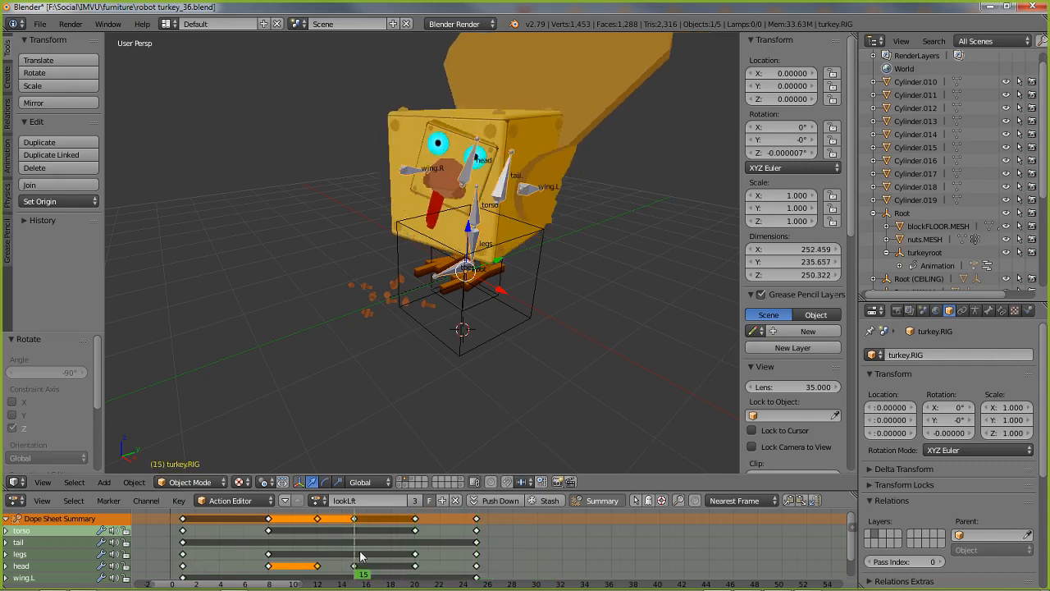
Step: Examine the lookLft pose from several angles, replaying it from frame 1 through the head keyframes to frame 16
{"action": "scroll", "coordinate": [417, 329], "scroll_direction": "up", "scroll_amount": 2}
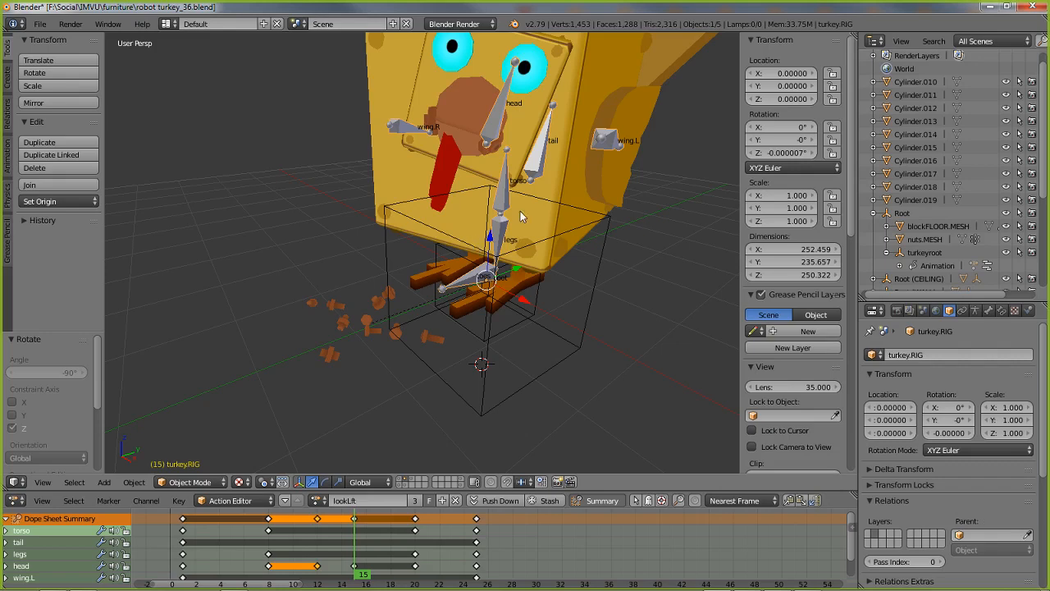
{"action": "middle_click_drag", "start_coordinate": [521, 216], "coordinate": [346, 186]}
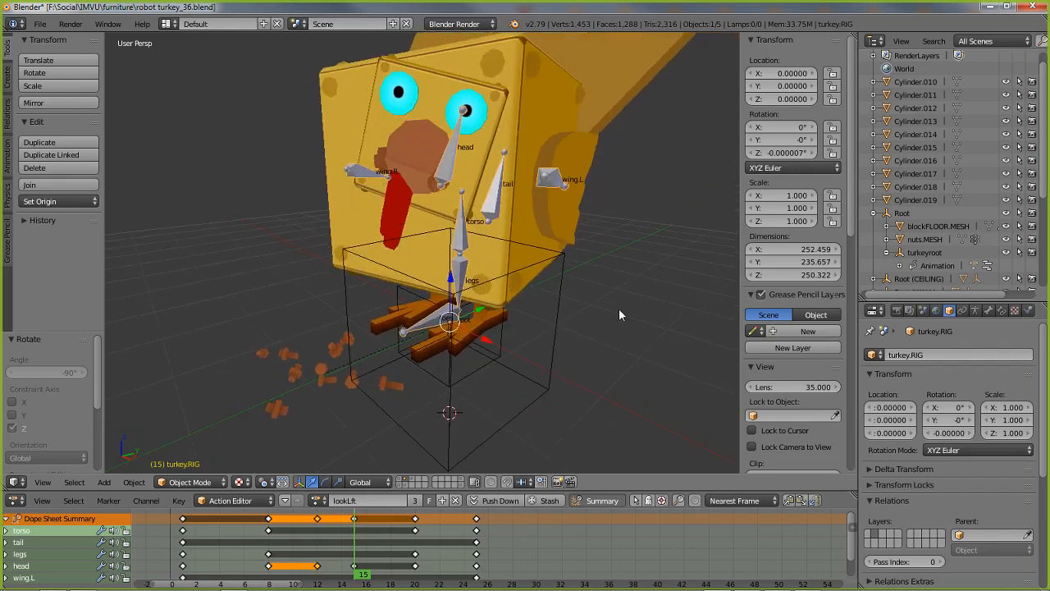
{"action": "middle_click_drag", "start_coordinate": [620, 309], "coordinate": [618, 315]}
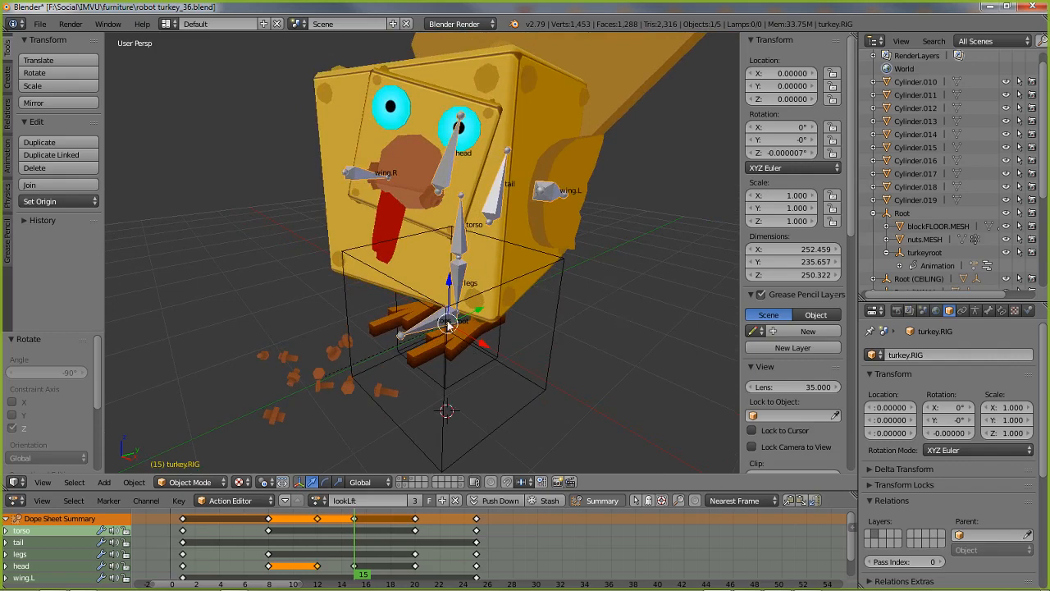
{"action": "left_click", "coordinate": [185, 562]}
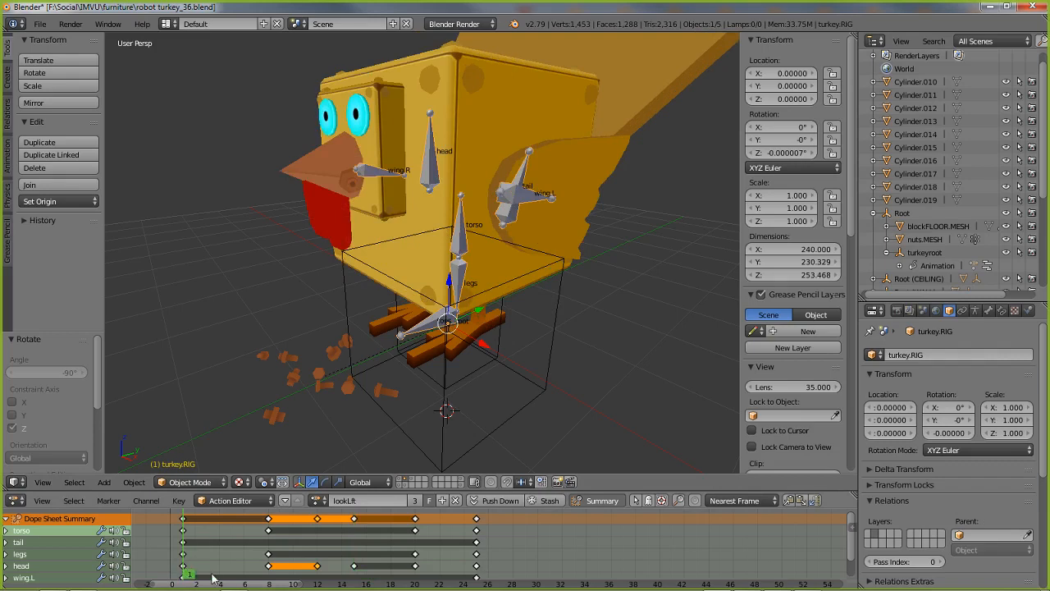
{"action": "left_click_drag", "start_coordinate": [212, 578], "coordinate": [302, 559]}
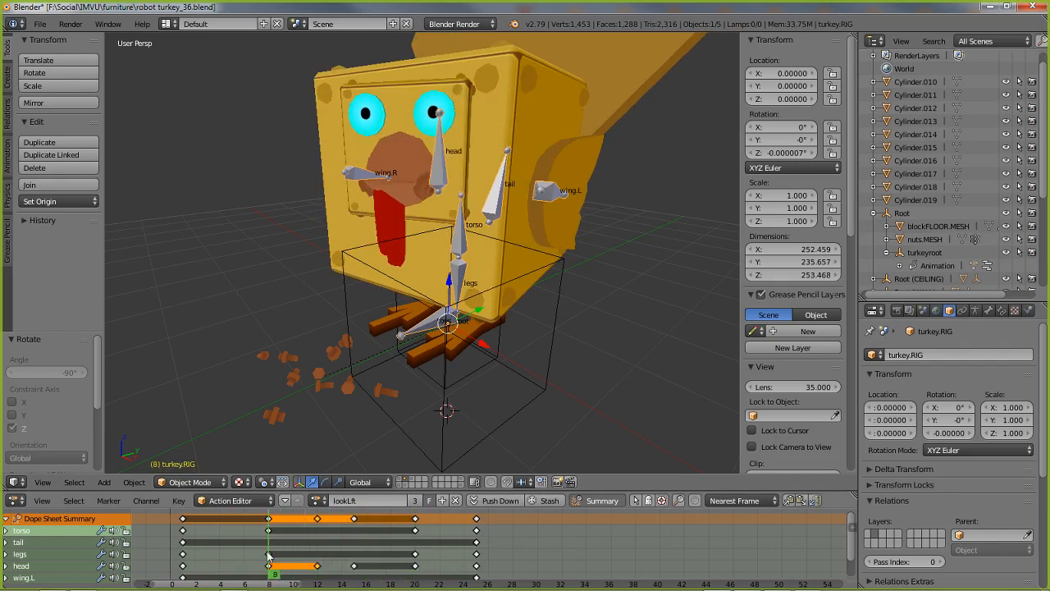
{"action": "middle_click_drag", "start_coordinate": [483, 245], "coordinate": [475, 280]}
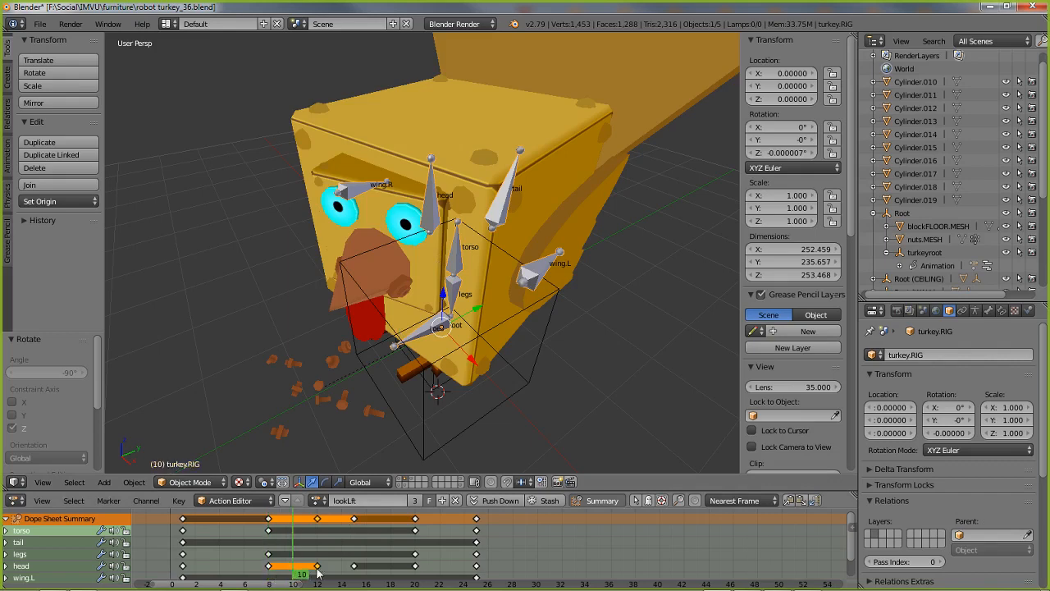
{"action": "left_click_drag", "start_coordinate": [318, 572], "coordinate": [361, 574]}
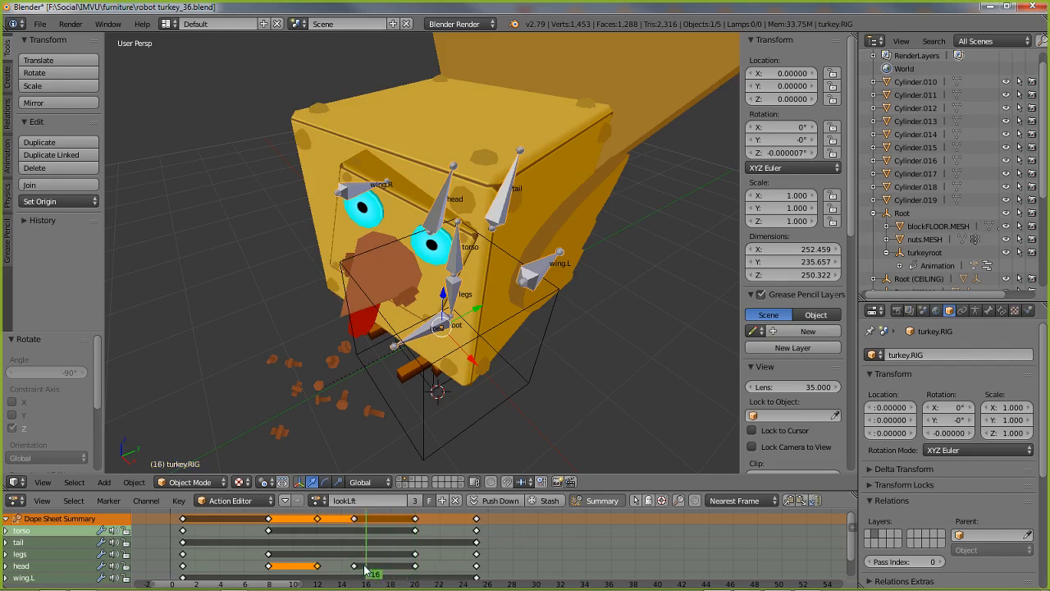
{"action": "left_click_drag", "start_coordinate": [354, 568], "coordinate": [370, 546]}
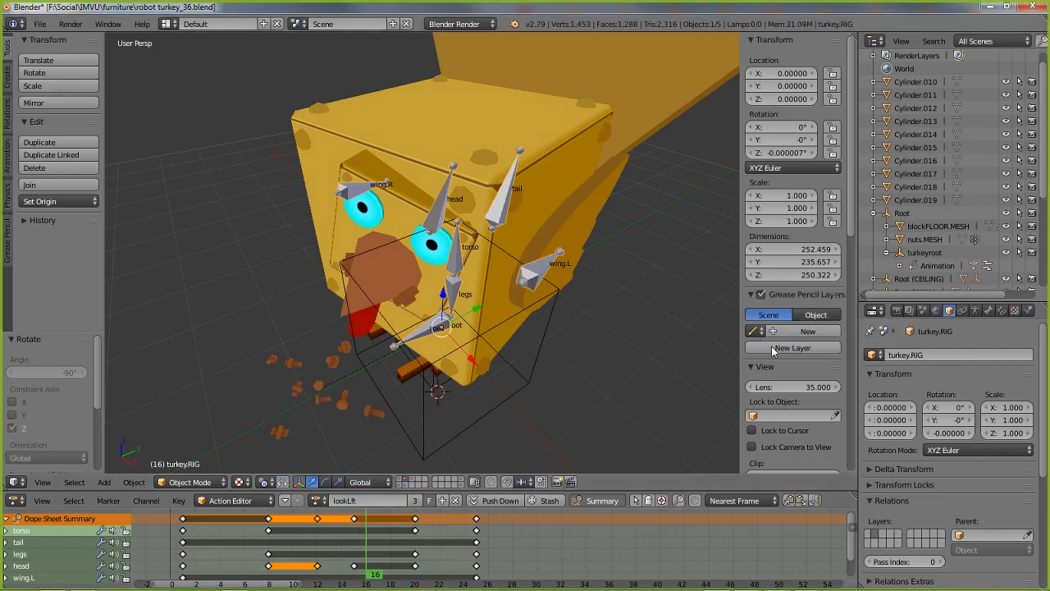
Step: Switch back to the IMVU editor and inspect the turkey's look-left playback up close in the preview
{"action": "left_click", "coordinate": [717, 584]}
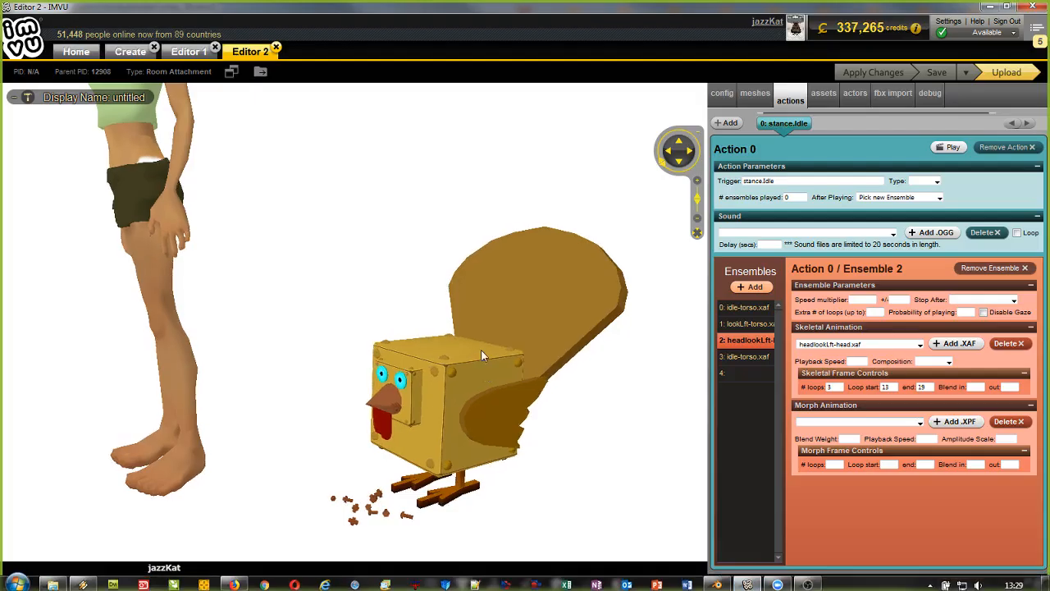
{"action": "left_click_drag", "start_coordinate": [456, 456], "coordinate": [444, 437]}
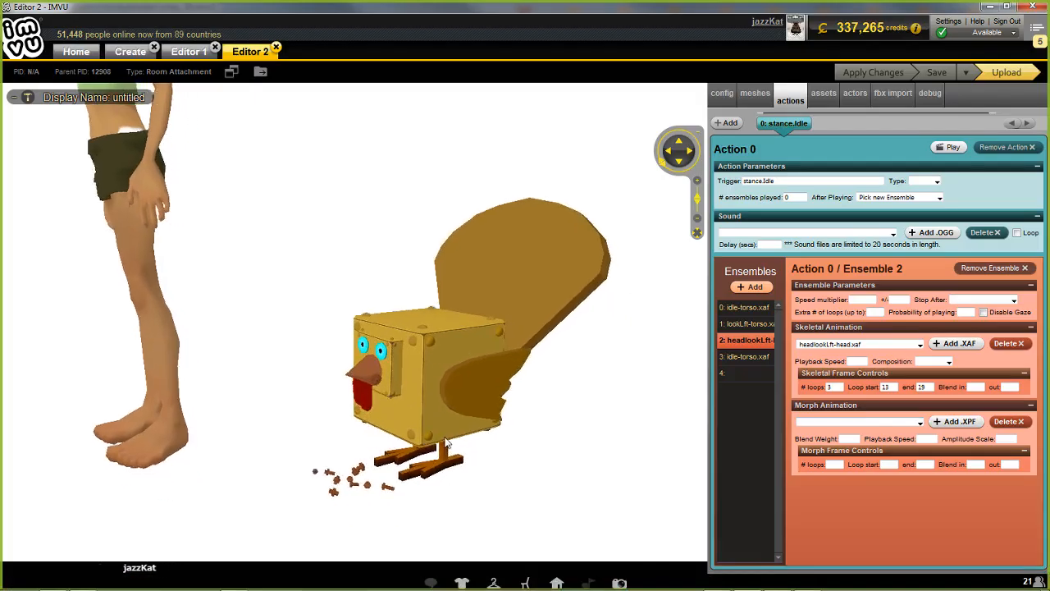
{"action": "scroll", "coordinate": [448, 444], "scroll_direction": "up", "scroll_amount": 4}
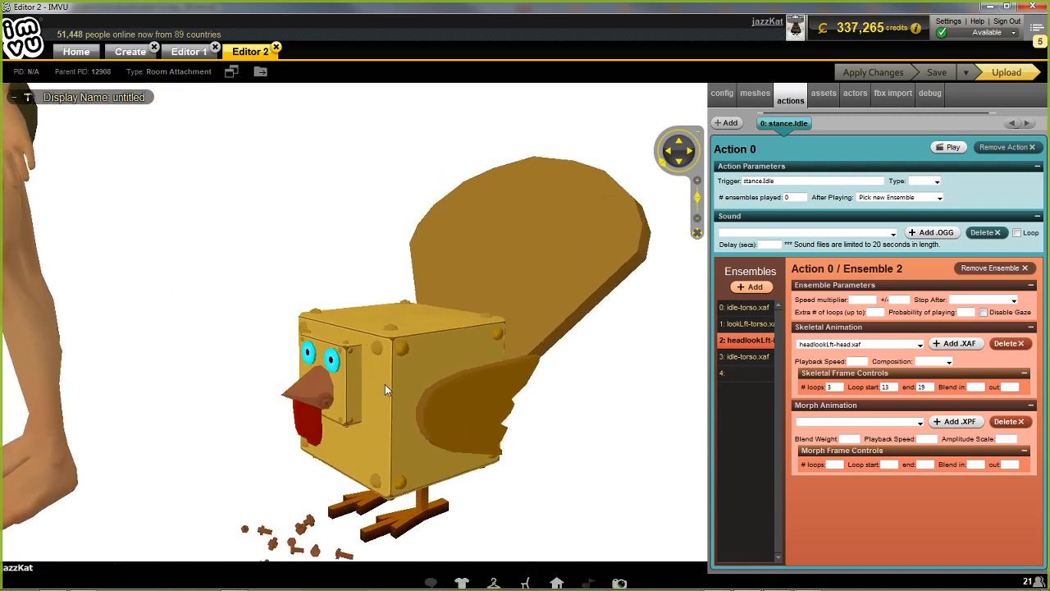
{"action": "left_click_drag", "start_coordinate": [452, 462], "coordinate": [446, 432]}
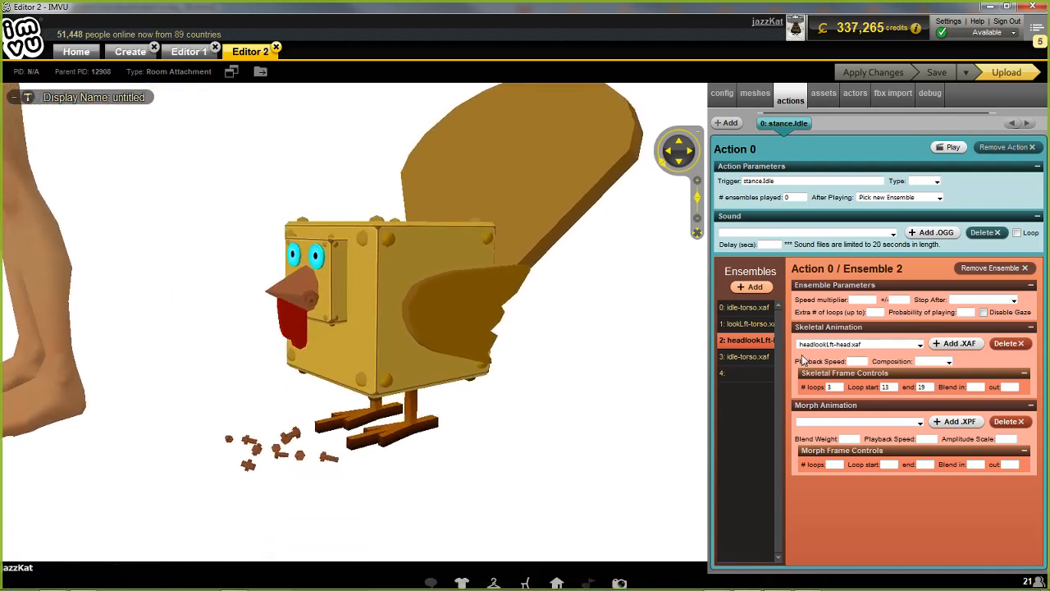
Step: Compare the loop settings of ensembles 3, 1 and 0 of stance.Idle, and reopen ensemble 2 (headlookLft-head)
{"action": "left_click", "coordinate": [743, 356]}
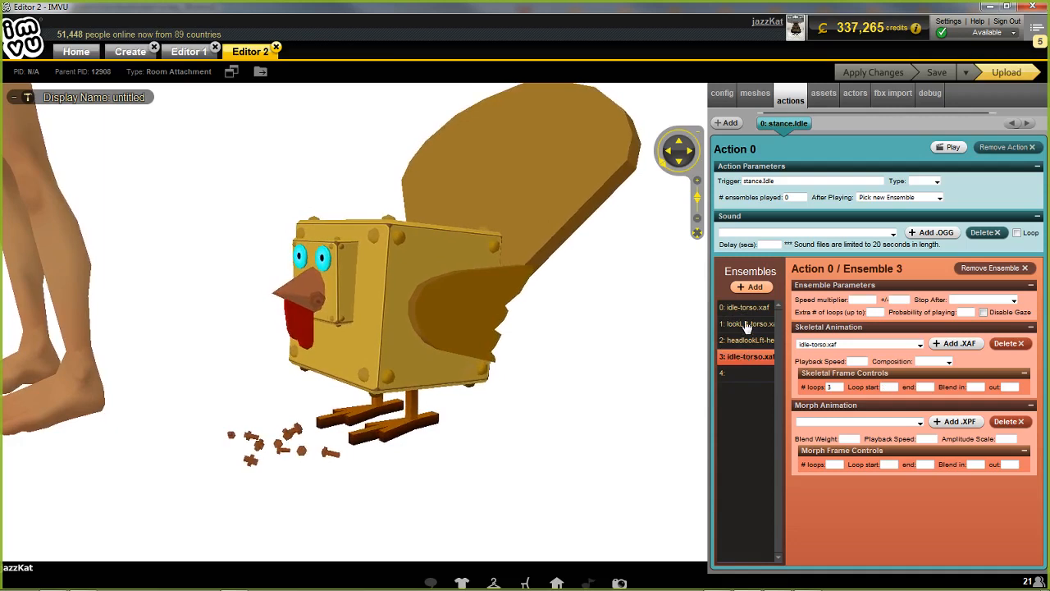
{"action": "left_click", "coordinate": [746, 326]}
{"action": "left_click", "coordinate": [748, 310]}
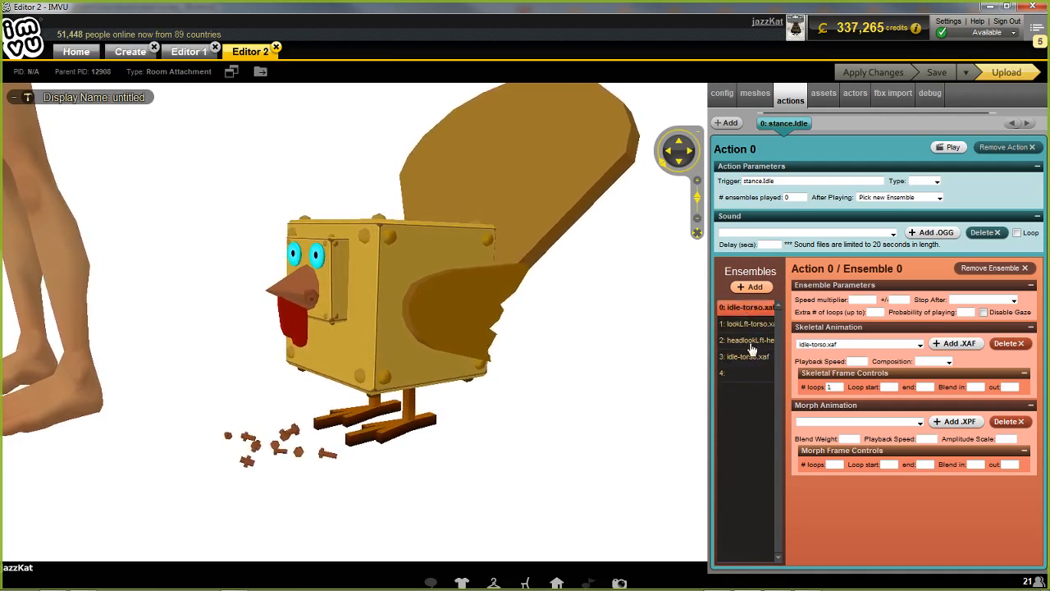
{"action": "left_click", "coordinate": [749, 343]}
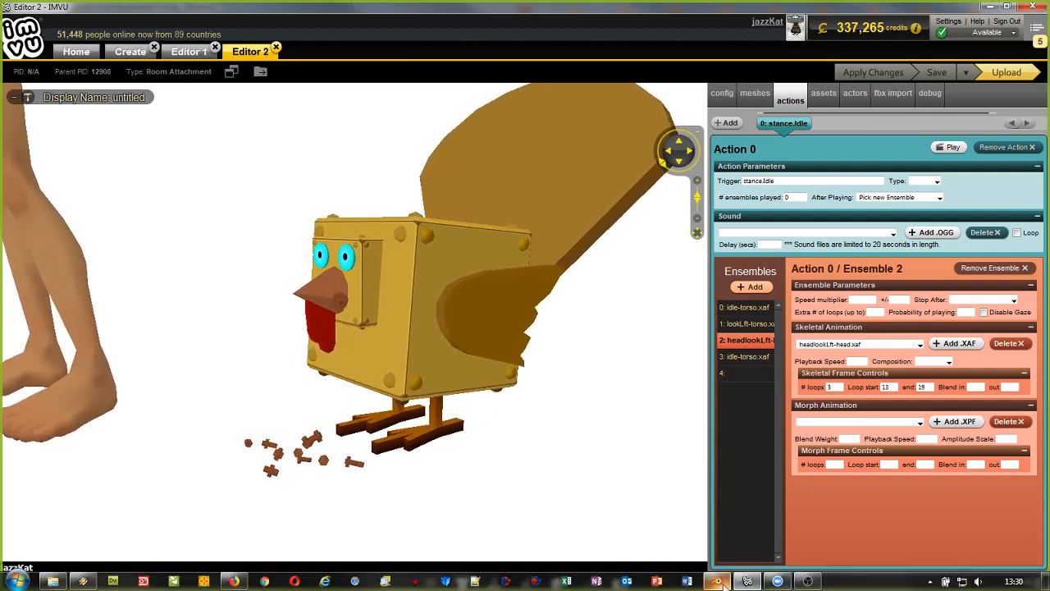
Step: Check frames 15 and 20 of the lookLft action in Blender, and return to the IMVU editor
{"action": "left_click", "coordinate": [746, 581]}
{"action": "mouse_move", "coordinate": [361, 565]}
{"action": "left_mouse_down"}
{"action": "mouse_move", "coordinate": [415, 571]}
{"action": "mouse_move", "coordinate": [356, 571]}
{"action": "left_mouse_up"}
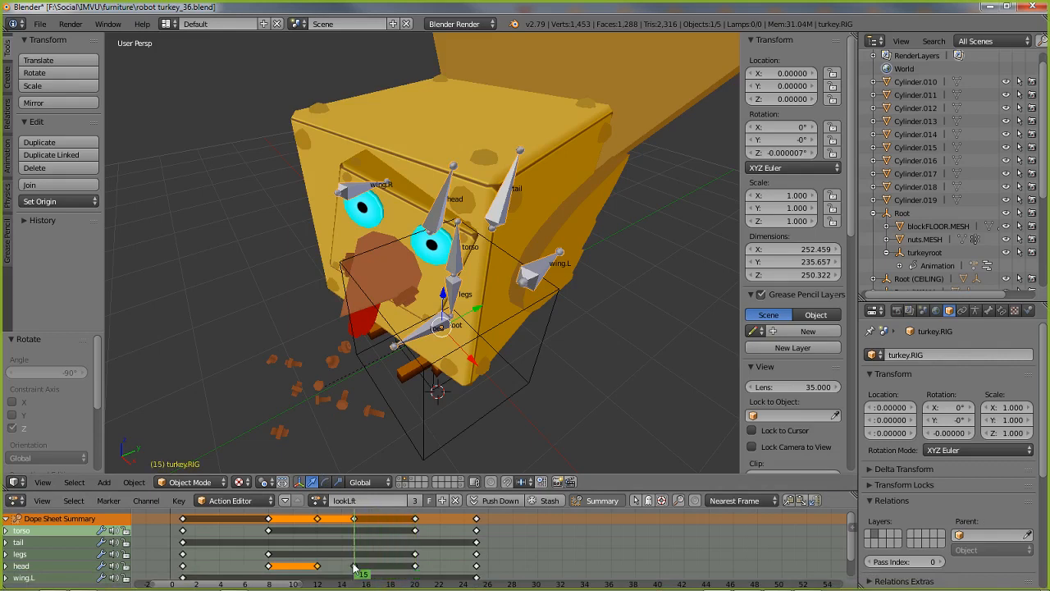
{"action": "left_click", "coordinate": [416, 571]}
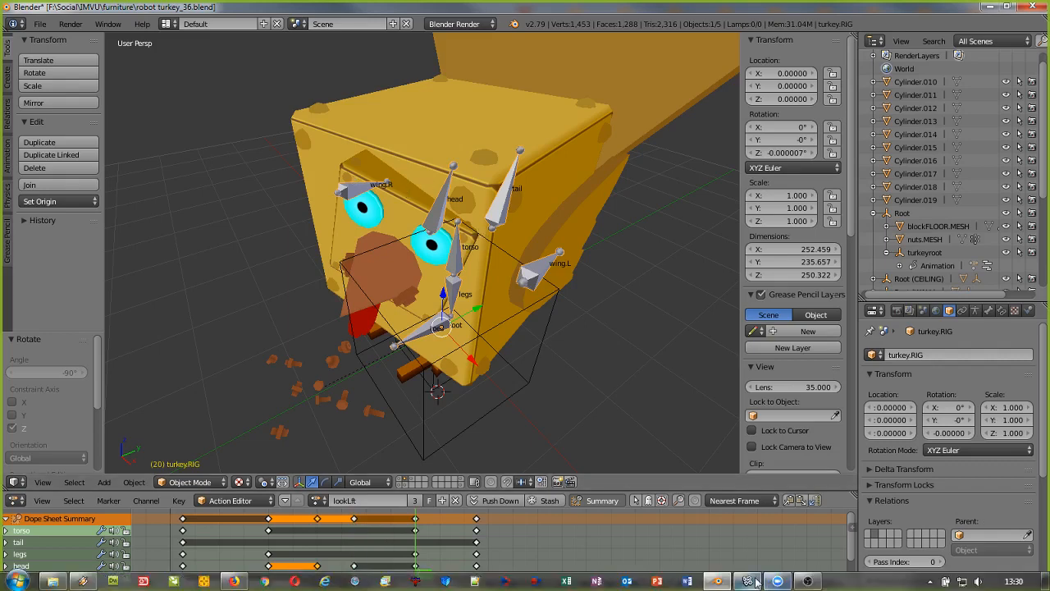
{"action": "left_click", "coordinate": [749, 582]}
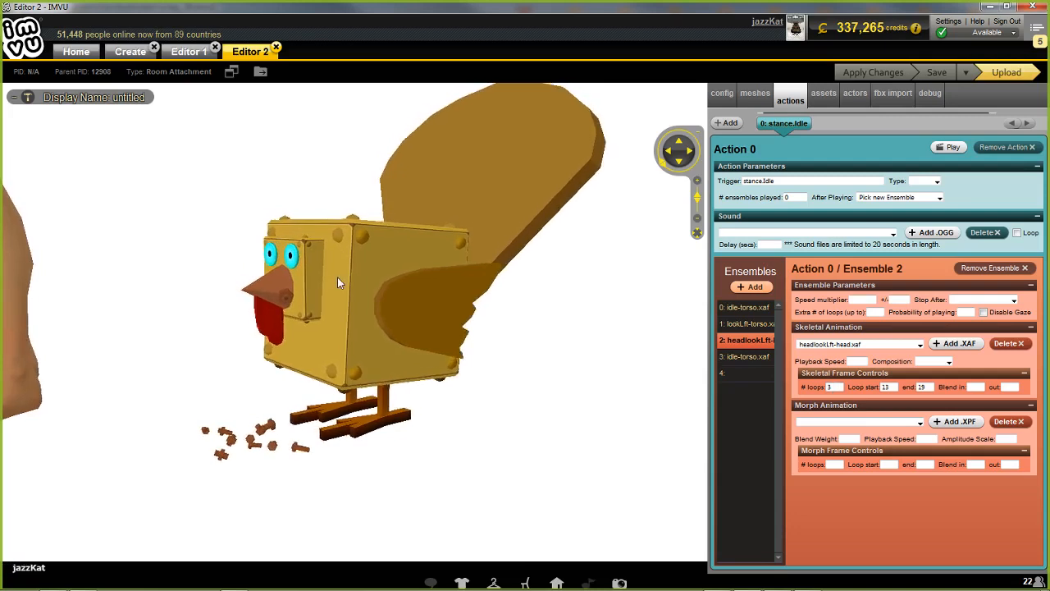
Step: Watch the turkey's head movement during the headlookLft-head ensemble from slightly different angles in the preview
{"action": "left_click_drag", "start_coordinate": [340, 283], "coordinate": [335, 268]}
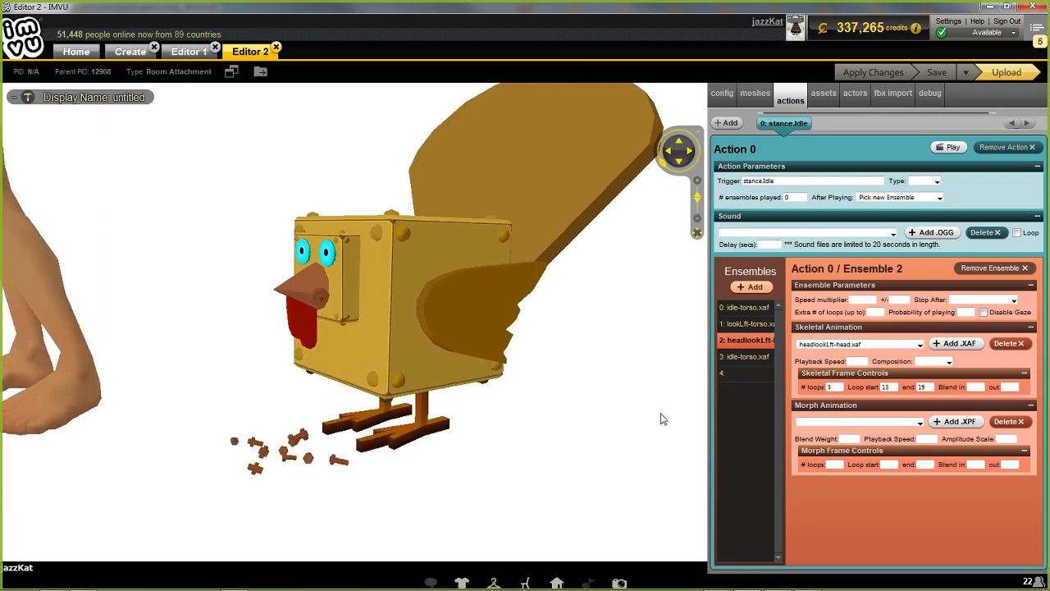
{"action": "left_click_drag", "start_coordinate": [495, 405], "coordinate": [494, 399]}
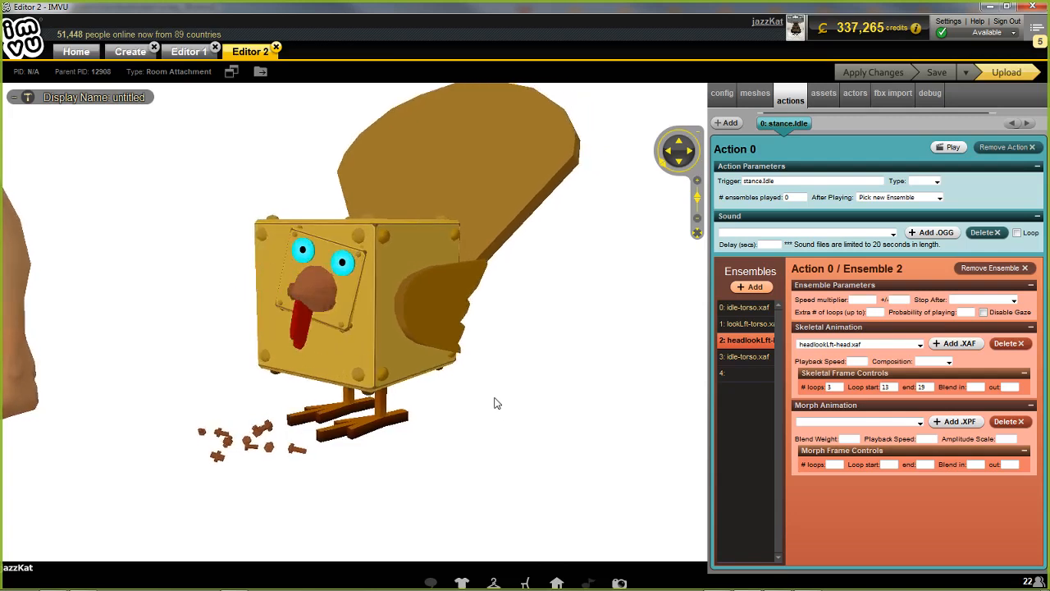
{"action": "left_click_drag", "start_coordinate": [581, 325], "coordinate": [582, 333]}
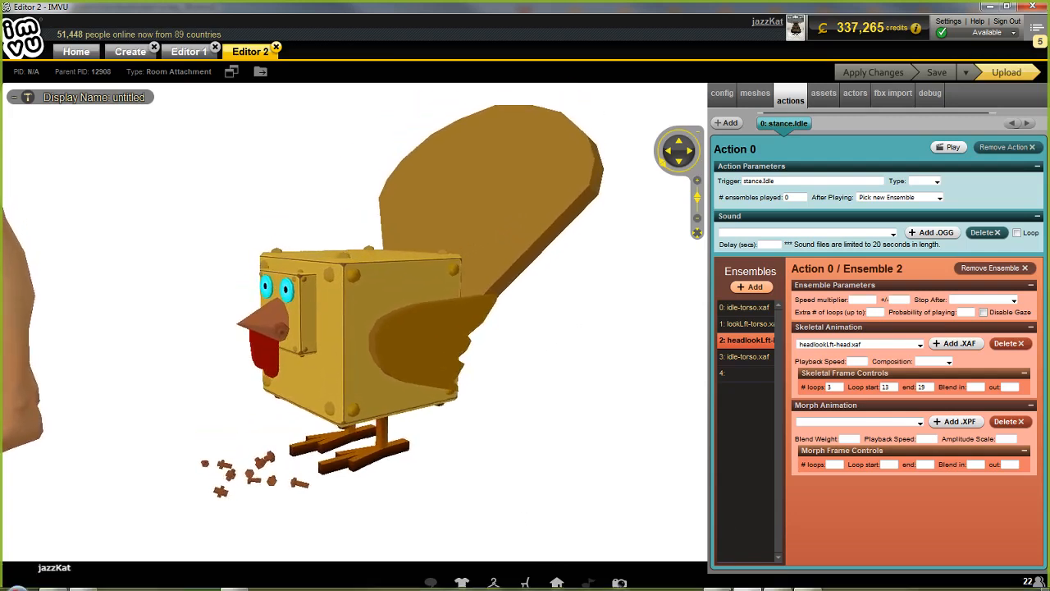
Step: Switch to Blender, scrub the lookLft action through its remaining keyframes to frame 26, and return to the IMVU editor
{"action": "left_click", "coordinate": [717, 581]}
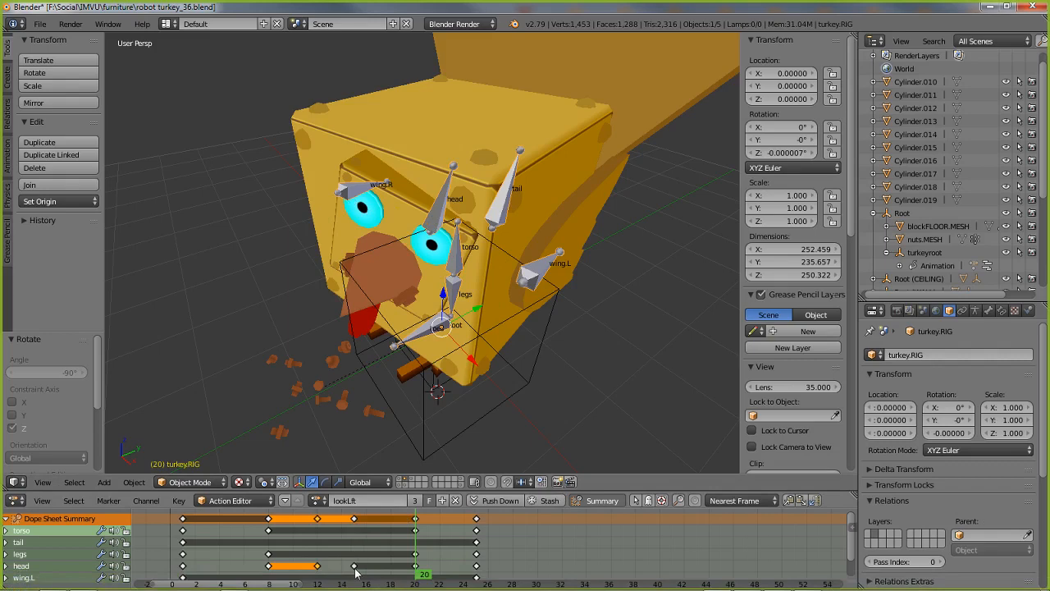
{"action": "left_click_drag", "start_coordinate": [354, 572], "coordinate": [487, 561]}
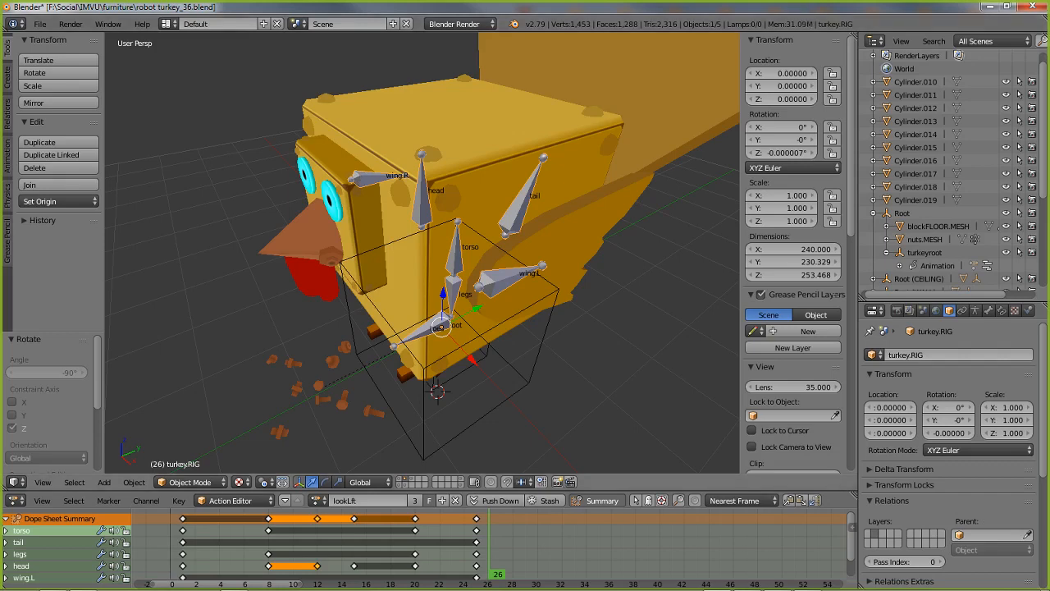
{"action": "left_click", "coordinate": [747, 581]}
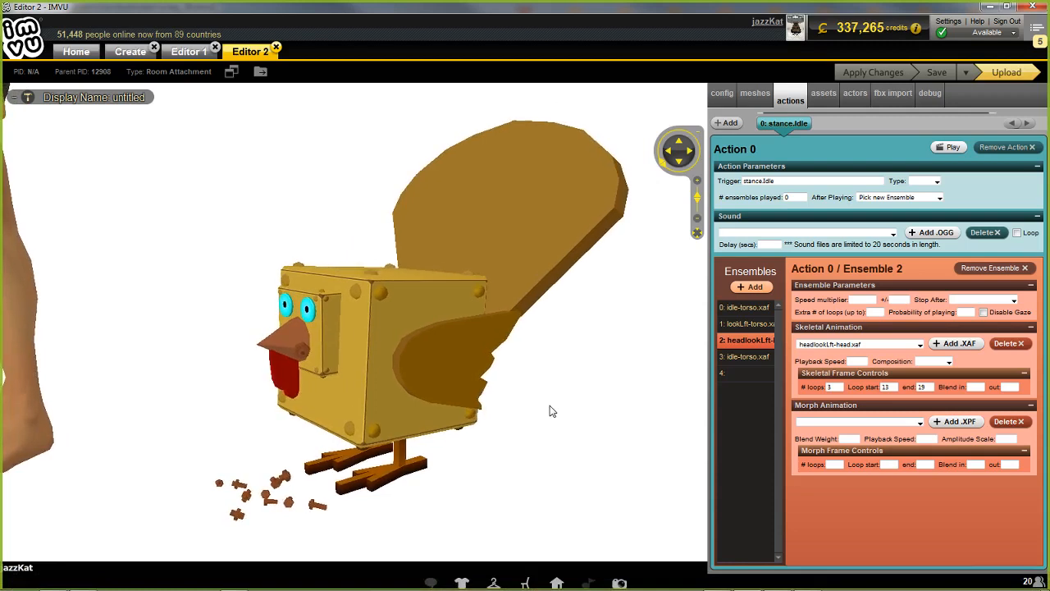
Step: Examine the turkey's full stance.Idle playback in the Editor 2 preview, from the look-left motion back to the idle pose
{"action": "left_click_drag", "start_coordinate": [521, 441], "coordinate": [554, 451]}
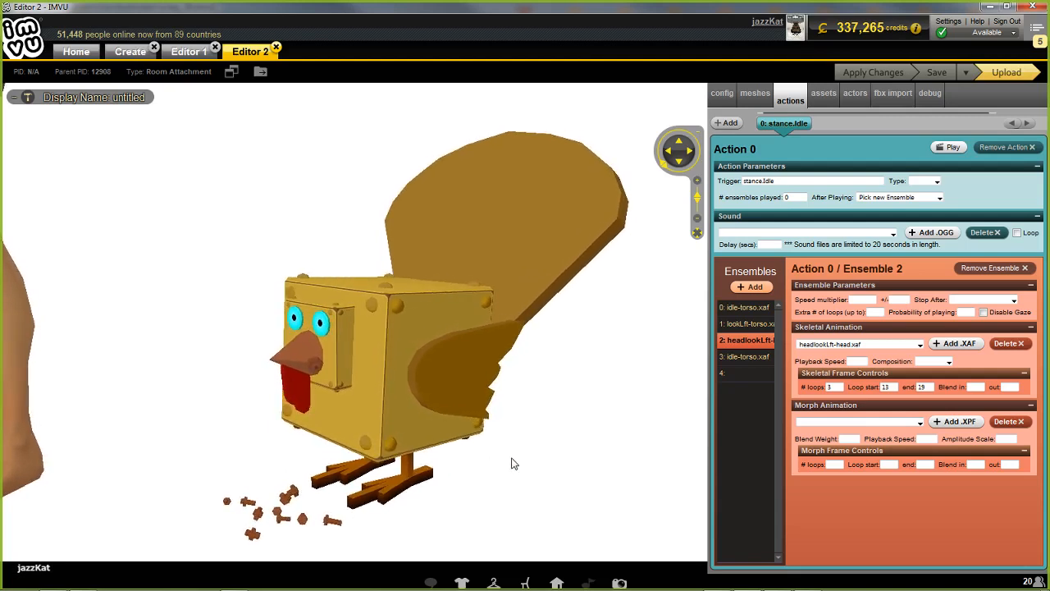
{"action": "scroll", "coordinate": [534, 453], "scroll_direction": "up", "scroll_amount": 2}
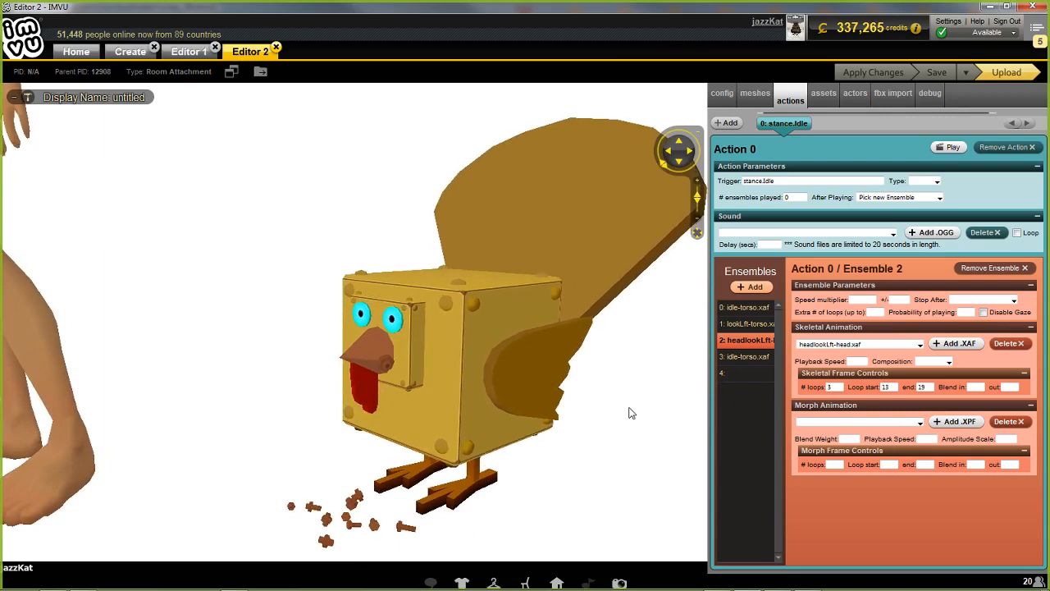
{"action": "left_click_drag", "start_coordinate": [630, 409], "coordinate": [608, 407]}
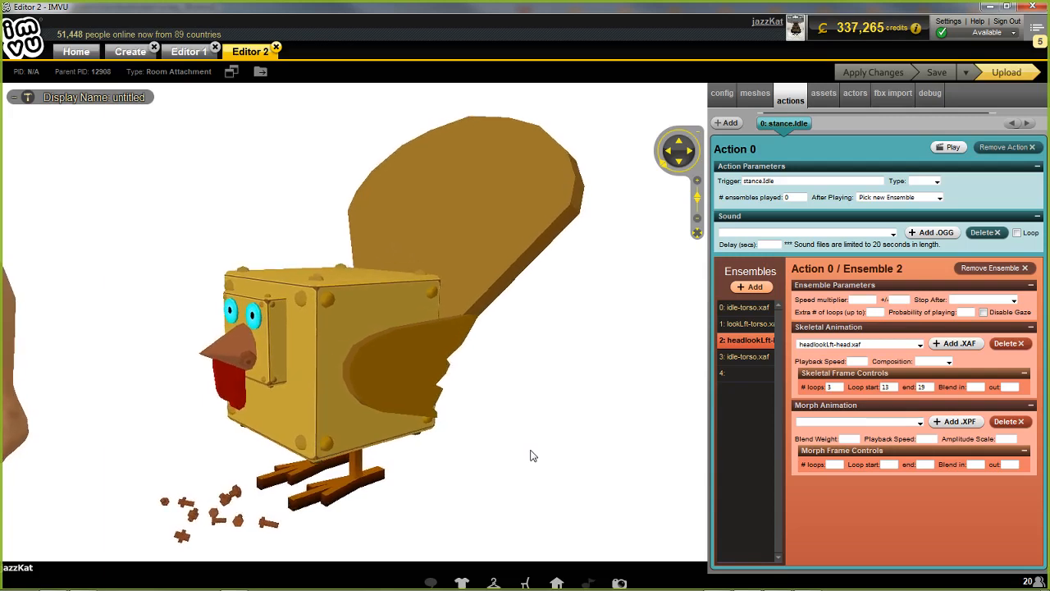
{"action": "left_click_drag", "start_coordinate": [533, 454], "coordinate": [578, 483]}
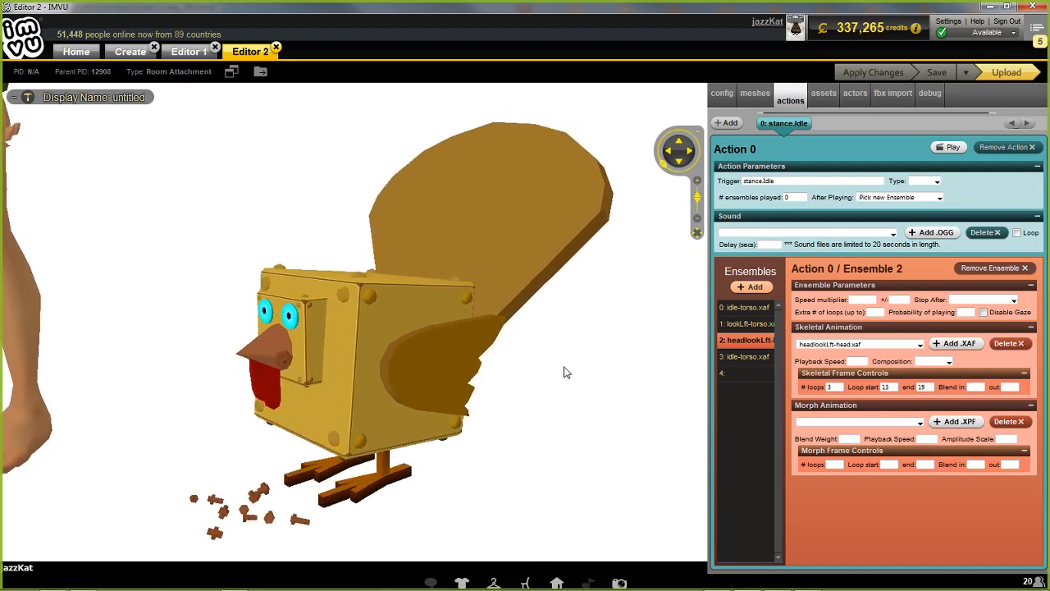
{"action": "left_click_drag", "start_coordinate": [226, 217], "coordinate": [428, 393]}
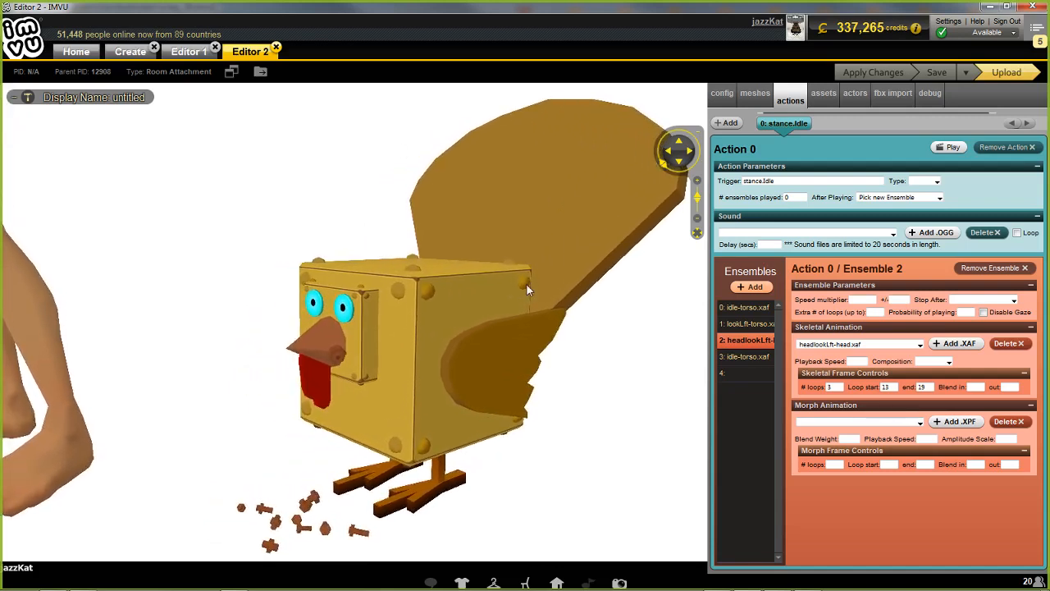
Step: Switch to the Editor 1 project and examine the turkey's idle and peck playback from a distance, up close and from the front
{"action": "left_click", "coordinate": [200, 53]}
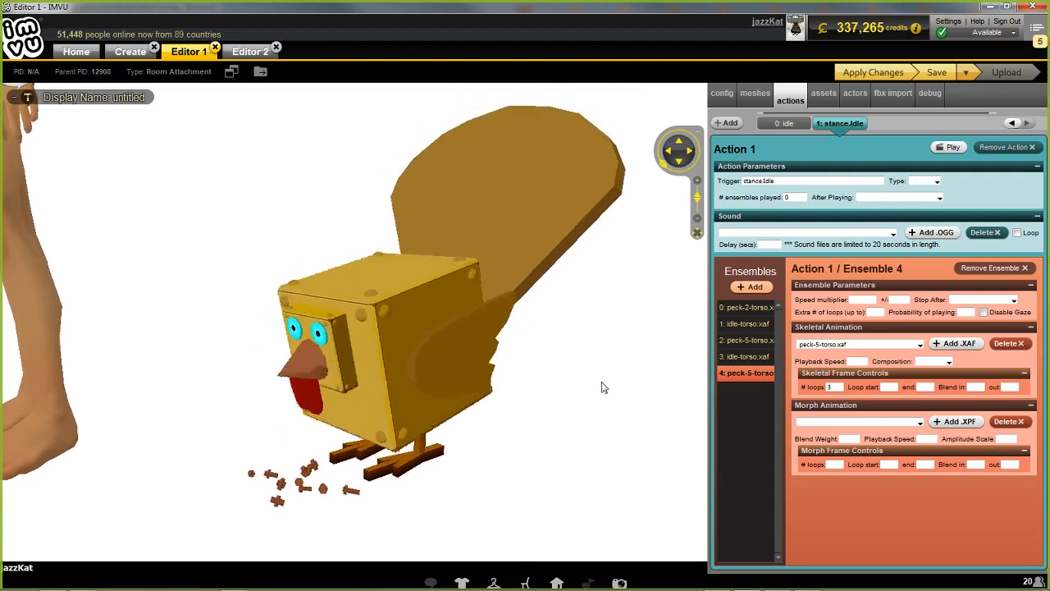
{"action": "scroll", "coordinate": [609, 406], "scroll_direction": "down", "scroll_amount": 5}
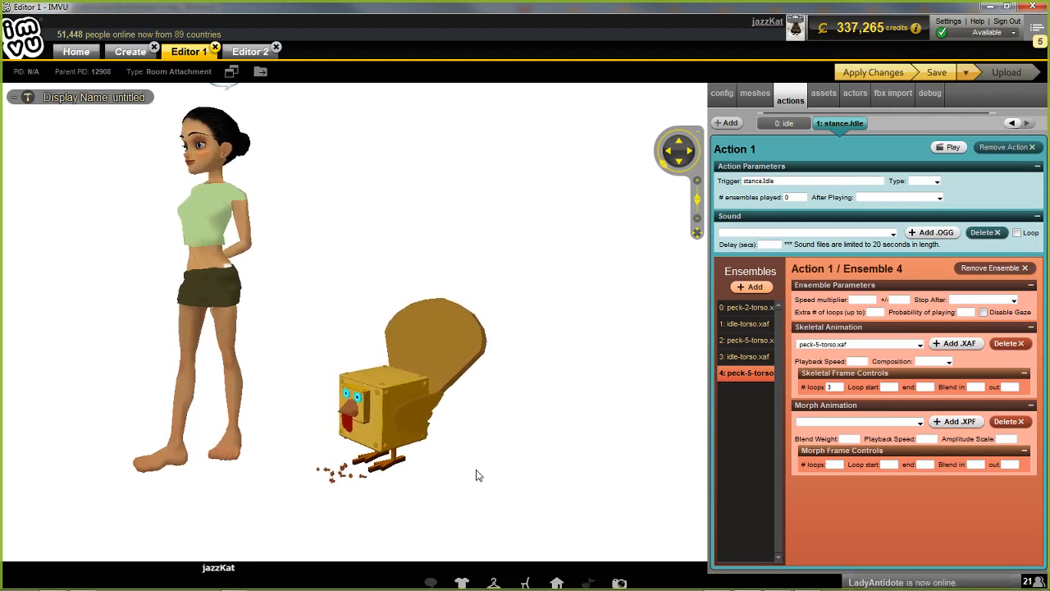
{"action": "scroll", "coordinate": [511, 422], "scroll_direction": "up", "scroll_amount": 3}
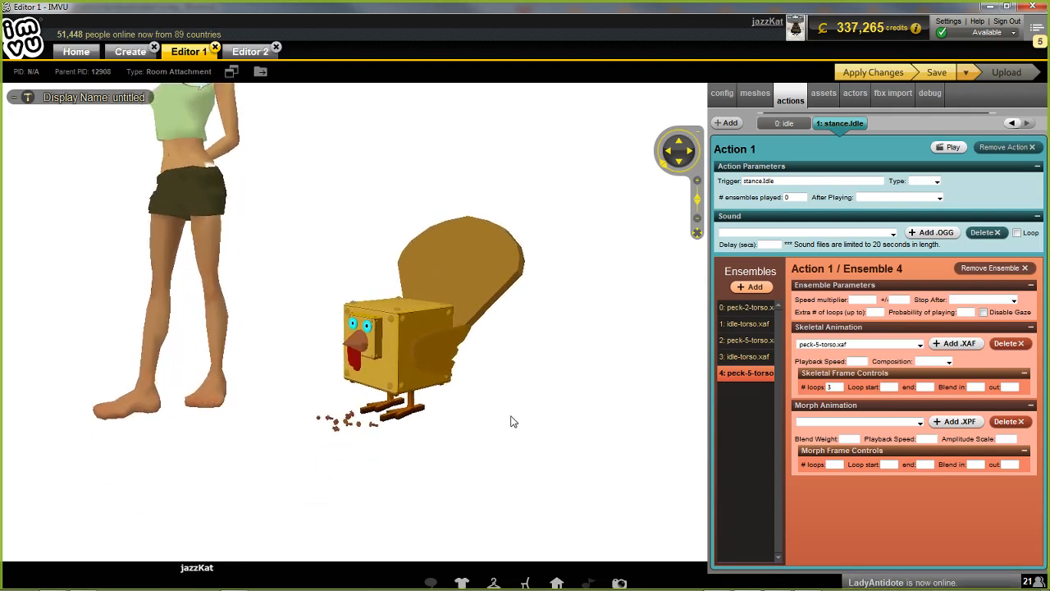
{"action": "scroll", "coordinate": [516, 438], "scroll_direction": "up", "scroll_amount": 3}
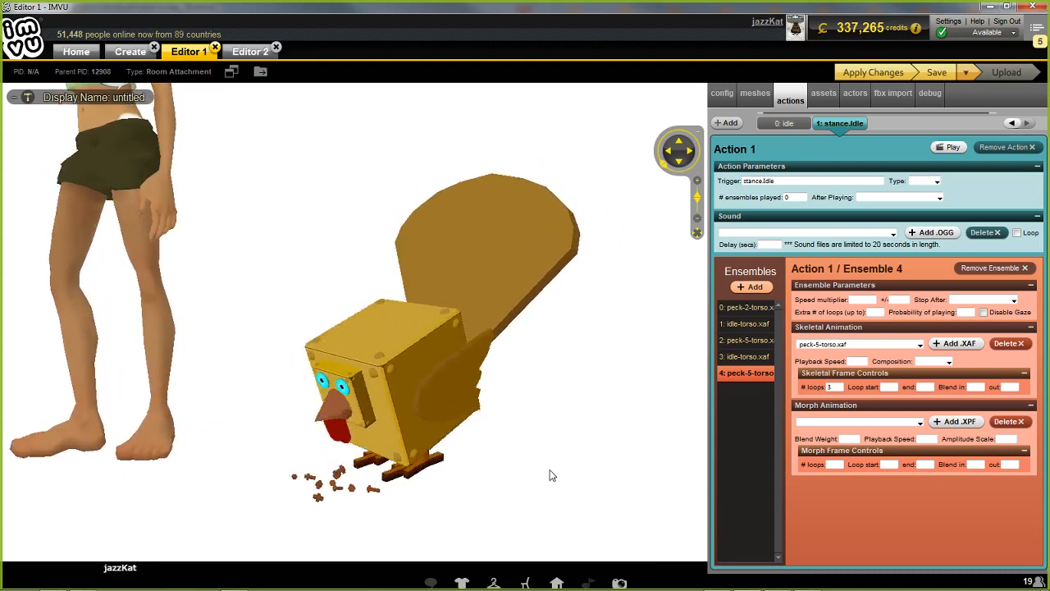
{"action": "left_click_drag", "start_coordinate": [550, 471], "coordinate": [557, 446]}
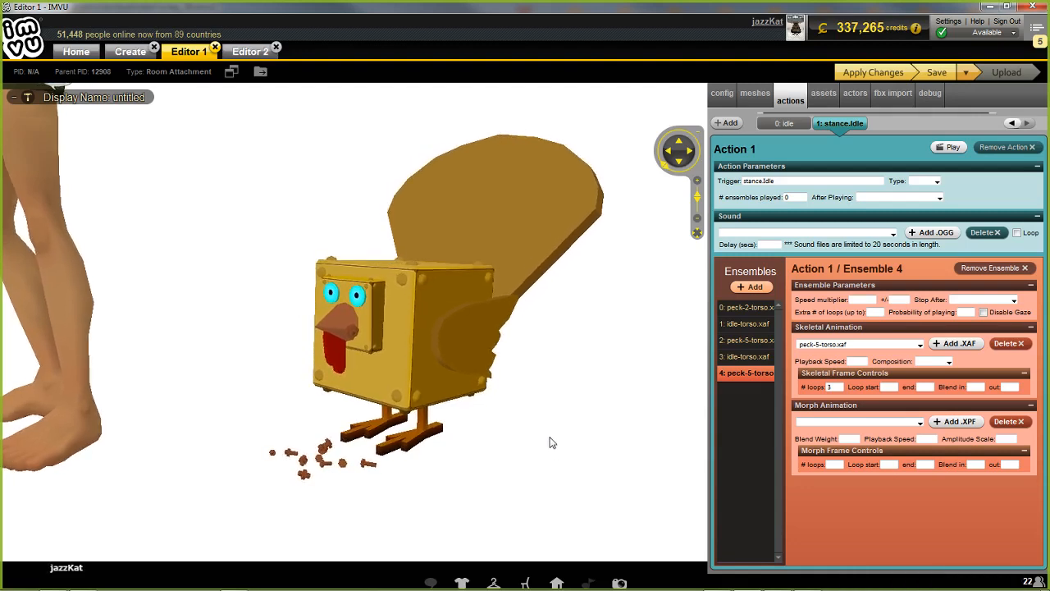
{"action": "middle_click_drag", "start_coordinate": [545, 392], "coordinate": [559, 400]}
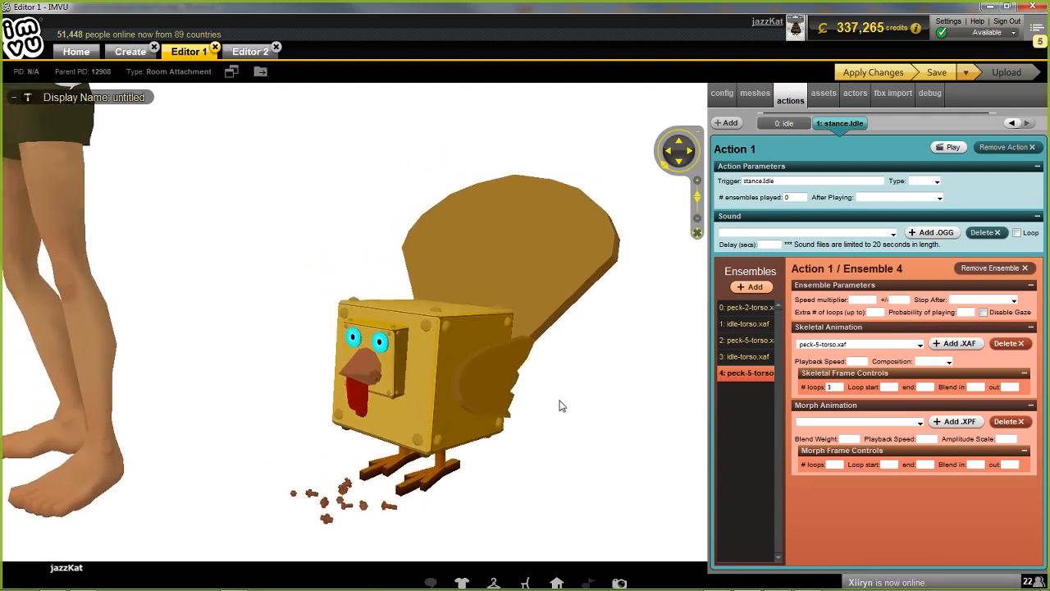
{"action": "scroll", "coordinate": [587, 358], "scroll_direction": "down", "scroll_amount": 1}
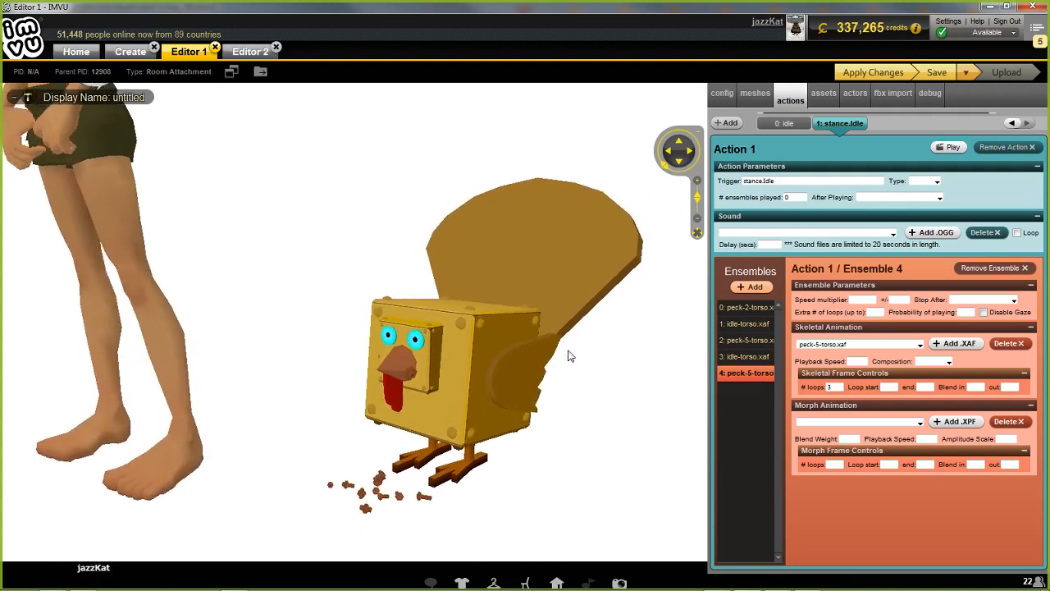
{"action": "left_click_drag", "start_coordinate": [613, 454], "coordinate": [557, 429]}
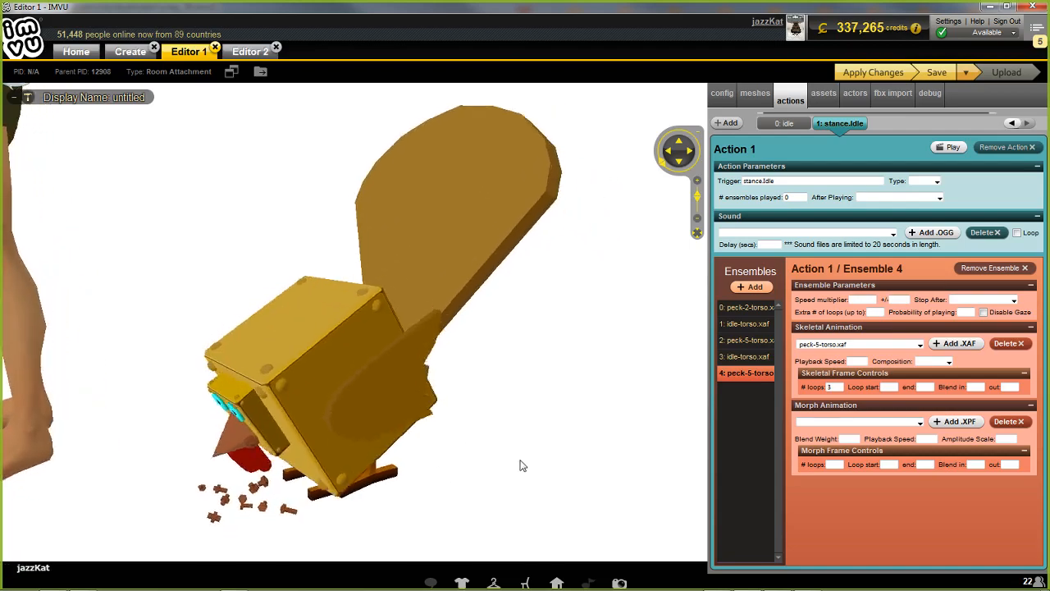
{"action": "left_click_drag", "start_coordinate": [515, 458], "coordinate": [569, 457]}
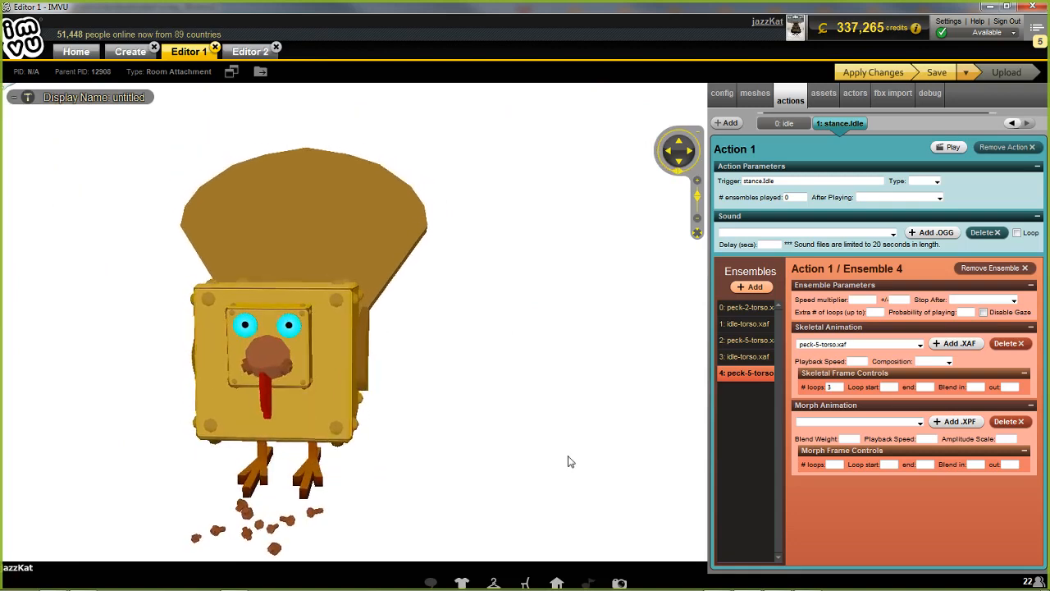
{"action": "left_click_drag", "start_coordinate": [571, 462], "coordinate": [516, 460]}
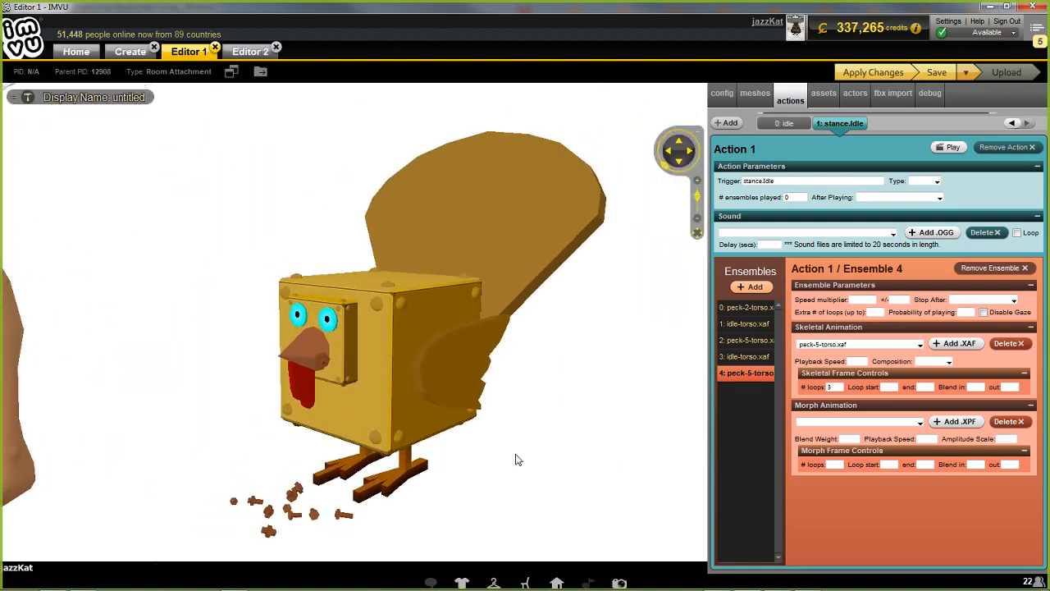